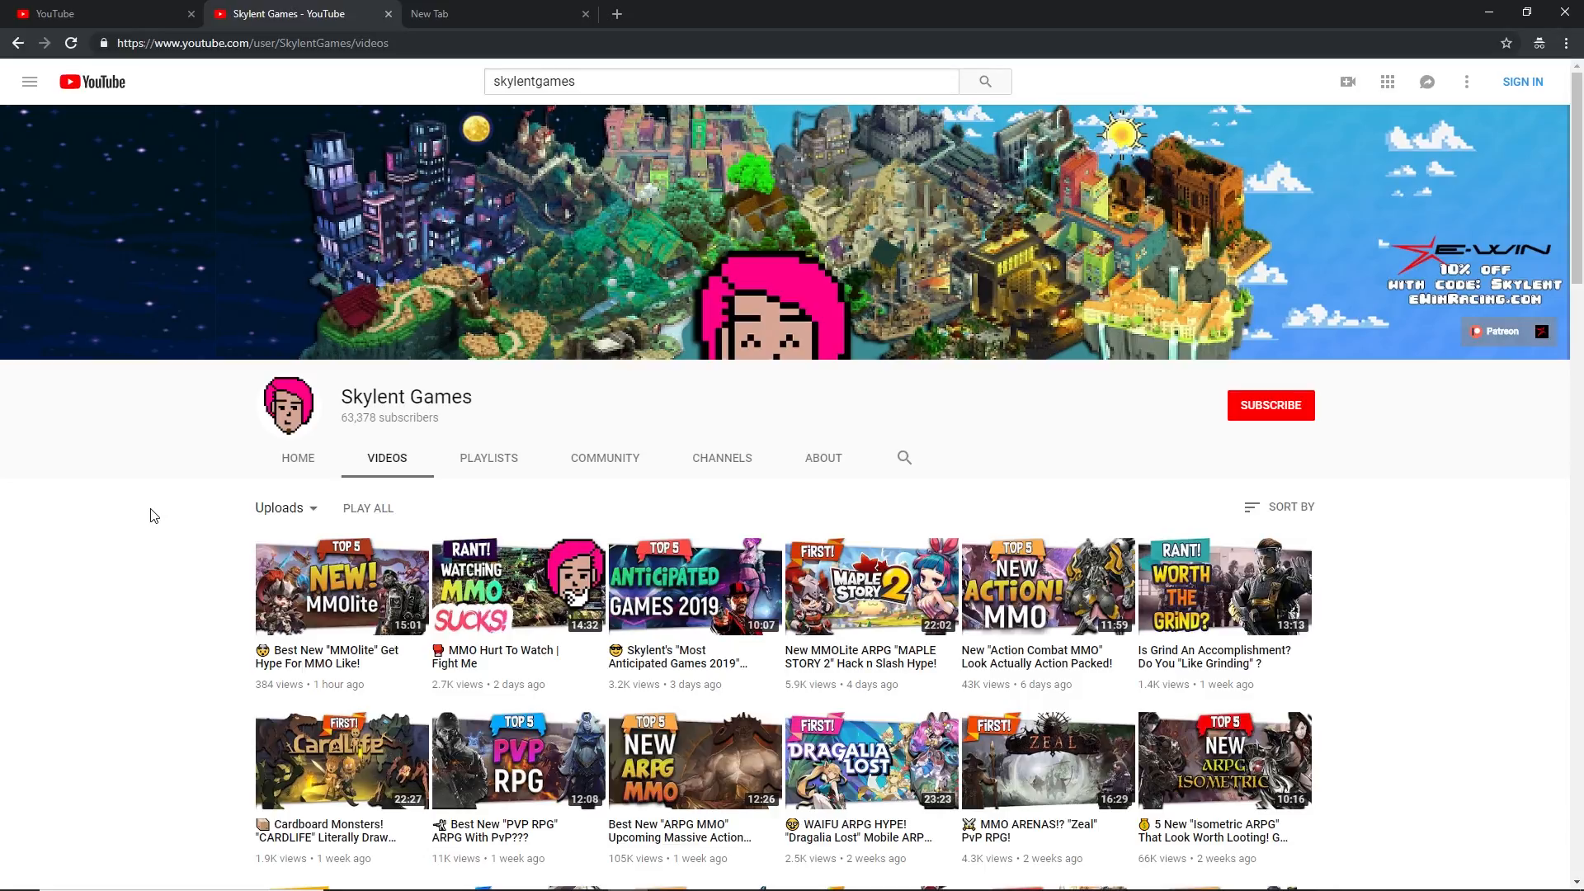
Examine the video thumbnails among the Skylent Games channel's uploads, including the older rows, and return to the newest ones
scroll(151, 515, down, 2)
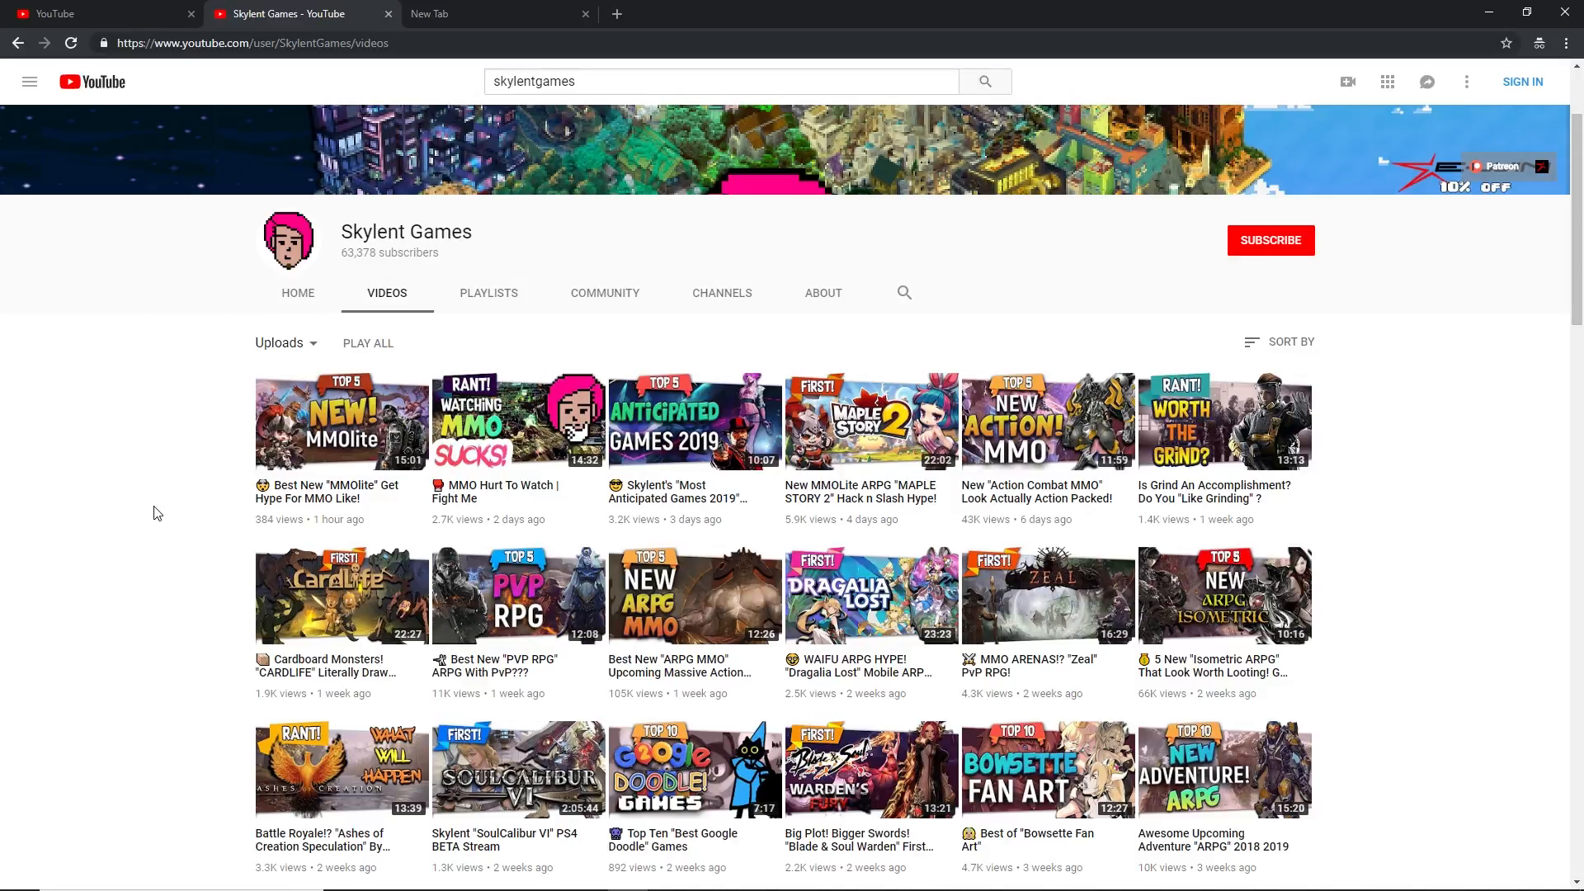
scroll(157, 513, down, 1)
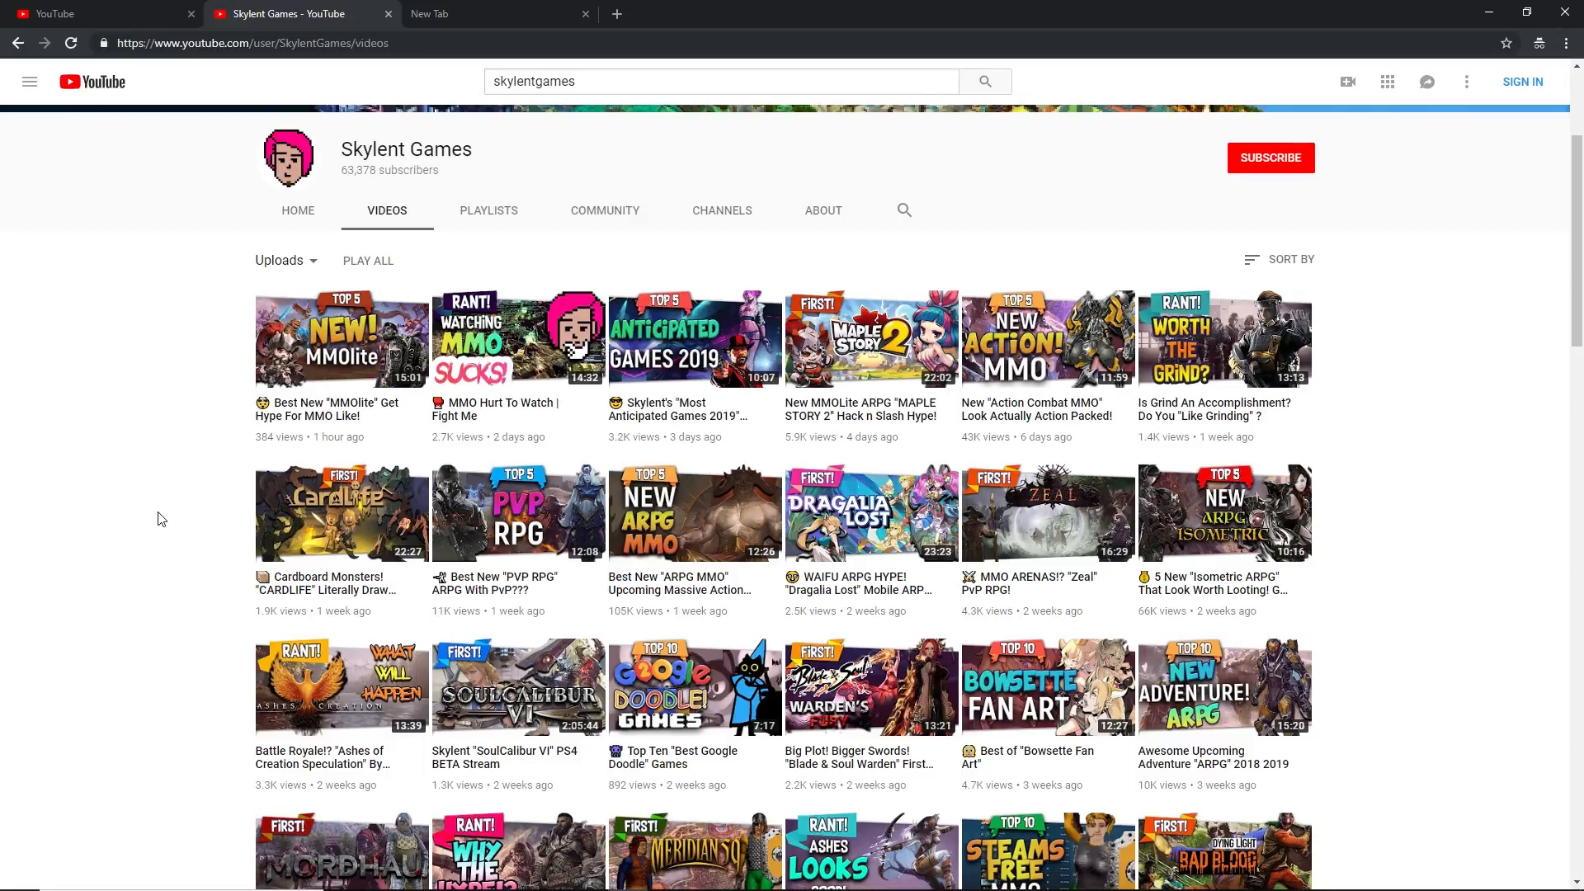
scroll(189, 390, down, 4)
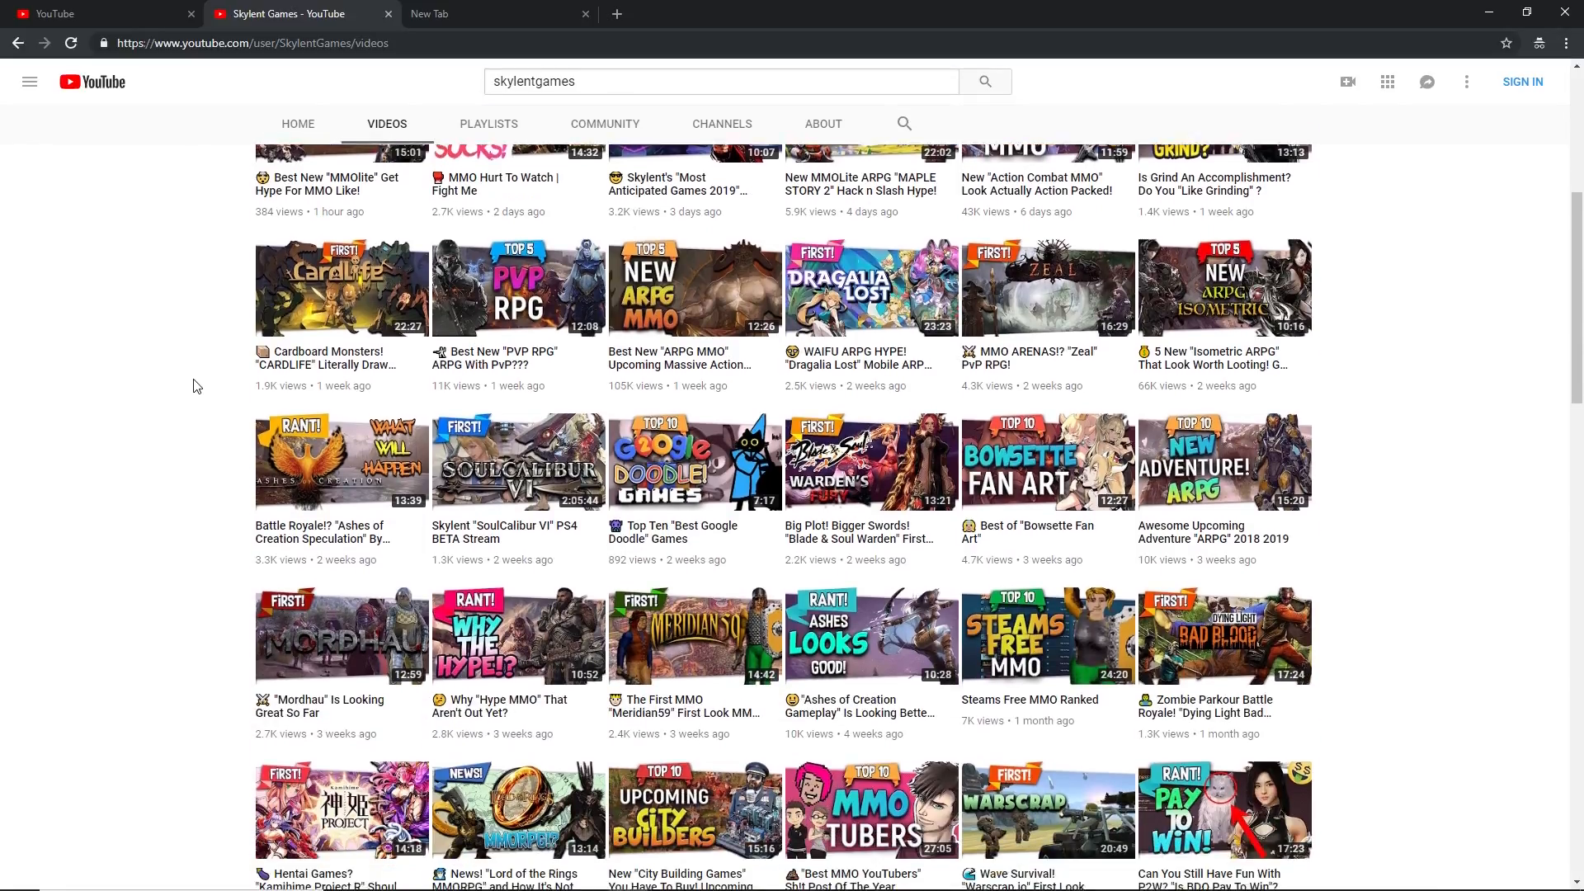
scroll(181, 399, down, 4)
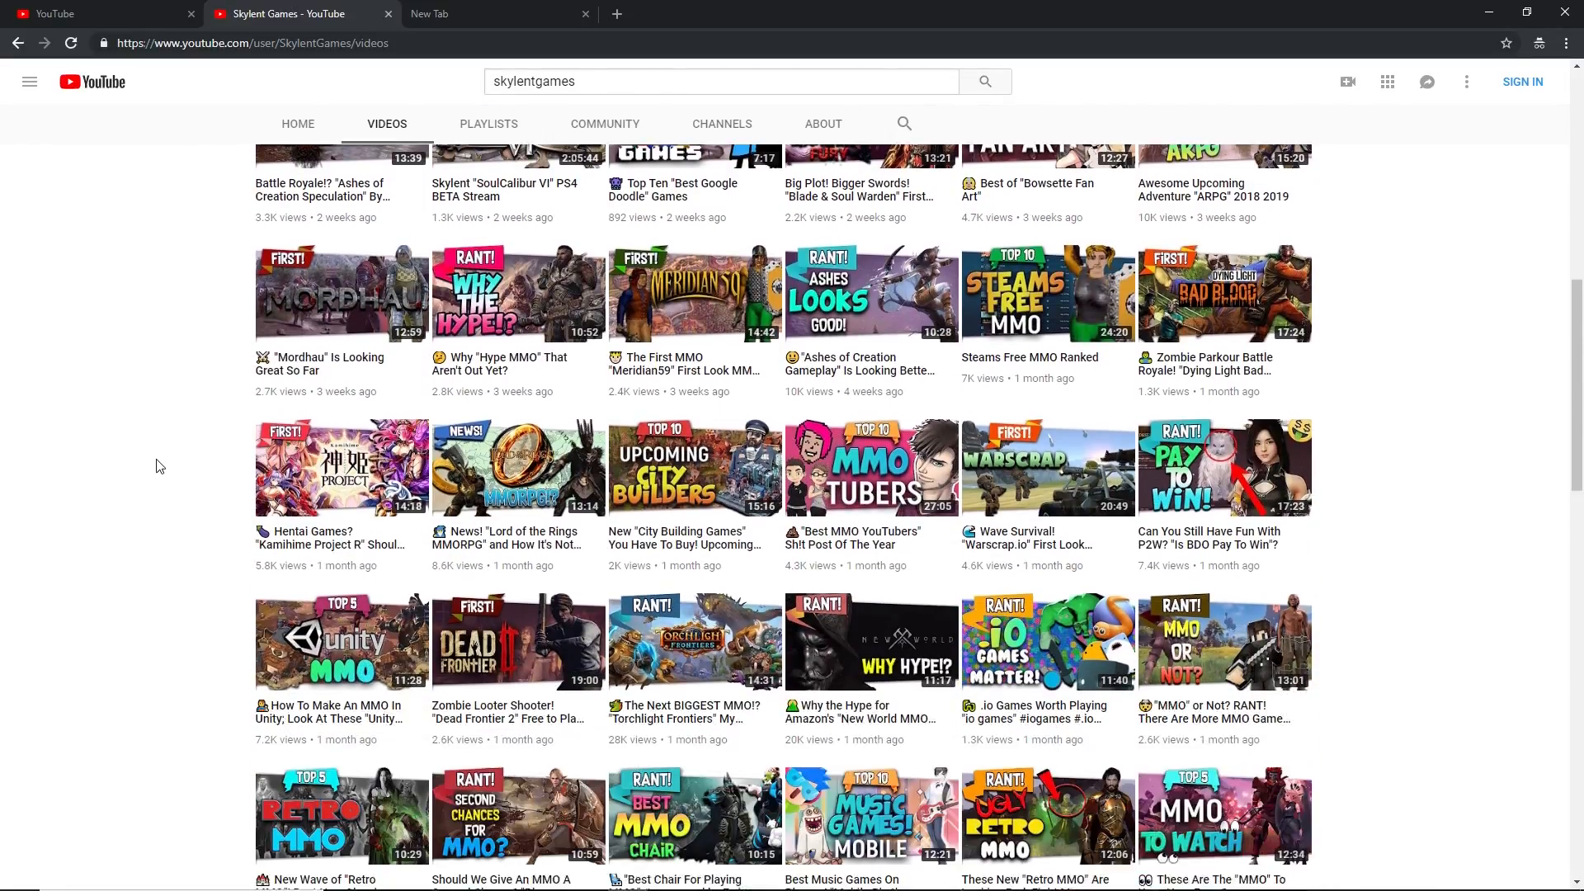
scroll(157, 492, down, 1)
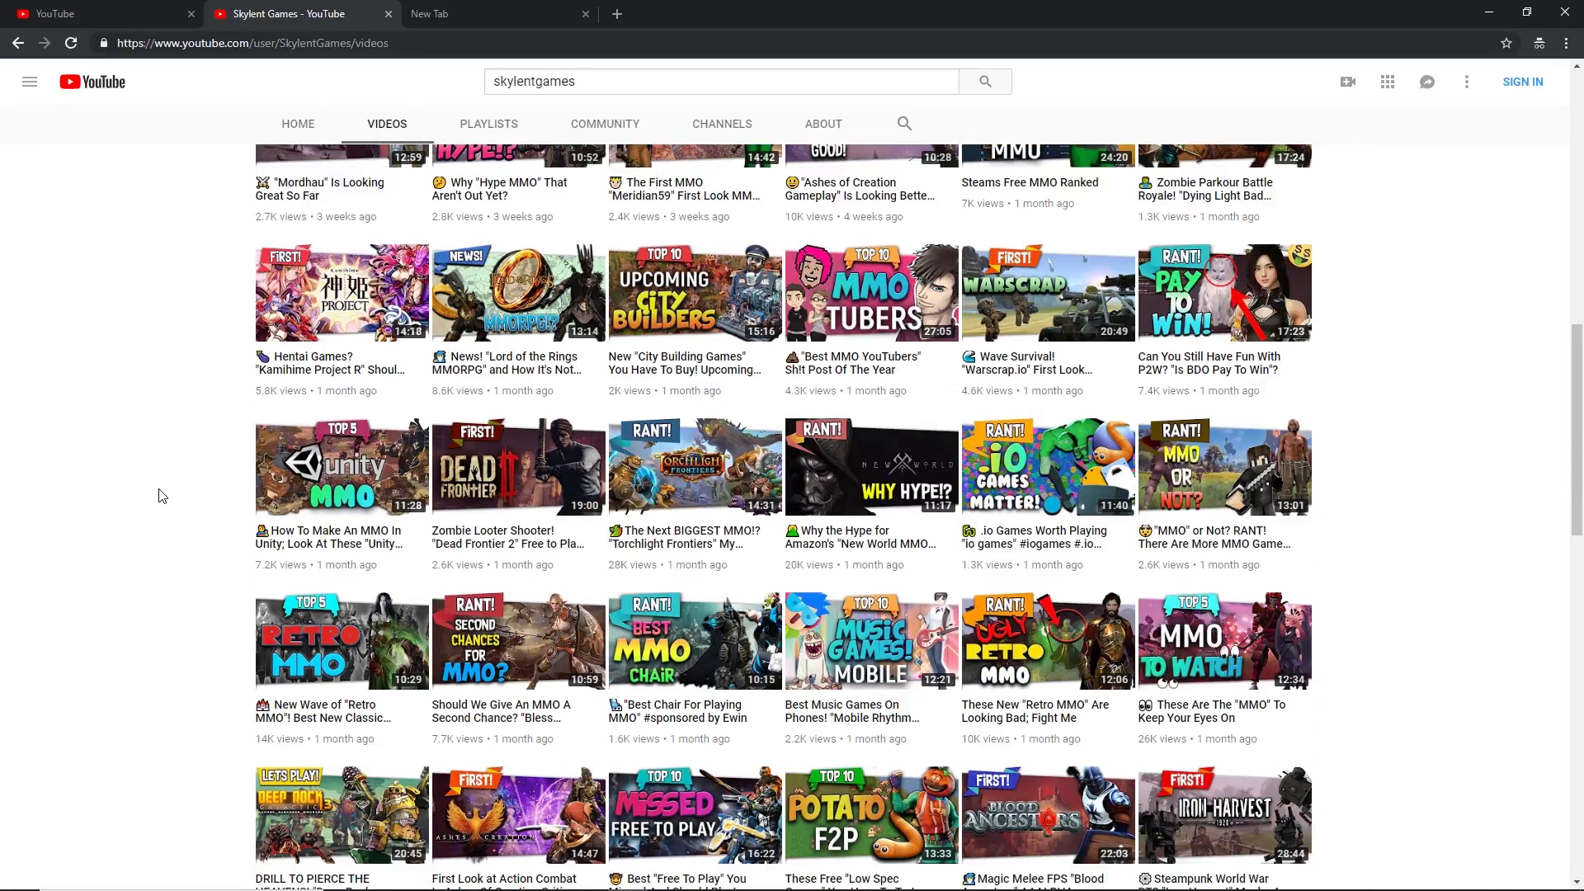
scroll(162, 495, up, 7)
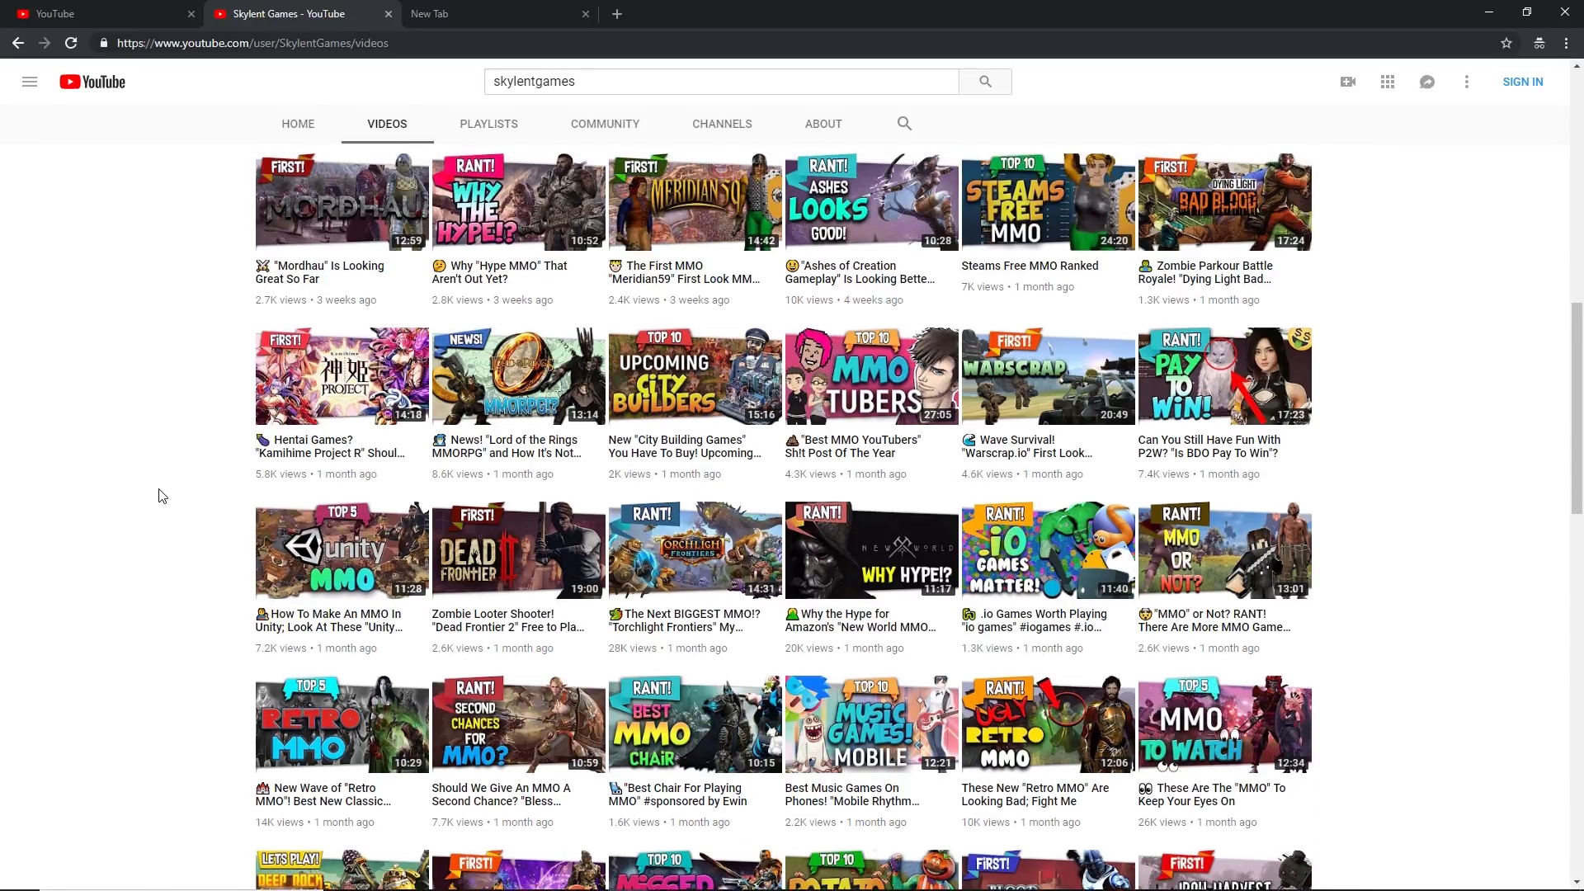
scroll(162, 496, up, 2)
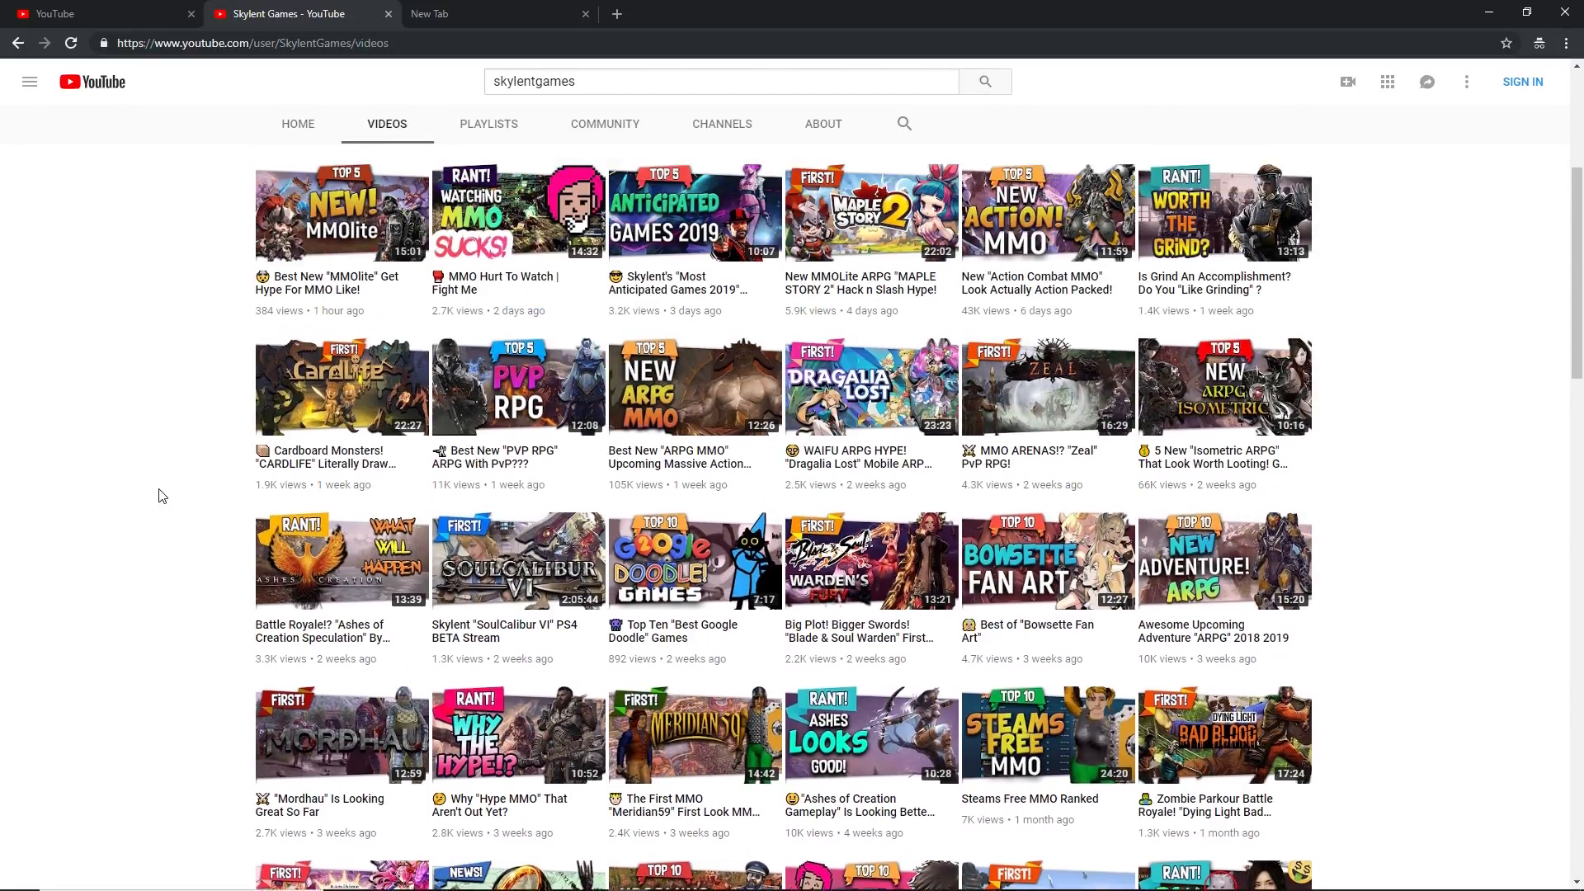
scroll(163, 496, down, 1)
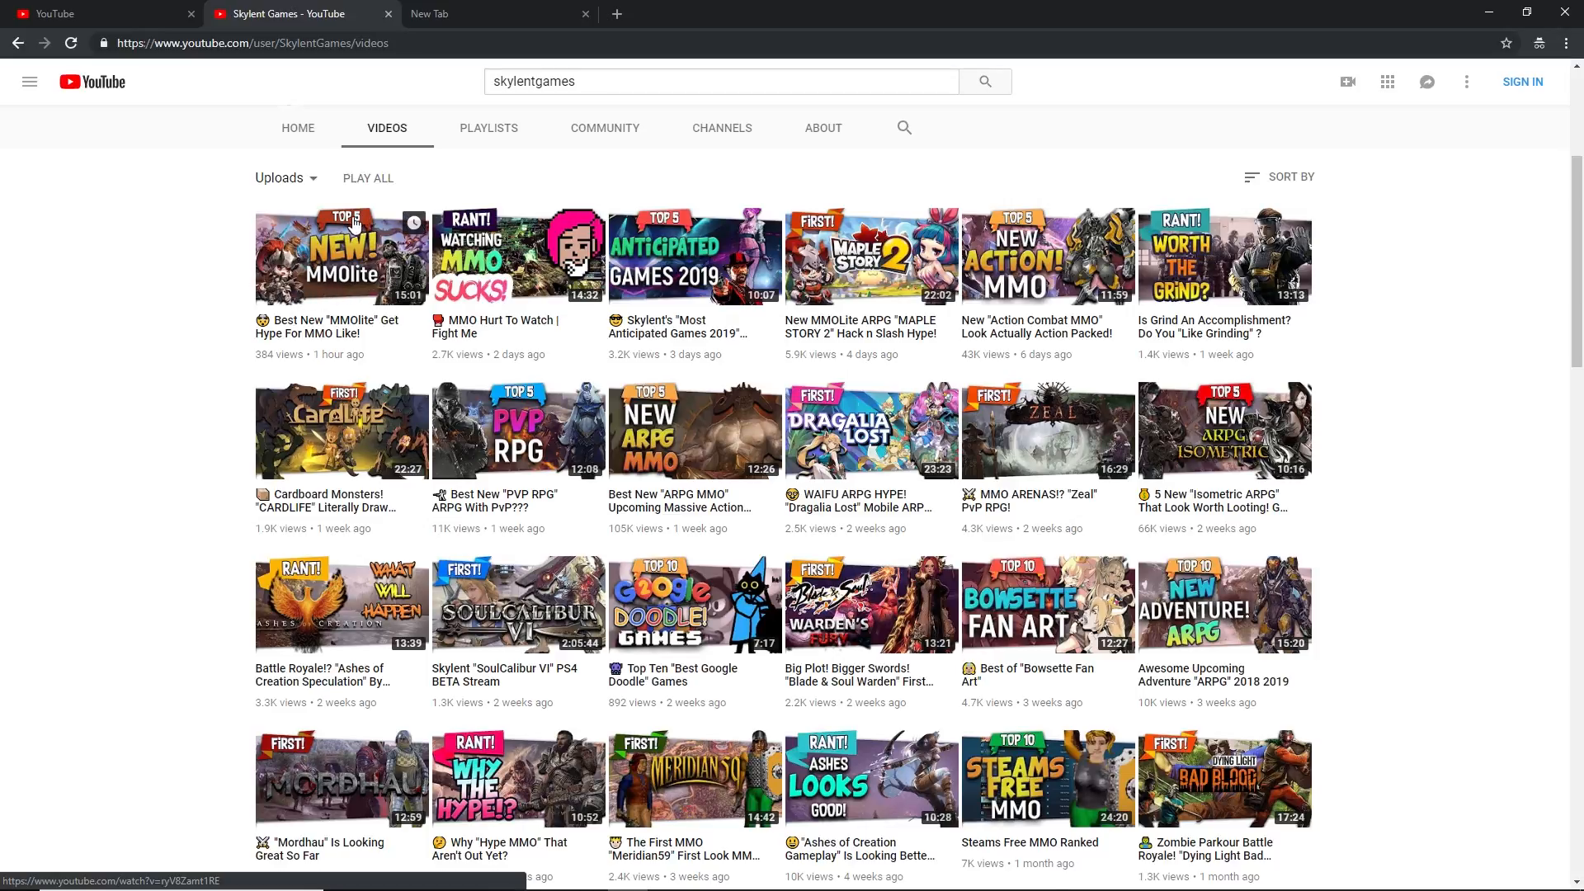
scroll(590, 400, down, 3)
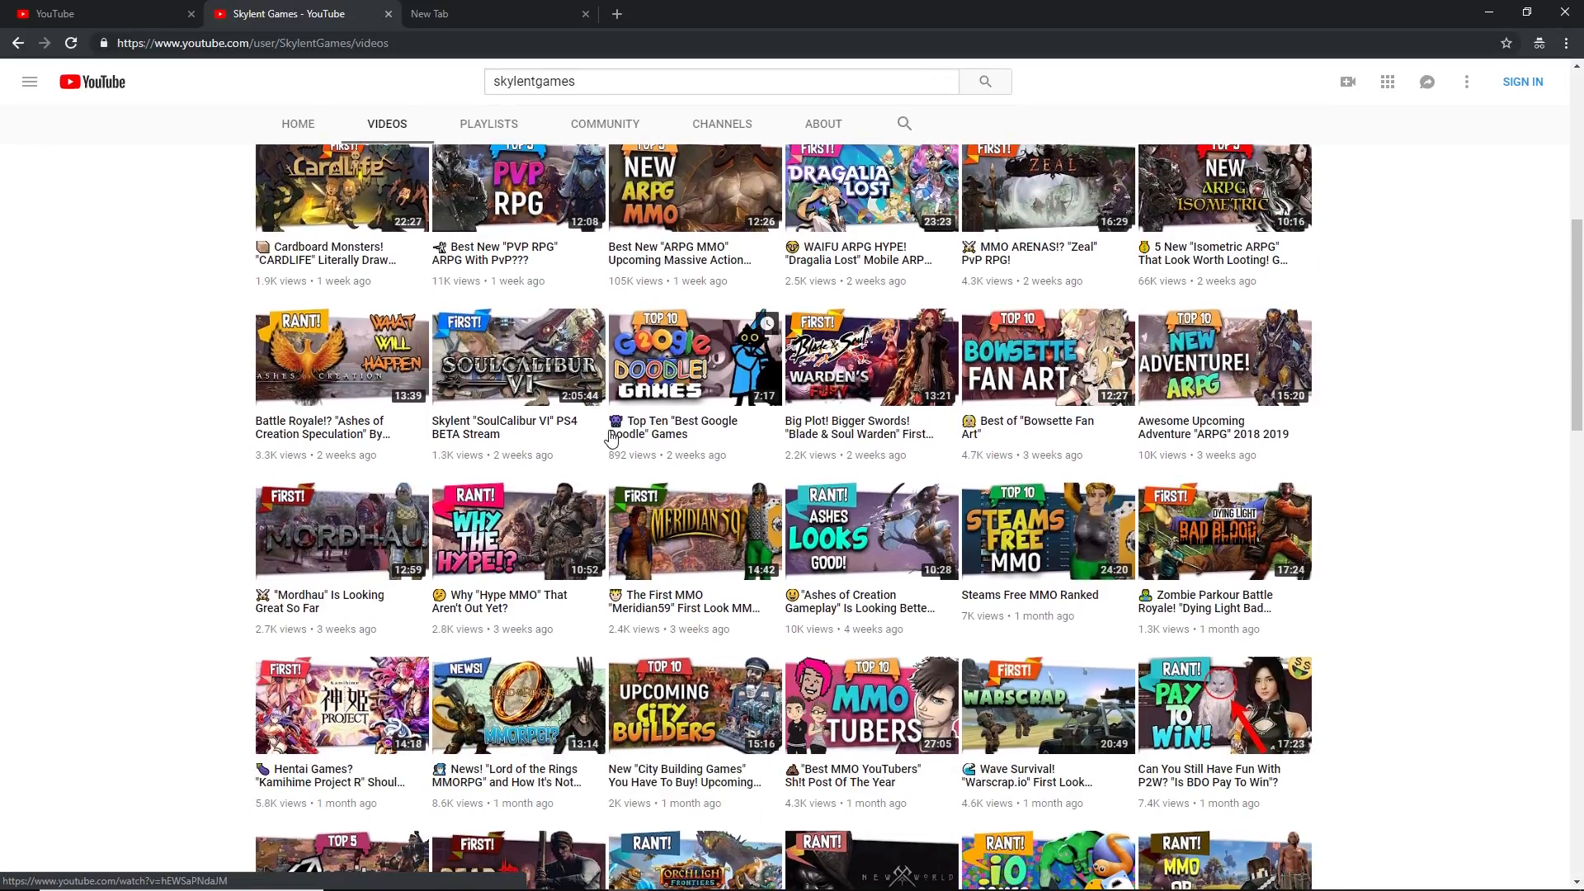
scroll(612, 437, down, 2)
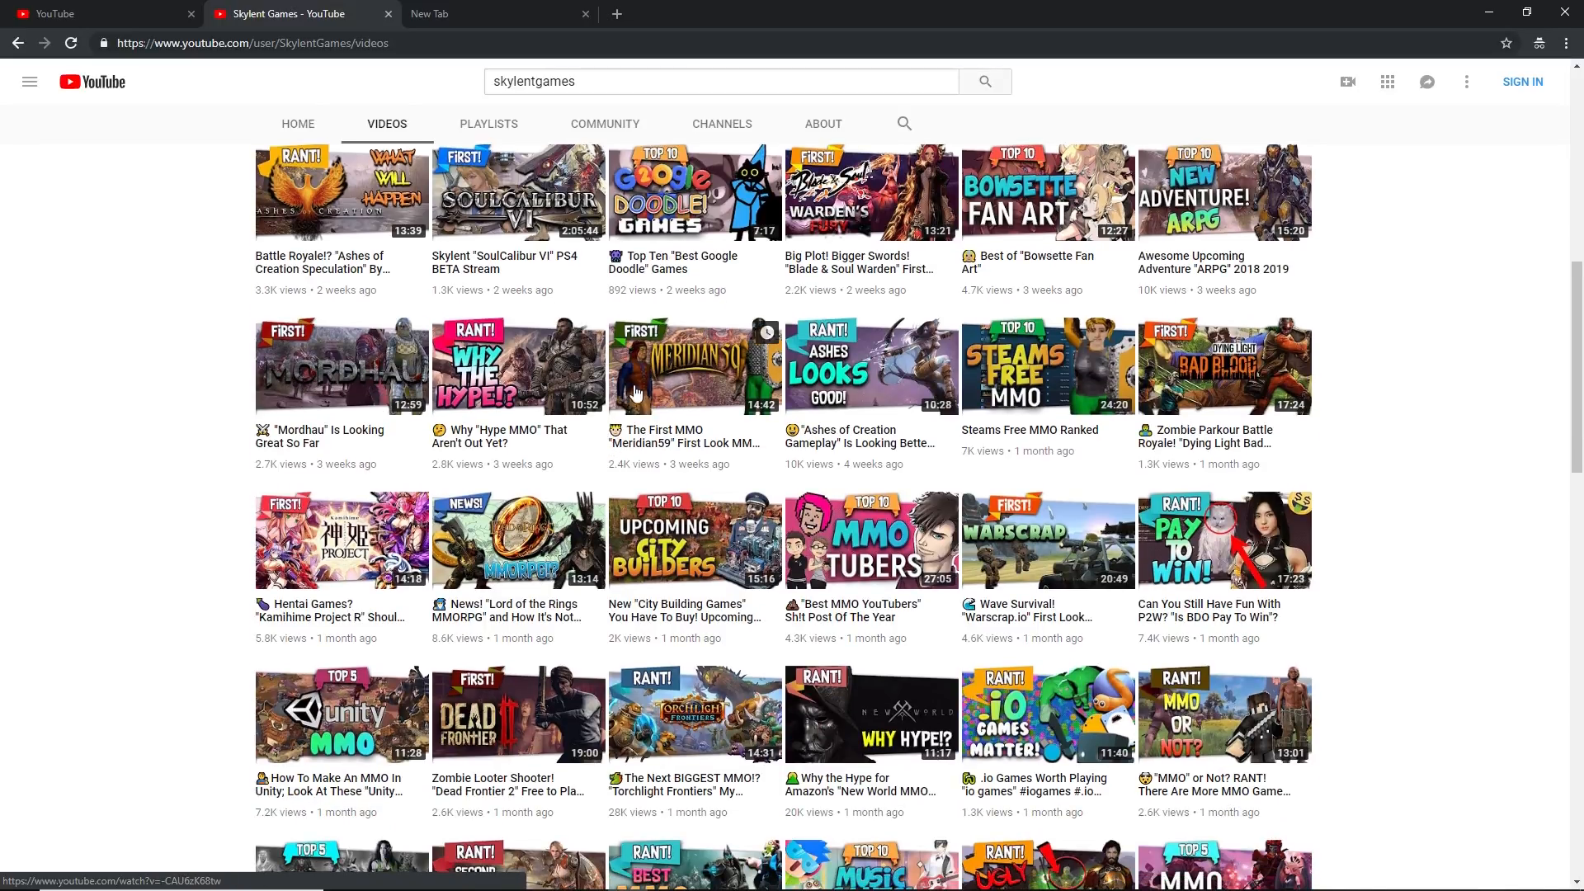
scroll(658, 495, down, 5)
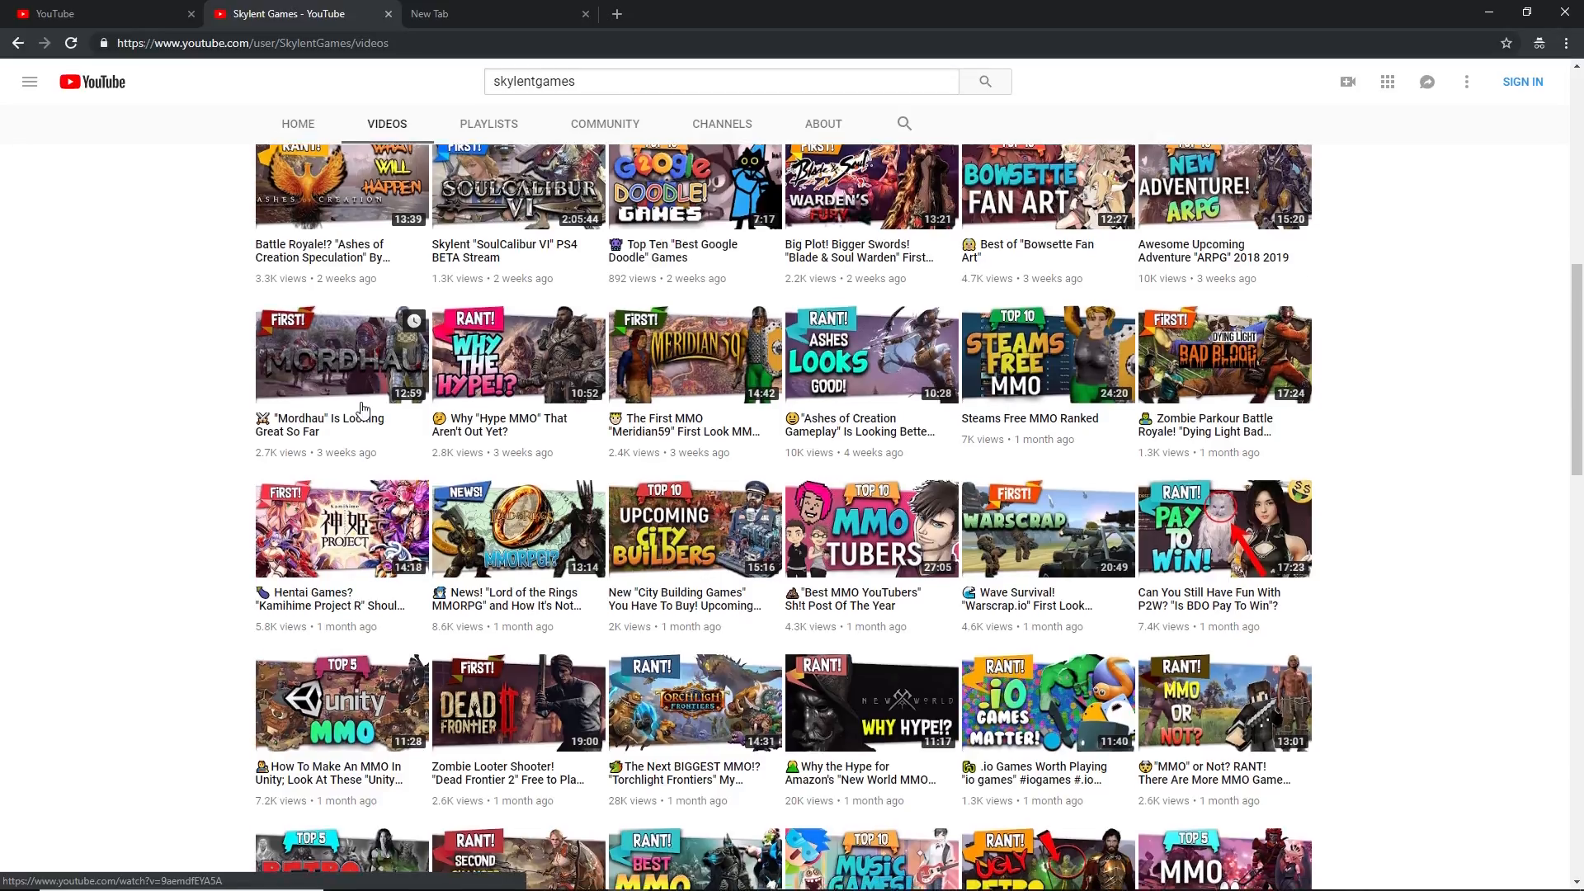
scroll(659, 495, down, 1)
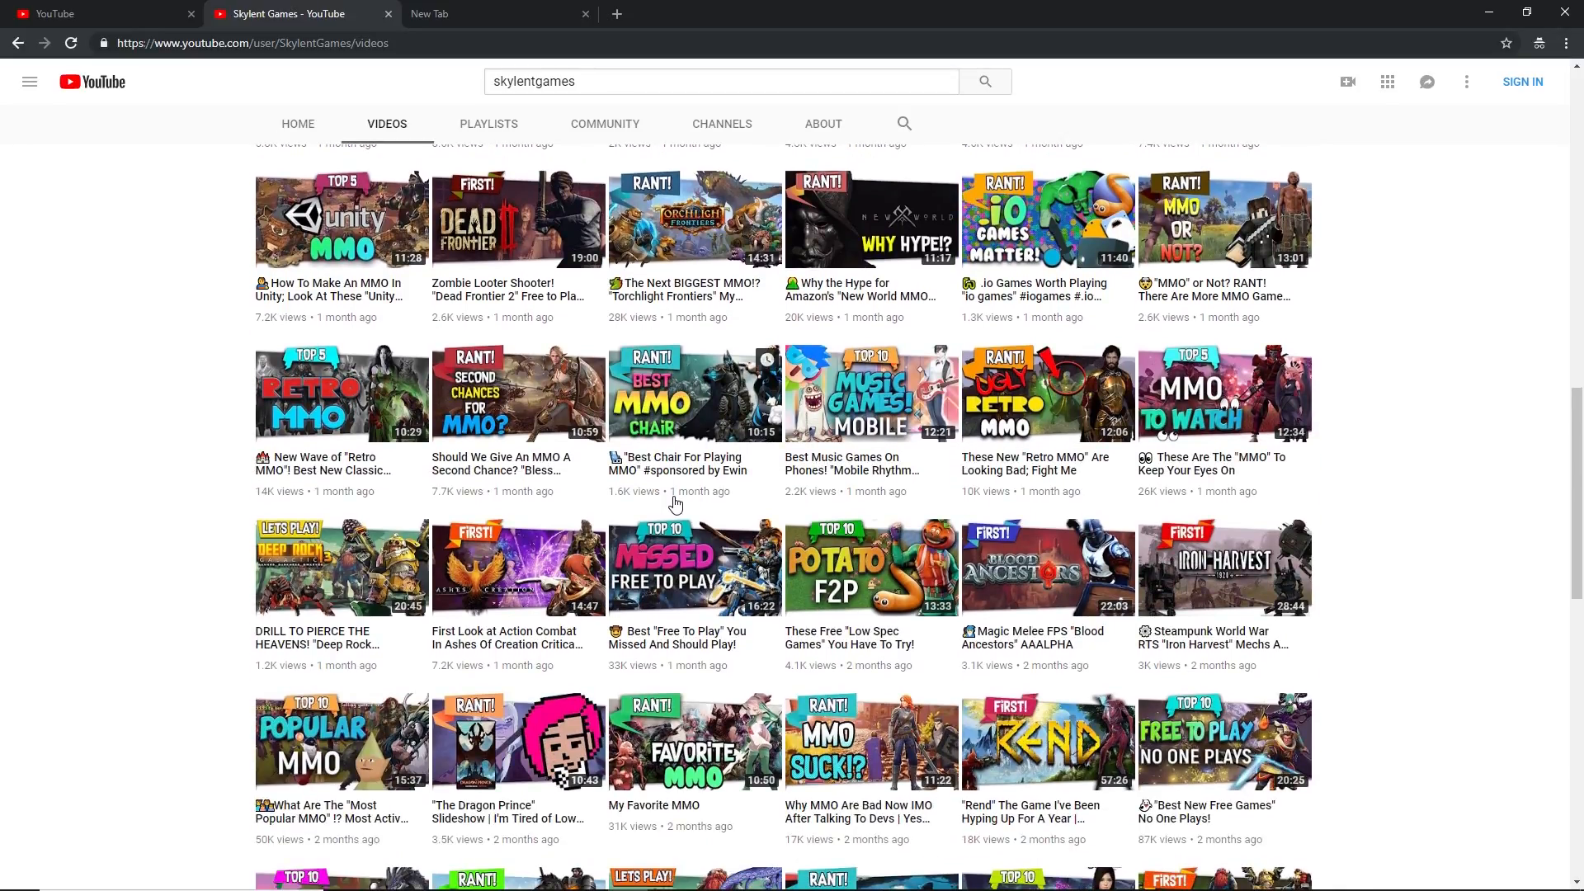
scroll(675, 504, down, 3)
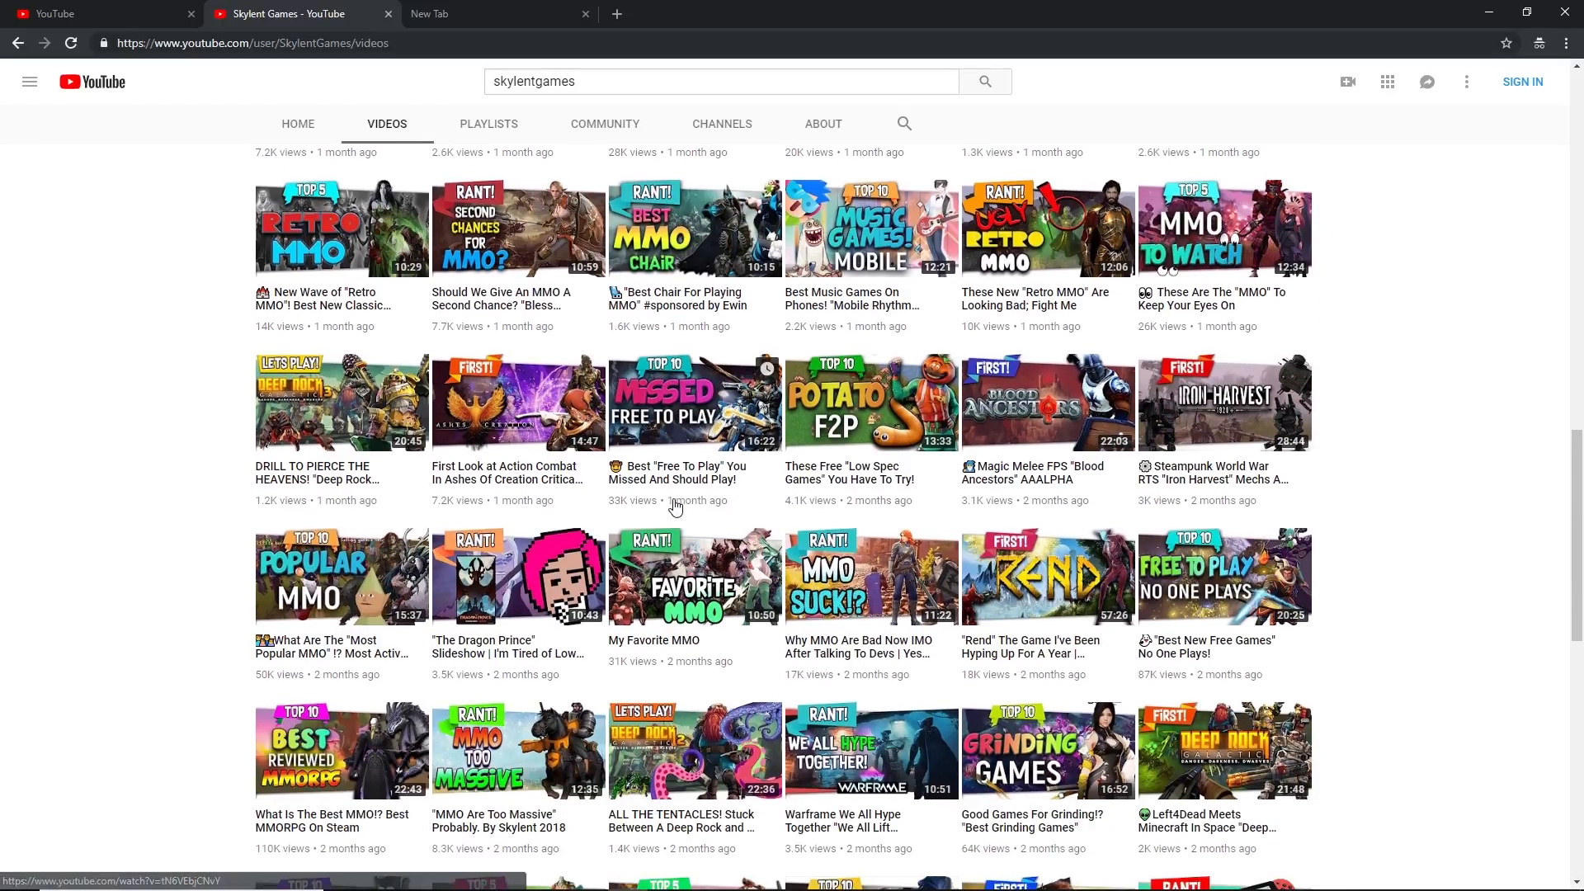
scroll(675, 505, up, 8)
scroll(675, 503, up, 9)
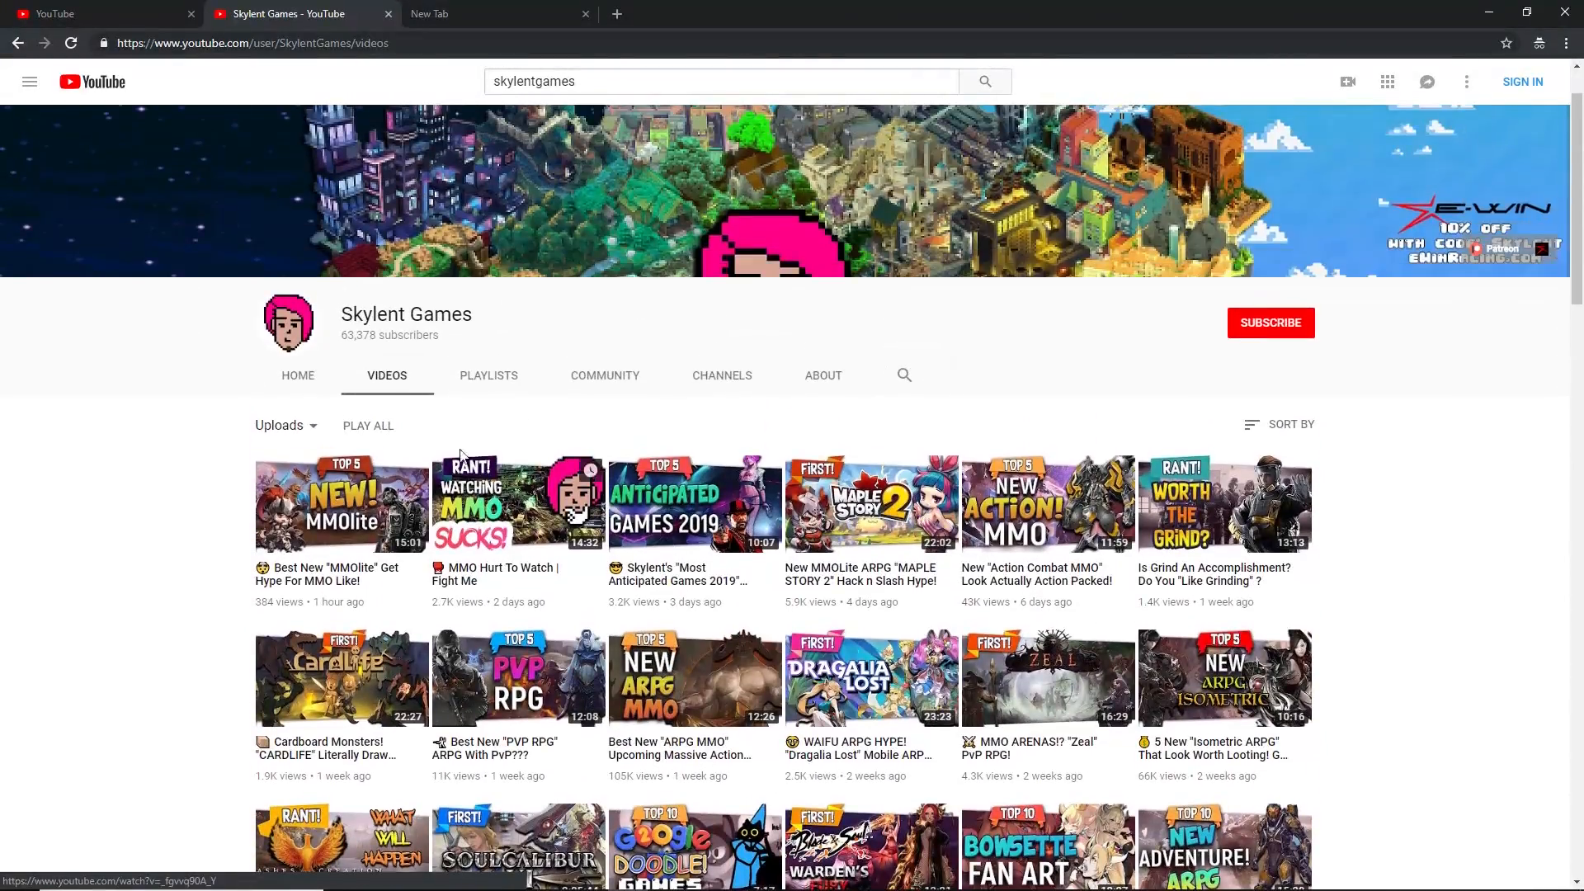
Switch to the YouTube home page and examine the thumbnails in its trending and recommended video sections
click(101, 13)
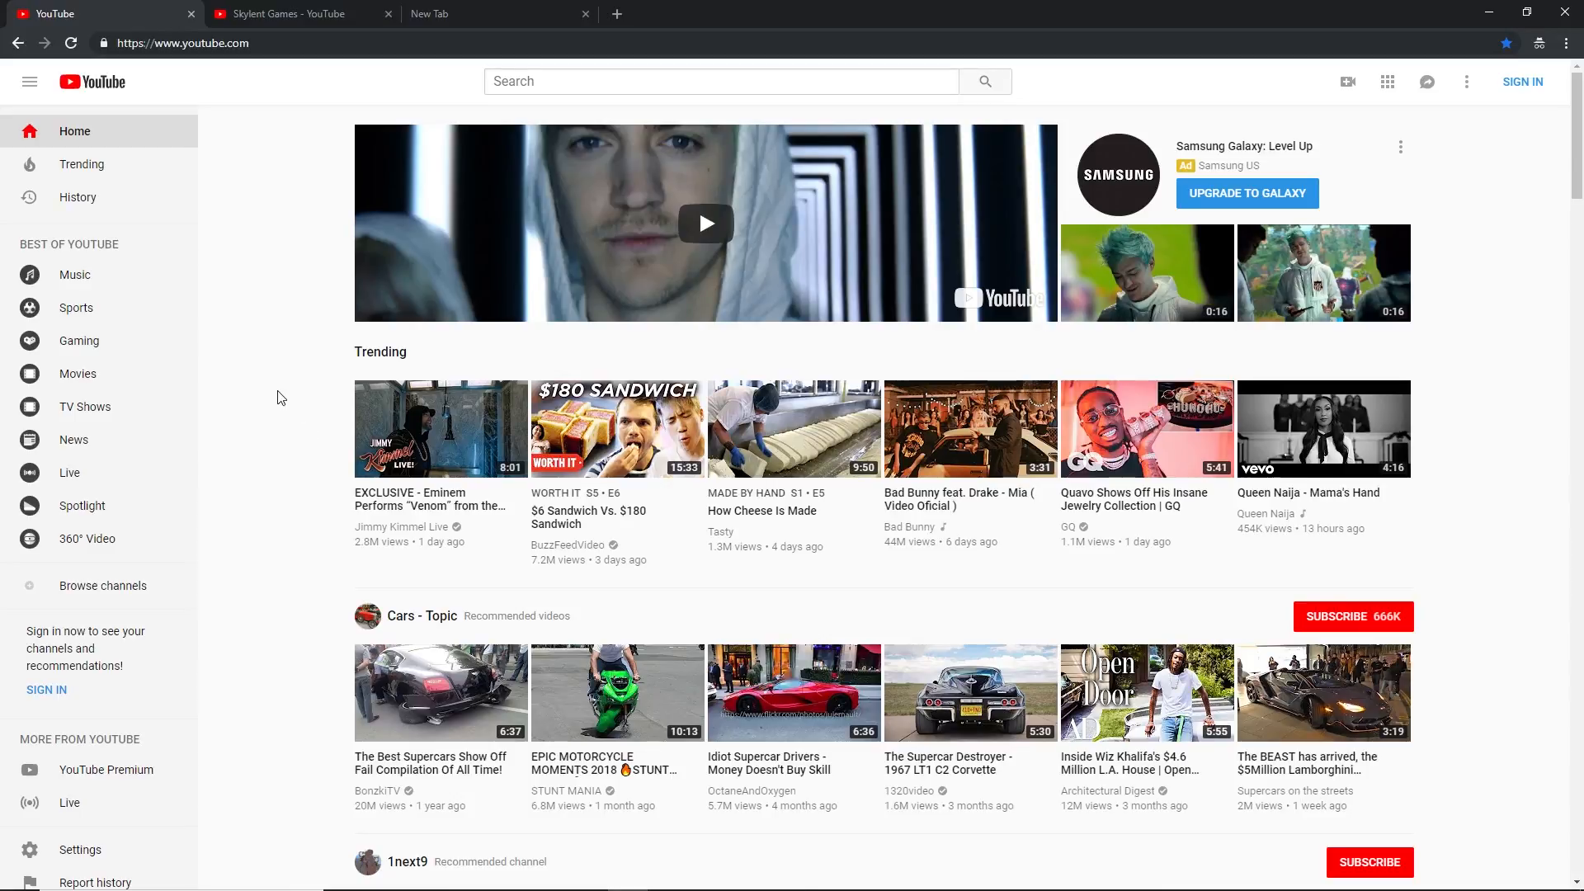
scroll(288, 371, down, 1)
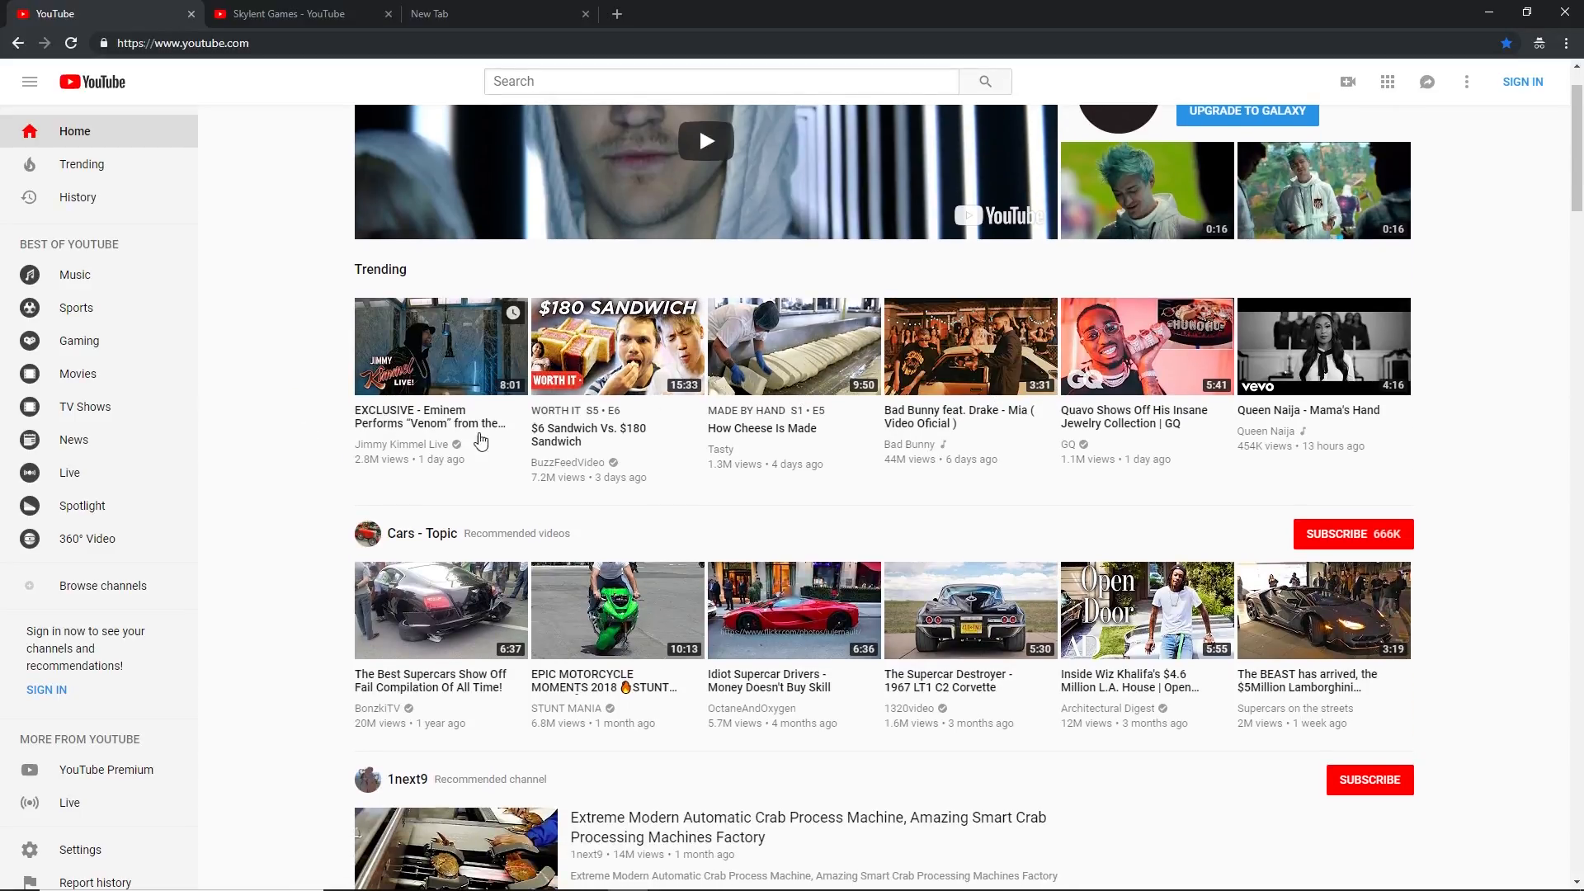
scroll(312, 453, down, 3)
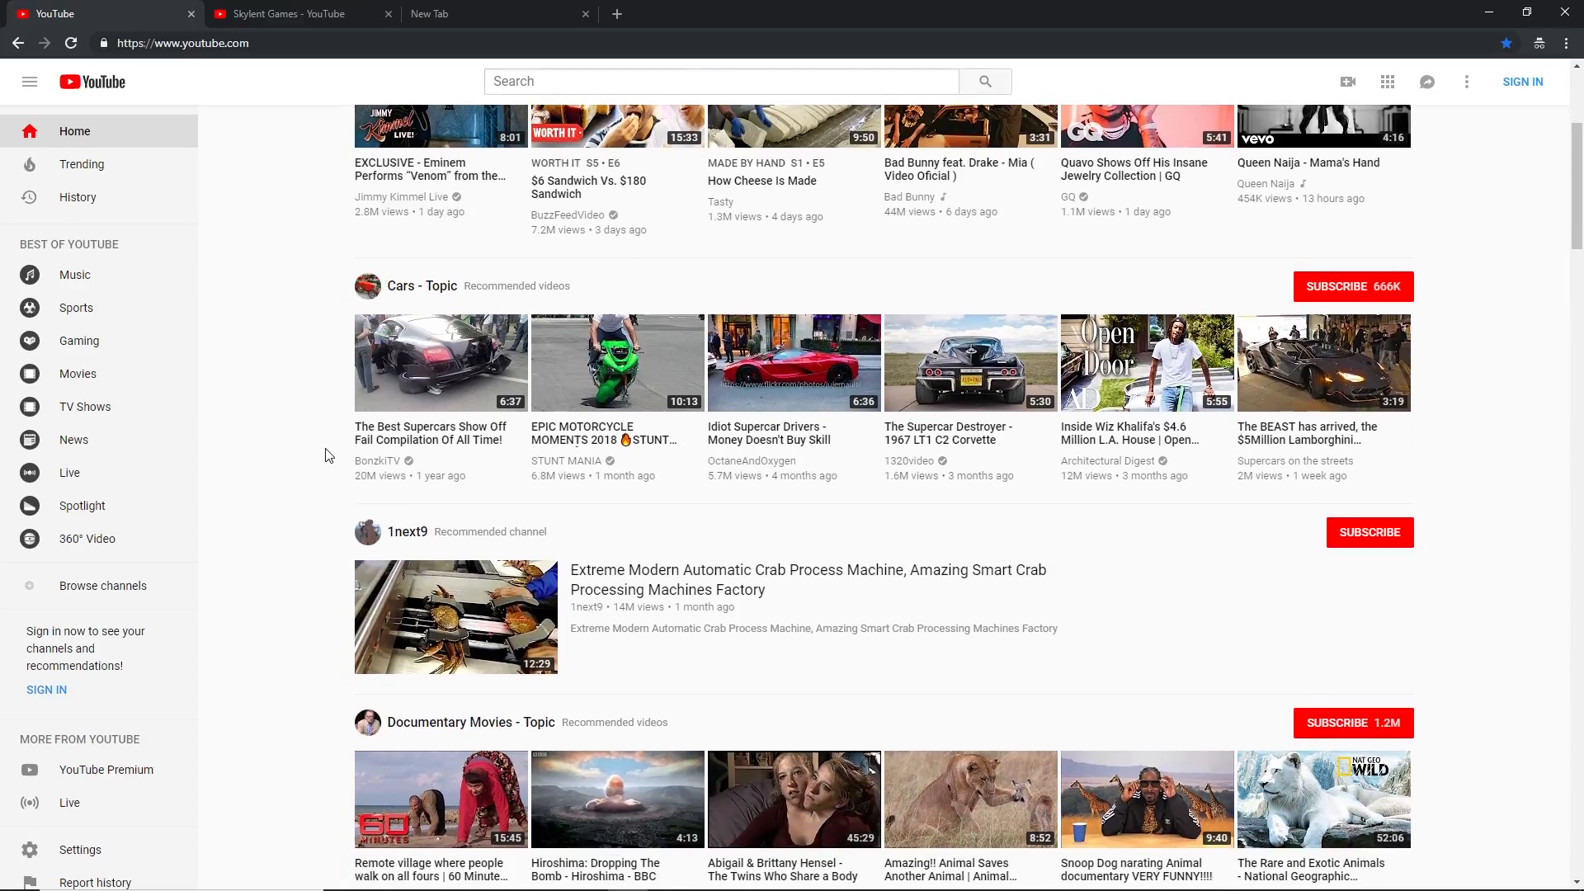
scroll(329, 455, down, 2)
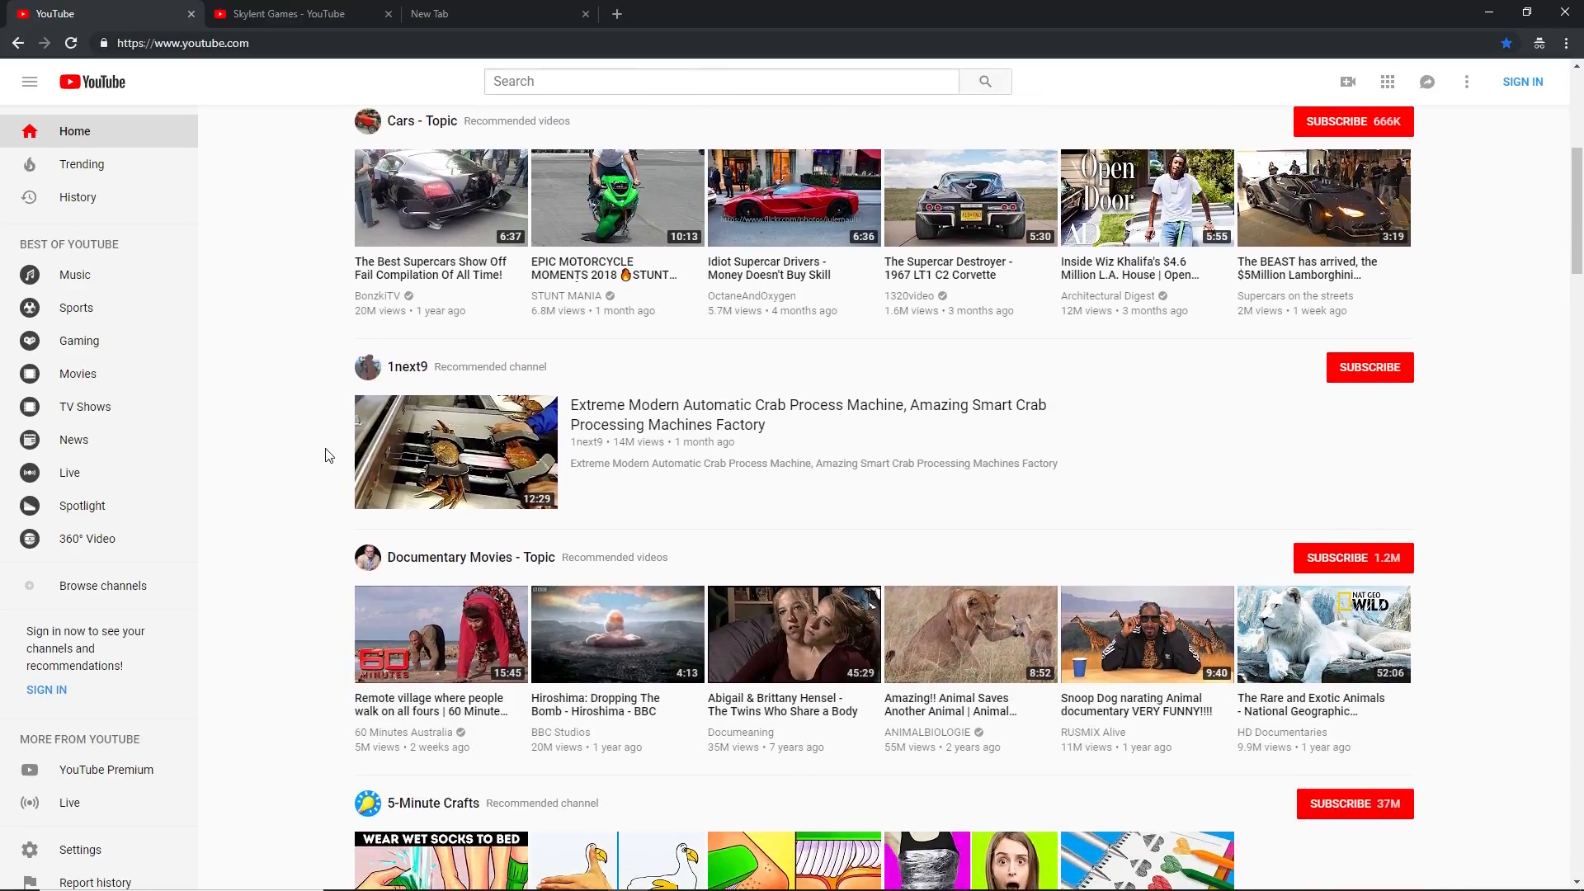
scroll(328, 455, down, 5)
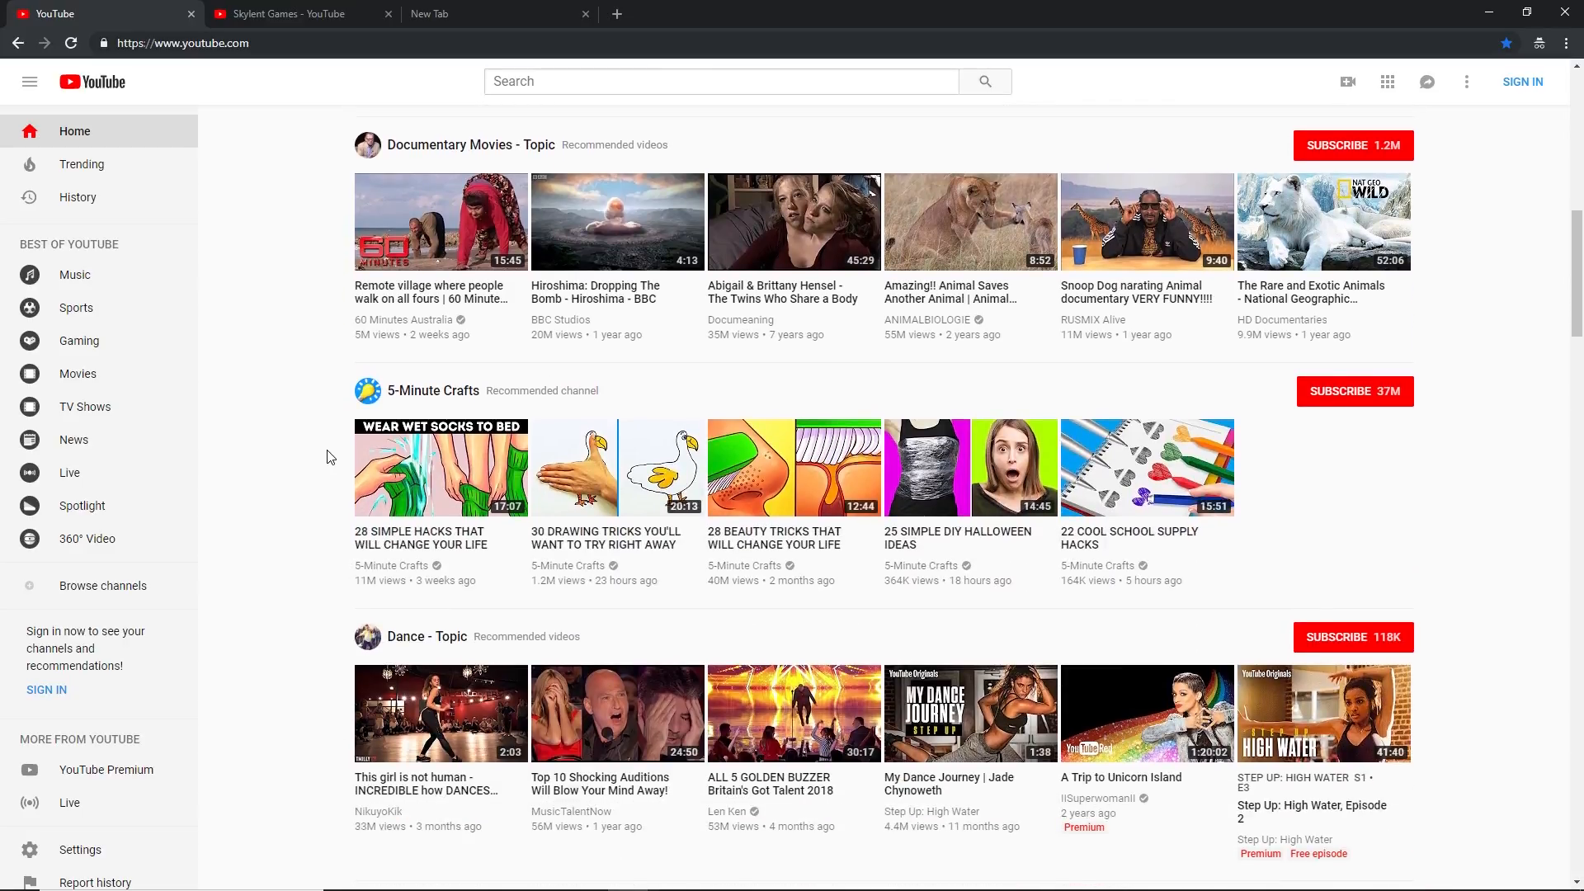
scroll(327, 452, down, 4)
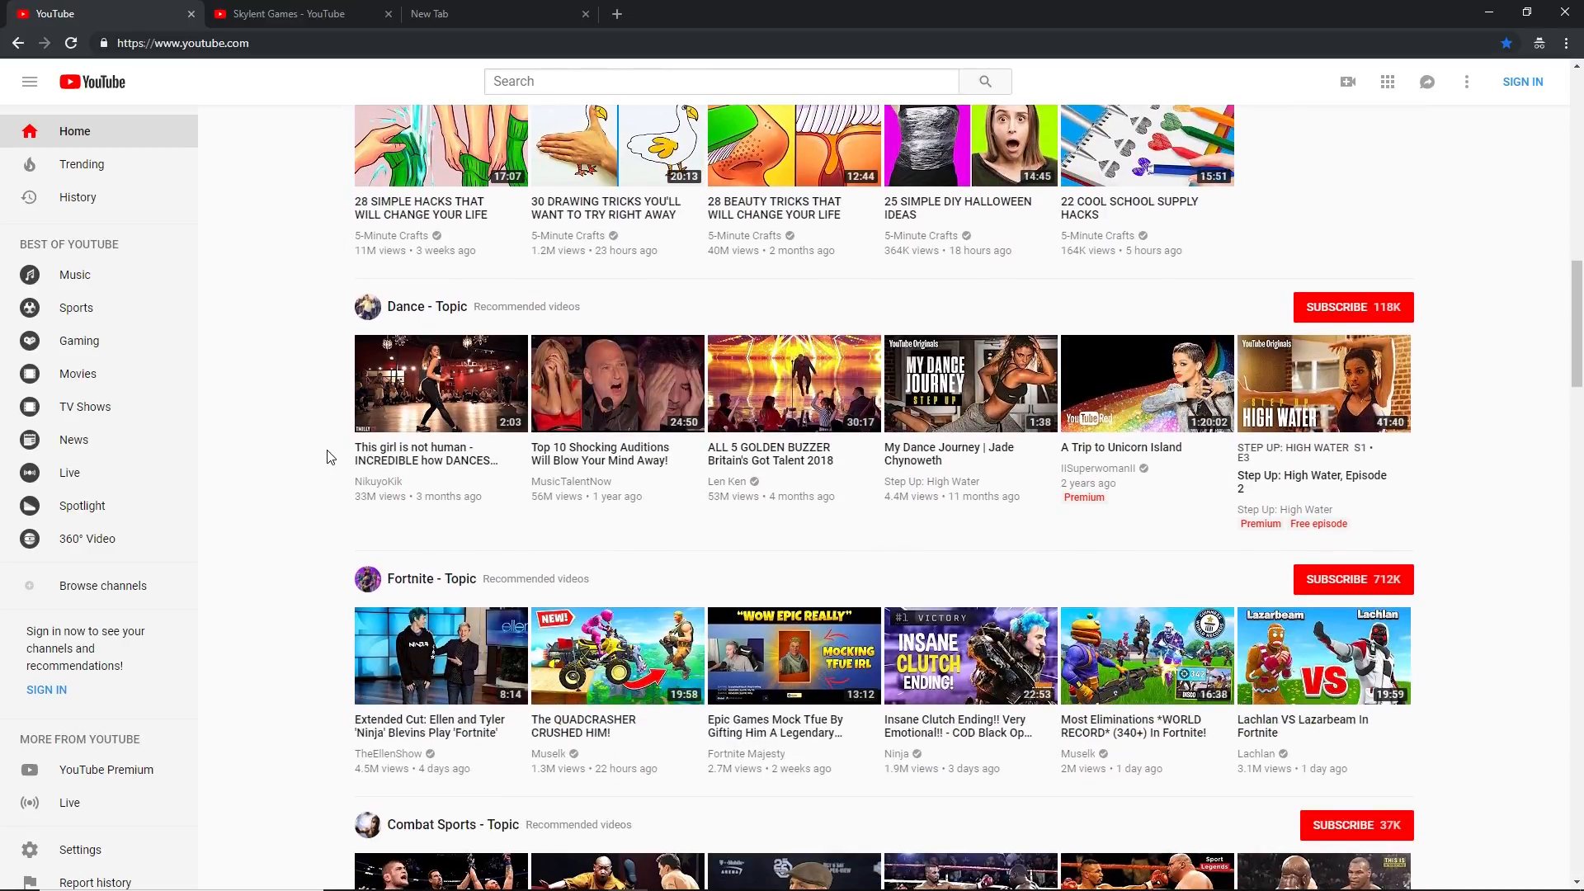
scroll(330, 457, down, 4)
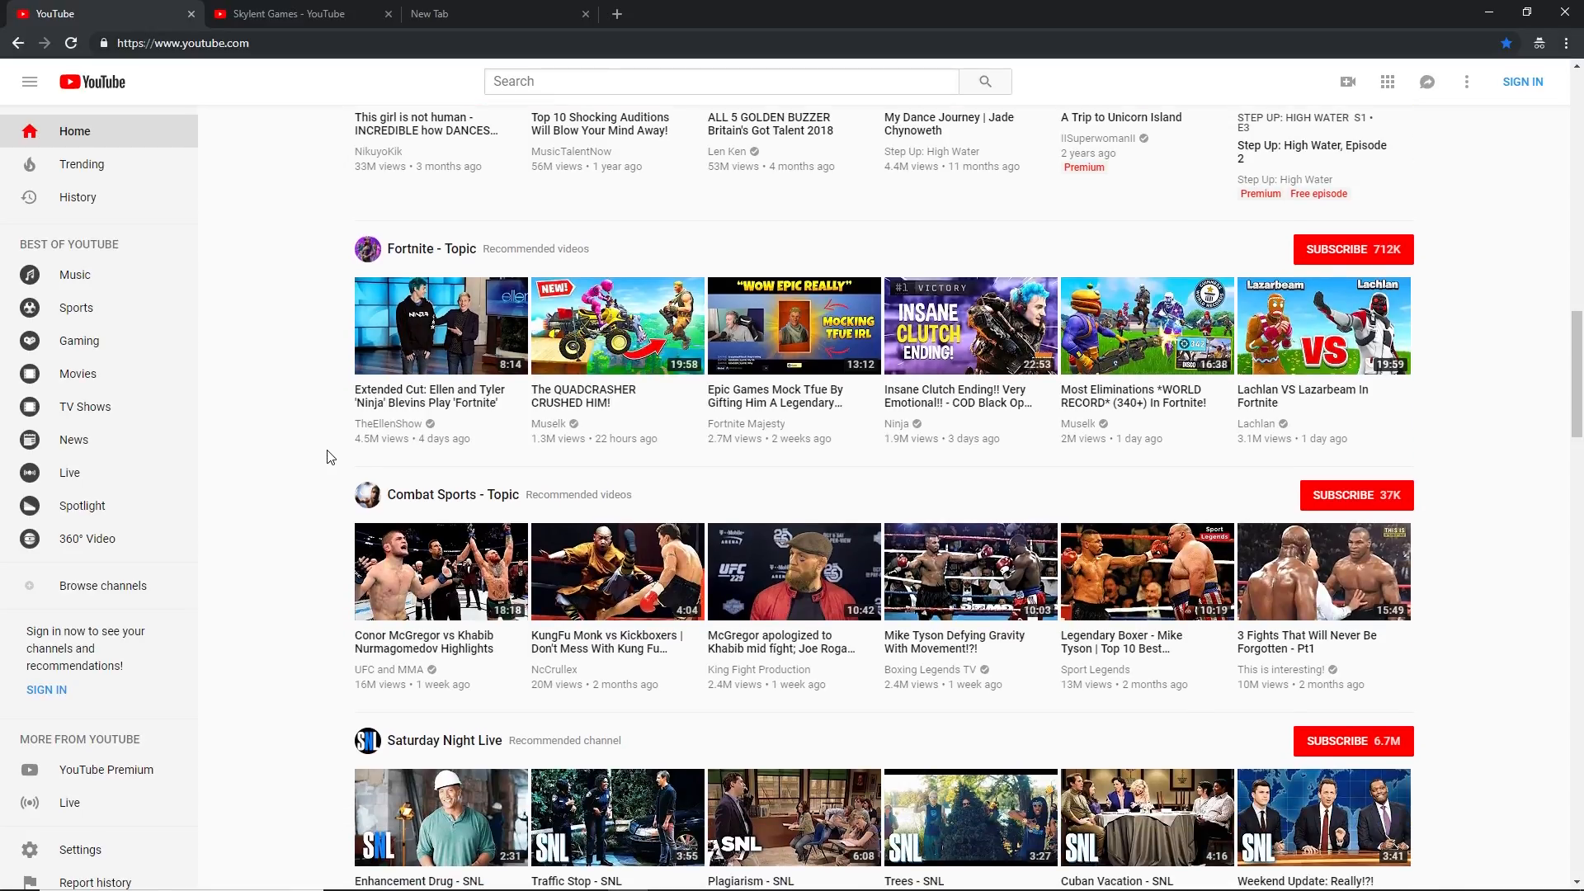
scroll(330, 457, down, 2)
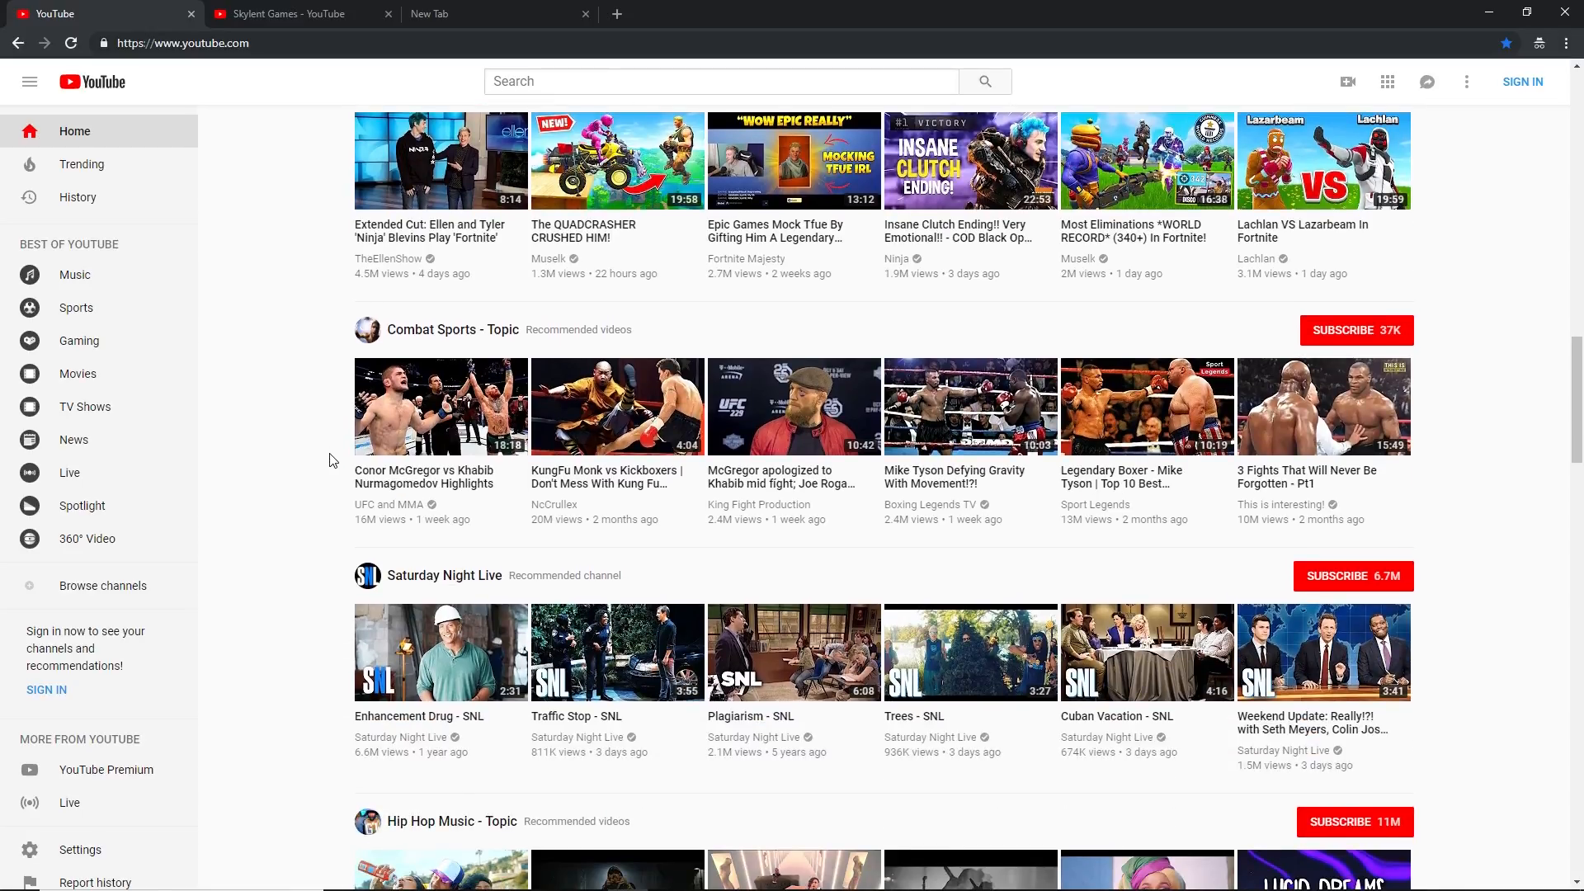
scroll(330, 459, down, 8)
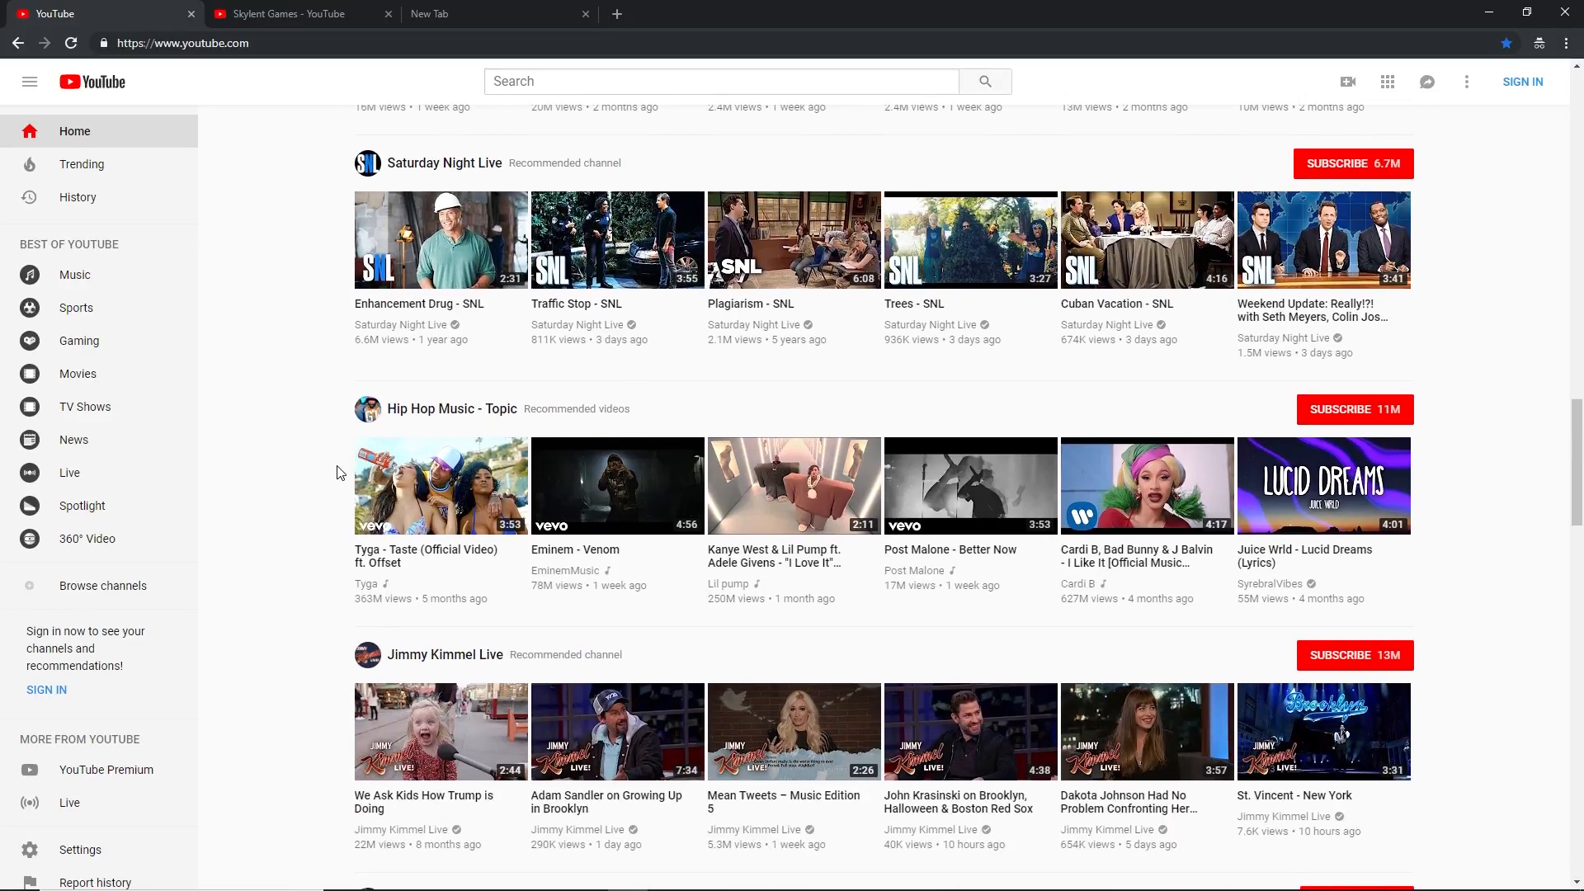
scroll(337, 473, down, 2)
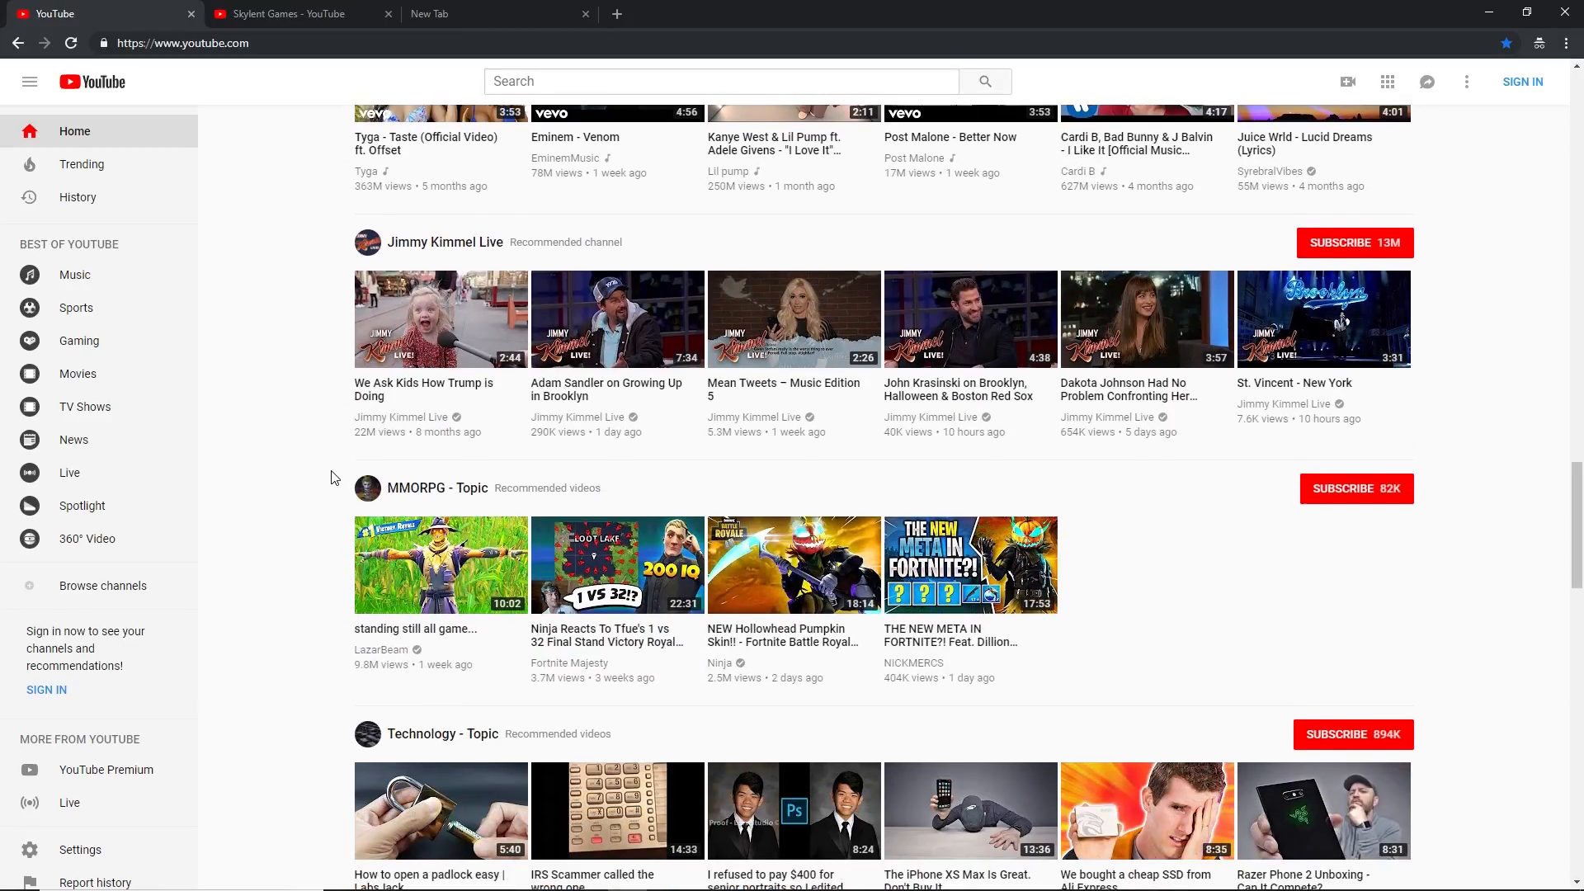
scroll(334, 478, down, 6)
scroll(330, 482, down, 3)
scroll(334, 482, down, 6)
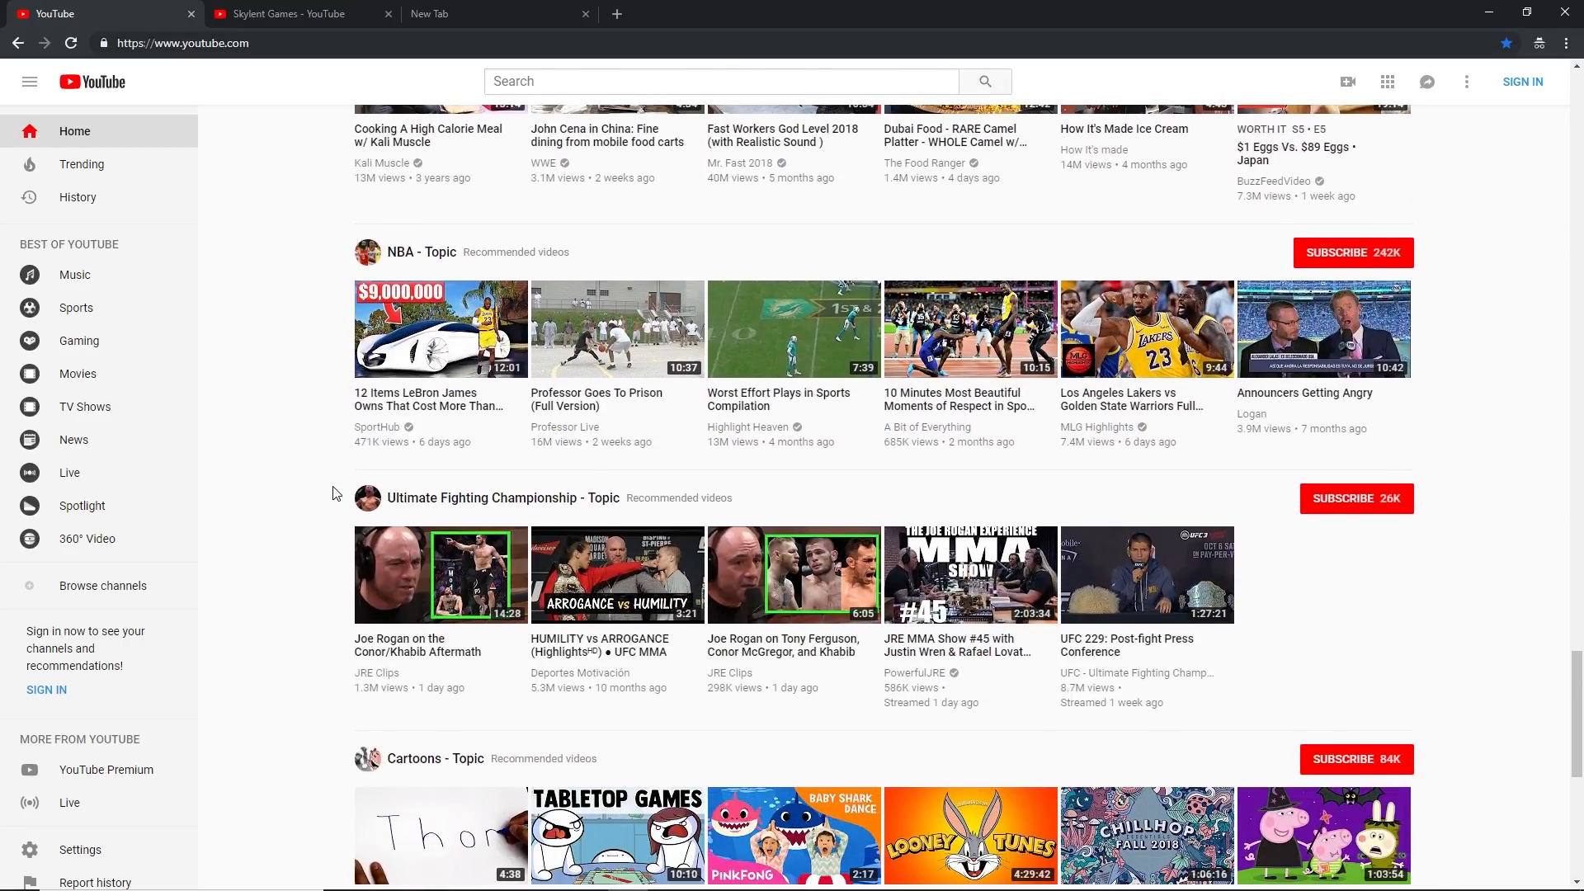
scroll(343, 497, down, 3)
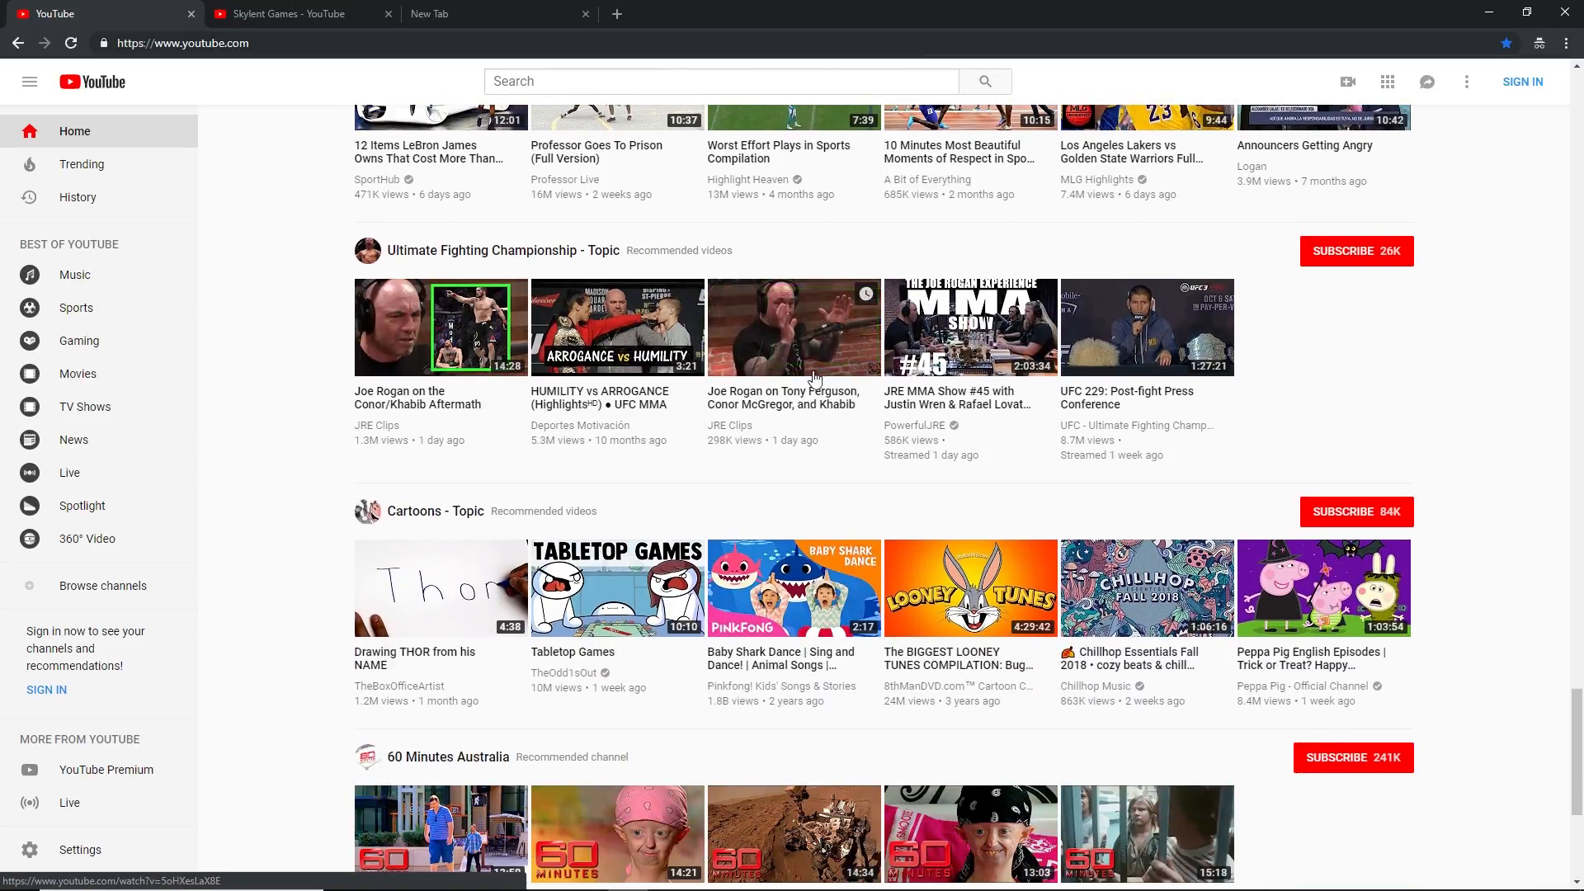
scroll(827, 476, down, 4)
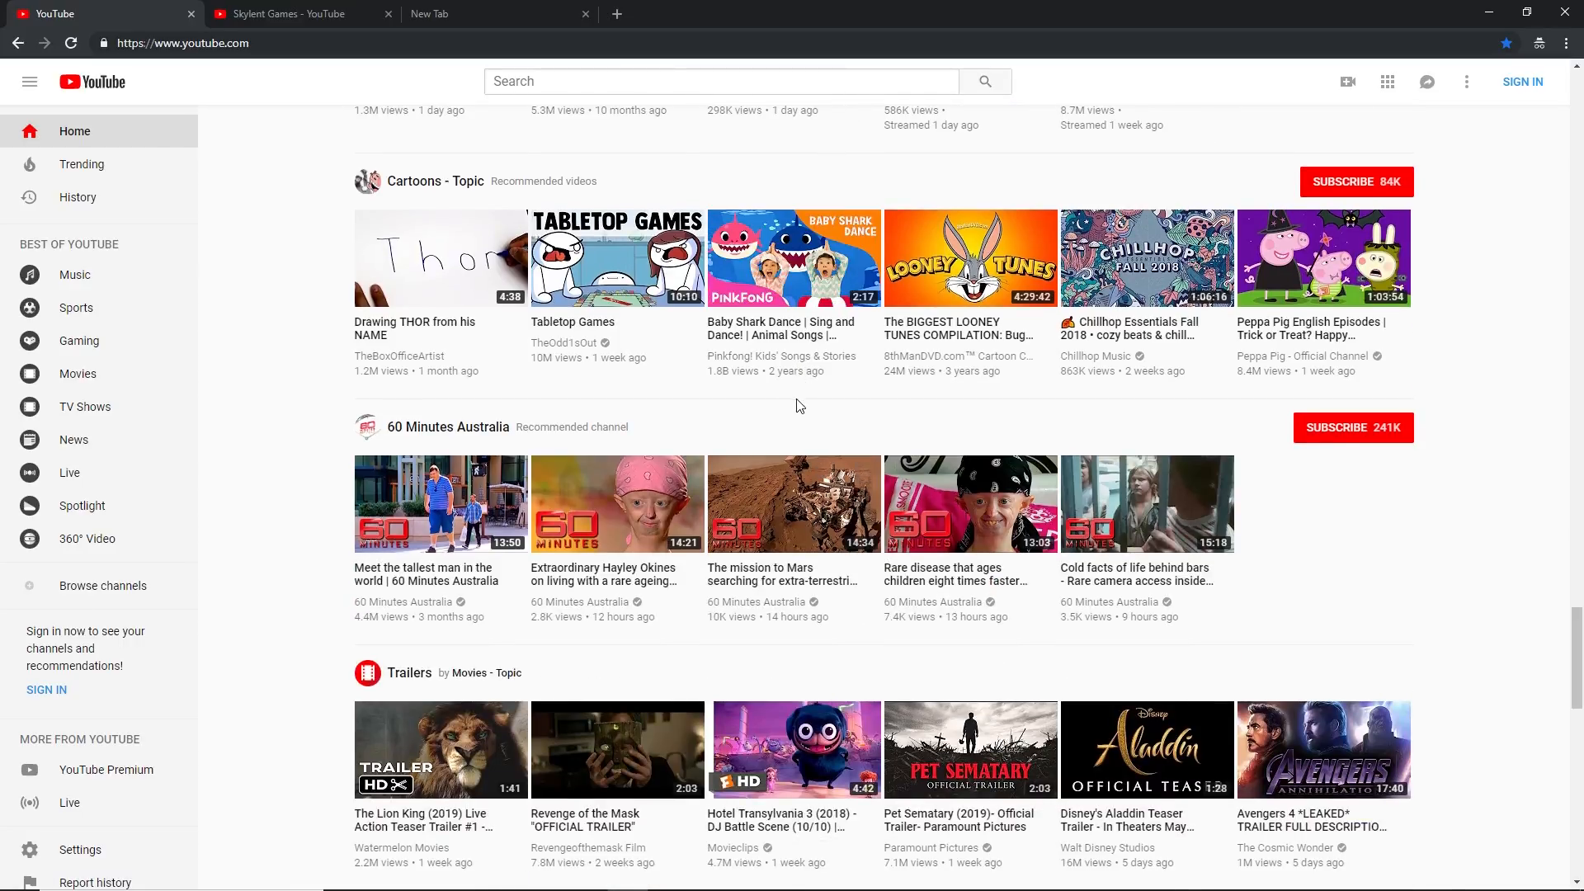
scroll(792, 404, down, 1)
scroll(785, 403, up, 1)
scroll(775, 462, down, 7)
scroll(779, 545, down, 3)
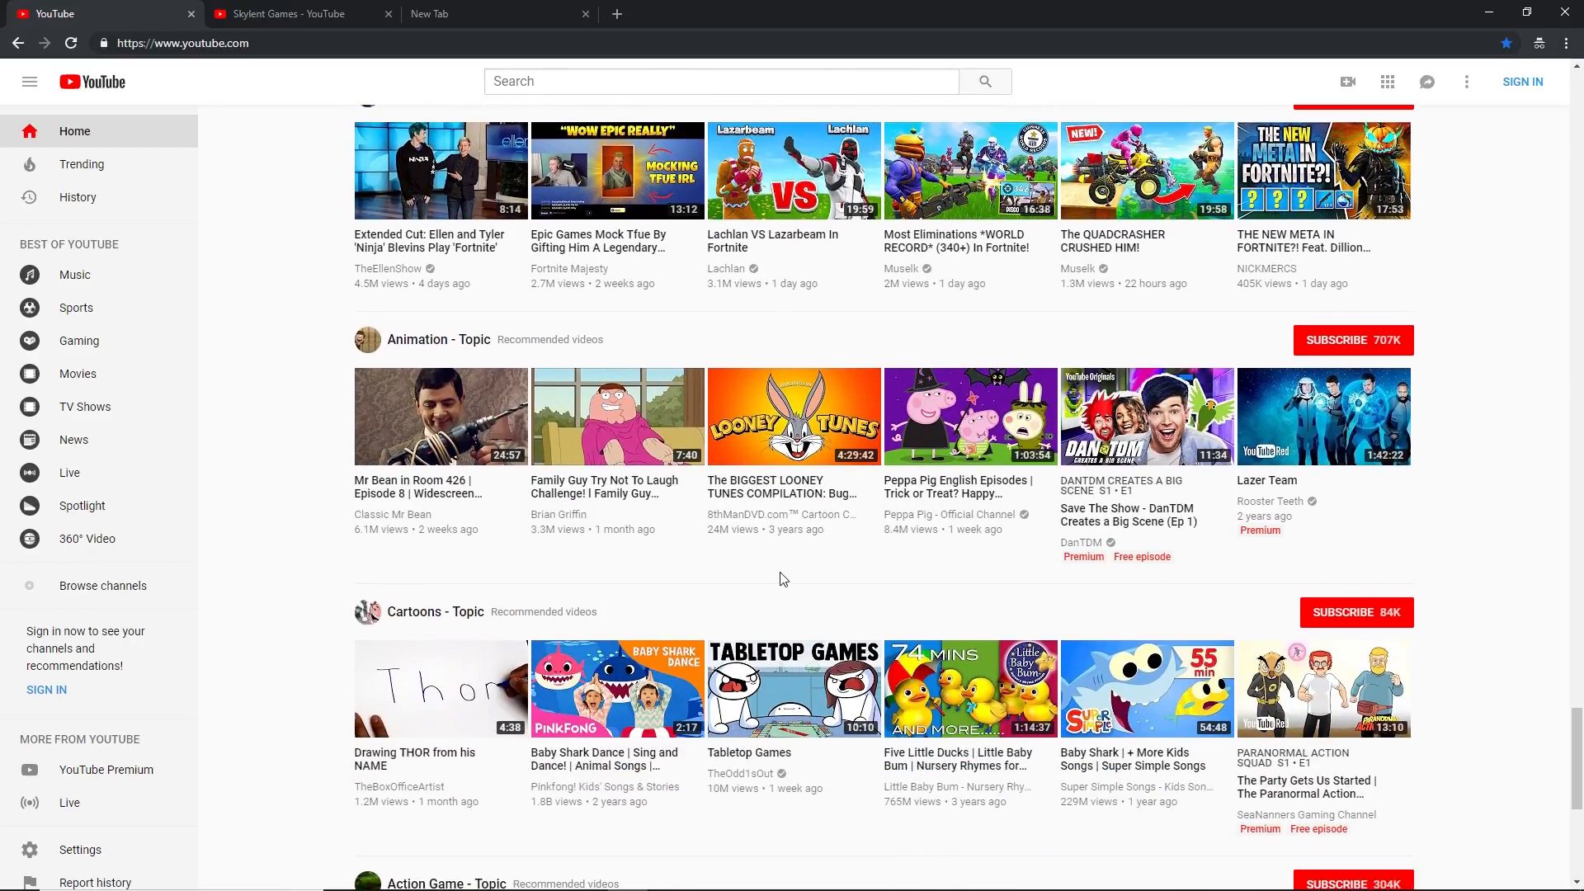
scroll(268, 297, down, 10)
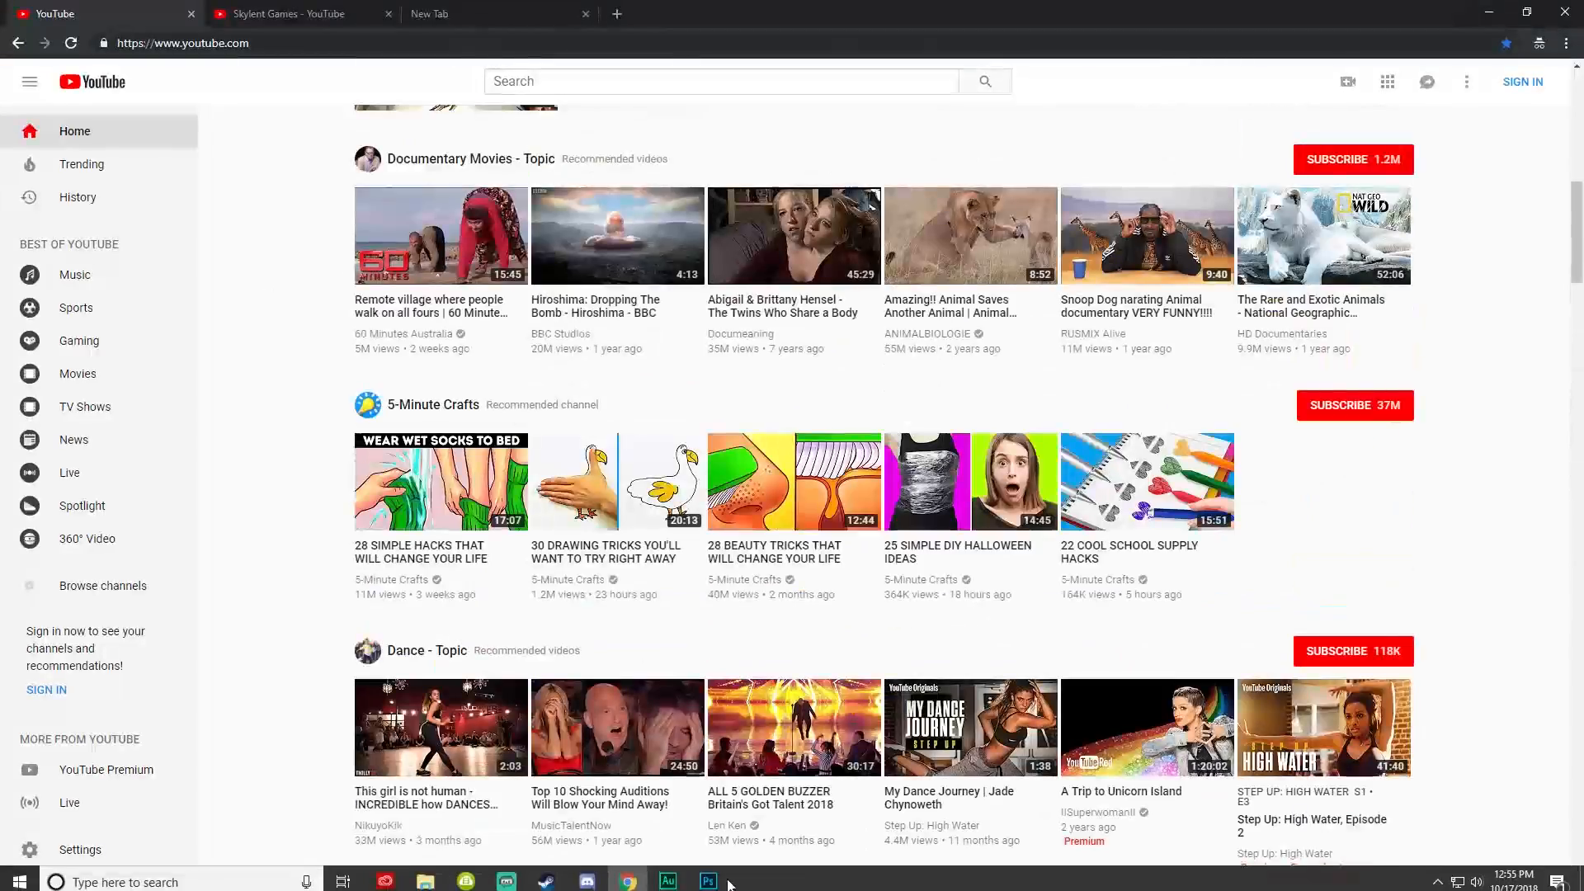
Switch to Photoshop with the news.psd template, open Adobe Creative Cloud and review its list of available apps
click(706, 878)
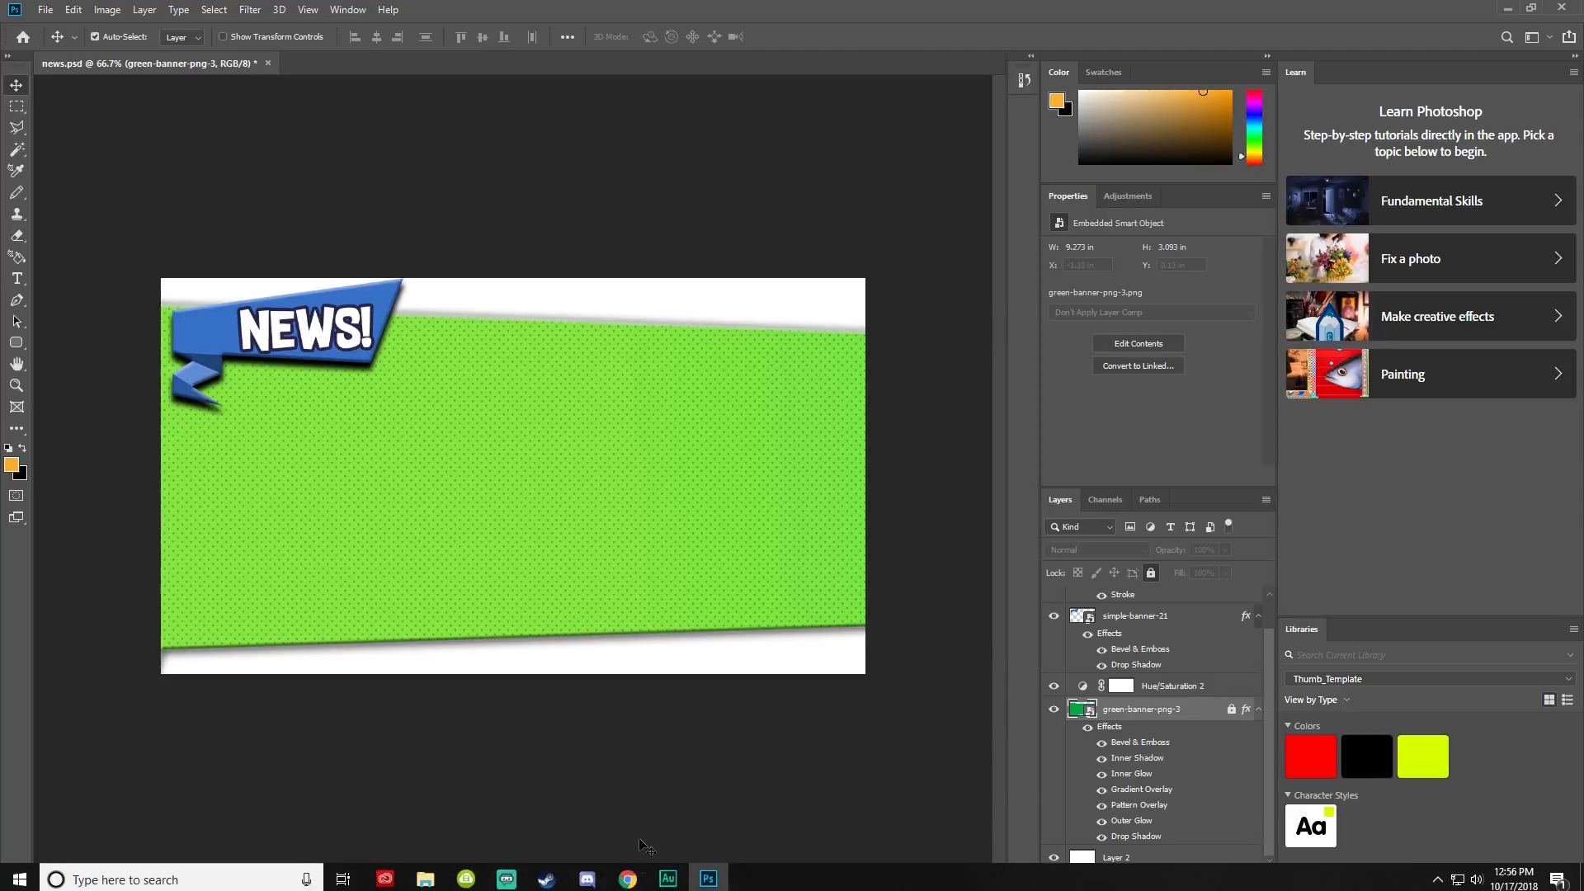
click(385, 874)
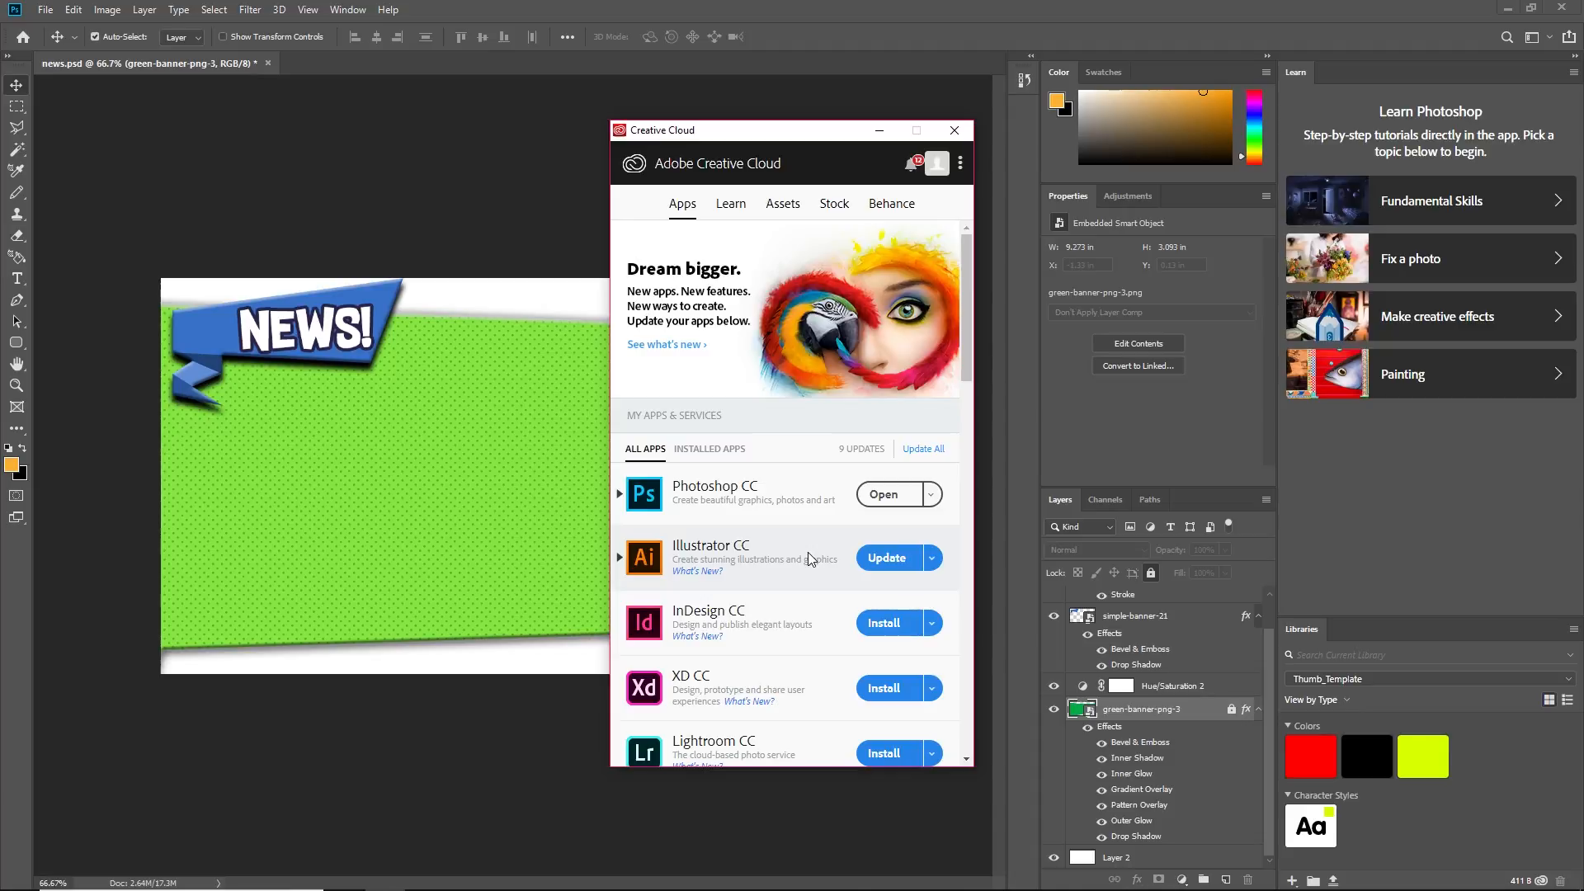
scroll(808, 552, down, 9)
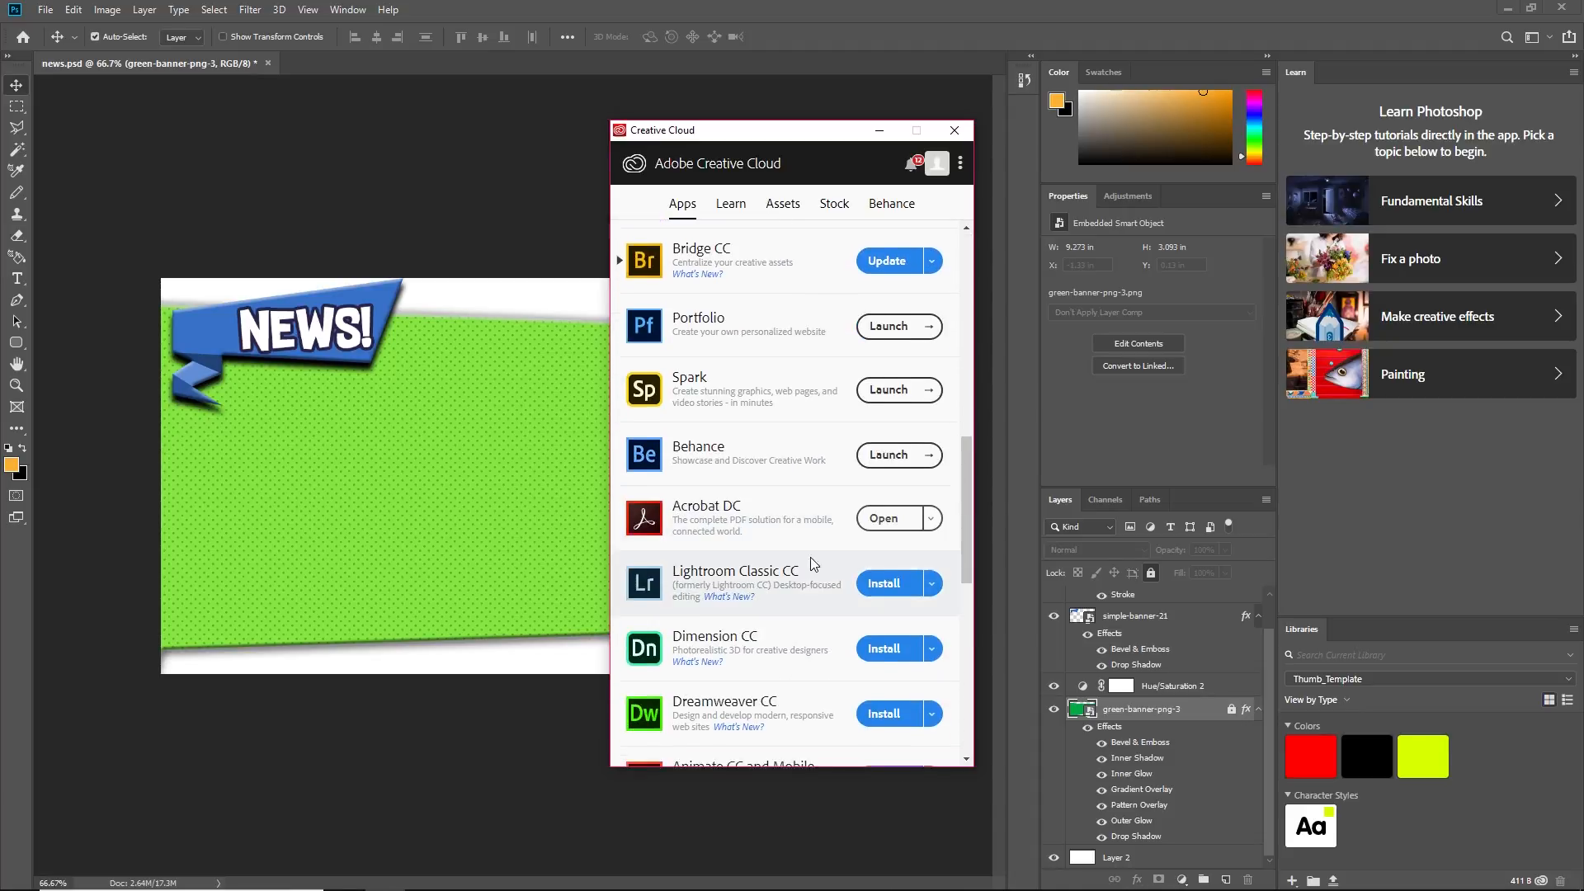
scroll(813, 565, down, 8)
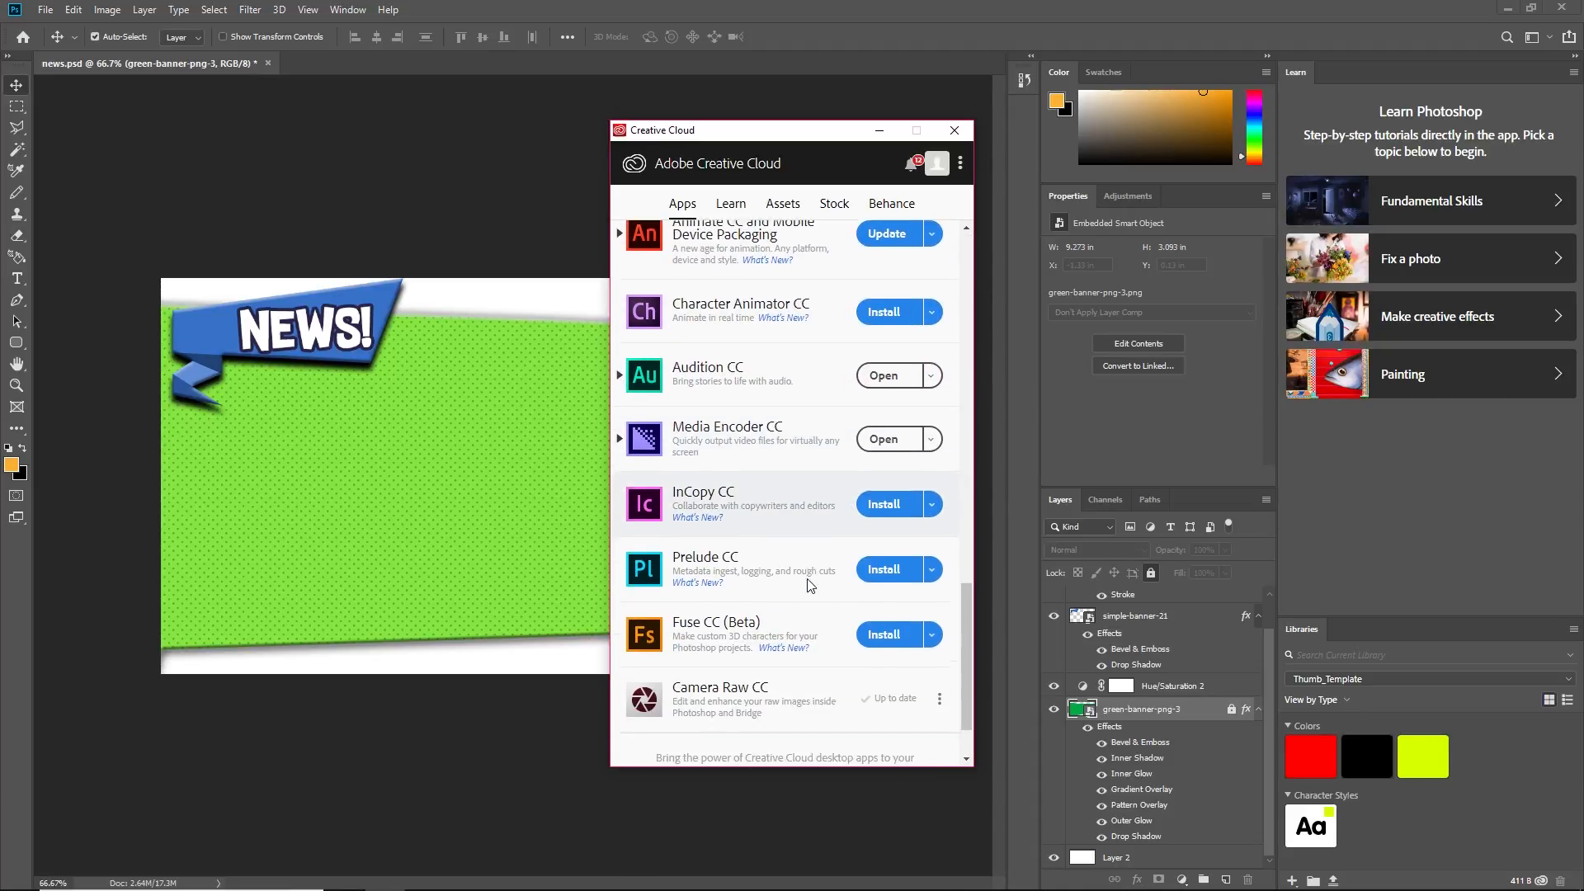
scroll(808, 586, up, 9)
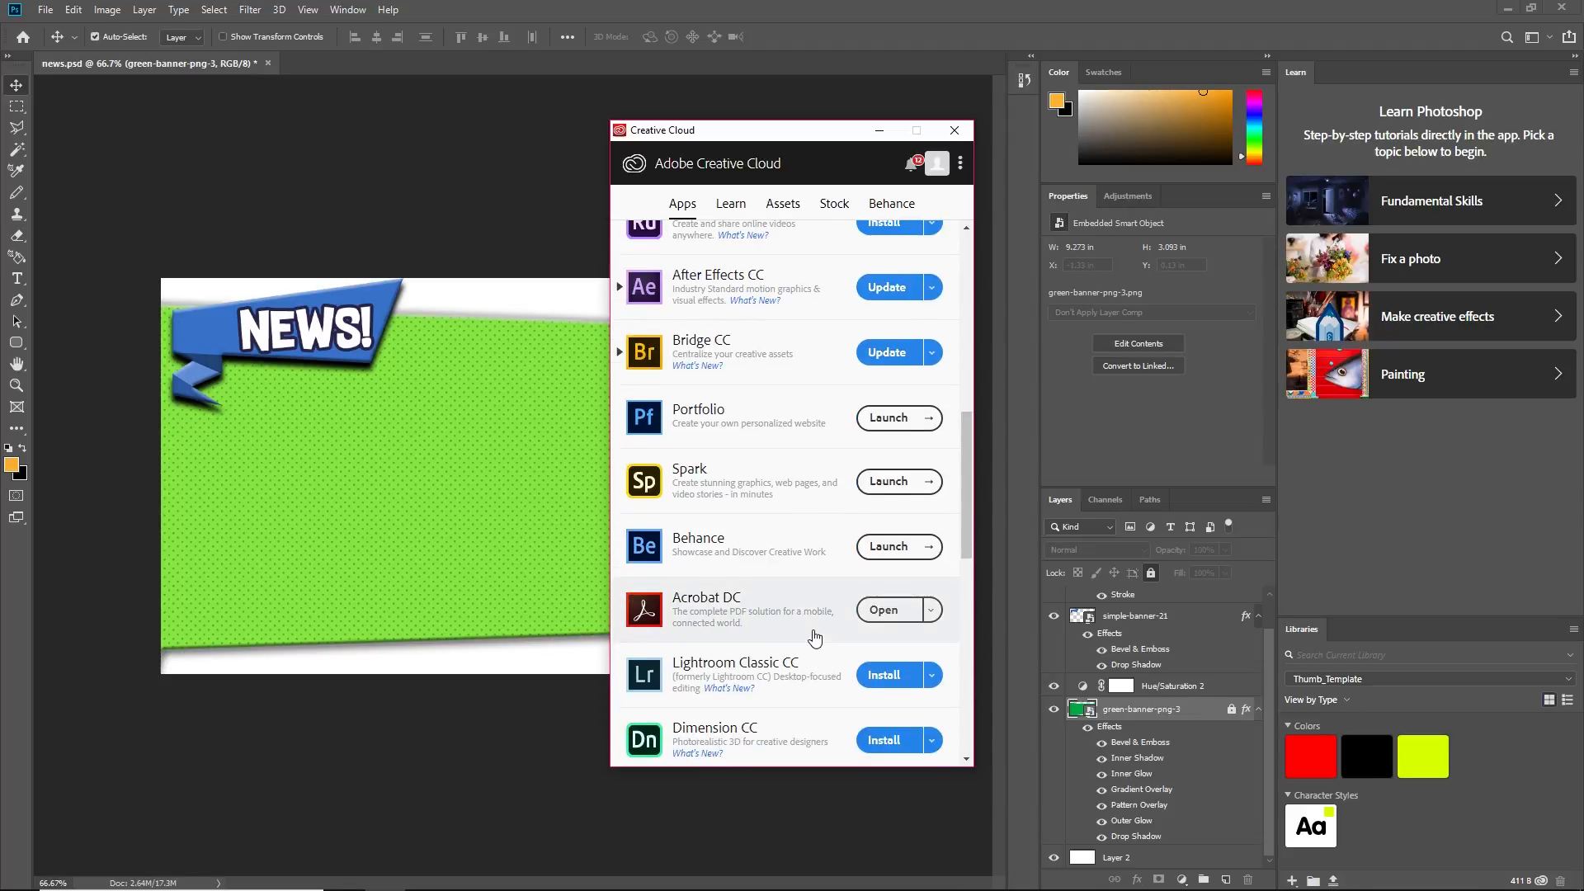
scroll(815, 637, up, 8)
scroll(815, 637, up, 1)
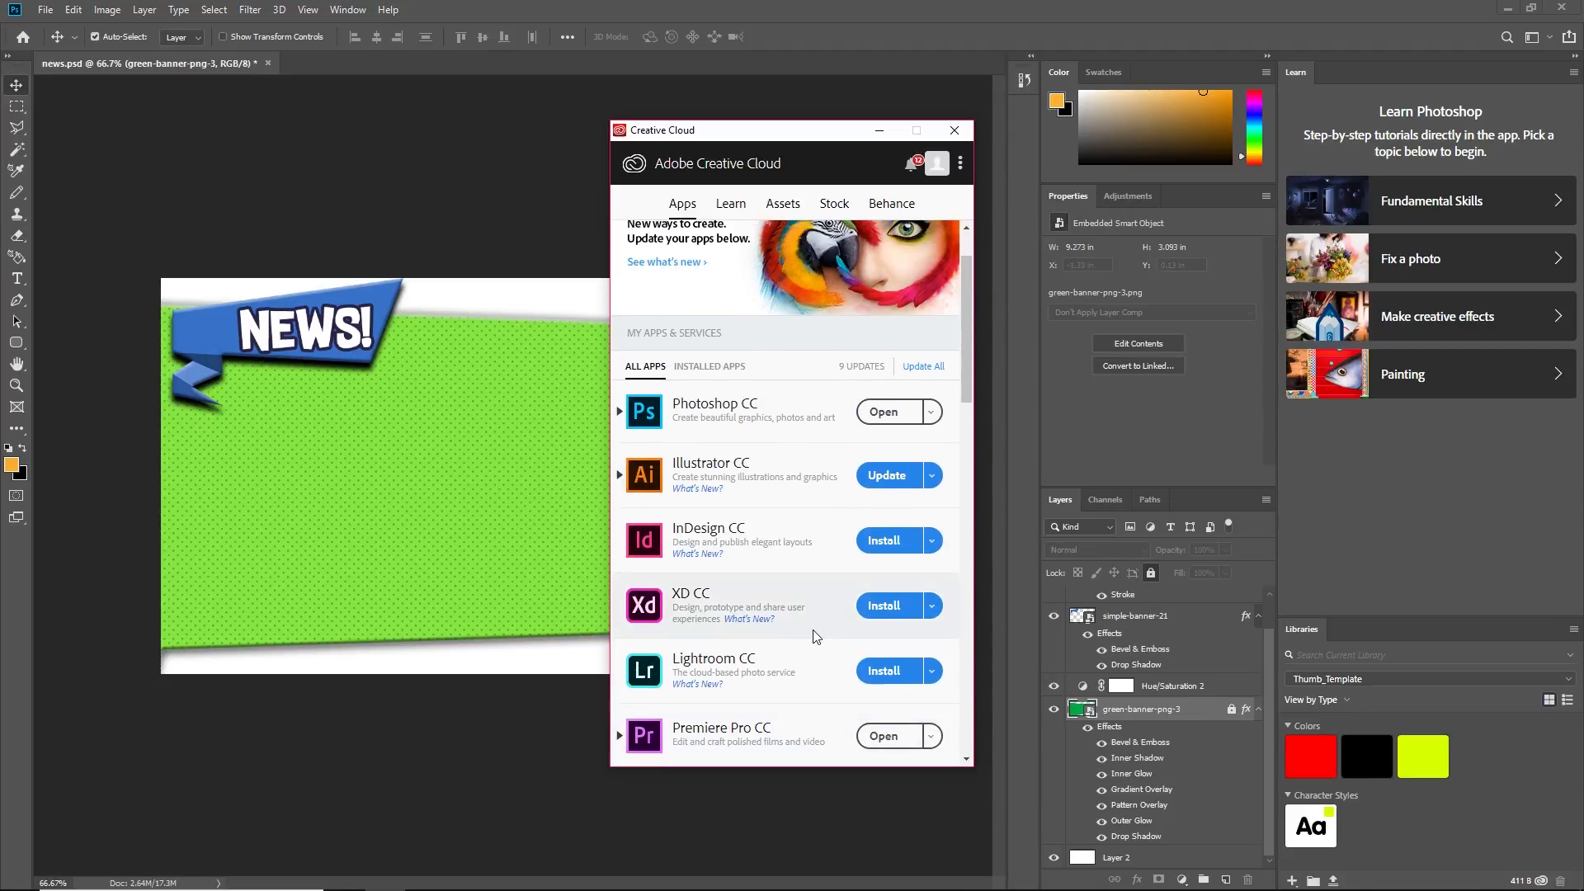
Look through the rest of the Creative Cloud app list, return to Photoshop from it and view the news.psd layers
scroll(813, 636, down, 4)
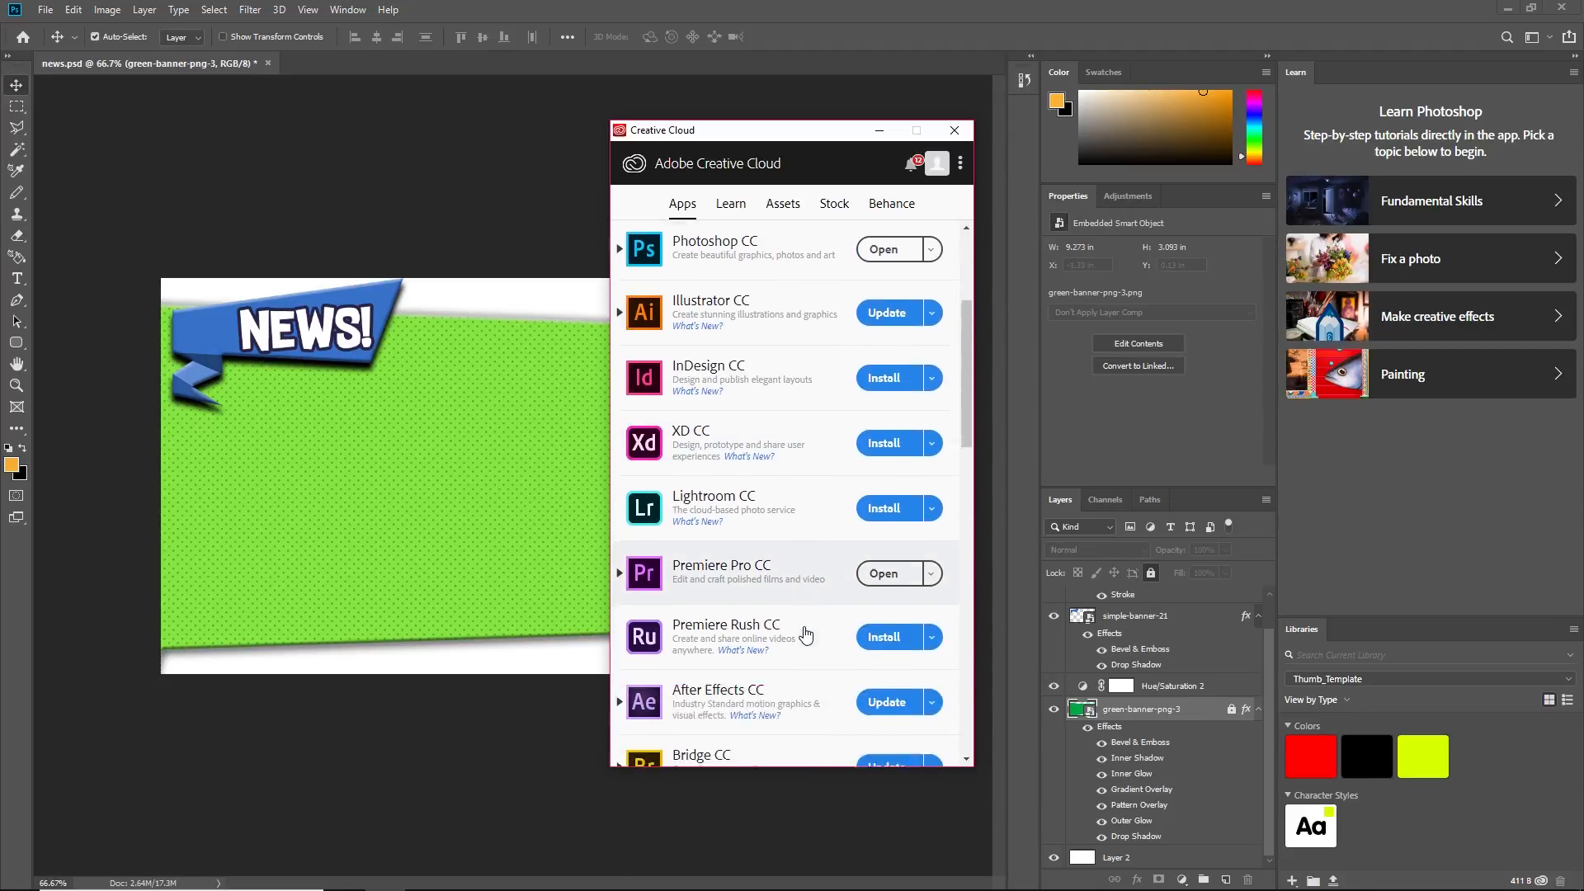
scroll(808, 637, down, 3)
scroll(799, 638, up, 4)
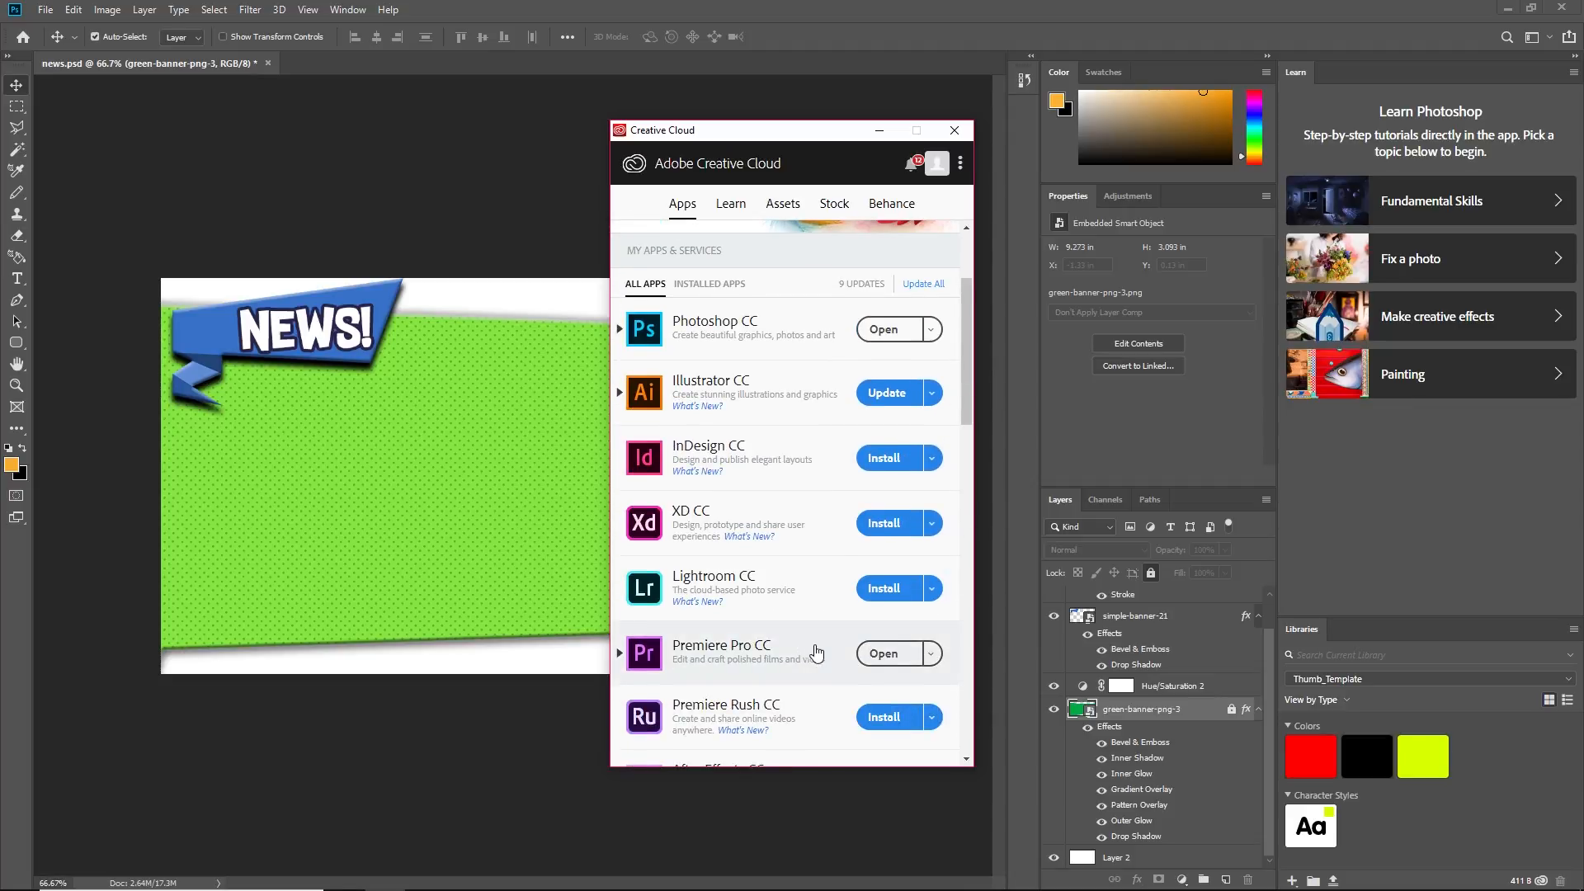
scroll(813, 653, down, 4)
scroll(806, 652, up, 5)
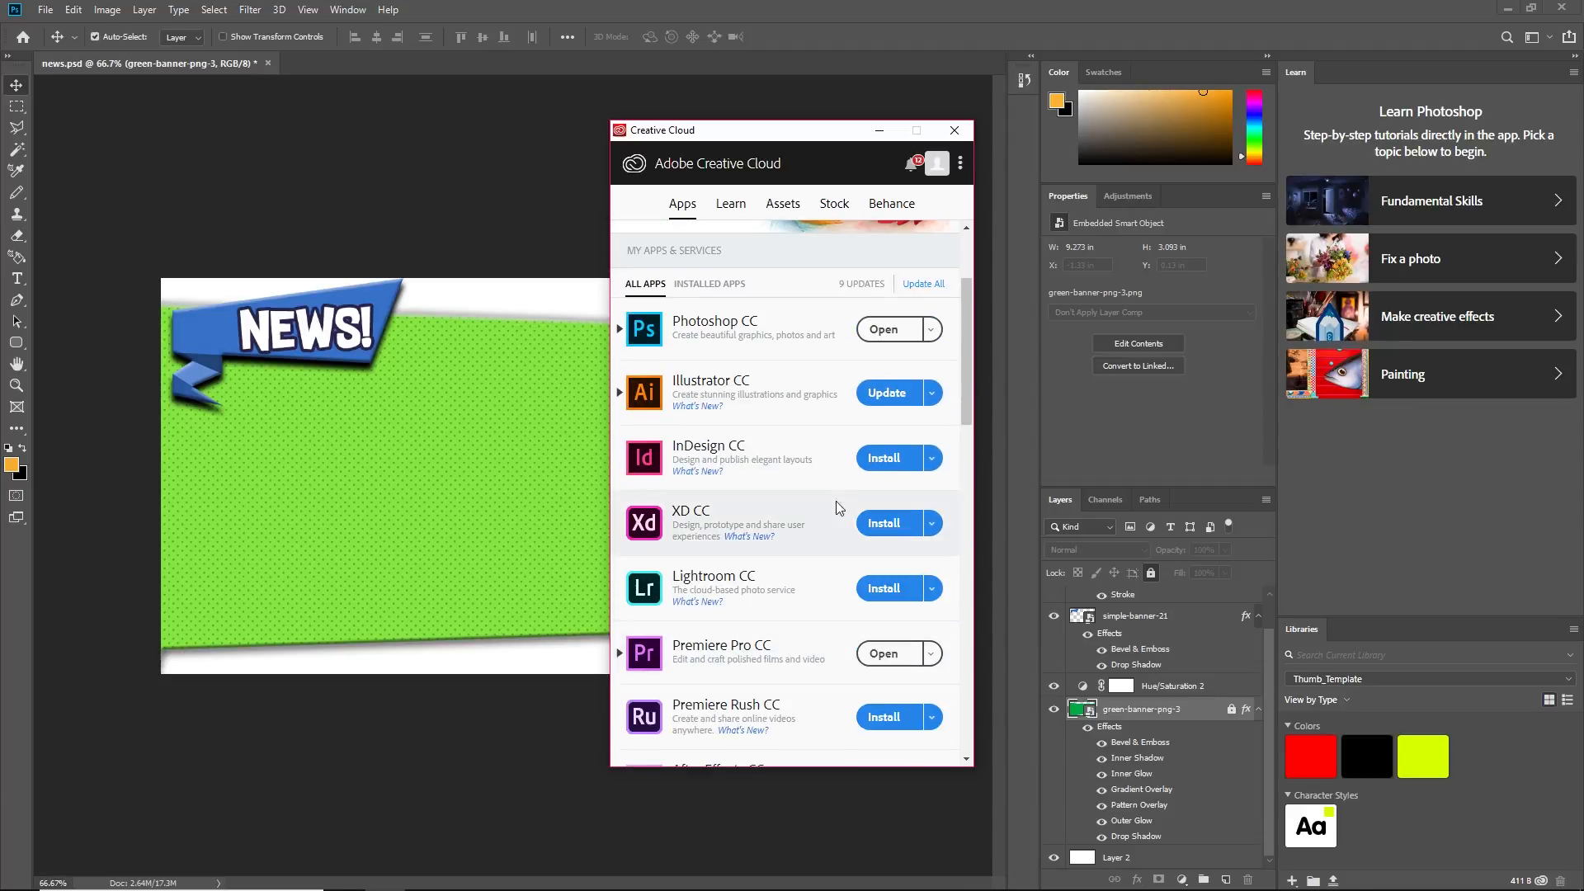
click(885, 330)
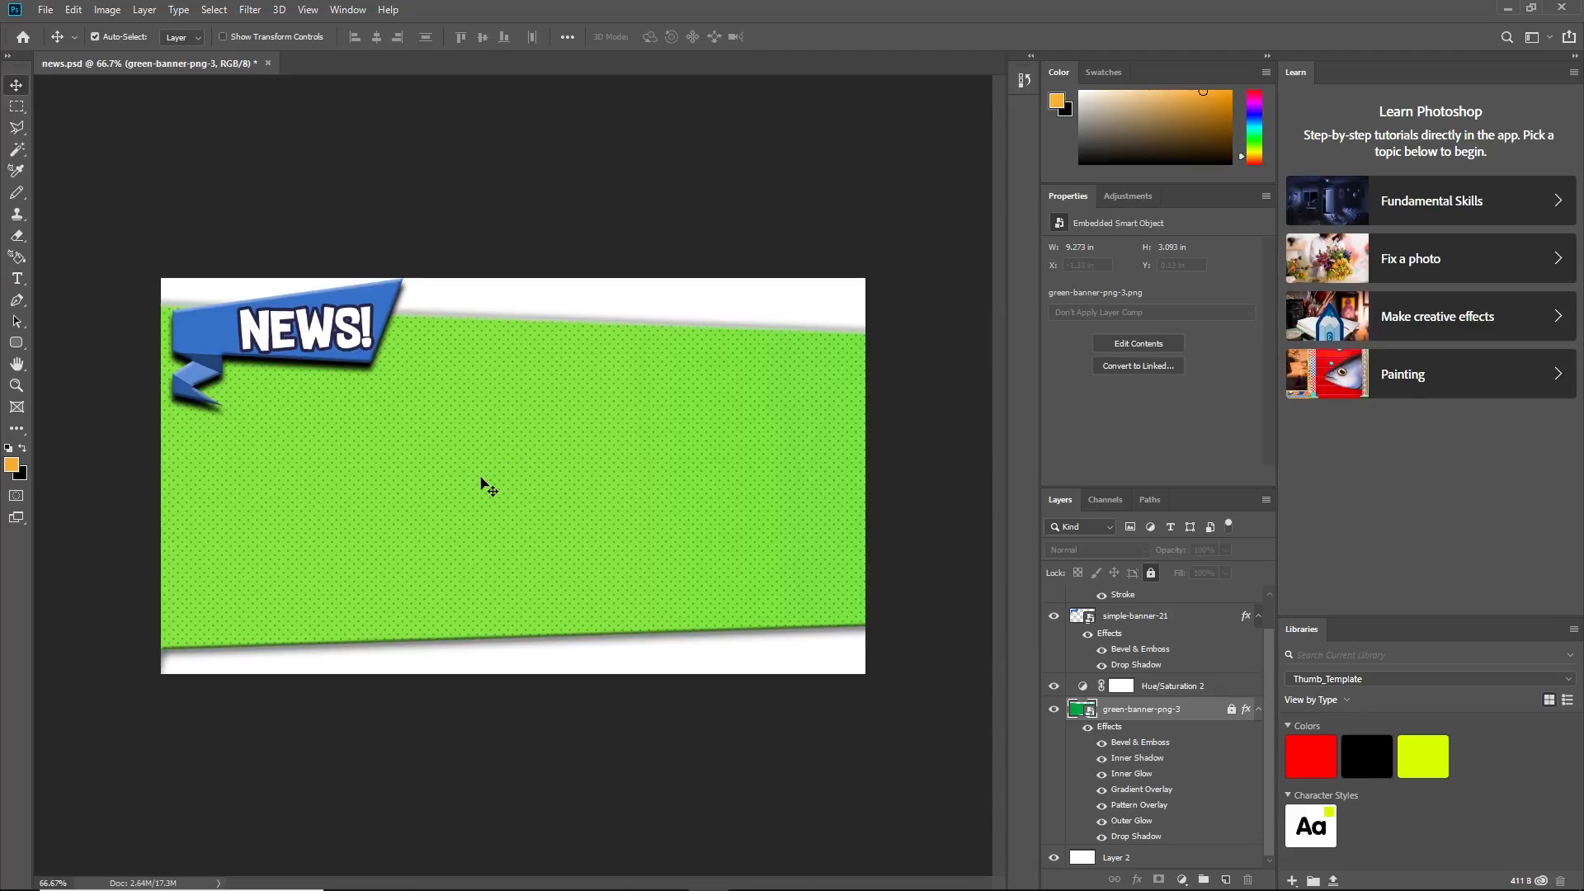
click(519, 508)
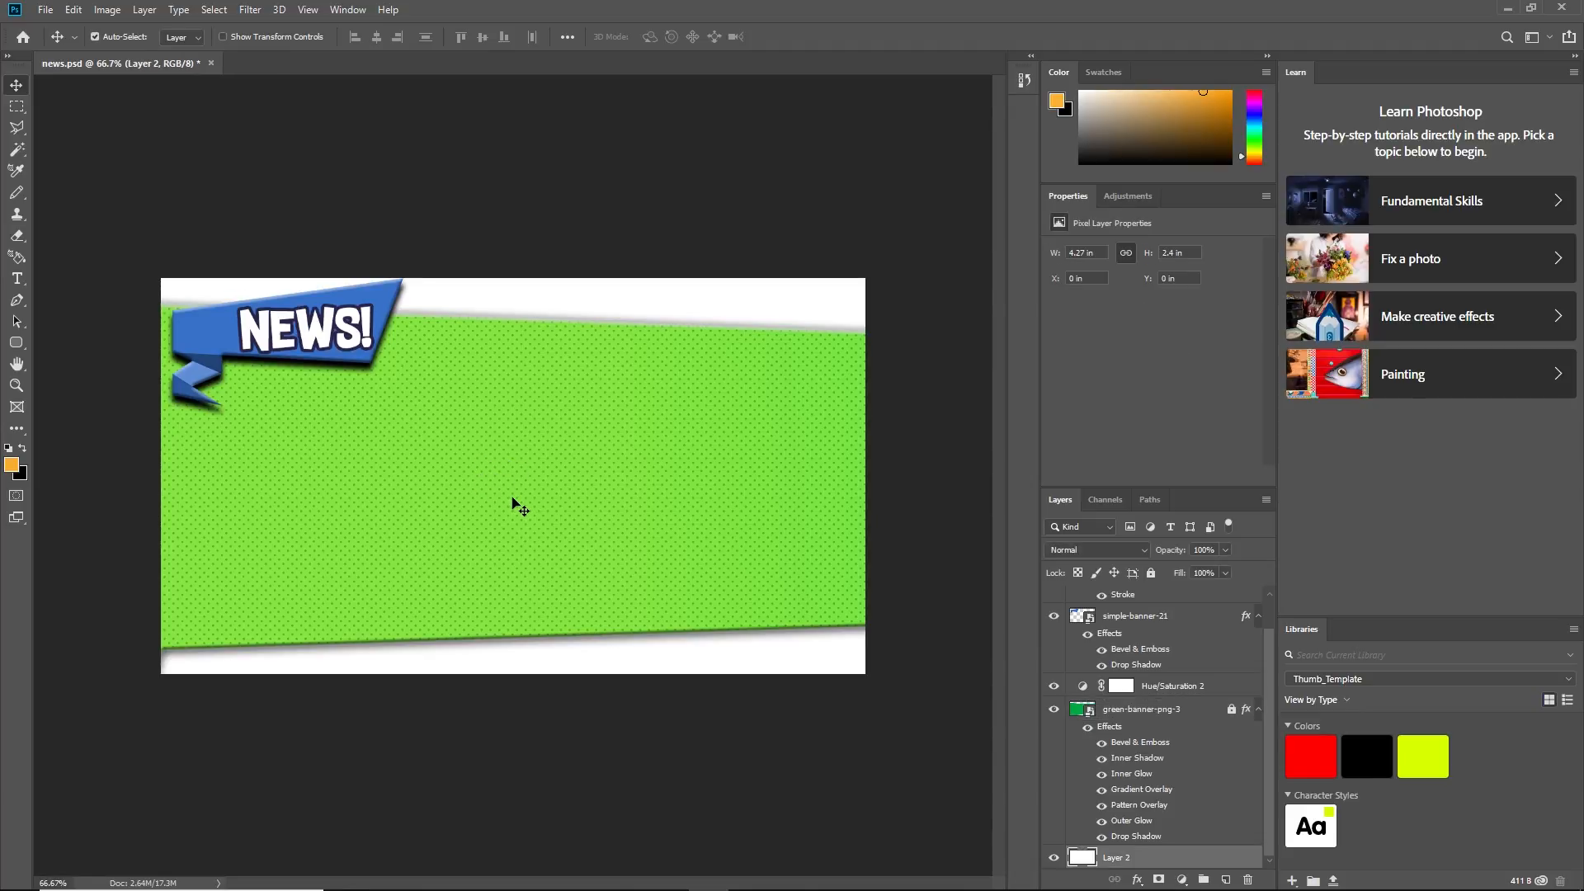
scroll(1135, 623, up, 1)
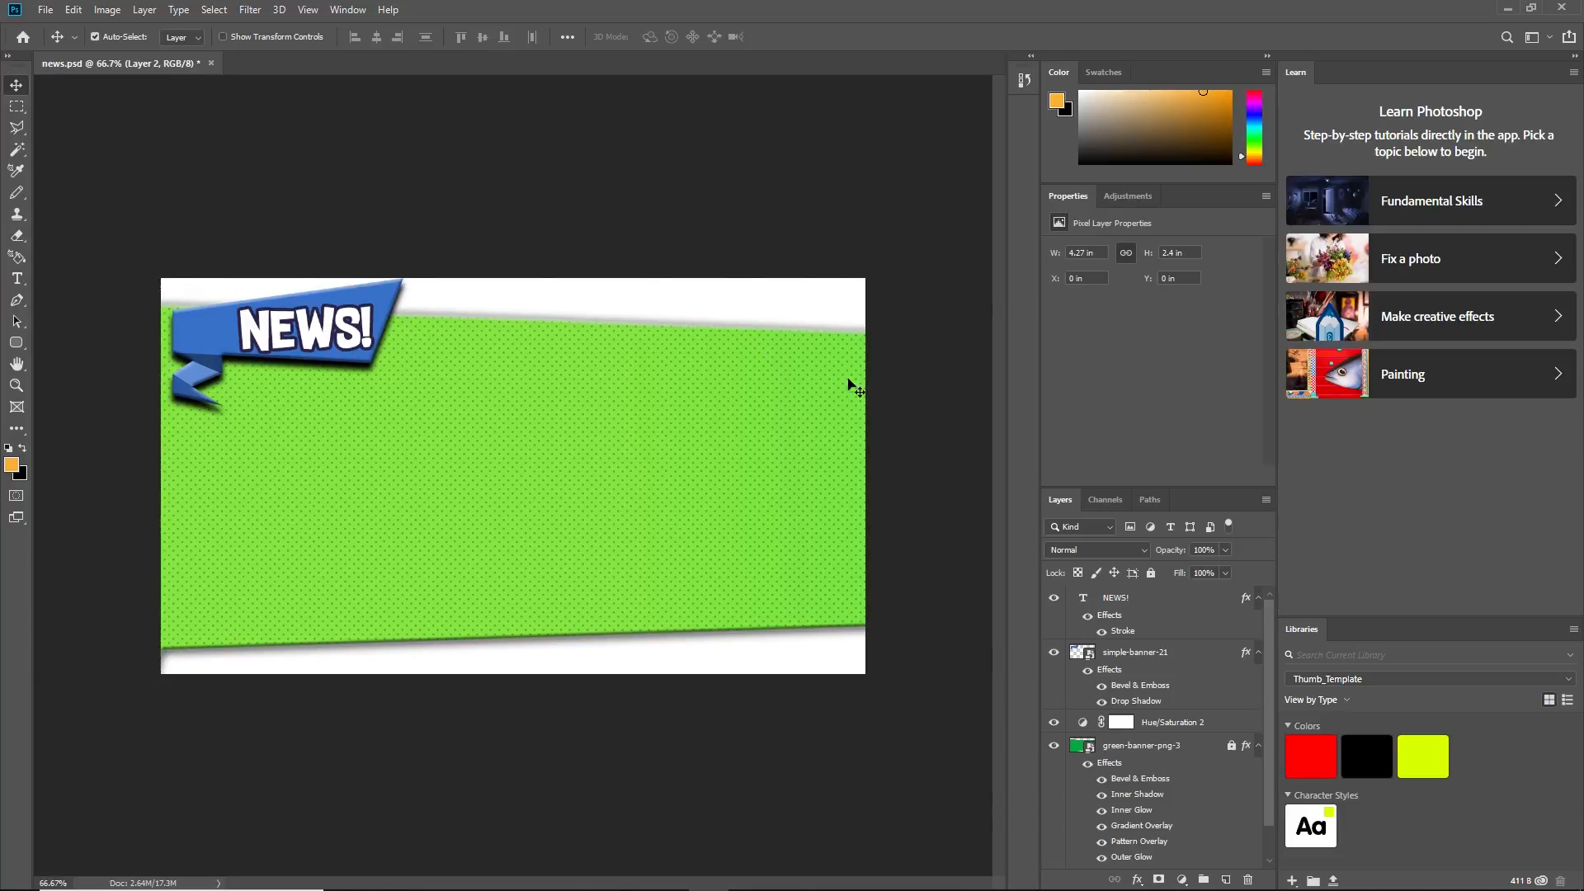
Switch to the Skylent Games channel page in the browser, examine its upload thumbnails down to older rows and return to the newest
click(628, 875)
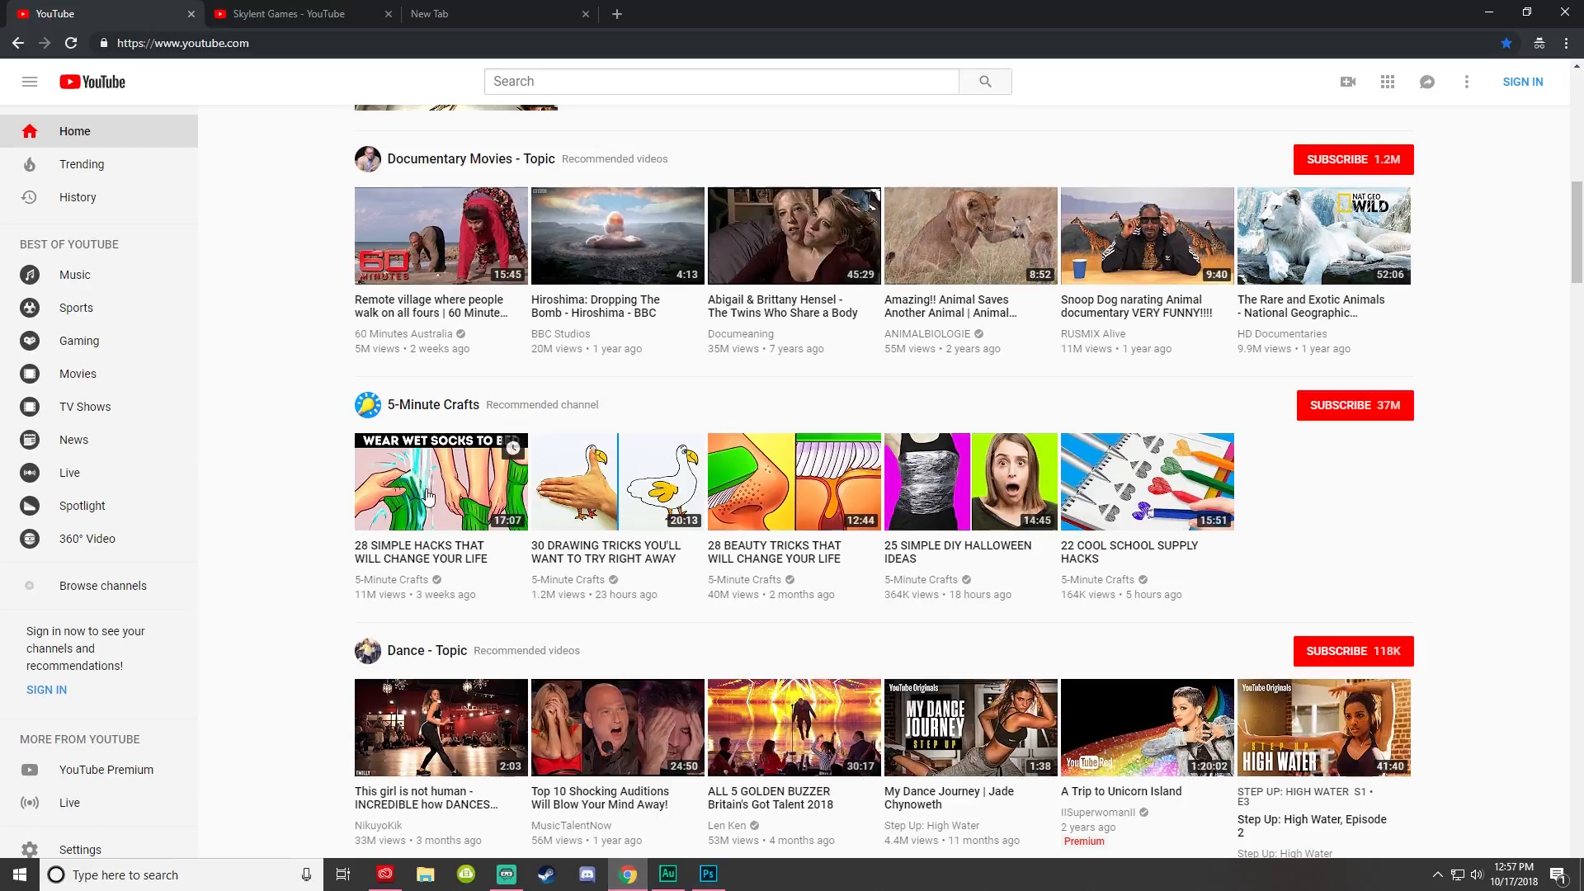
click(289, 7)
scroll(171, 506, down, 2)
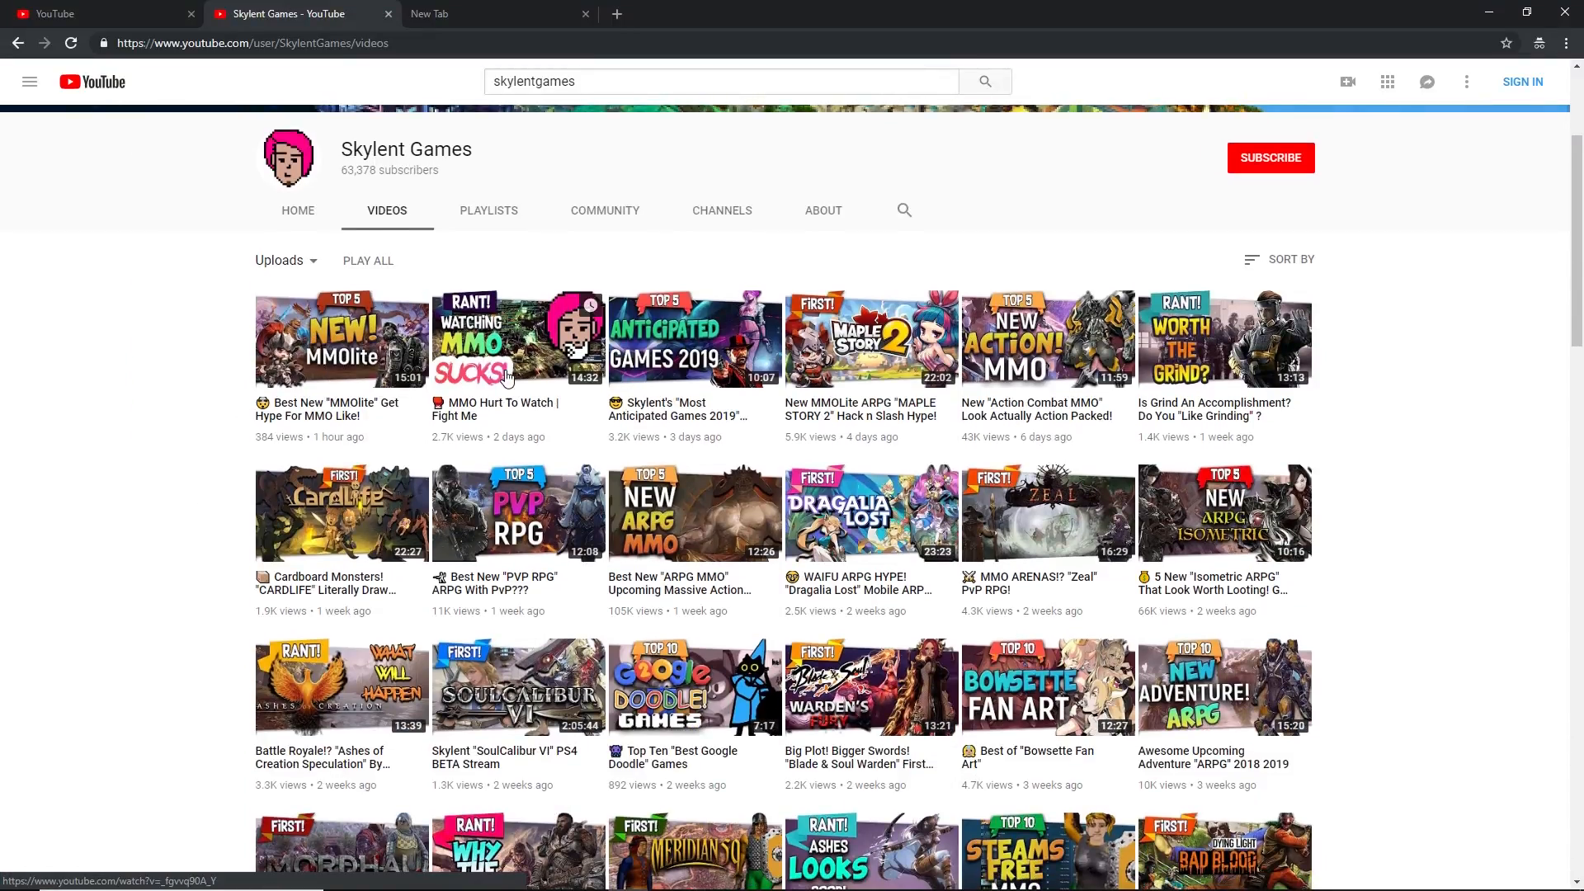
scroll(182, 418, down, 1)
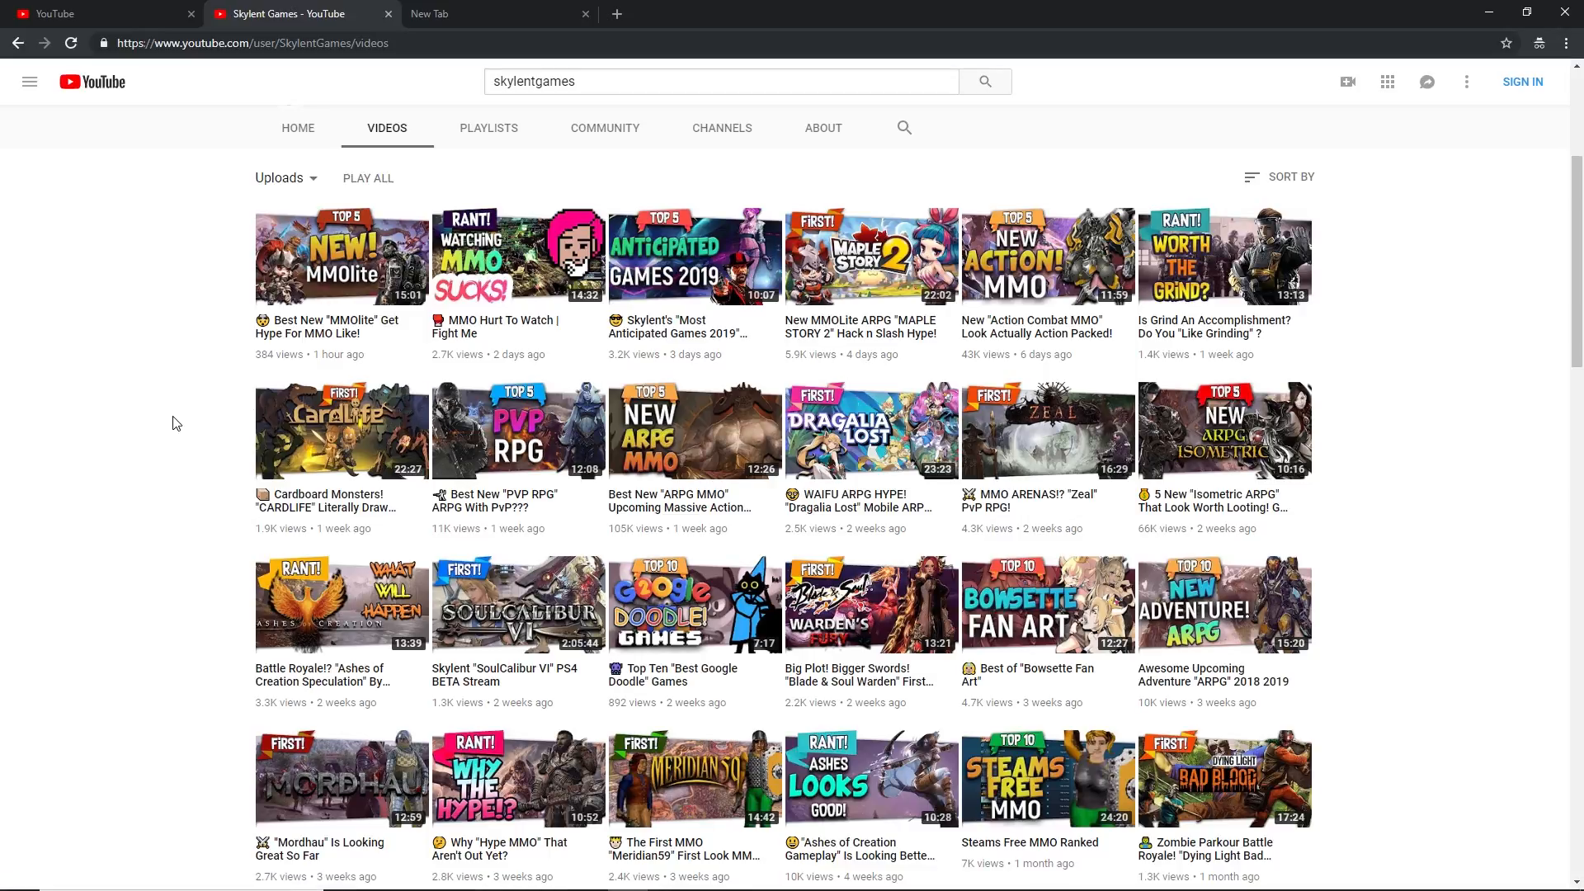
scroll(190, 456, down, 3)
scroll(190, 462, down, 2)
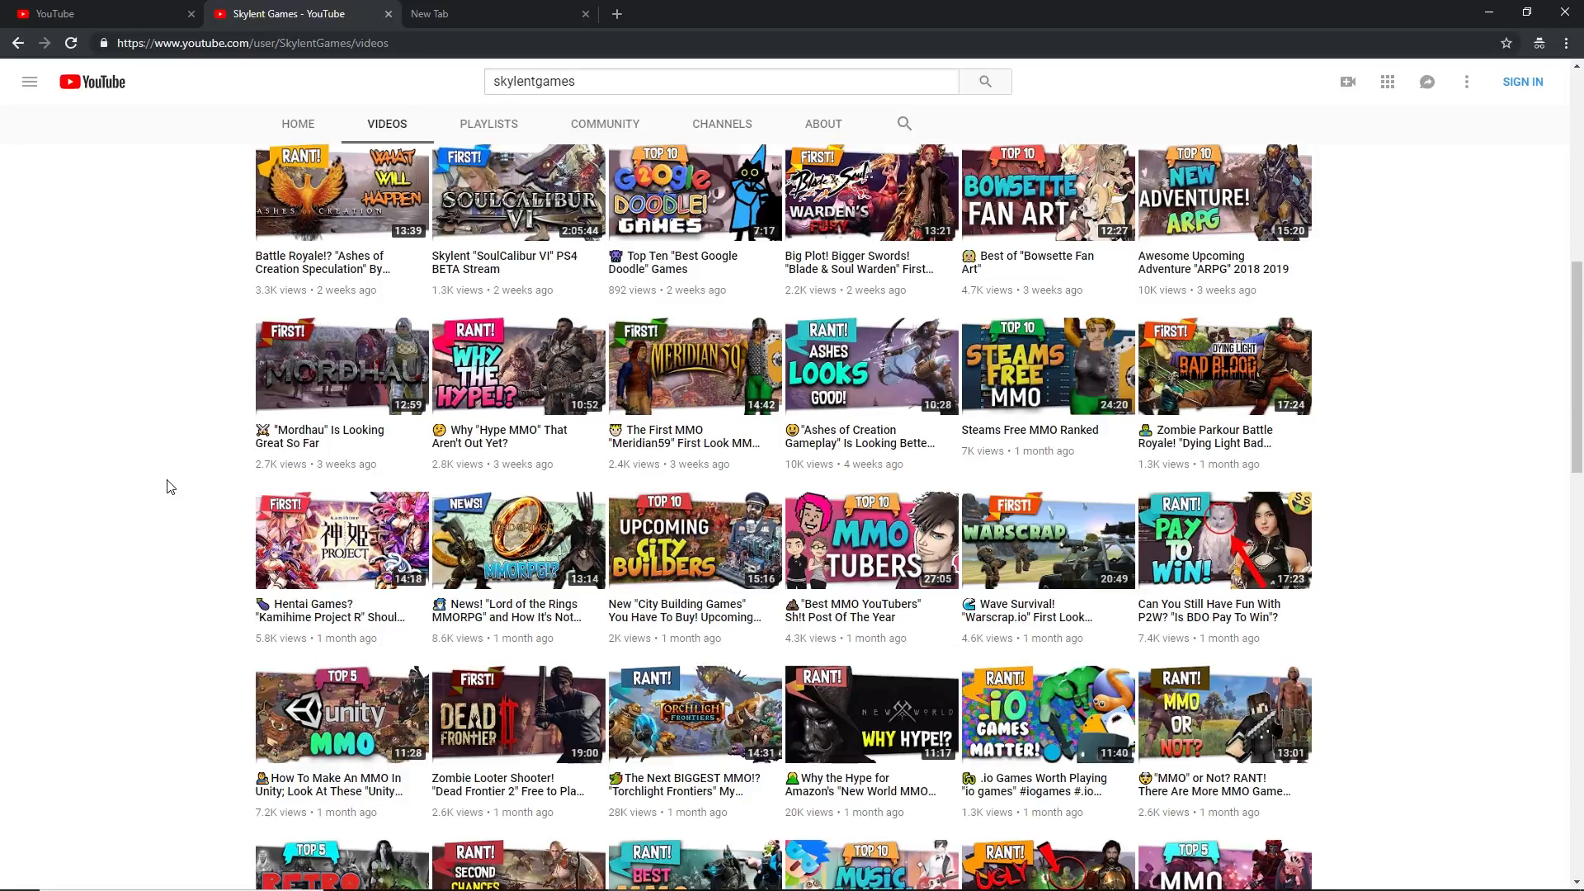
scroll(167, 487, down, 3)
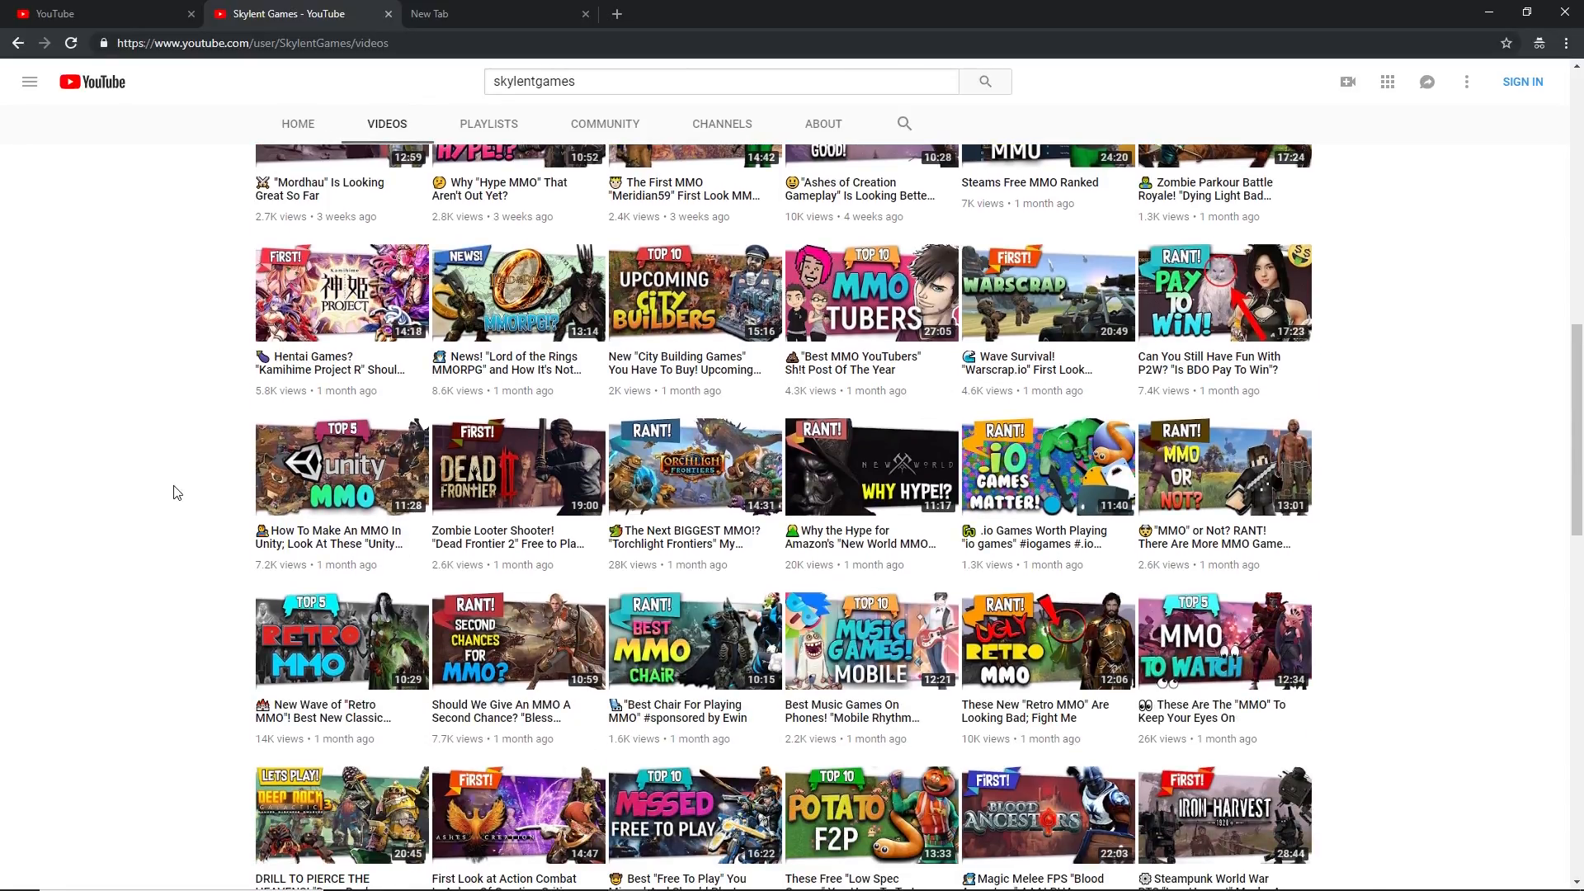
scroll(181, 495, down, 2)
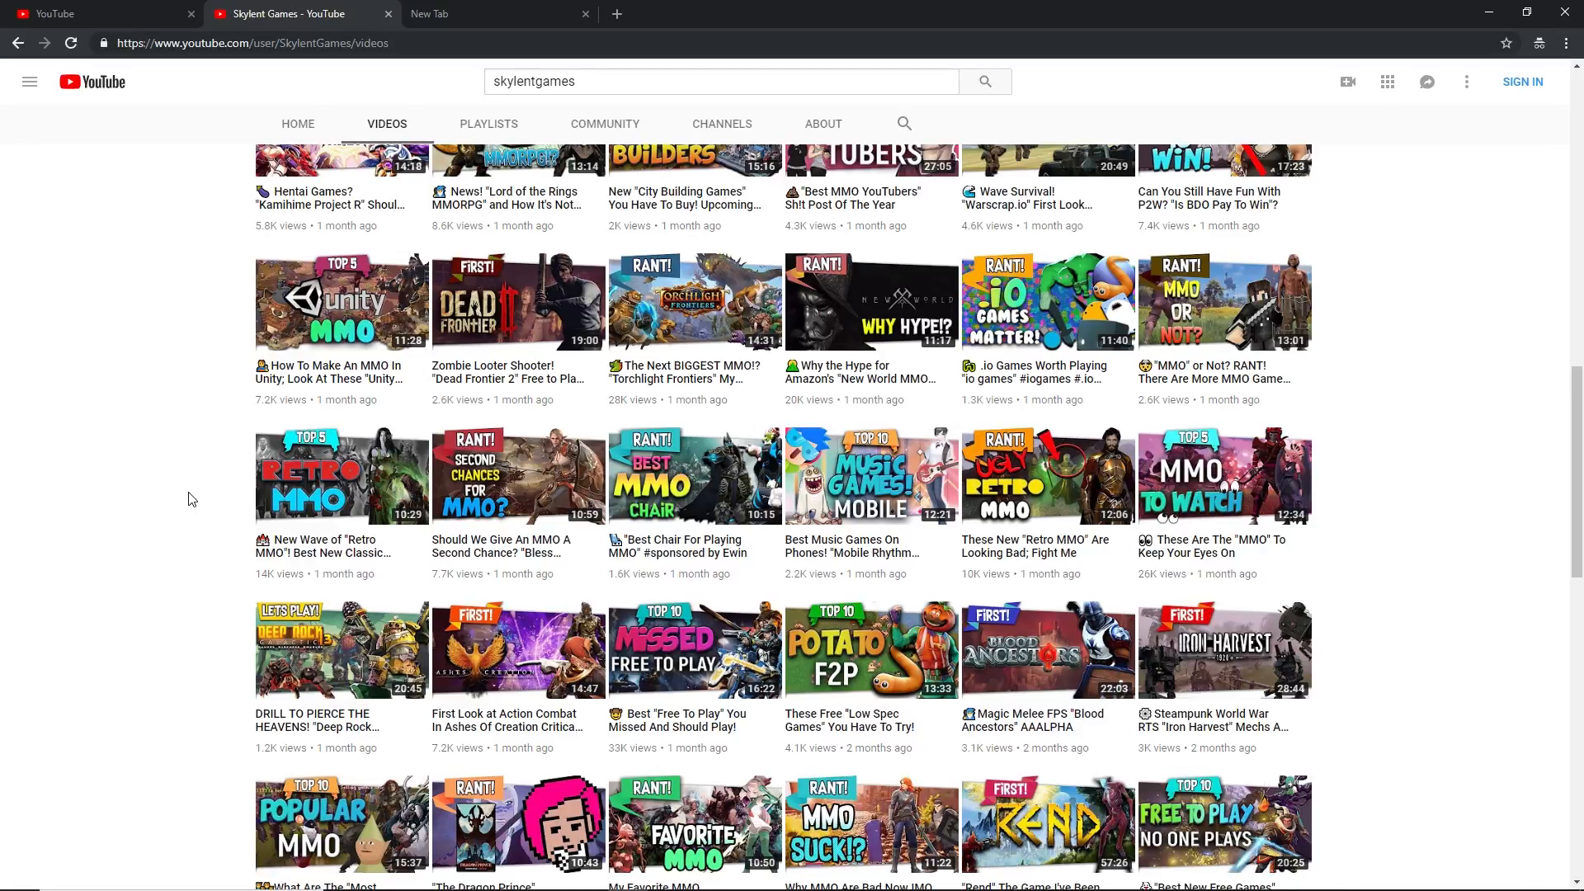
scroll(188, 502, down, 4)
scroll(188, 503, up, 2)
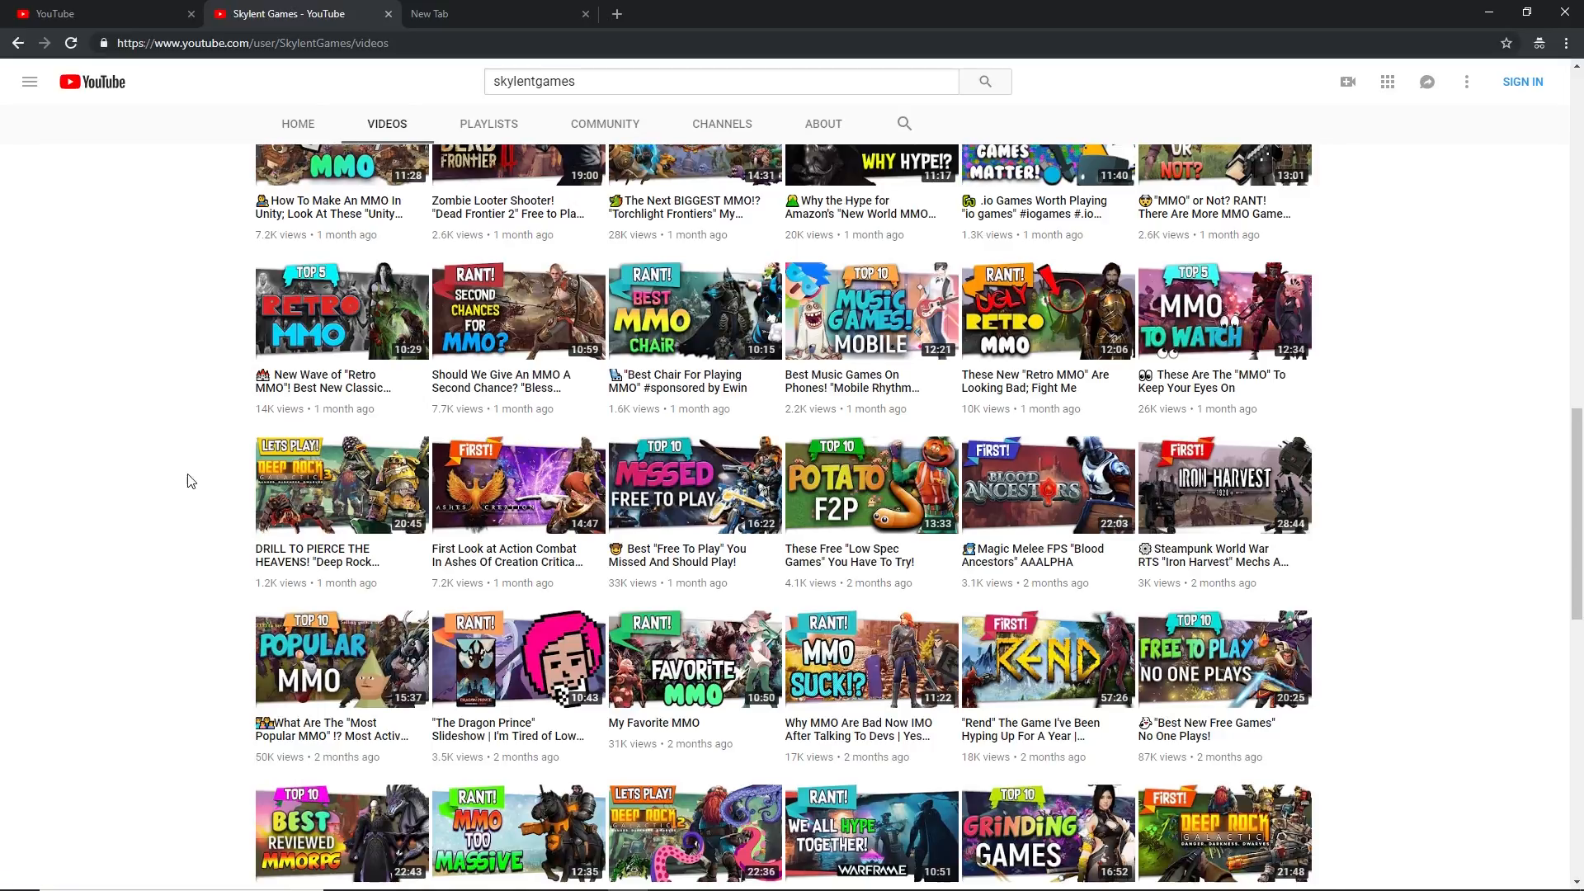
scroll(187, 481, up, 15)
scroll(188, 482, up, 2)
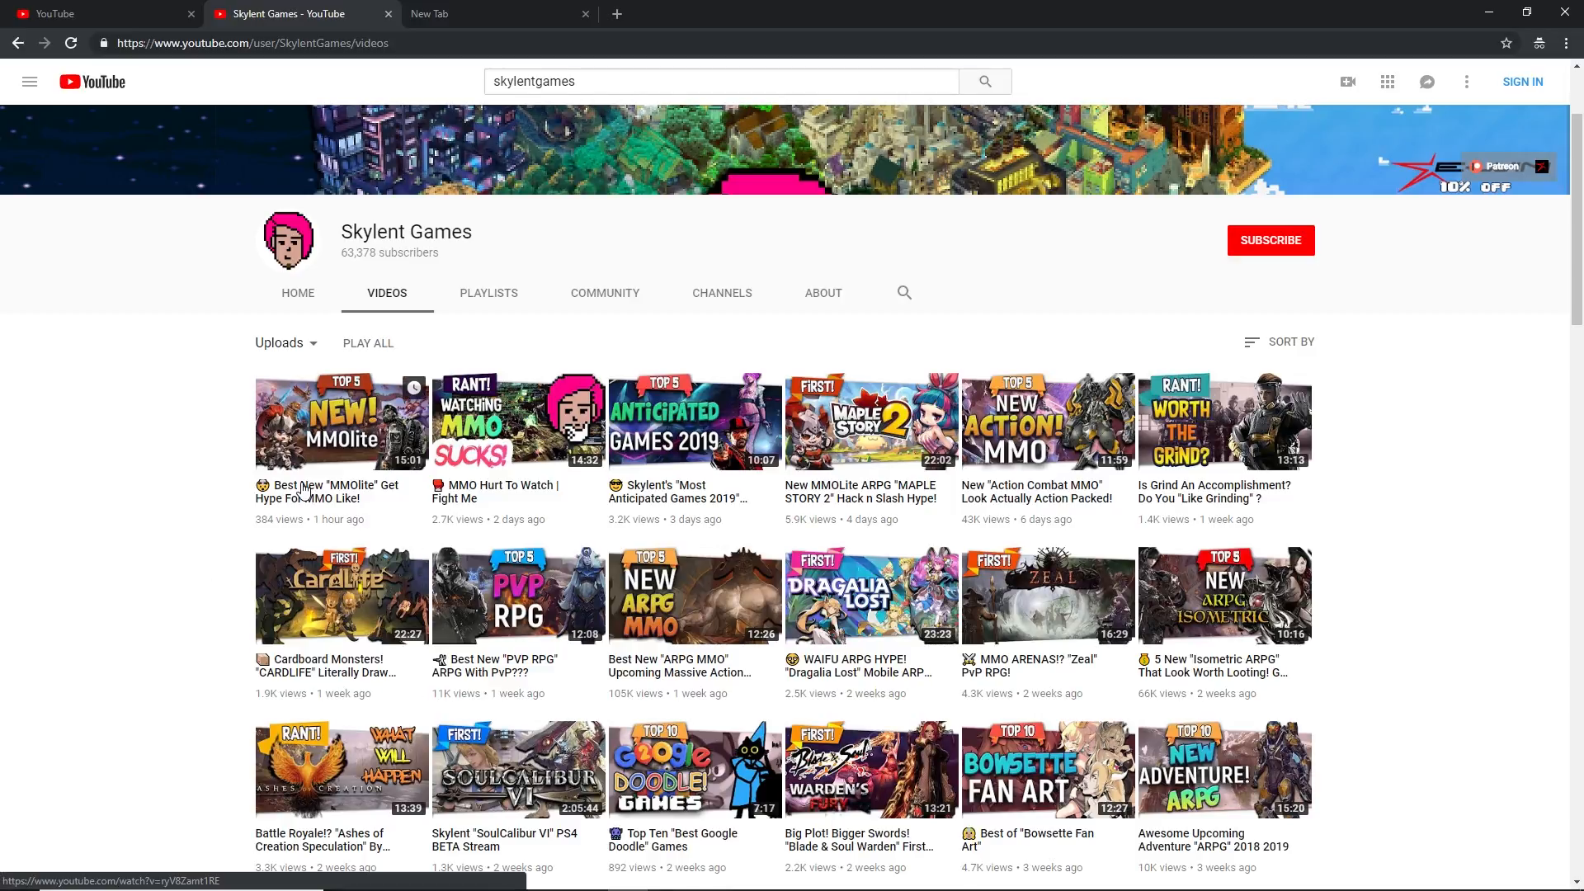
Switch to Photoshop, open the blue banner's blending options and compare it with and without Bevel & Emboss
click(708, 876)
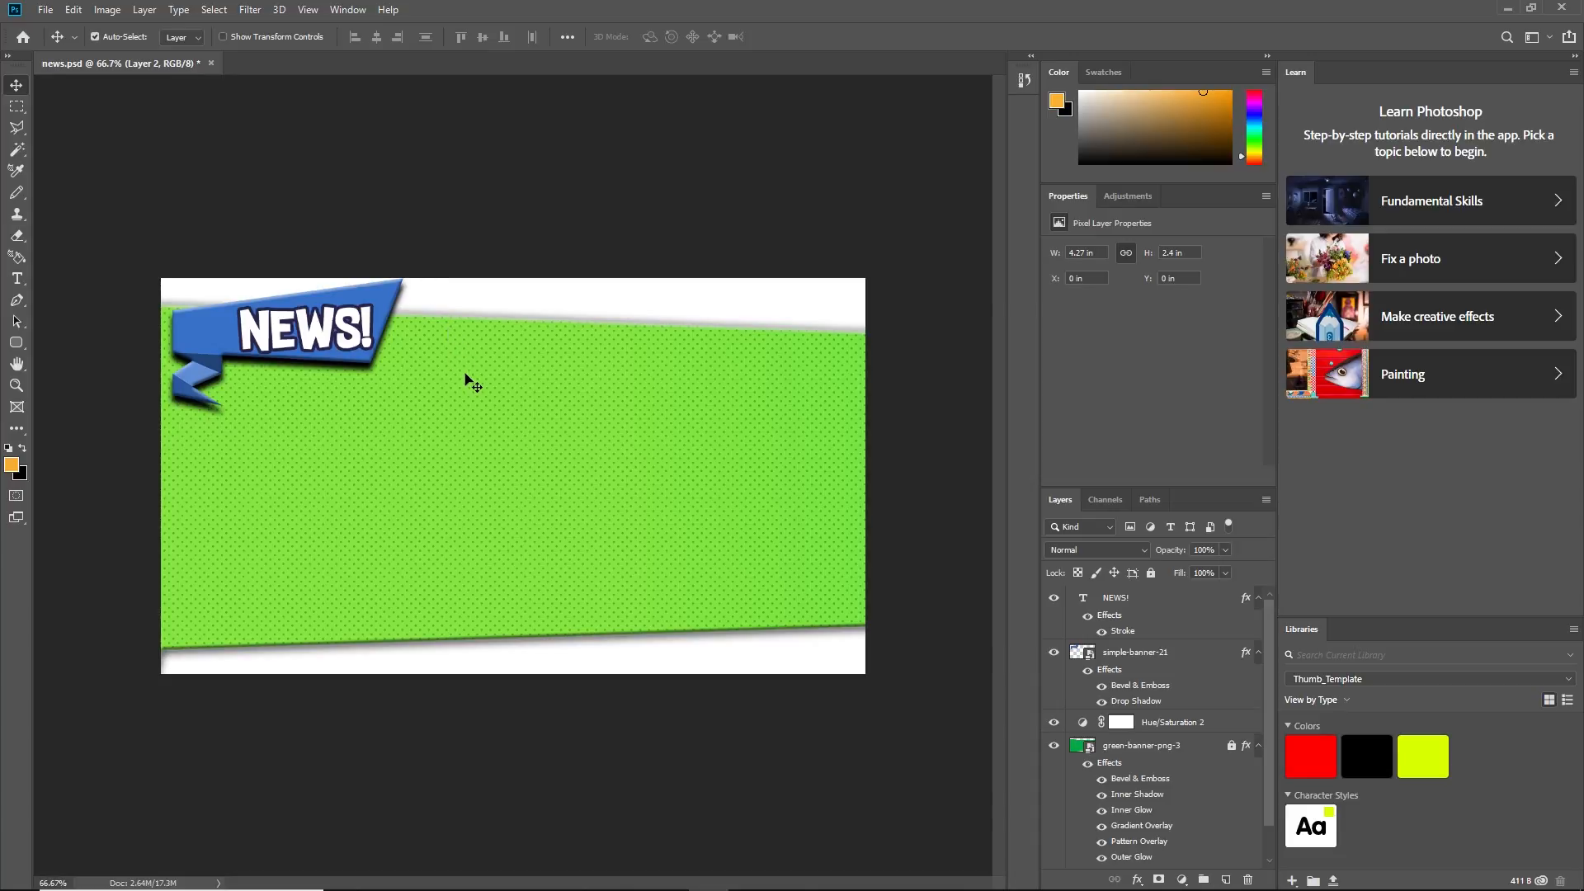
click(228, 333)
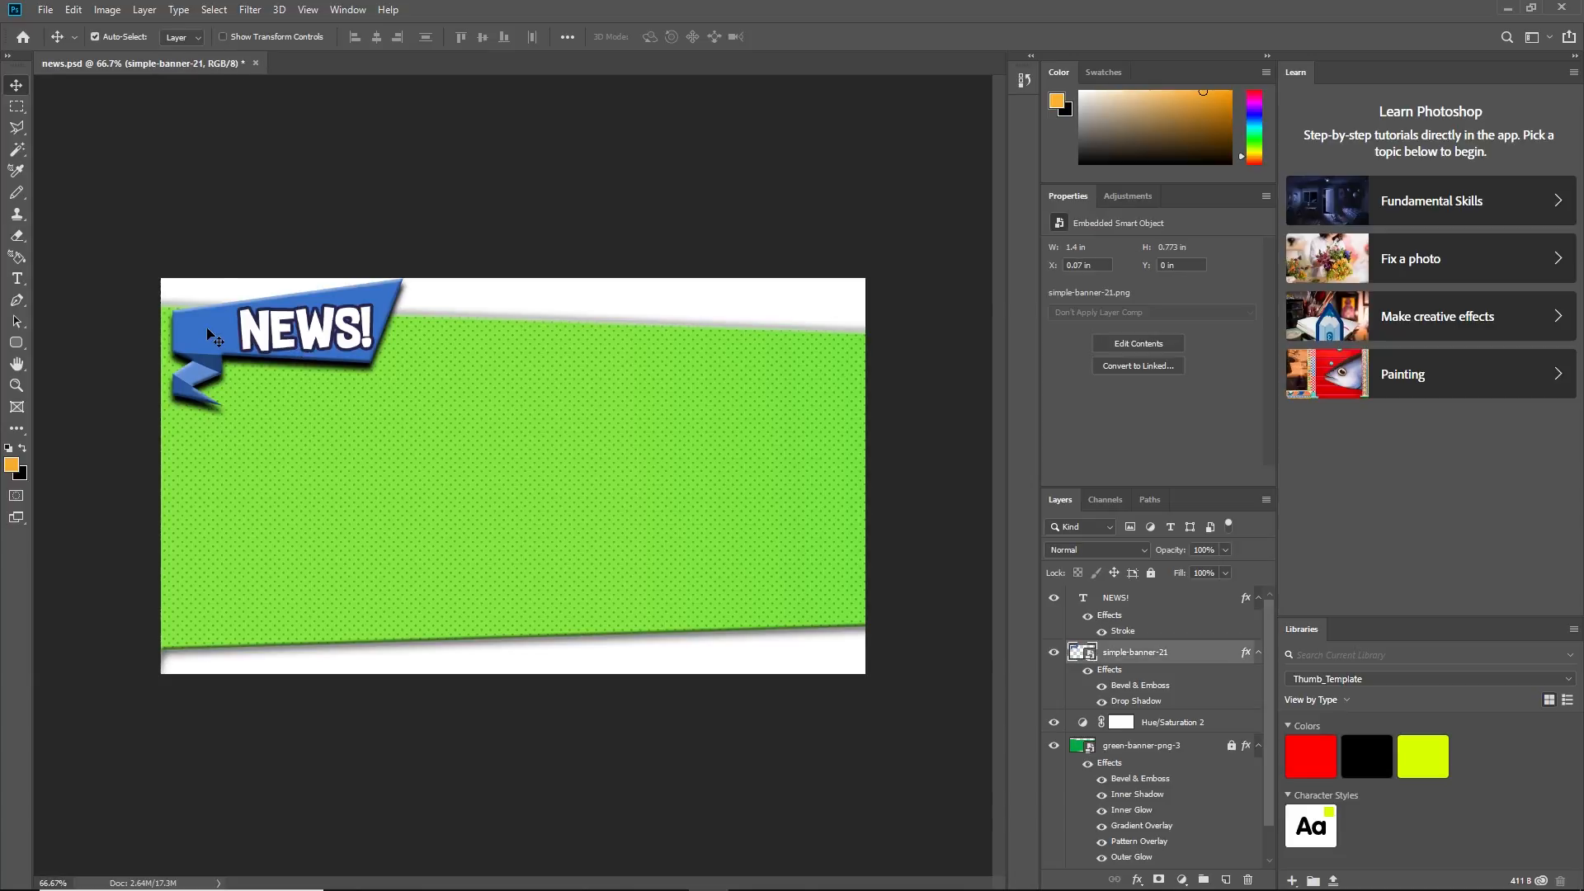
click(1137, 882)
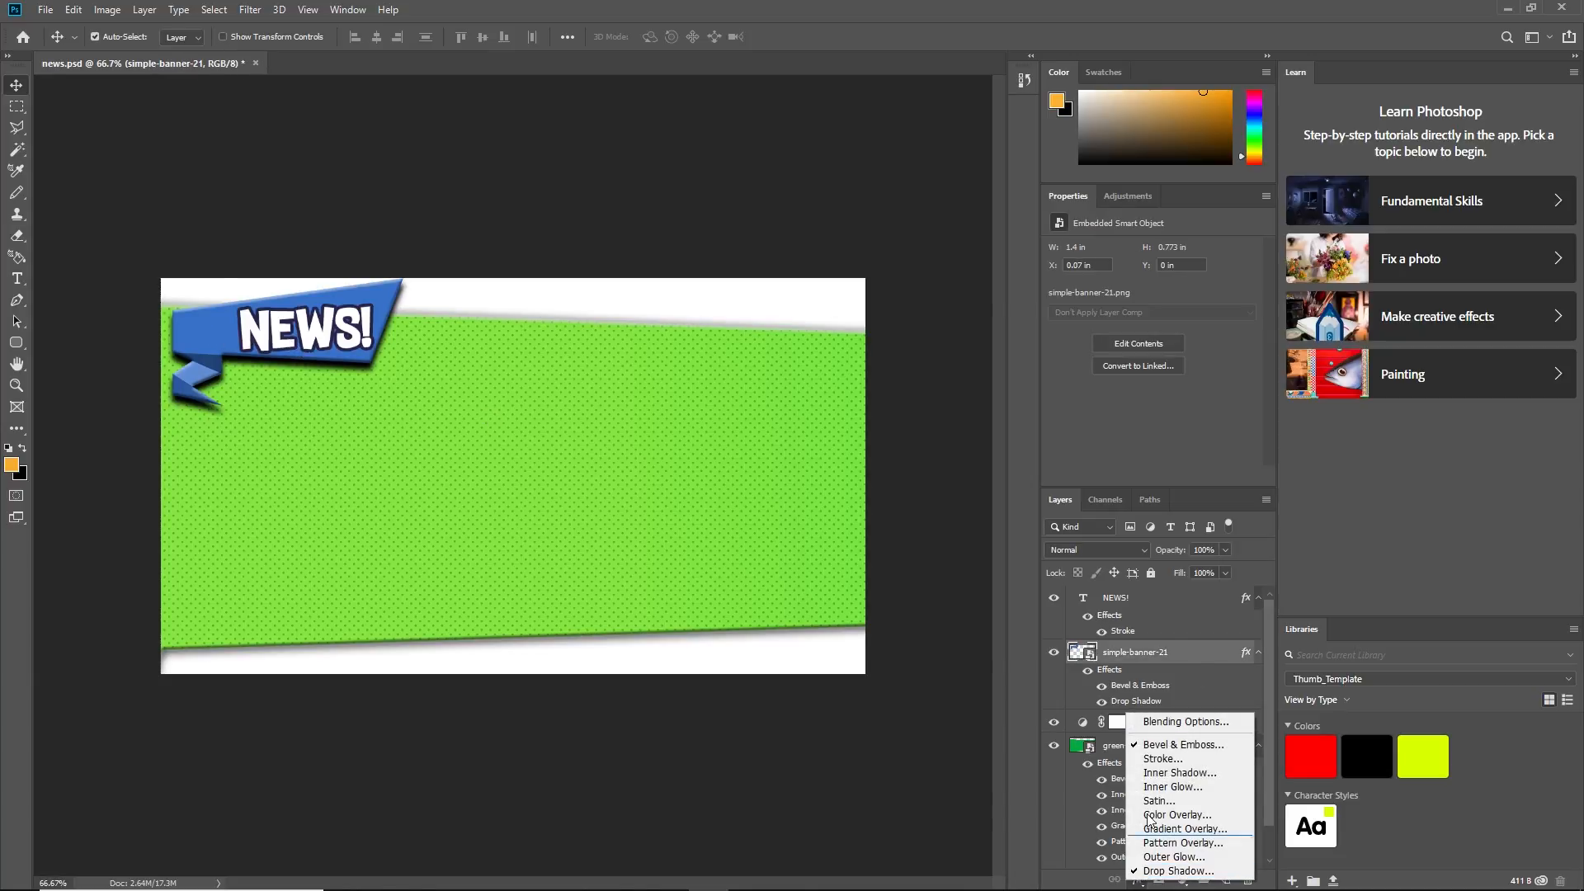
click(1153, 727)
click(850, 404)
click(847, 403)
click(849, 407)
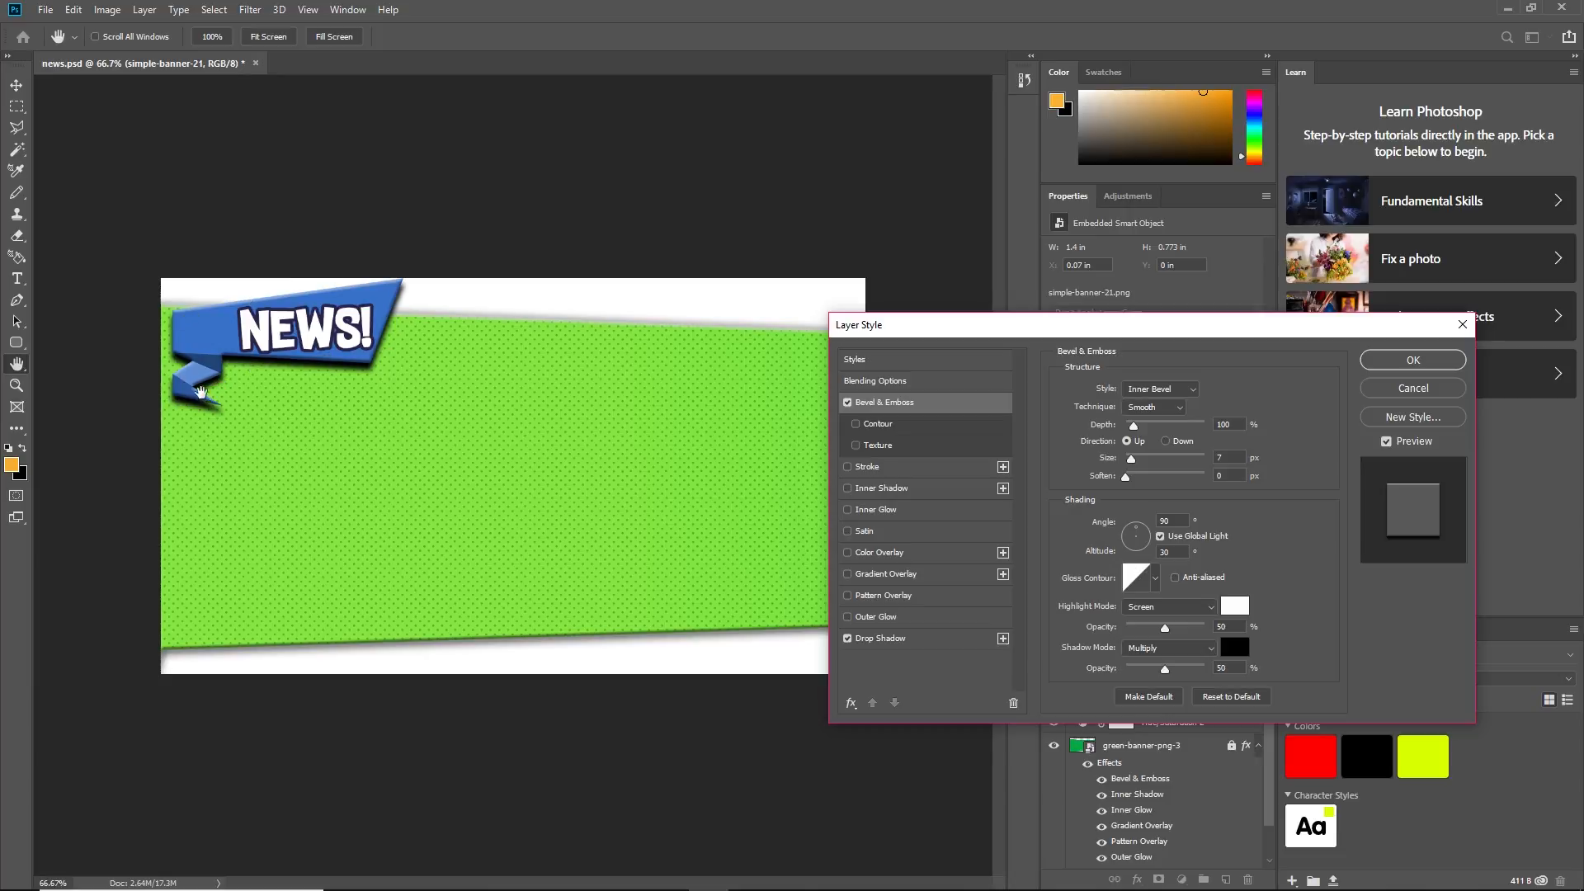
Compare the banner with and without Drop Shadow and Bevel & Emboss, leaving both effects enabled
click(848, 639)
click(848, 640)
click(849, 639)
click(848, 402)
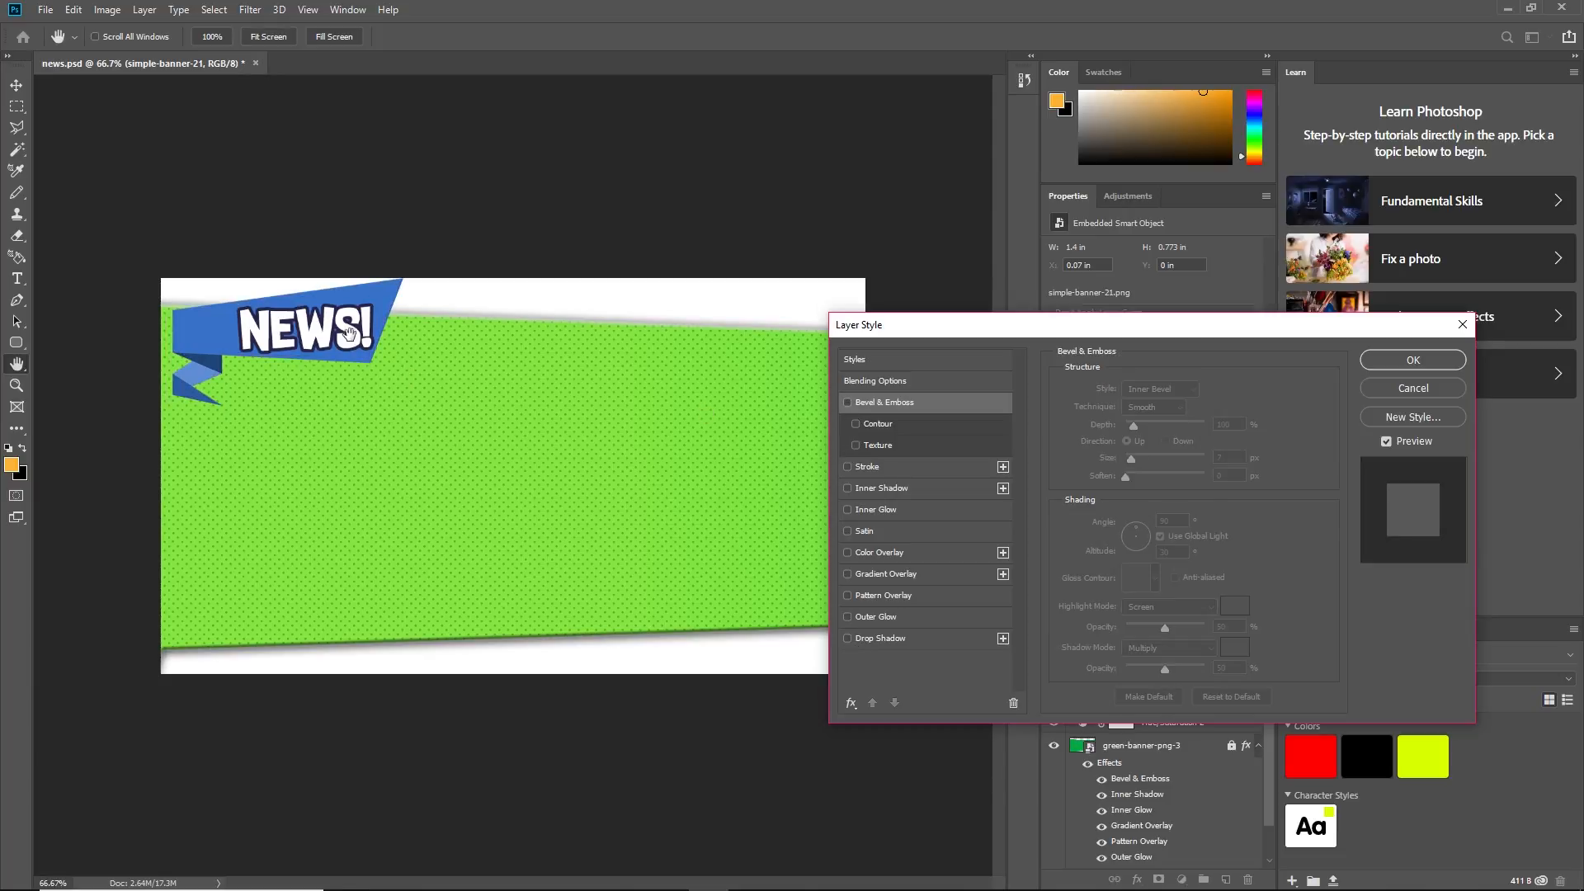
click(848, 402)
click(847, 402)
click(847, 639)
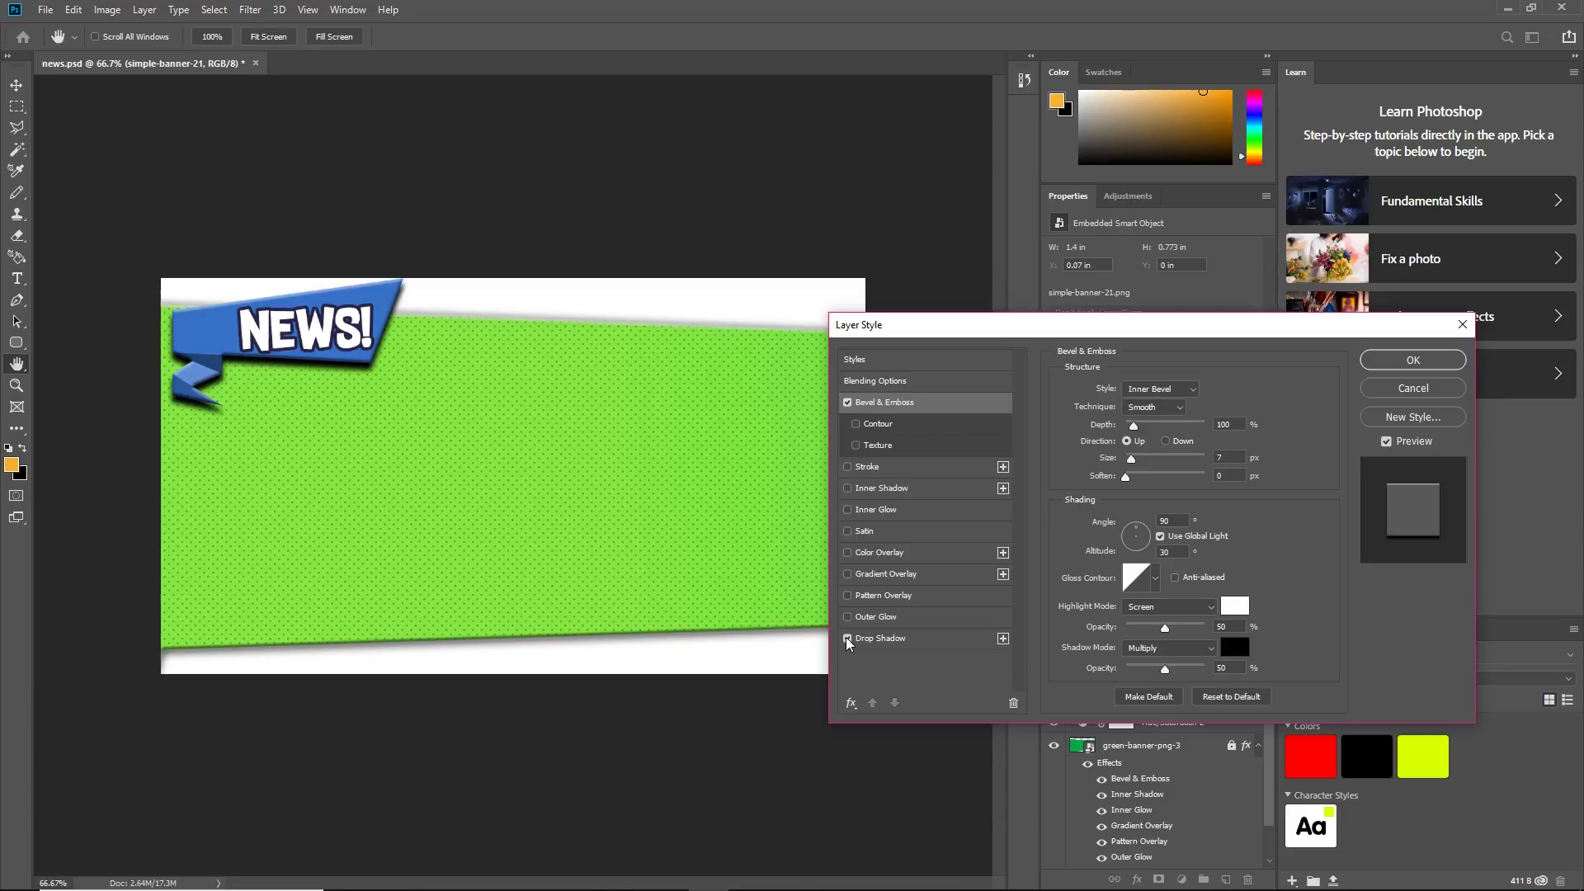
Review the banner's Drop Shadow and Bevel & Emboss settings, accept the layer style and inspect the NEWS! text and banner layers
click(890, 639)
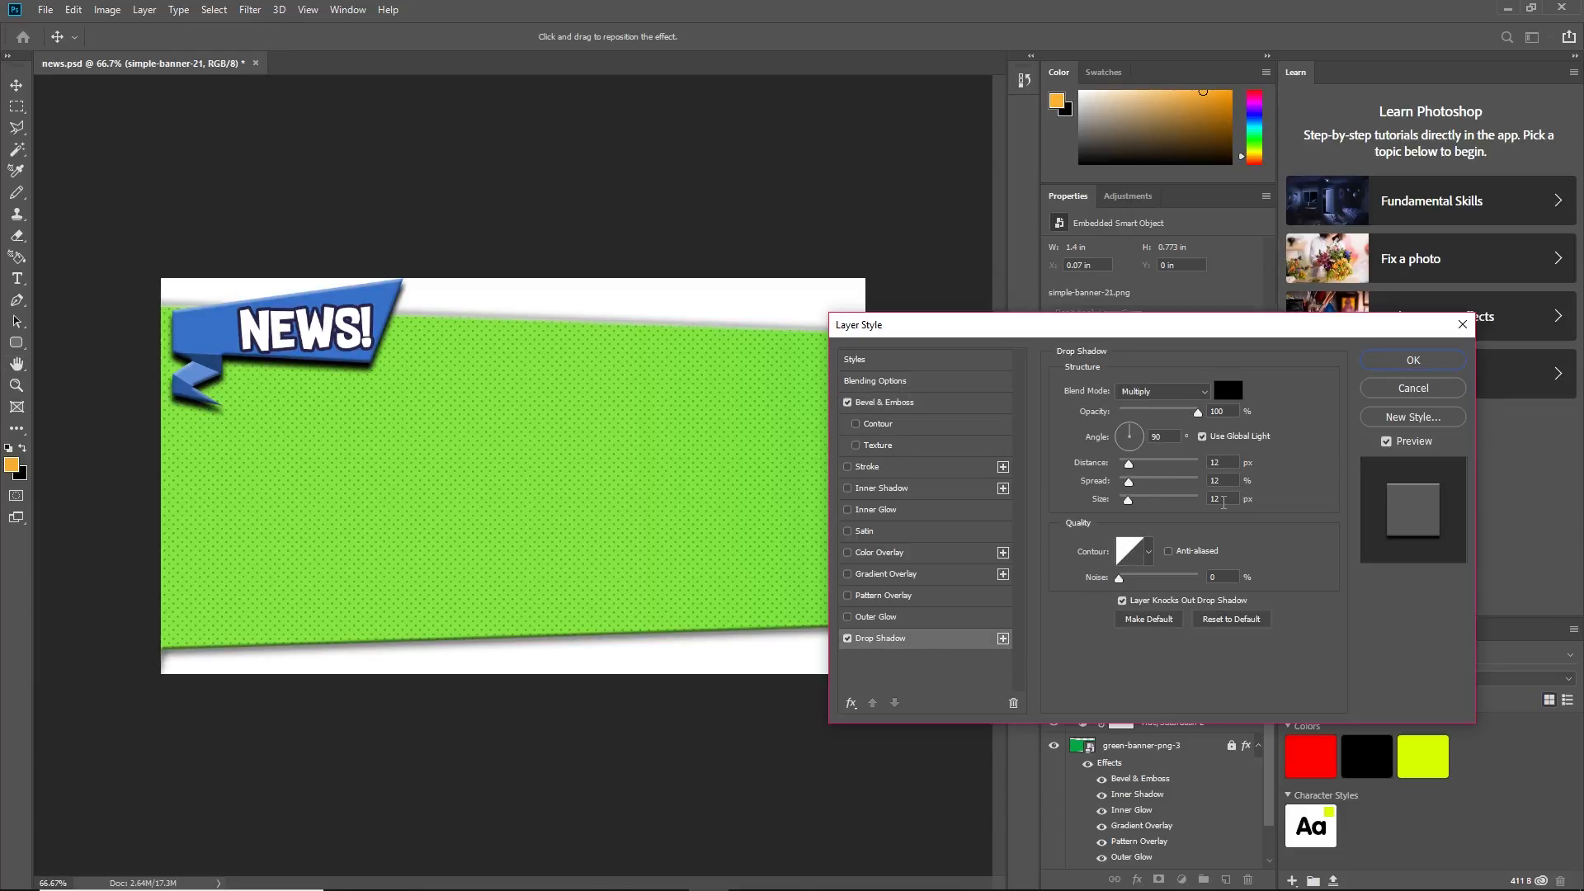
click(927, 402)
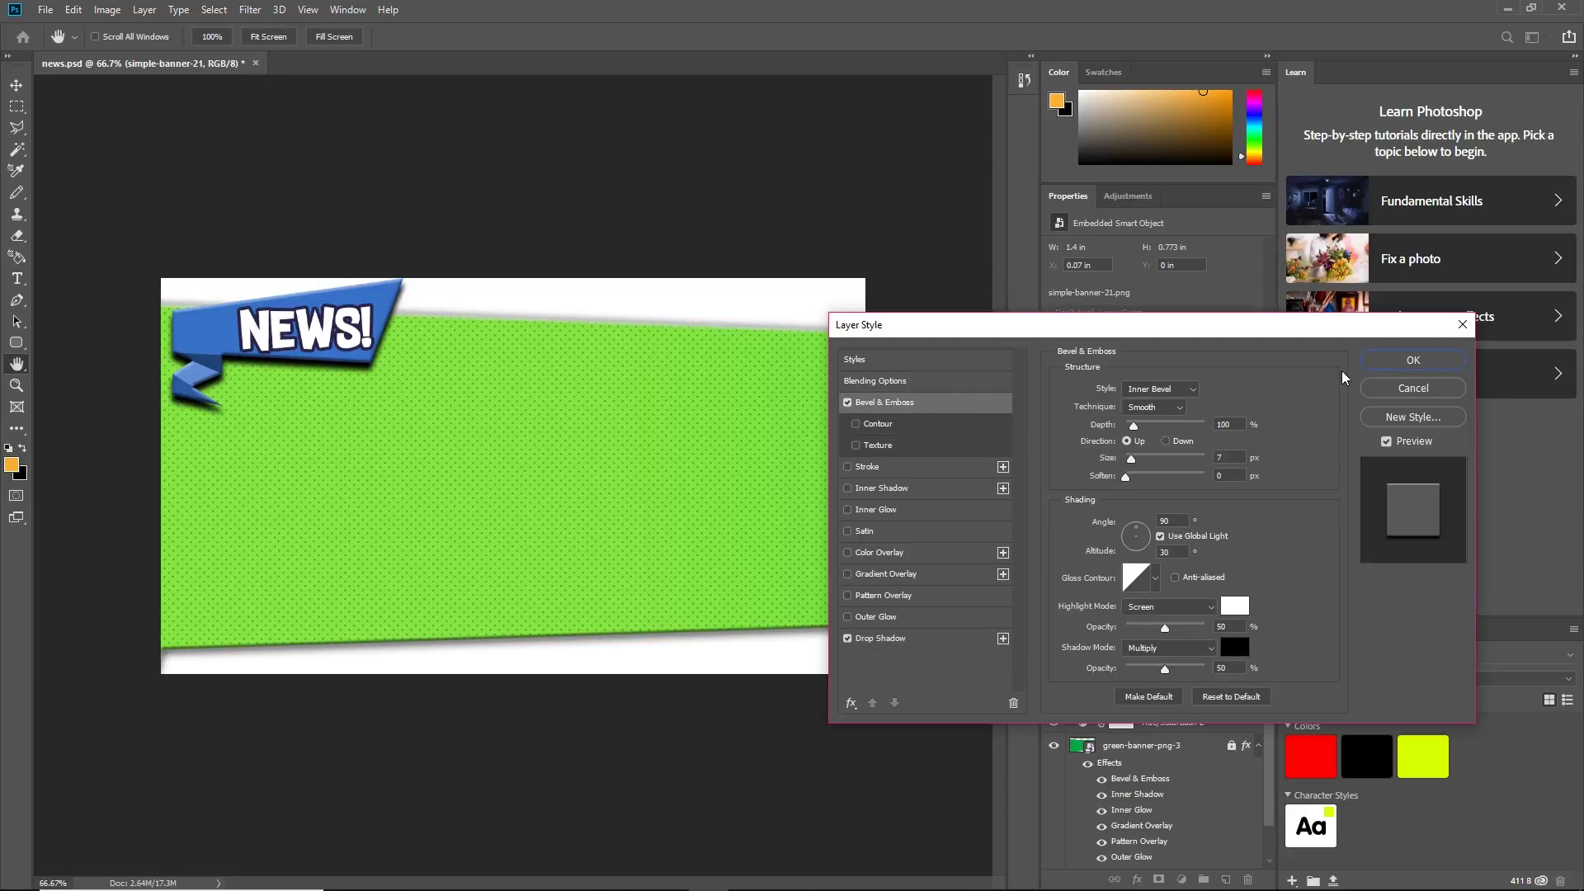
click(1414, 360)
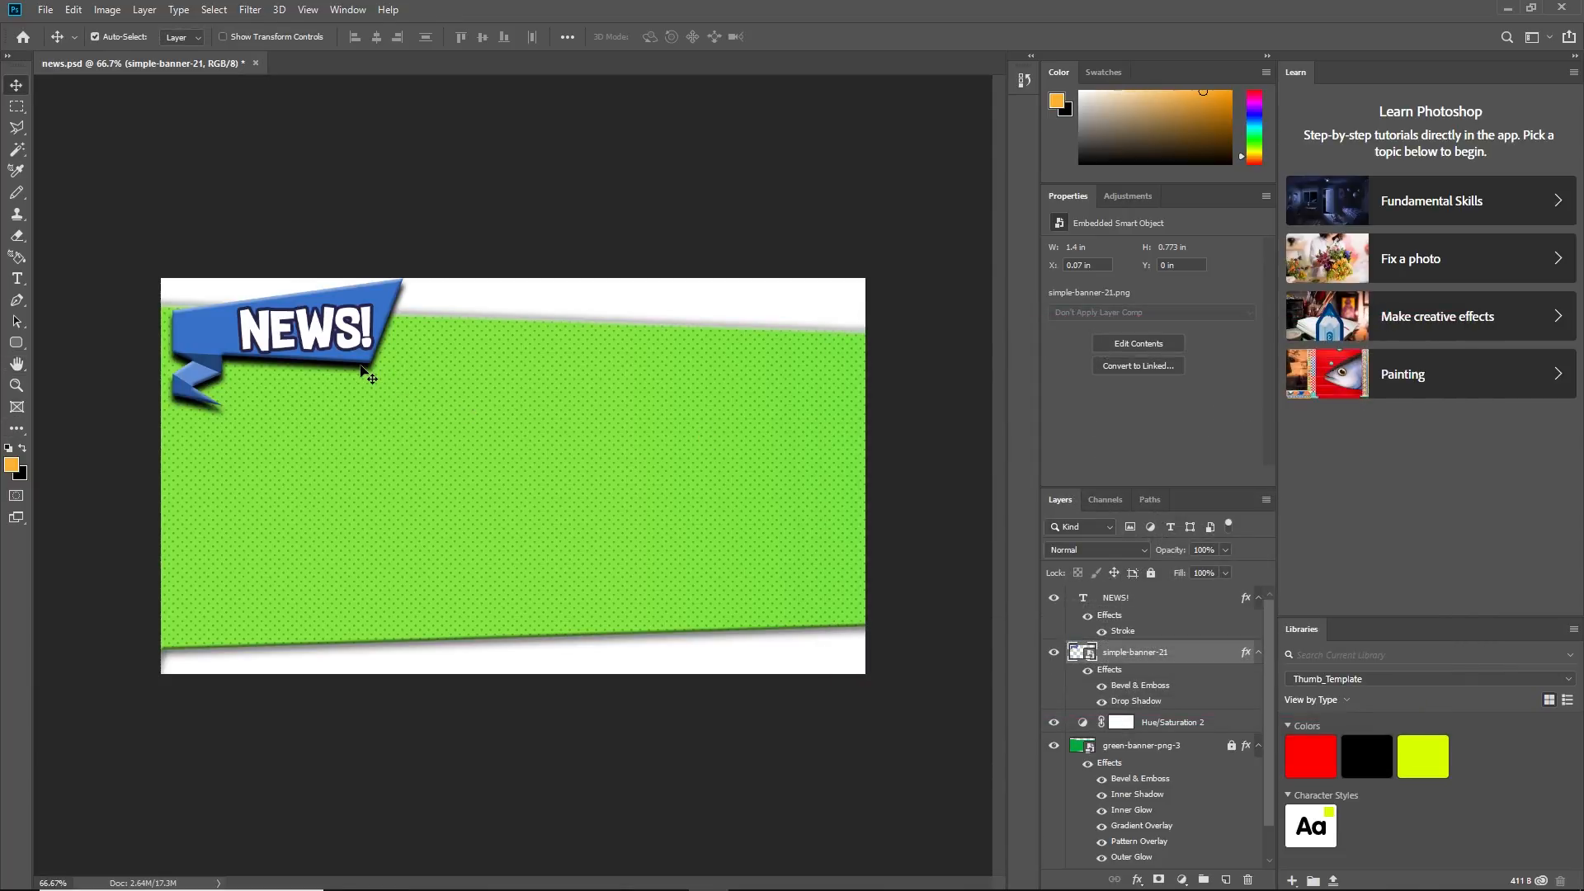
click(330, 328)
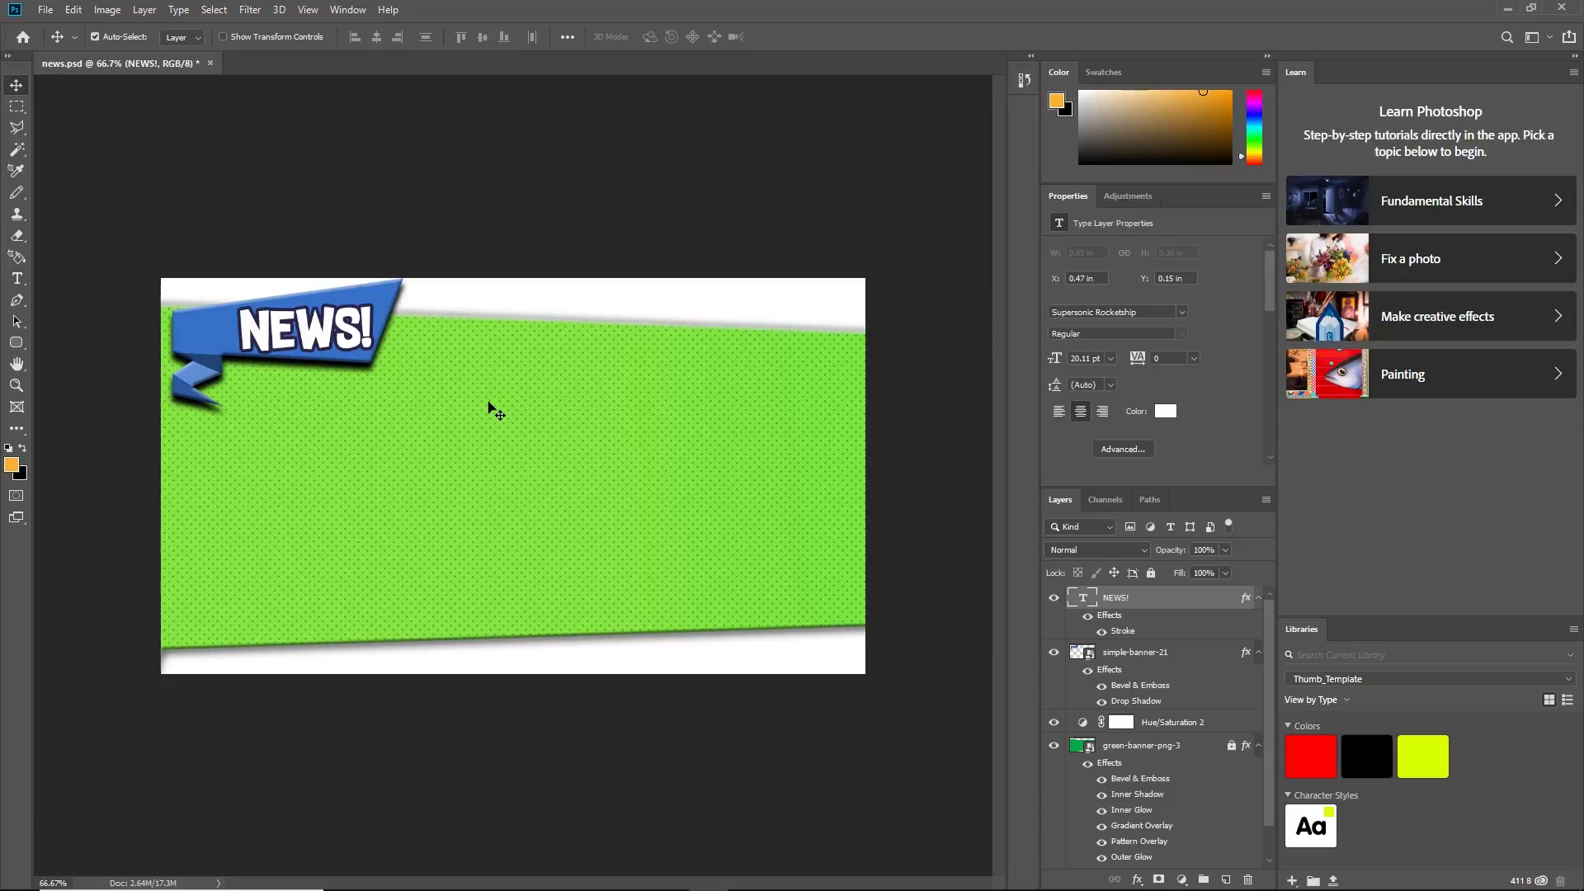
click(234, 330)
Quit Photoshop without saving news.psd and relaunch it from Creative Cloud
mouse_move(670, 879)
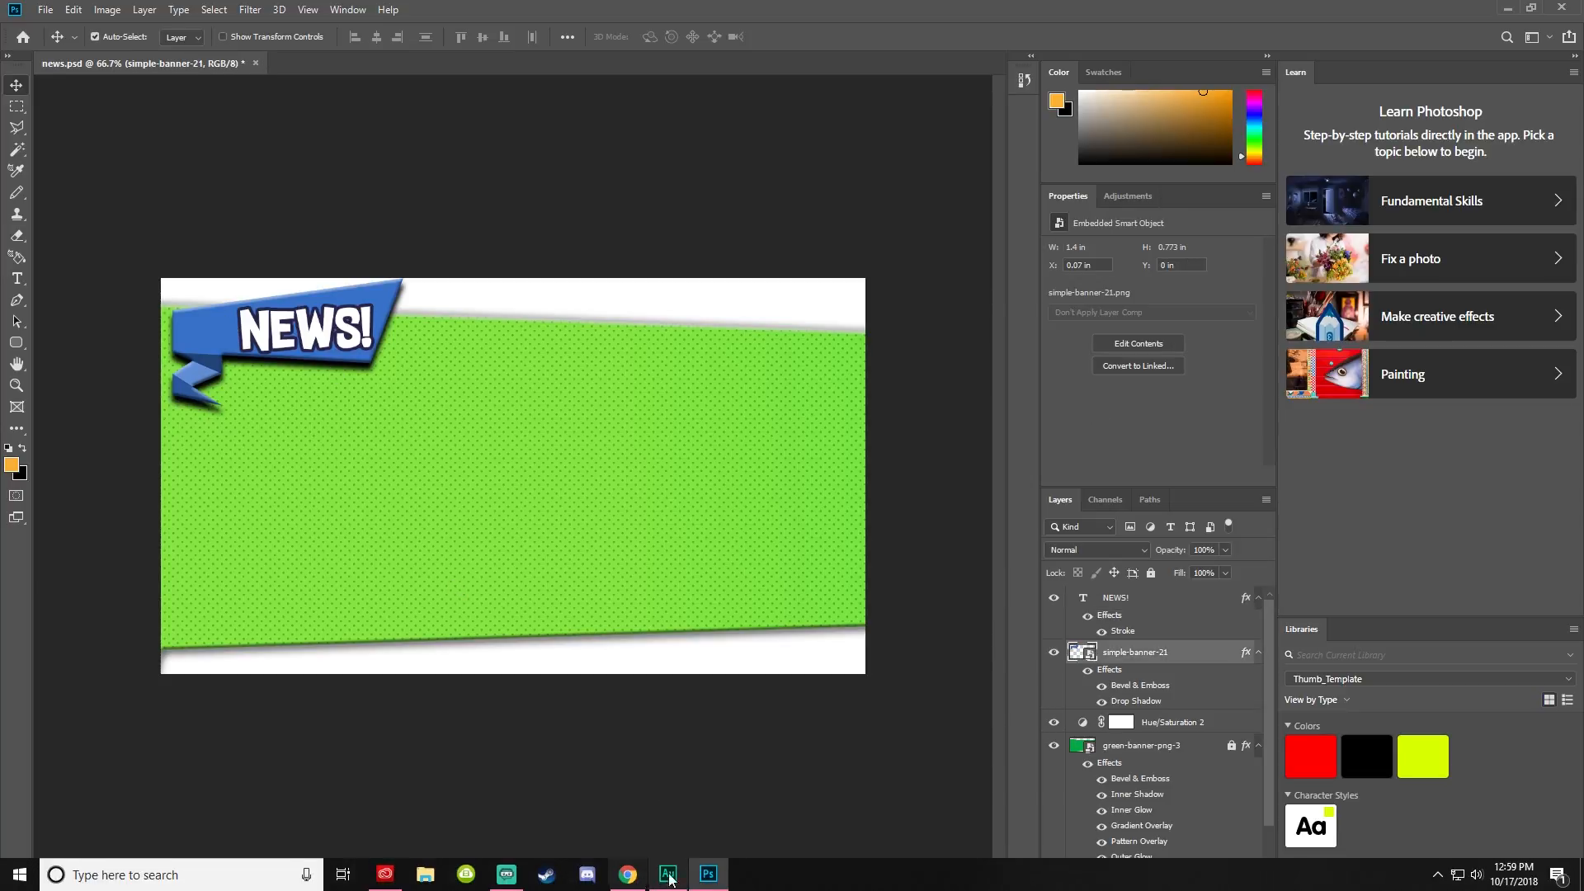
click(1562, 7)
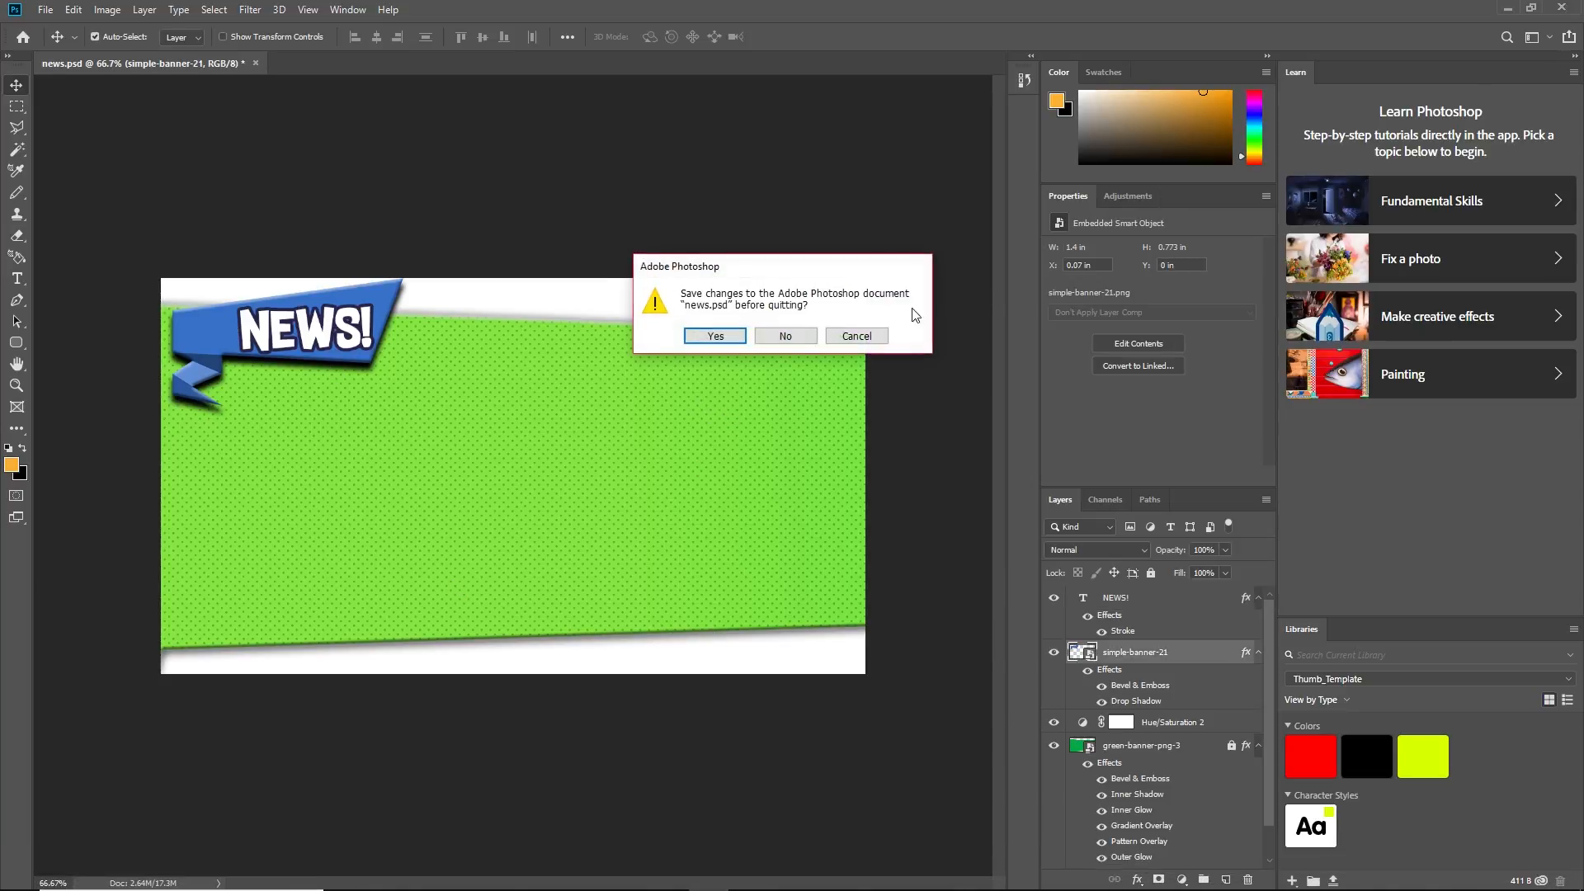
click(785, 336)
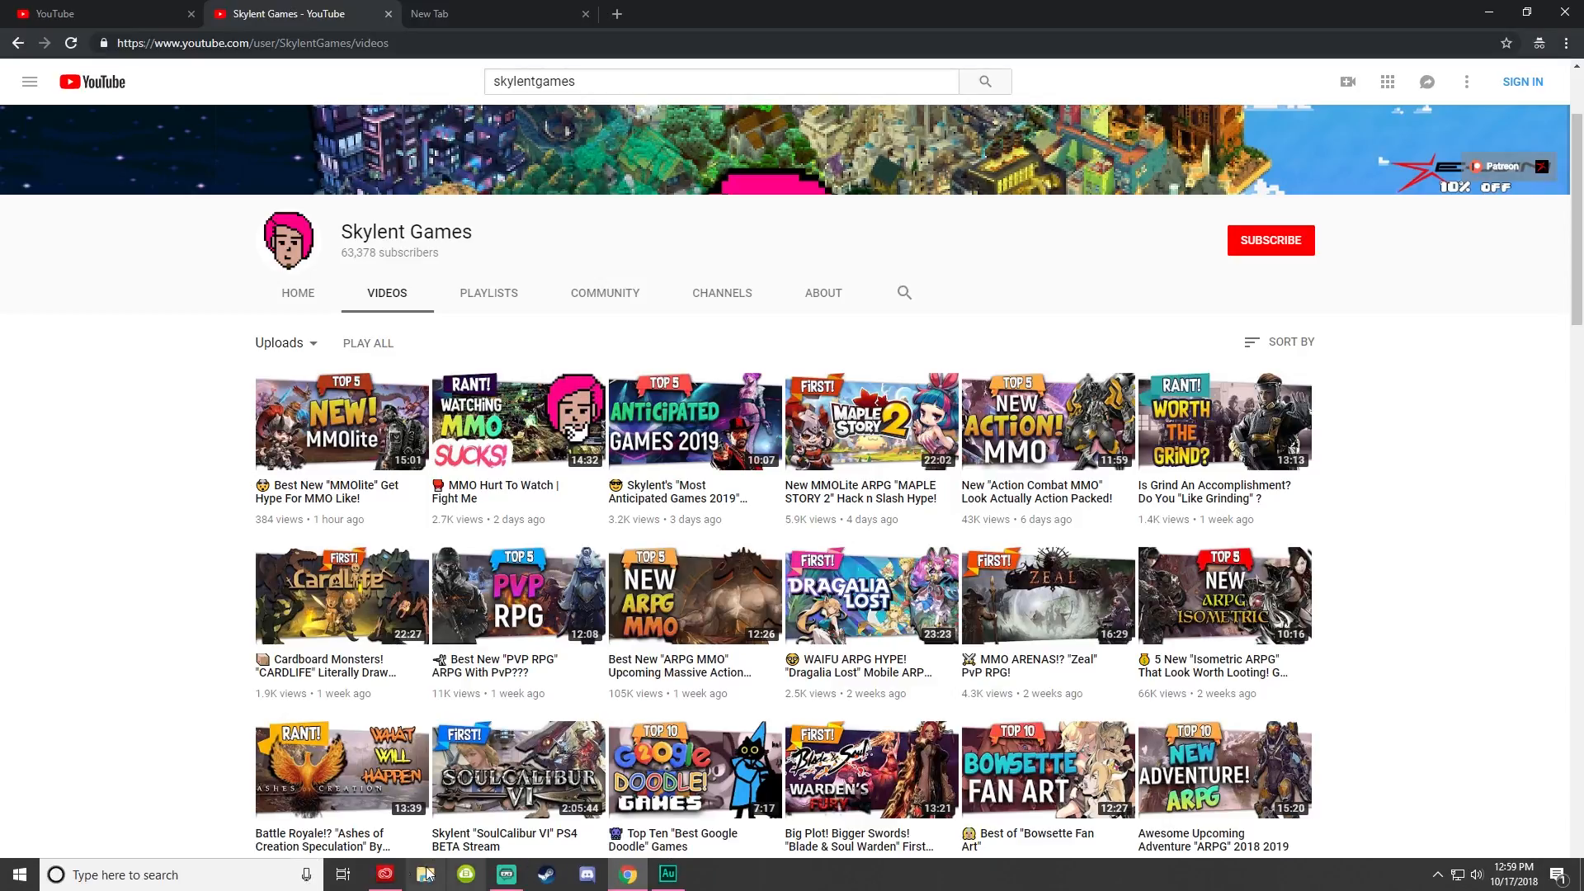
click(385, 874)
click(887, 334)
Look over the newest Skylent Games thumbnails again and switch to Photoshop's home screen with its recent files
click(194, 473)
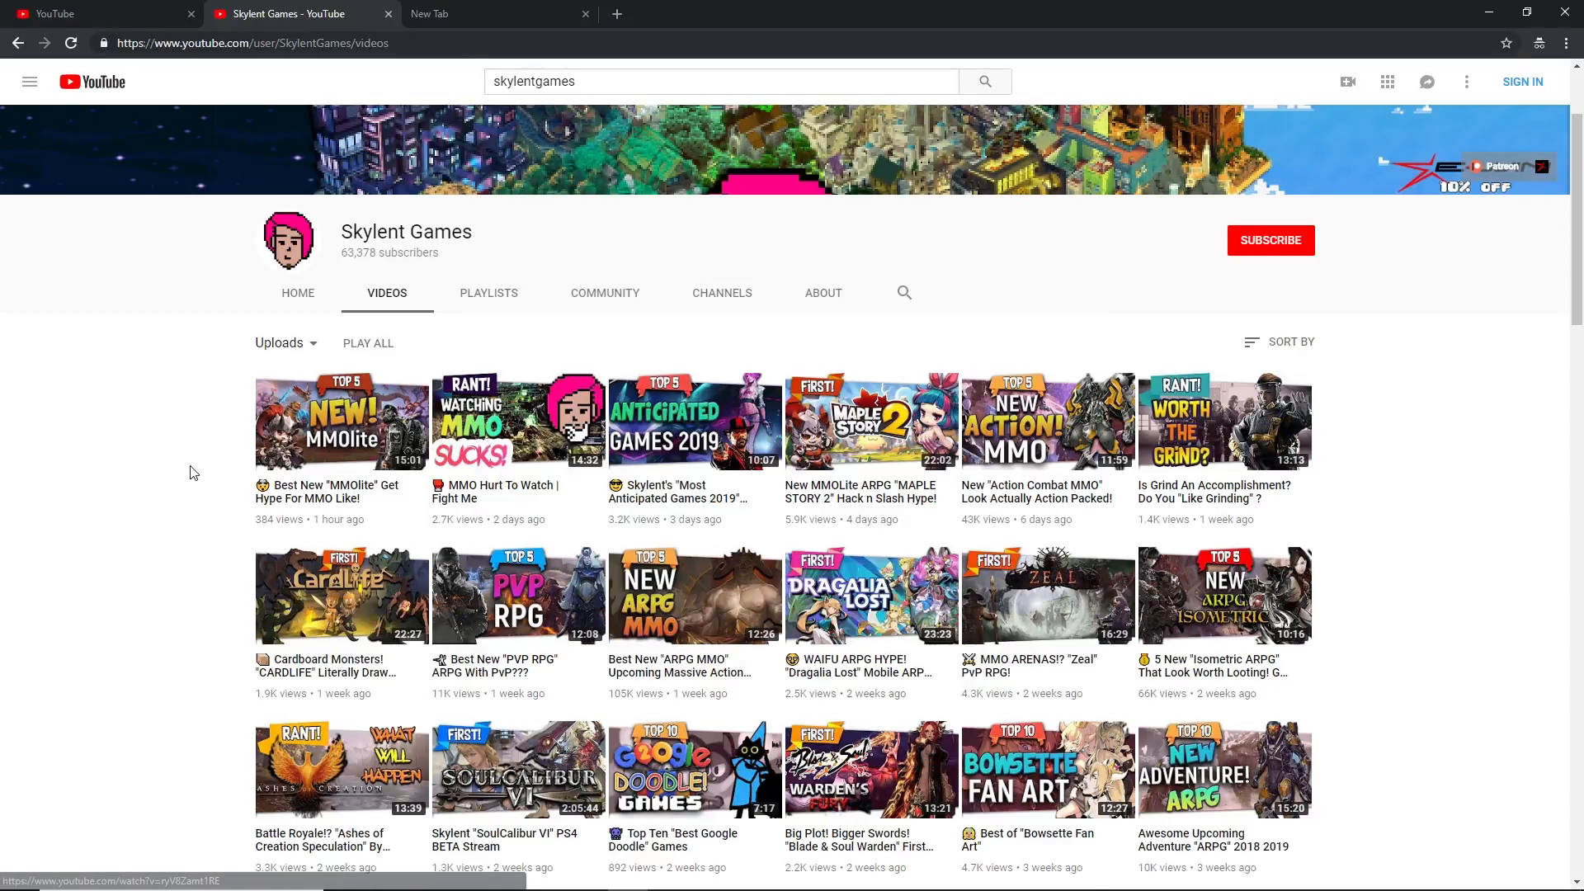
scroll(194, 472, down, 2)
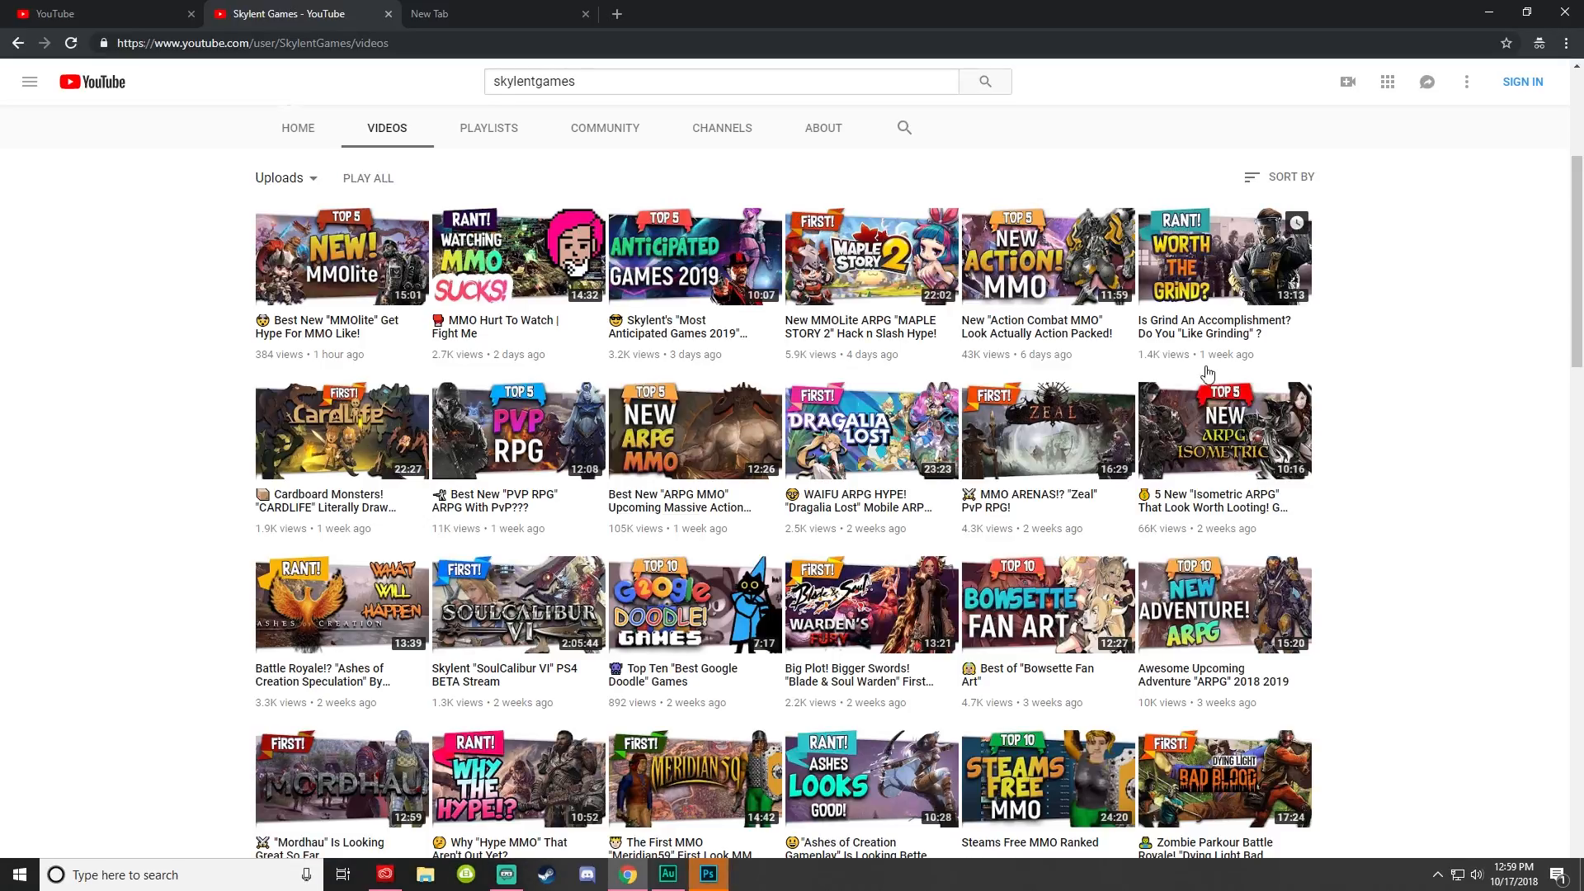
scroll(1214, 331, down, 2)
scroll(534, 617, up, 4)
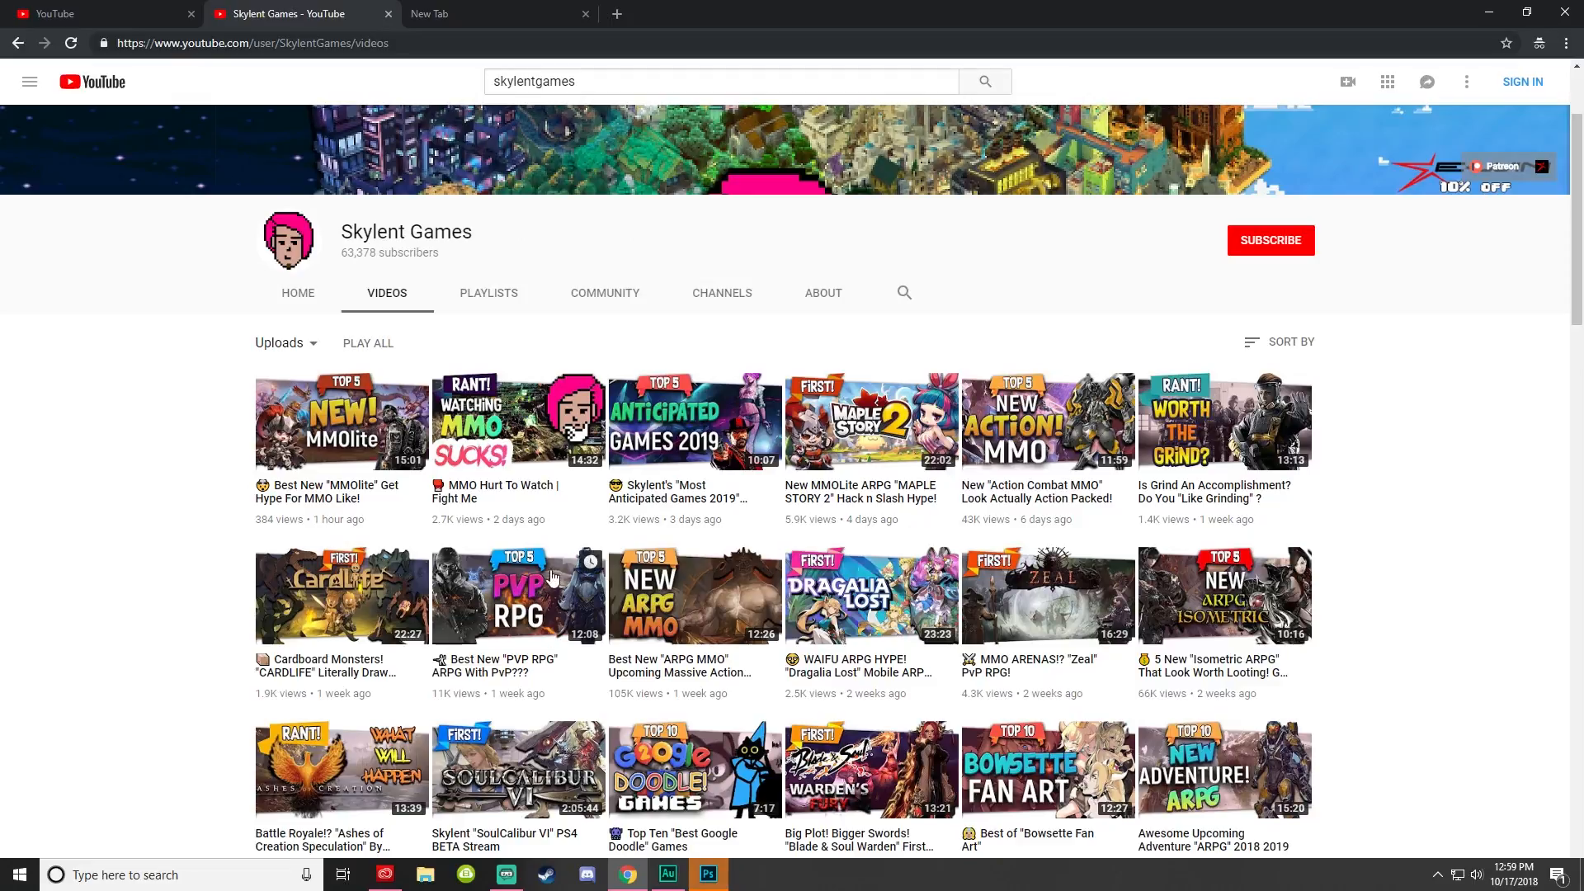
click(708, 874)
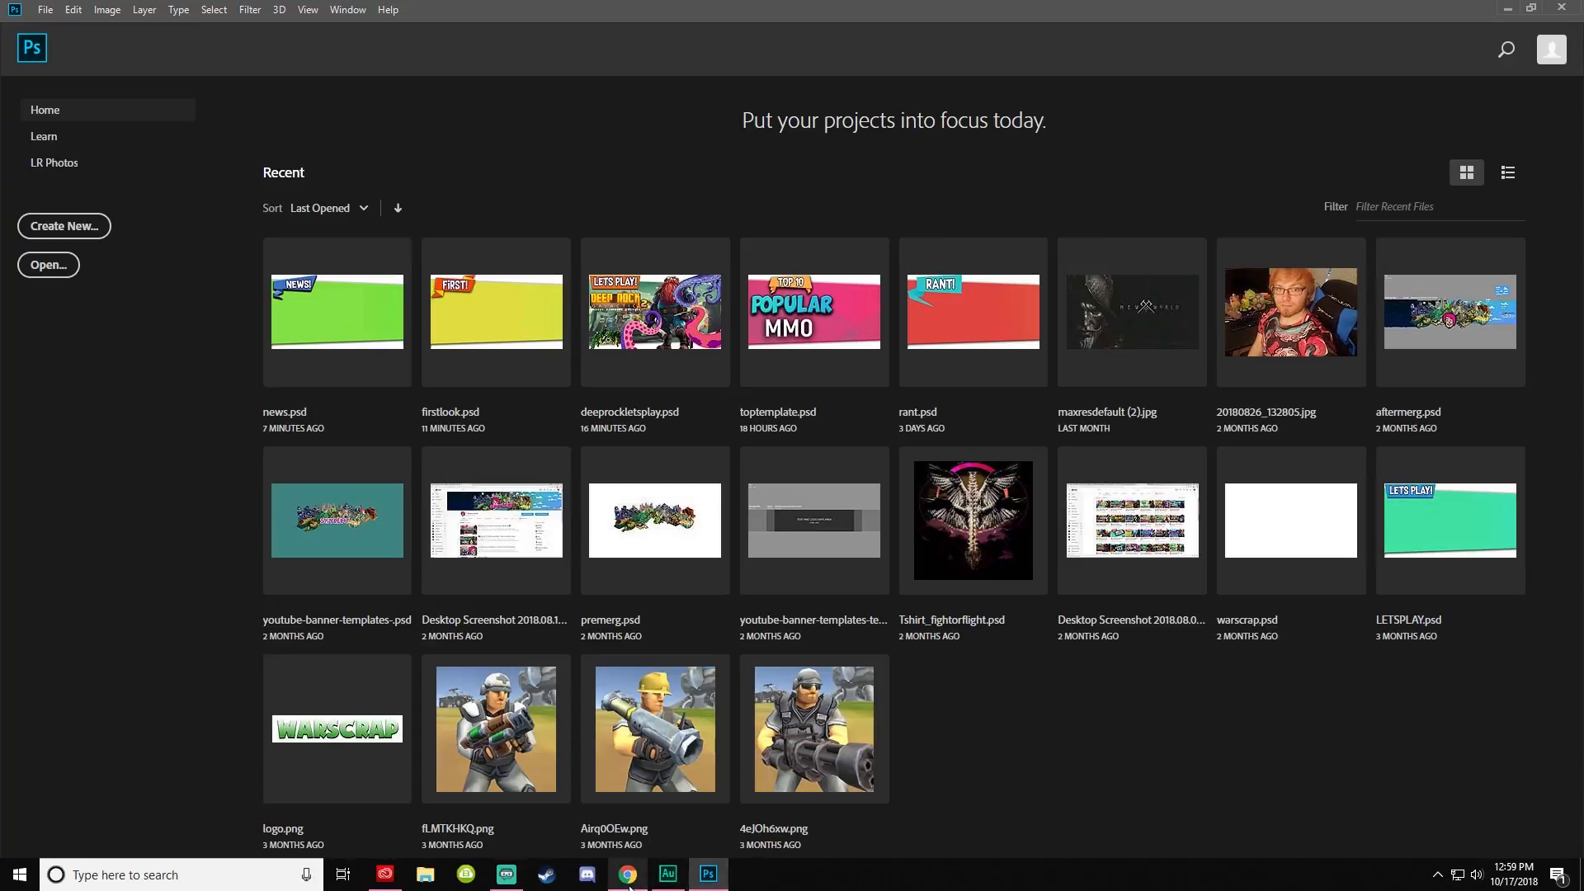
Switch to the browser's empty tab, search Google Images for "banner" and open the colorful origami banner collection result
click(629, 876)
click(458, 14)
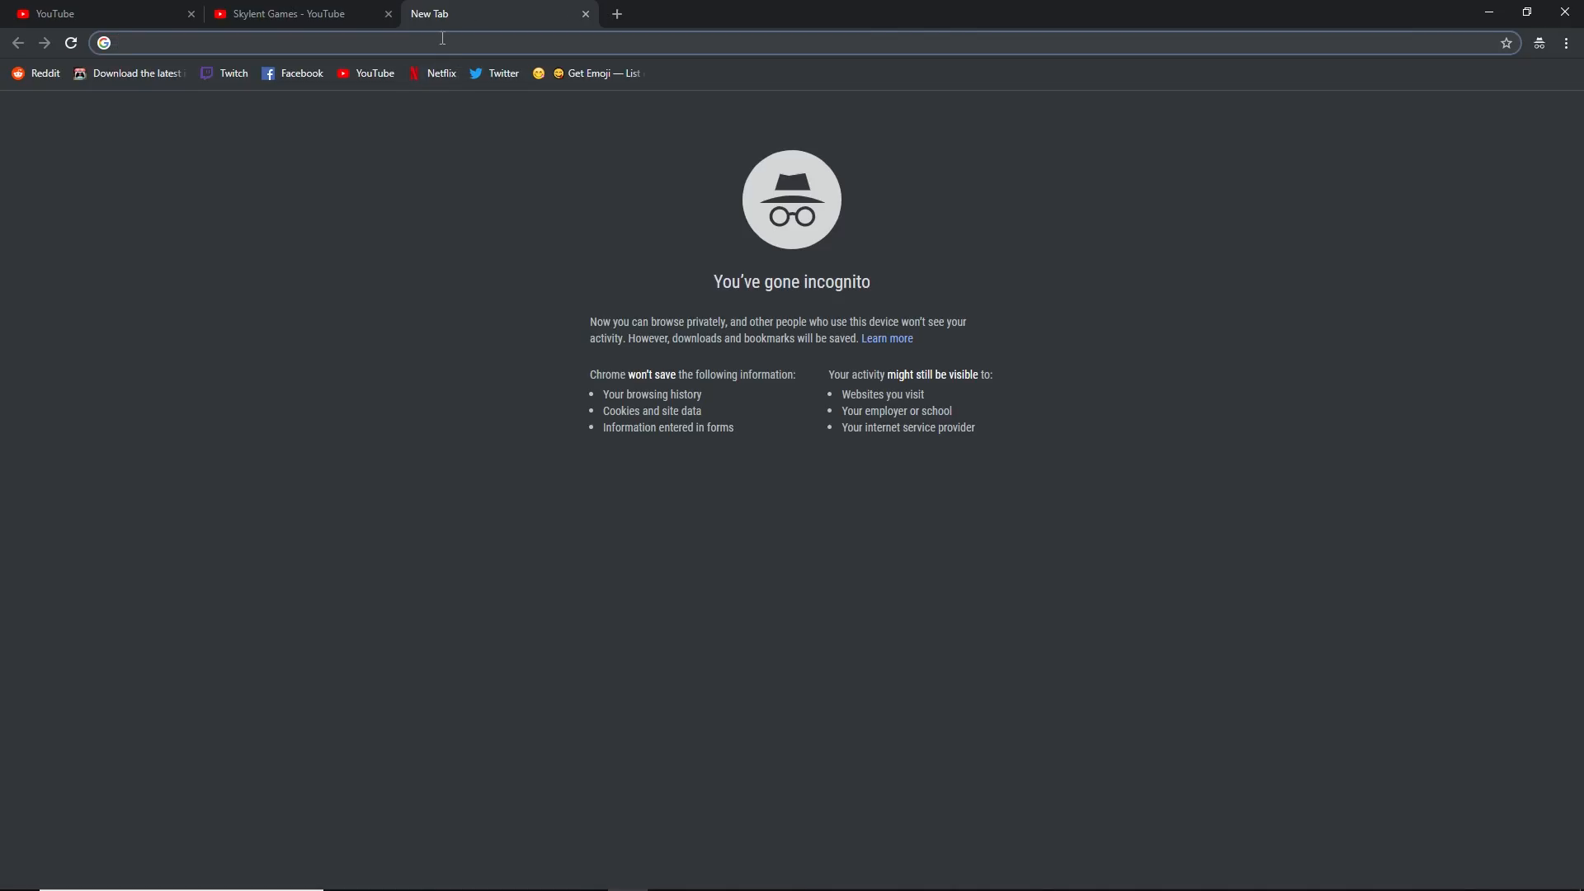
text(banner)
key(Return)
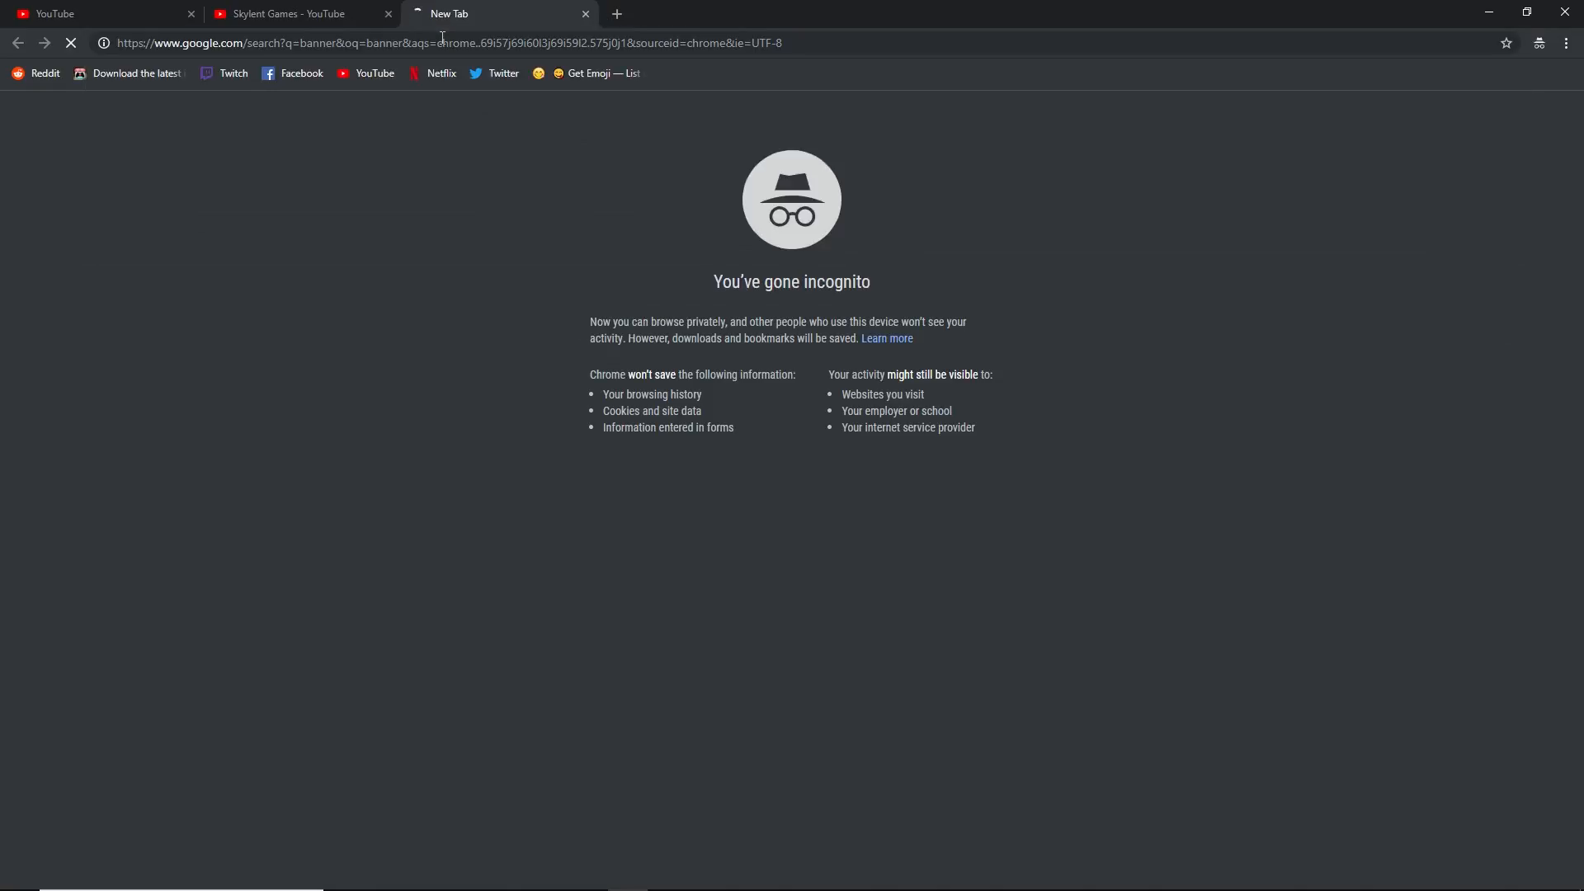
click(232, 162)
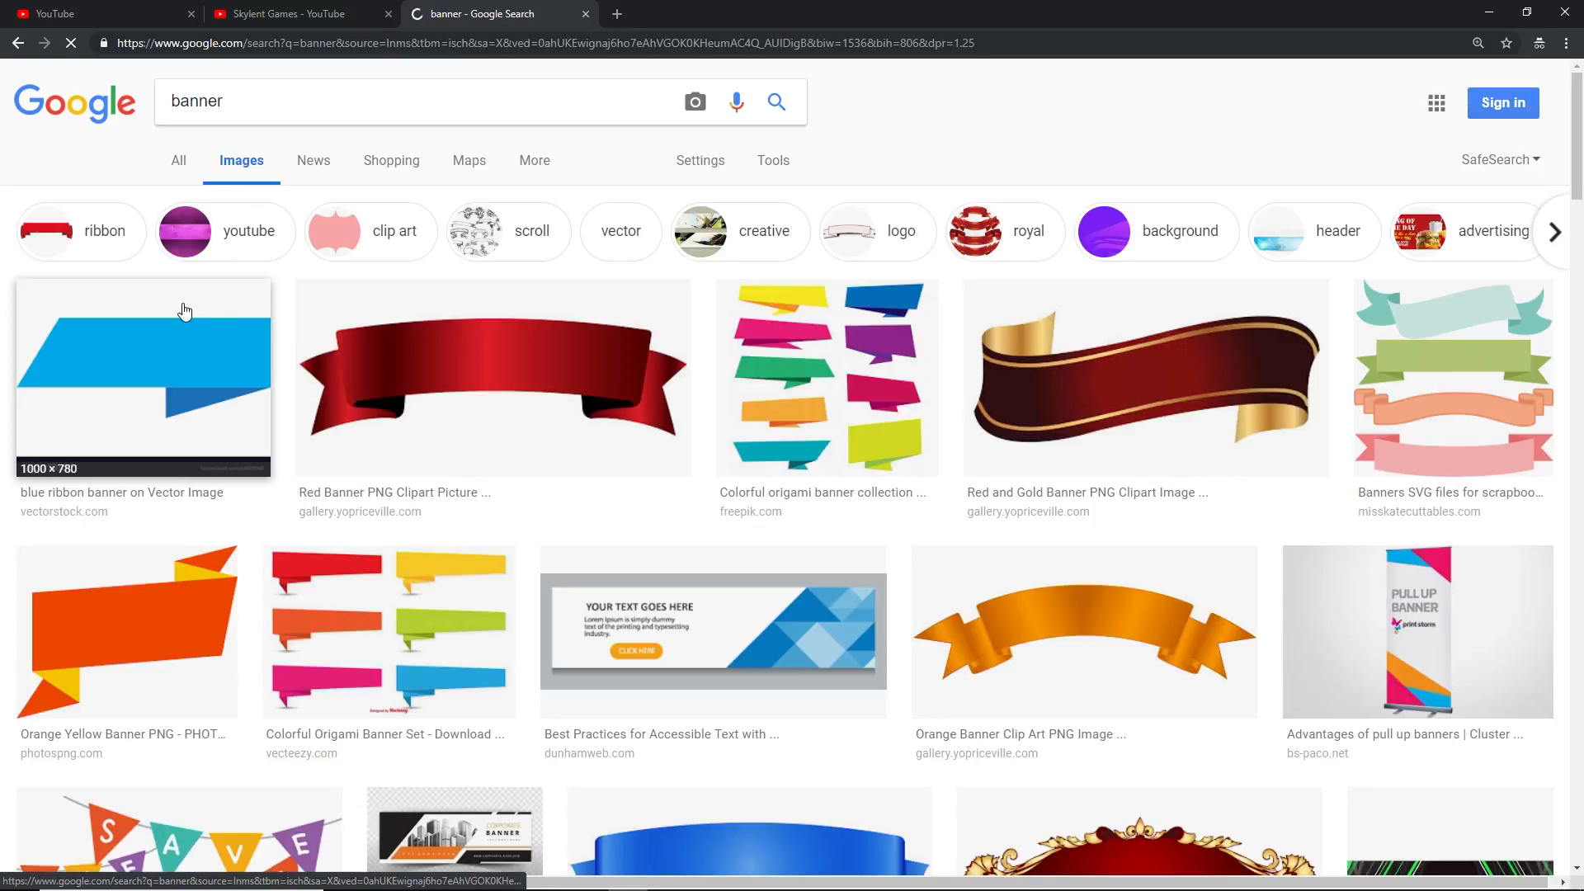
click(814, 430)
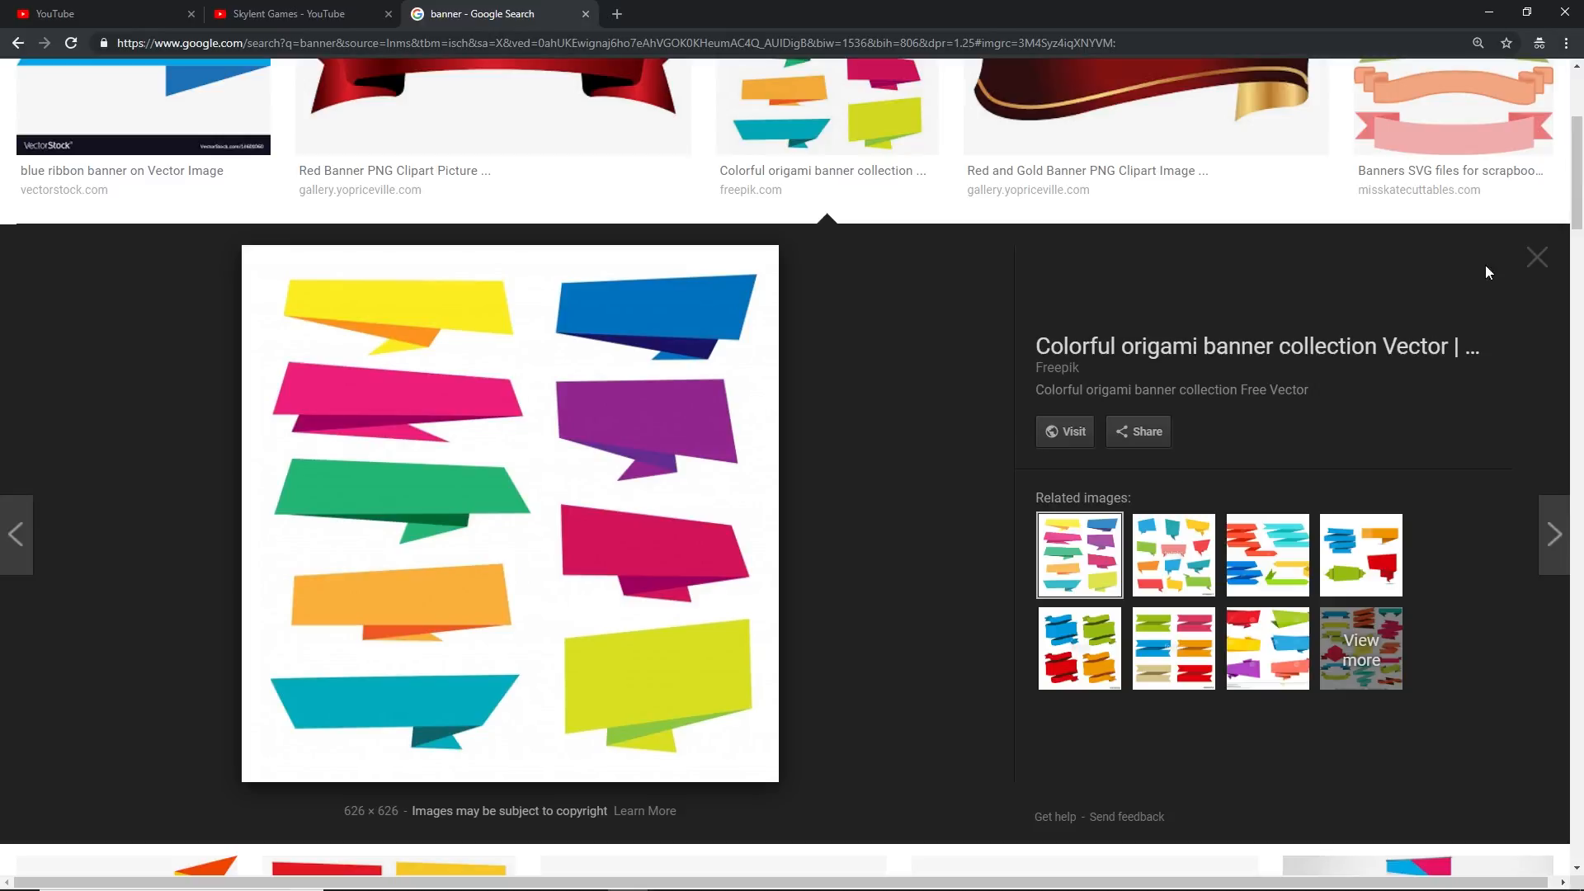
Reopen the colorful origami banner collection preview from the image results and visit its Freepik page
click(1536, 258)
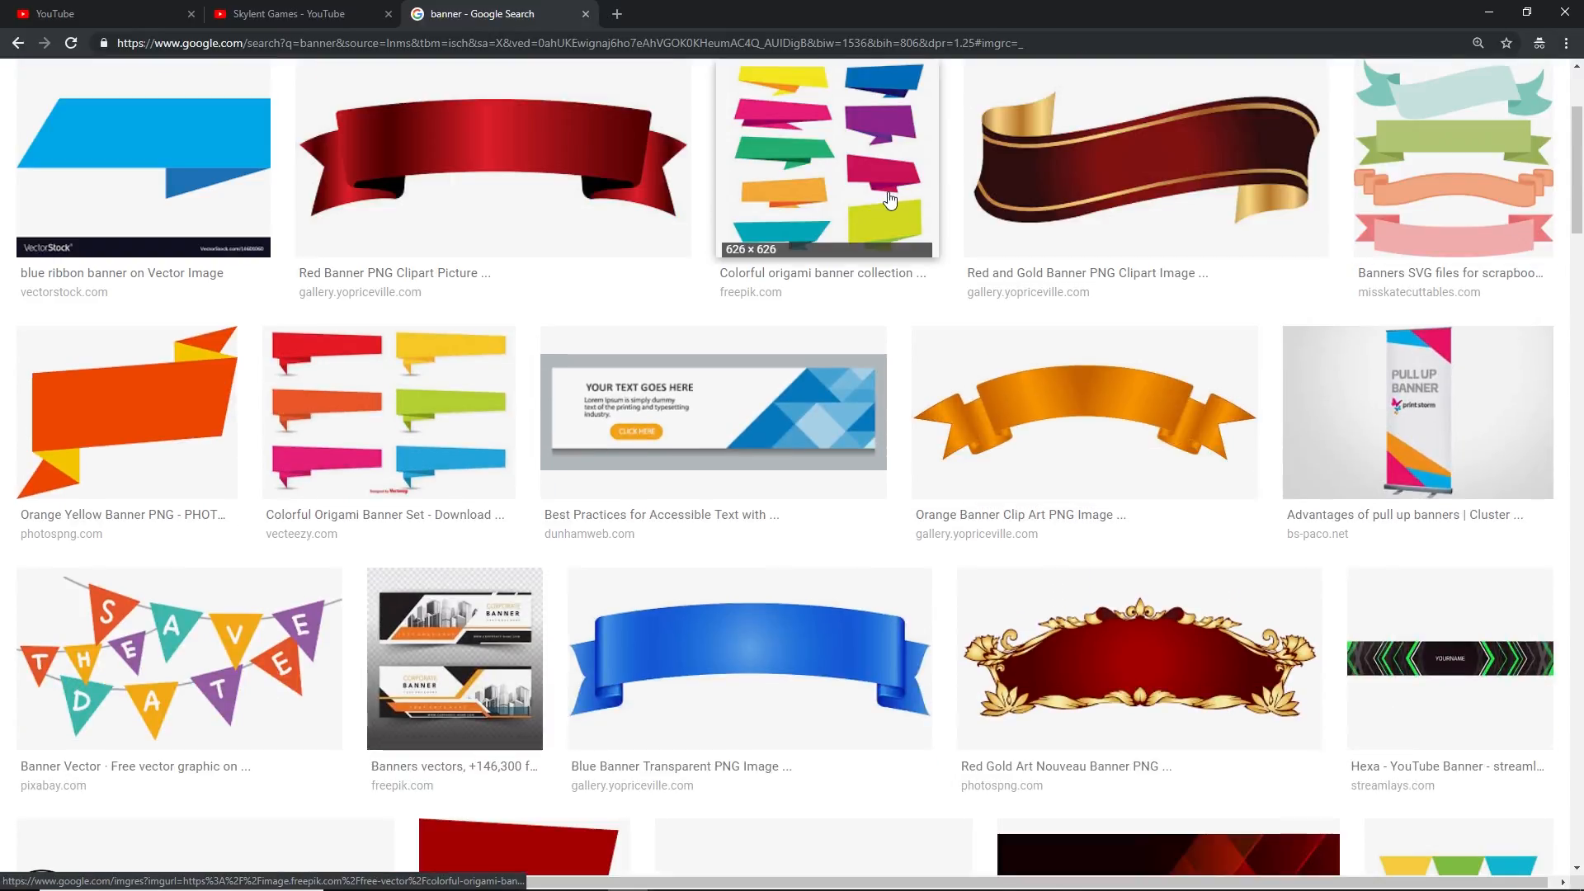
click(887, 202)
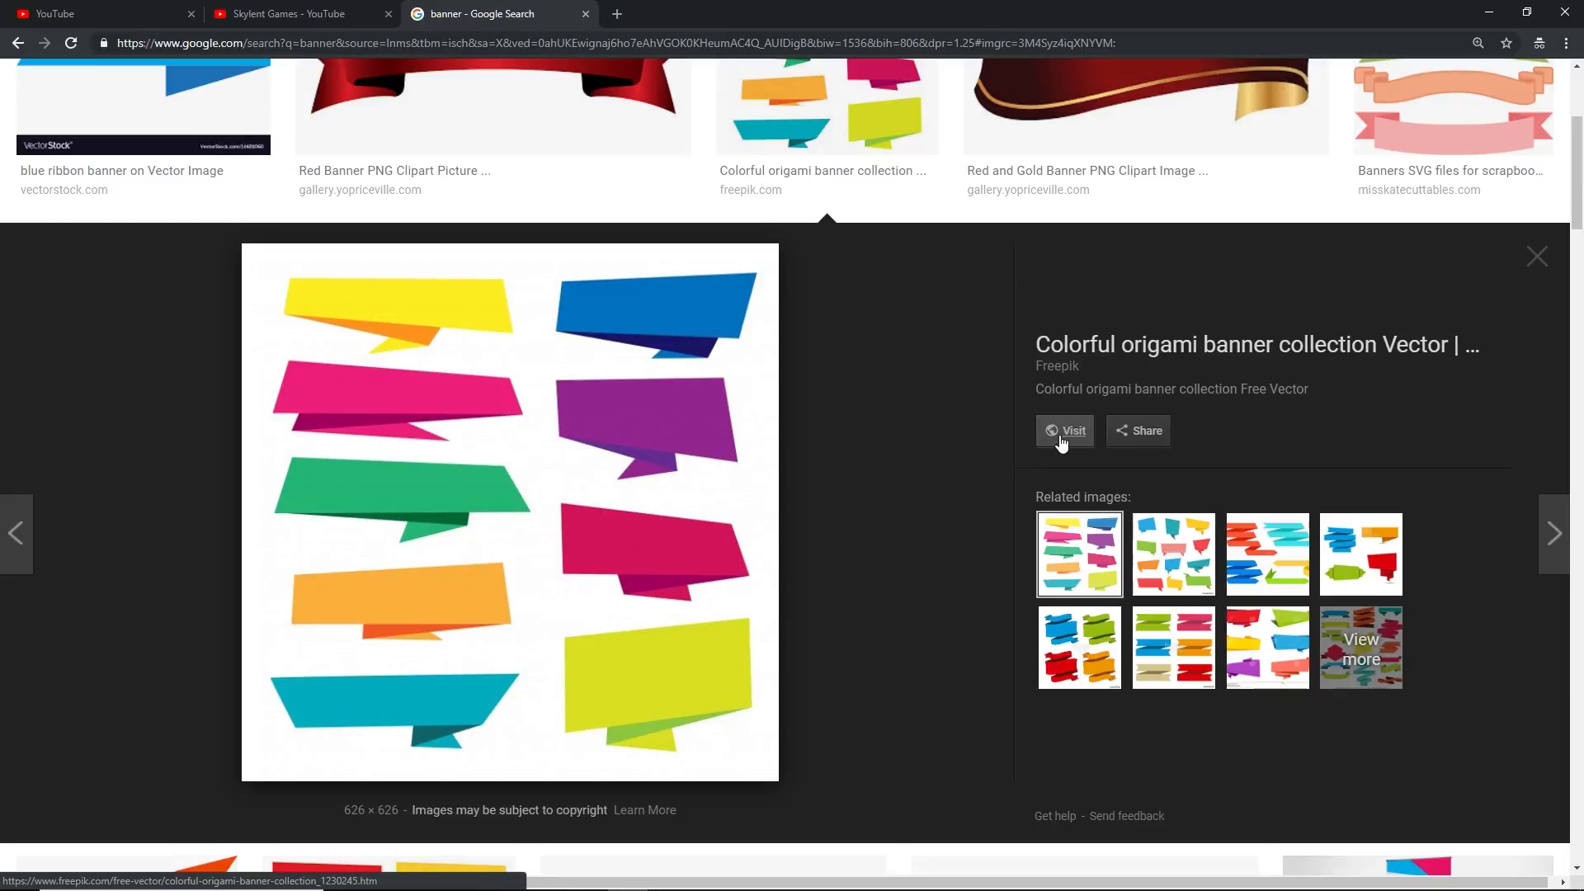
click(602, 400)
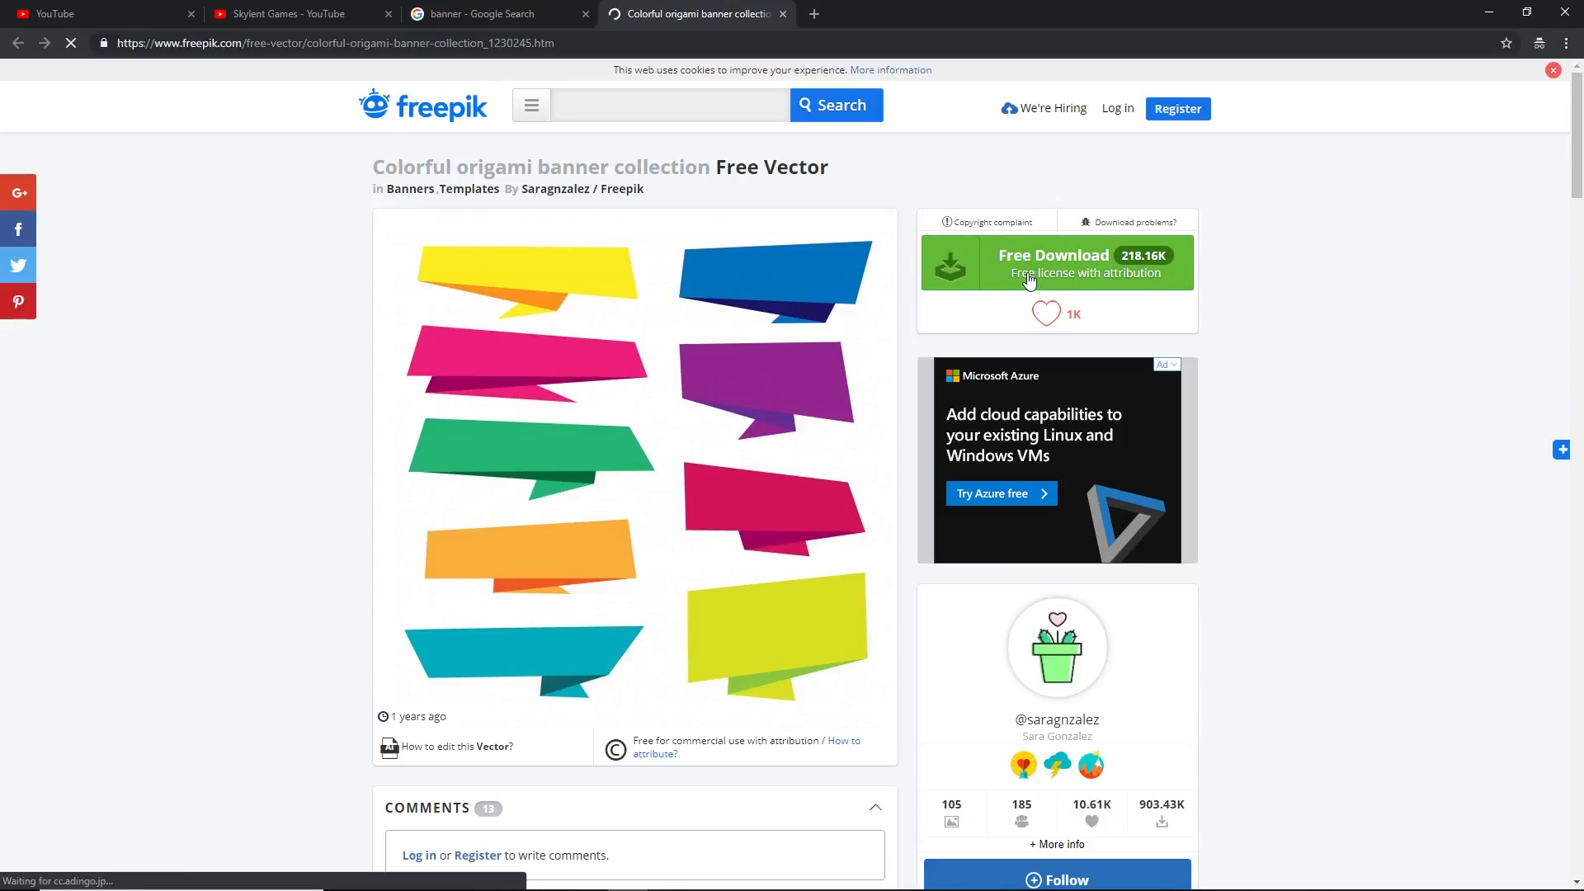
Request the free download of the origami banner vector and close the download page
click(1028, 280)
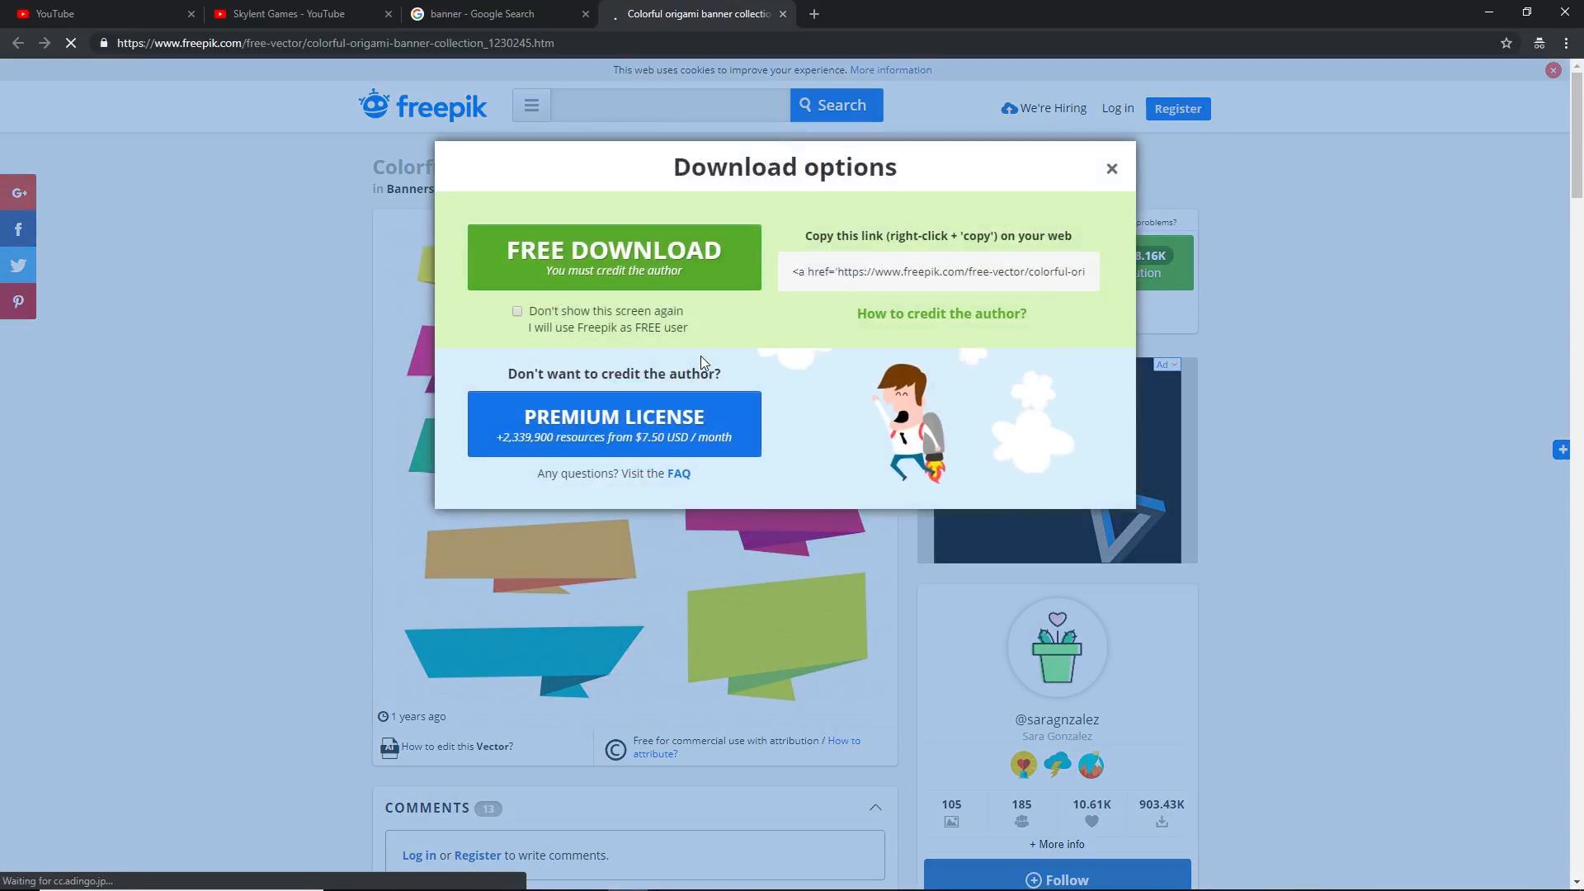
click(690, 247)
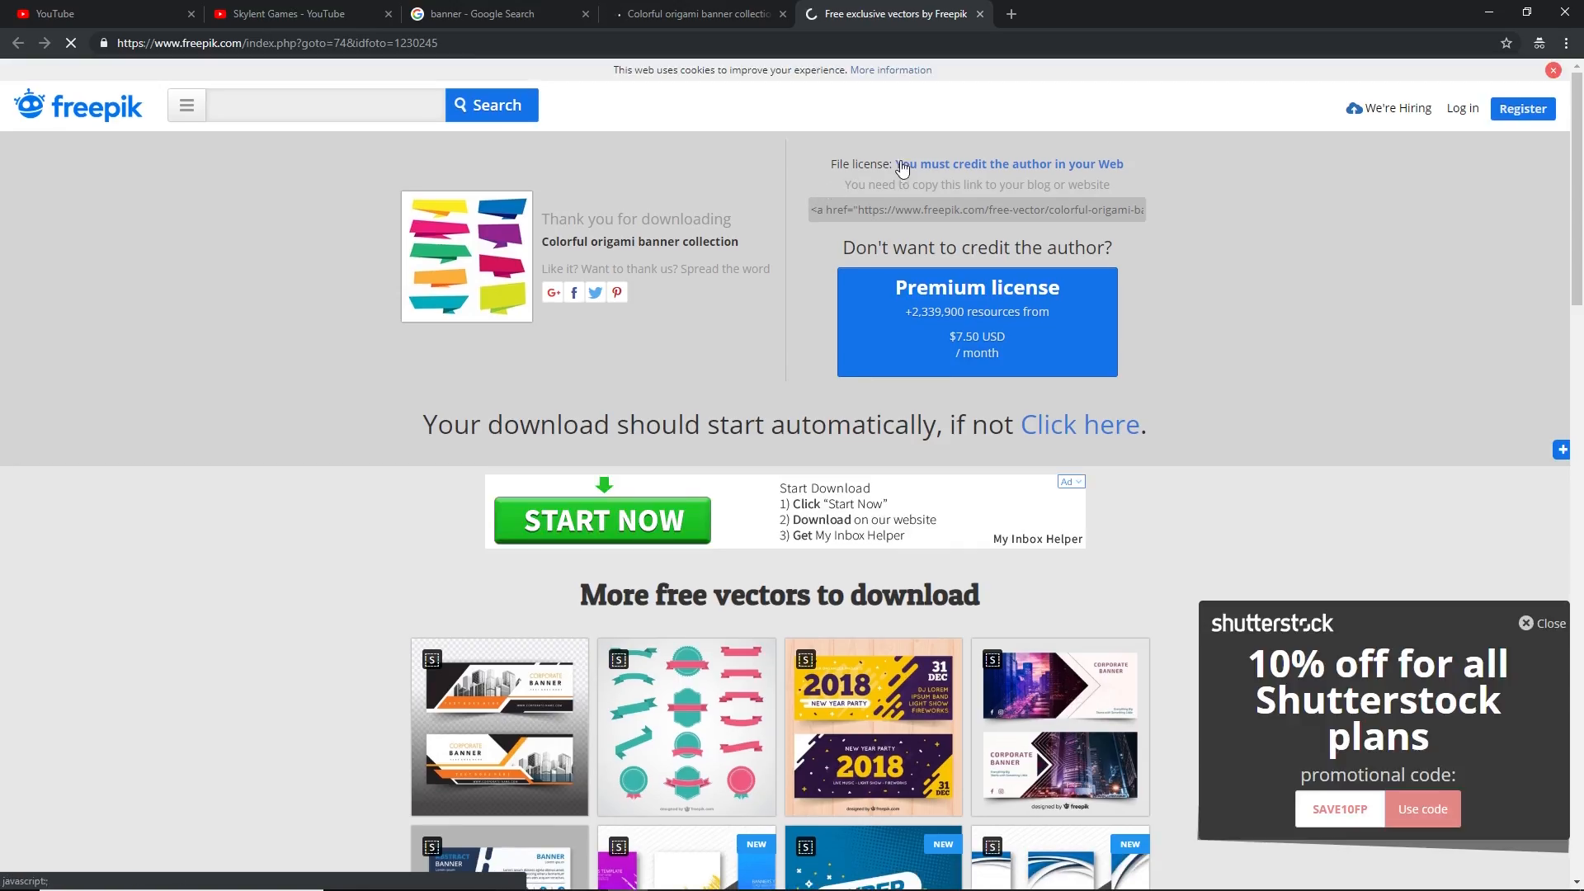
click(979, 15)
Save the origami banner picture to the Desktop as colorful-origami-banner-collection_1083-53.jpg
right_click(662, 379)
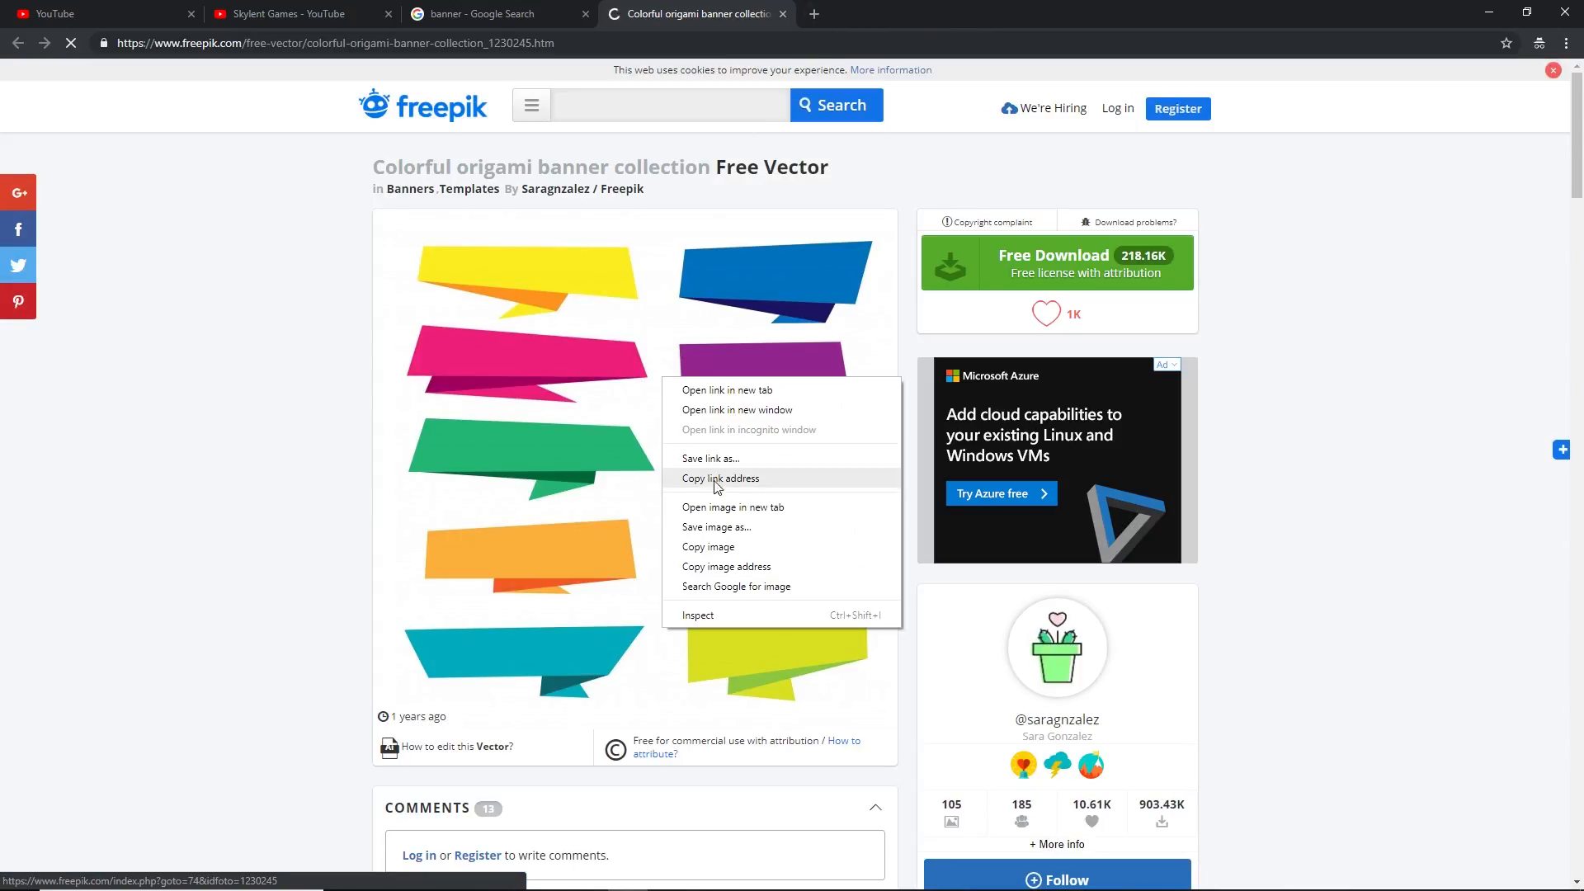
click(718, 527)
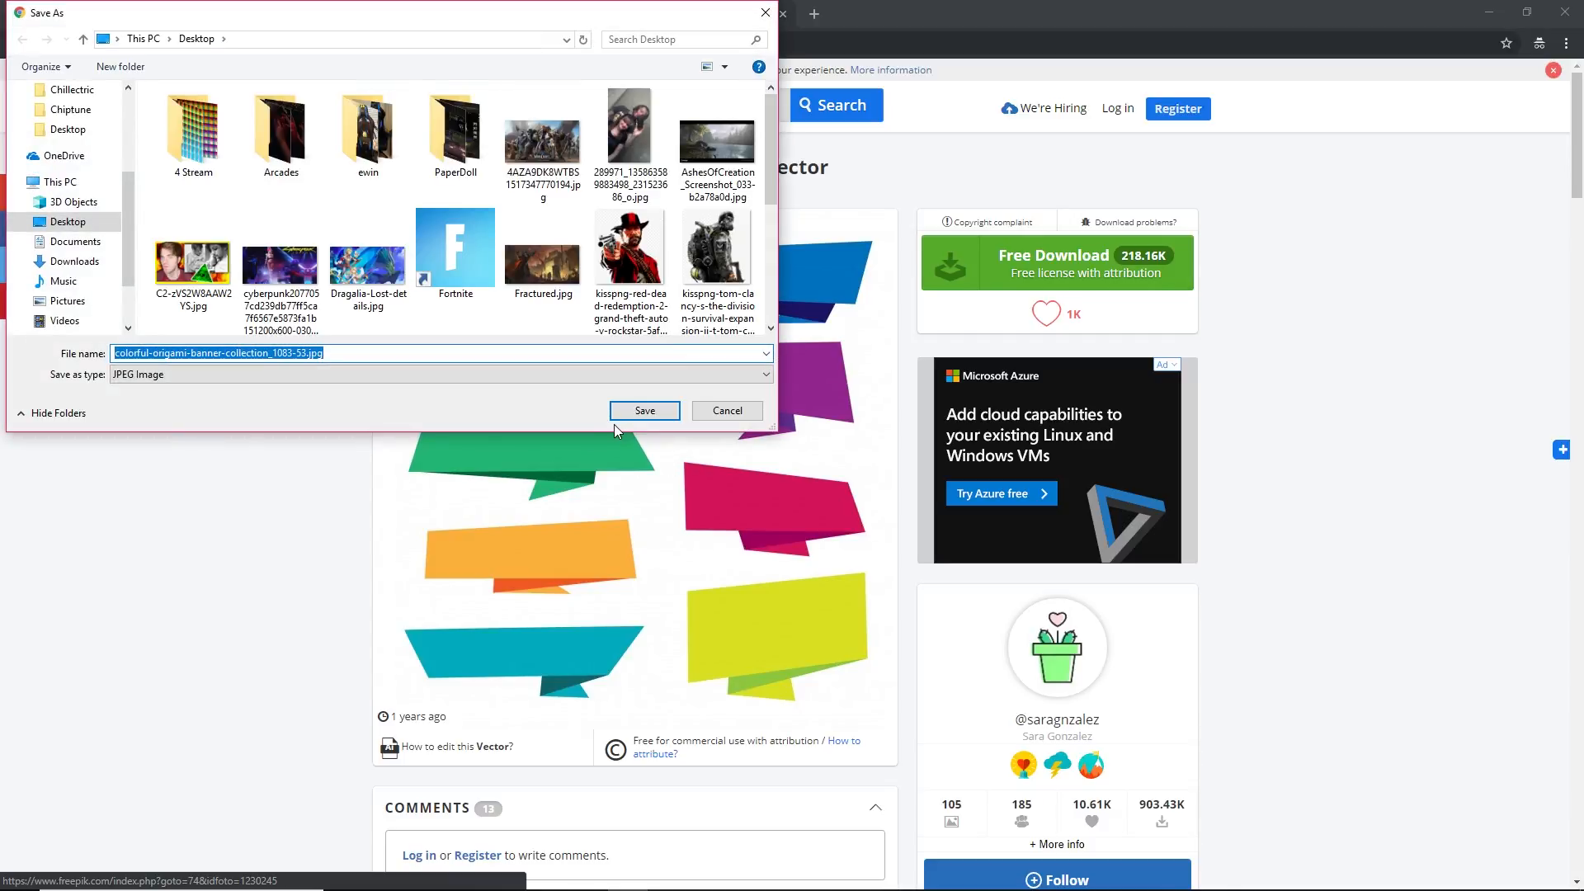
click(645, 411)
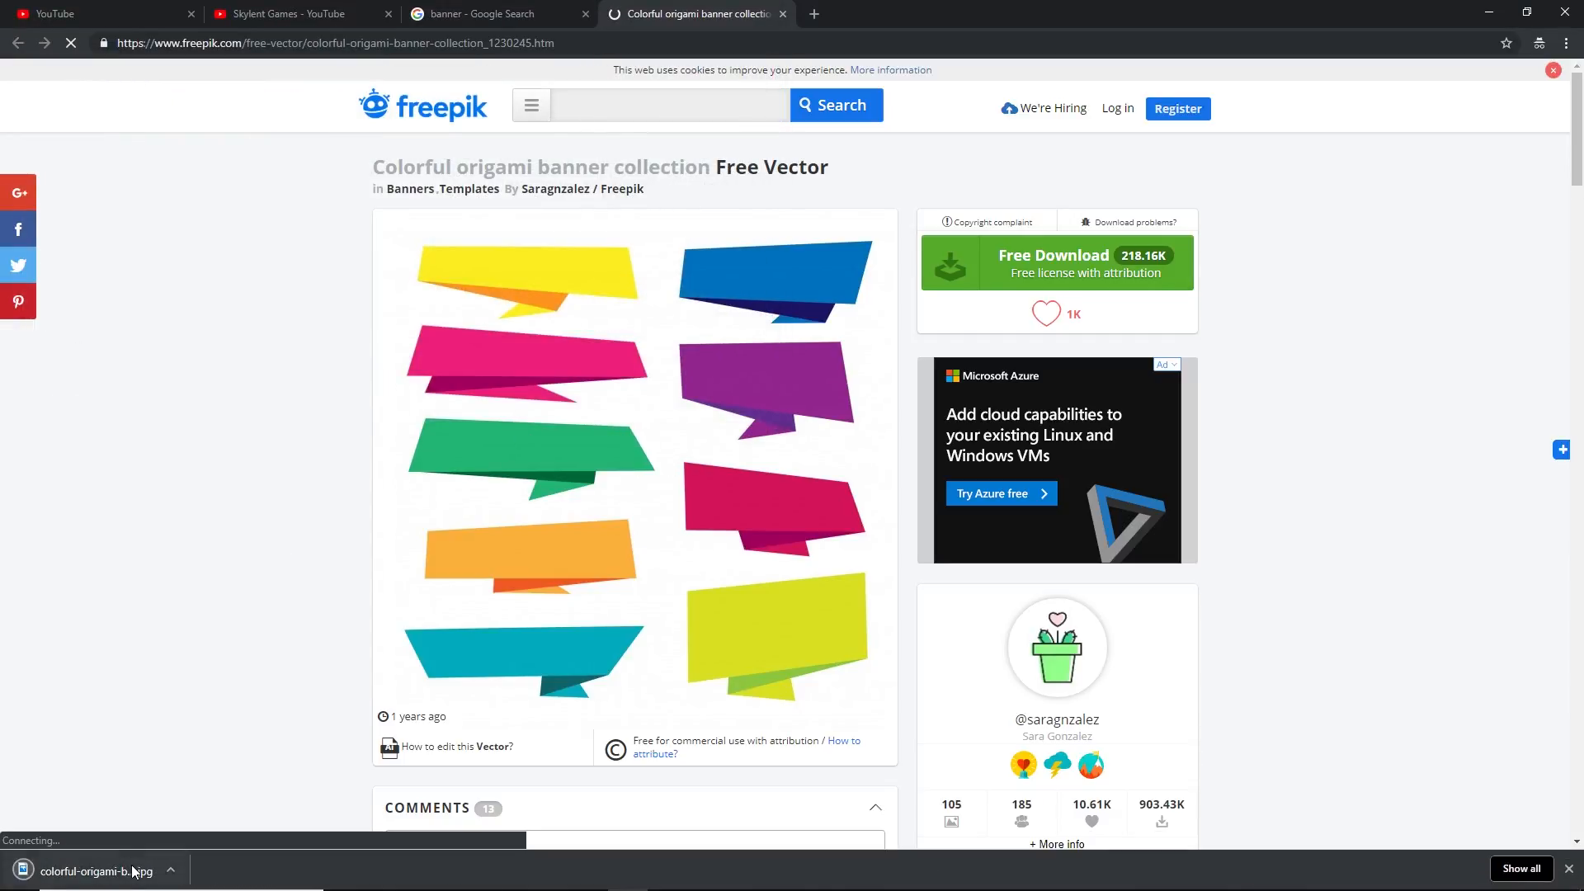
Switch to Photoshop, quit and relaunch it from Creative Cloud, and open the recent file rant.psd
drag(572, 885, 697, 881)
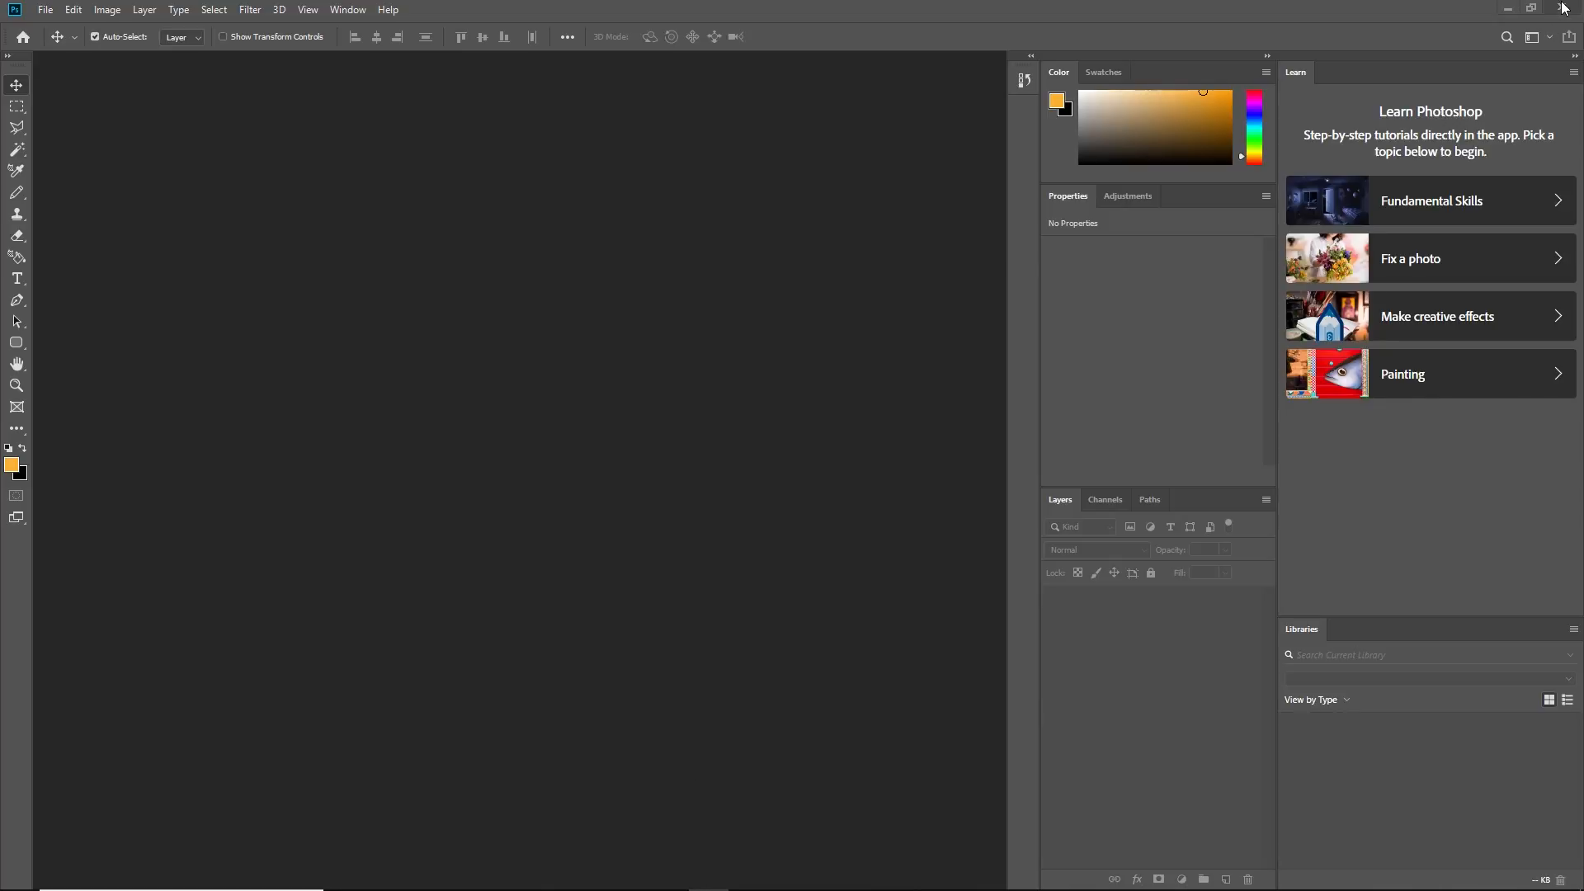
click(1562, 8)
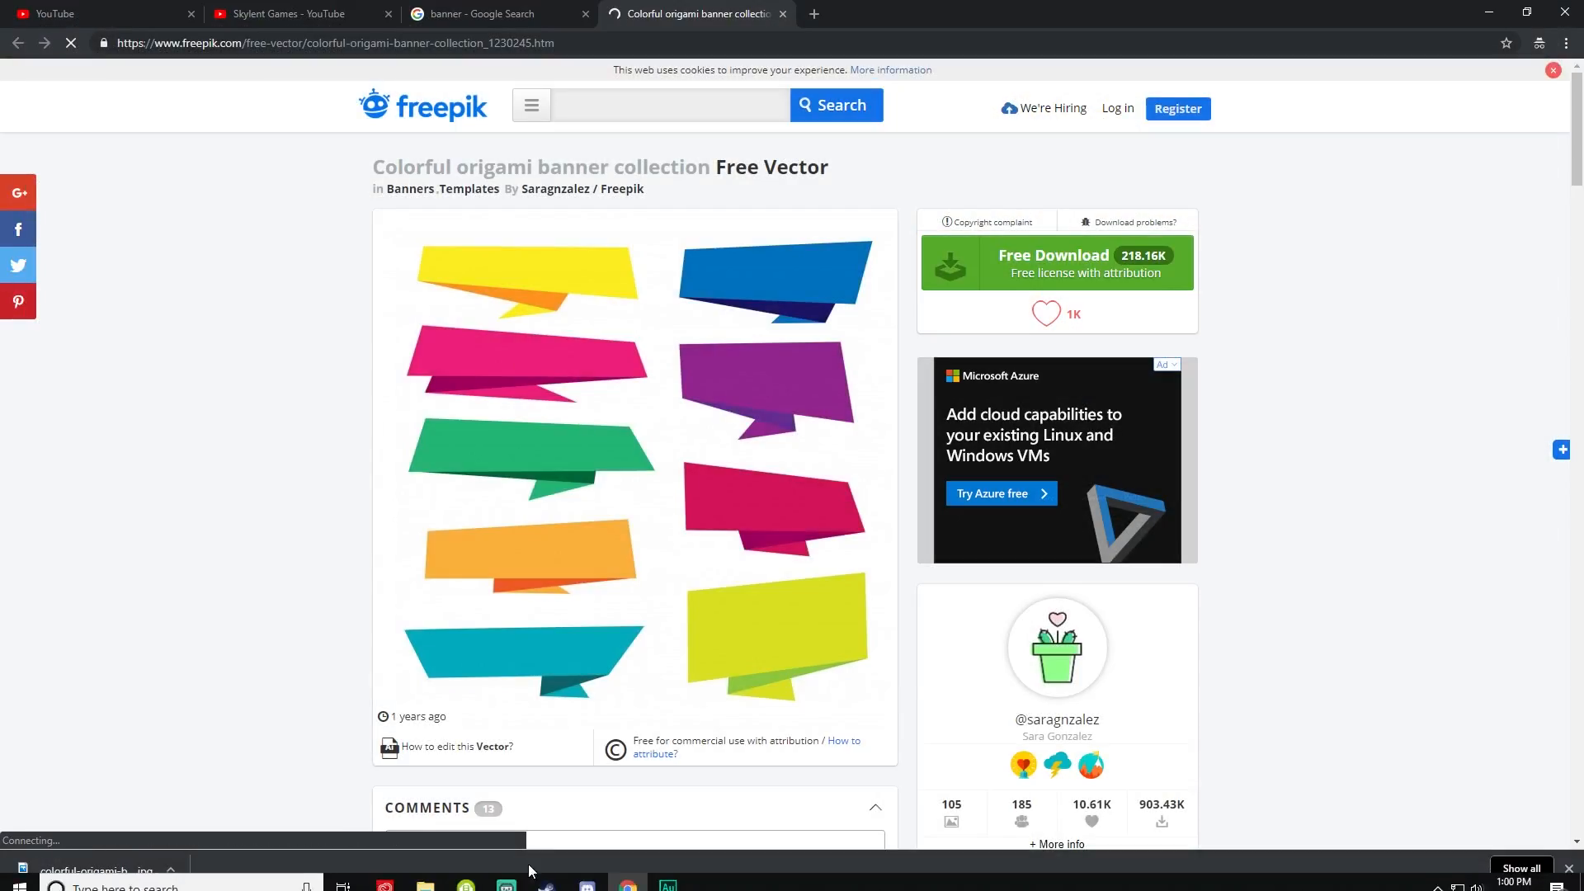
click(386, 883)
click(886, 331)
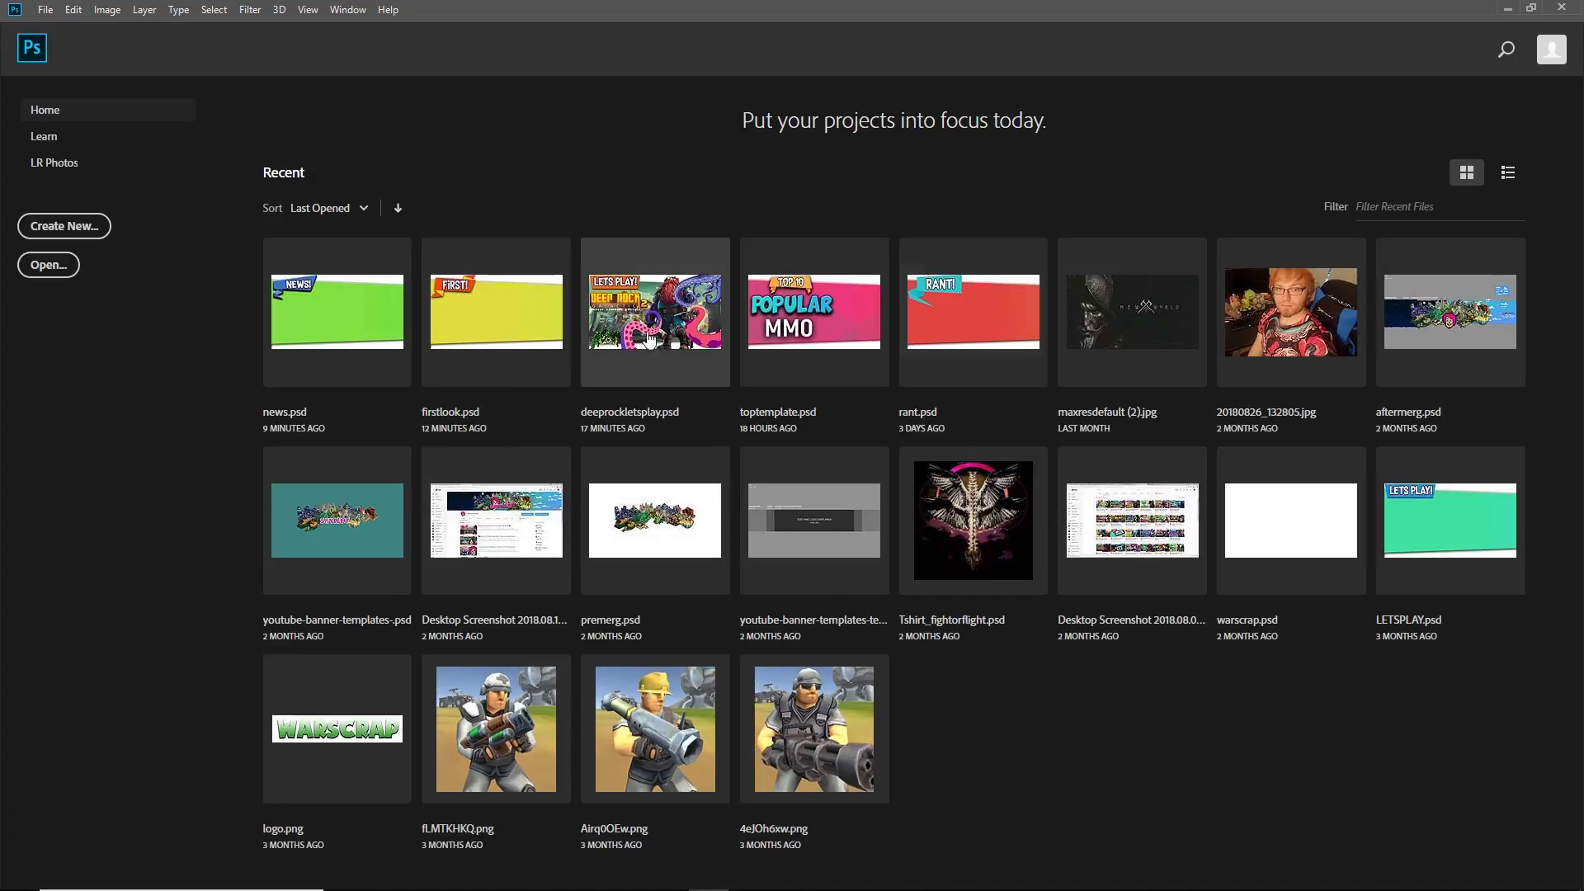
click(996, 332)
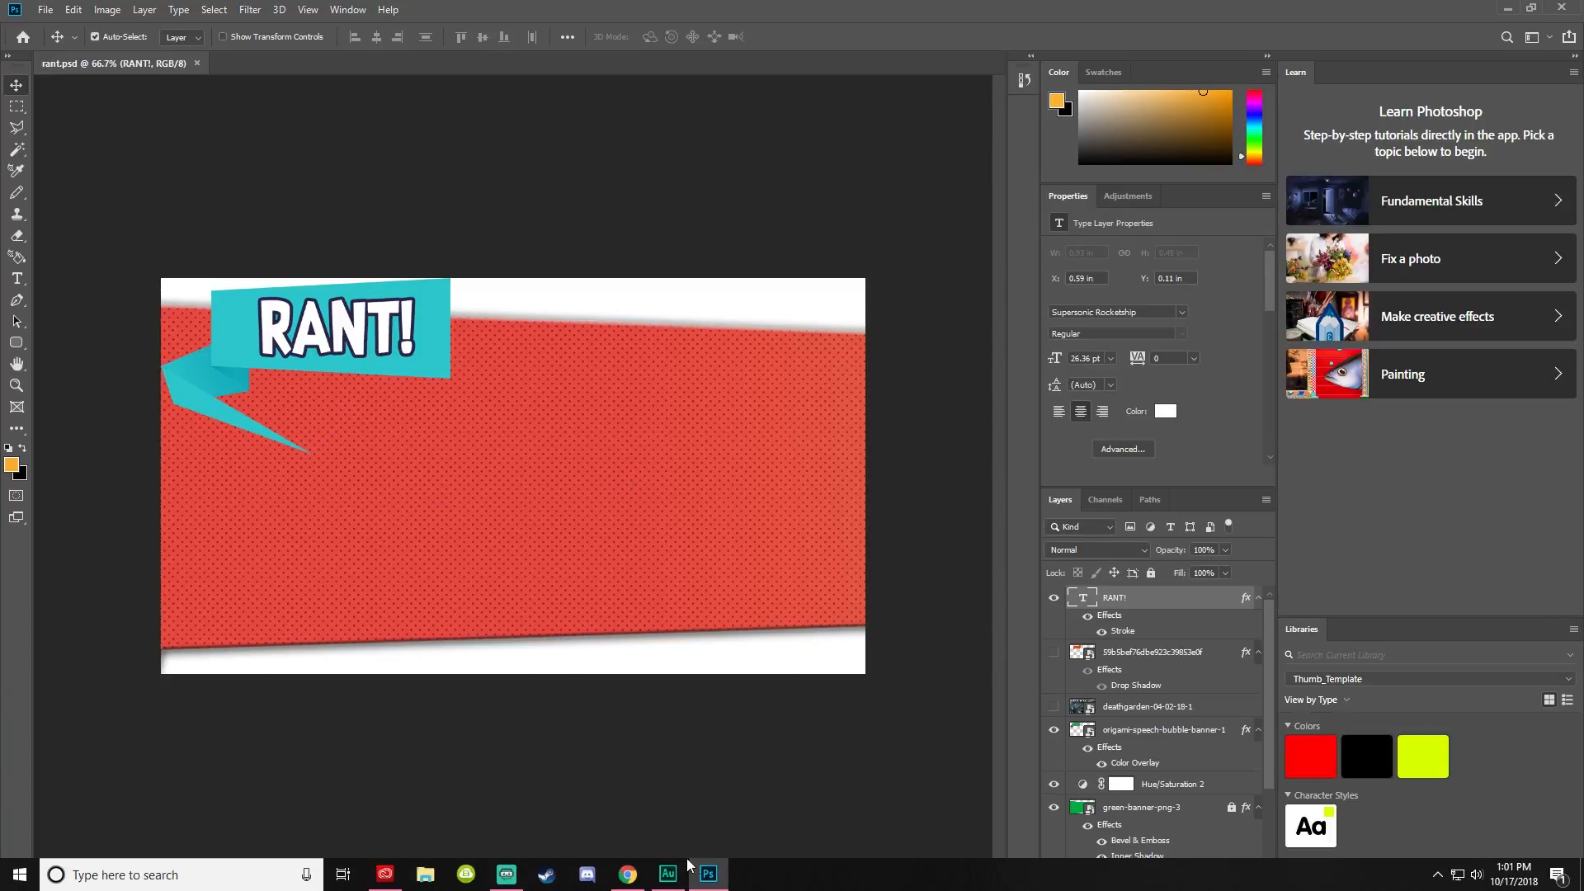
Replace the RANT! text on the teal banner with TUTORIAL
click(16, 280)
drag(412, 322, 224, 308)
text(T)
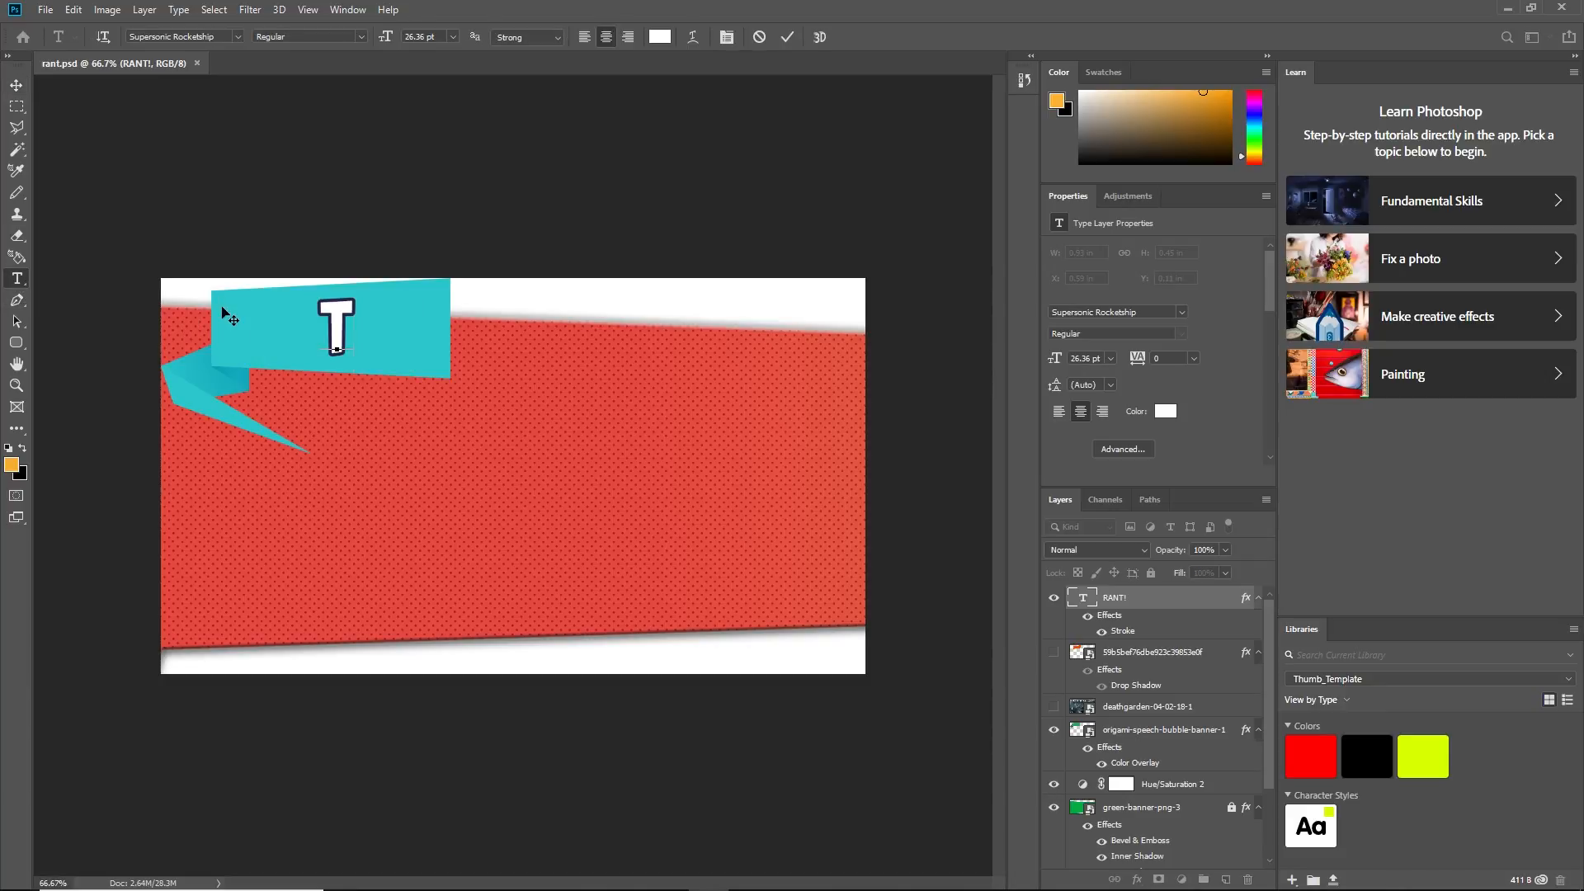
text(UTO)
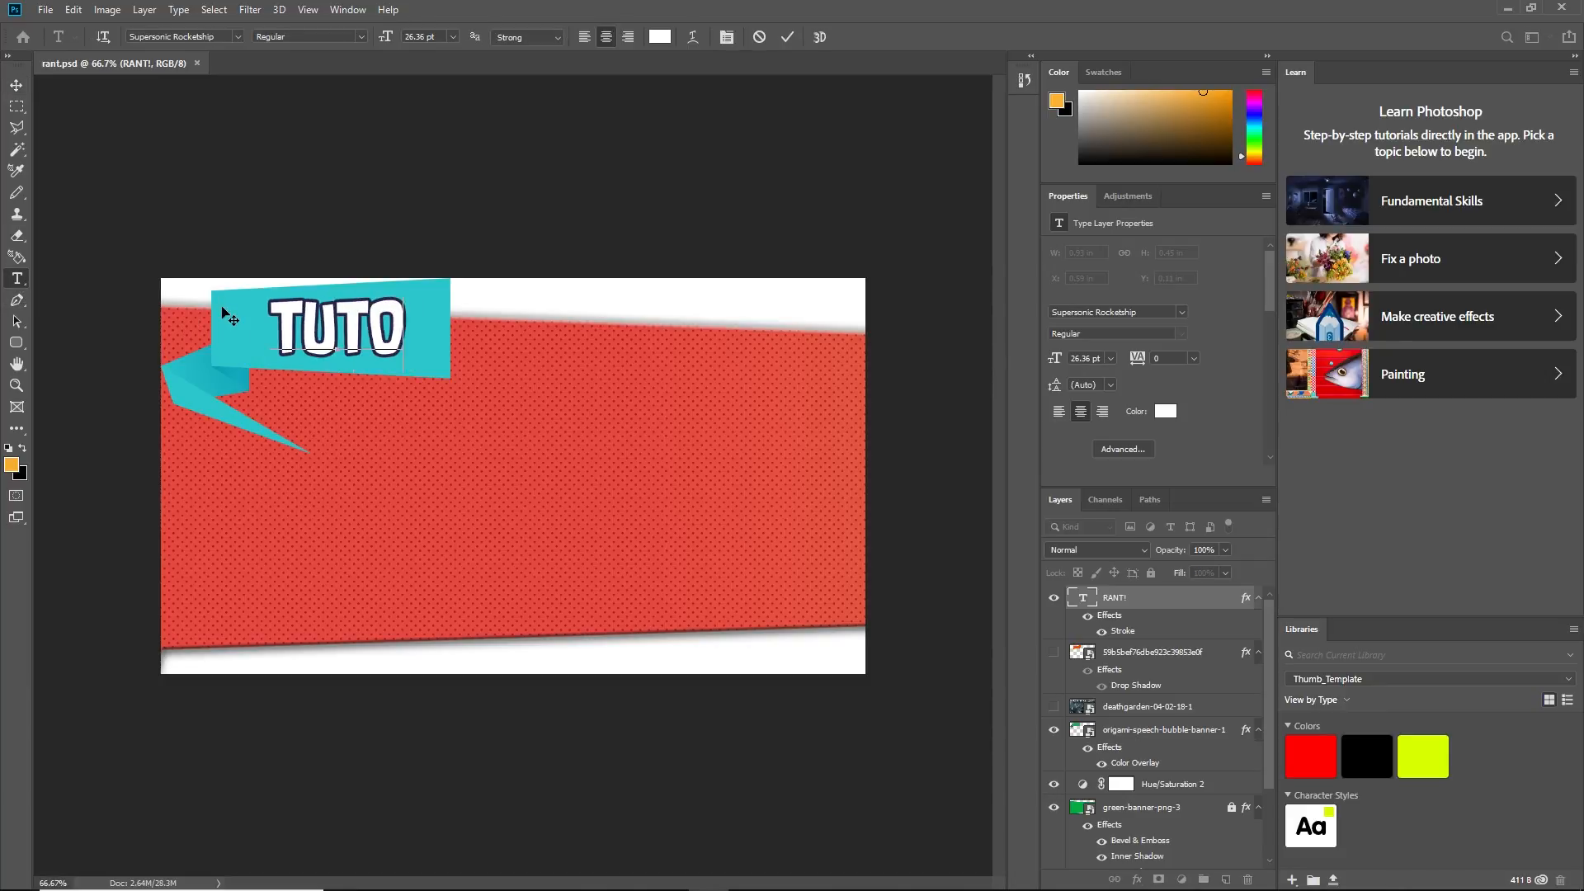
text(RIAL)
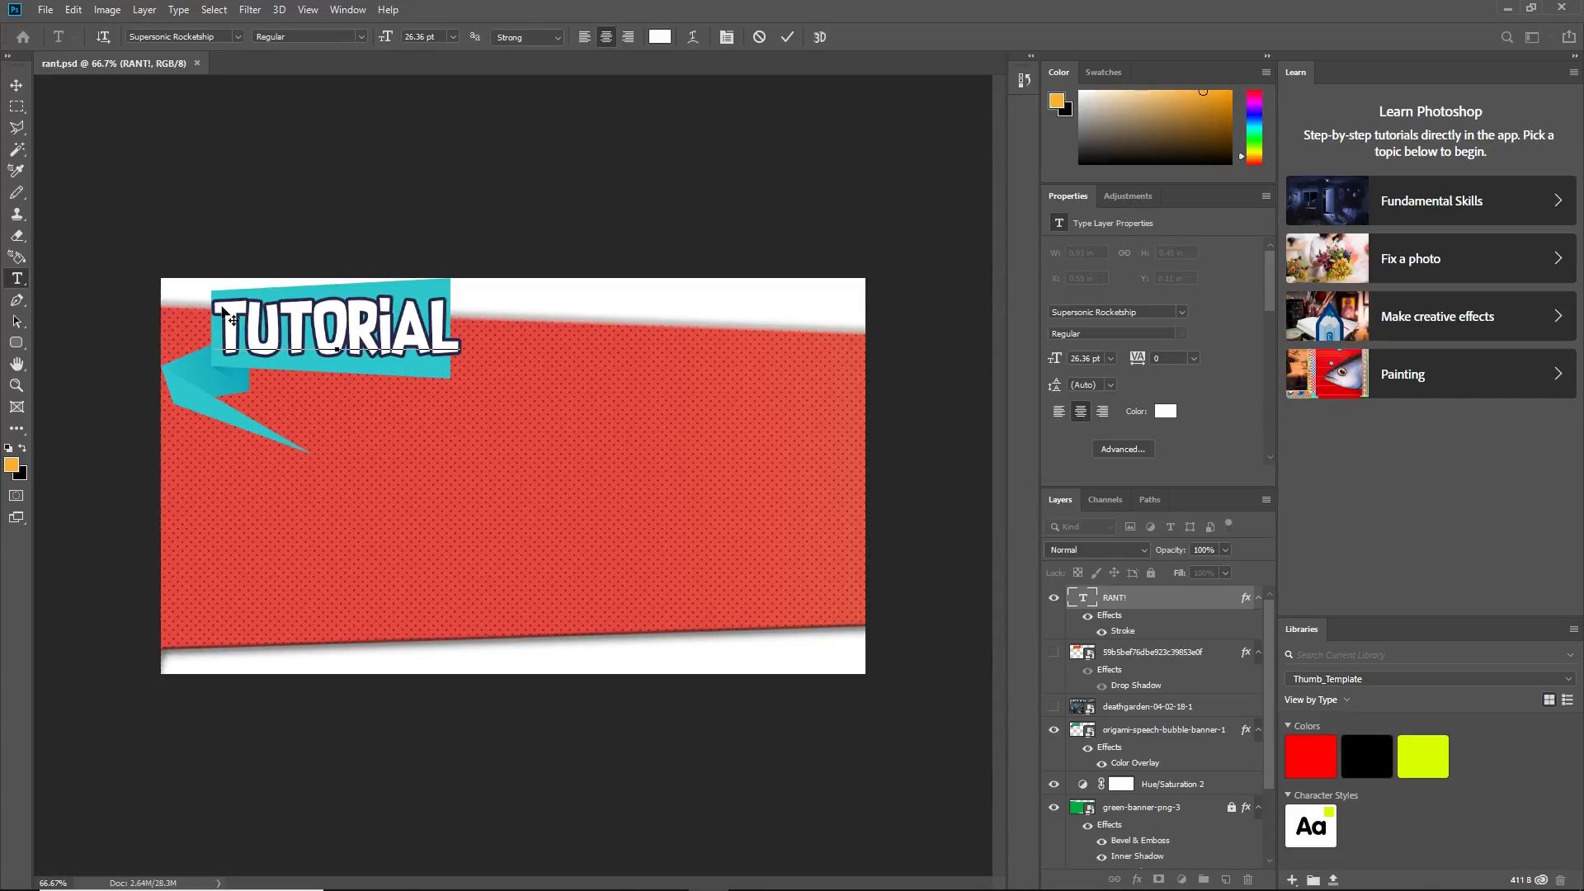
click(16, 85)
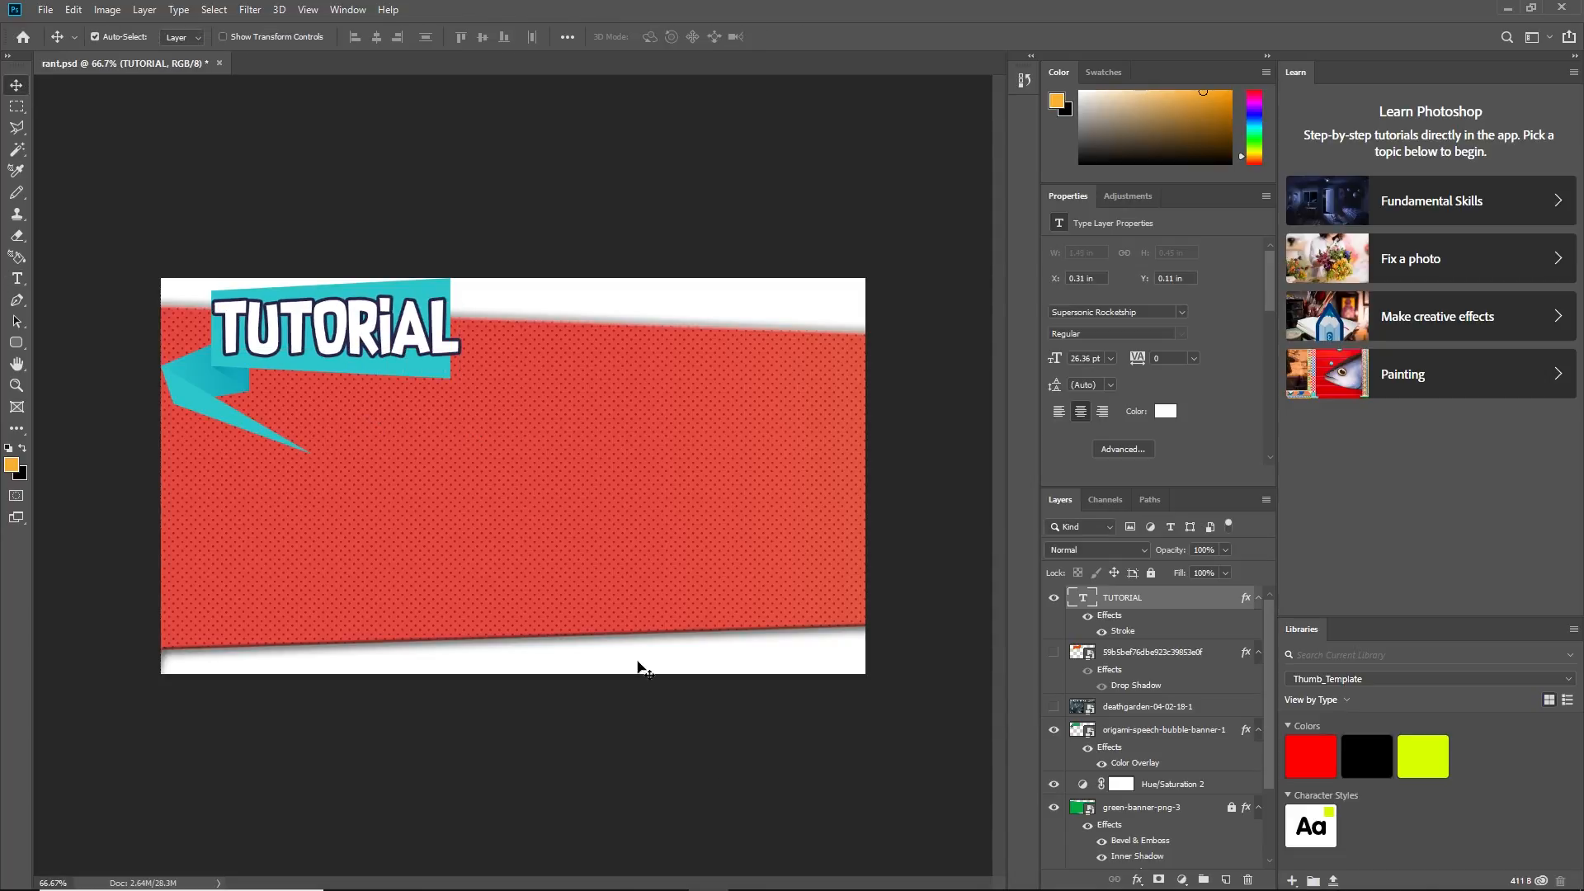
Place the downloaded origami banner JPG from the browser into the rant.psd canvas
click(628, 877)
drag(92, 858, 654, 578)
key(Return)
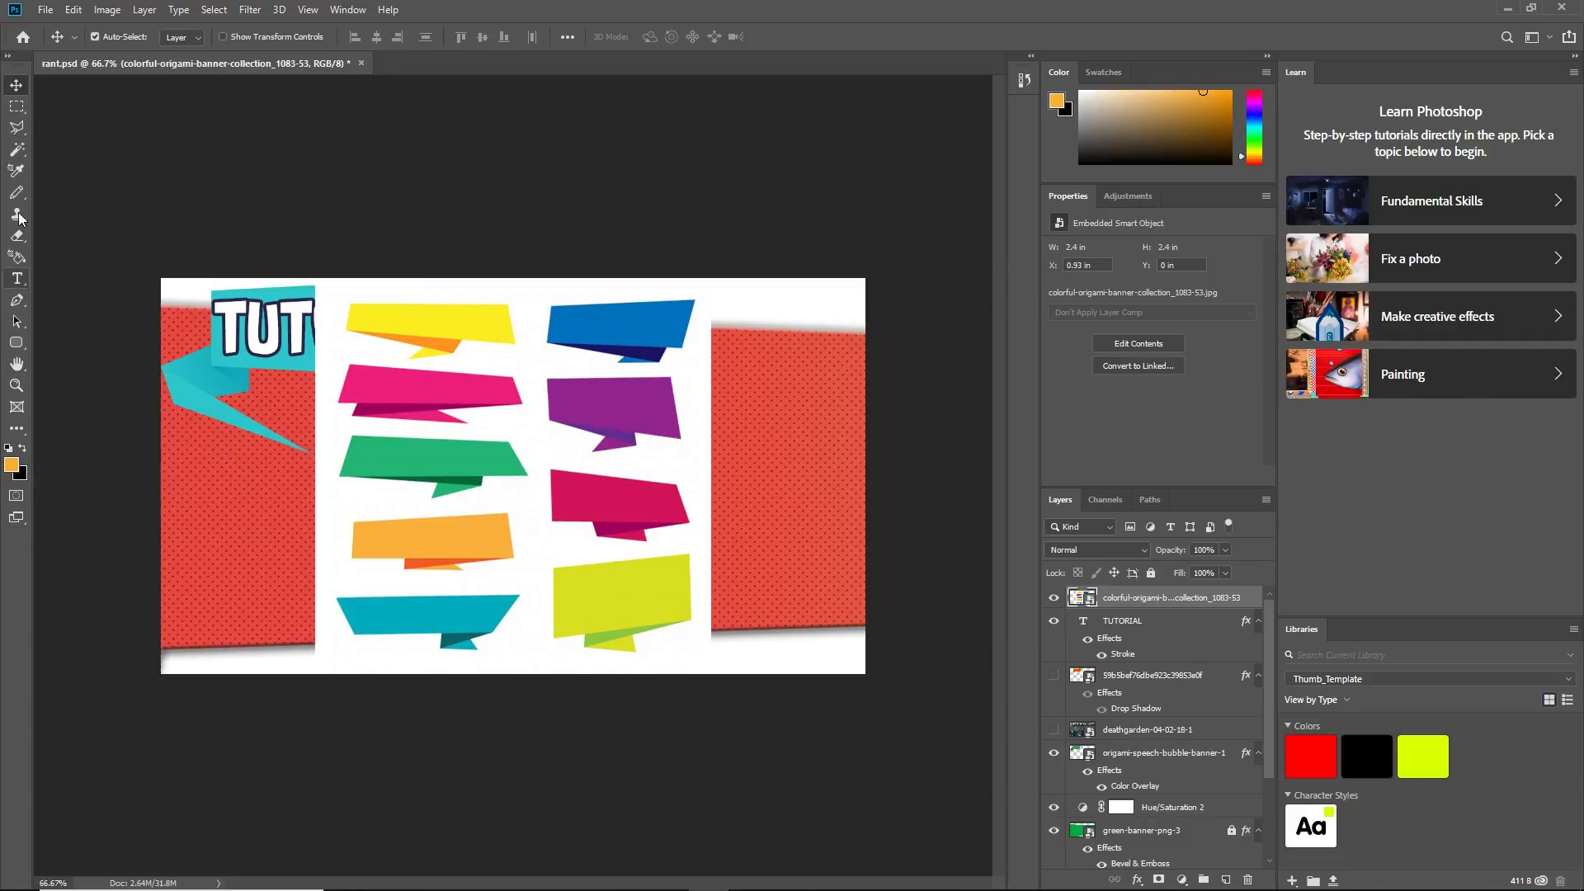
Select the white background with the Magic Wand, invert the selection, copy the banners to a new layer and delete the placed image layer
click(17, 149)
click(532, 371)
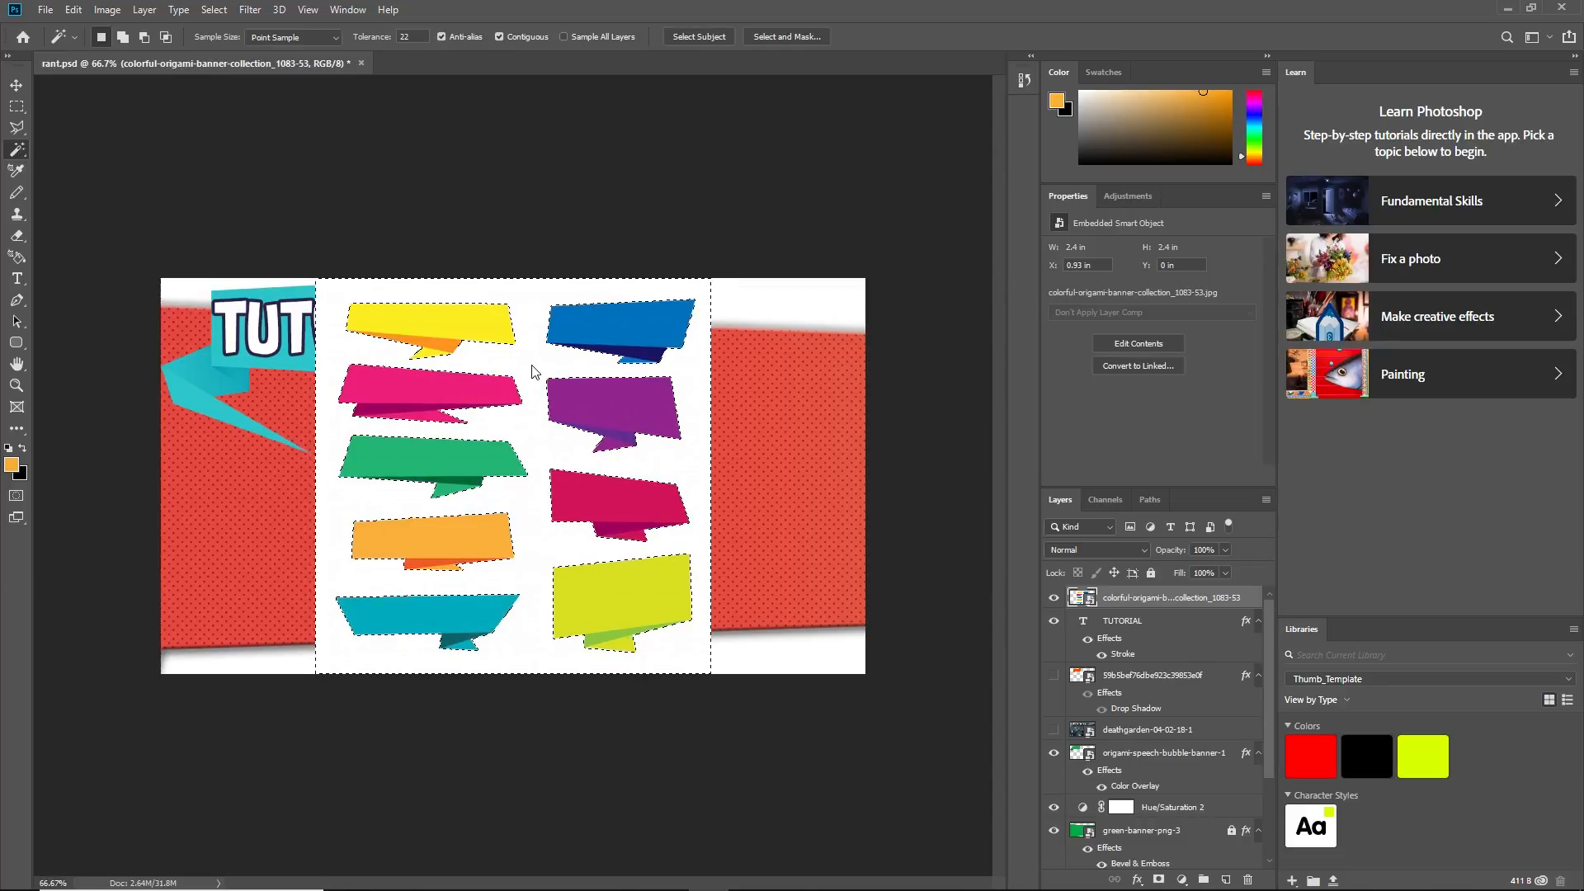
right_click(532, 371)
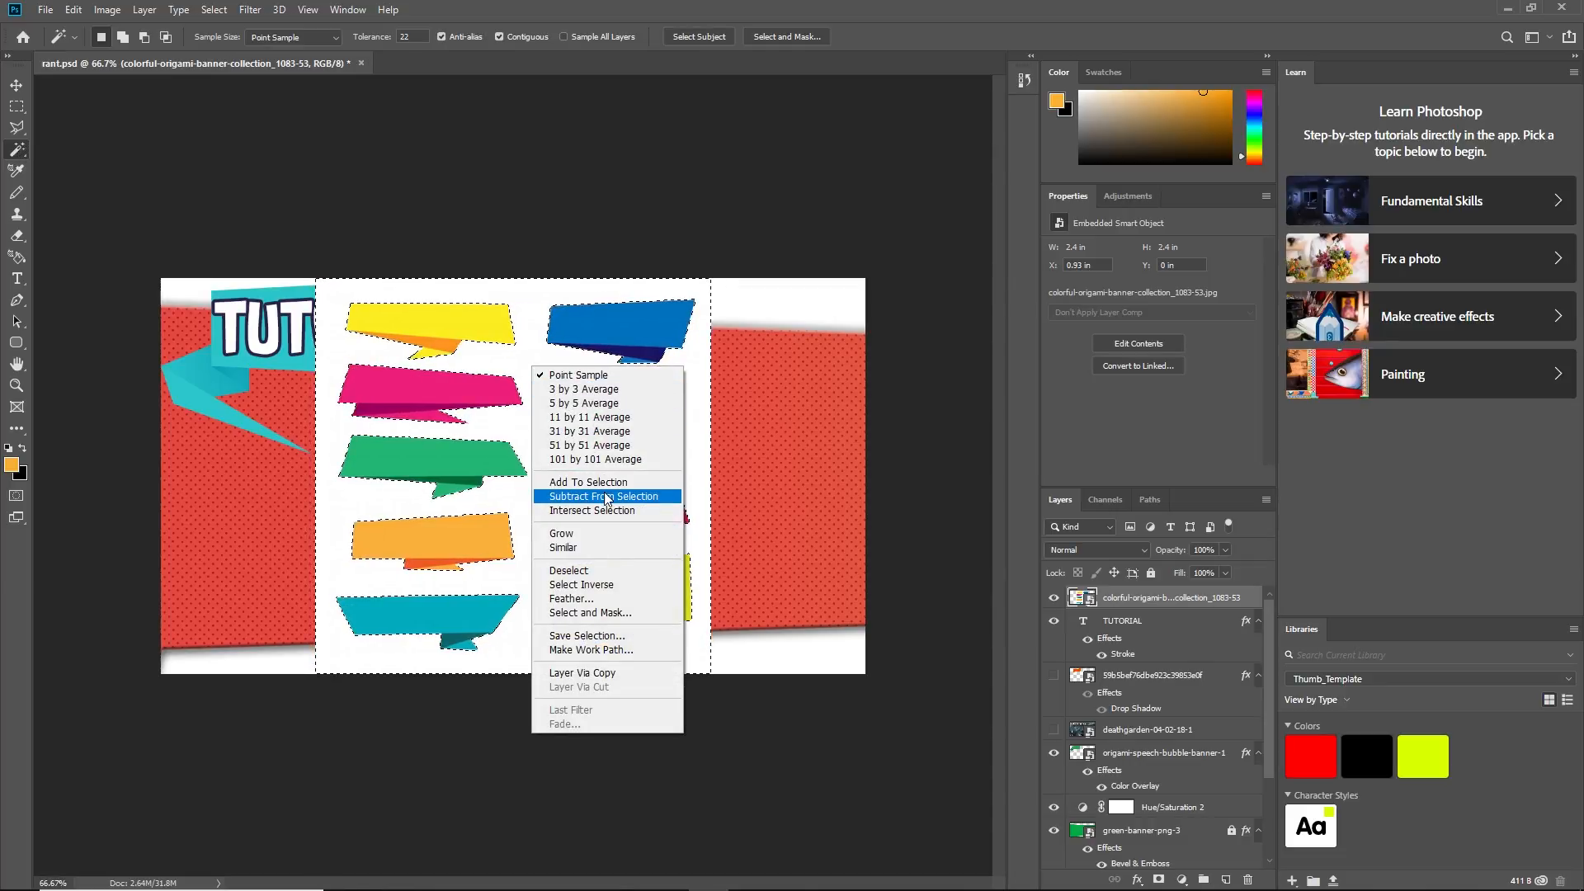
click(582, 584)
right_click(535, 387)
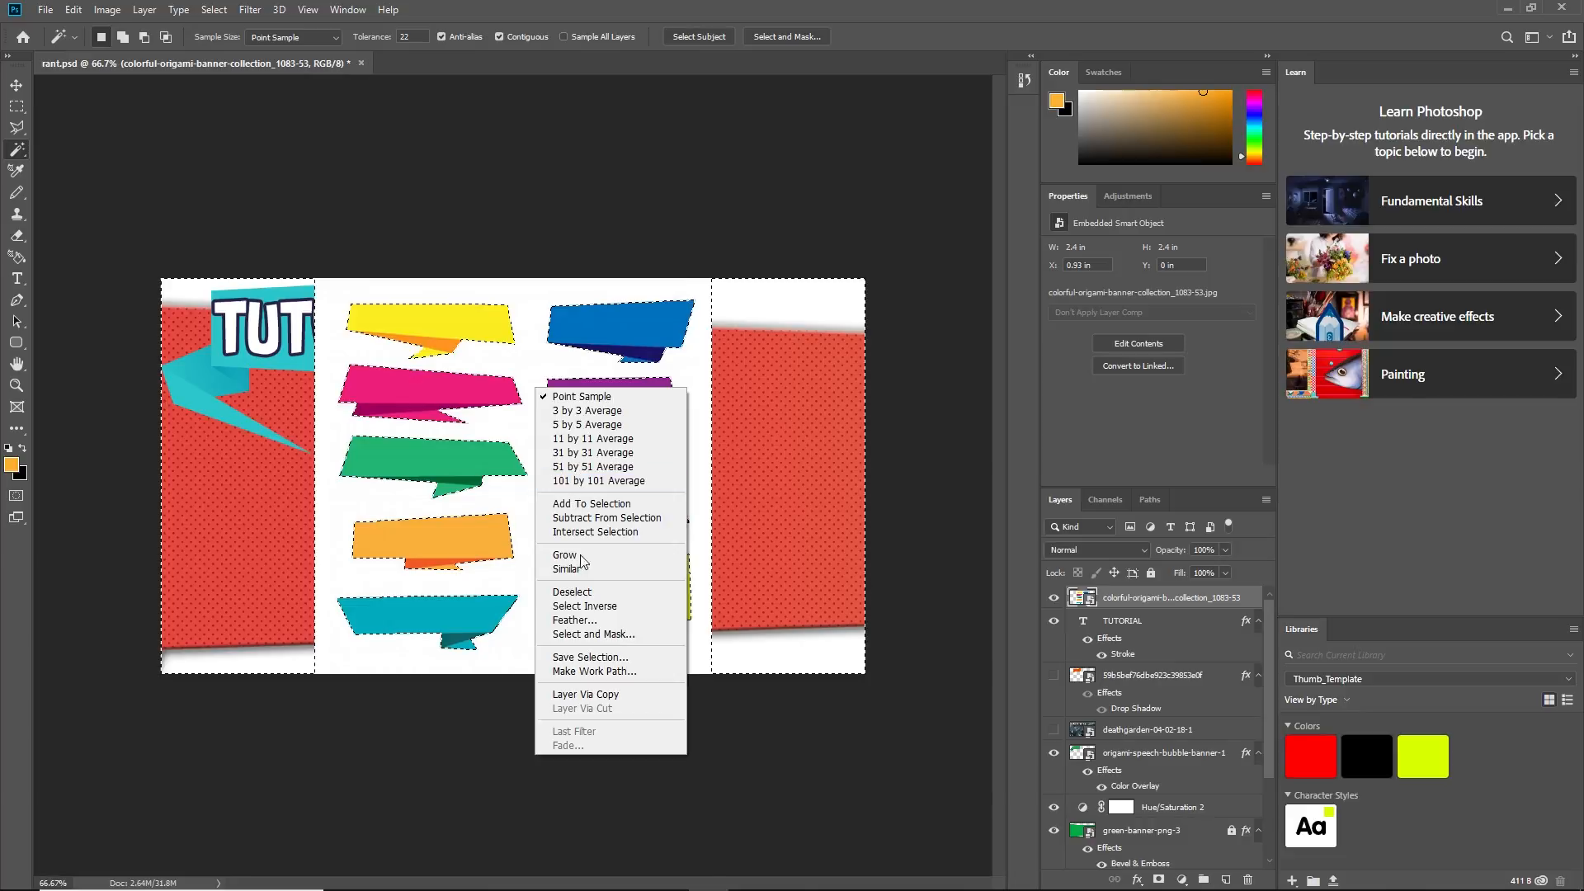
click(586, 694)
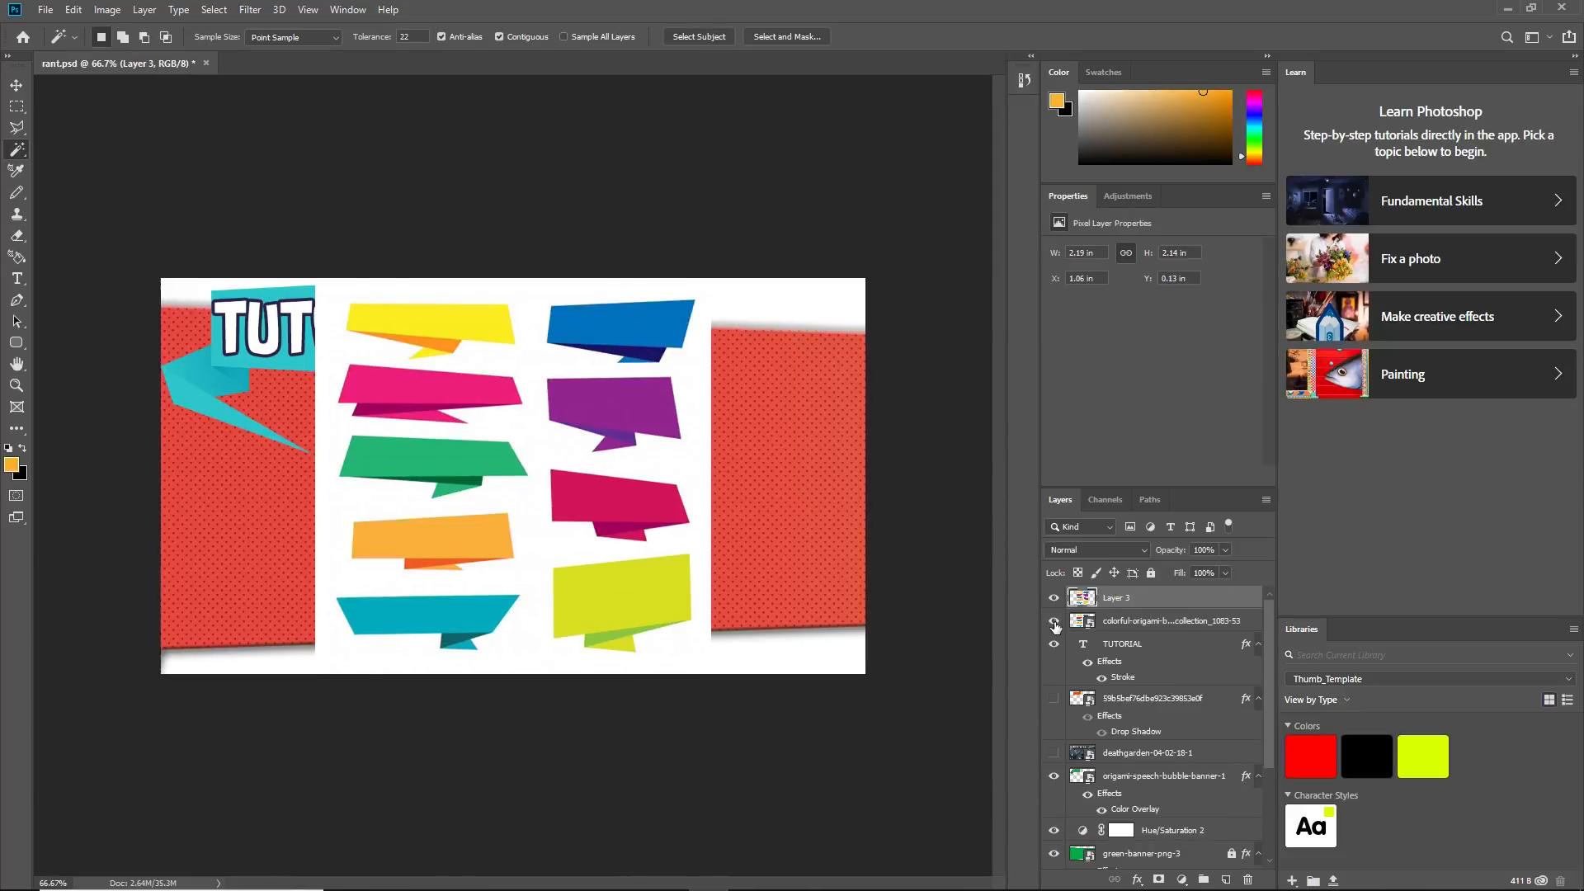
right_click(1221, 620)
click(1320, 247)
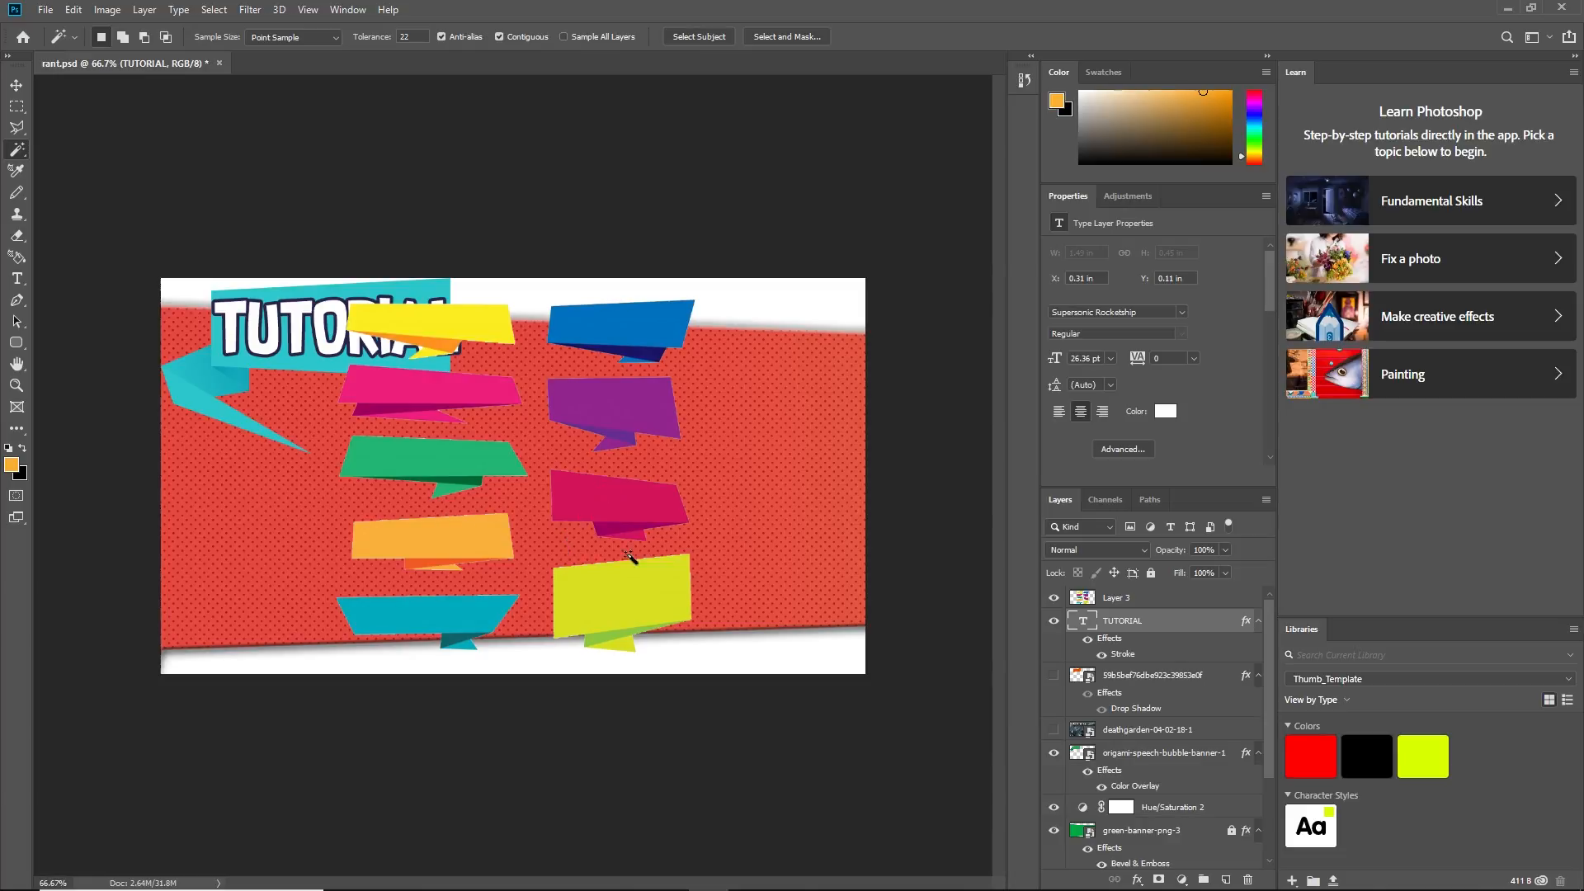
Move the cut-out banners layer away from the TUTORIAL text and enlarge it with Free Transform
click(16, 86)
drag(500, 338, 536, 359)
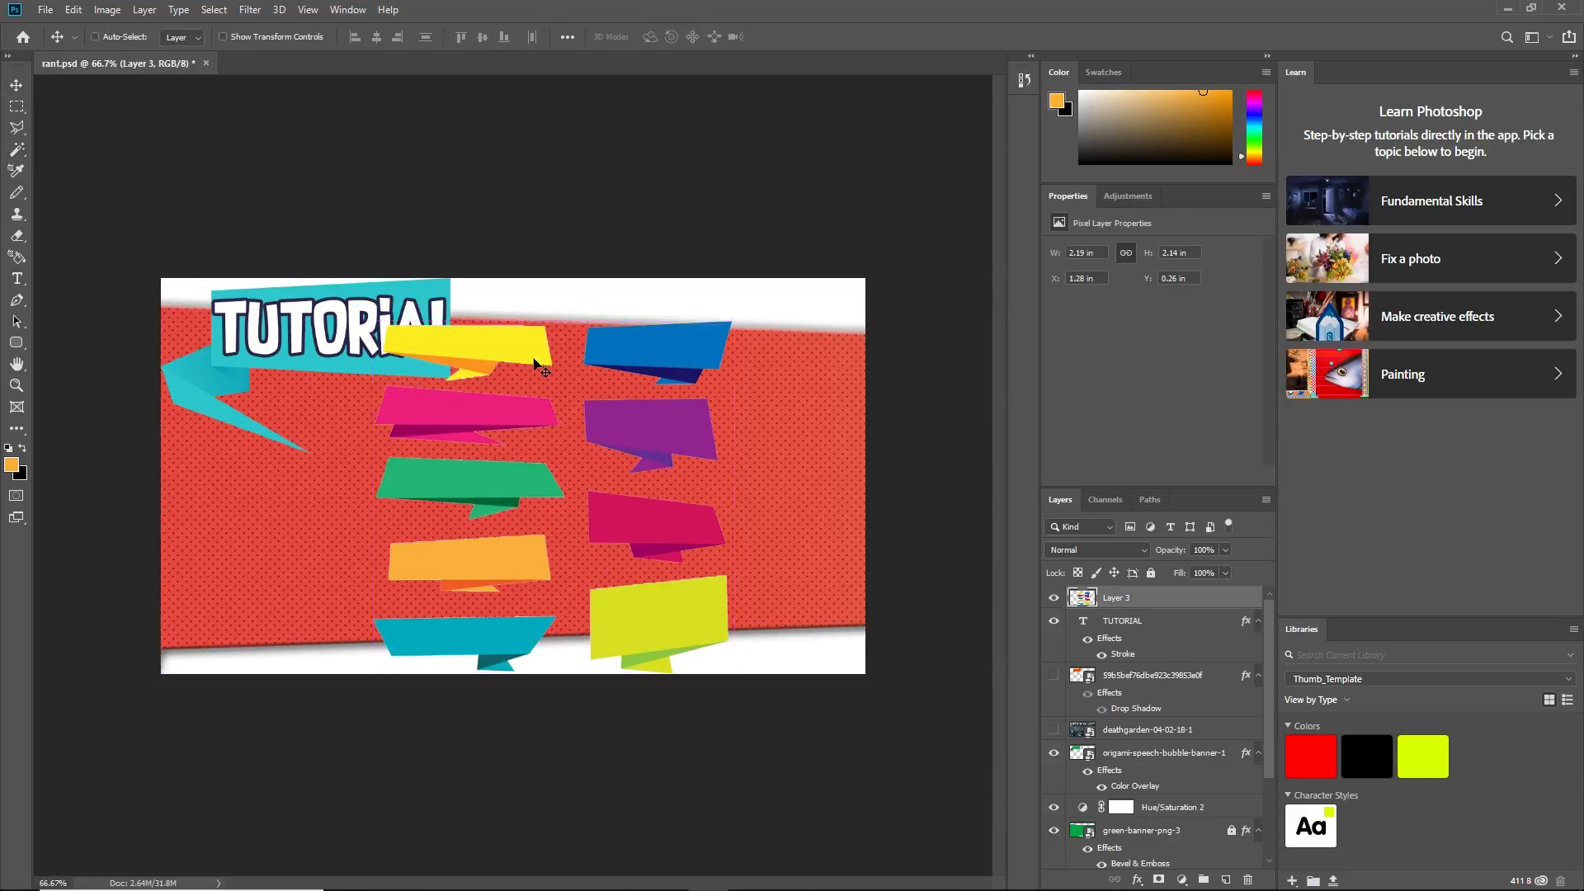
key(ctrl+t)
drag(375, 319, 124, 150)
drag(534, 284, 689, 480)
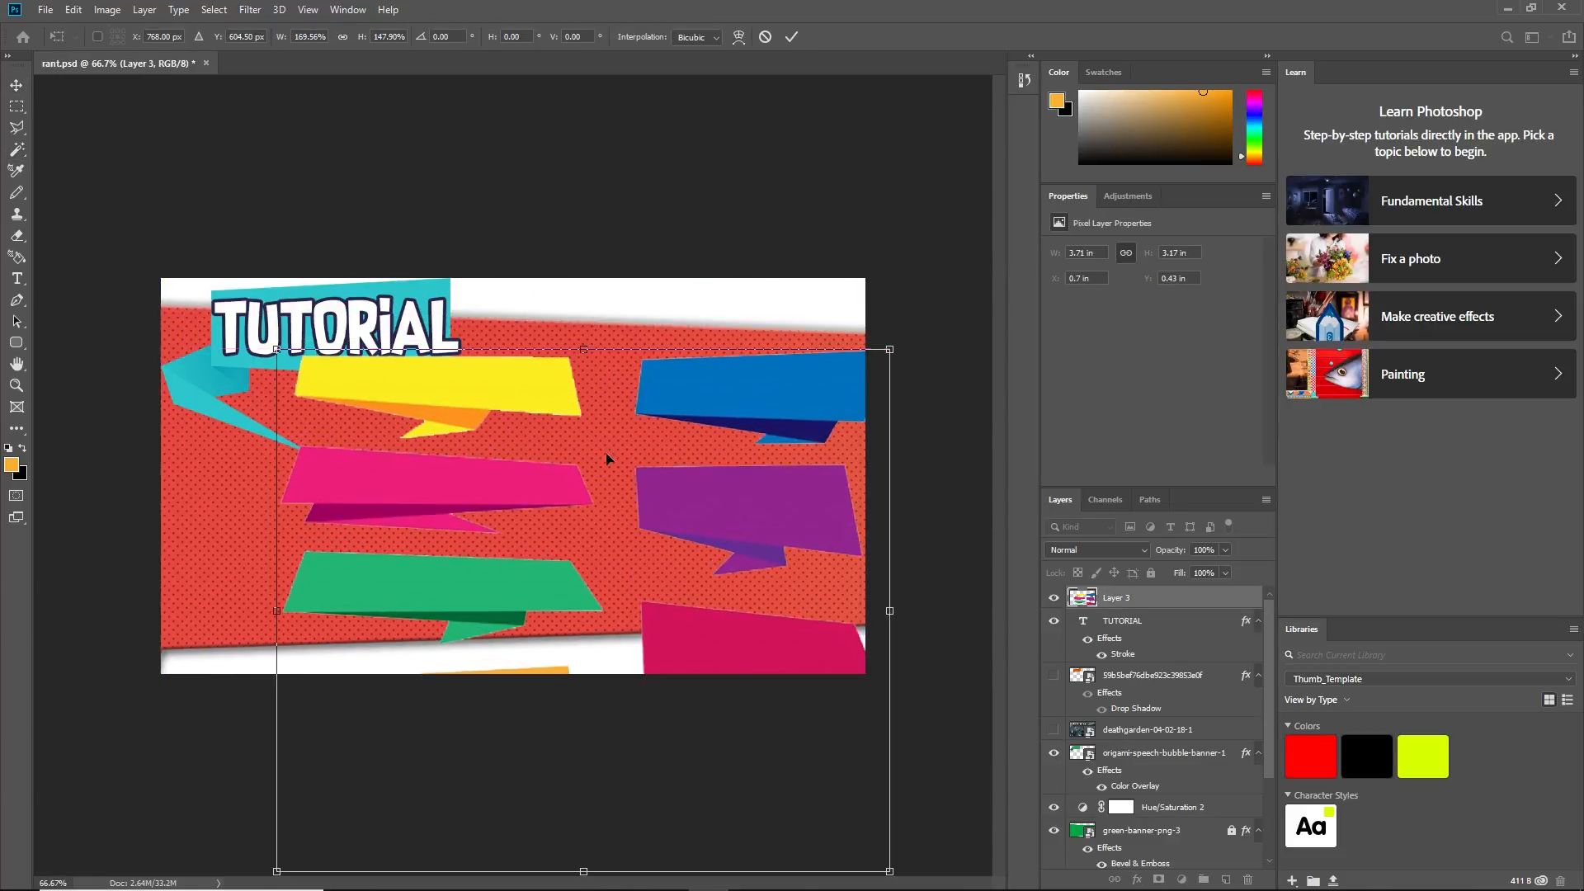
drag(278, 349, 192, 263)
key(Return)
Reposition the cut-out banners and scale them up again to about 4.96 × 4.33 in over the red background
drag(475, 317, 602, 429)
key(ctrl+t)
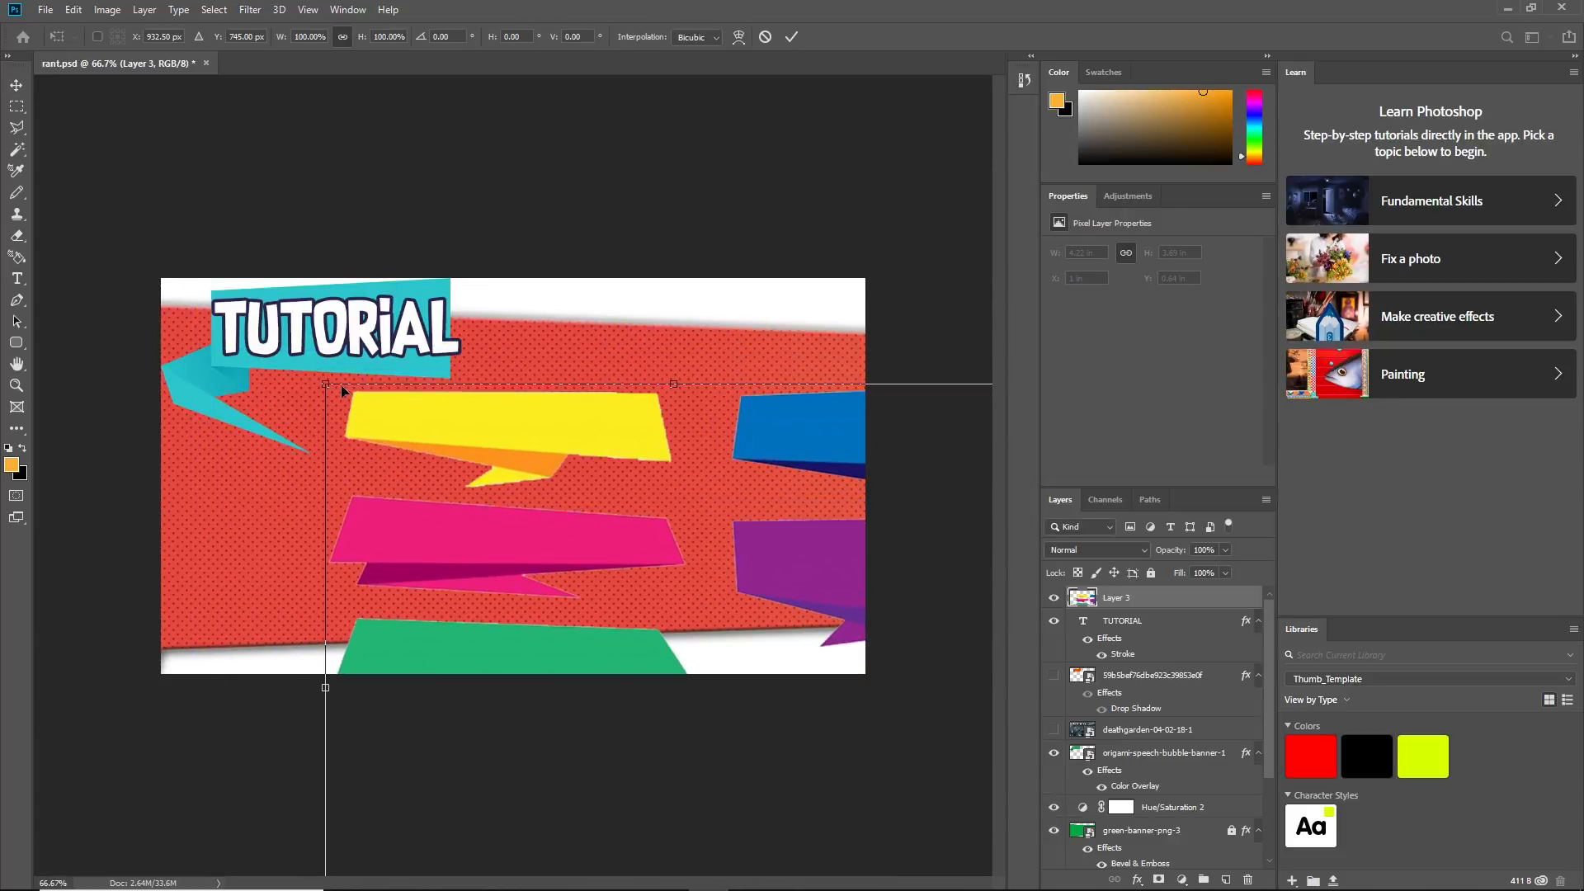
drag(326, 383, 201, 276)
key(Return)
mouse_move(501, 349)
mouse_down()
mouse_move(580, 478)
mouse_move(454, 350)
mouse_move(532, 462)
mouse_move(481, 367)
mouse_move(508, 368)
mouse_move(541, 410)
mouse_move(503, 353)
mouse_move(508, 373)
mouse_up()
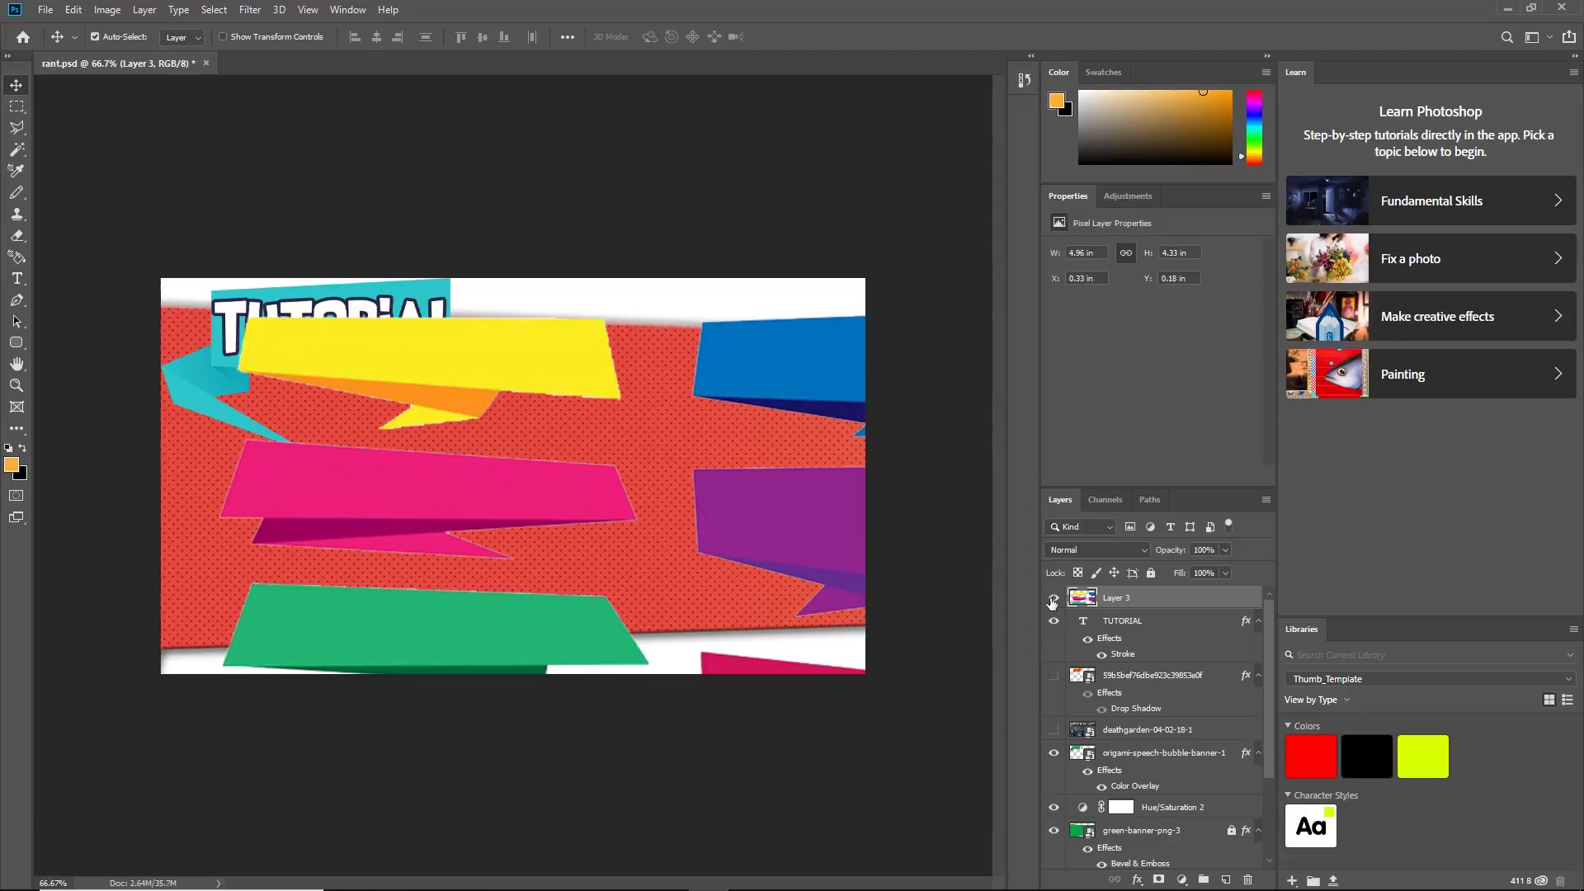
Hide and delete the cut-out banners layer above the TUTORIAL text
click(1052, 599)
right_click(1124, 596)
click(1177, 297)
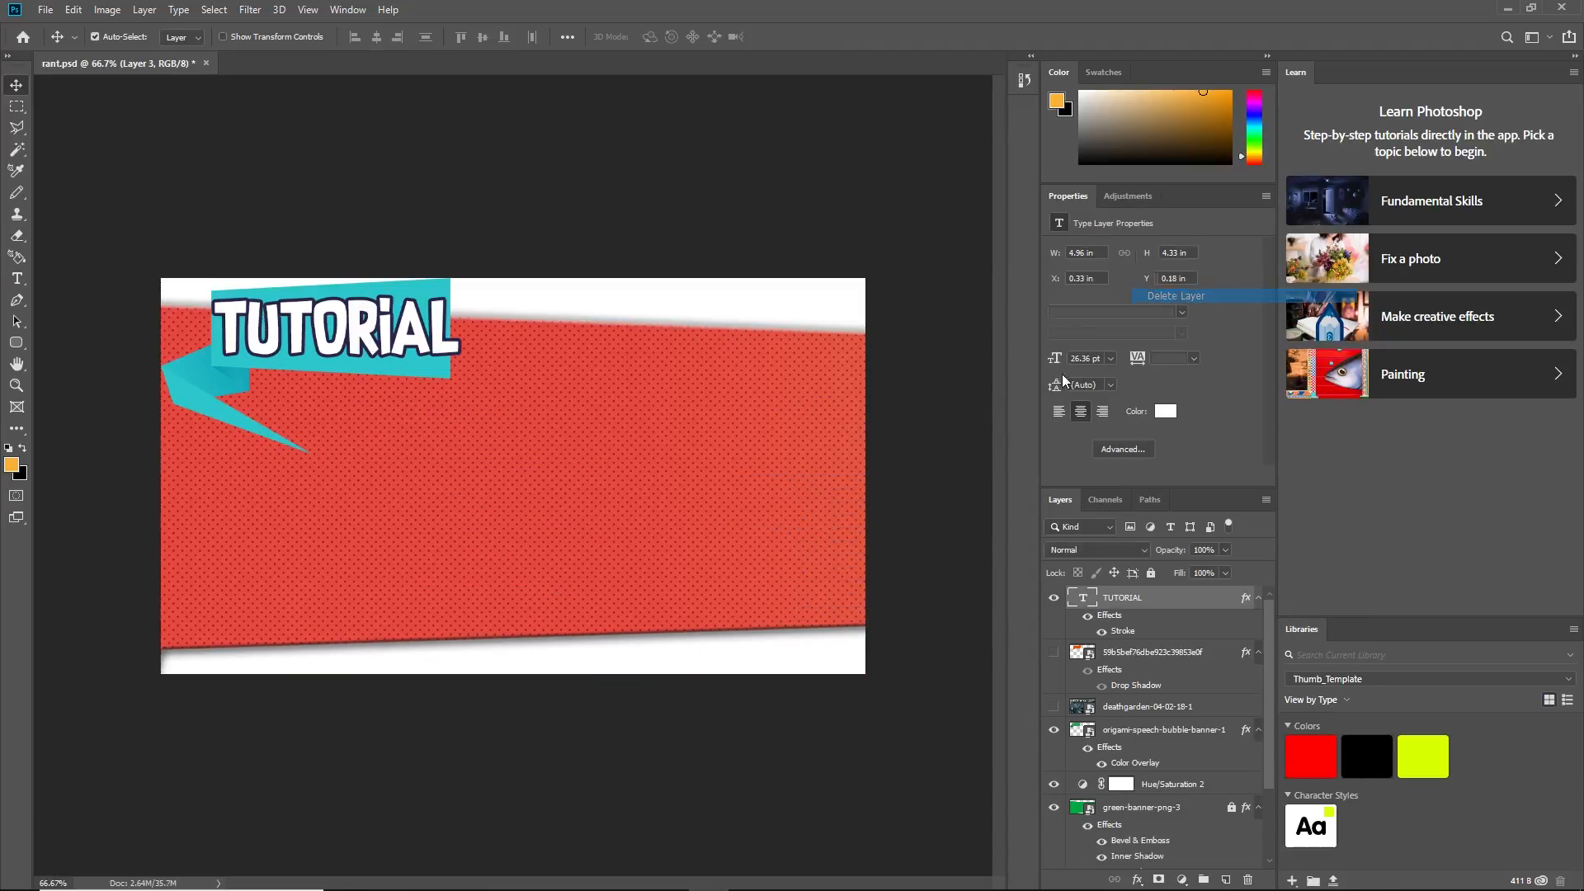
Return to the browser, close the Freepik page and examine the related "Set of paper banners" image in the Google Images results
click(628, 873)
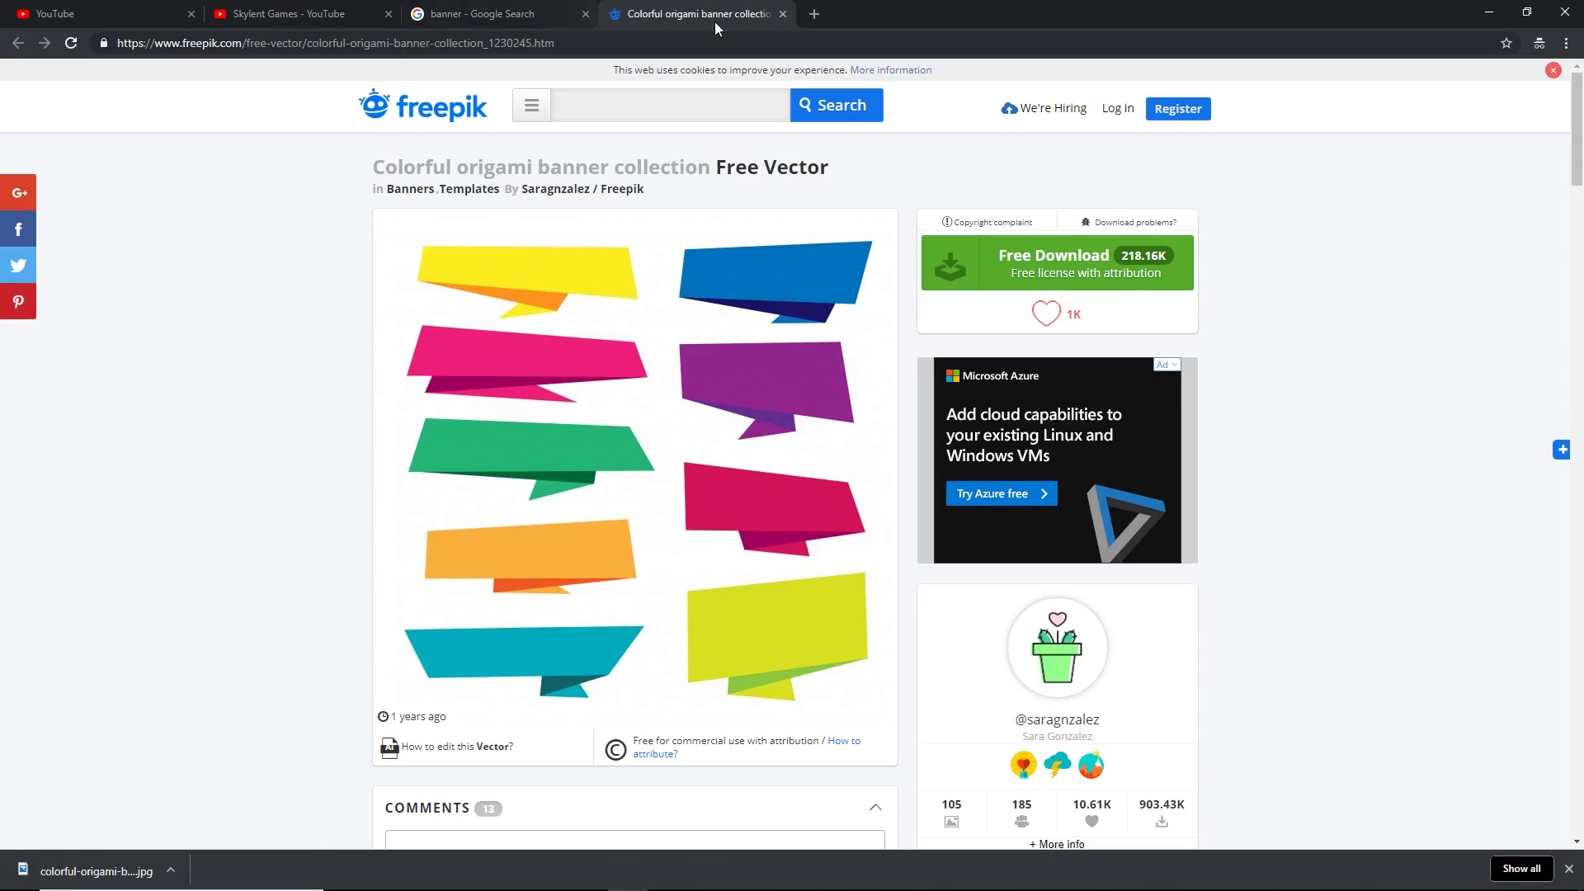
click(783, 14)
scroll(1235, 414, up, 3)
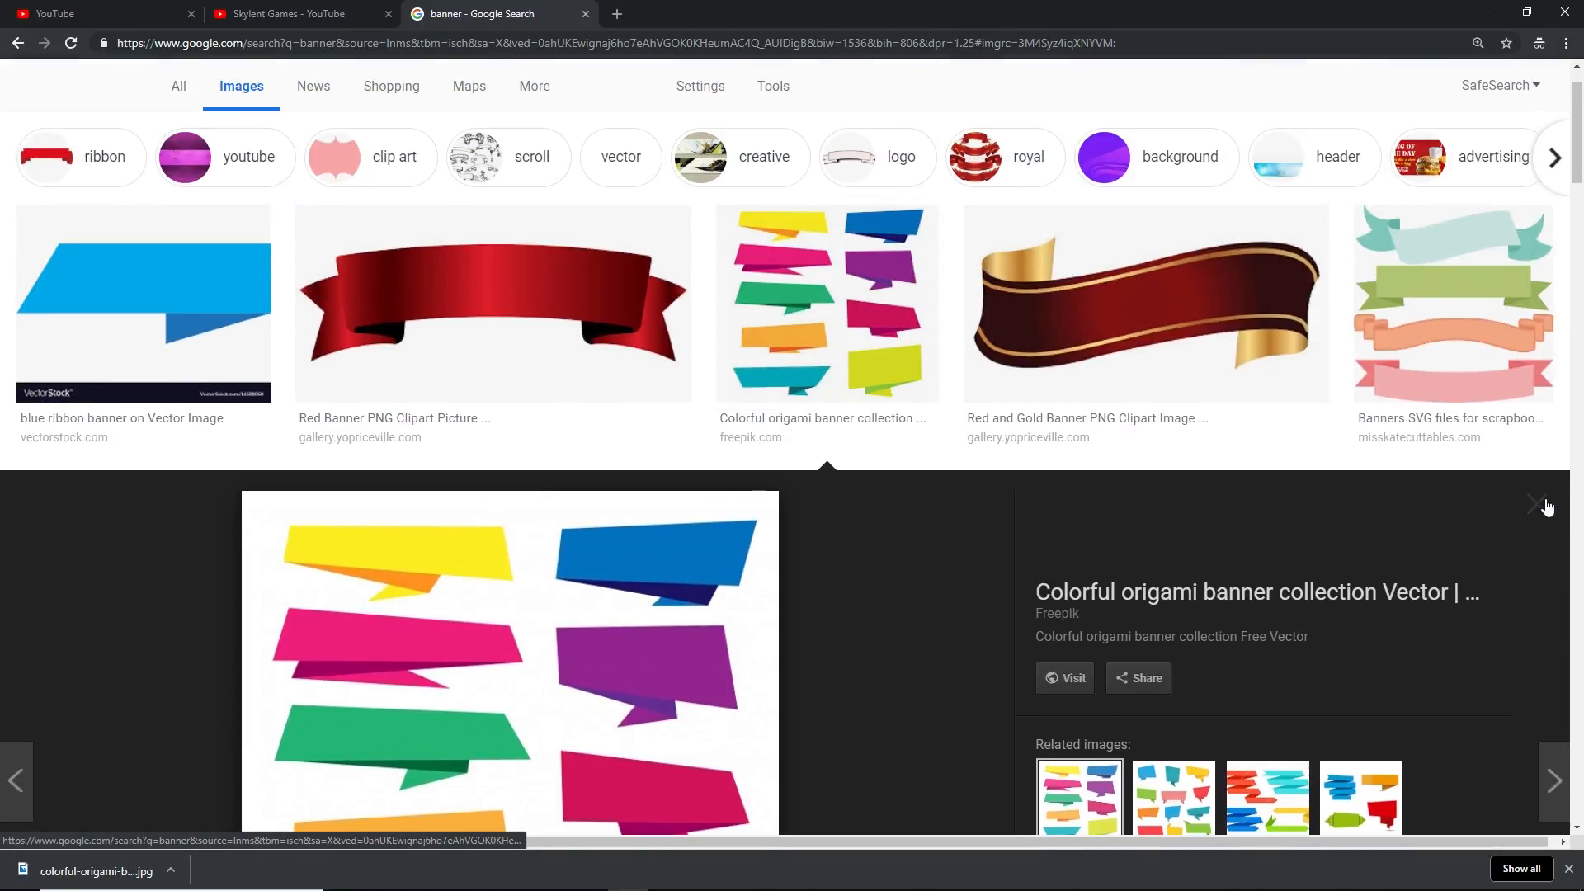
scroll(1078, 505, down, 4)
click(1174, 397)
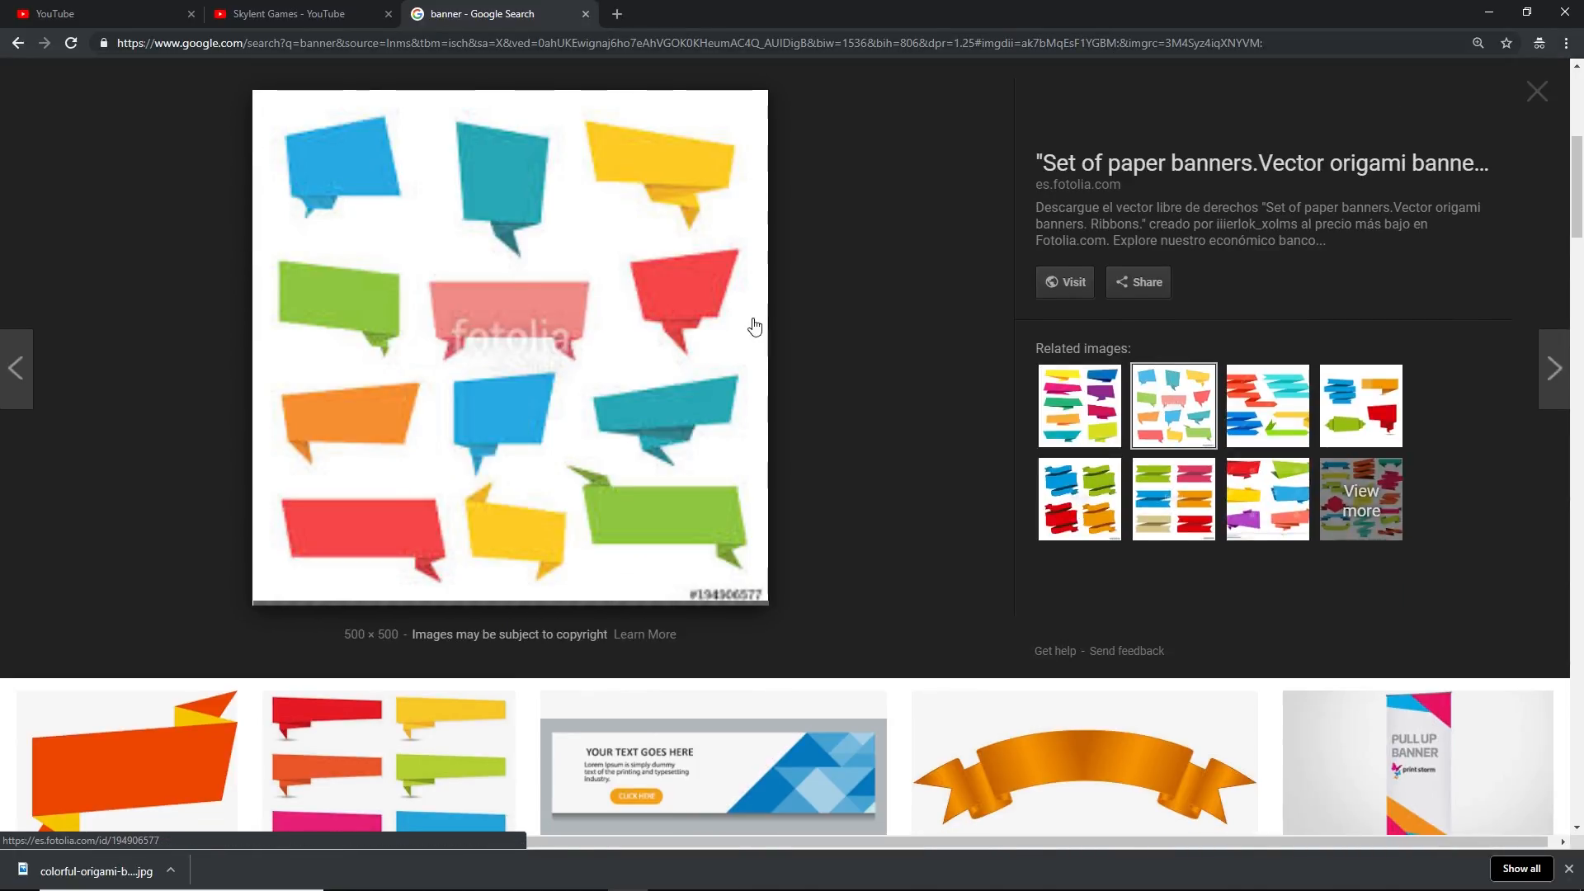
scroll(660, 355, up, 1)
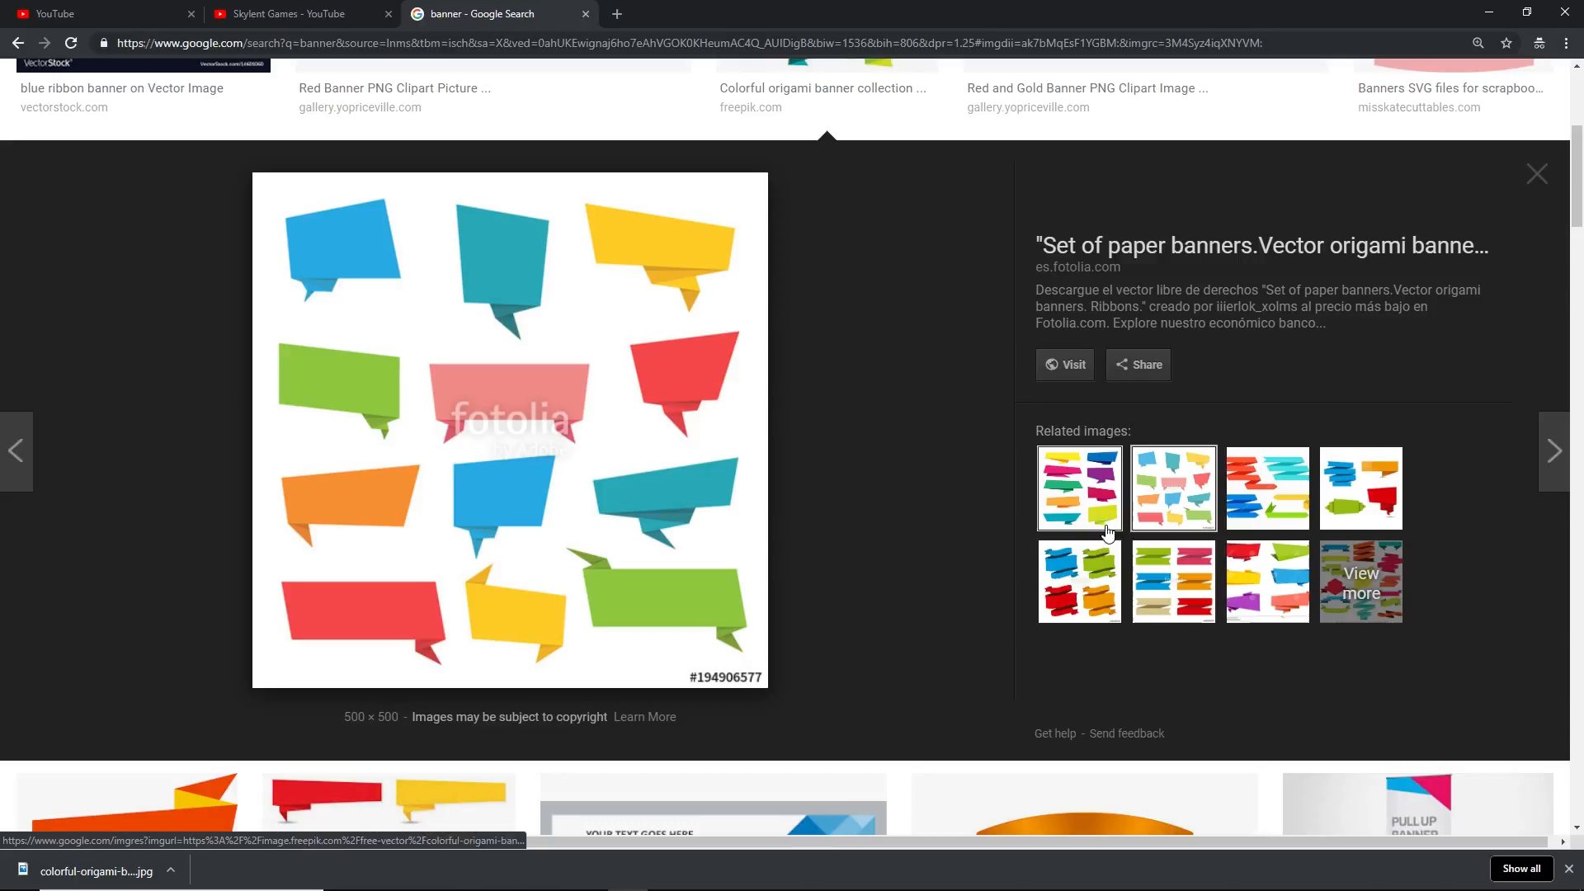
click(1080, 489)
click(1164, 478)
scroll(1163, 495, up, 1)
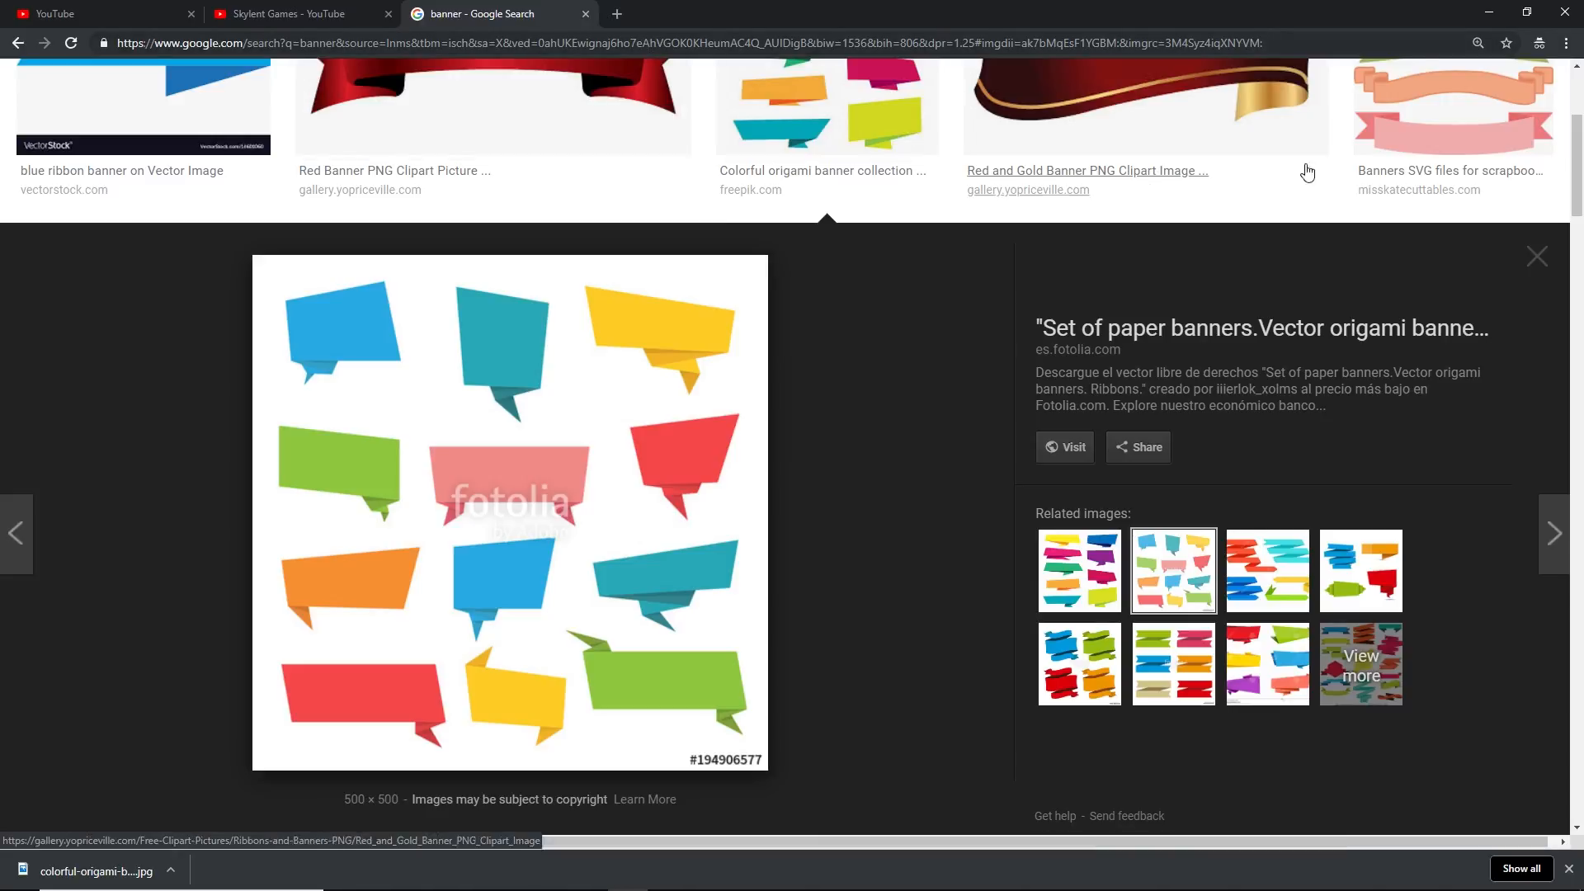
Minimize the incognito browser window and reopen the recently closed New Tab page in a regular Chrome window
click(1477, 13)
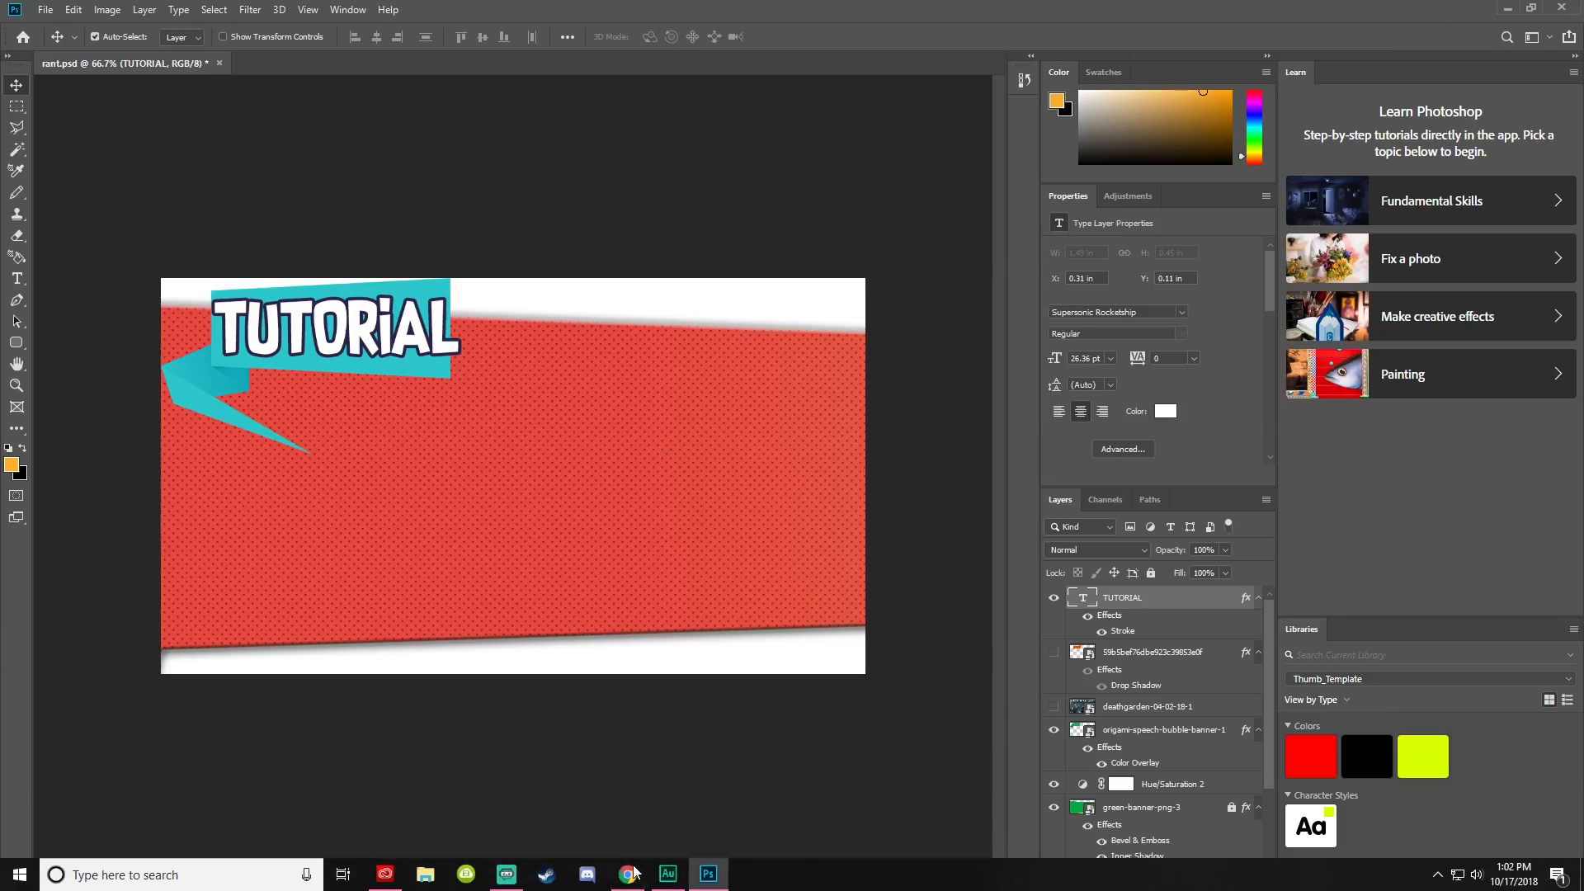
click(628, 879)
right_click(629, 883)
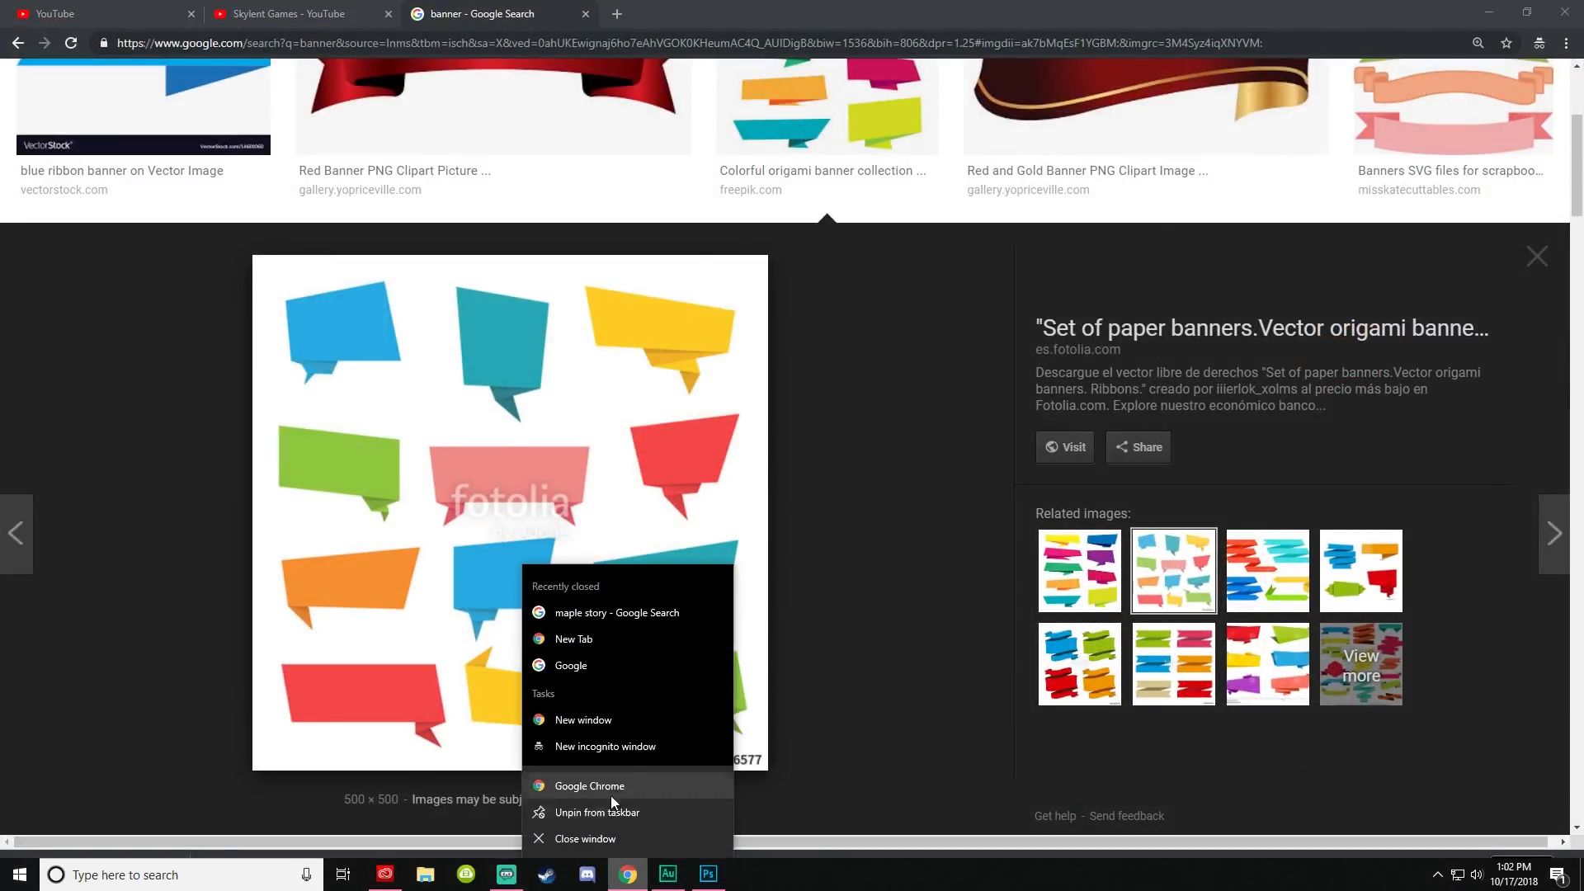
click(592, 644)
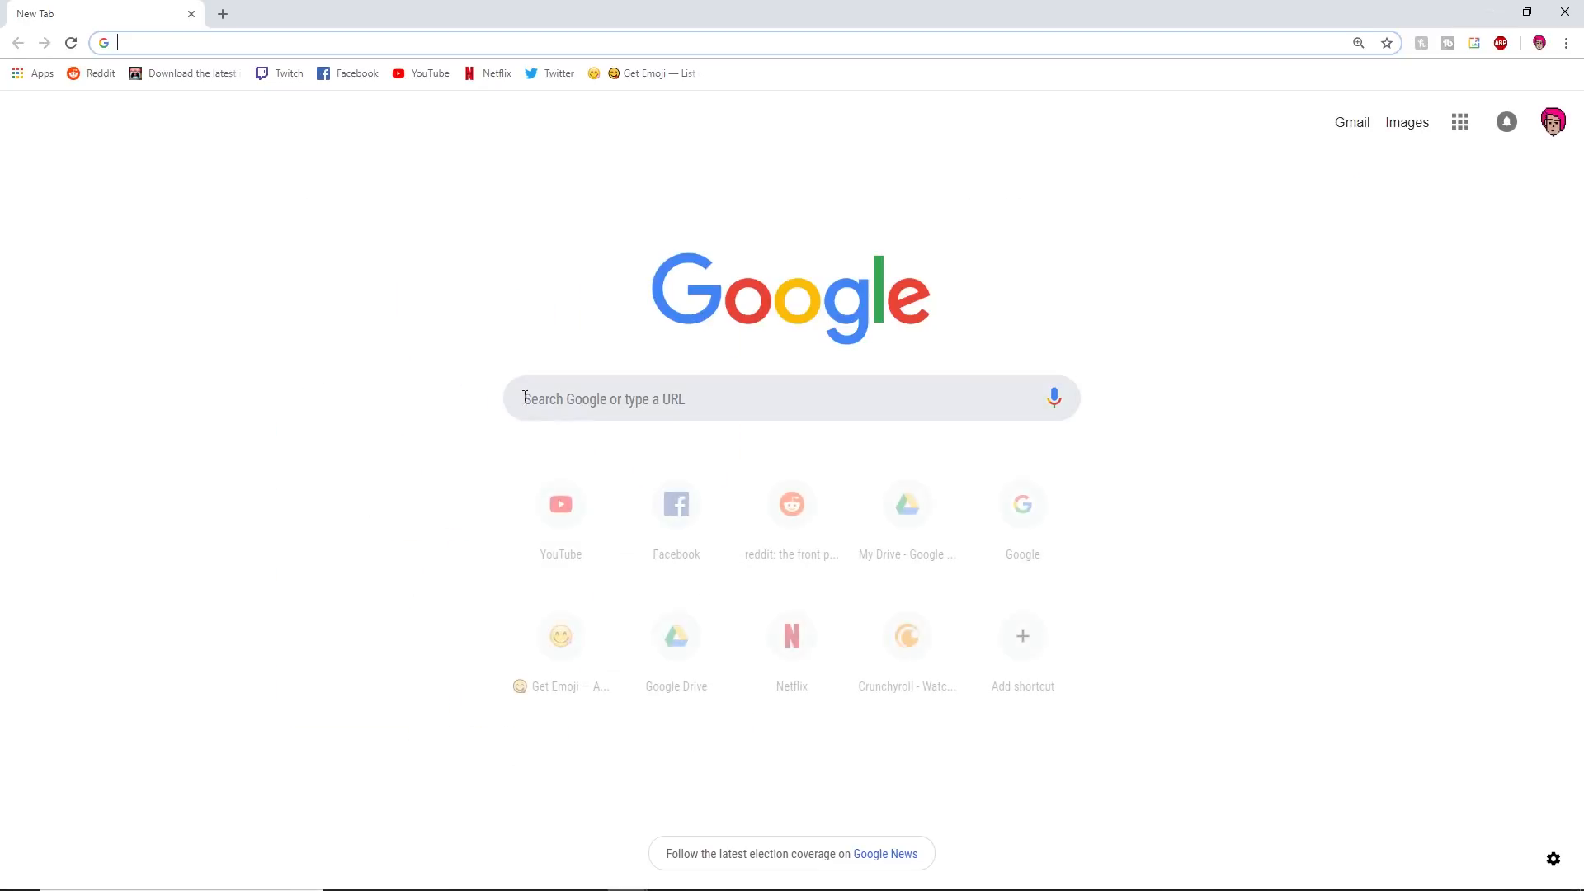
Search Google Images for "banner" and look through the results
text(banner)
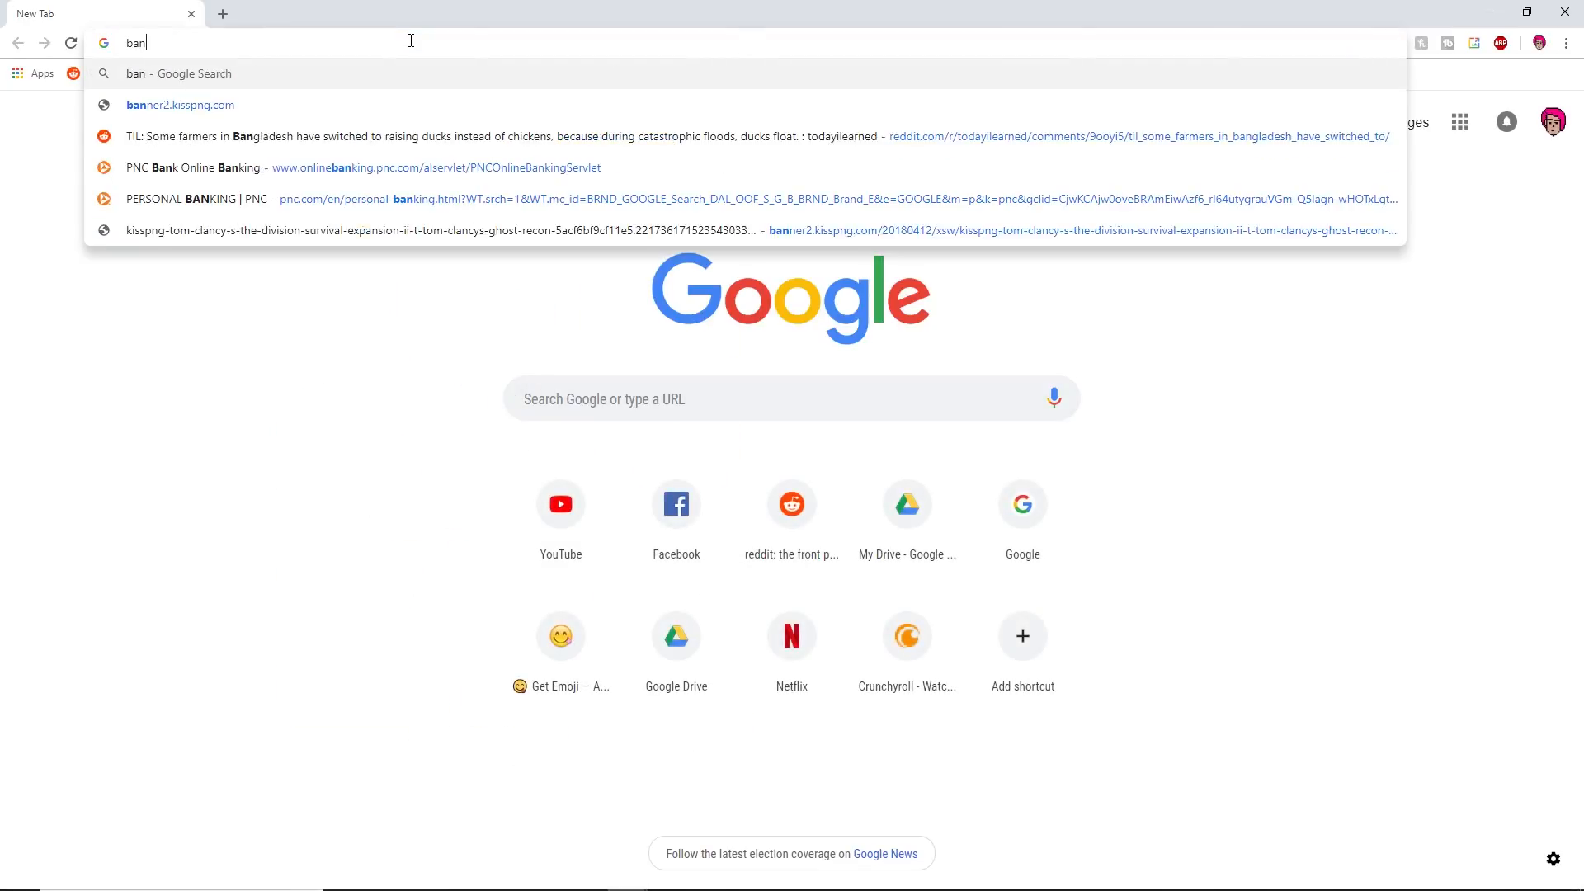
key(Return)
click(260, 175)
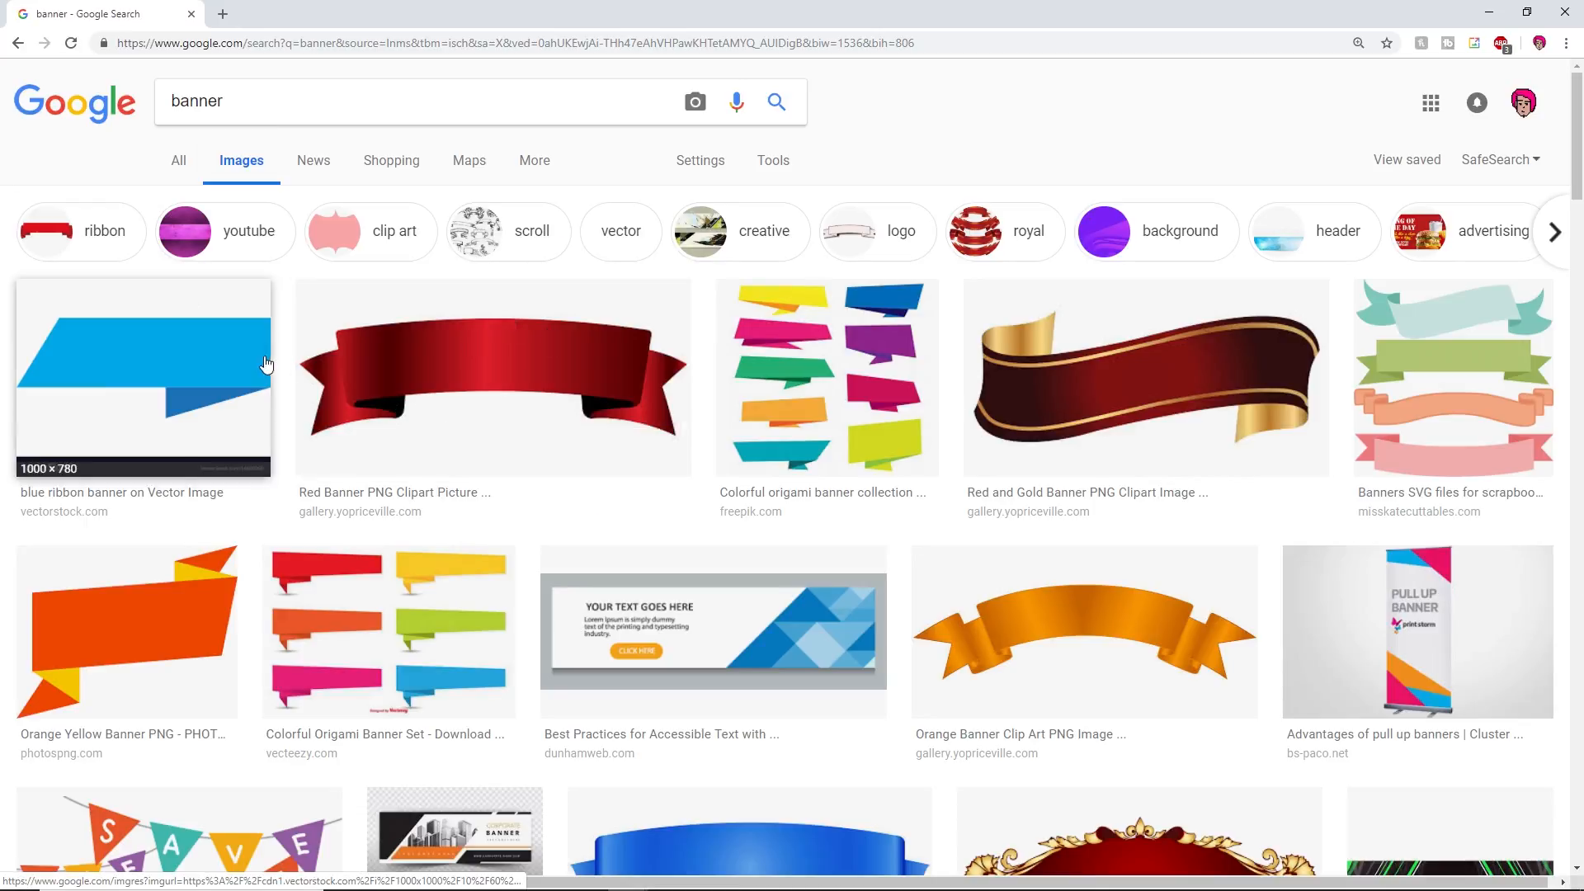
scroll(697, 424, down, 5)
scroll(726, 404, up, 5)
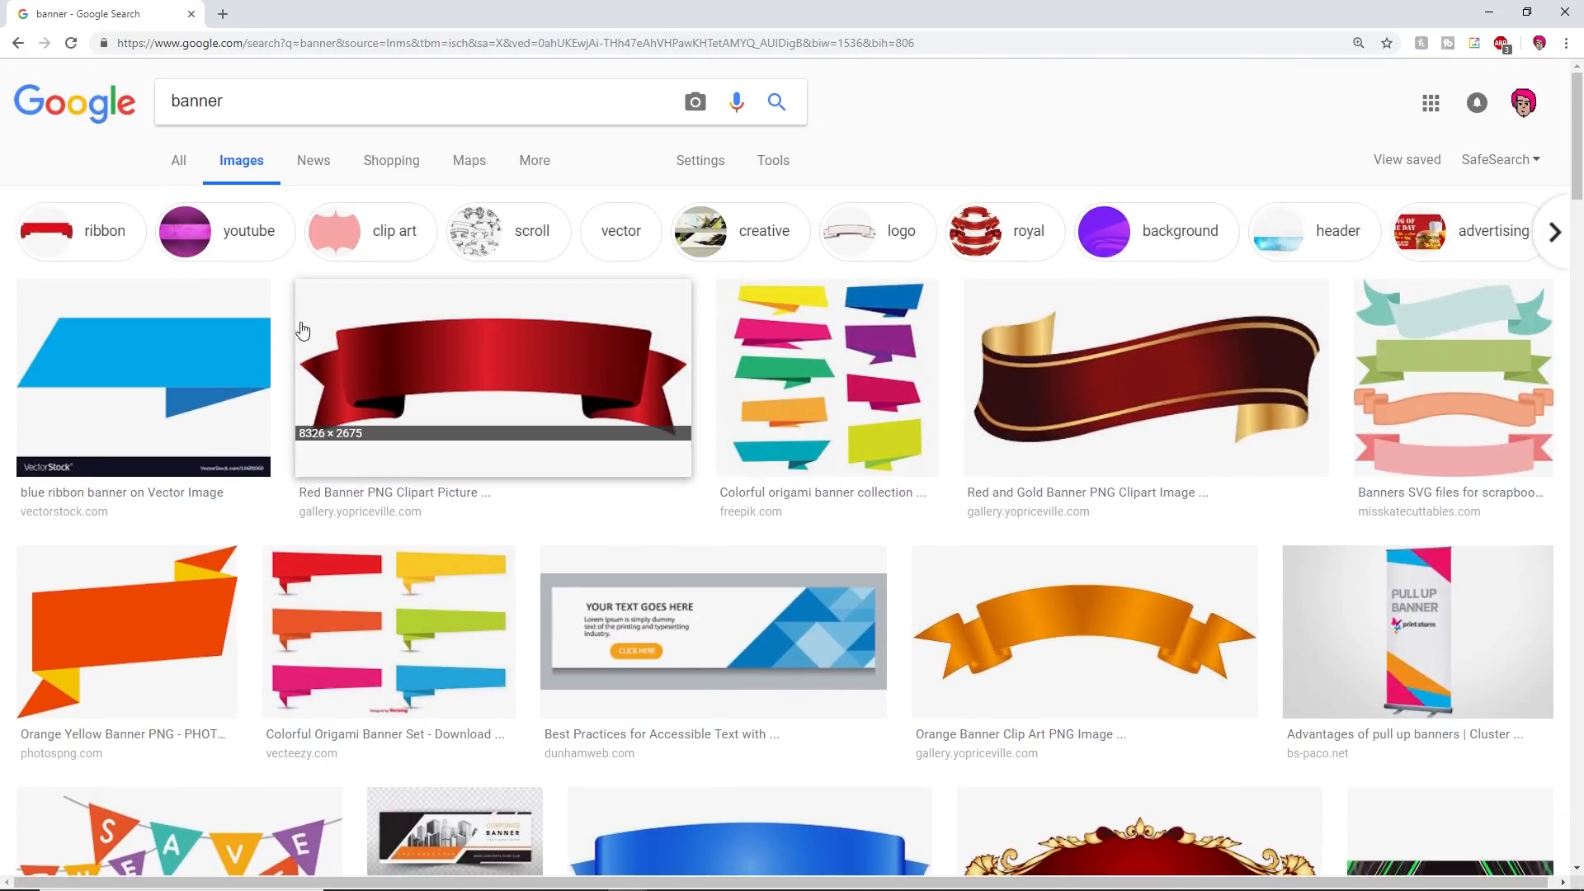
Open the VectorStock blue ribbon banner image at full size and save it to the Desktop as a JPEG
click(266, 365)
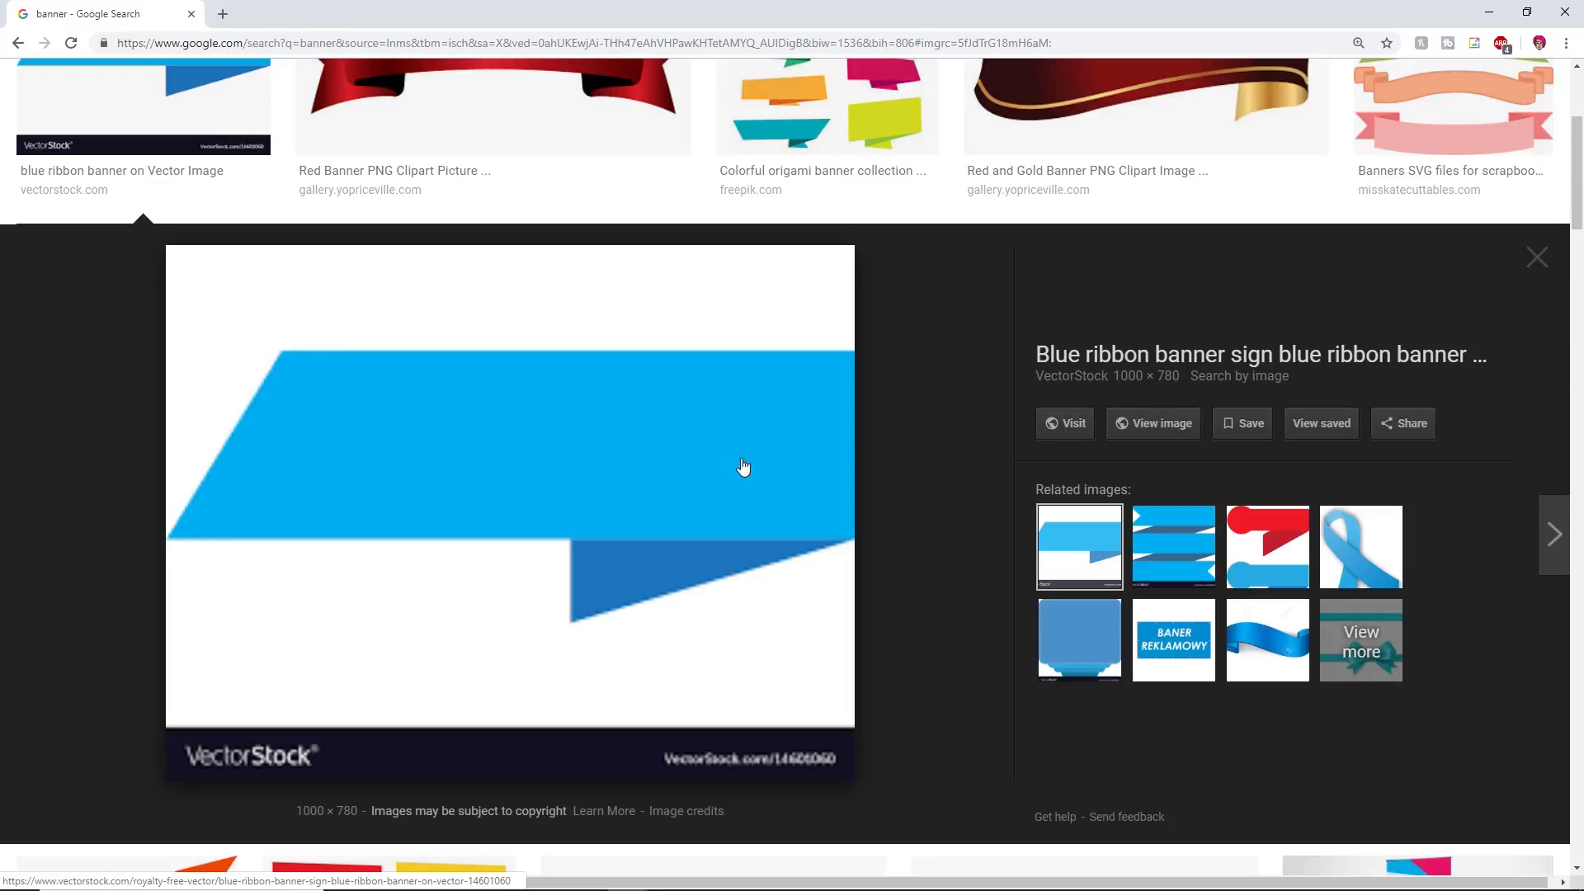
click(1148, 423)
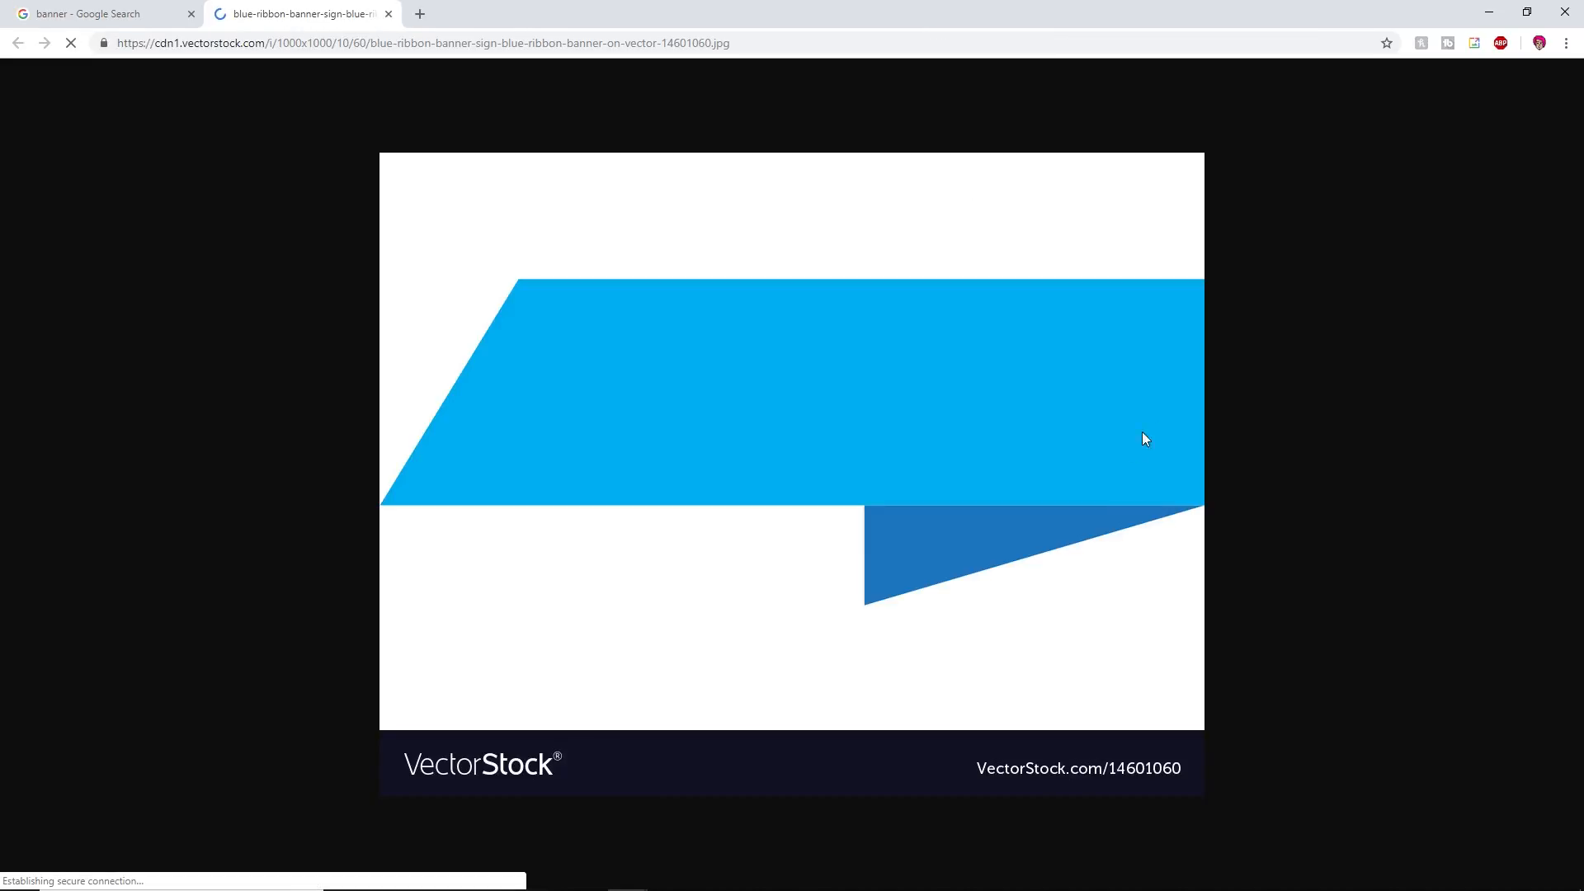
right_click(764, 408)
click(809, 409)
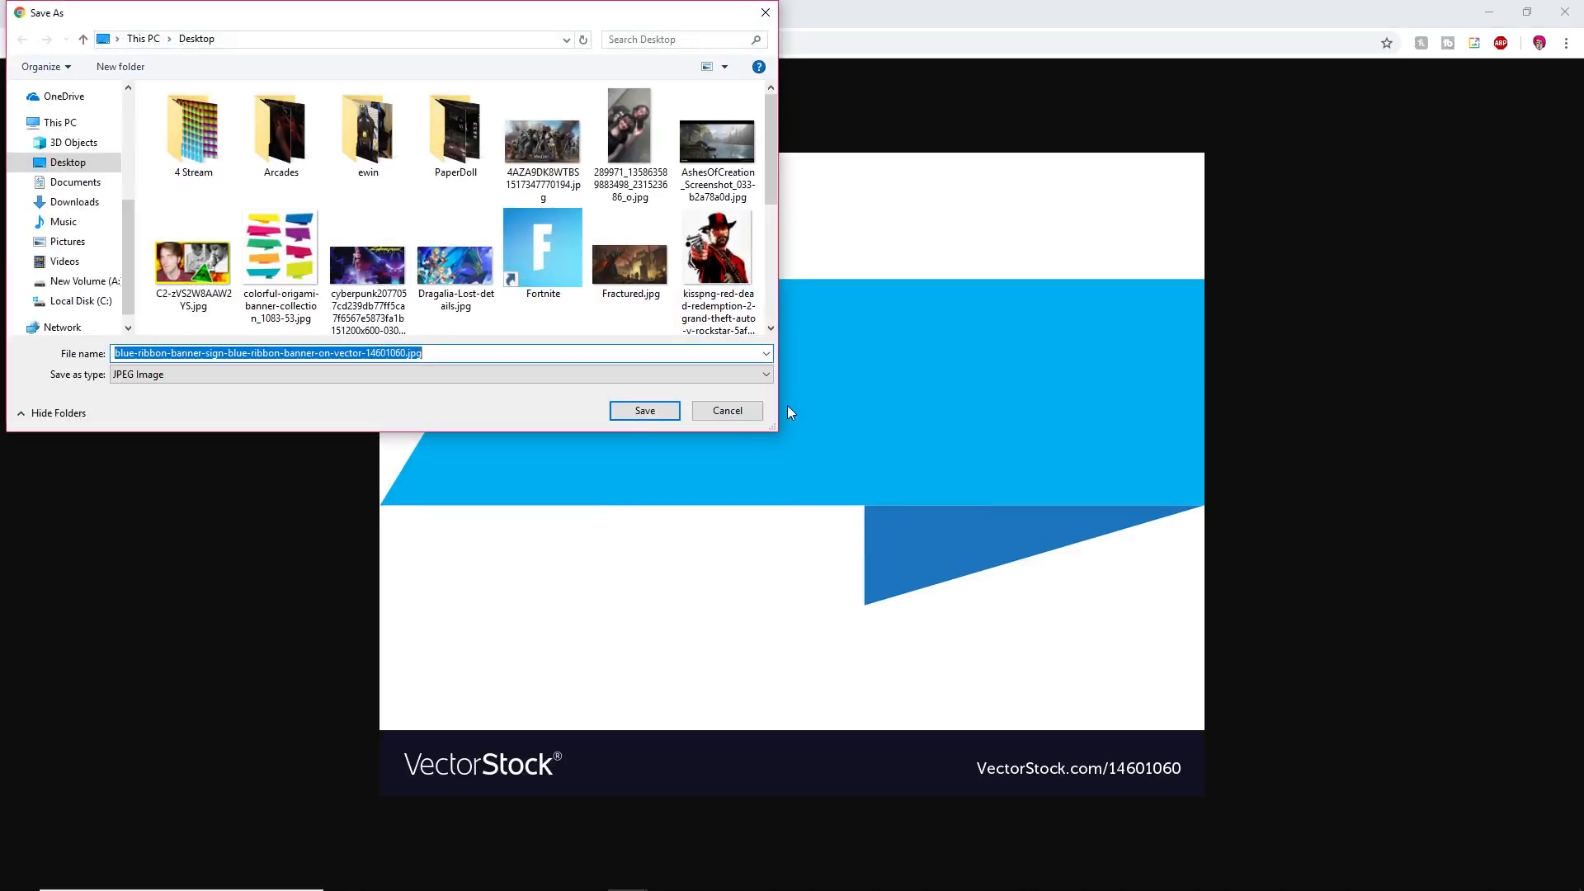
Place the saved blue ribbon banner image into rant.psd above the TUTORIAL text
drag(102, 871, 502, 516)
drag(570, 449, 518, 417)
key(Return)
Select the white areas around the blue banner with the Magic Wand, invert the selection and copy the banner to a new layer
click(17, 150)
click(365, 505)
shift+click(259, 357)
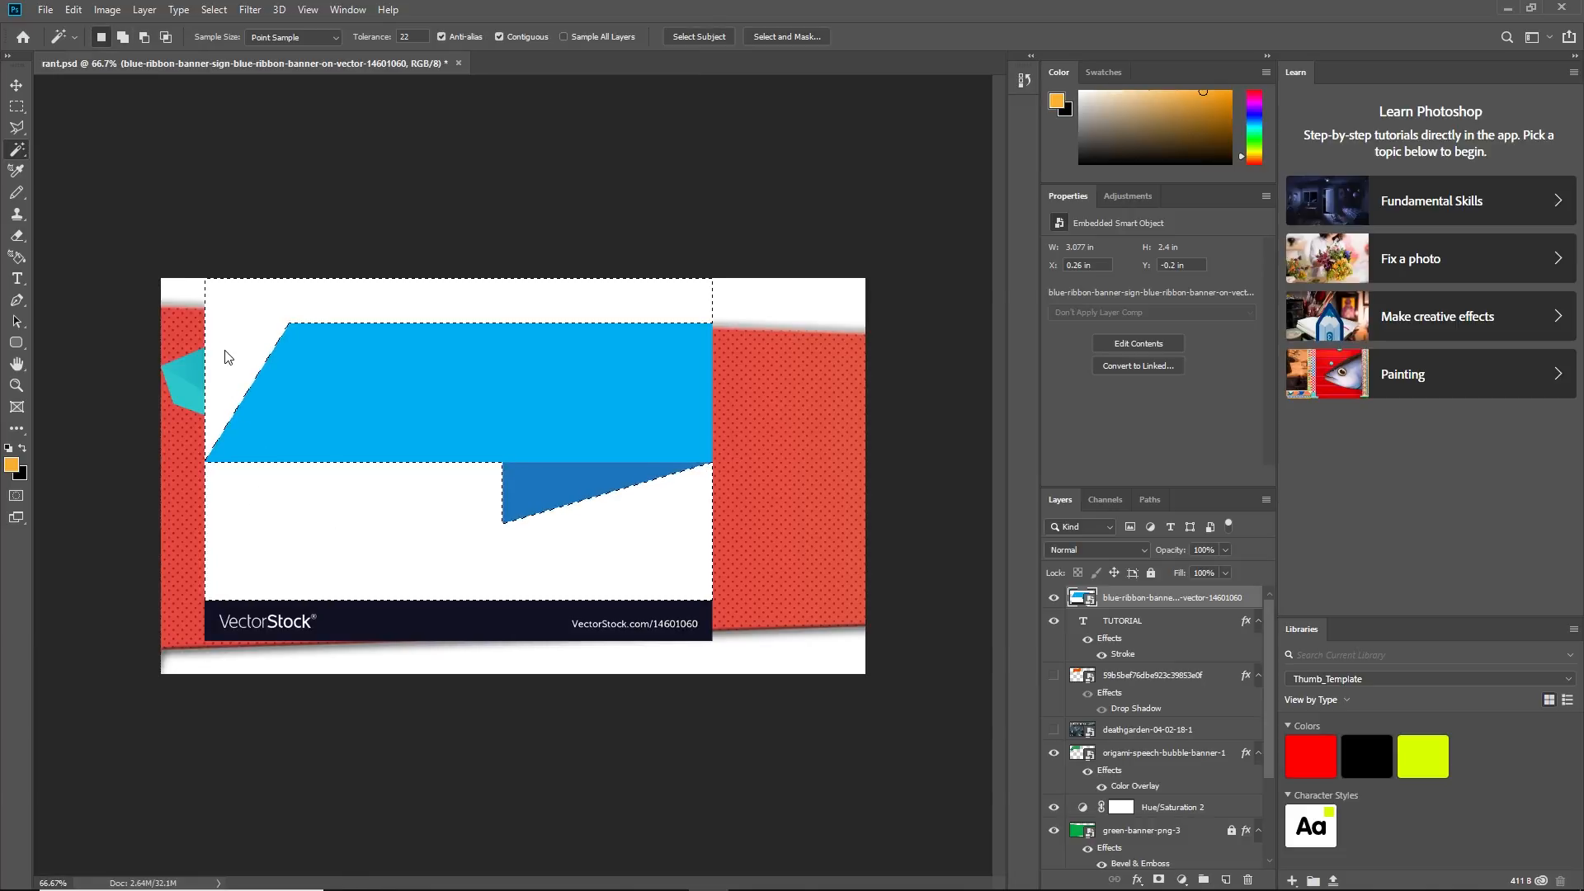
right_click(330, 513)
click(378, 731)
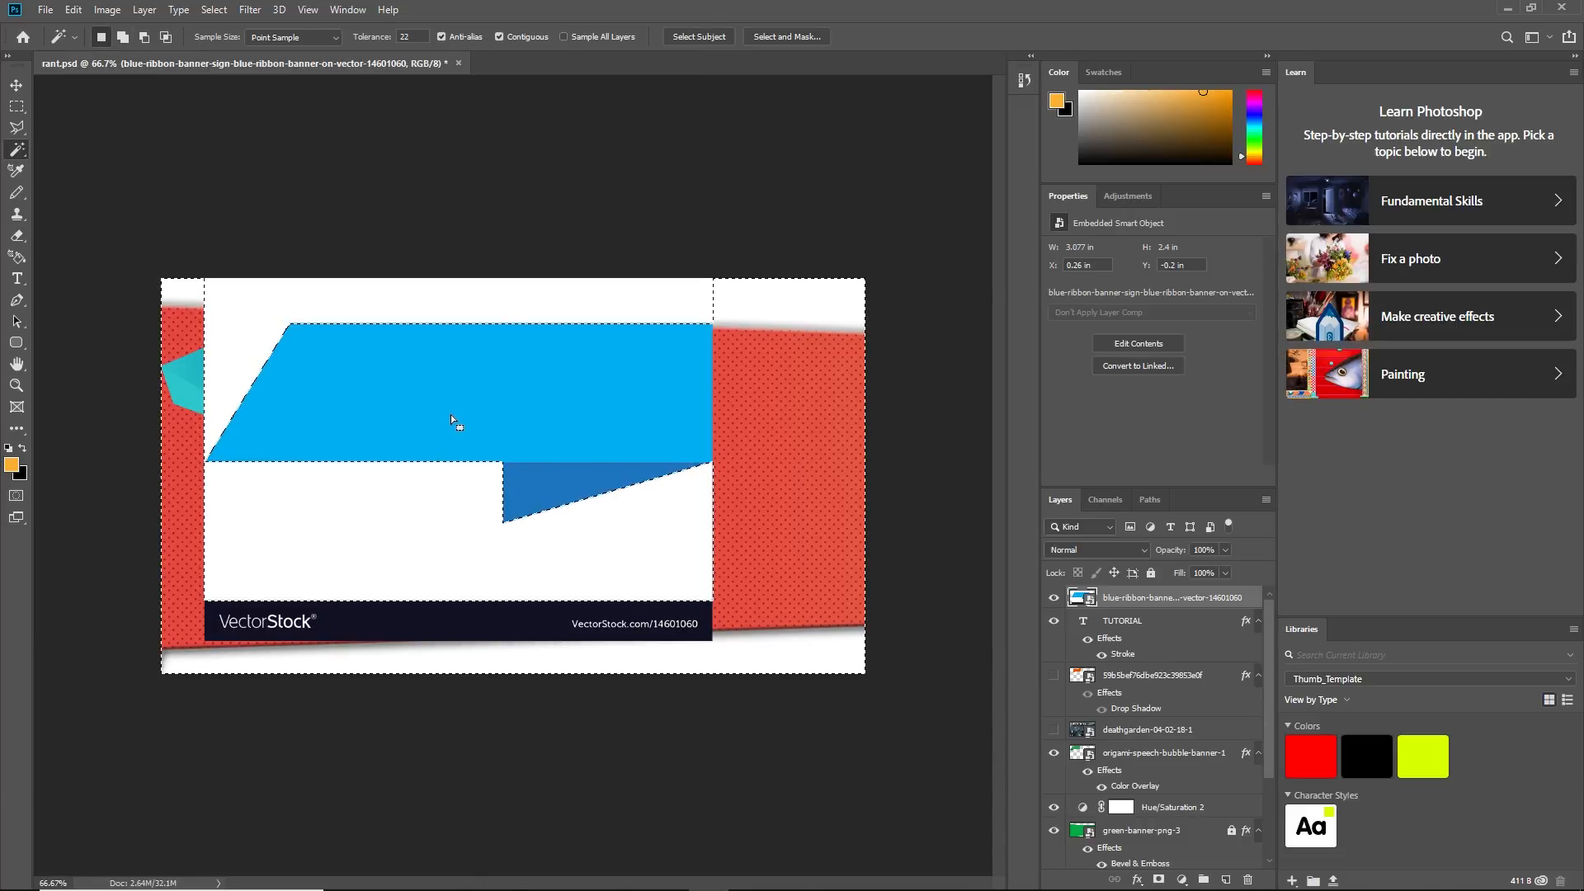
right_click(451, 415)
click(502, 722)
Delete the original blue-ribbon-banner image layer, keeping the cut-out layer above it
click(1053, 619)
click(1053, 618)
right_click(1130, 627)
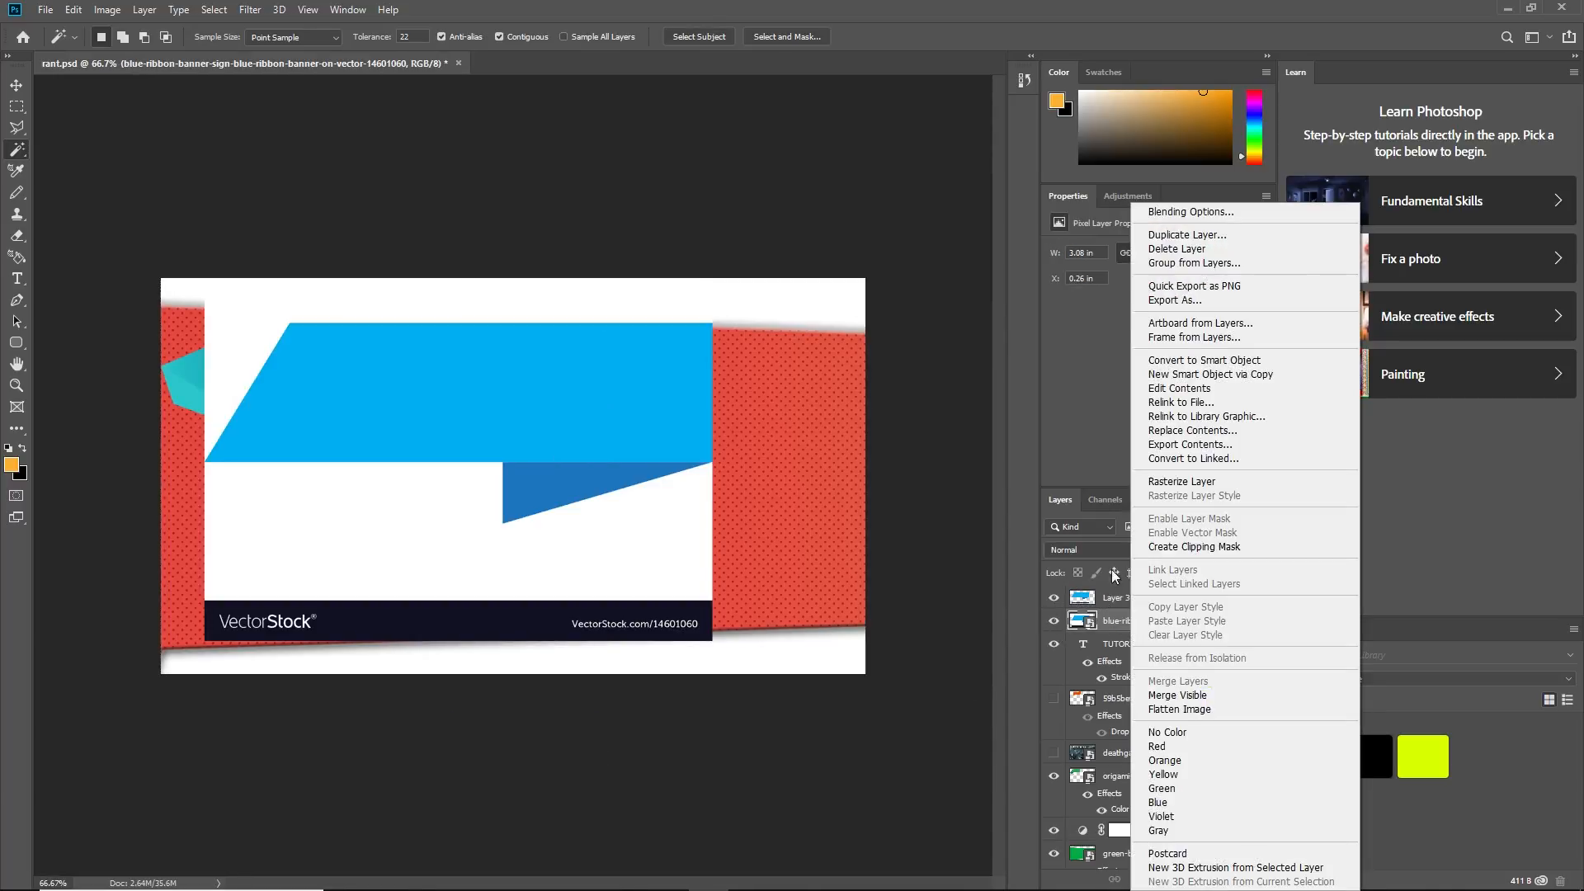
click(1225, 250)
Marquee-select the dark VectorStock strip on Layer 3, cut it to its own layer and delete that layer
click(18, 107)
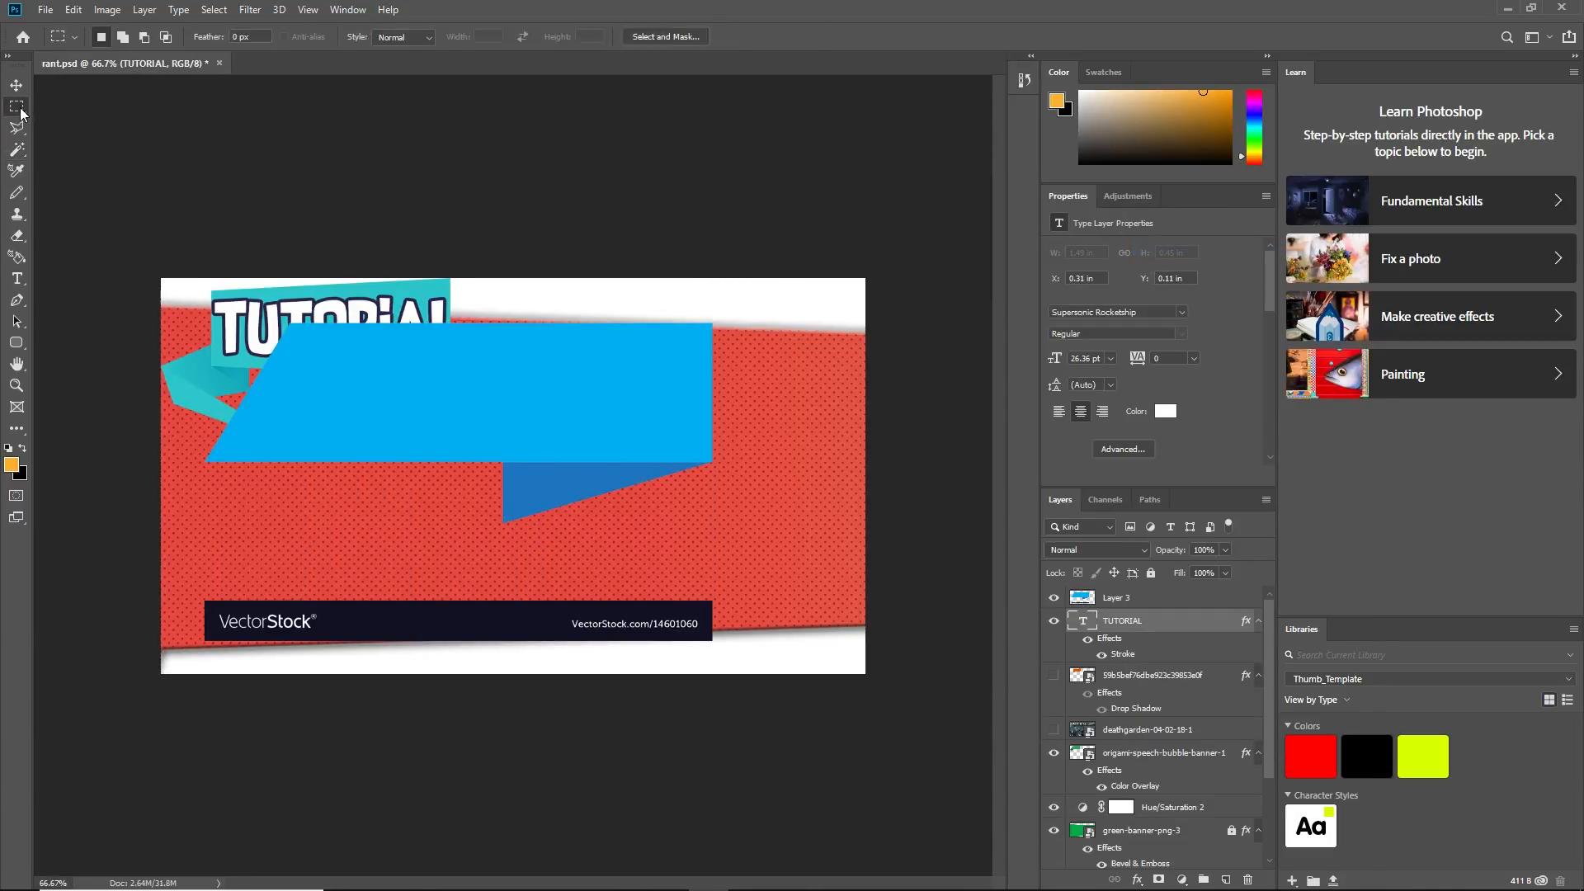
drag(191, 585, 730, 670)
right_click(586, 609)
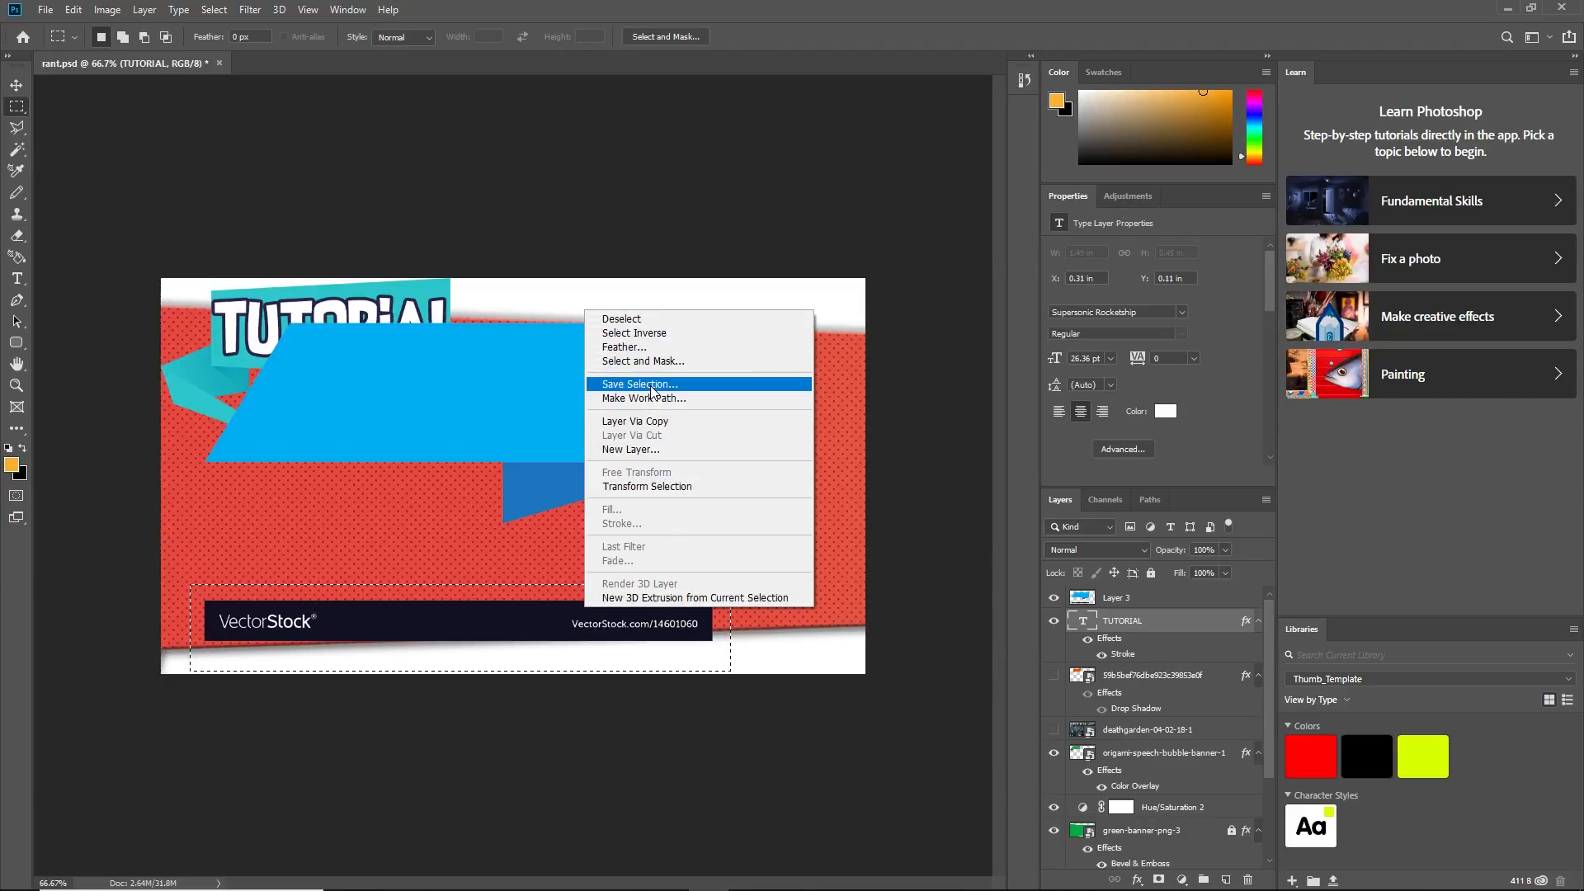
click(1130, 600)
click(1130, 600)
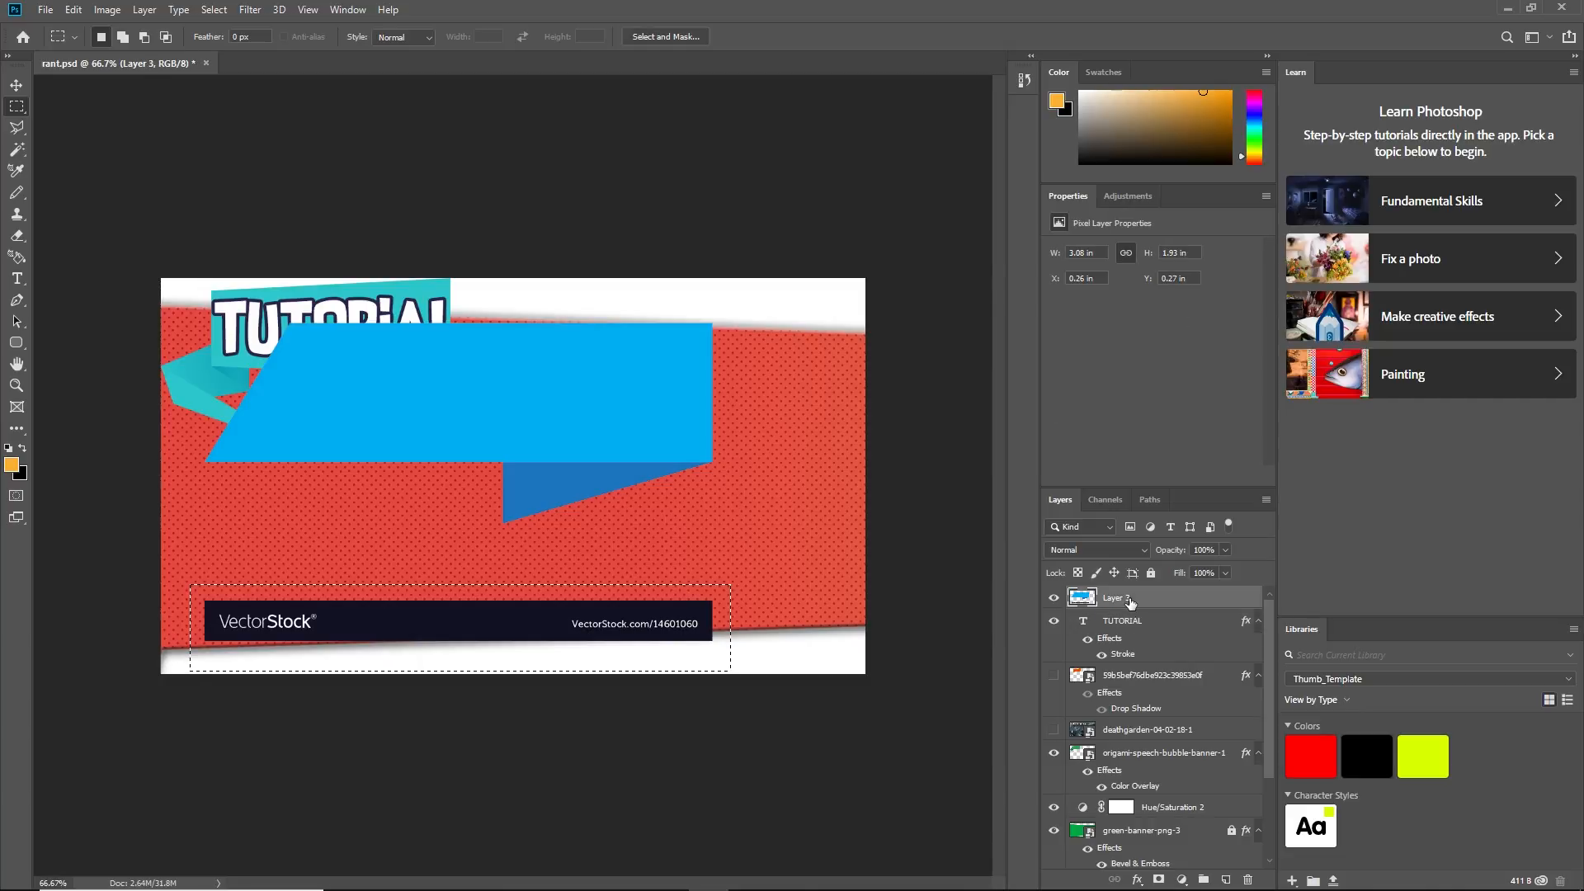
right_click(565, 607)
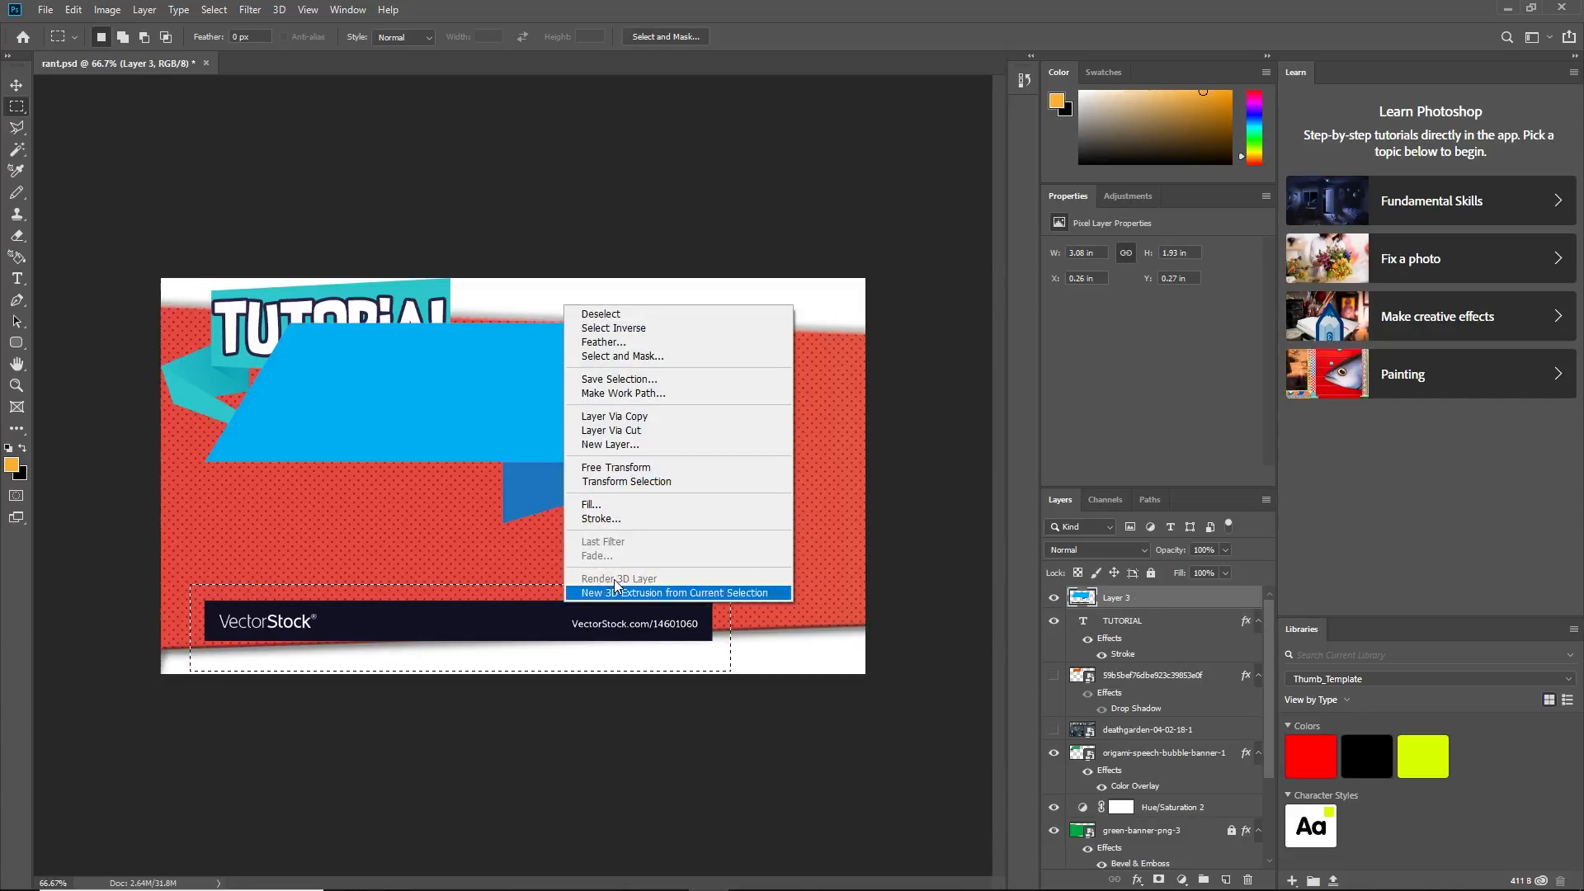
click(633, 437)
right_click(1111, 609)
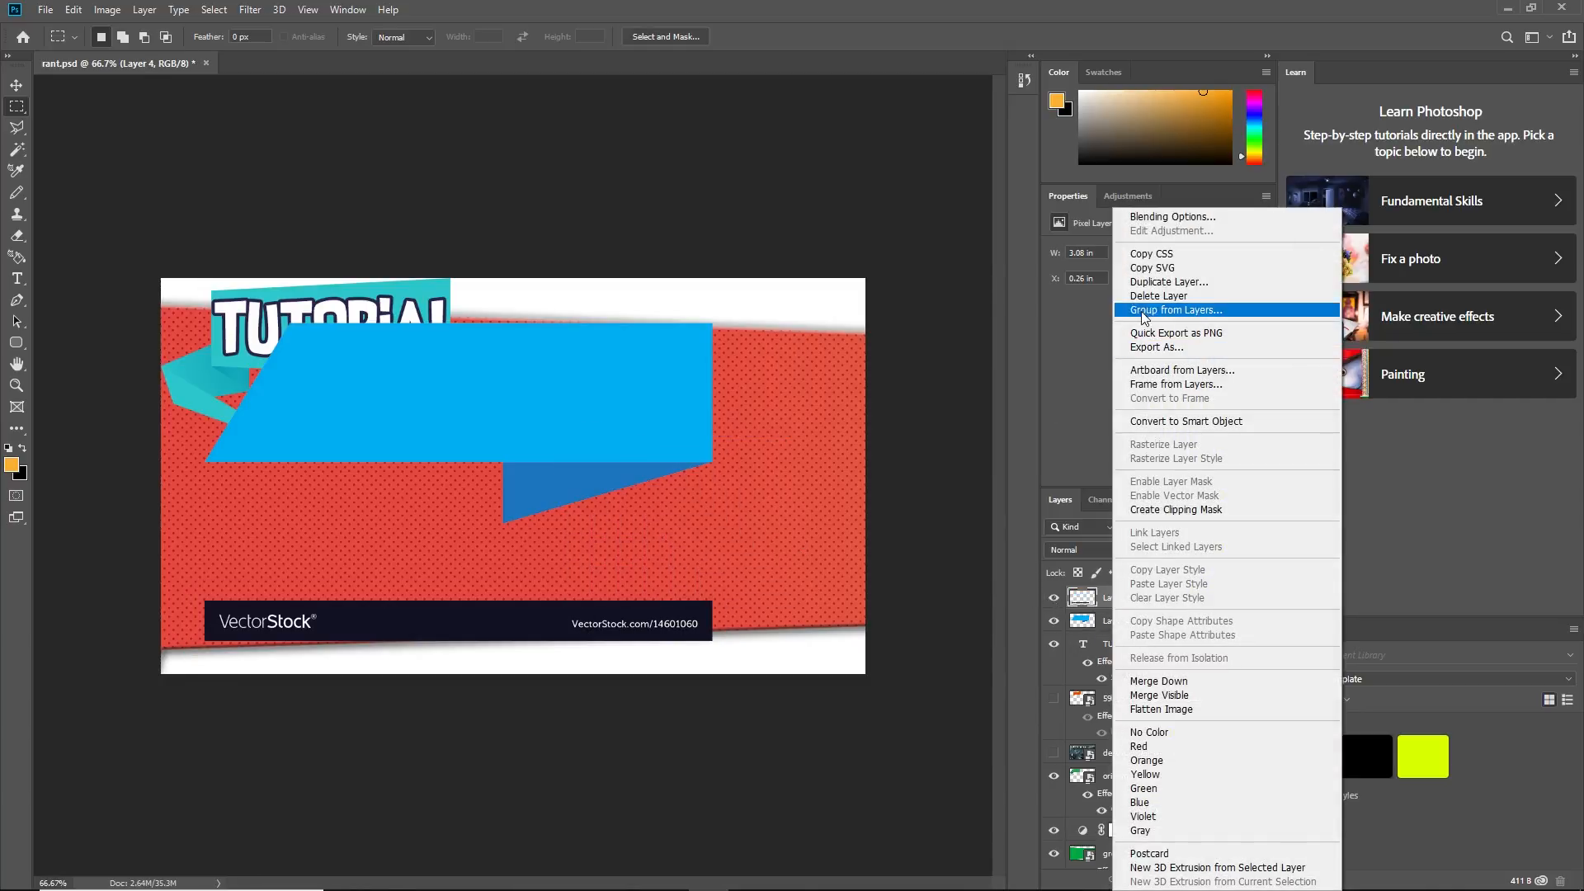
click(1134, 309)
Scale the blue banner down with Free Transform to about 1.47 × 0.63 in
click(14, 82)
drag(594, 382, 569, 391)
key(ctrl+t)
drag(686, 326, 450, 419)
drag(383, 472, 423, 301)
drag(346, 354, 594, 505)
key(Return)
Place the blue banner behind the TUTORIAL text and scale the text down to about 21.88 pt
drag(1179, 626, 1179, 592)
drag(528, 477, 379, 311)
key(ctrl+t)
key(Return)
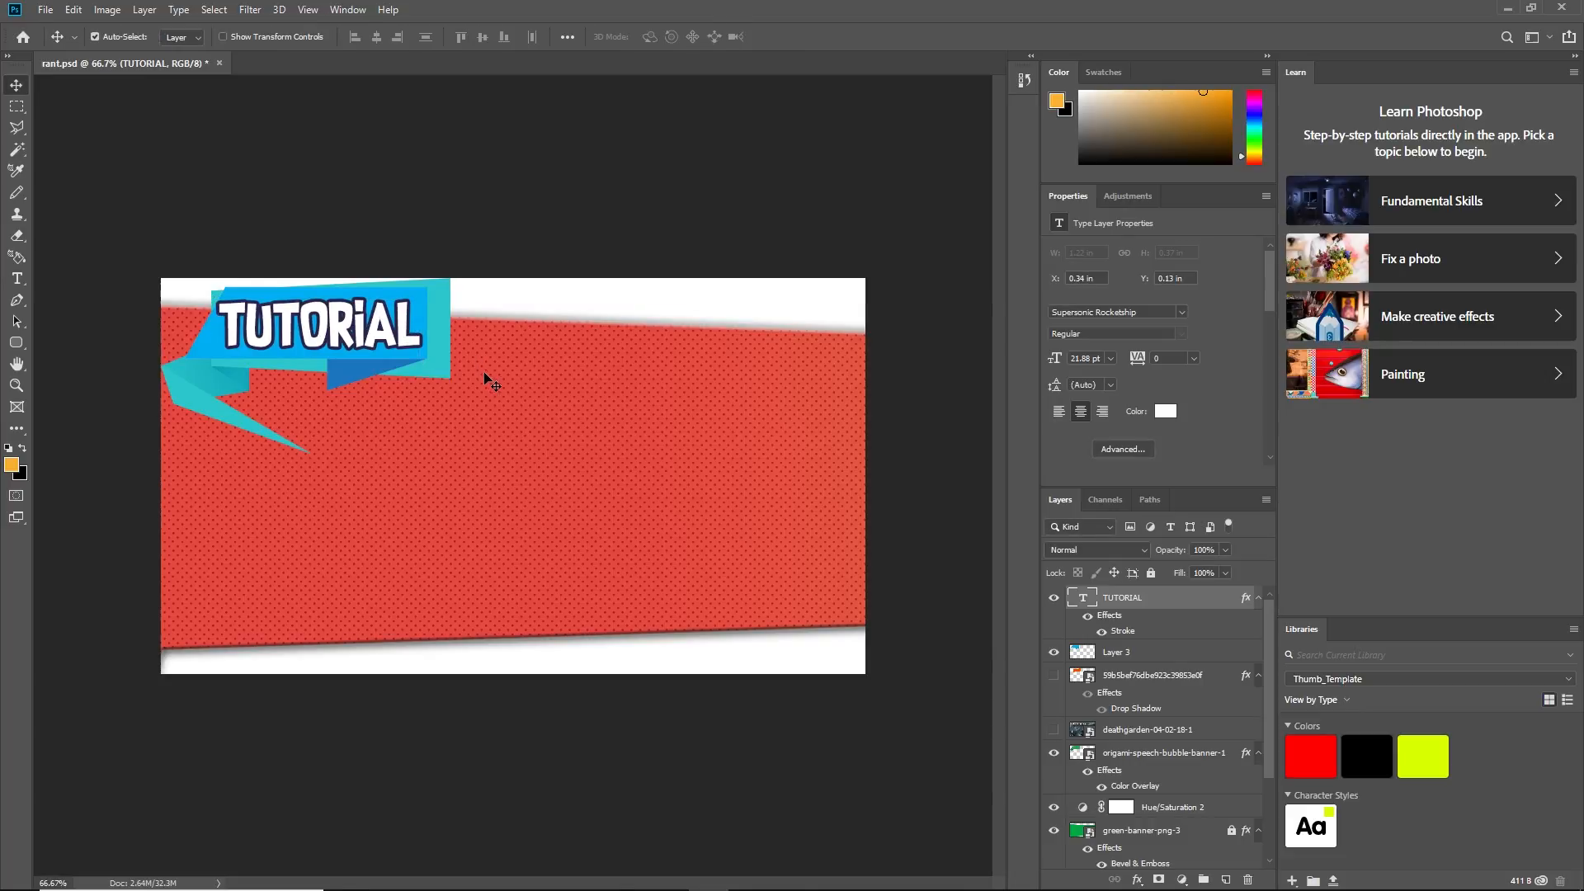
Delete the teal origami-speech-bubble-banner-1 layer behind the blue banner
click(439, 332)
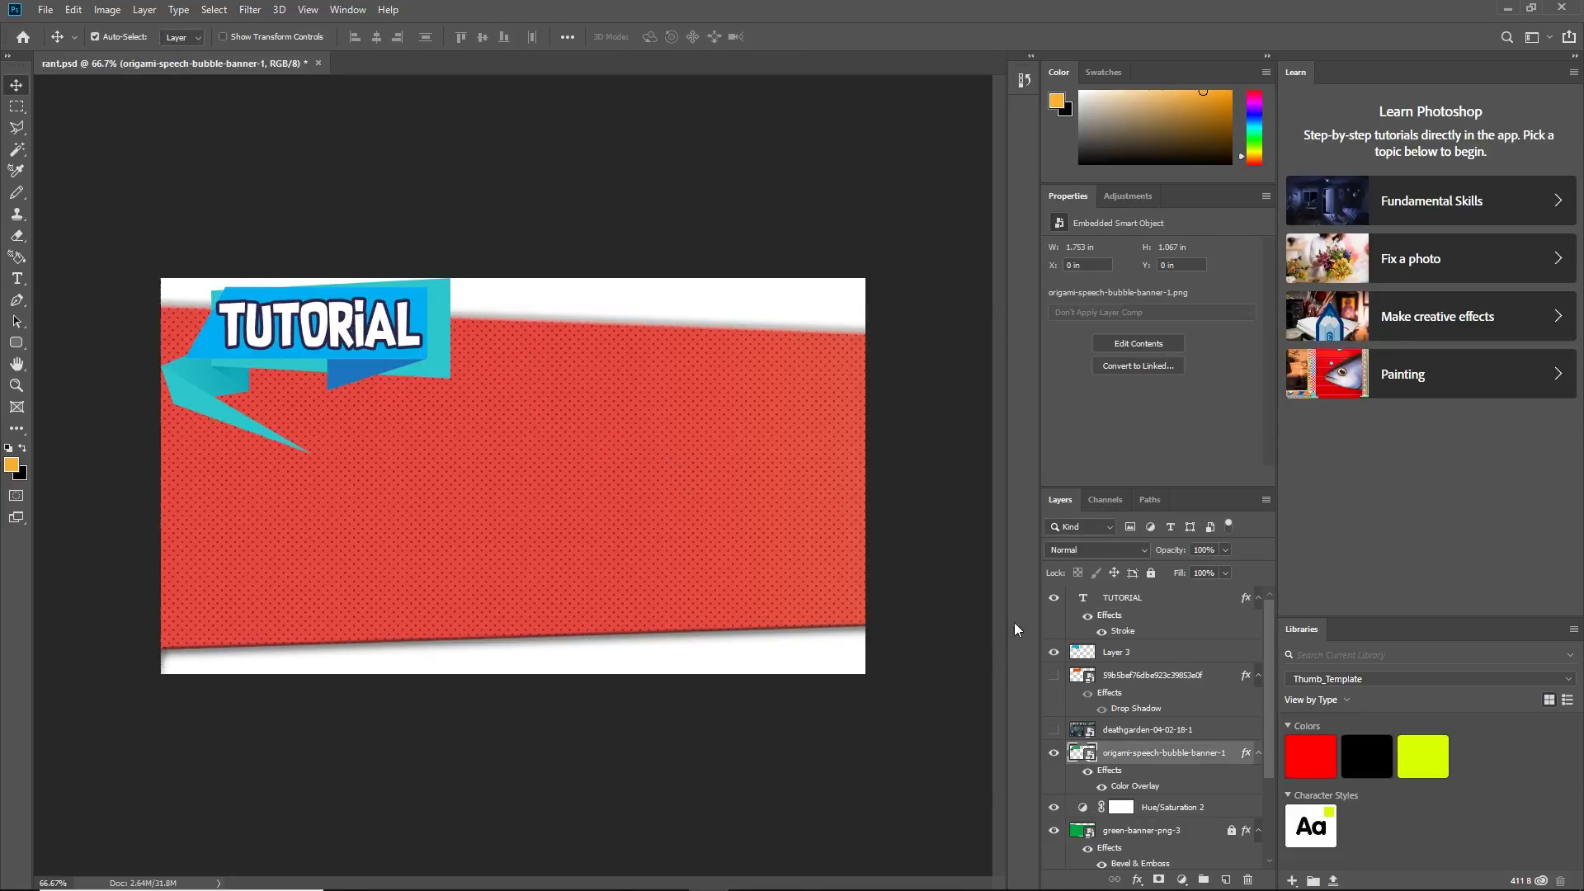
right_click(1110, 753)
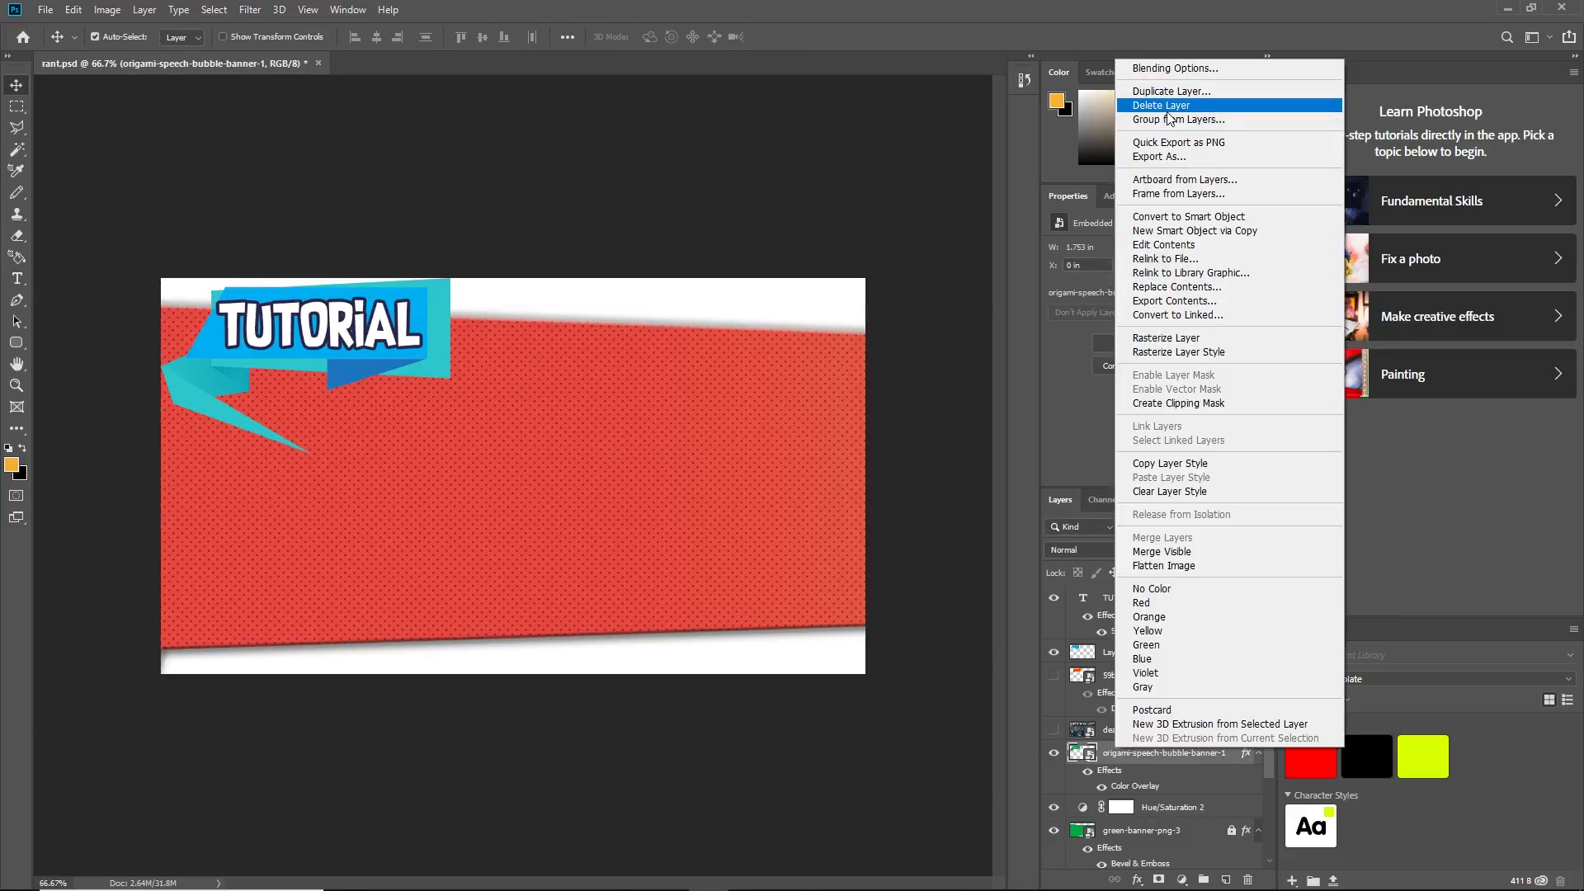
click(1139, 105)
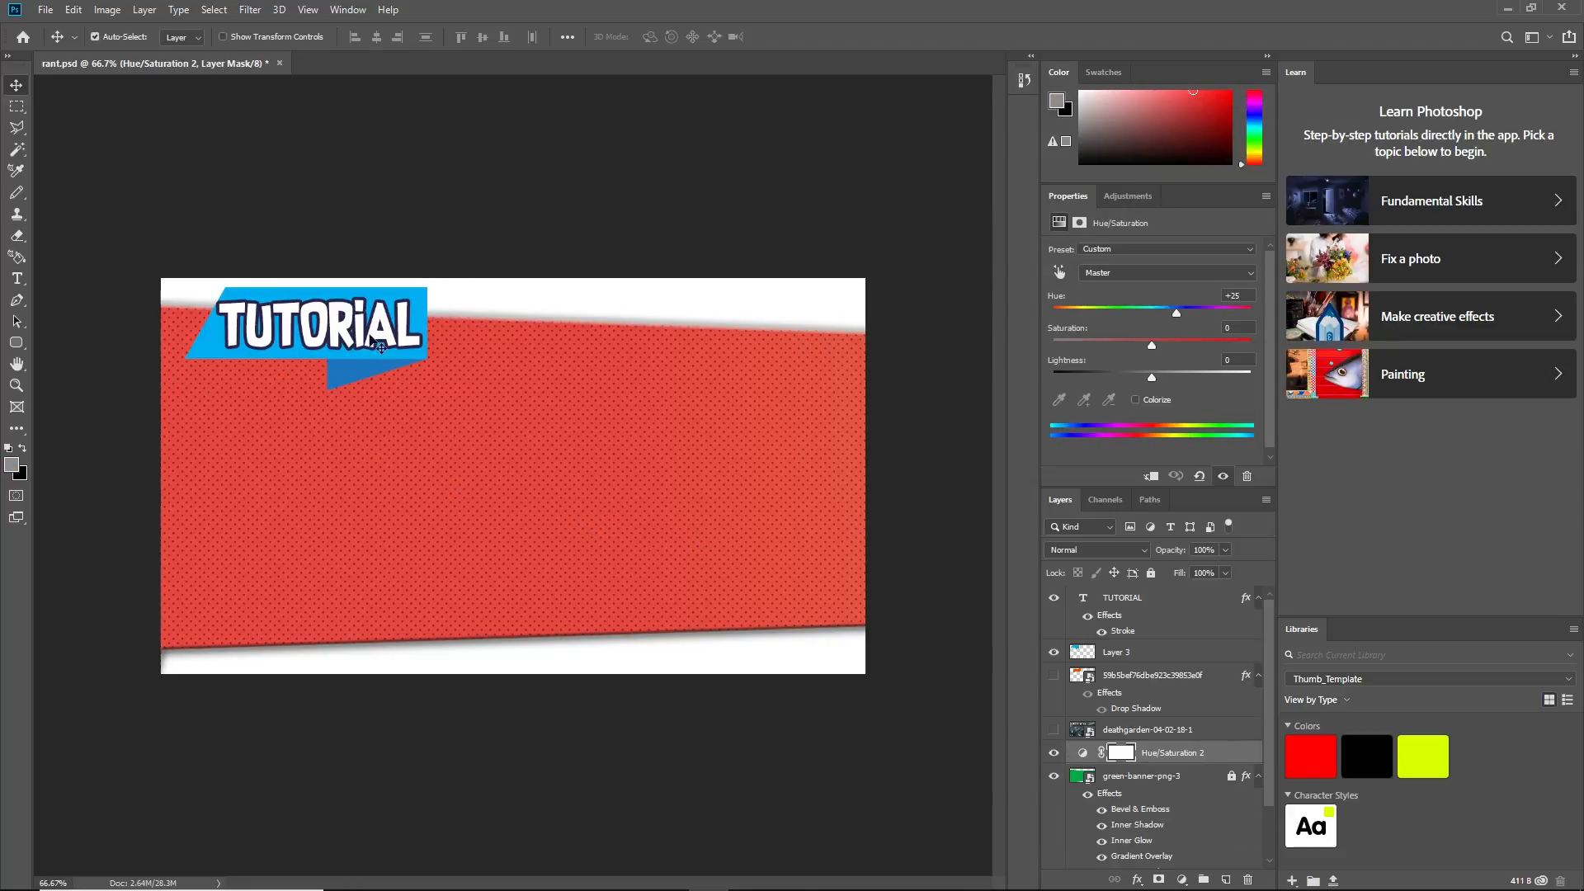
Scale the TUTORIAL text down slightly to about 21.4 pt and reposition it within the blue banner
key(ctrl+t)
click(776, 337)
click(345, 322)
key(ctrl+t)
drag(421, 300, 346, 324)
key(Return)
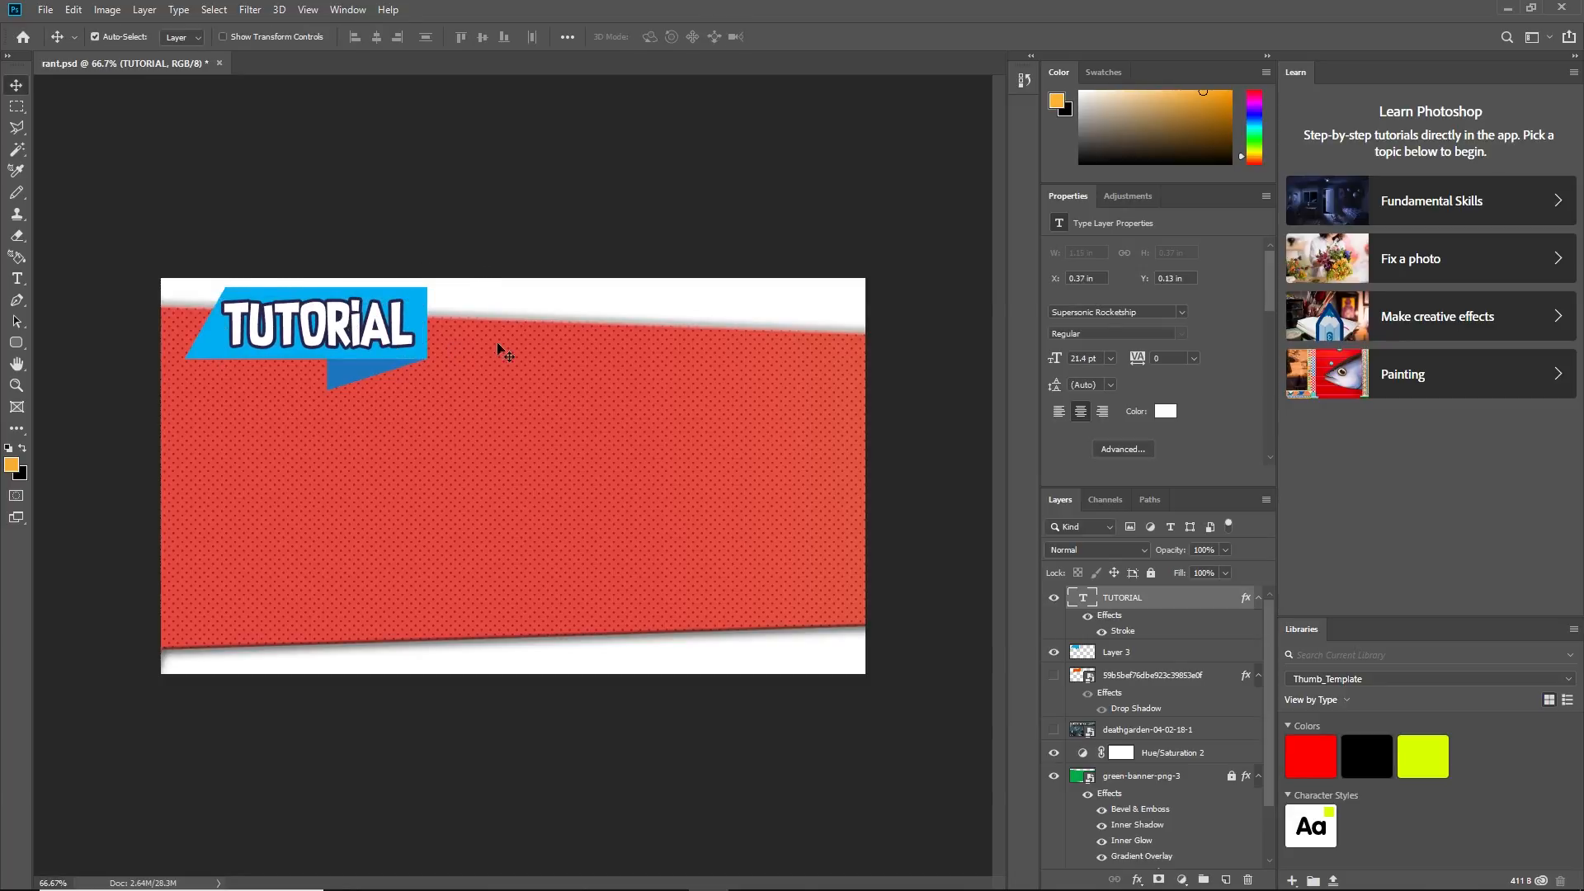
Nudge the TUTORIAL text on the blue banner to about X 0.38 in, Y 0.13 in
click(540, 347)
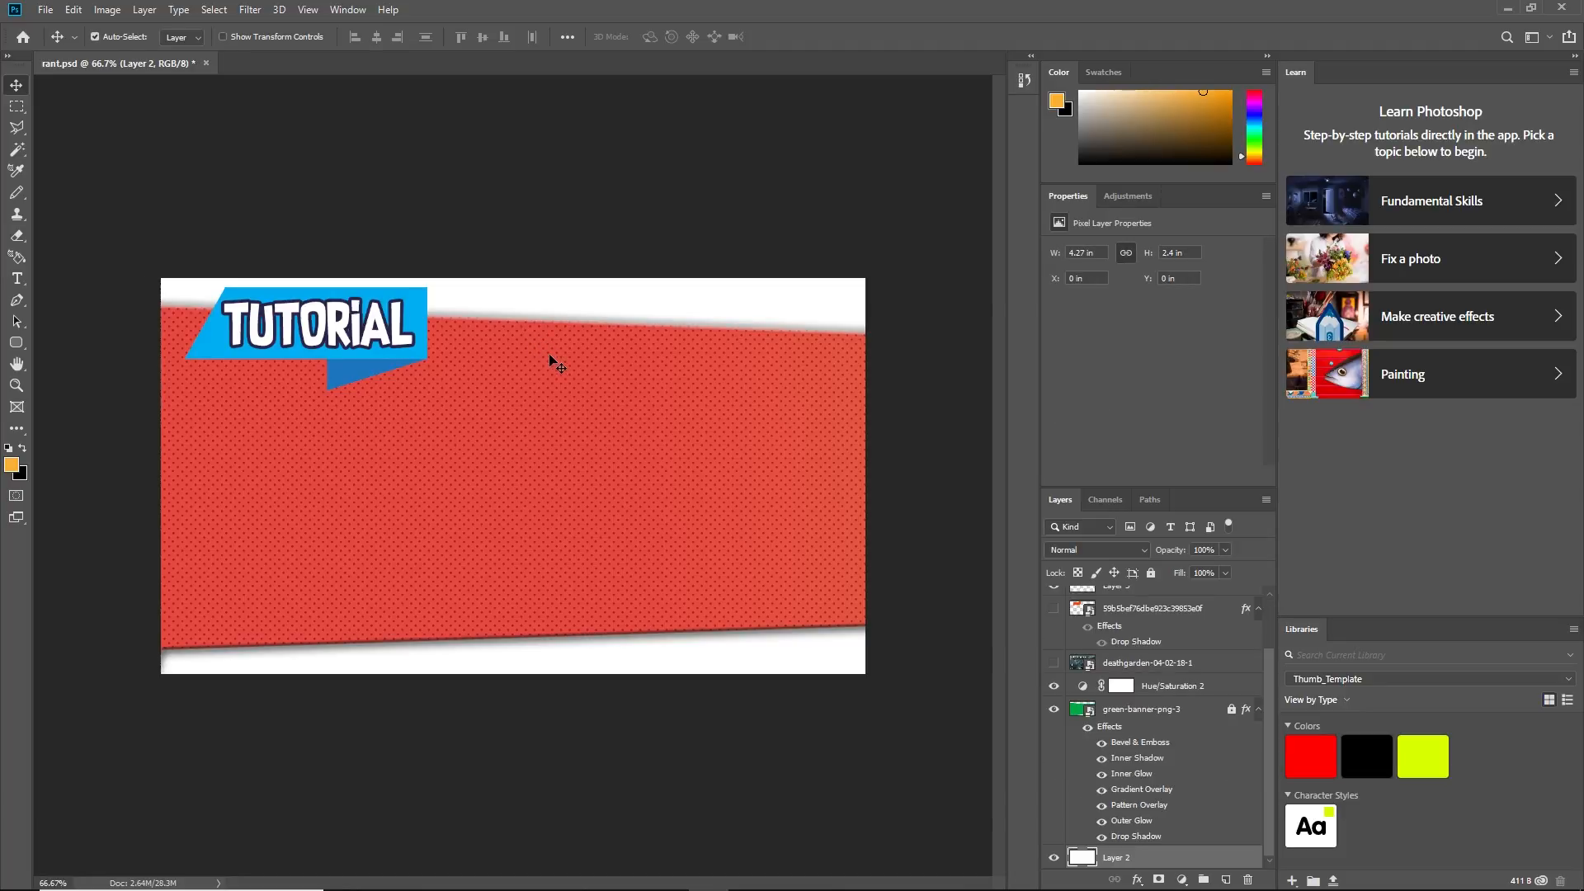
click(360, 335)
click(506, 378)
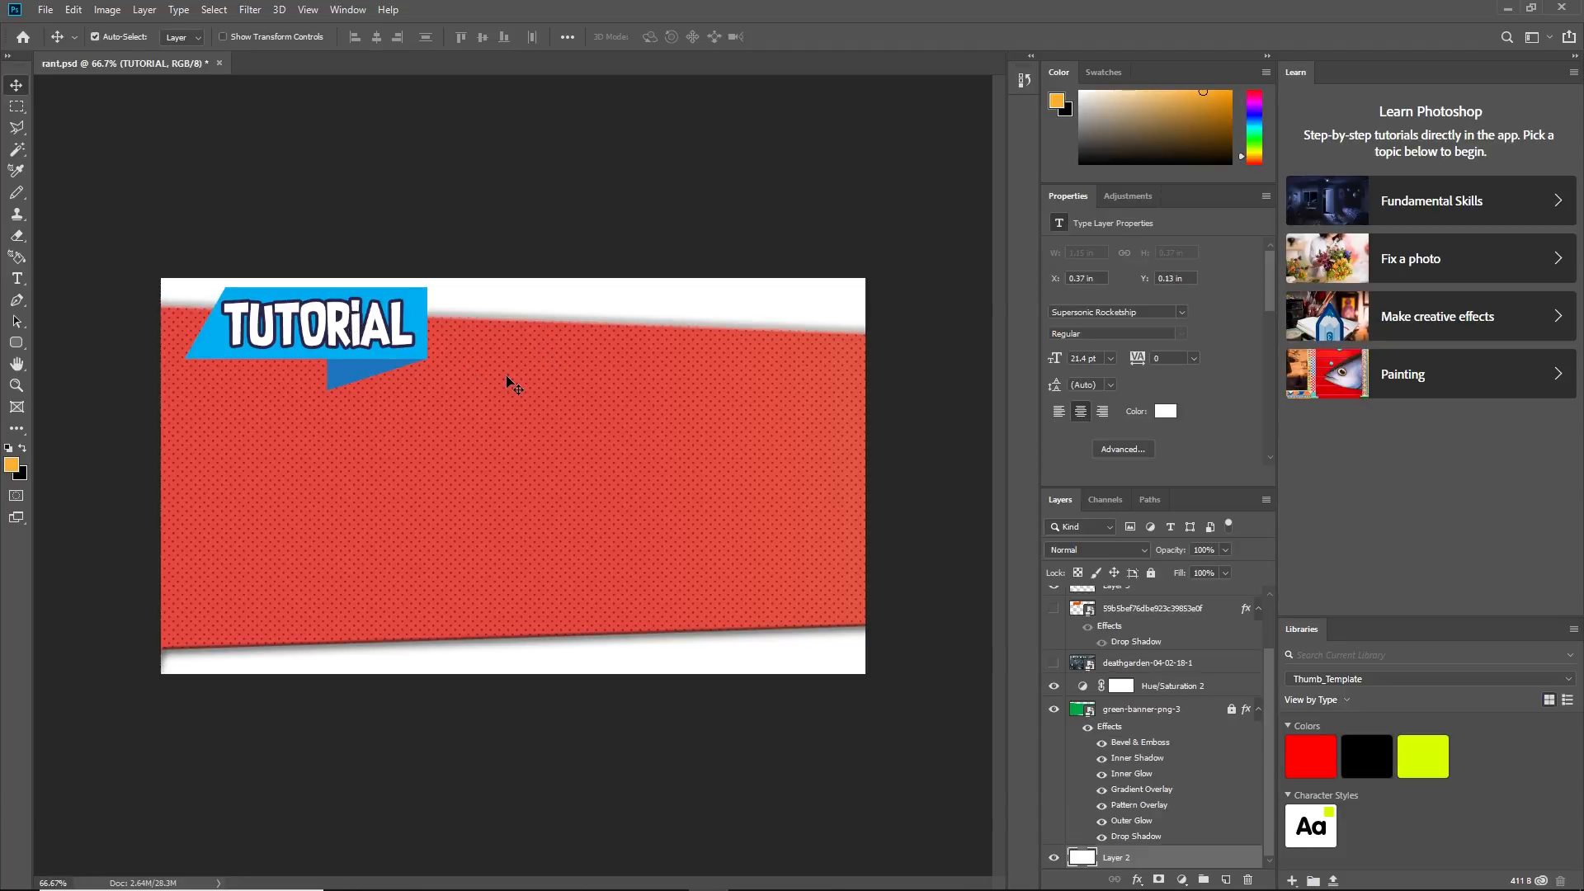
click(384, 331)
click(572, 360)
click(419, 361)
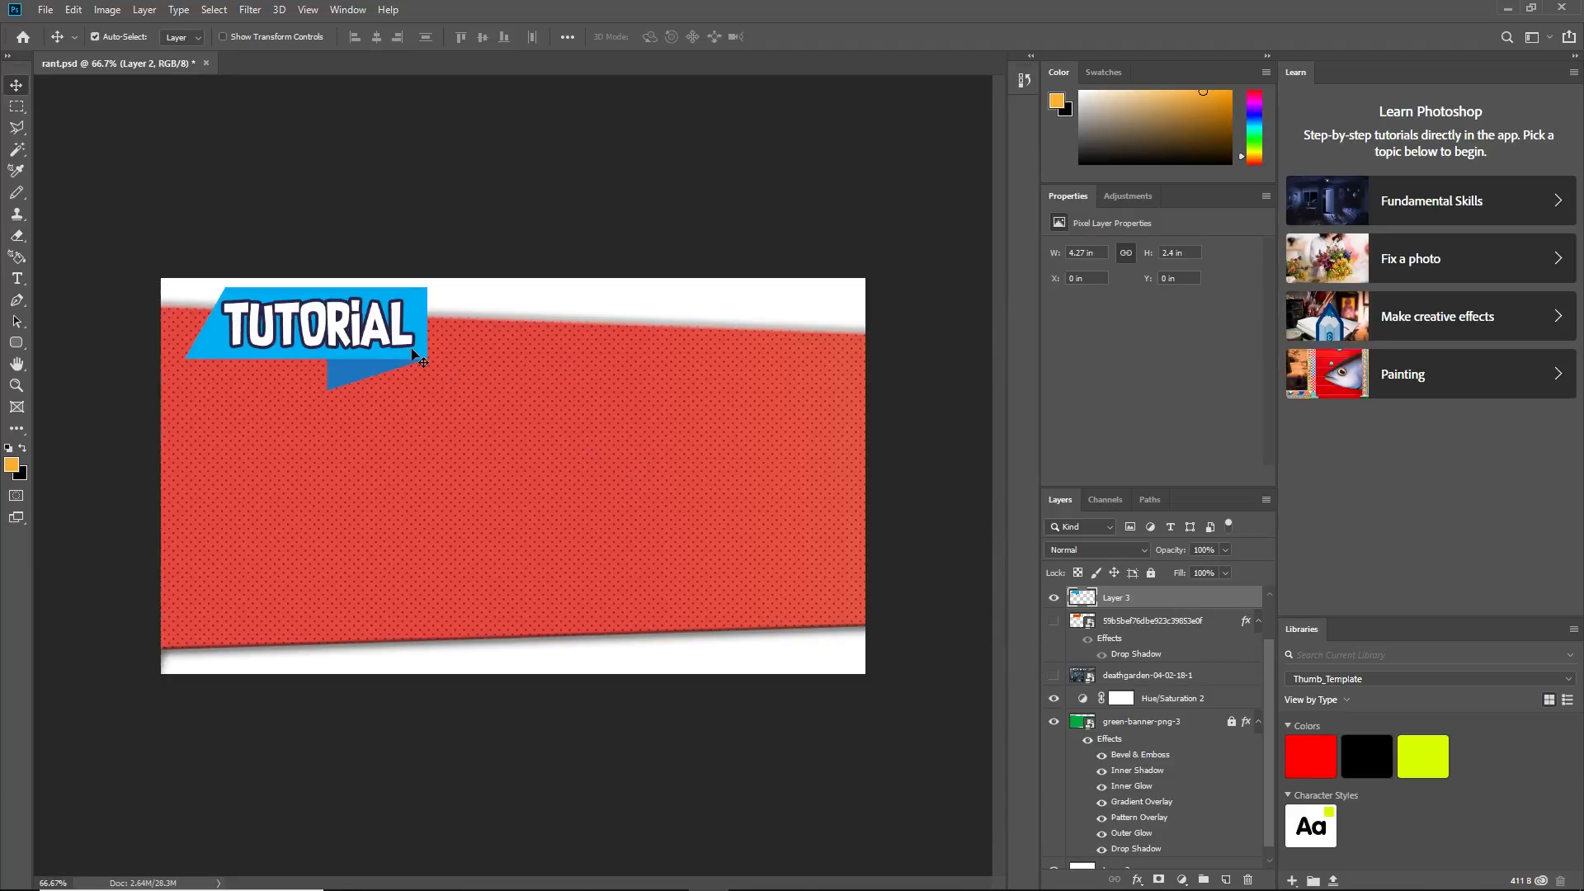
click(409, 353)
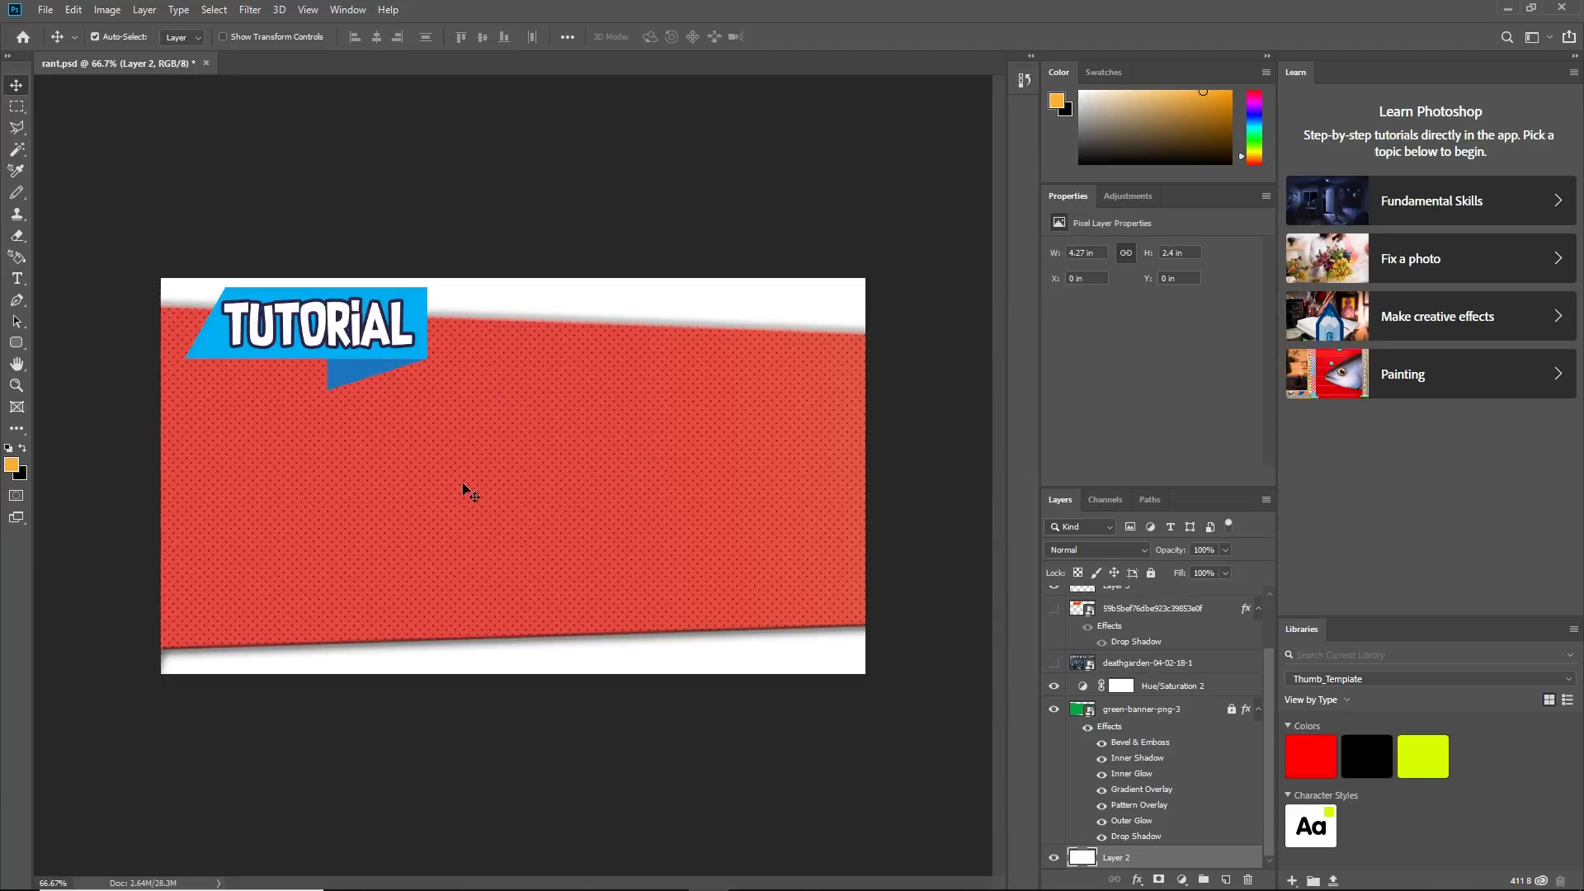
drag(344, 325, 346, 323)
click(505, 446)
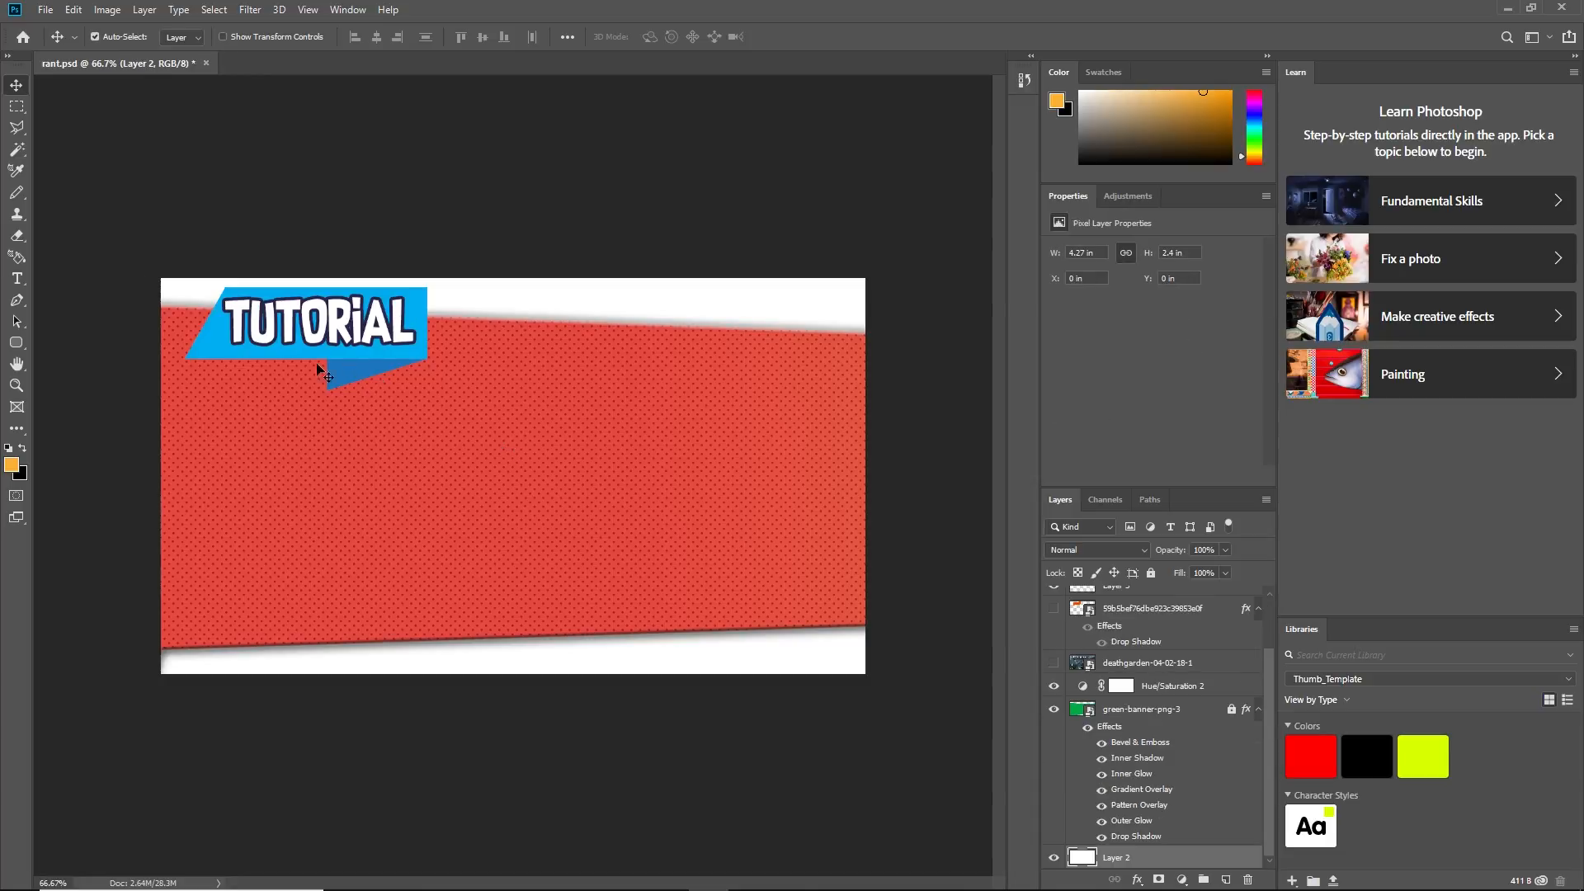
drag(314, 326, 314, 326)
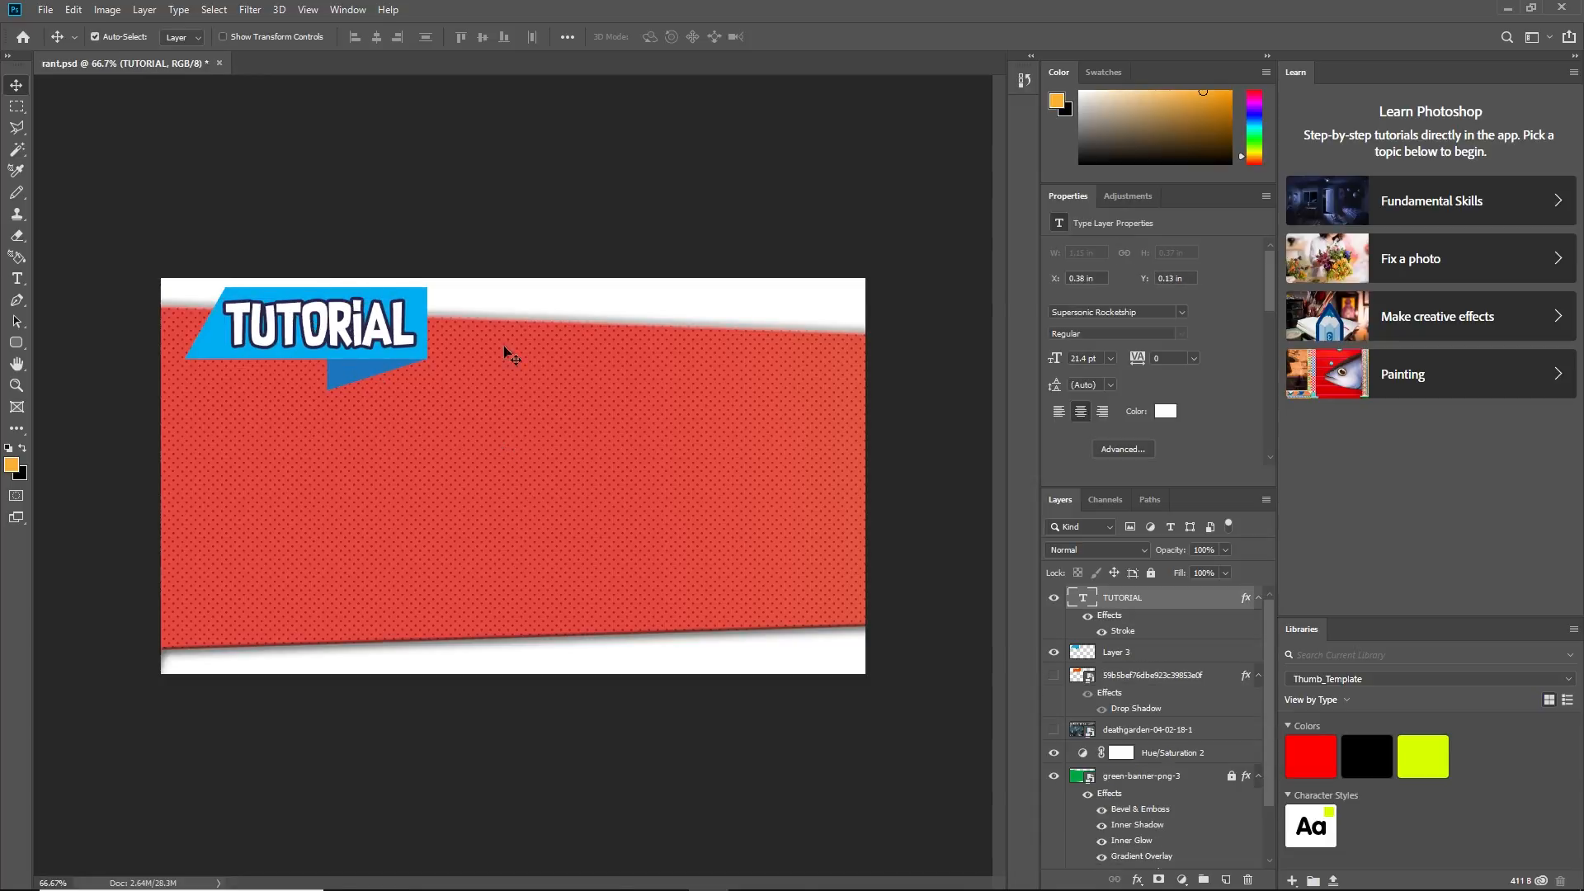
Delete the two hidden image layers below the blue banner, the drop-shadowed one and deathgarden-04-02-18-1
scroll(1172, 673, down, 3)
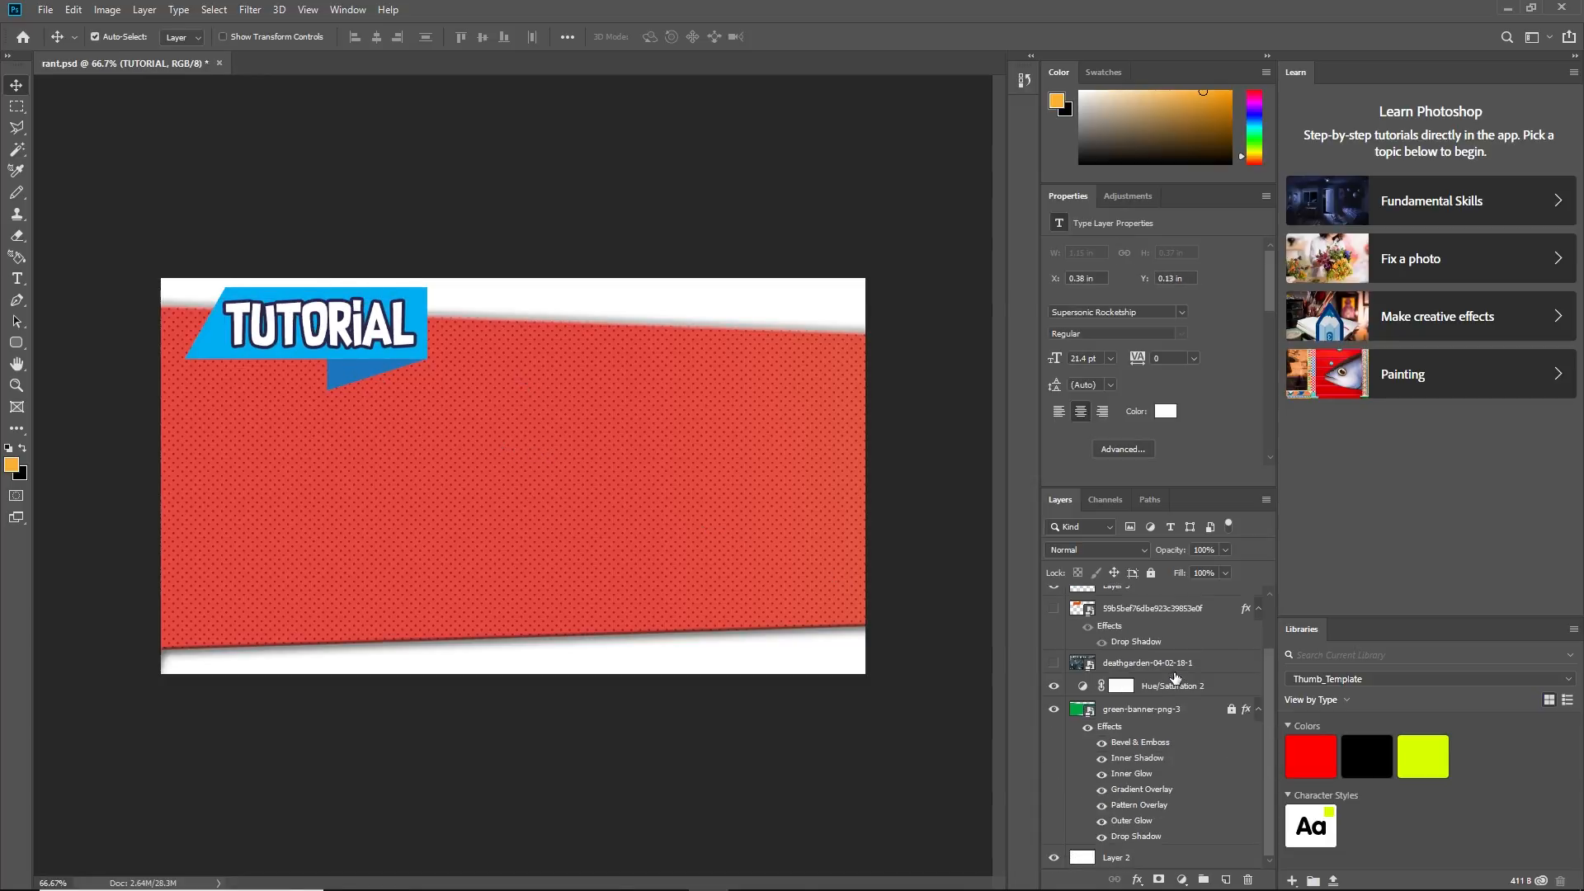
right_click(1153, 611)
click(1202, 248)
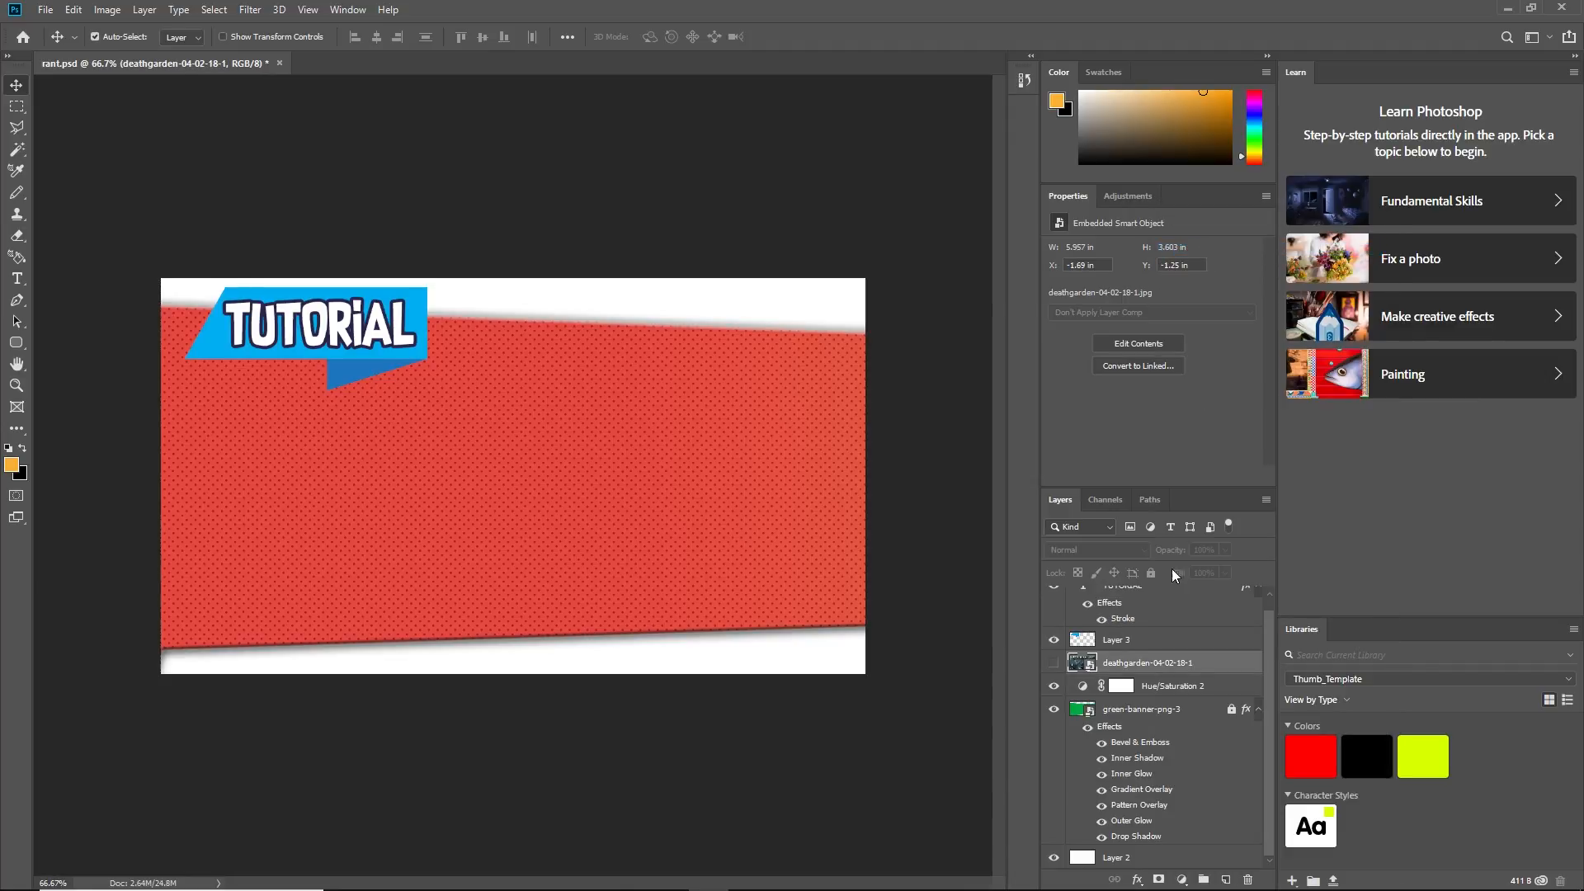
right_click(1136, 662)
click(1201, 248)
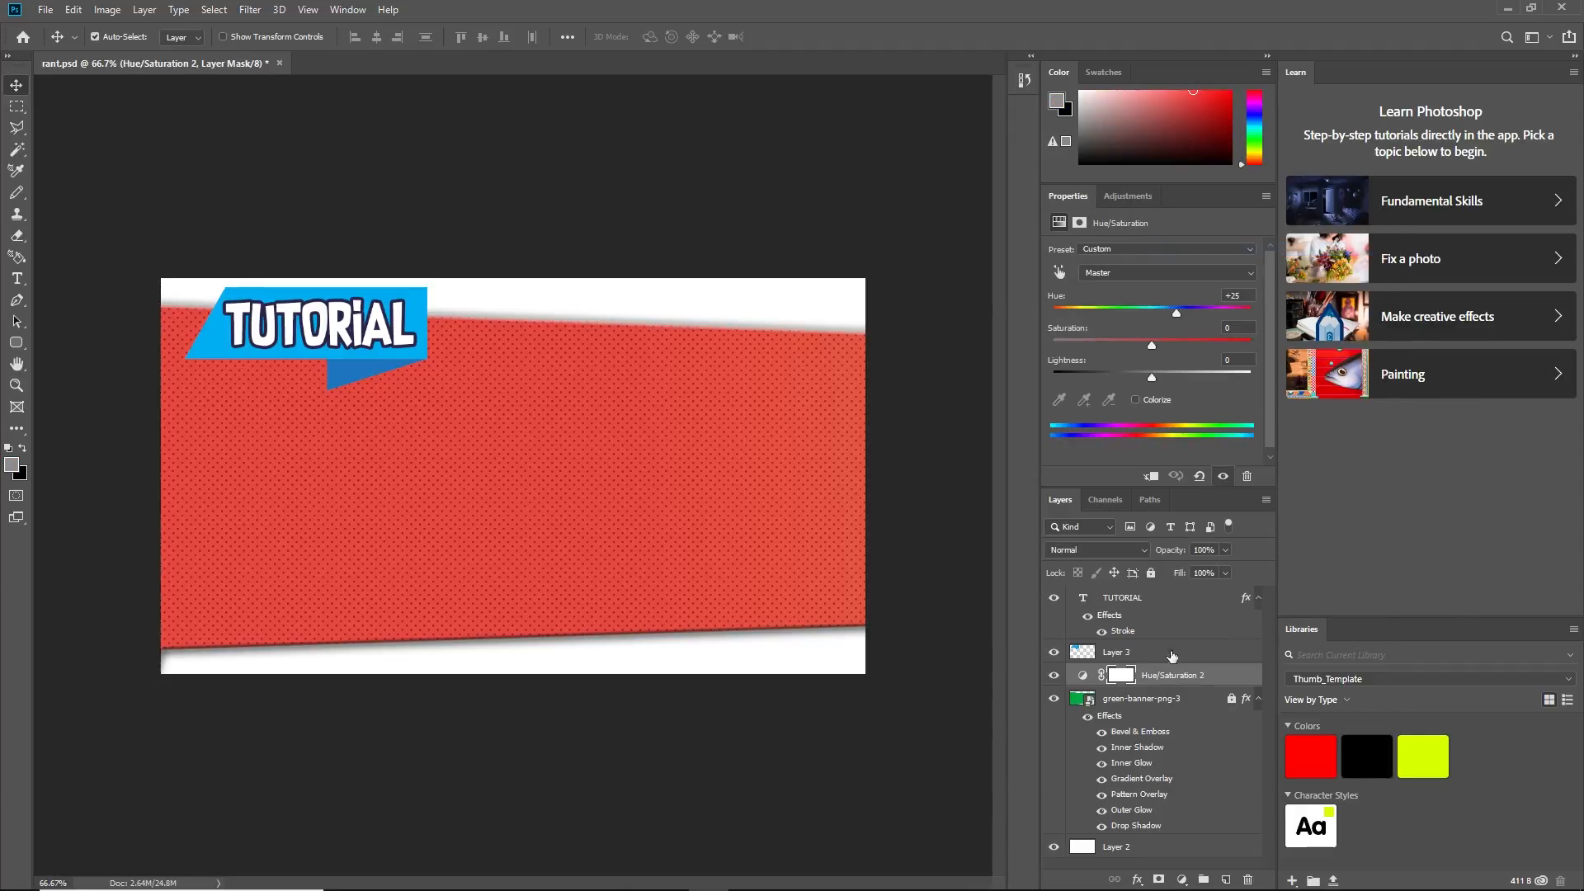
Recolor the red background green by setting the Hue/Saturation 2 adjustment's hue to +102
click(1084, 676)
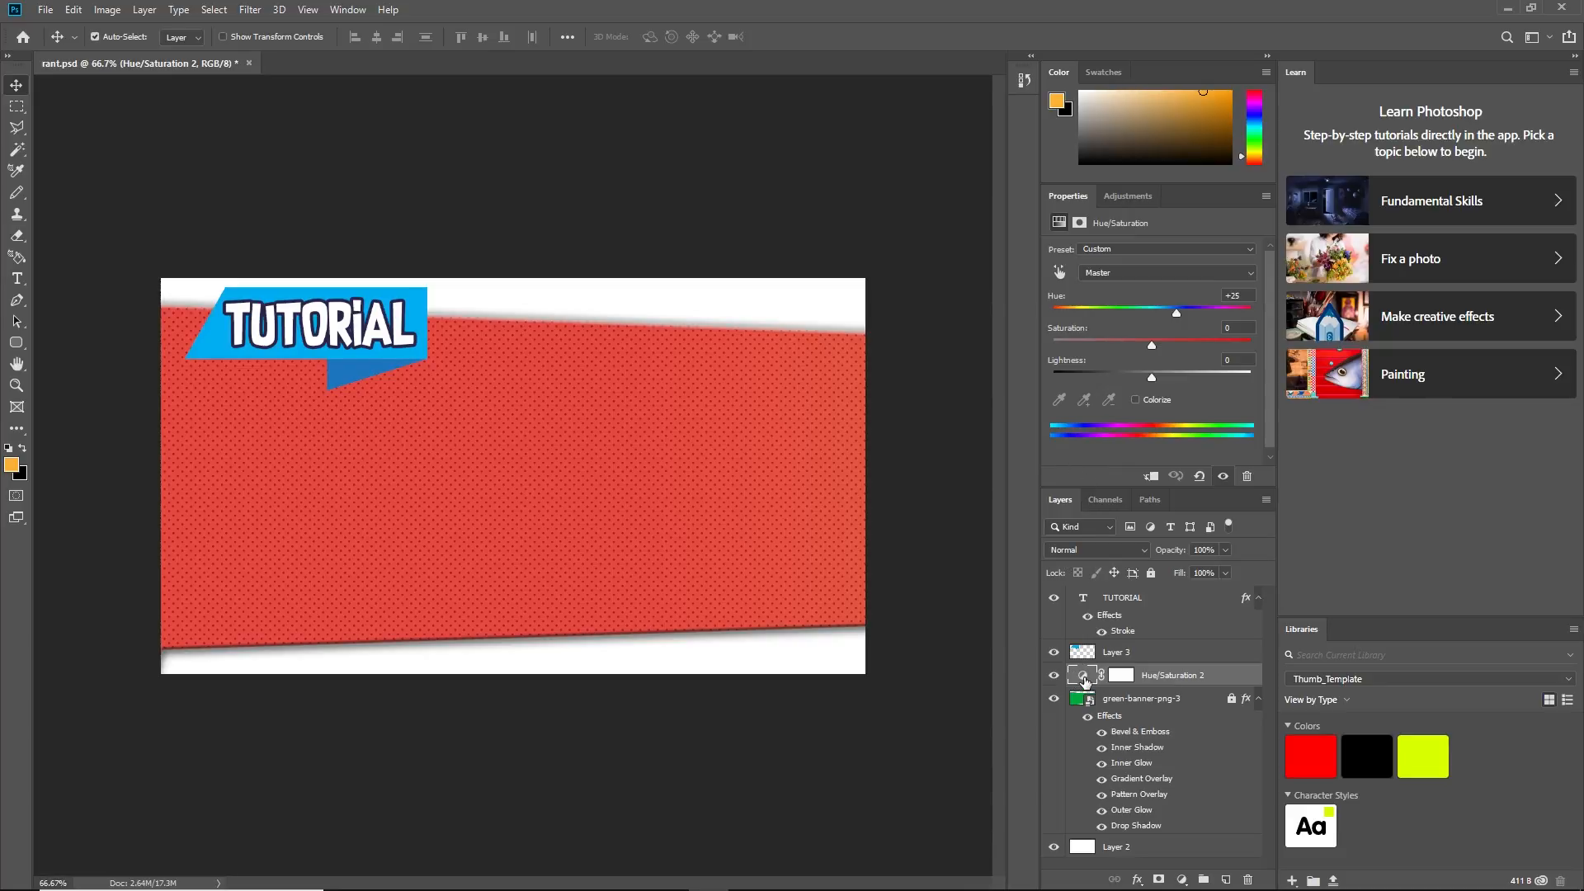
drag(1181, 319, 1219, 327)
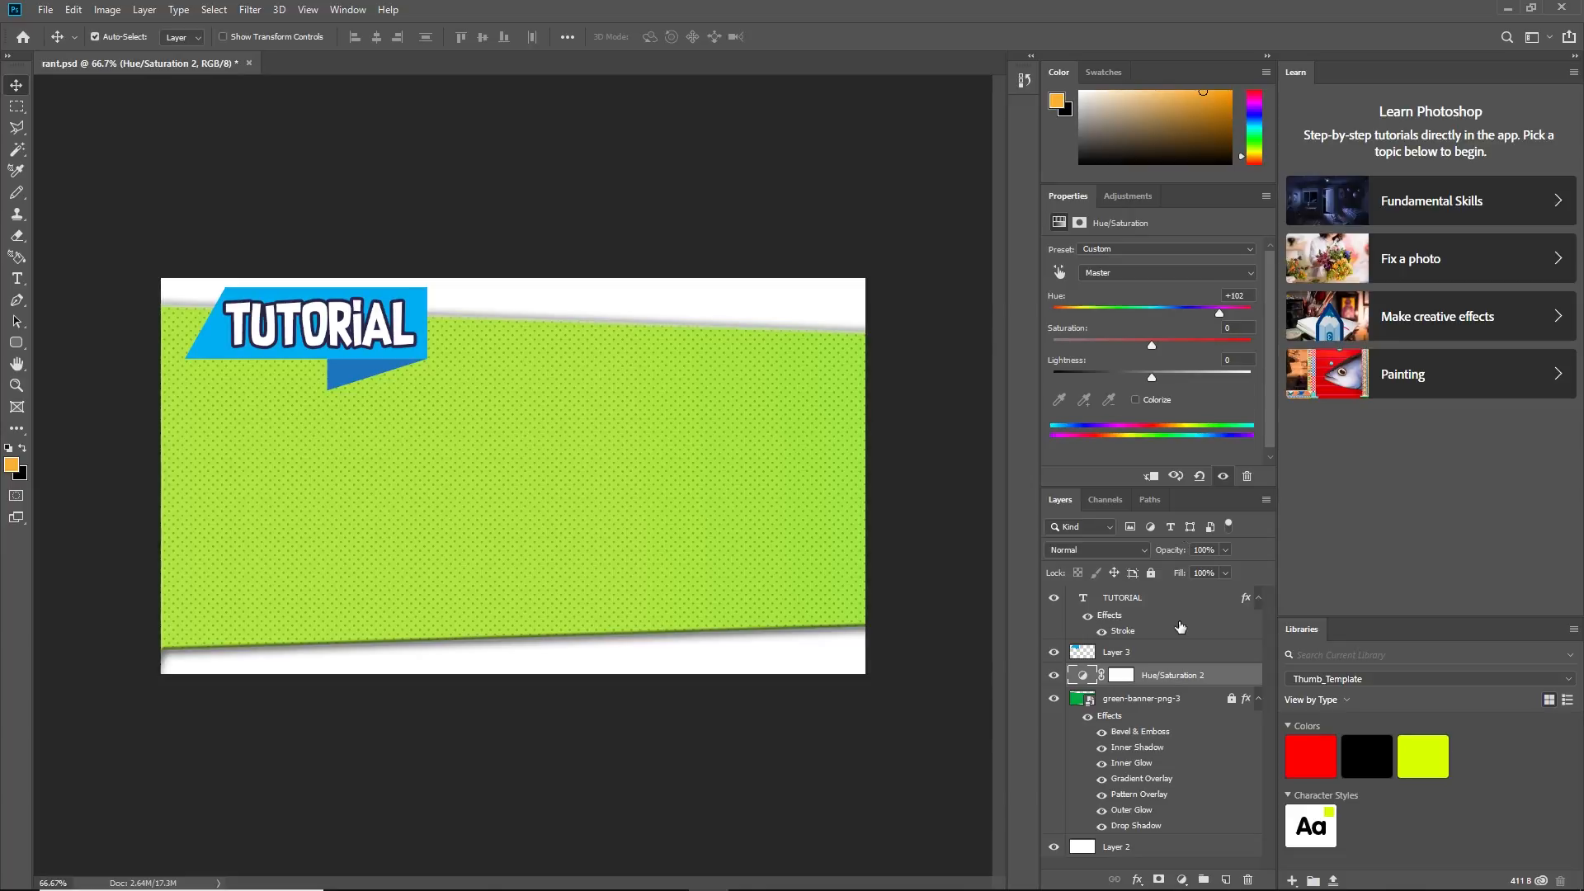
Add a Color Overlay effect to the blue banner on Layer 3 with the Darken blend mode
click(1127, 599)
click(1133, 660)
click(1137, 880)
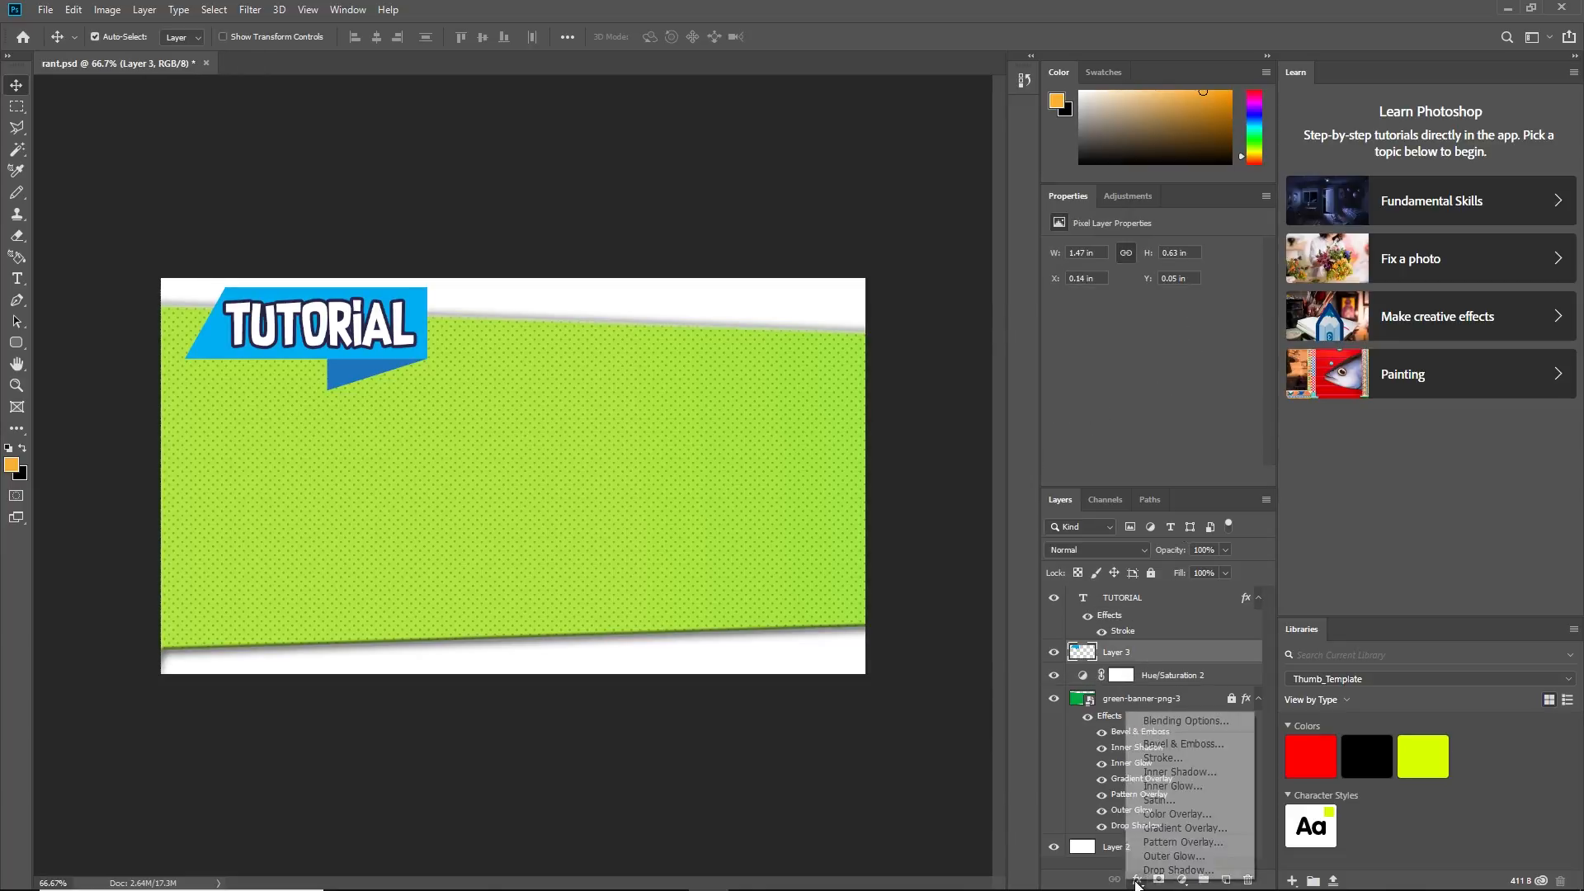
click(1180, 722)
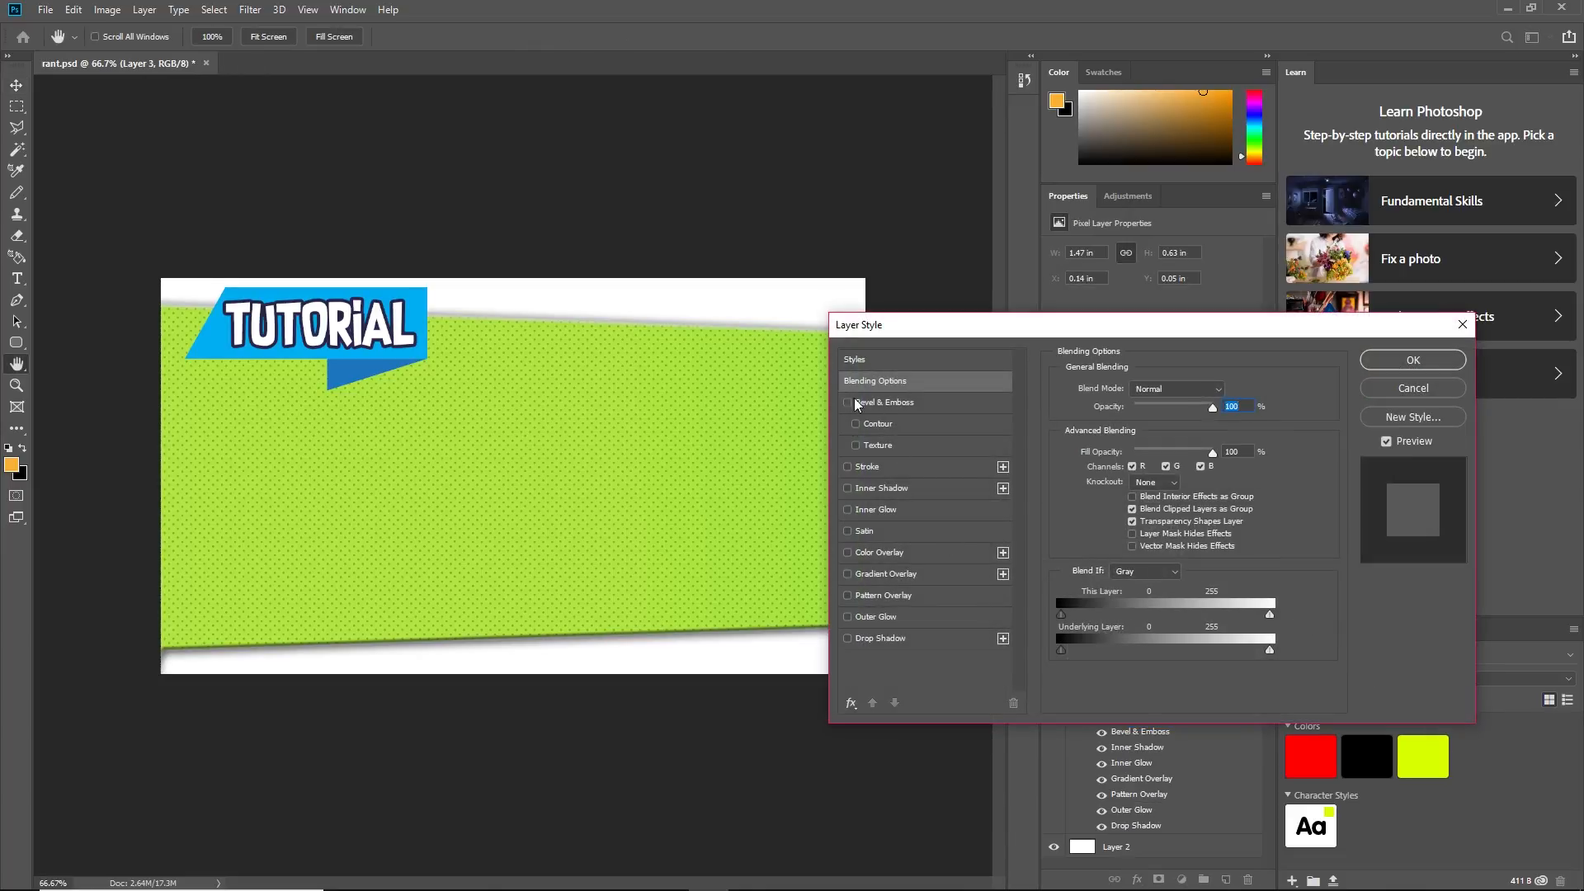
click(847, 552)
click(877, 558)
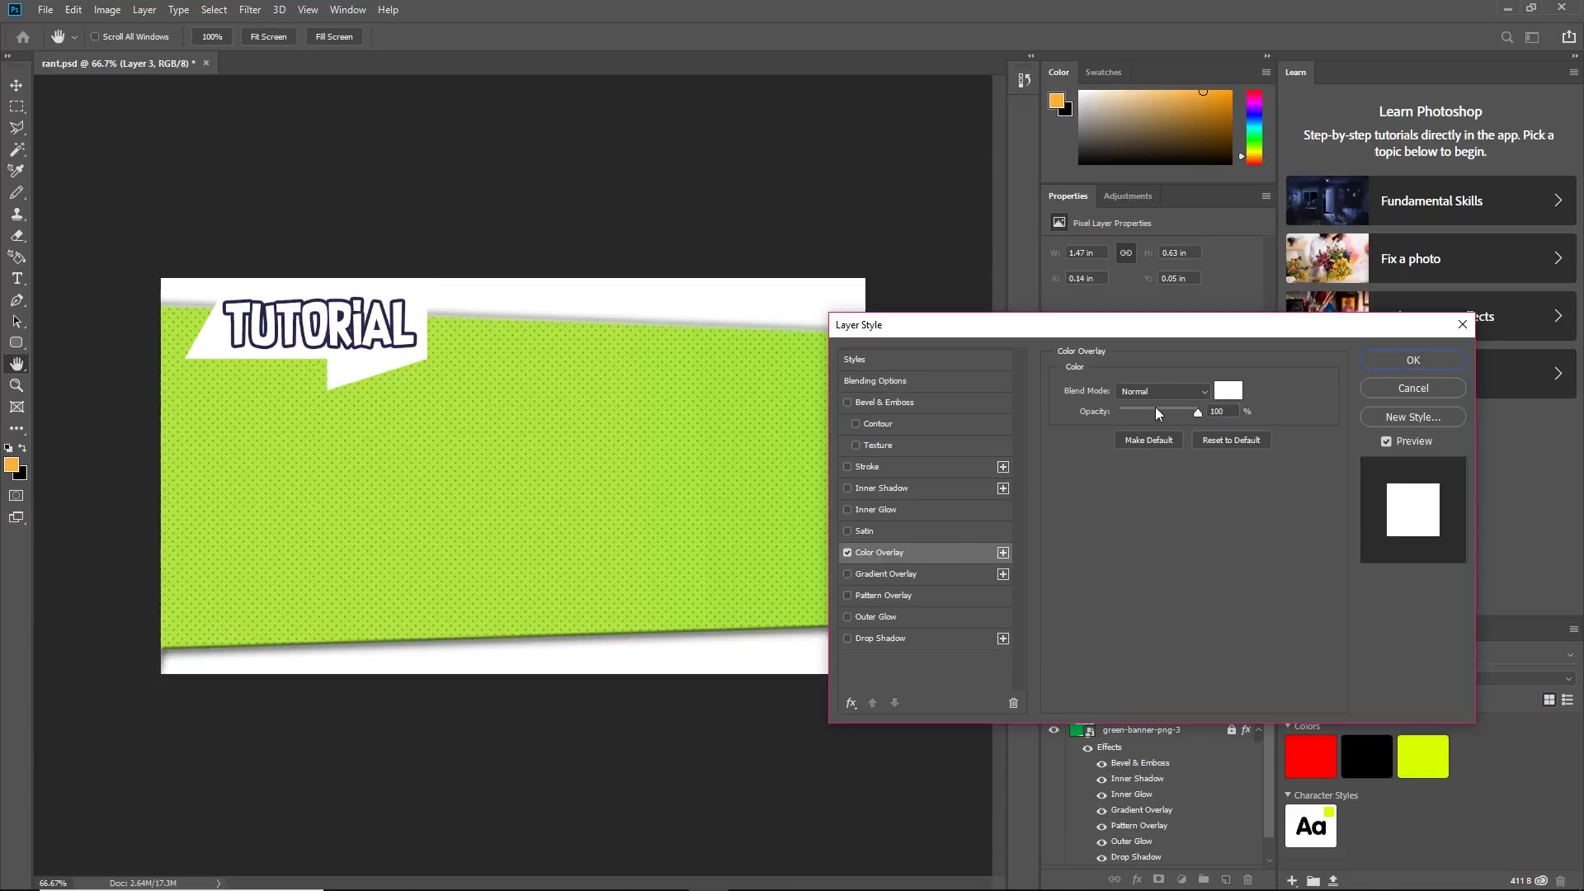
click(1162, 391)
click(1170, 446)
Set the blue banner's Color Overlay colour to pink ff0090
click(1228, 390)
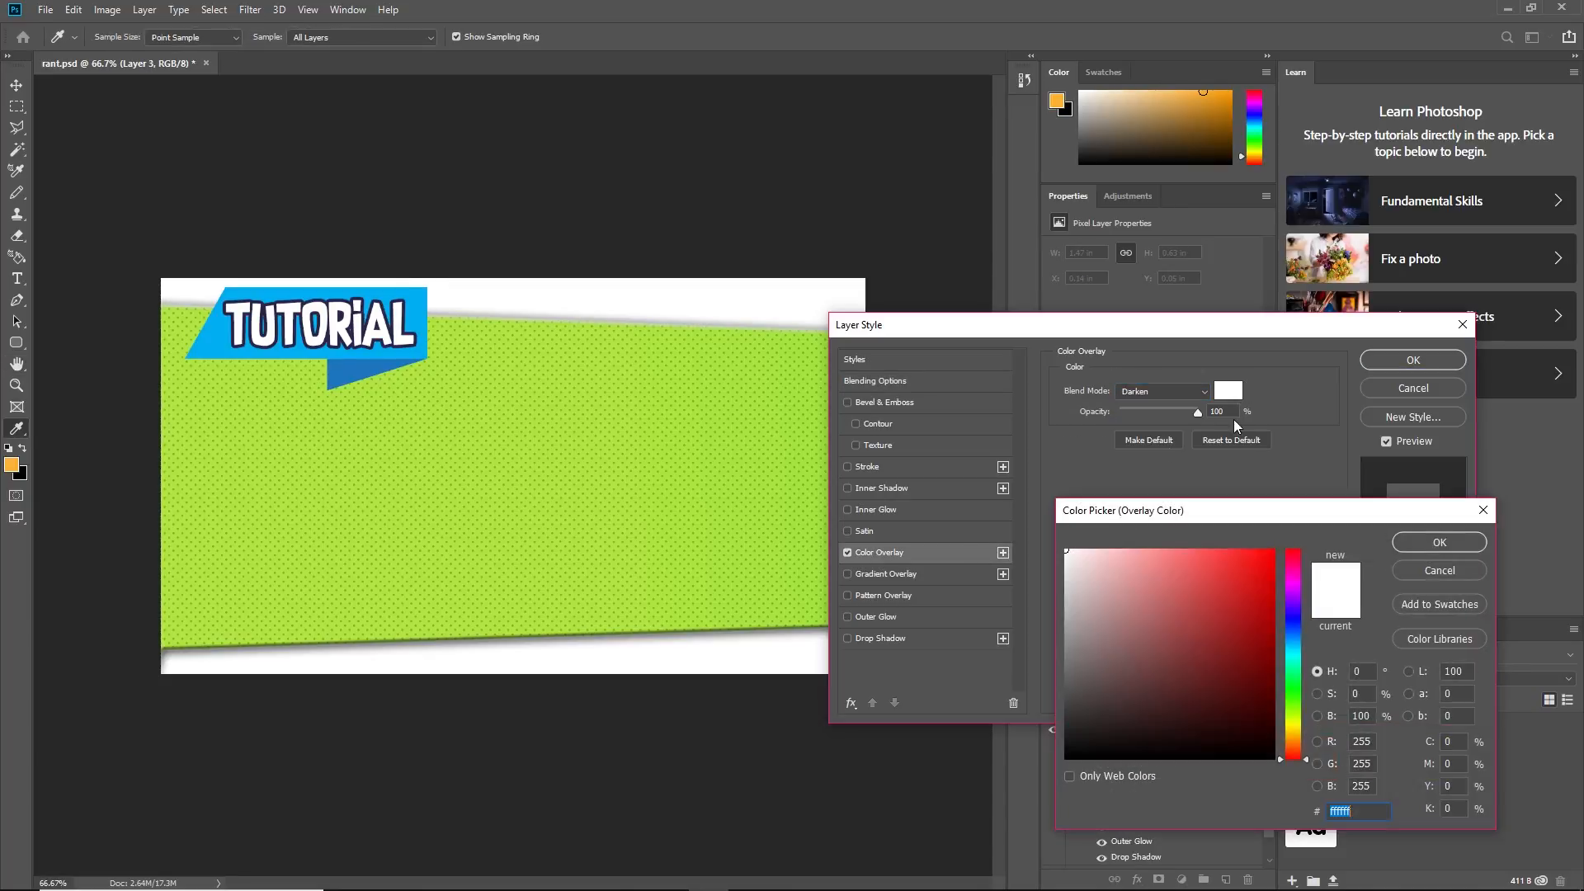
drag(1293, 656, 1297, 689)
click(1274, 550)
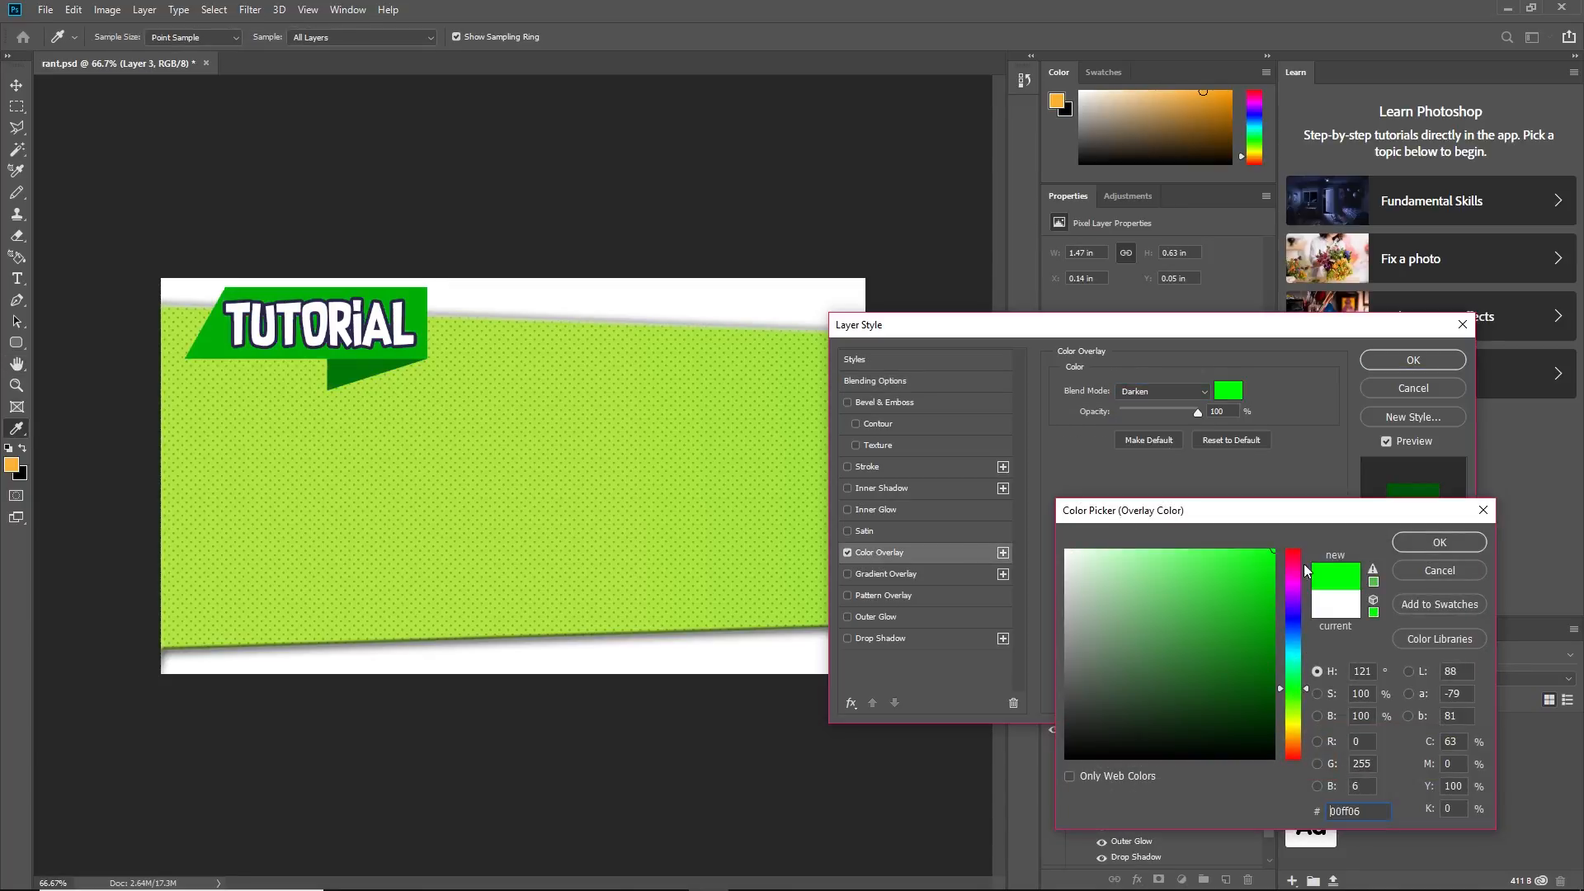
click(1294, 587)
drag(1283, 594, 1285, 568)
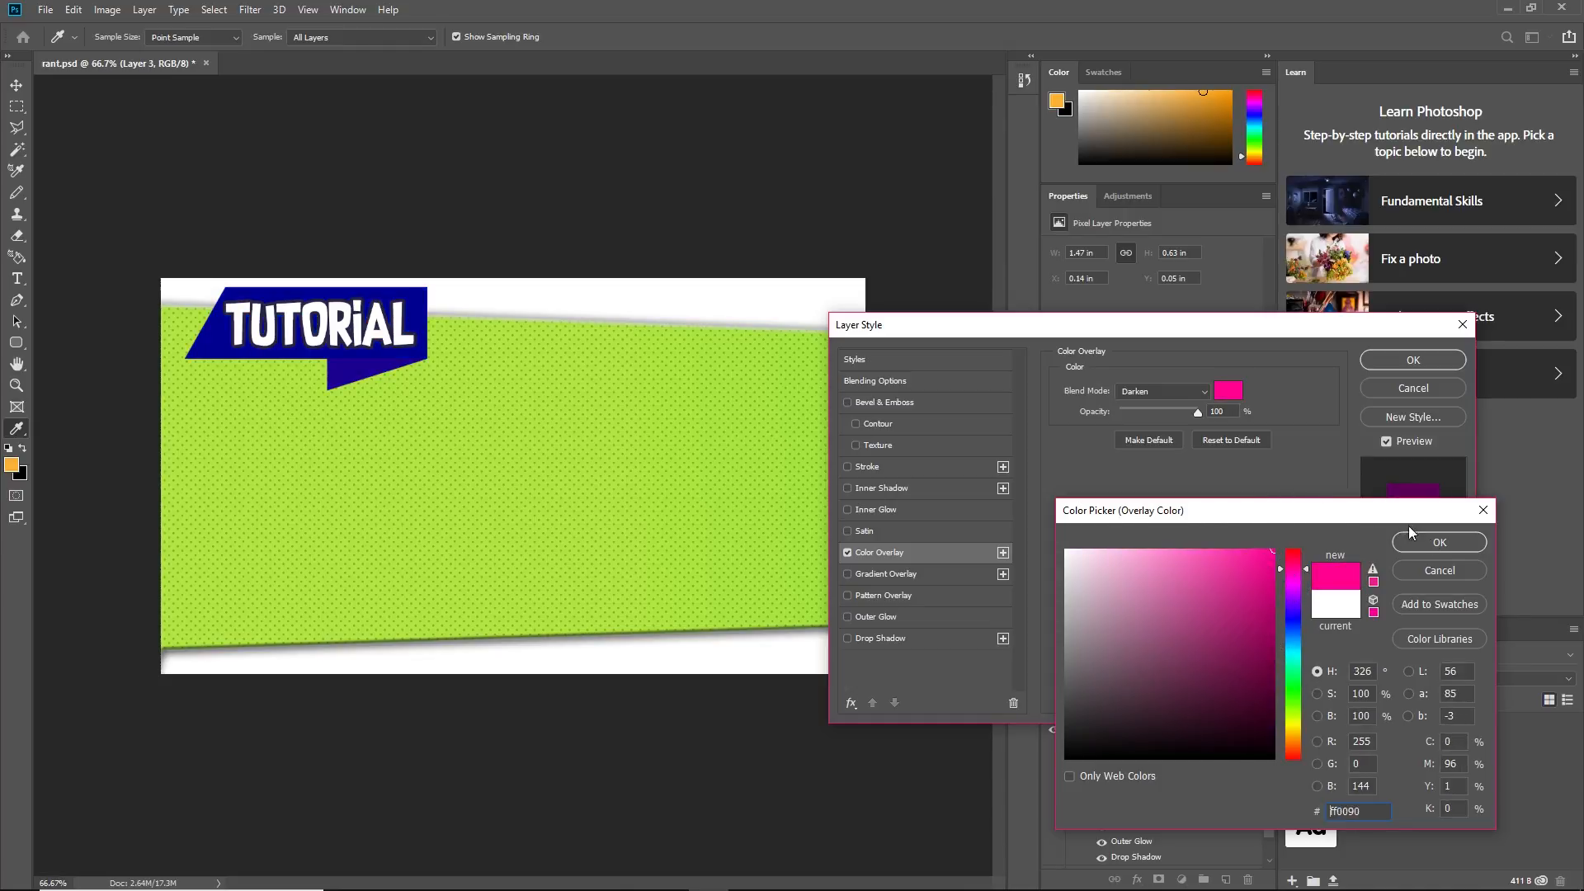
click(1413, 538)
Switch the banner's Color Overlay to the Pin Light blend mode at about 56% opacity and apply the effect
click(1163, 391)
click(1147, 428)
click(1169, 392)
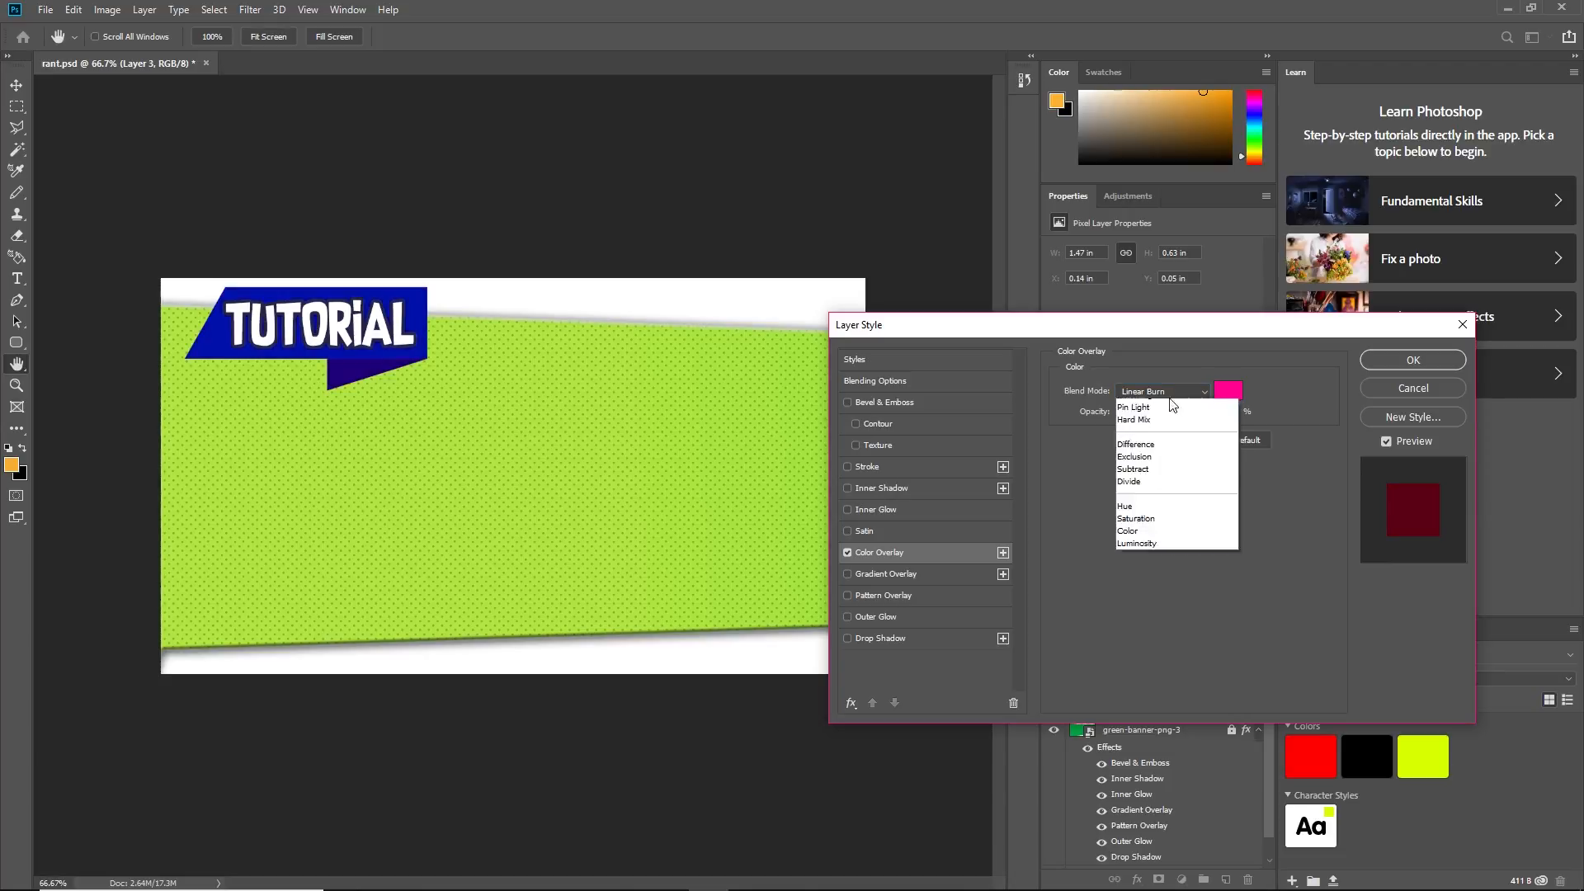
click(1151, 560)
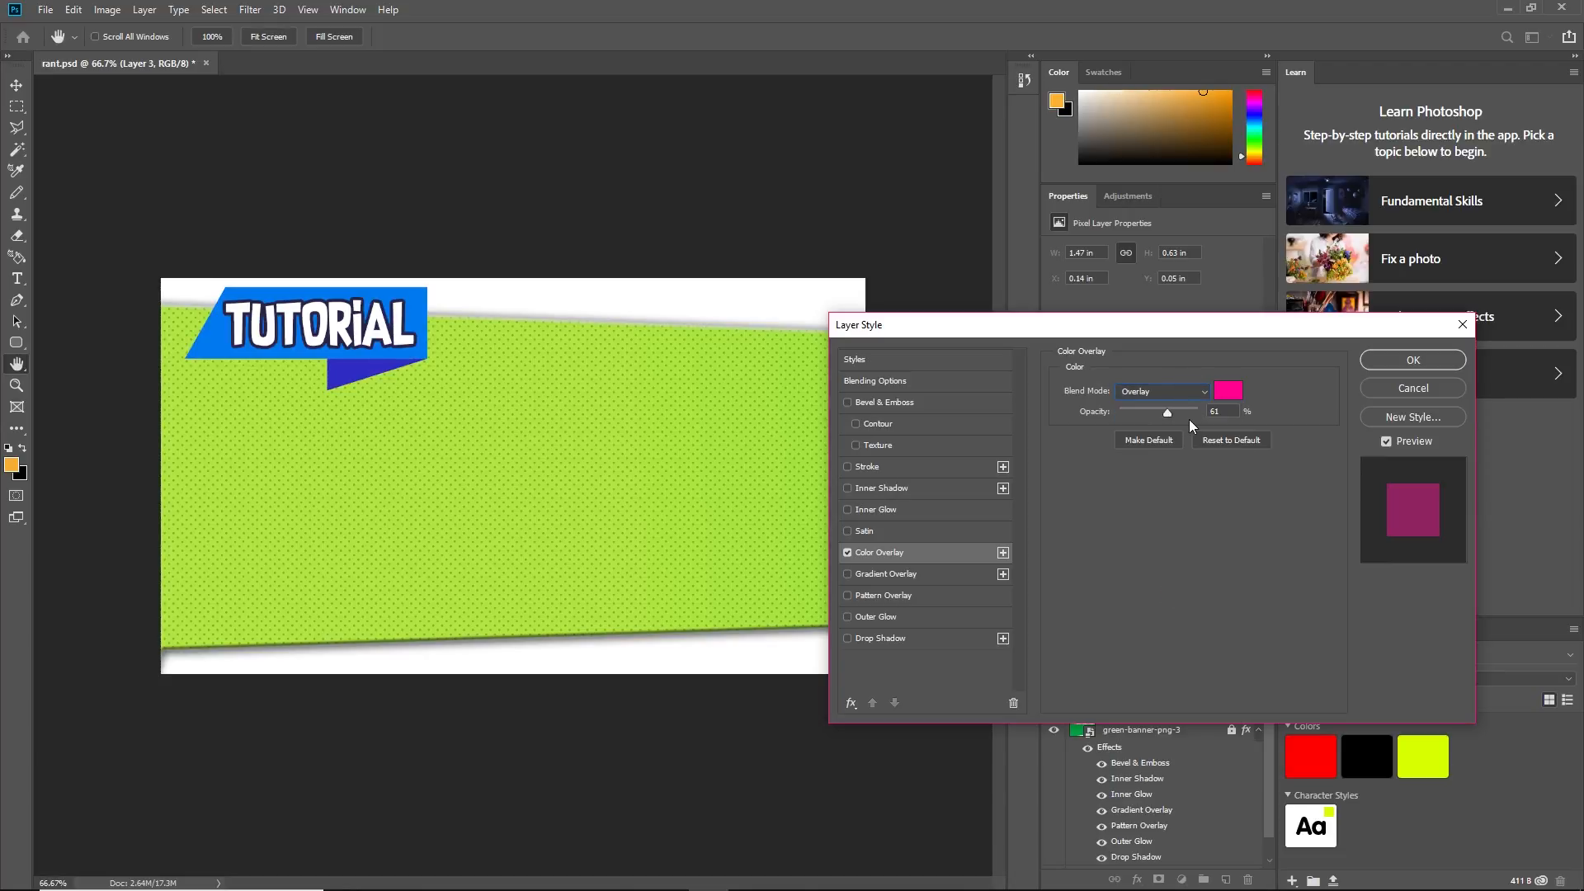
click(1165, 393)
click(1159, 634)
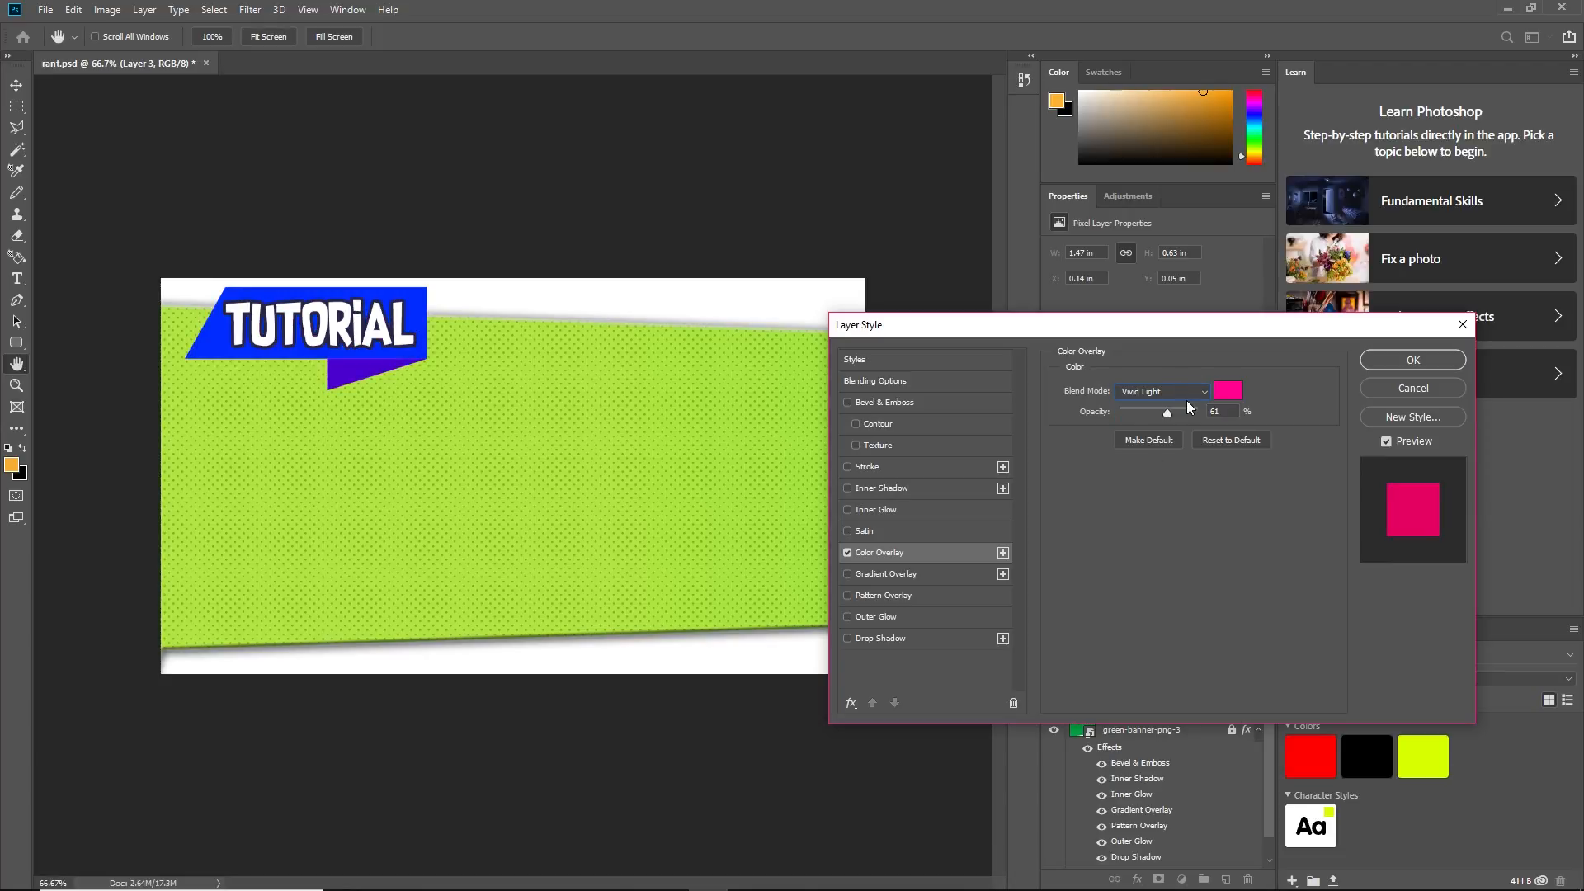
drag(1167, 411, 1174, 411)
click(1163, 391)
click(1152, 656)
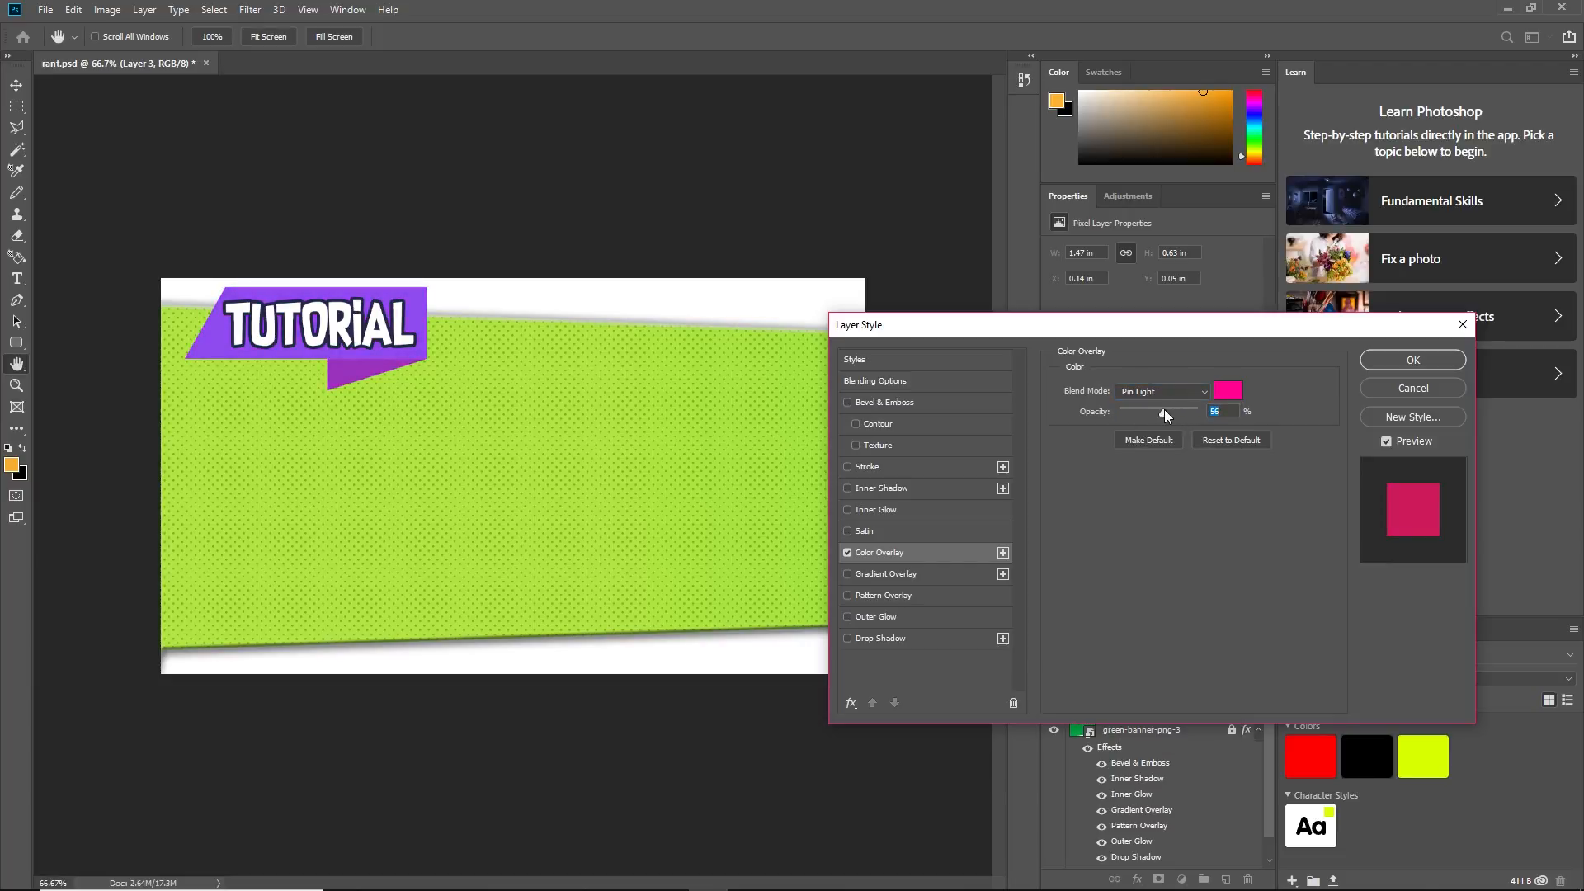
click(1412, 360)
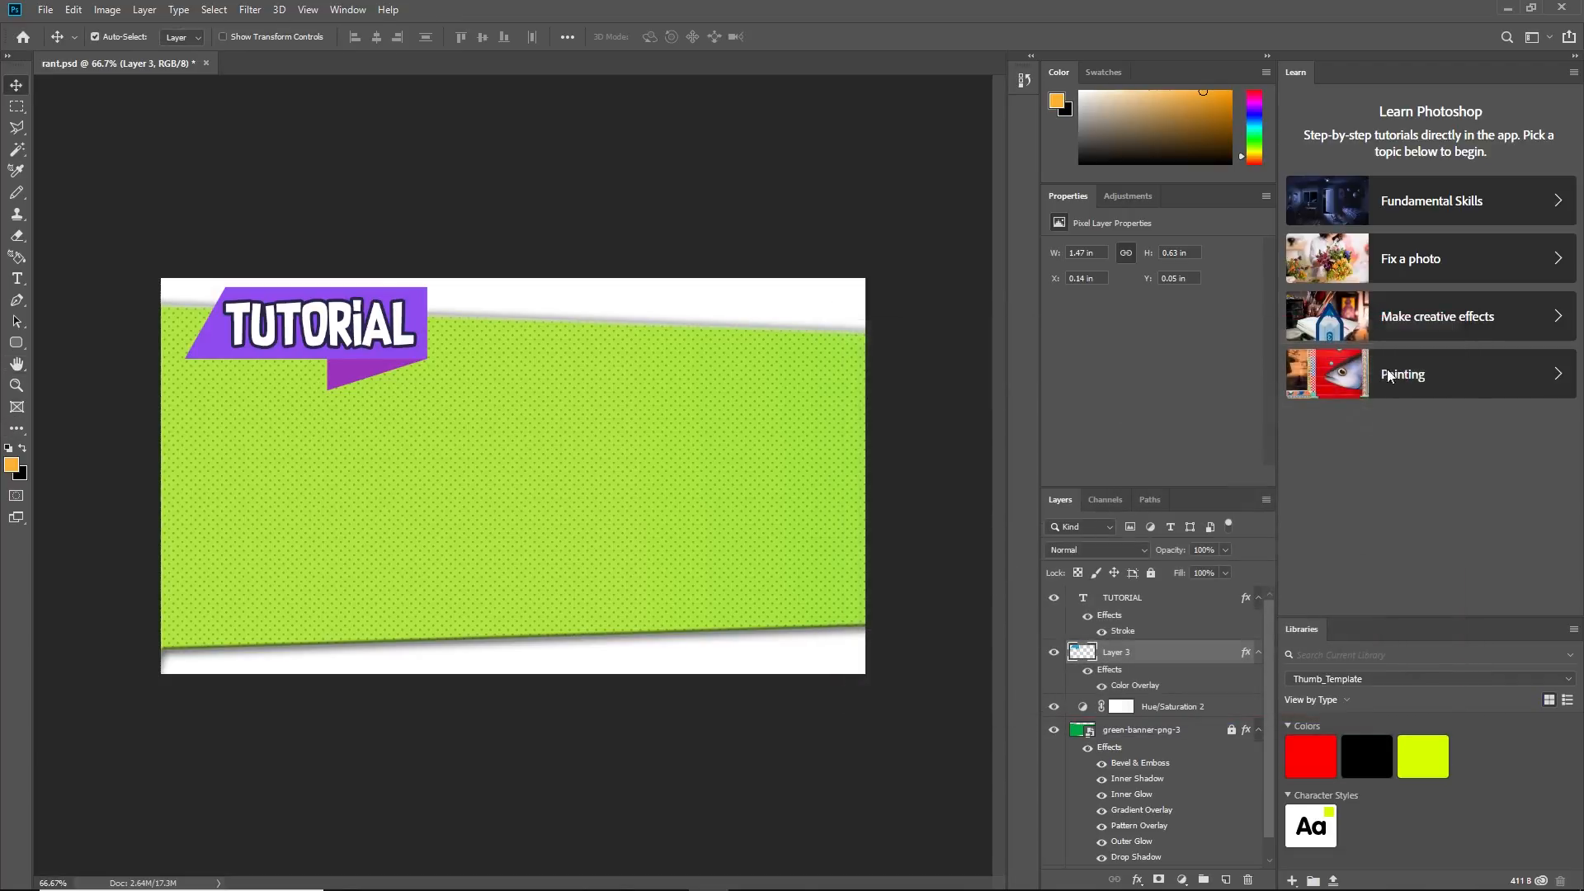
Save the document as a separate Photoshop file named tutorial, with layers and maximum compatibility
click(345, 328)
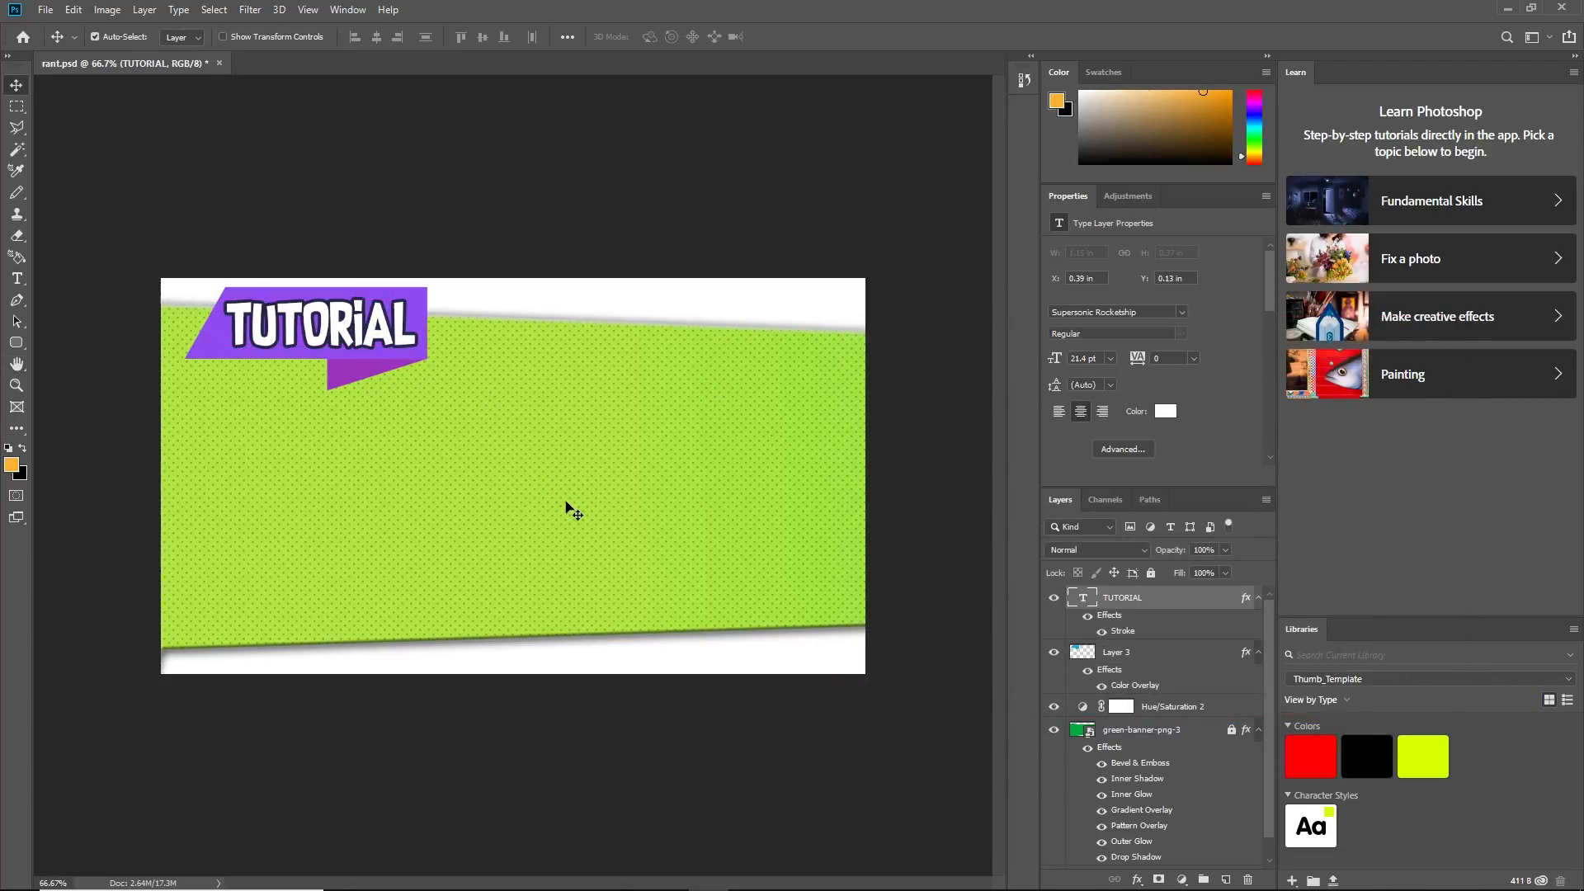
click(923, 601)
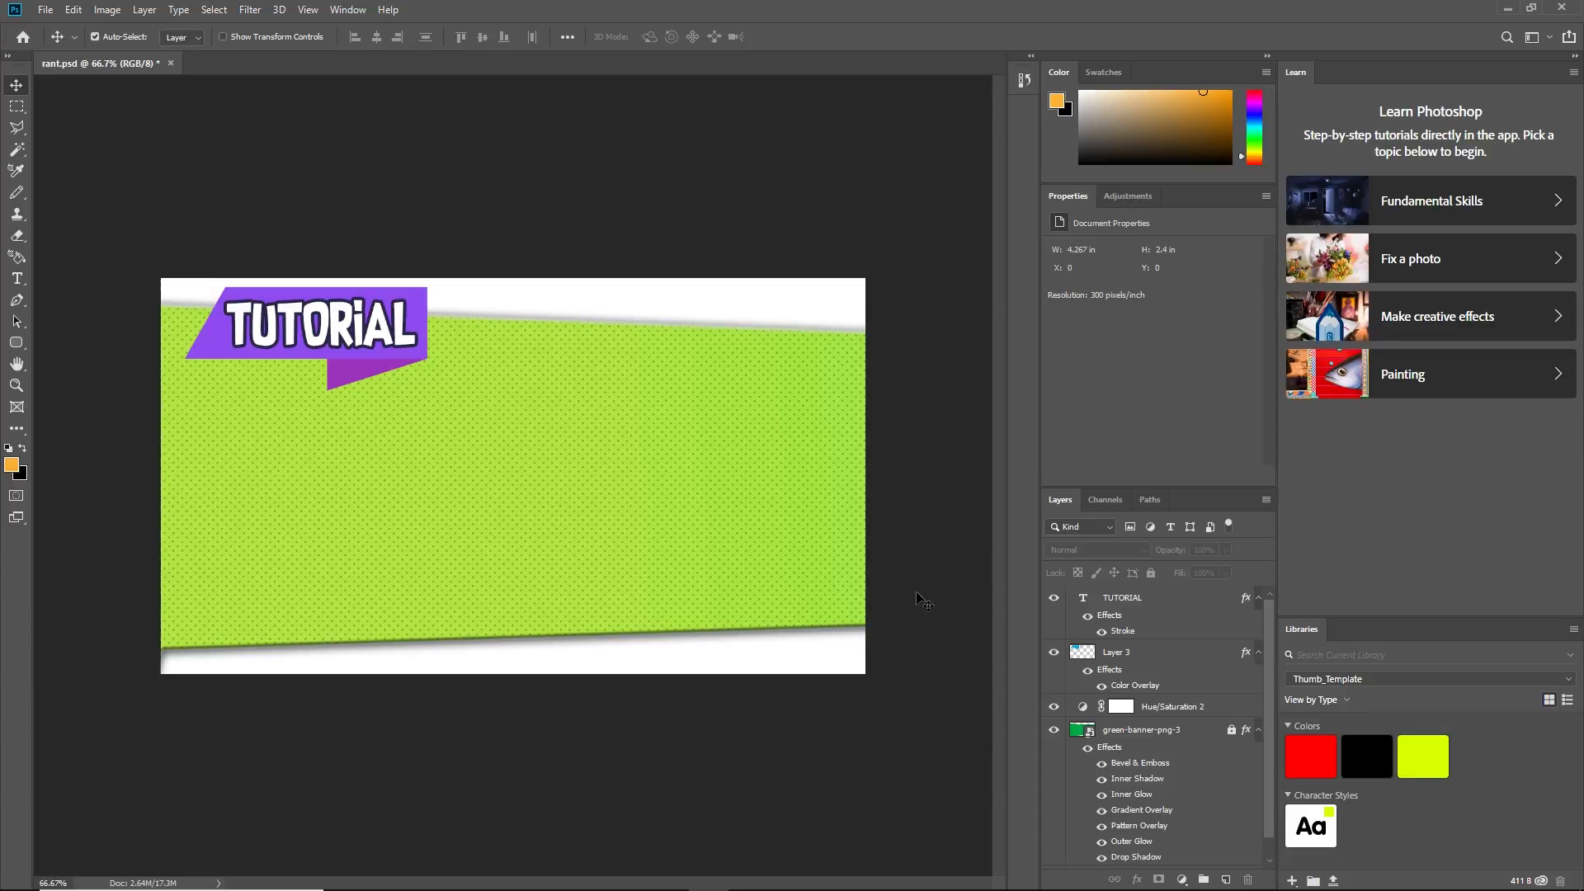
click(46, 9)
click(80, 179)
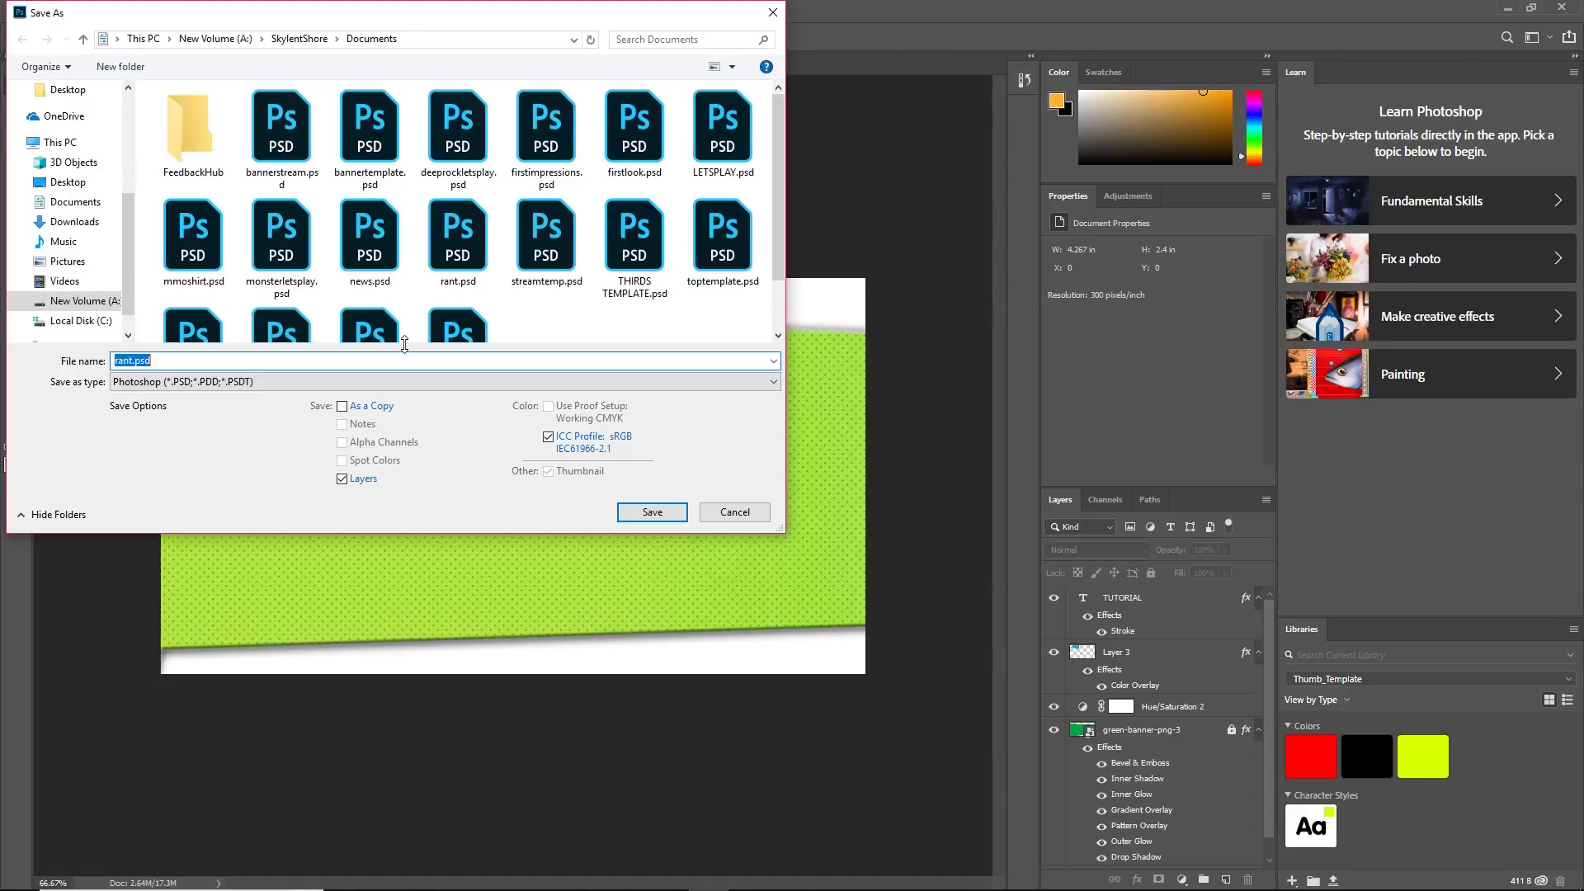
text(tutorial)
click(684, 516)
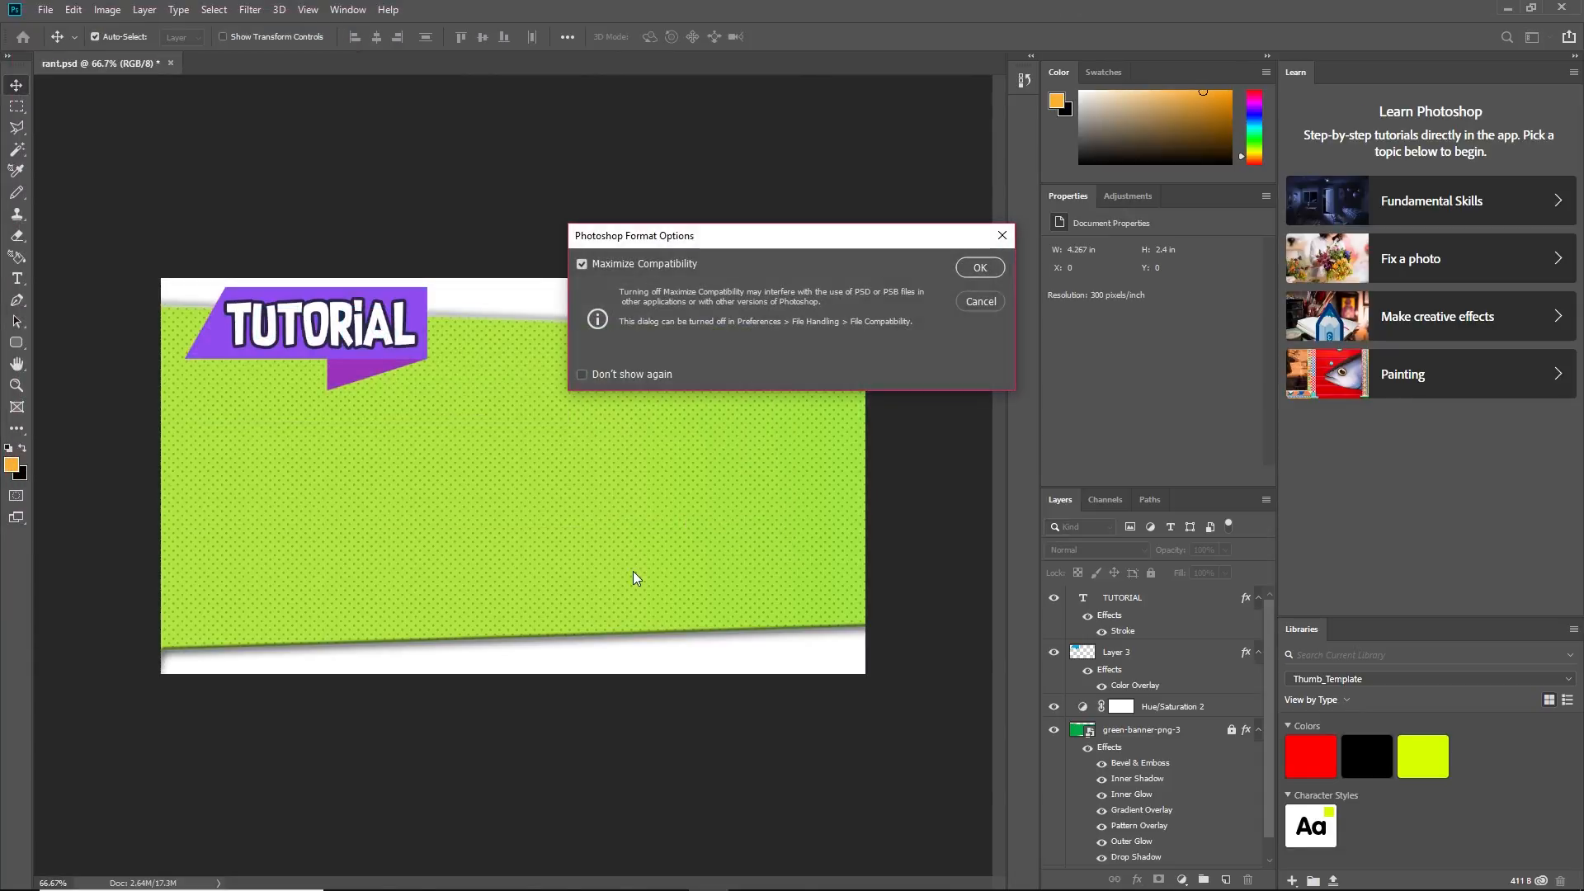
click(981, 268)
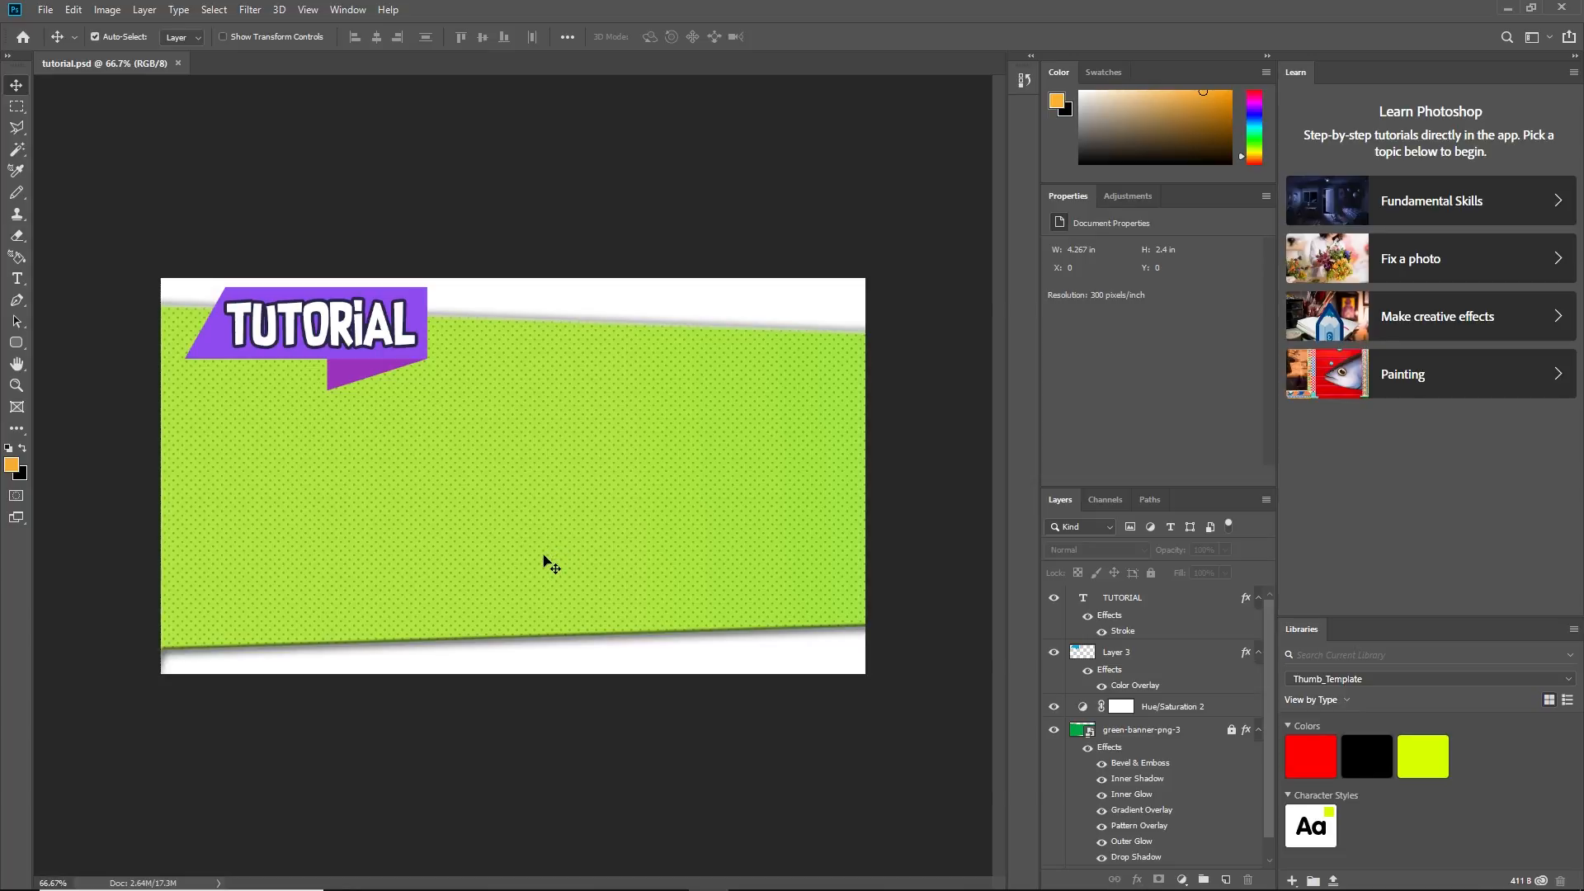
Add the white text MAKE THUMBNAILS POP! on three lines in 24 pt Supersonic Rocketship on the green background
key(t)
click(314, 467)
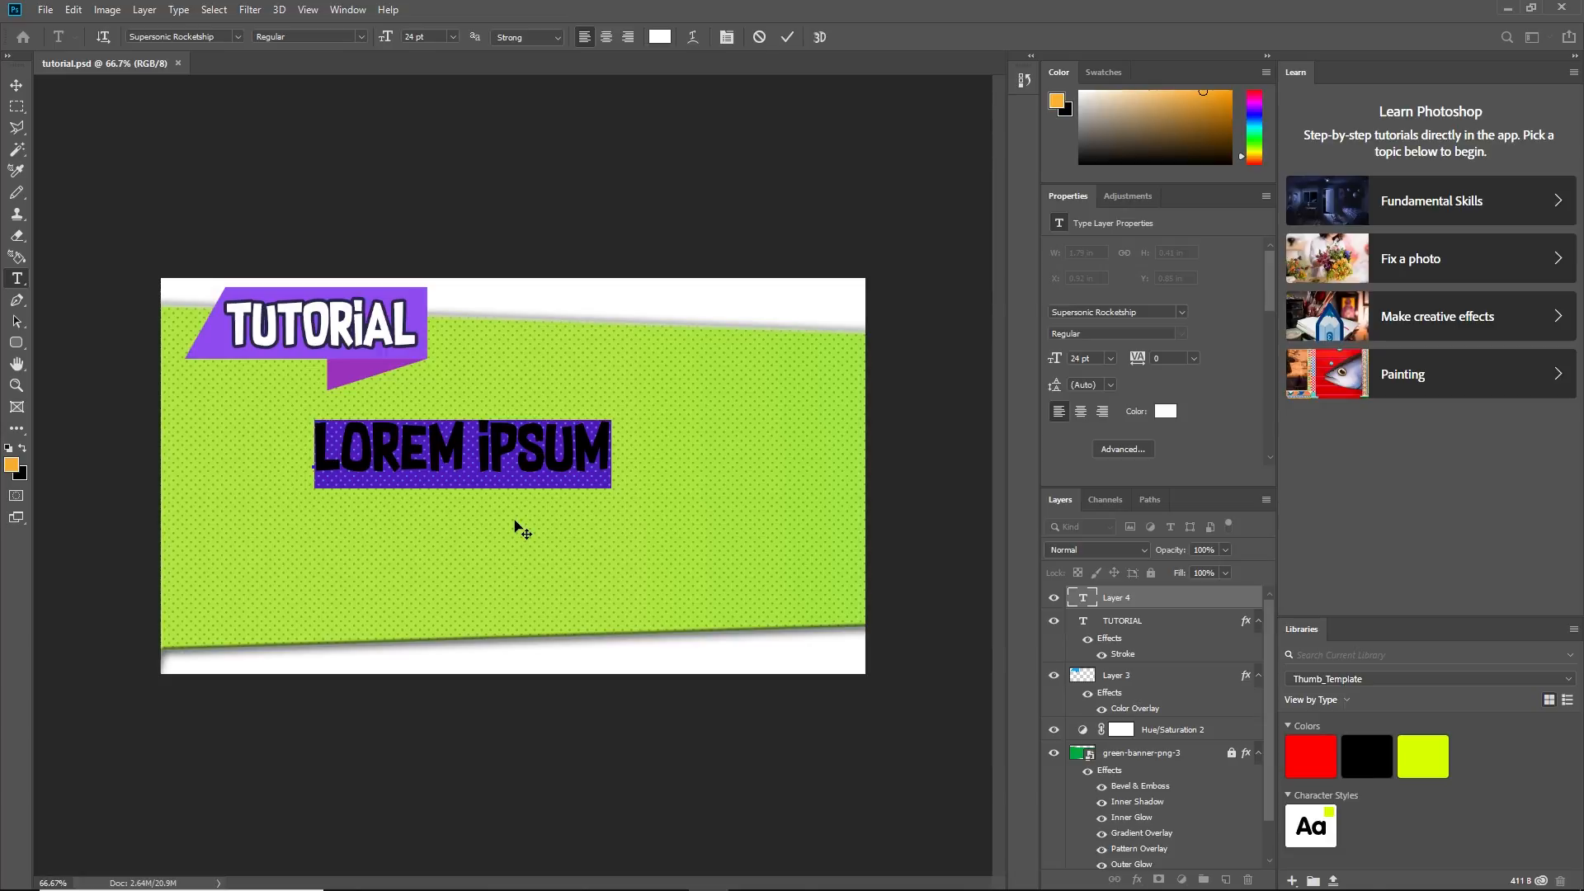
text(M)
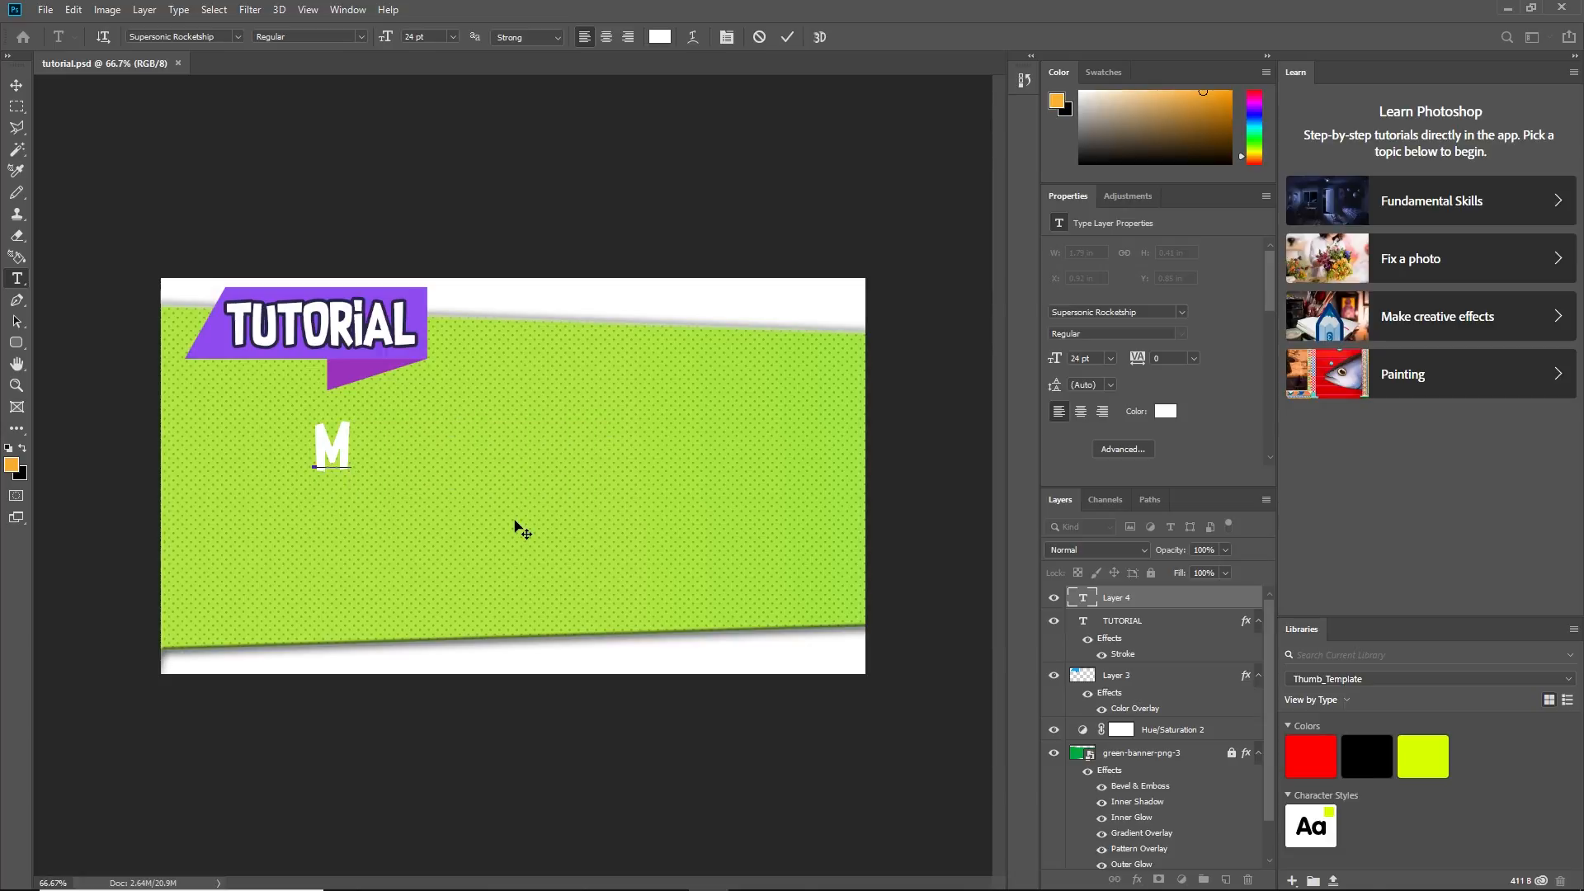
text(AKE)
key(Return)
text(THUMB)
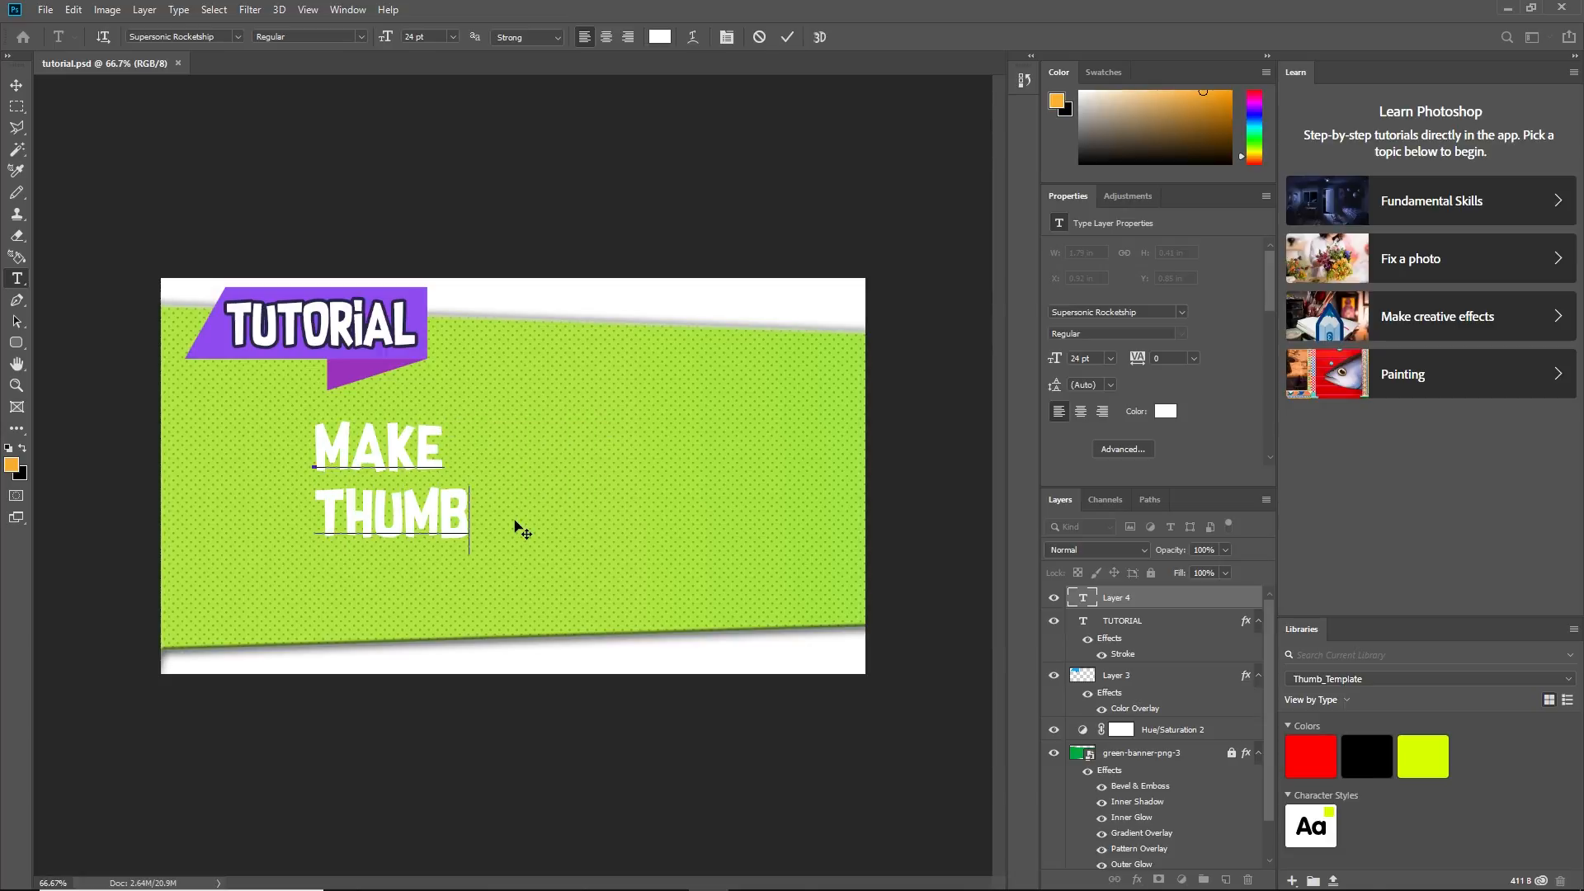
text(NAILS)
key(Return)
text(POP!)
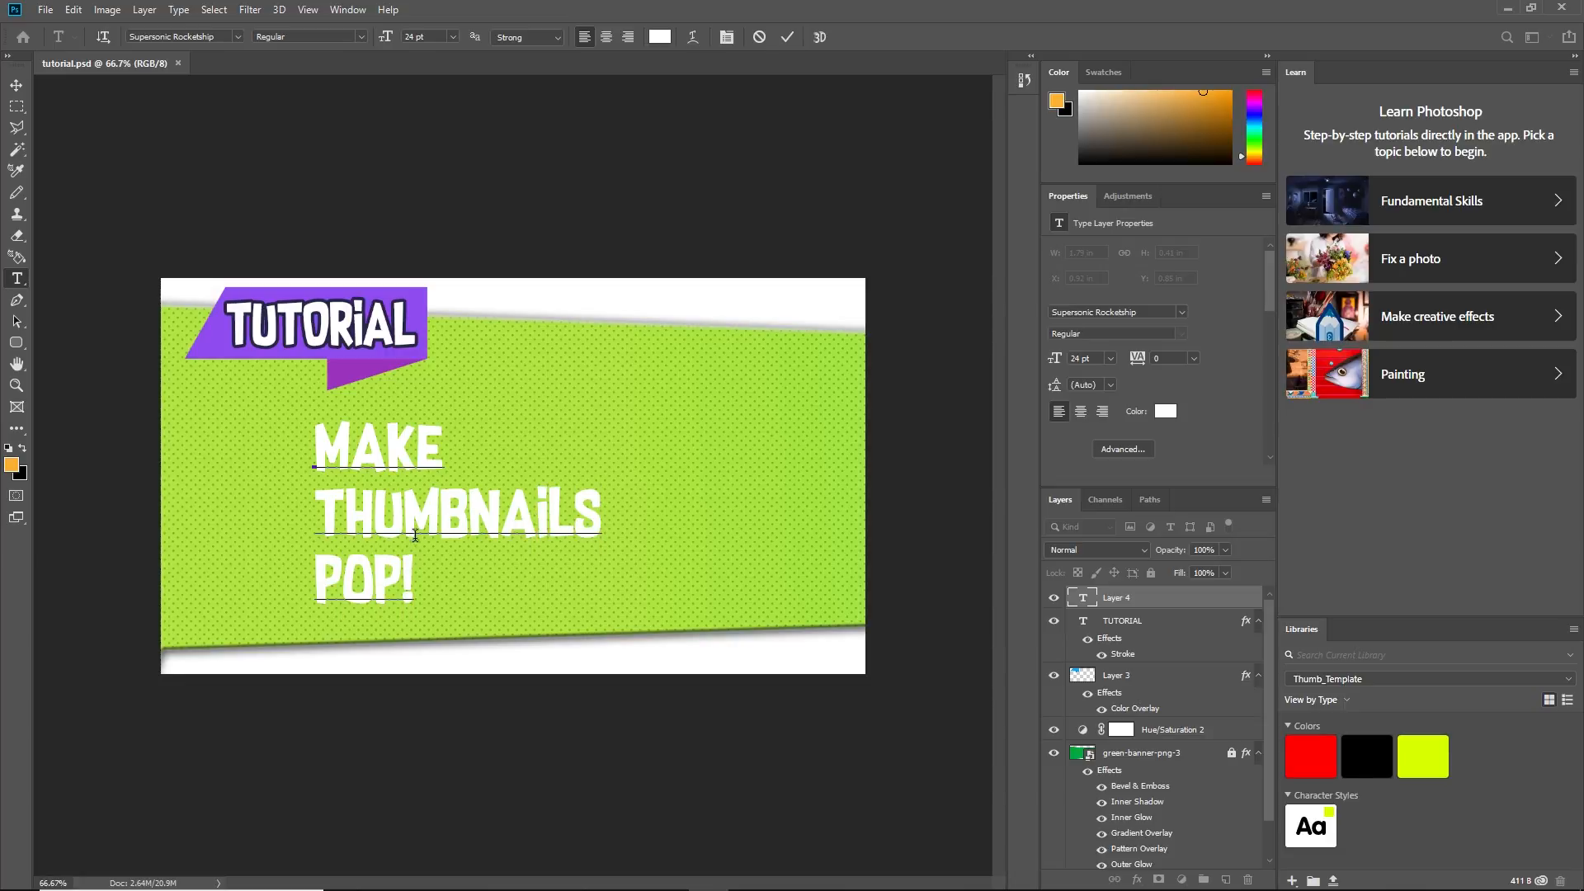
Delete the POP! line and place the remaining MAKE THUMBNAILS text, centre-aligned, below the TUTORIAL banner
drag(410, 567, 306, 564)
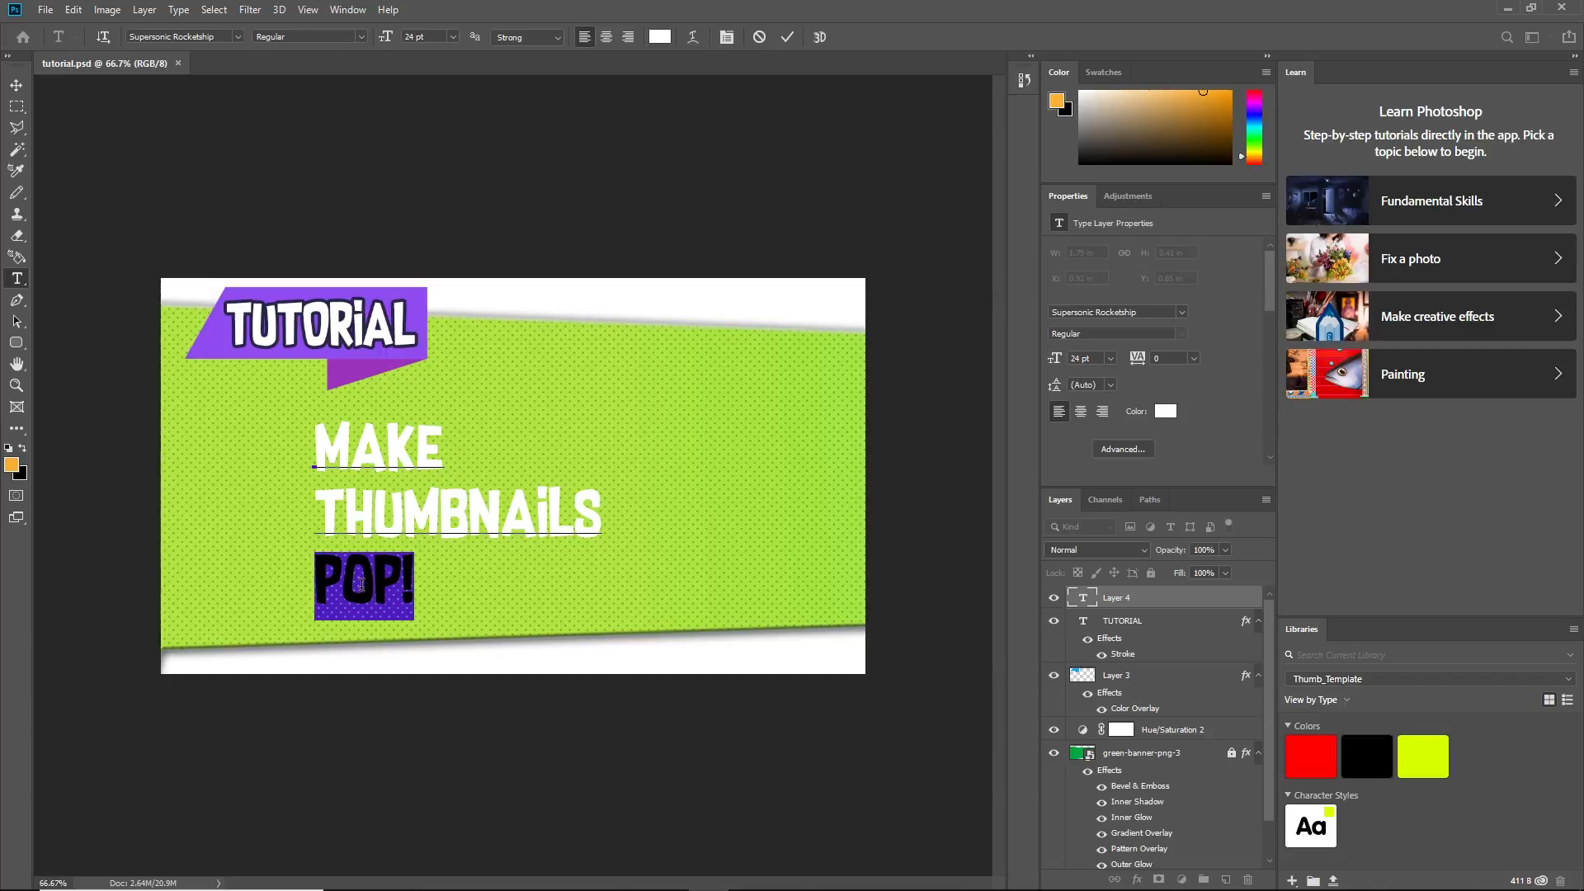
key(BackSpace)
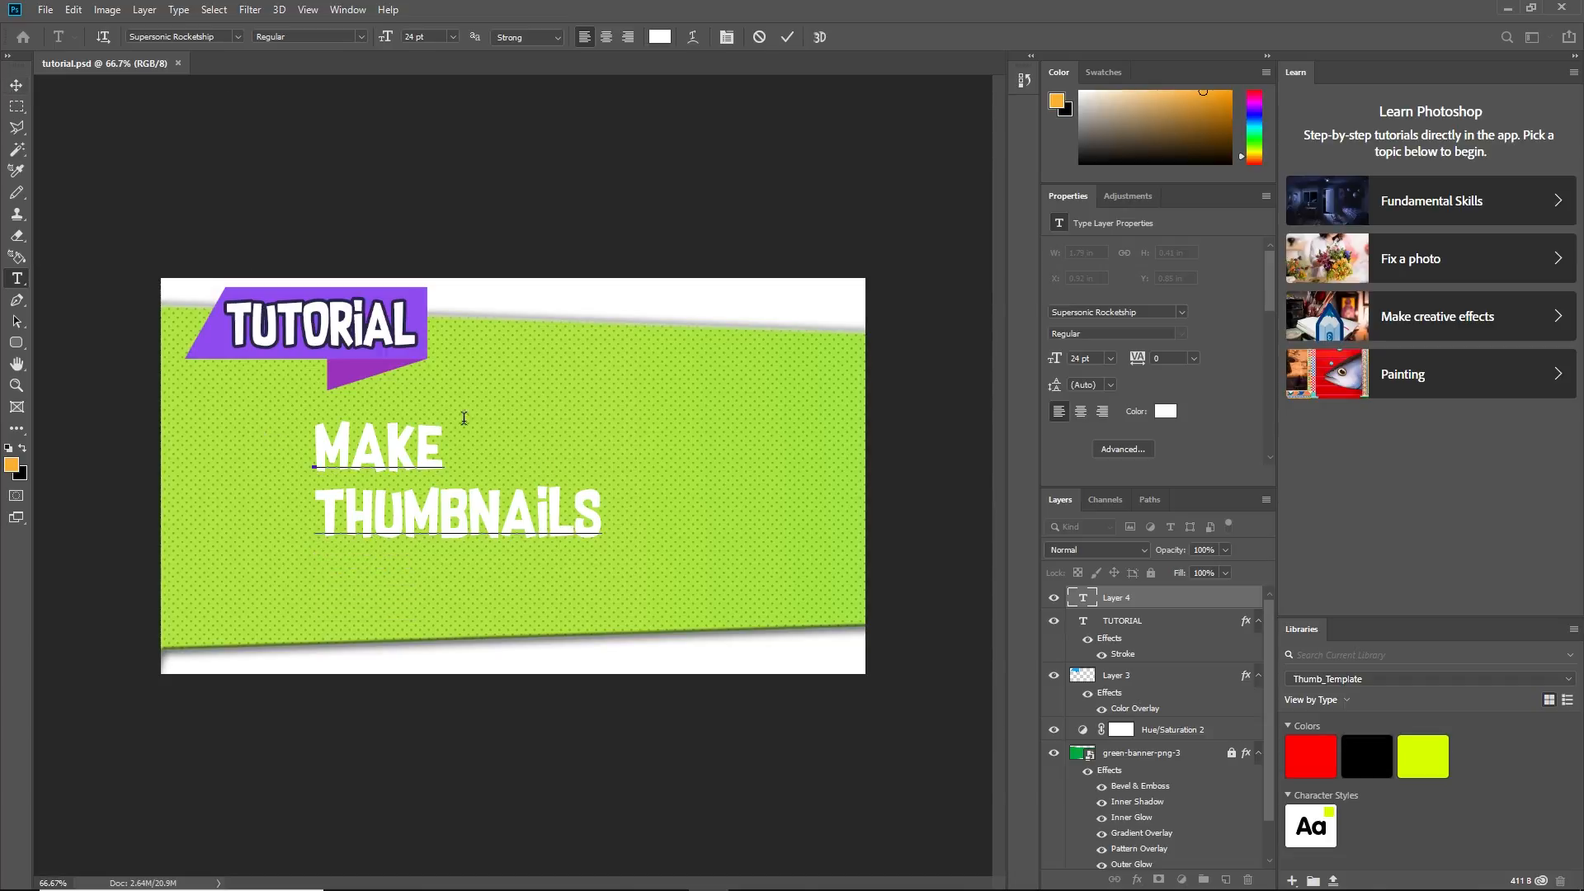
drag(589, 507, 267, 408)
click(606, 36)
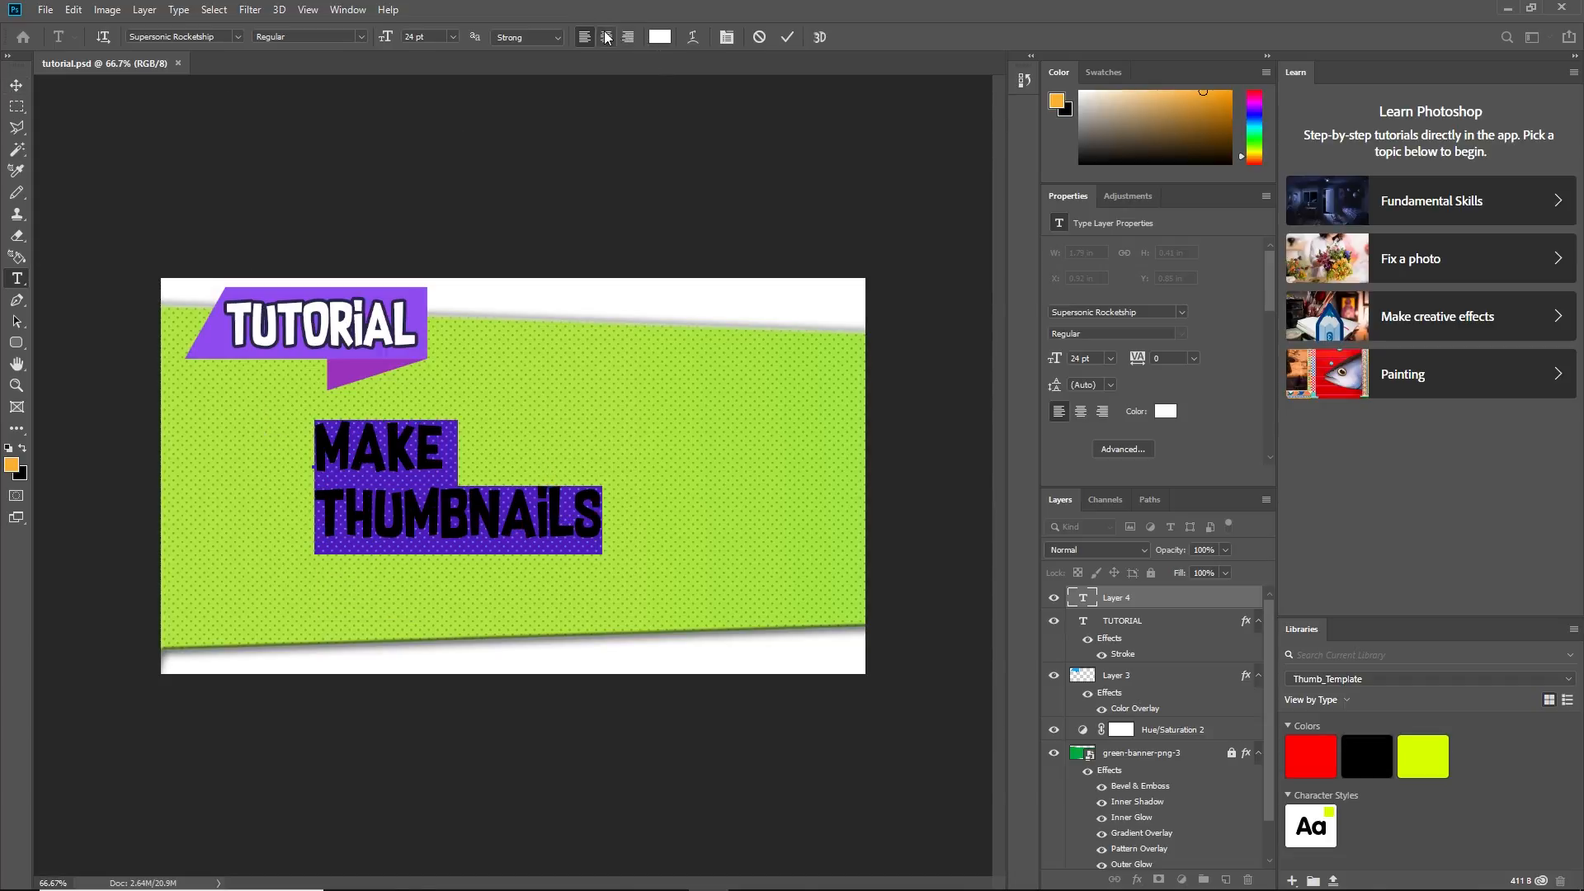
click(16, 85)
mouse_move(301, 425)
mouse_down()
mouse_move(447, 525)
mouse_move(453, 398)
mouse_move(319, 414)
mouse_move(312, 441)
mouse_up()
Add POP! as a separate text layer below MAKE THUMBNAILS and set its font to Comix Loud
key(t)
click(280, 580)
text(POP!)
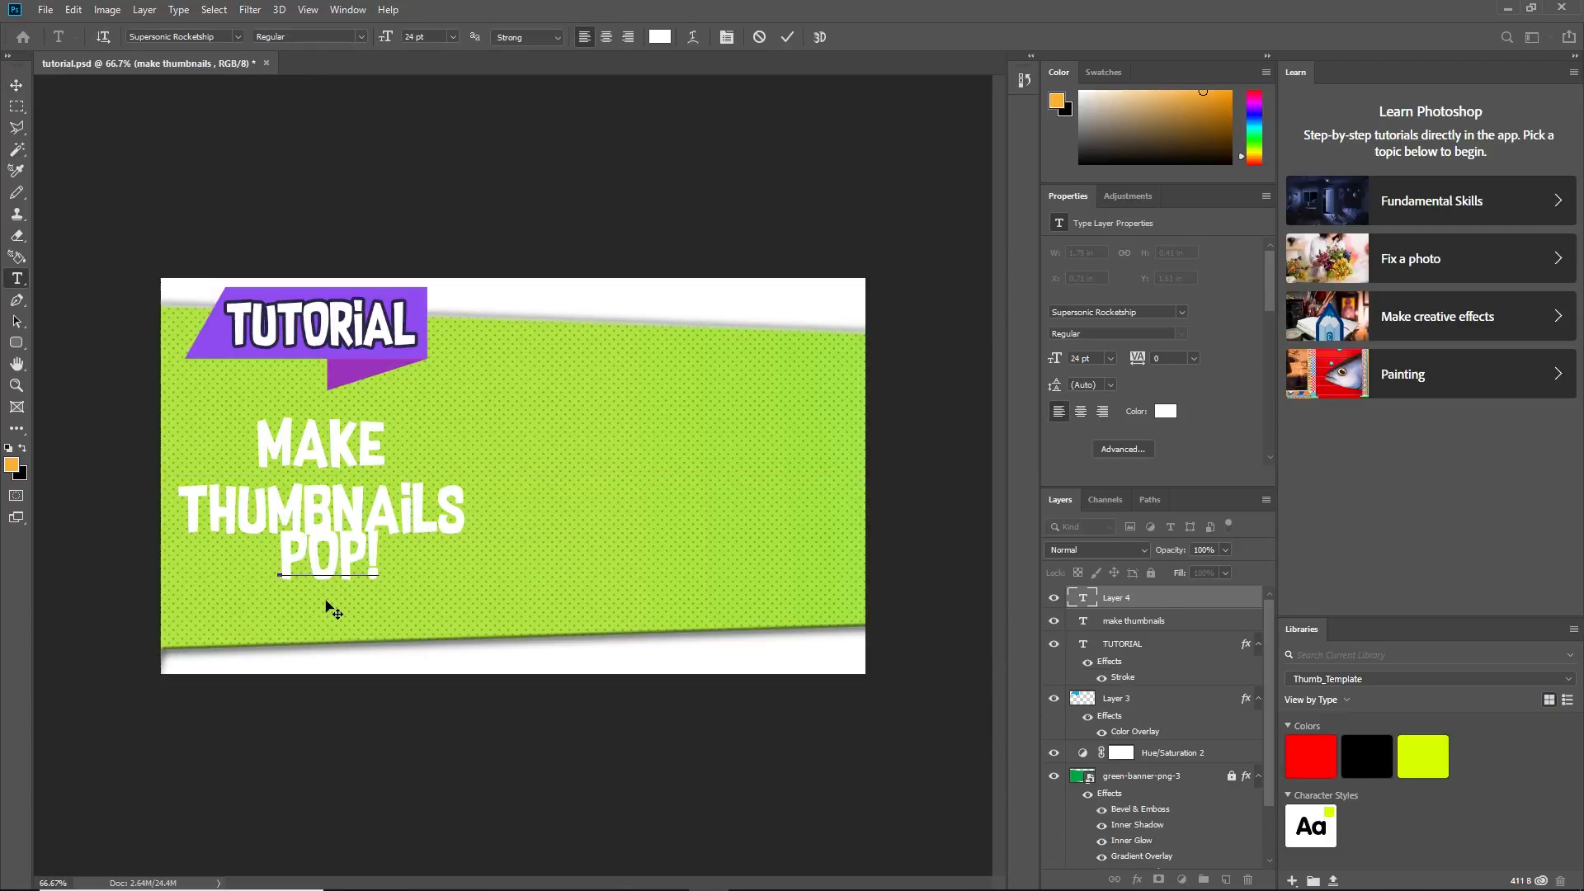
key(ctrl+a)
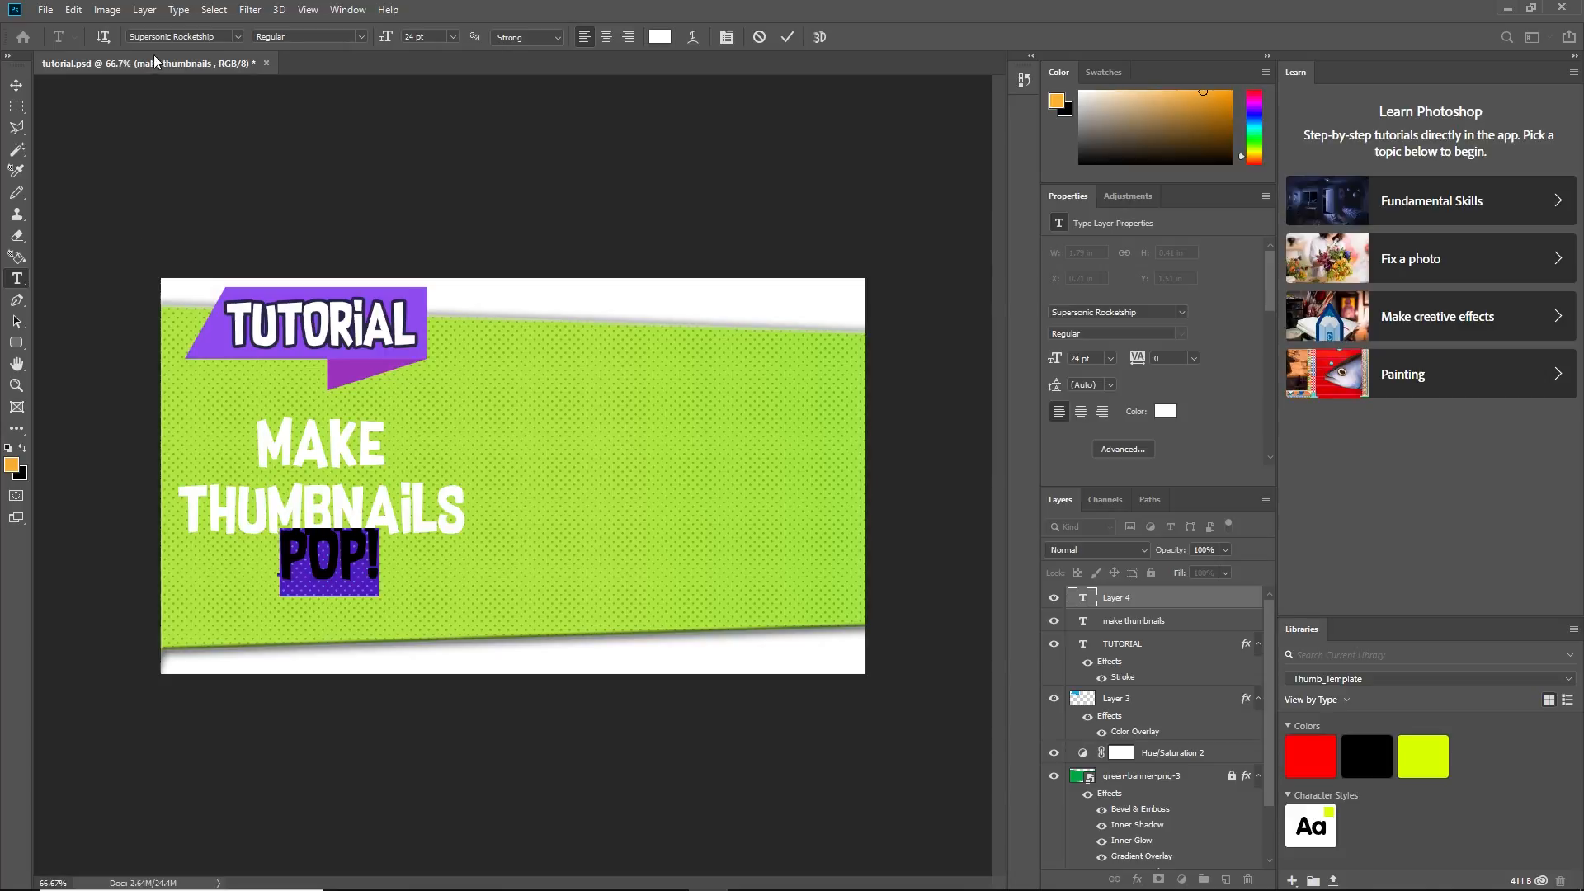
click(238, 37)
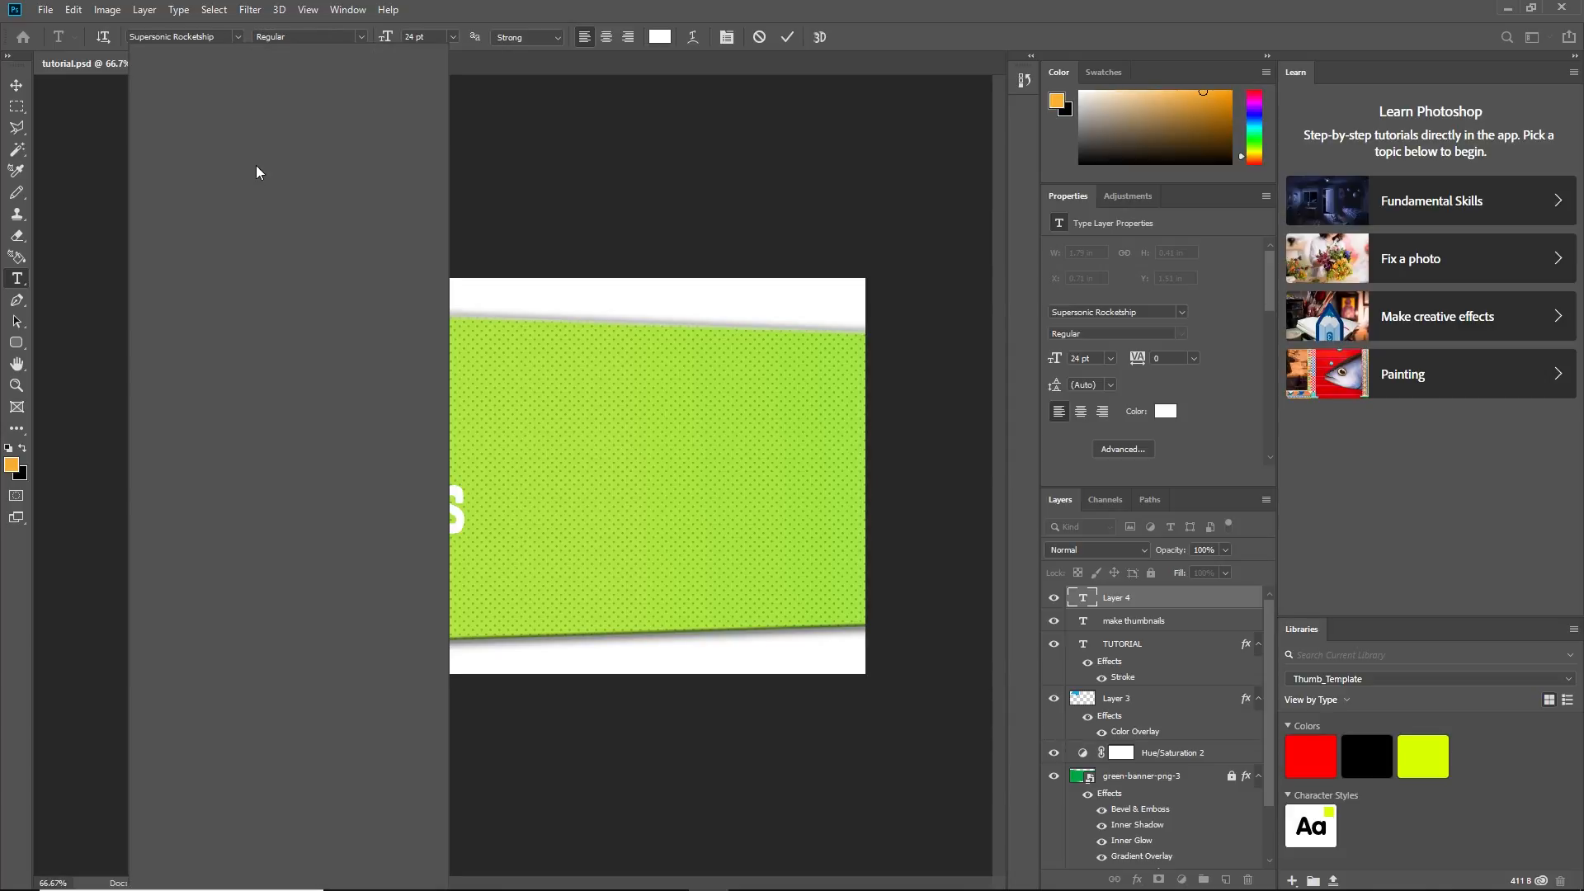
scroll(426, 99, up, 10)
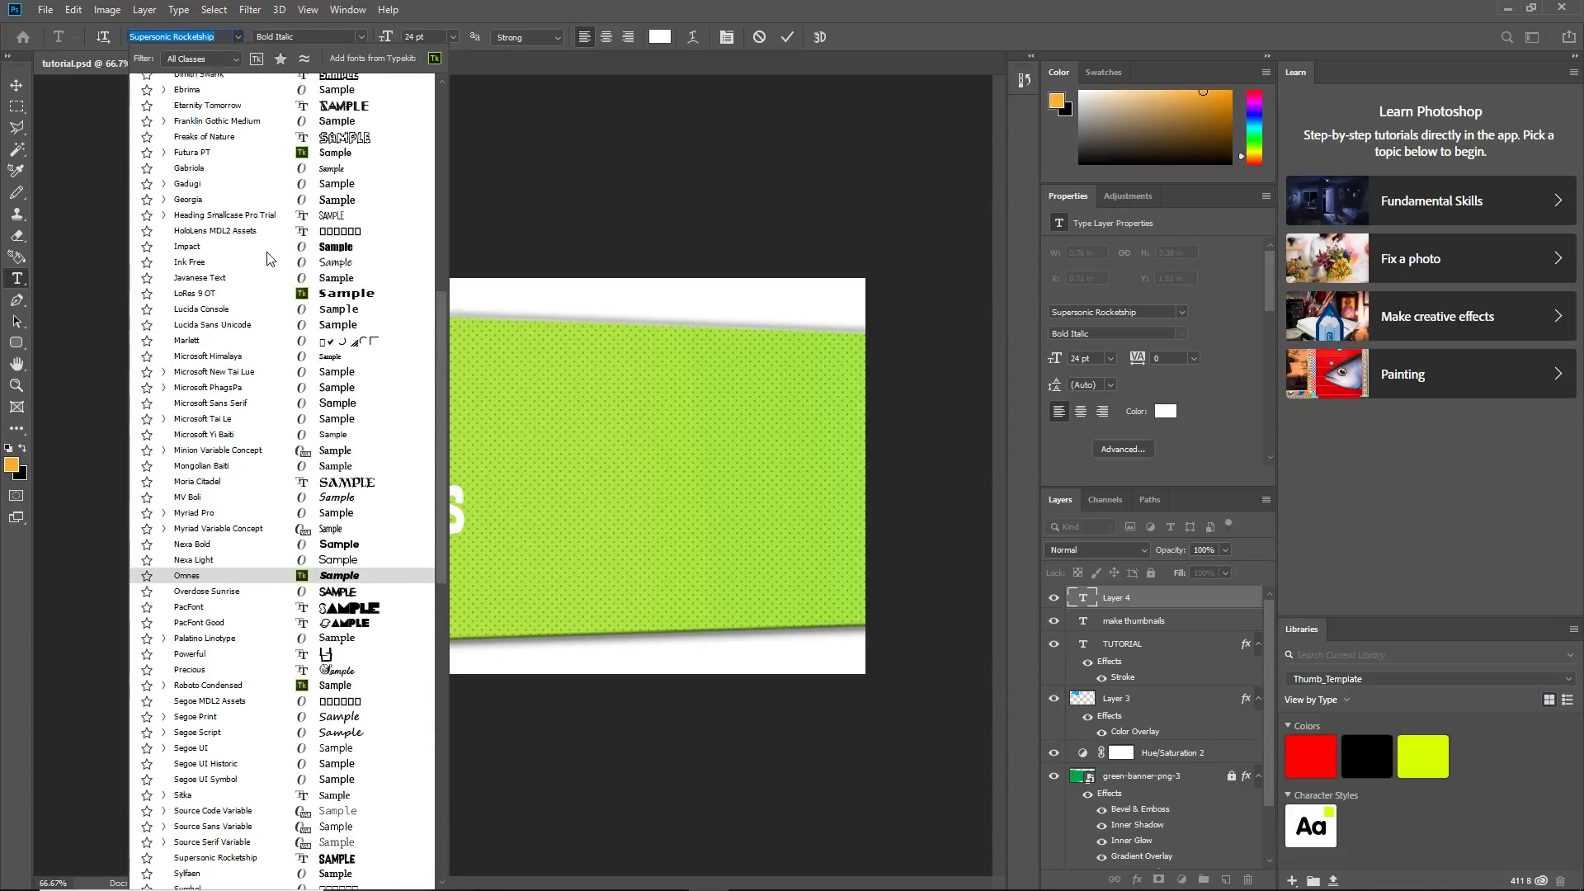
scroll(435, 93, up, 8)
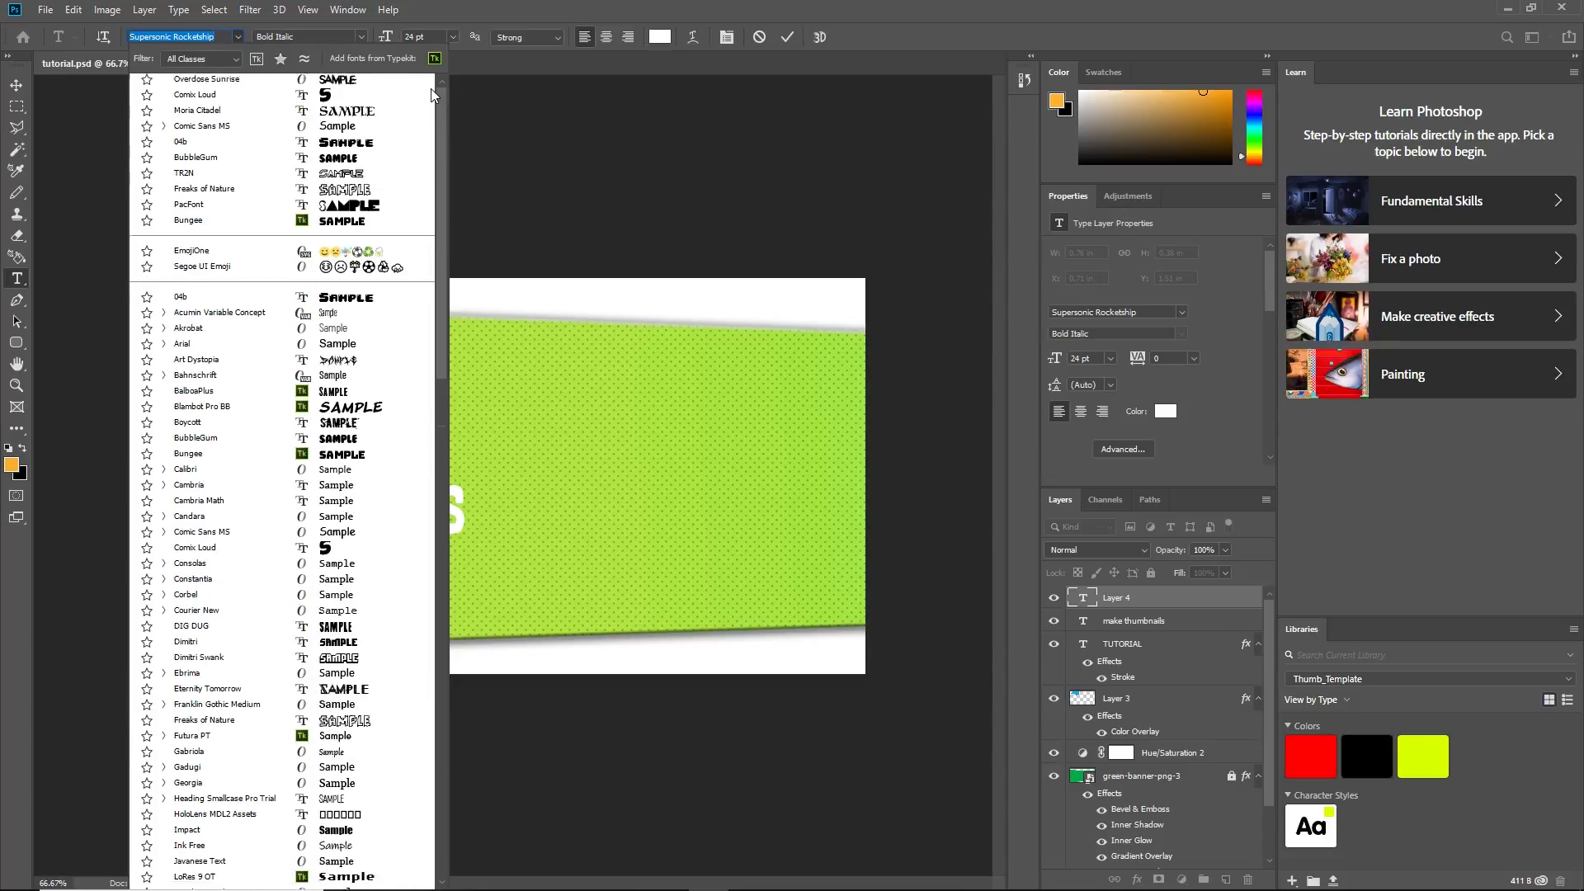
click(251, 103)
key(ctrl+Return)
Enlarge the POP! text to about 27.58 pt and position it under THUMBNAILS at about X 0.25 in, Y 1.57 in
key(v)
drag(410, 548, 347, 590)
key(ctrl+t)
mouse_move(438, 547)
mouse_down()
mouse_move(434, 526)
mouse_move(417, 578)
mouse_move(442, 524)
mouse_up()
drag(427, 550, 413, 575)
key(Return)
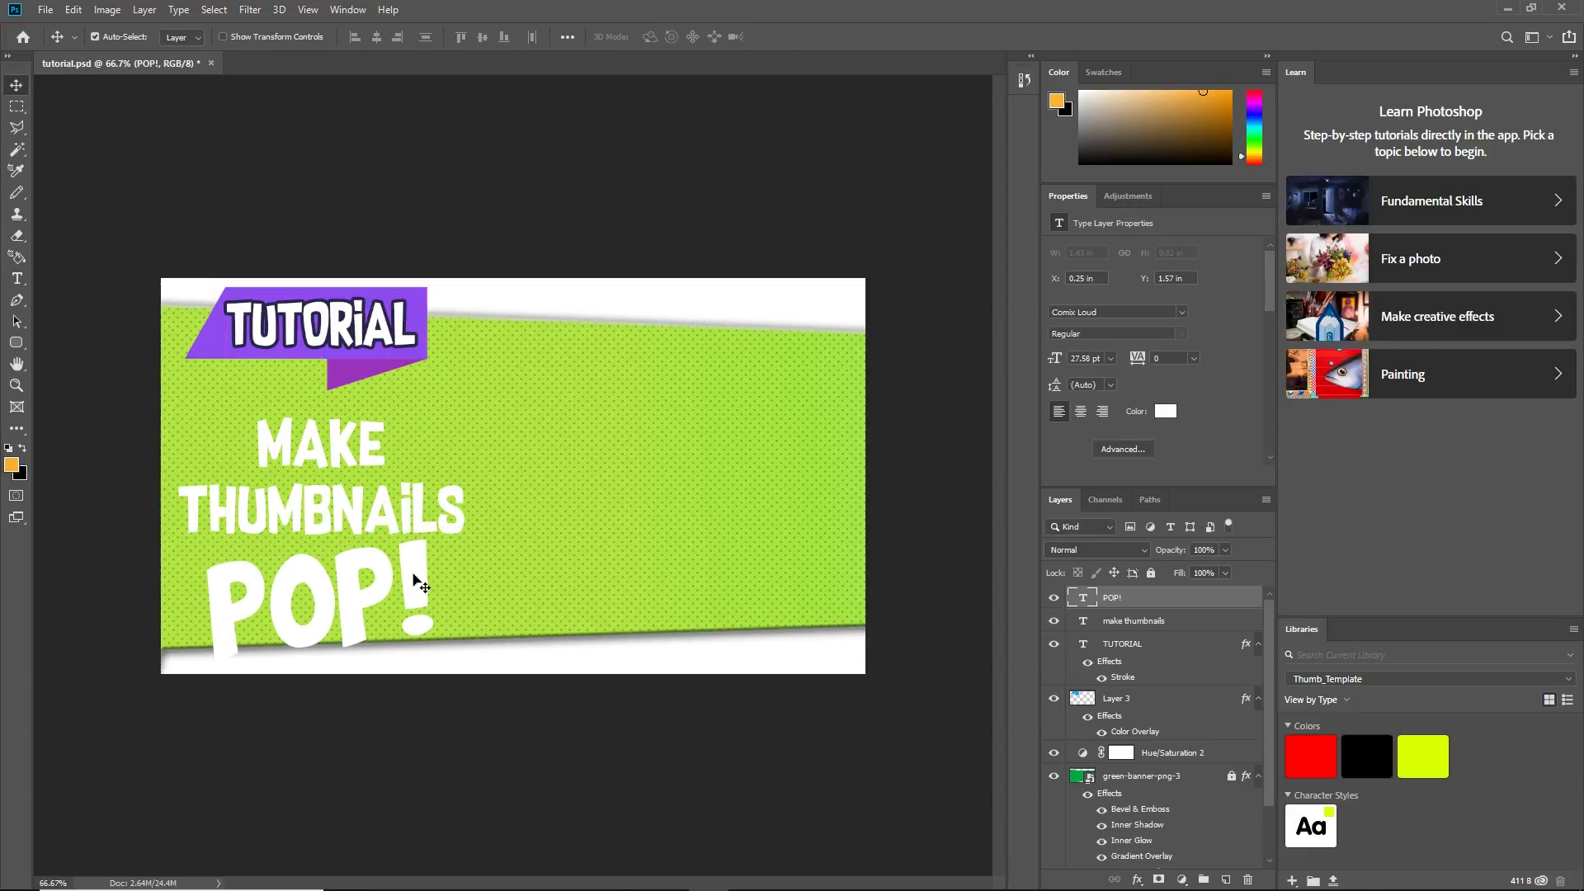
Move MAKE THUMBNAILS and POP! up closer to the banner and enlarge POP! to about 28.91 pt
drag(338, 442, 337, 422)
drag(349, 594, 348, 579)
key(ctrl+t)
drag(440, 525, 439, 521)
key(Return)
Give the MAKE THUMBNAILS text Bevel & Emboss, Drop Shadow and a 6 px dark blue outside Stroke
click(399, 470)
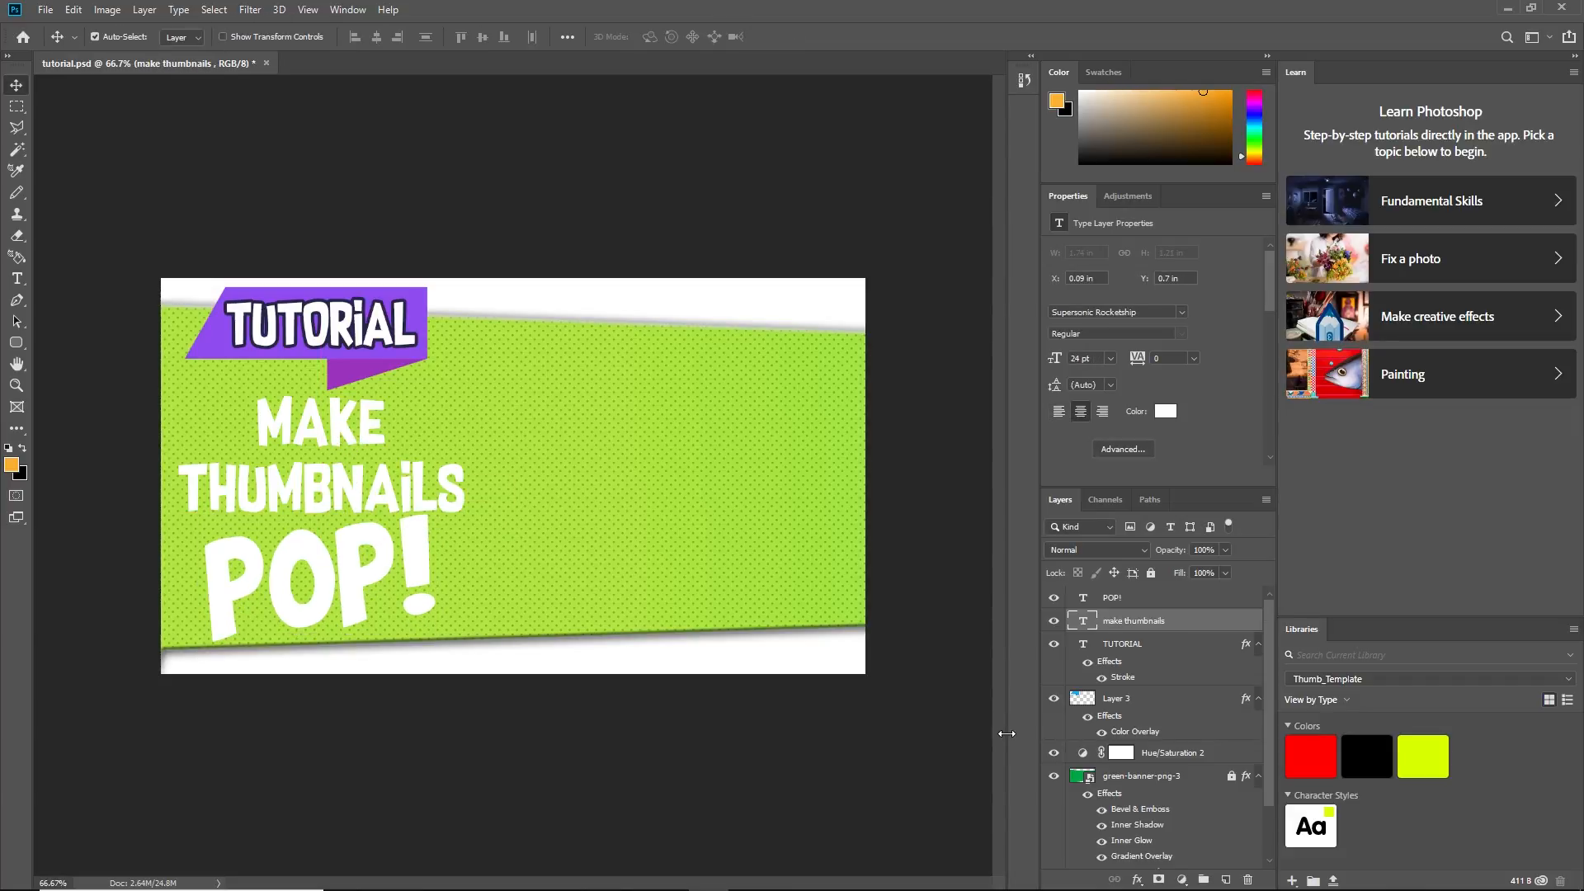
click(1135, 881)
click(1170, 721)
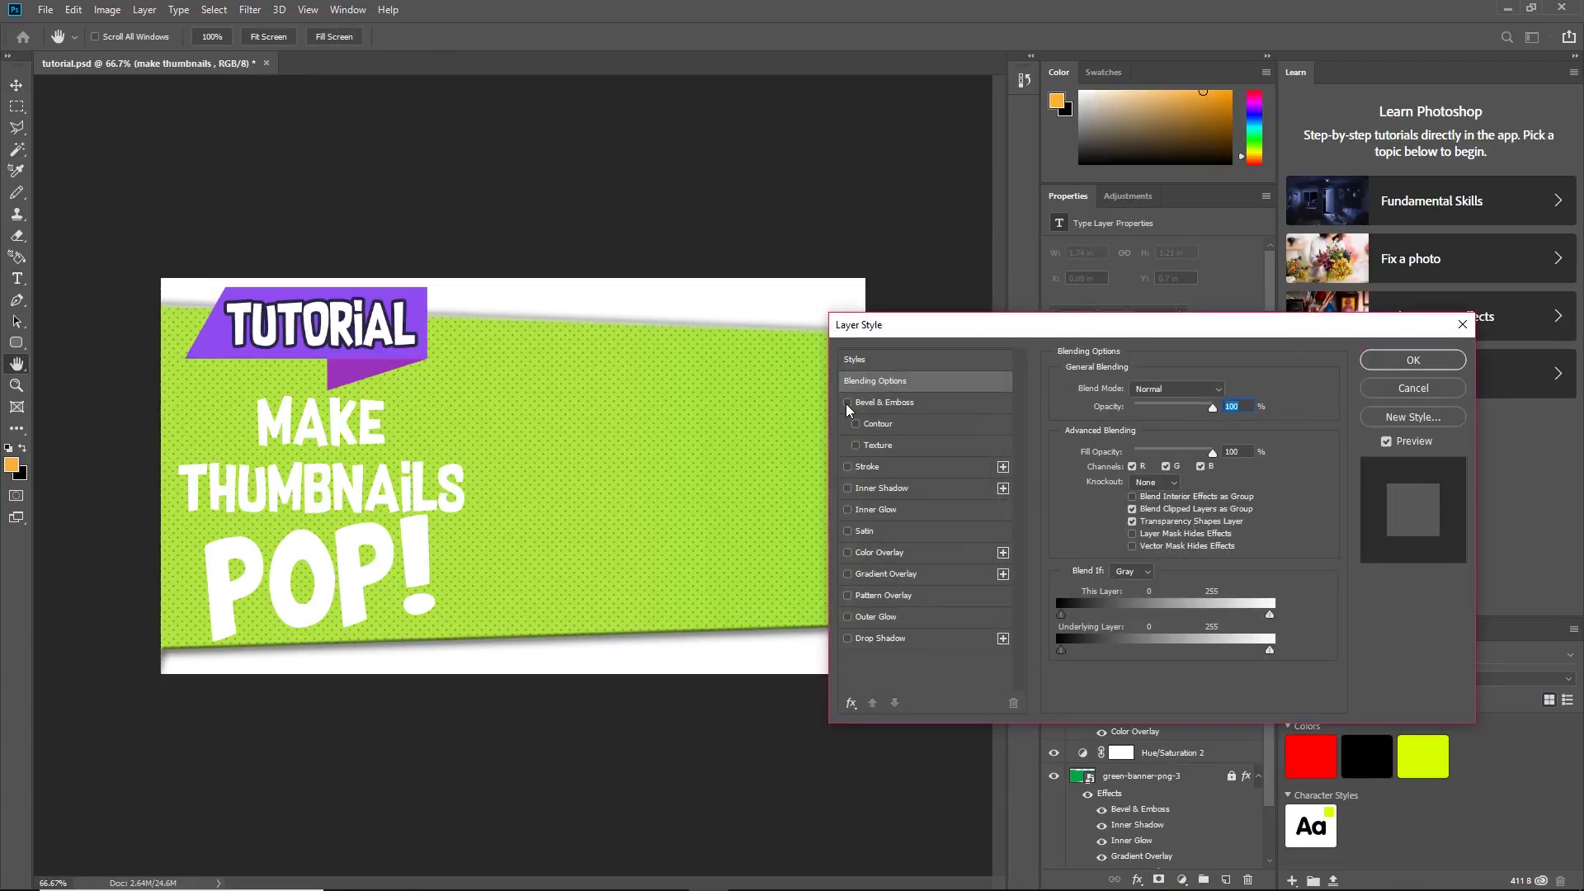
click(848, 404)
click(848, 639)
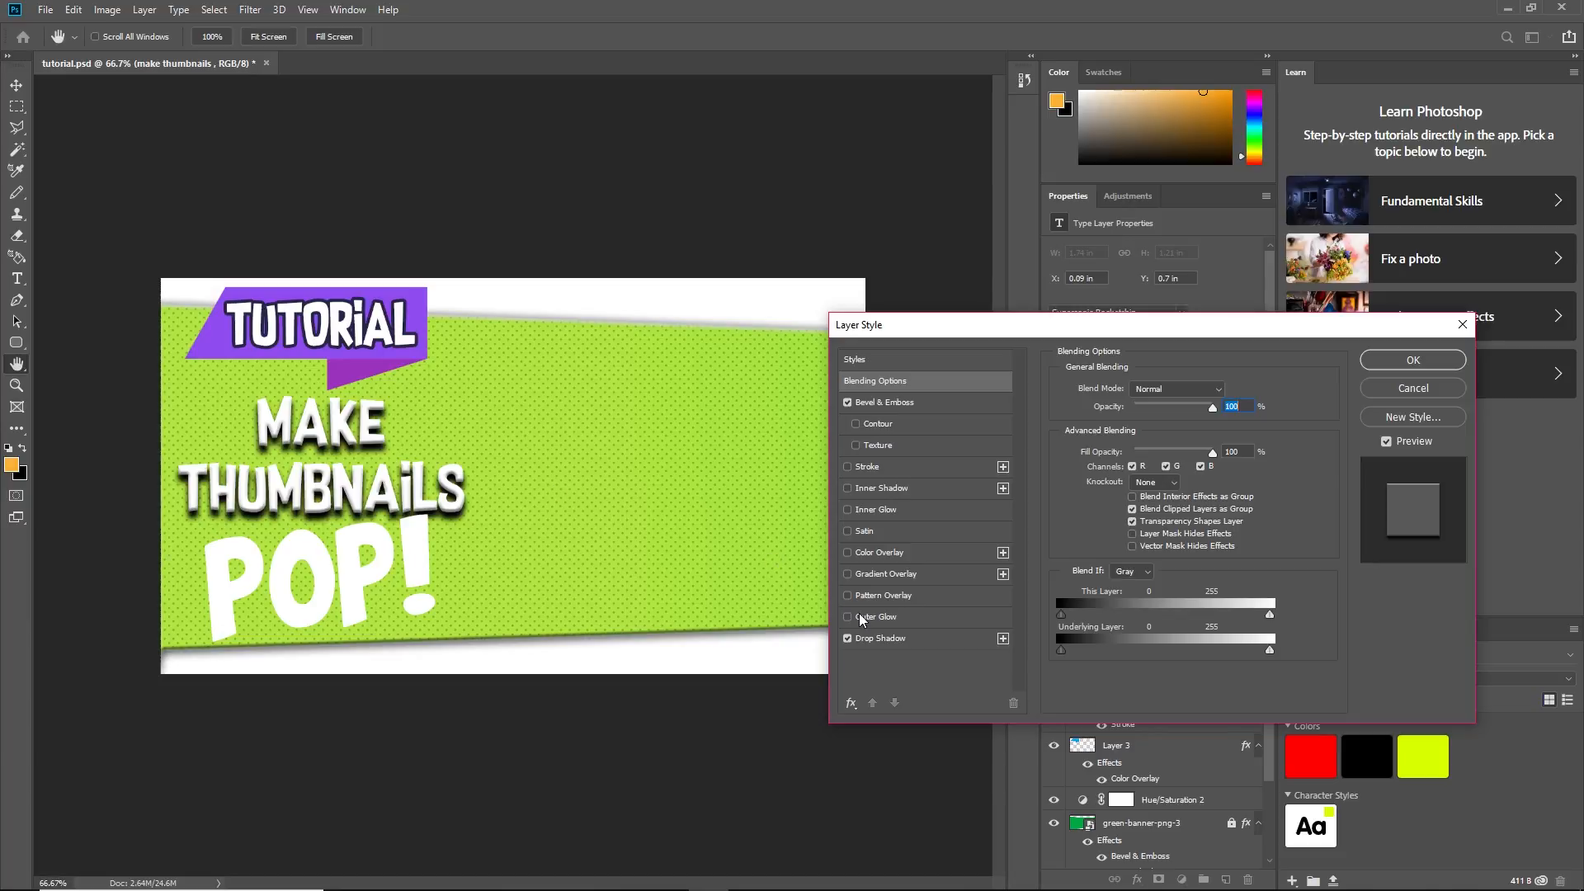
click(848, 466)
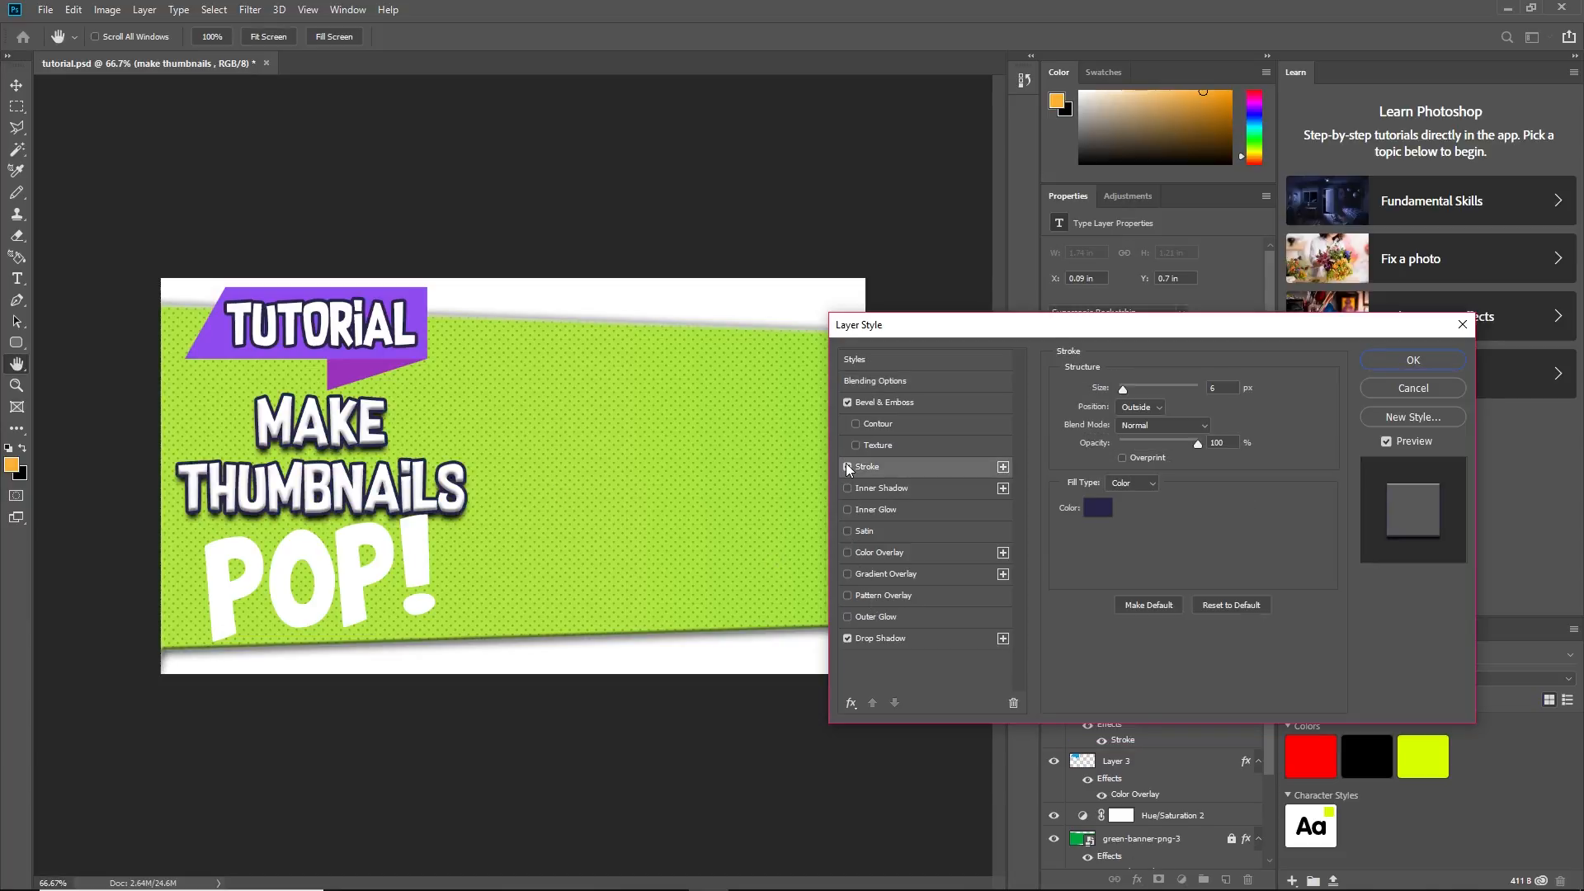
click(1389, 361)
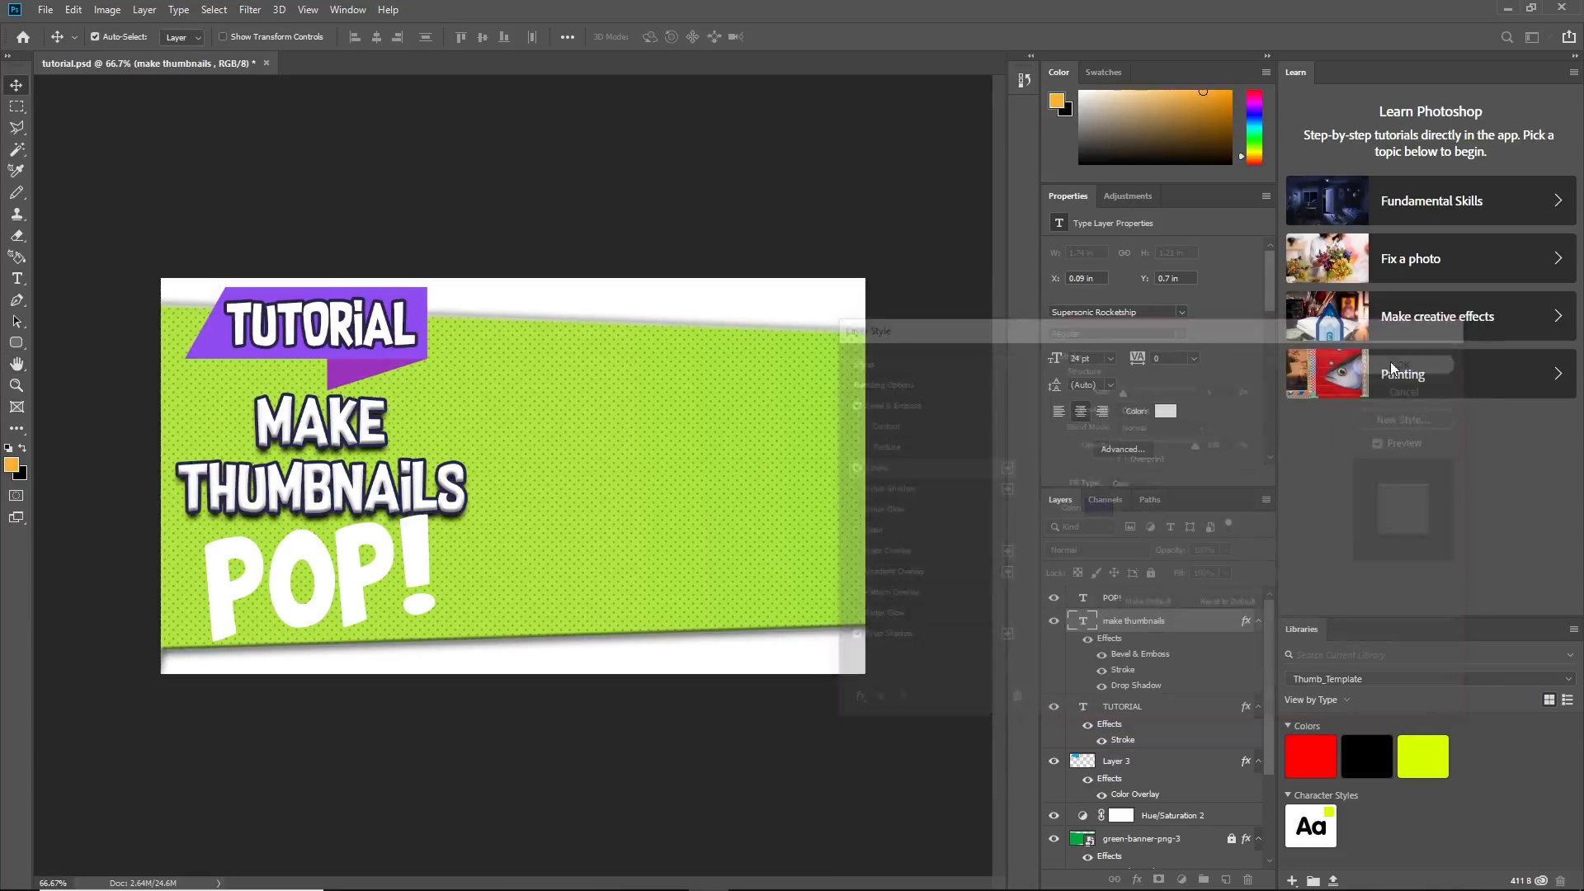
Give the POP! text layer Bevel & Emboss and a Drop Shadow effect
click(417, 563)
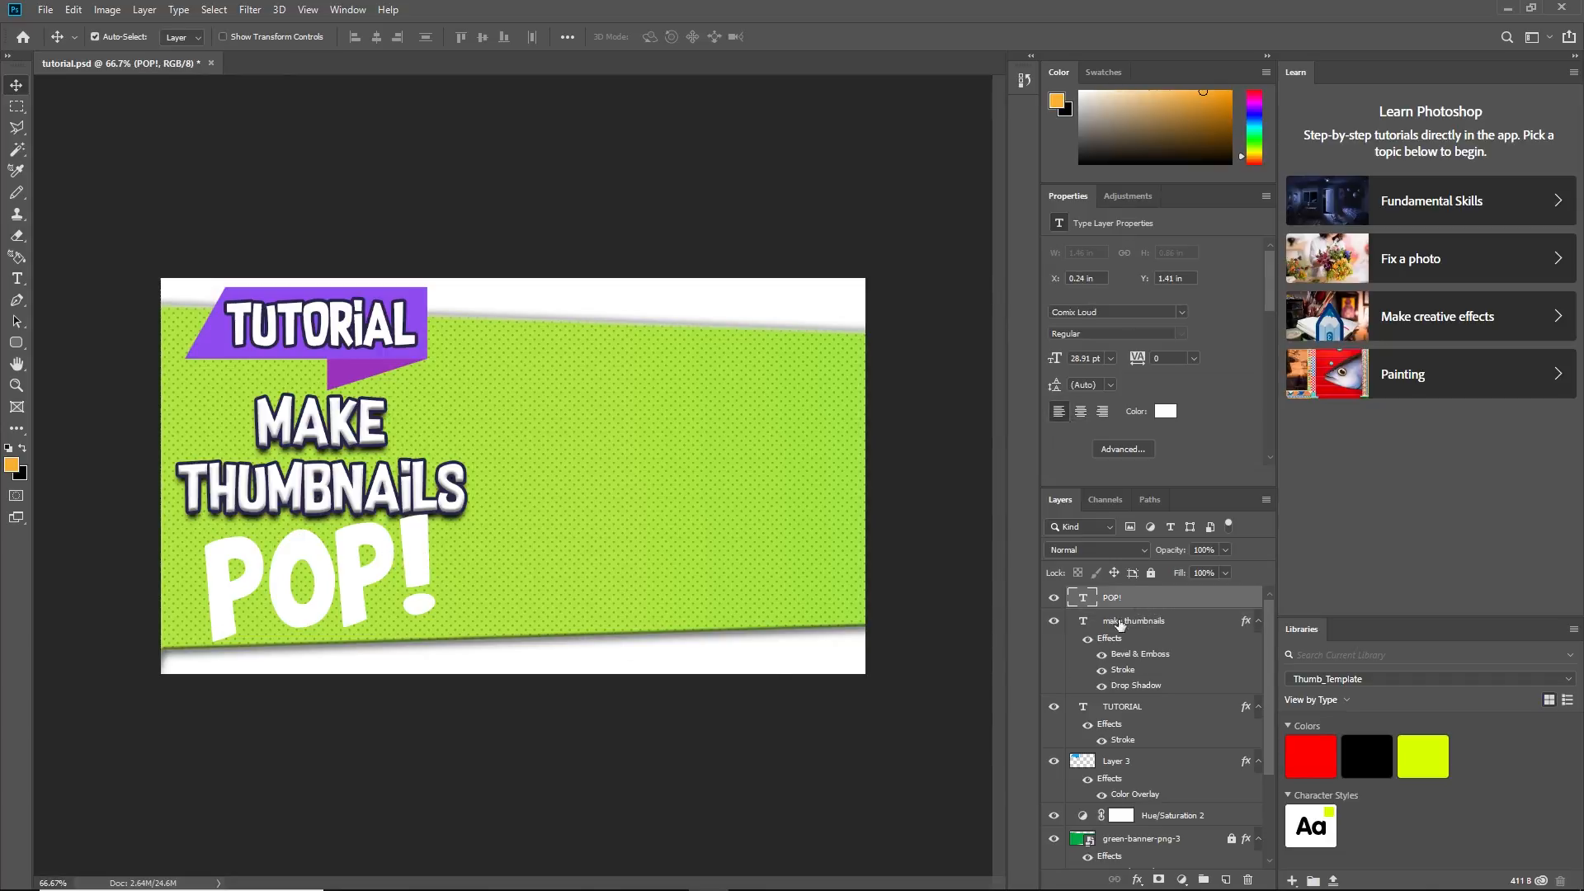
click(1138, 879)
click(1185, 728)
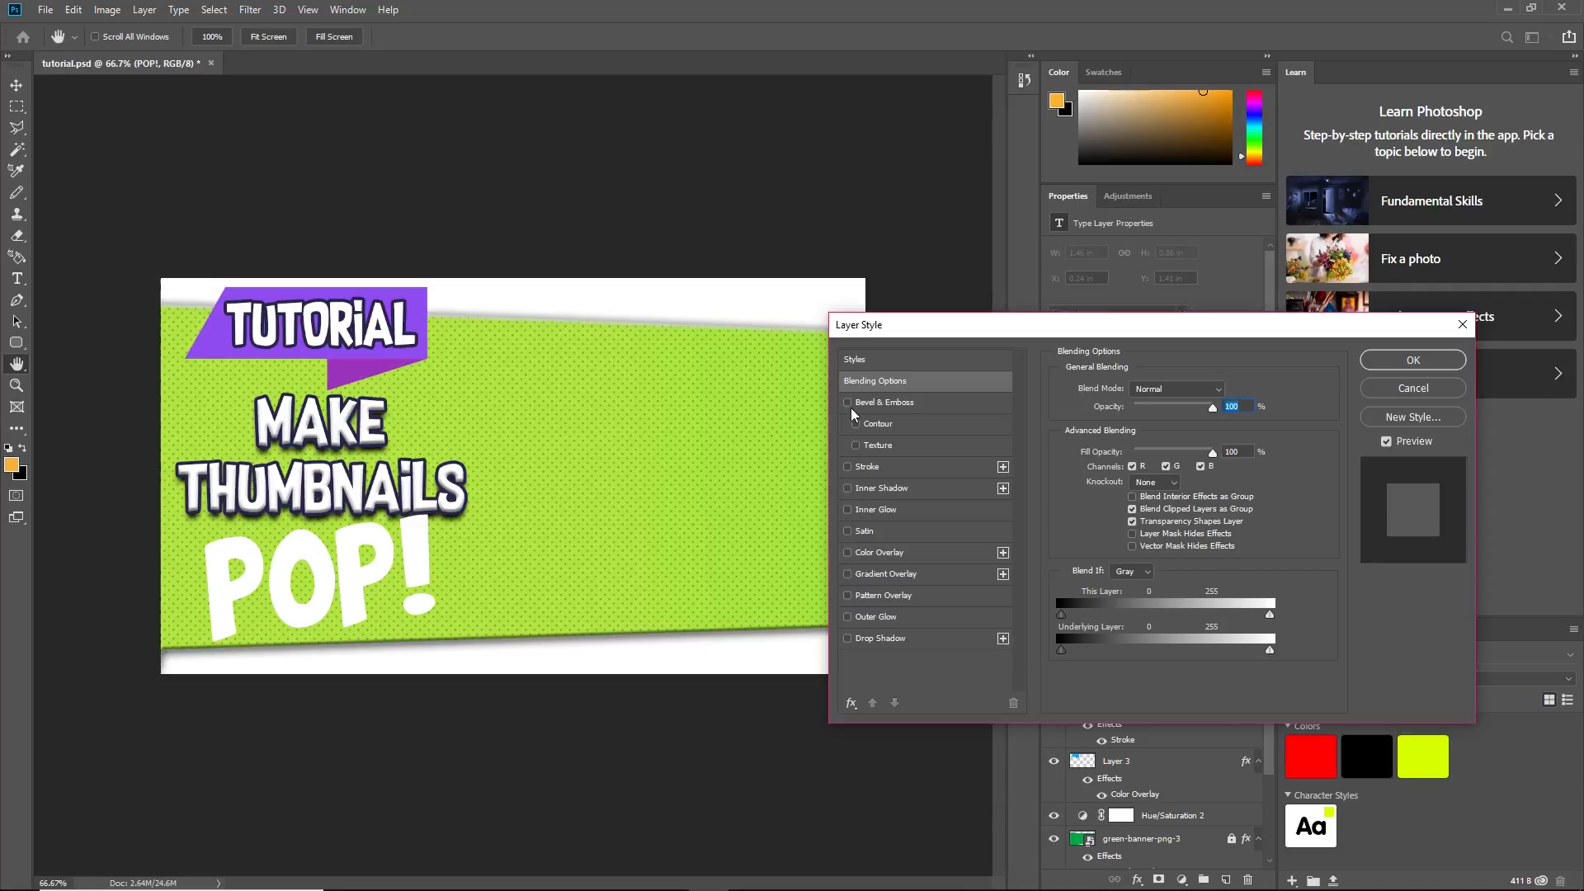
click(848, 403)
click(849, 638)
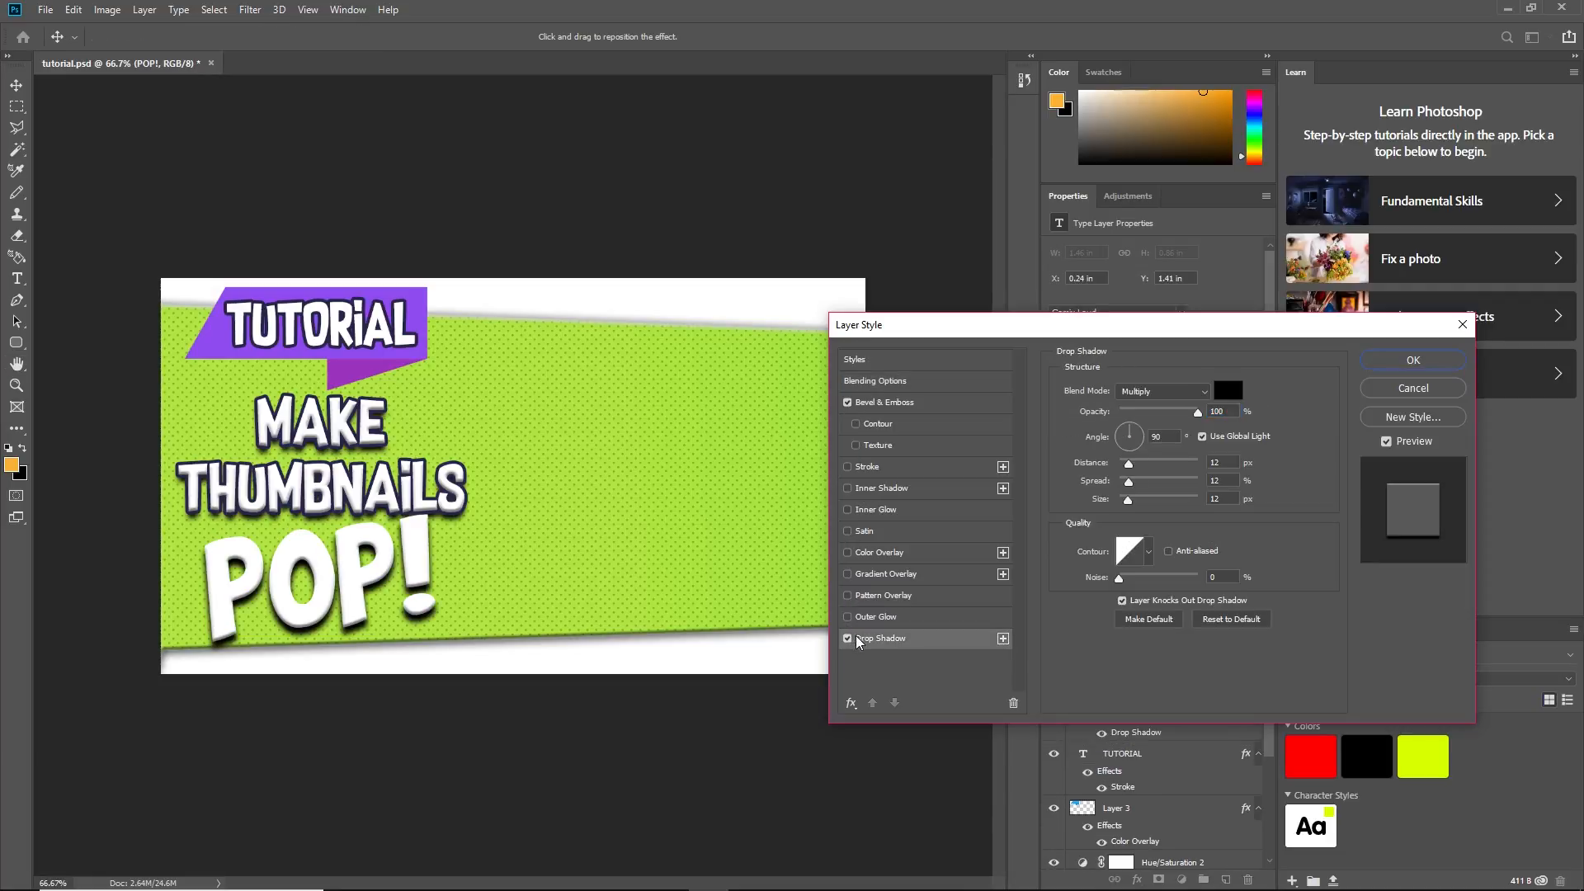
Add a Gradient Overlay and a Pattern Overlay to the POP! layer style
click(847, 574)
click(878, 574)
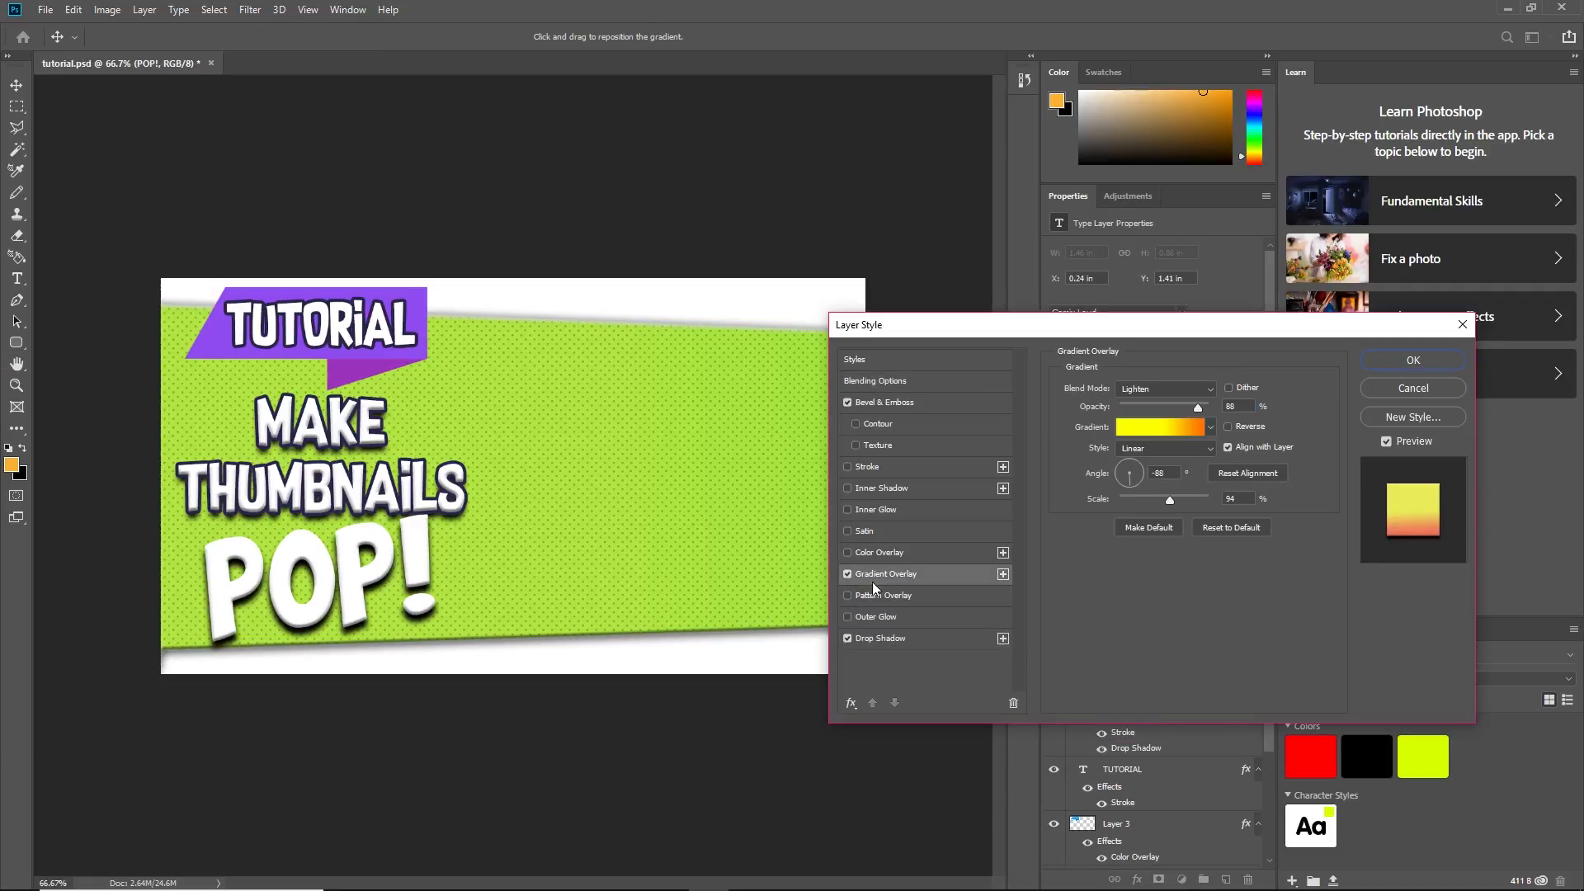
click(871, 594)
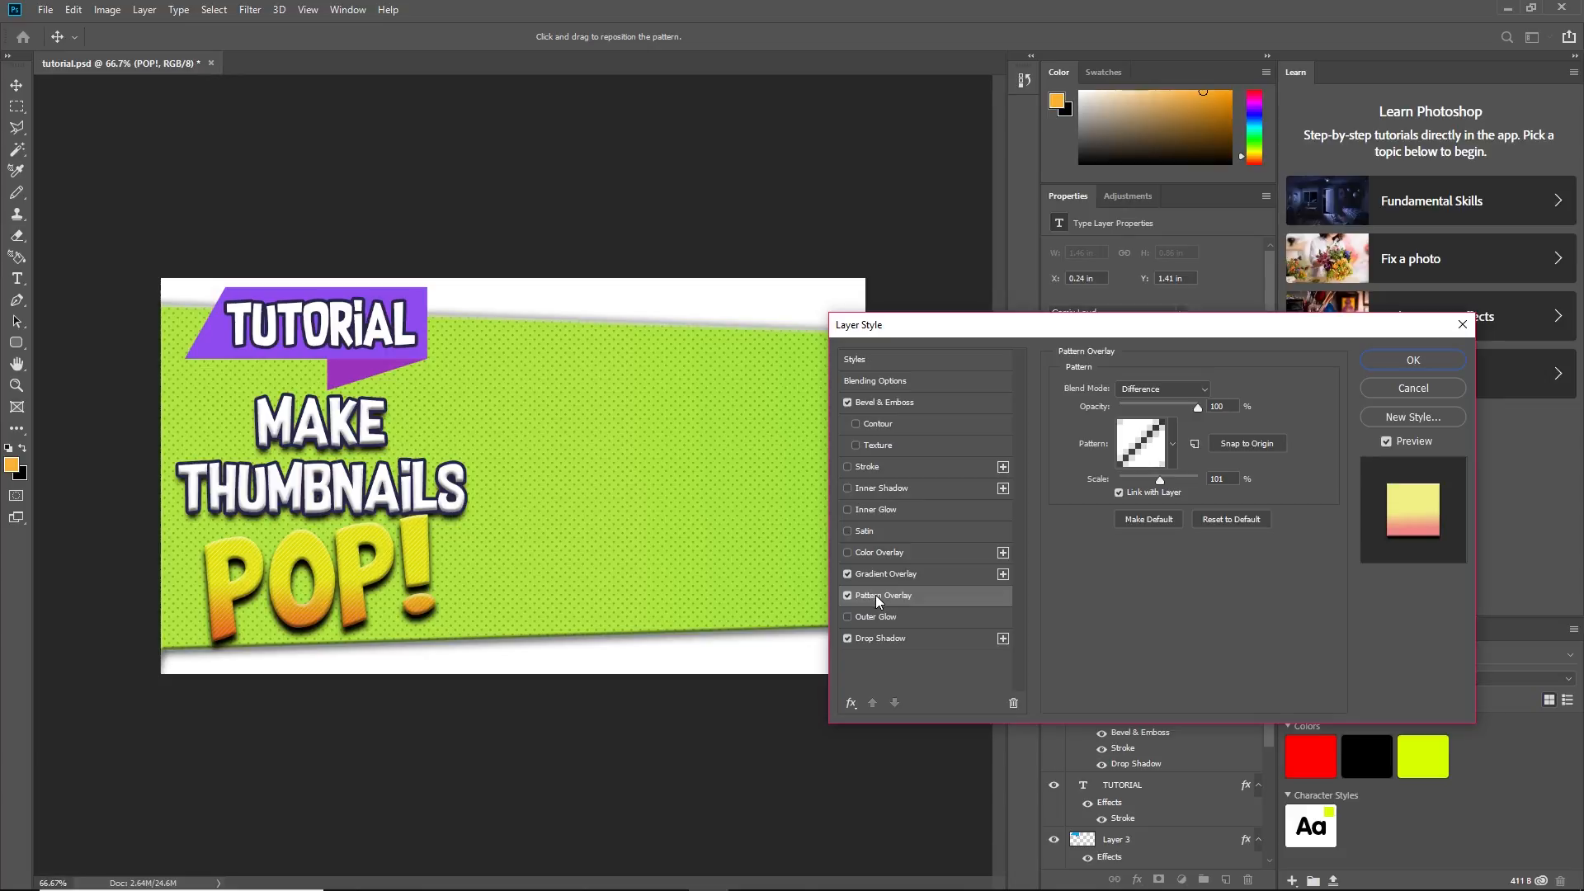
click(878, 576)
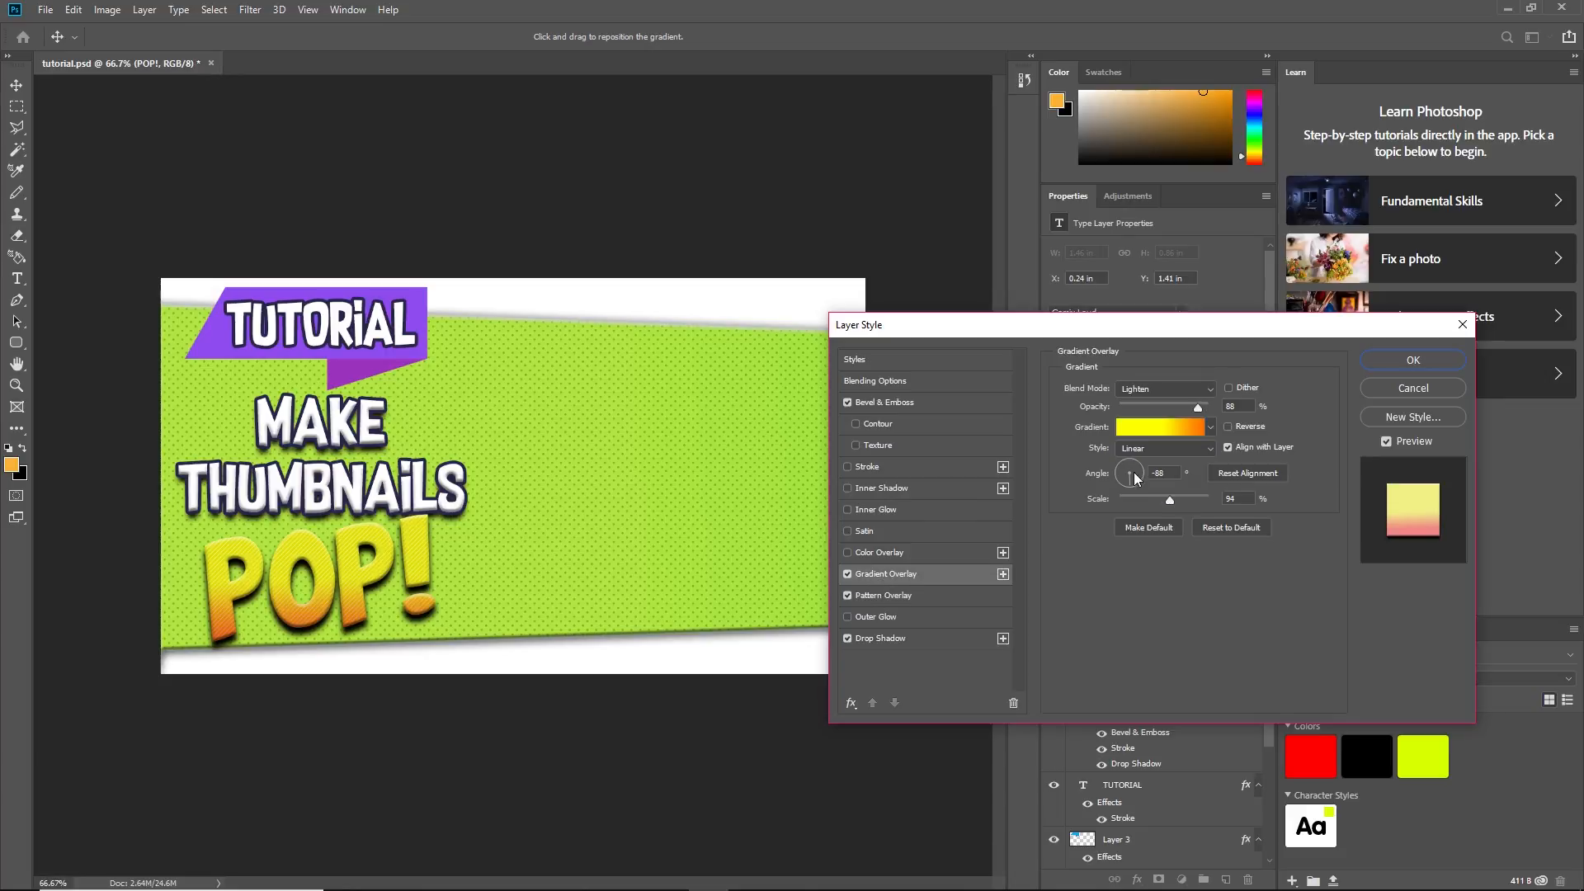
click(899, 595)
click(895, 577)
Base the POP! gradient on the Blue, Yellow, Blue preset, reduced to two stops with yellow at location 100%
click(1164, 427)
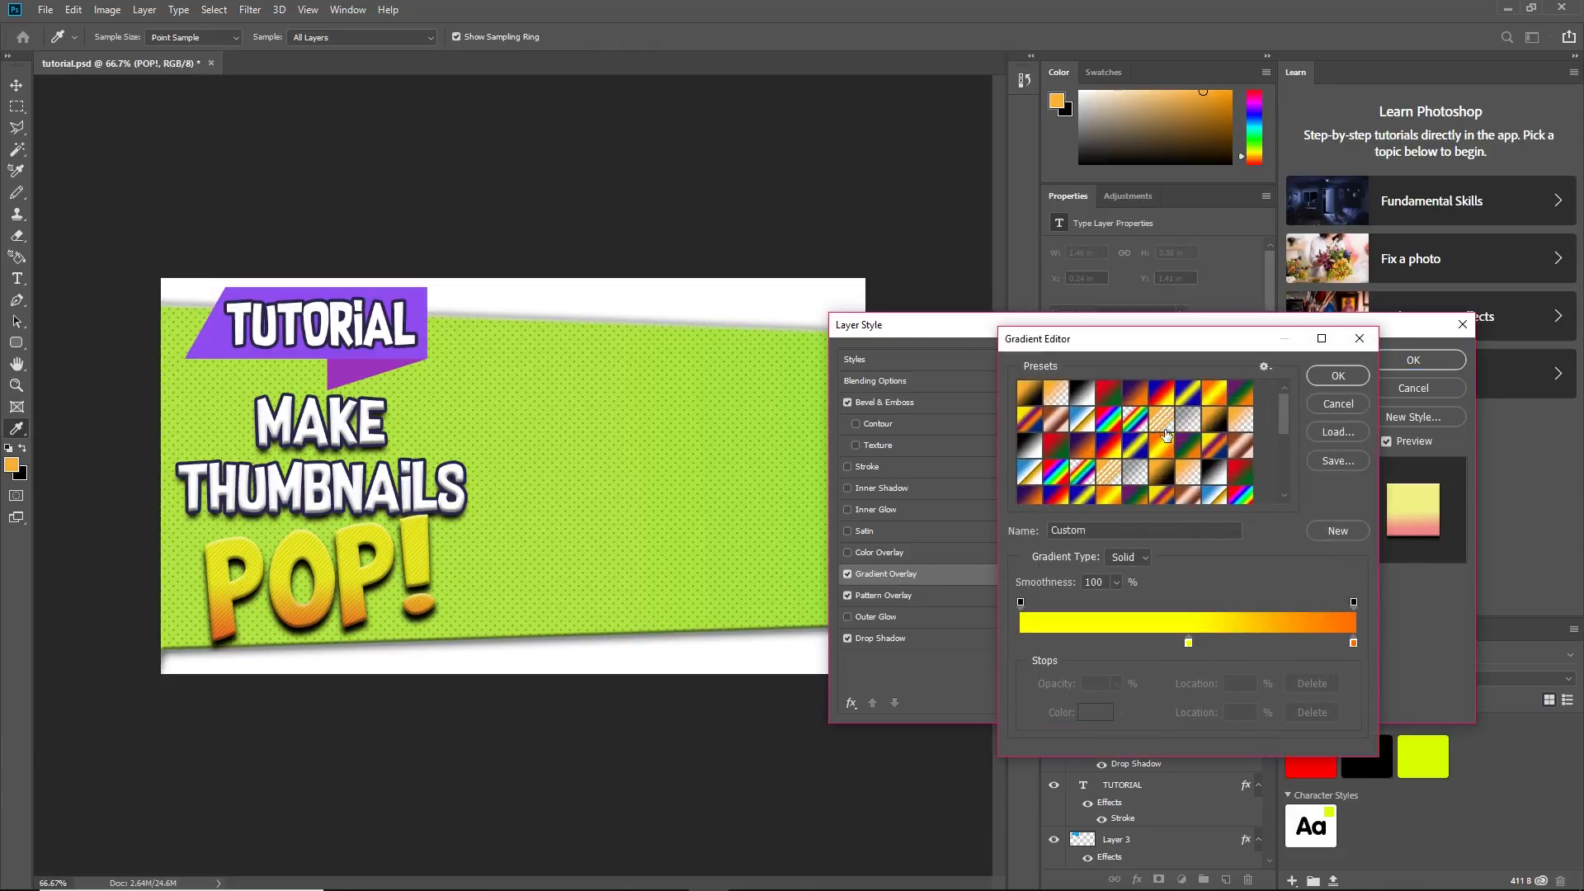
click(1186, 397)
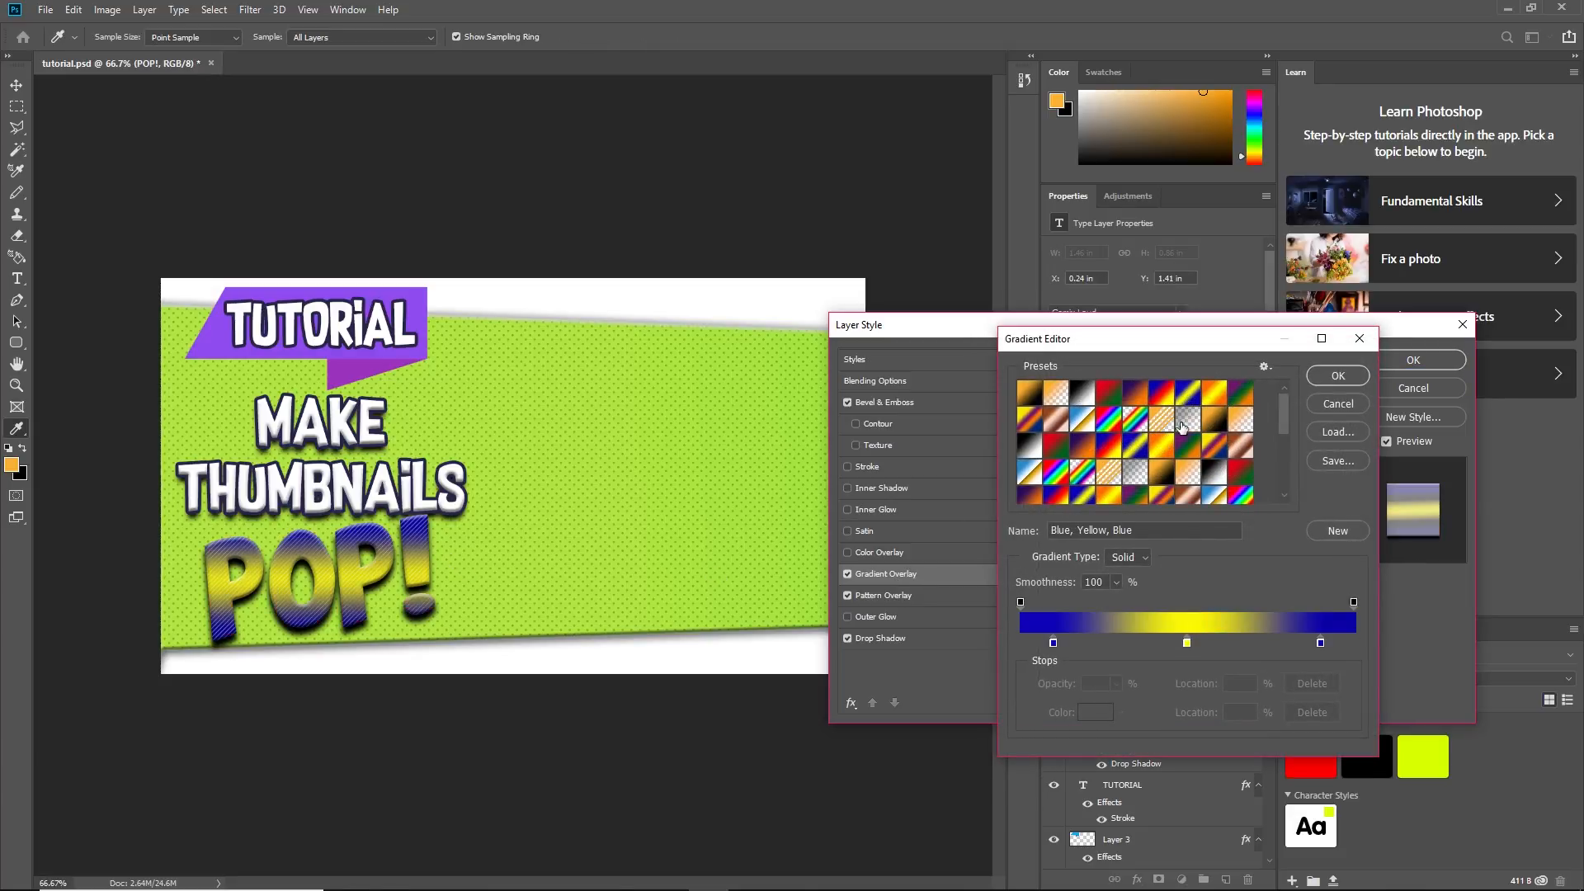
click(1186, 642)
drag(1321, 643, 1312, 701)
drag(1186, 643, 1351, 641)
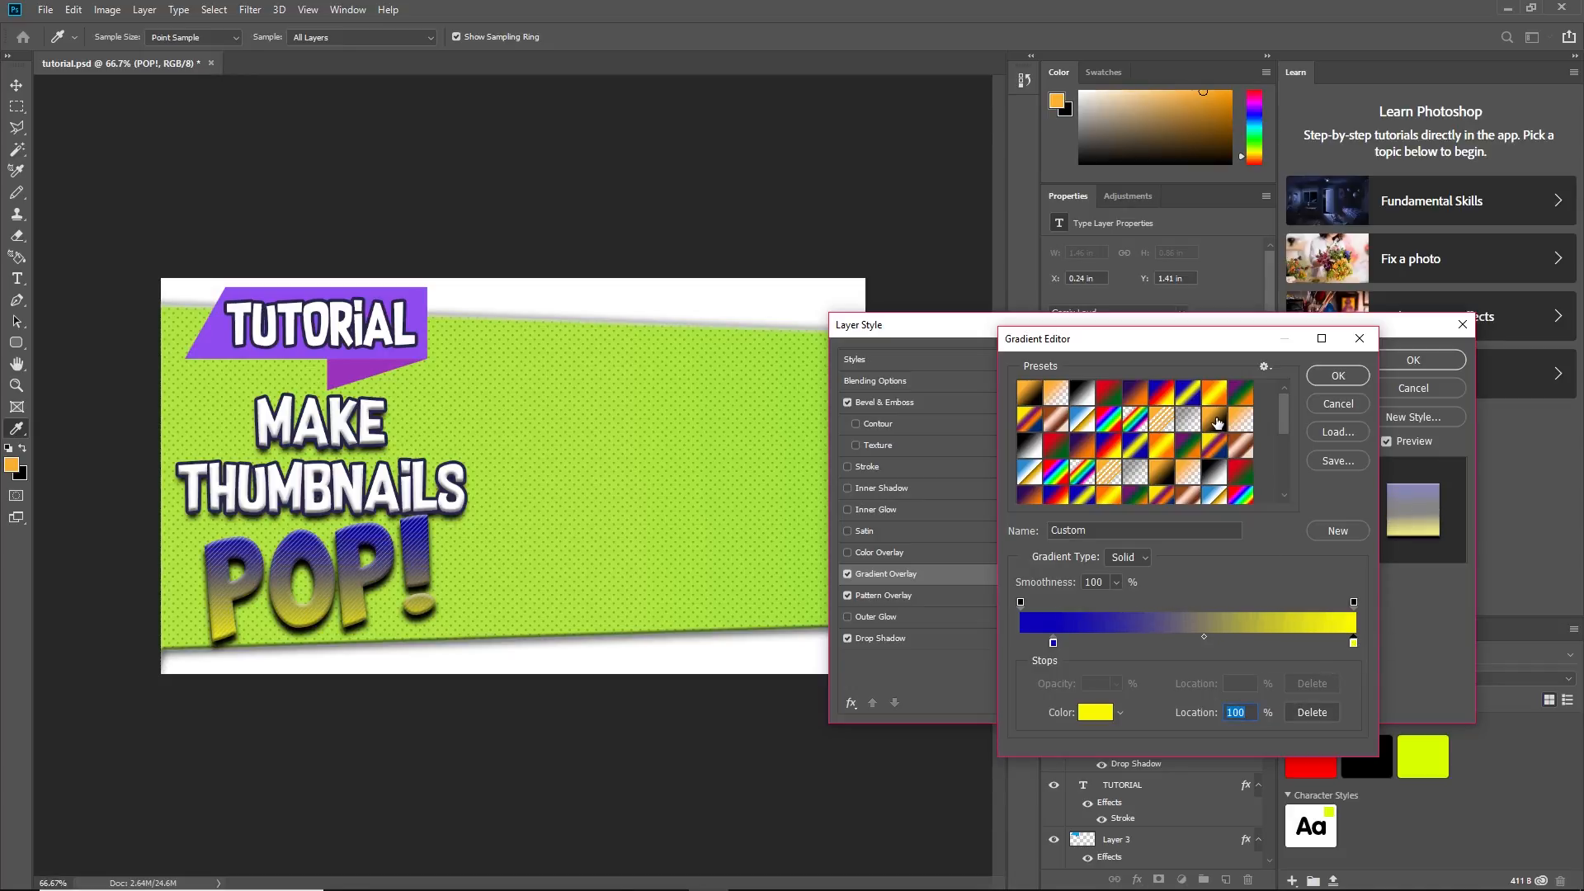
Recolor the gradient's end stop to pink ff007e and its start stop, placed at location 0%, to magenta f600ff
double_click(1353, 643)
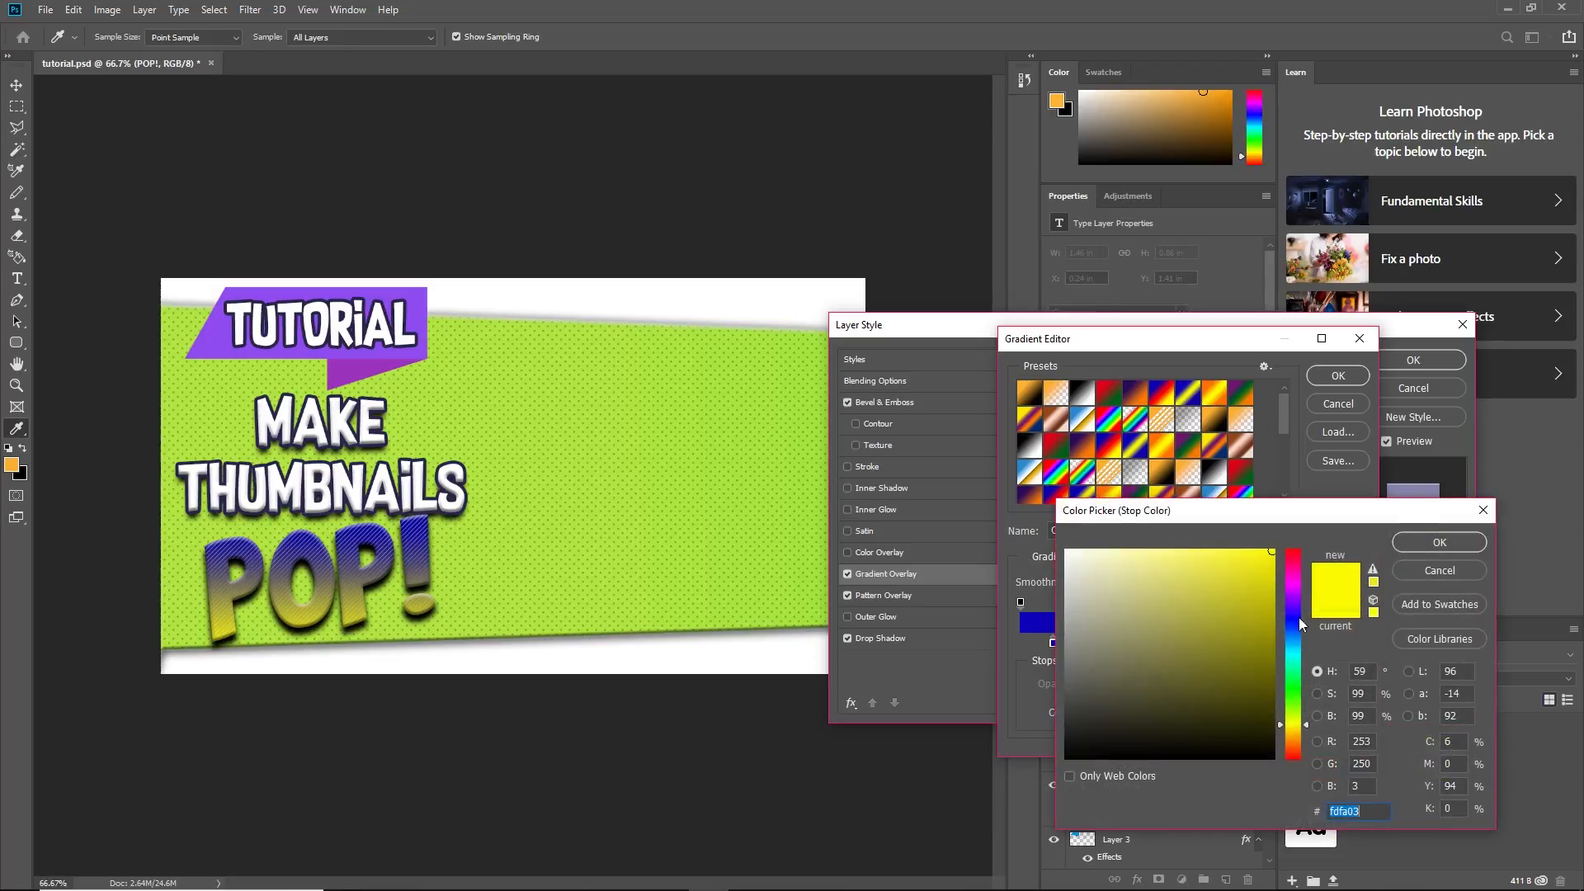
click(1292, 567)
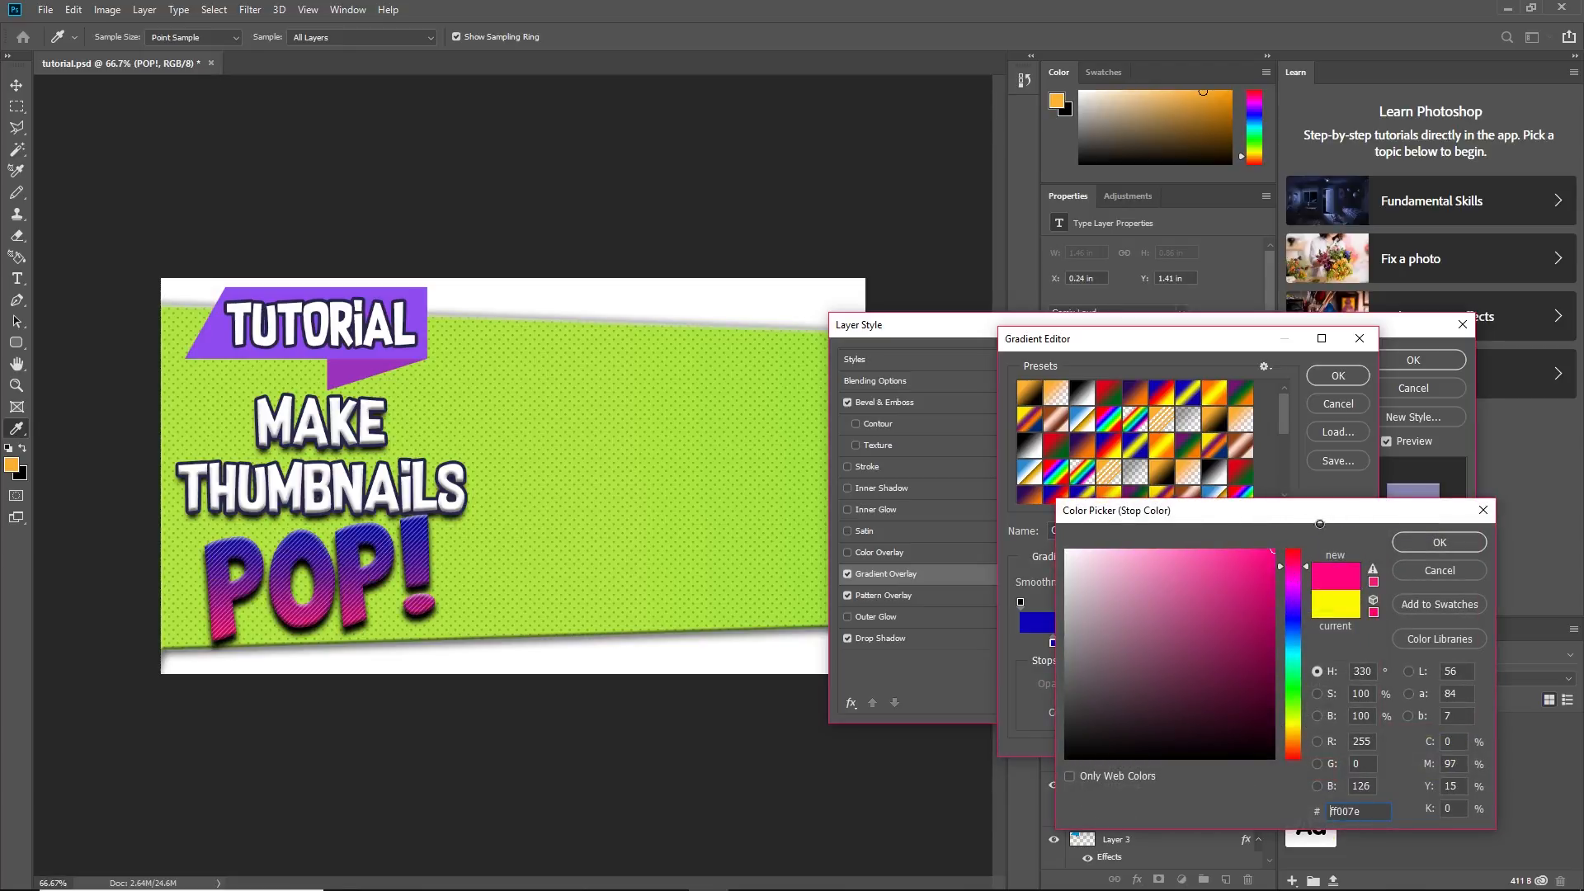
click(1439, 542)
drag(1050, 648, 1009, 643)
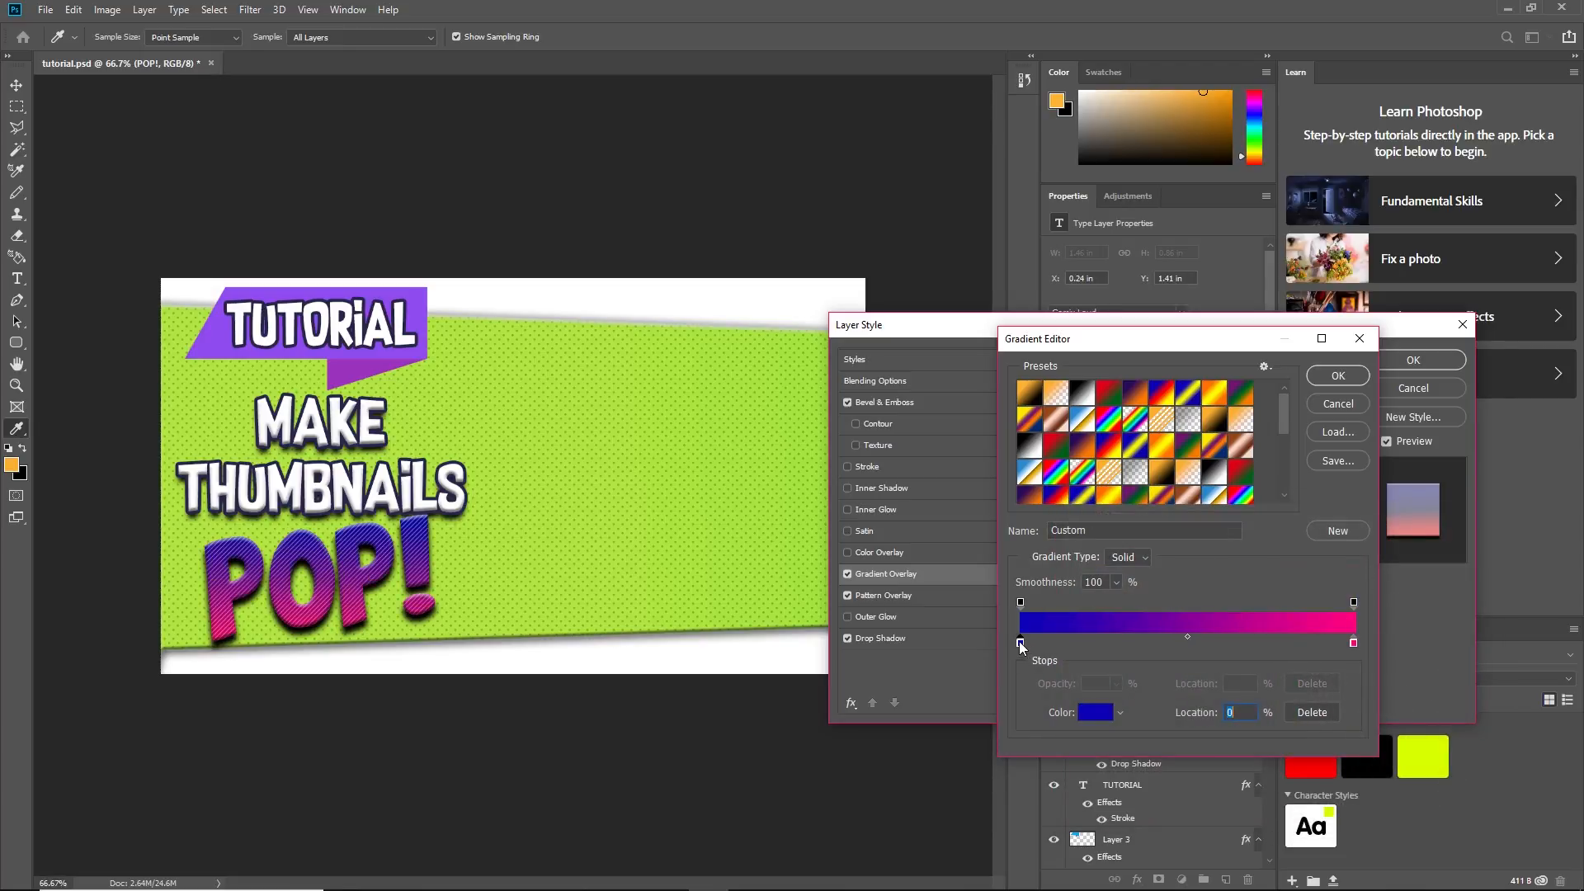
double_click(1021, 642)
drag(1288, 594, 1275, 548)
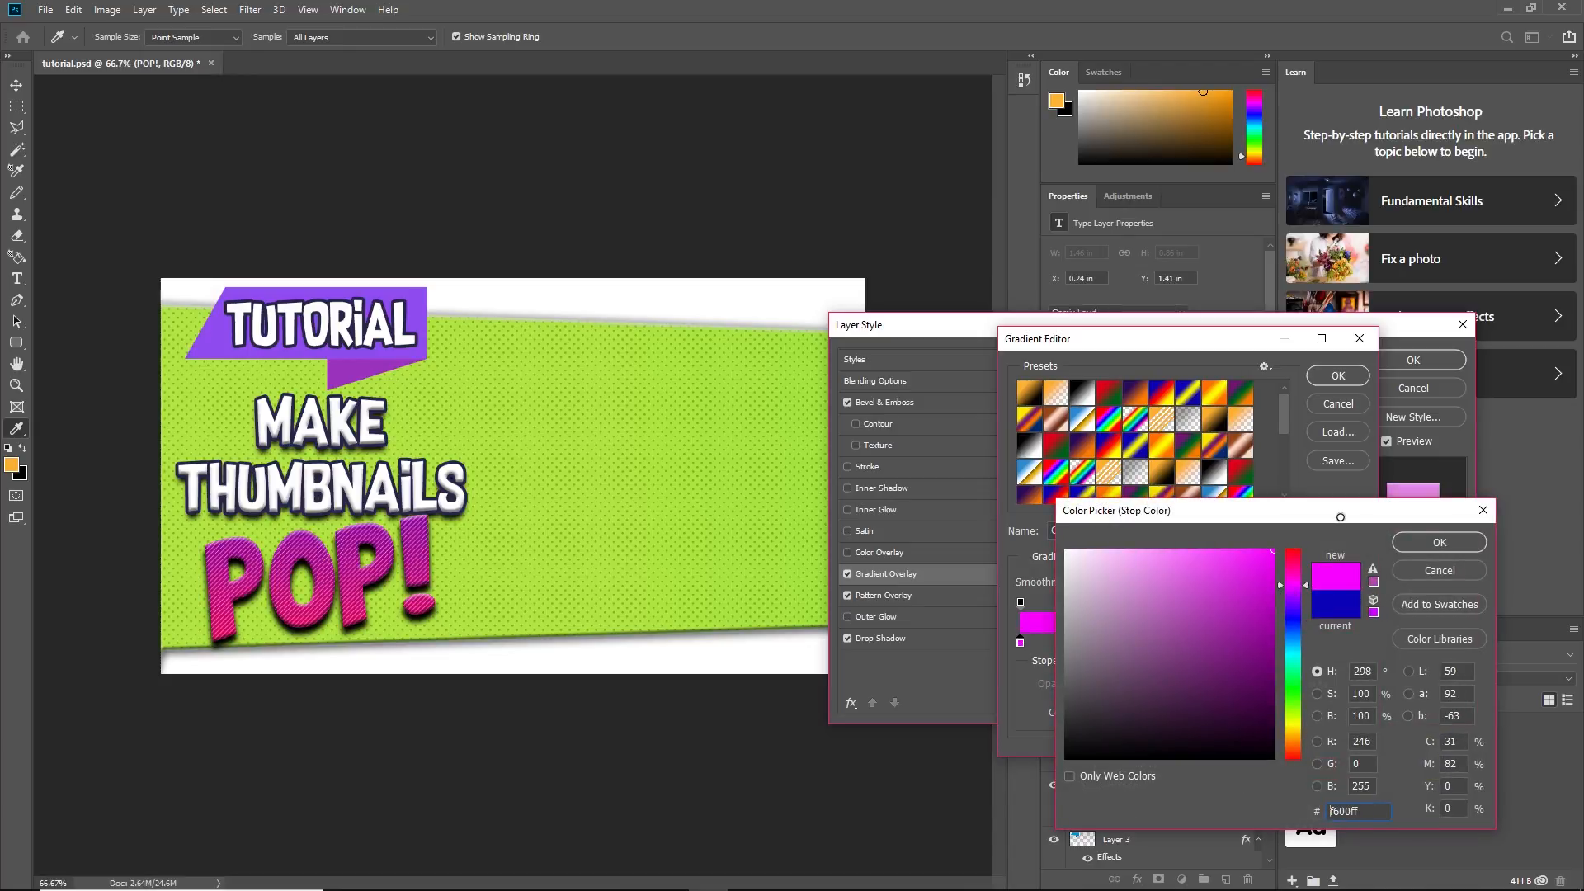
click(1439, 542)
Shift the magenta gradient stop to location 30% and apply the edited gradient
click(1353, 642)
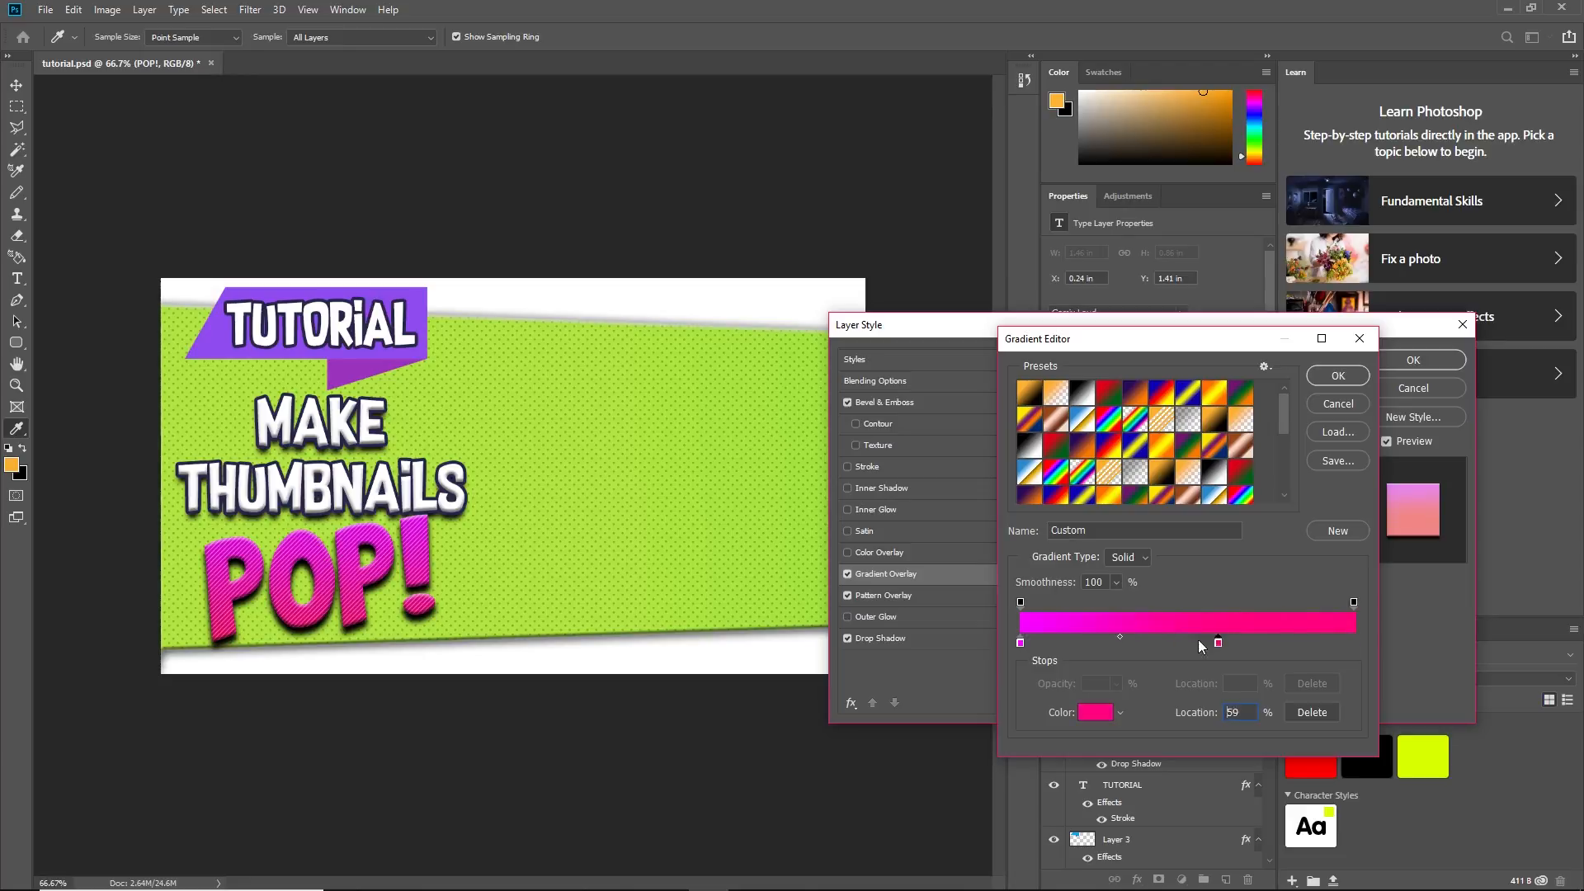
drag(1022, 643, 1122, 648)
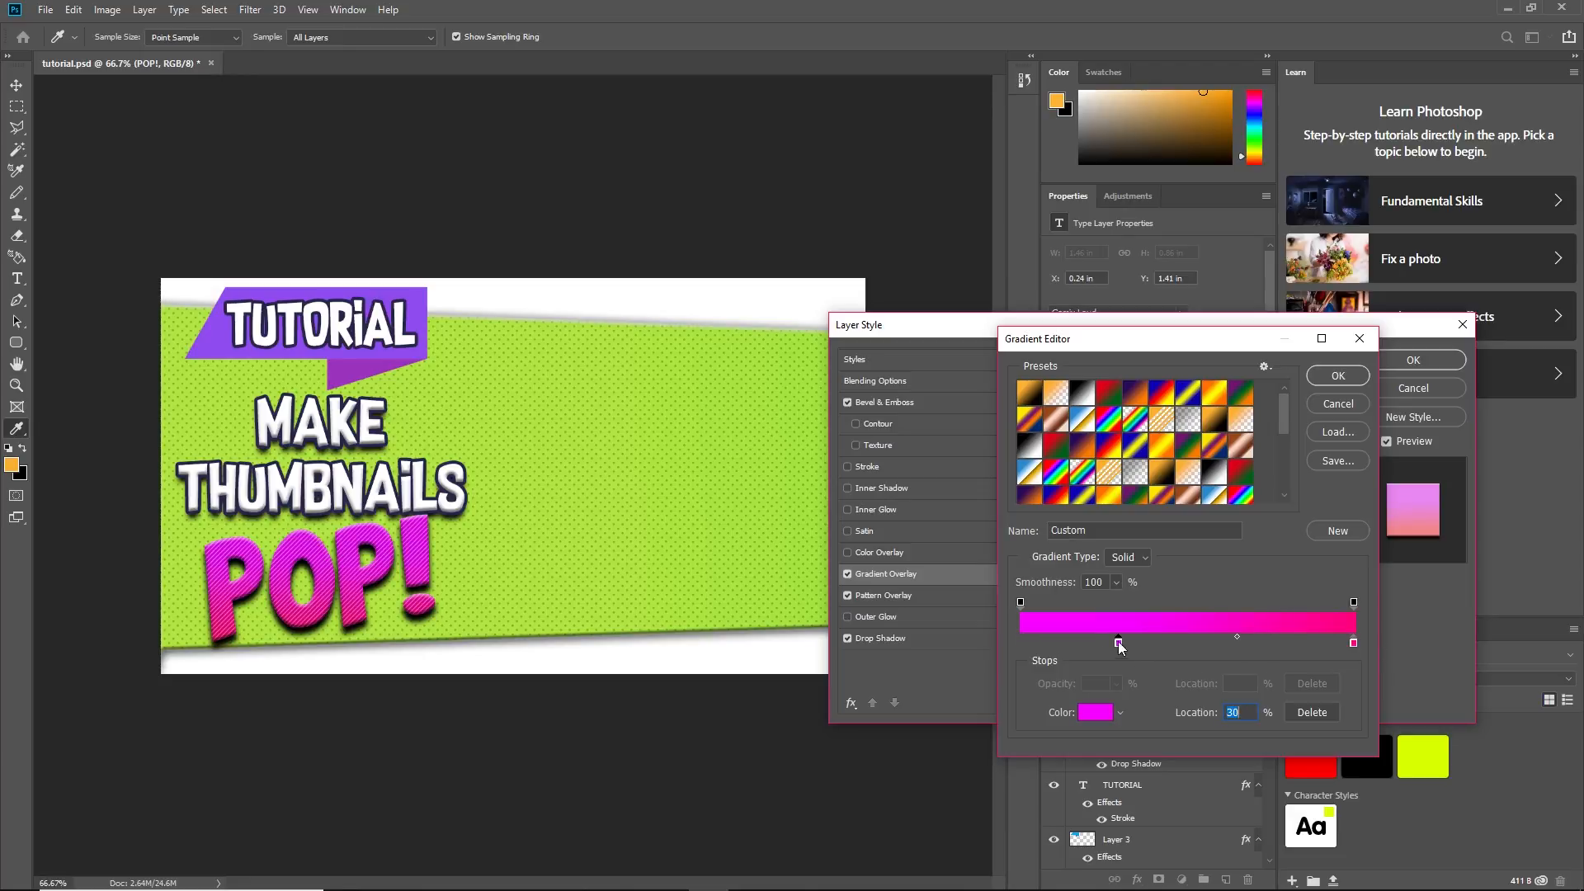
click(1338, 375)
Add a 6 px outside Stroke to POP! and color it white, ffffff
click(875, 593)
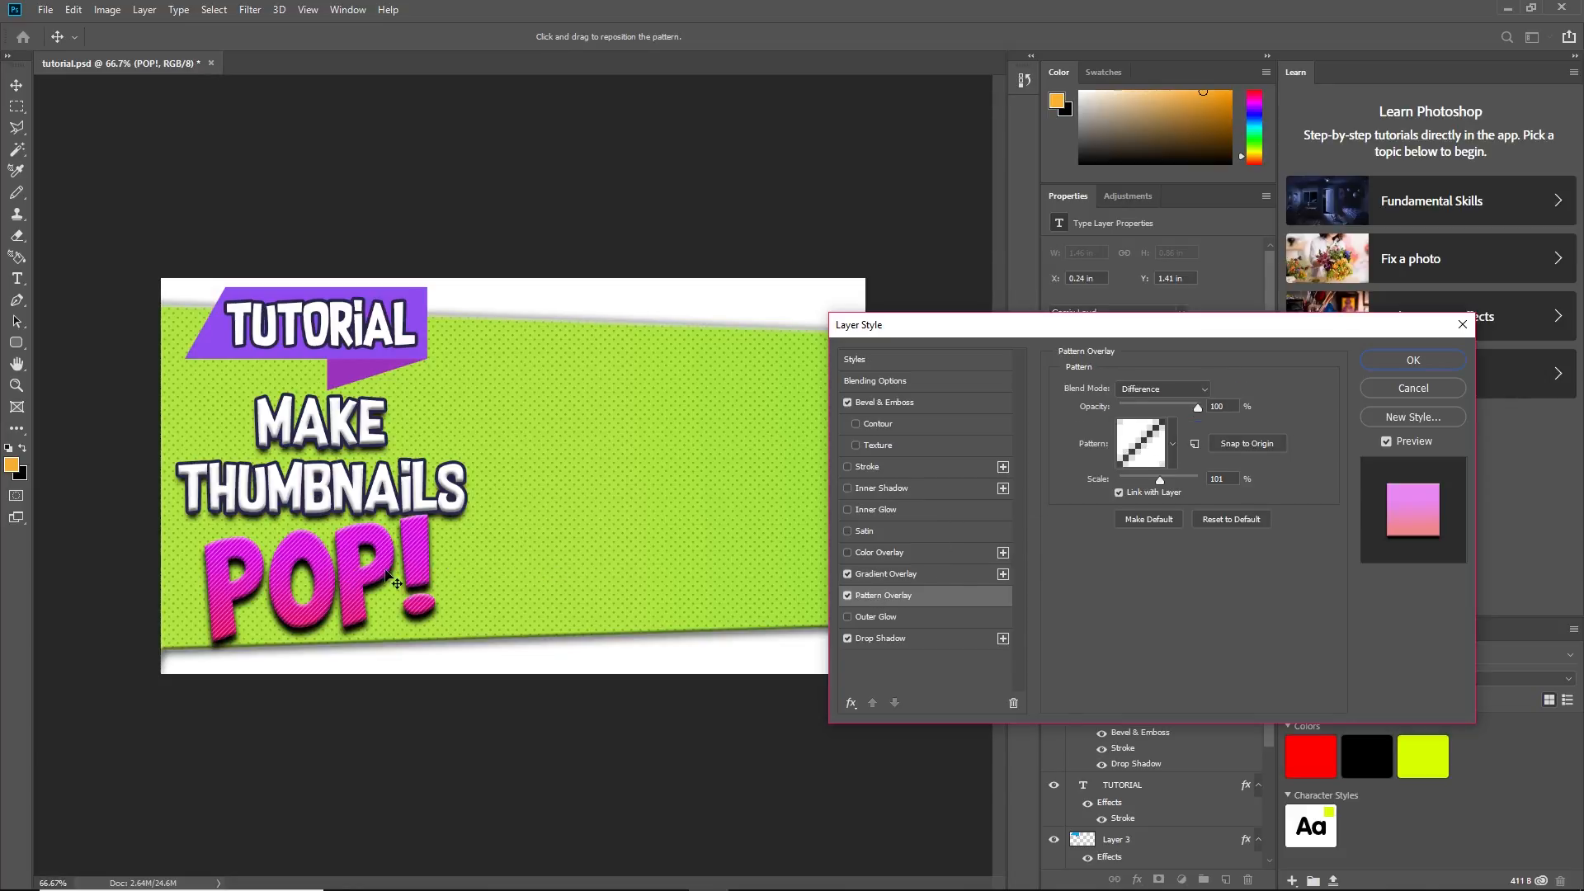
click(848, 467)
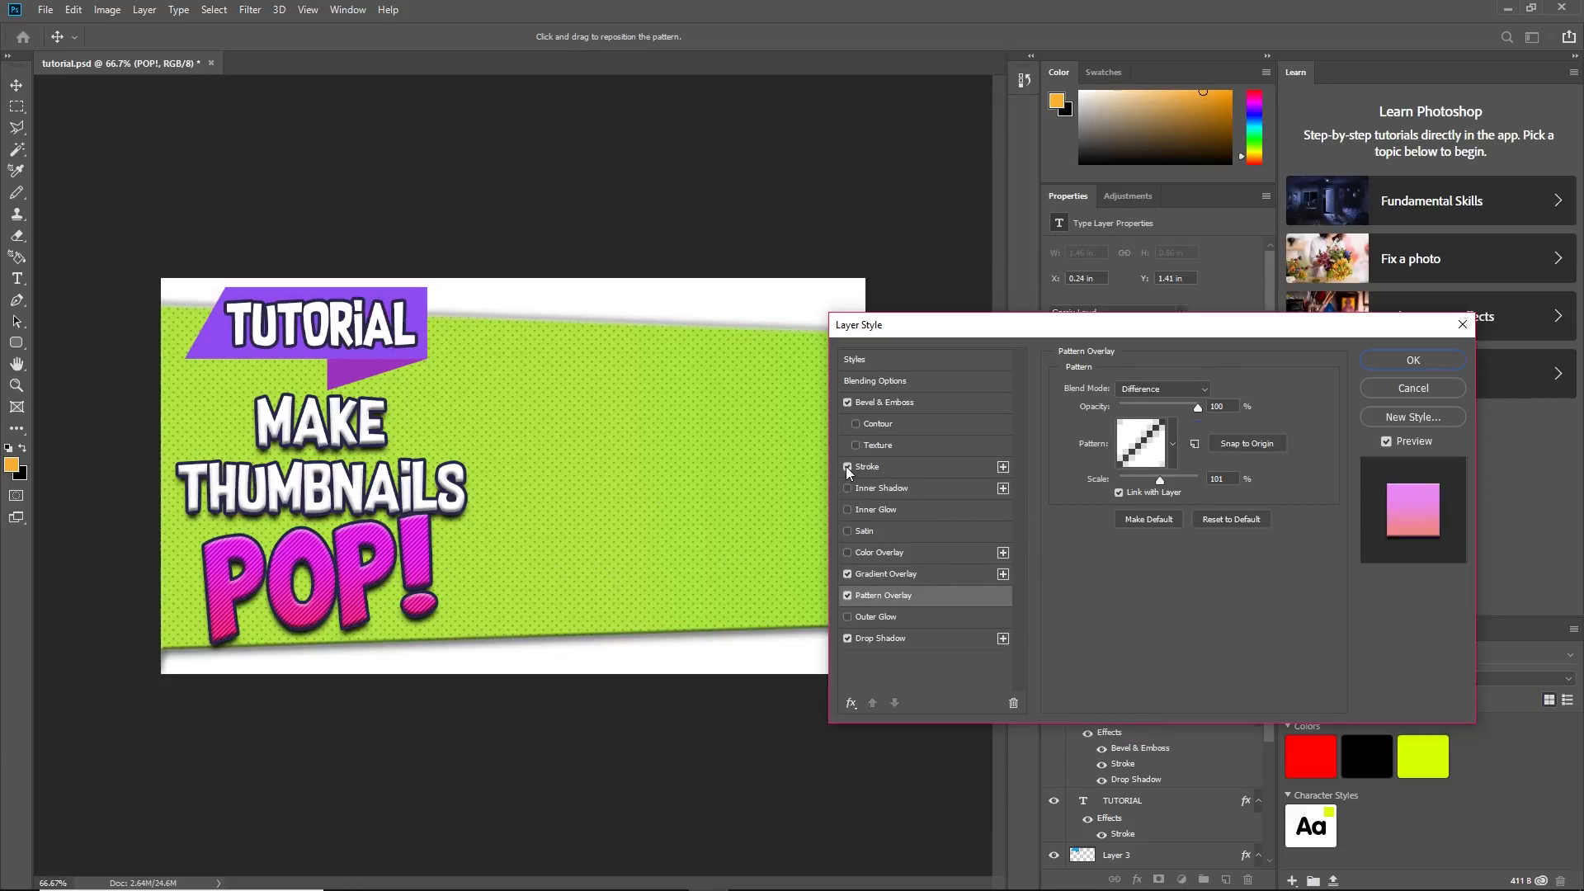
click(868, 469)
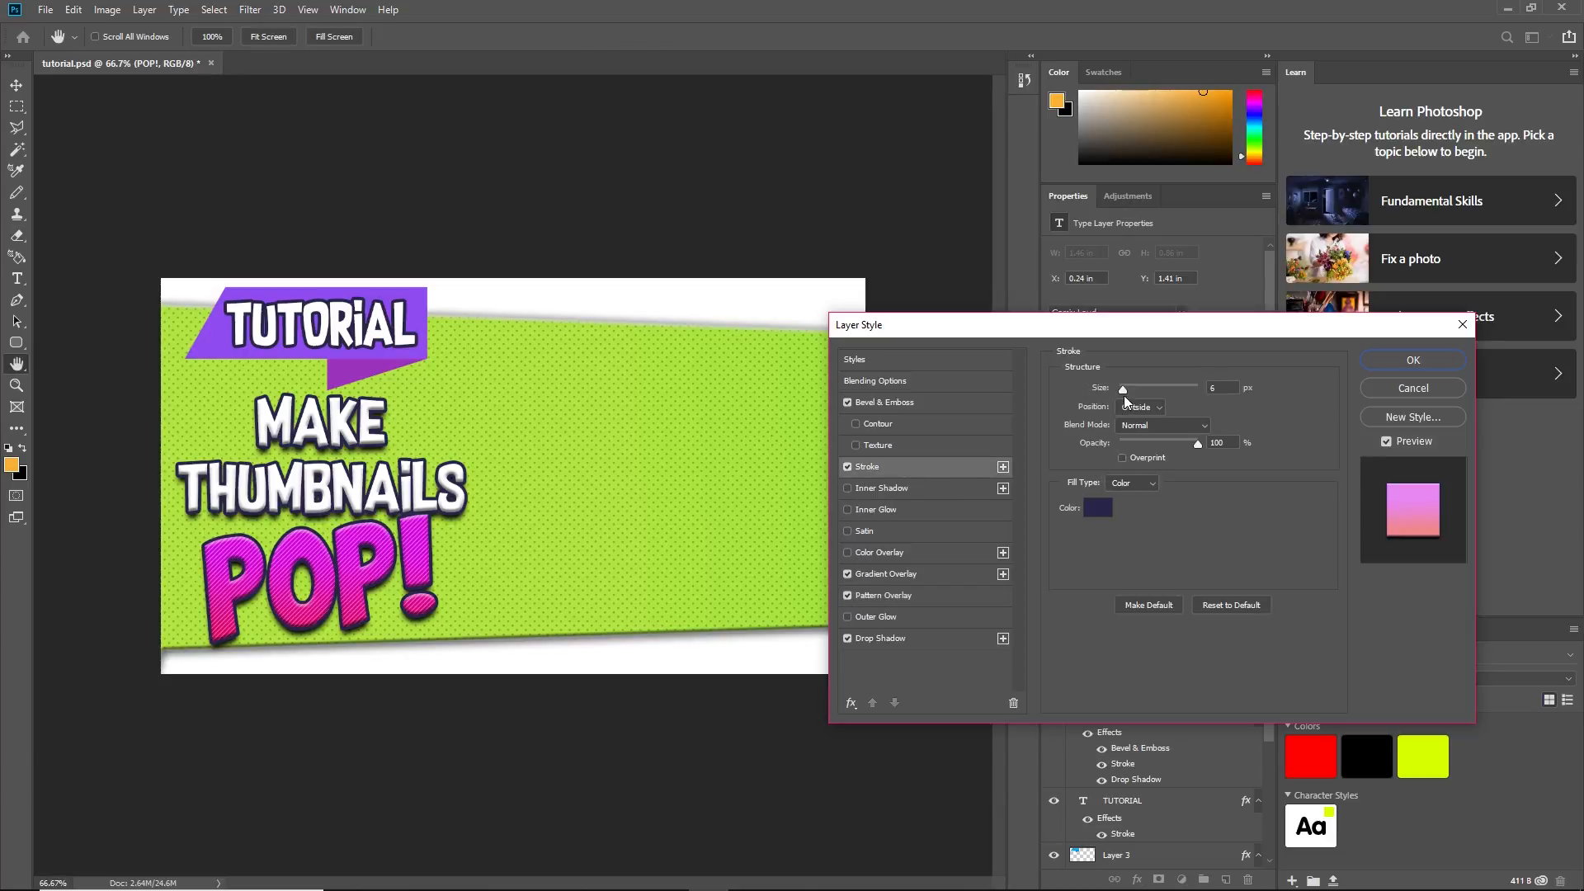
click(1098, 508)
text(ffffff)
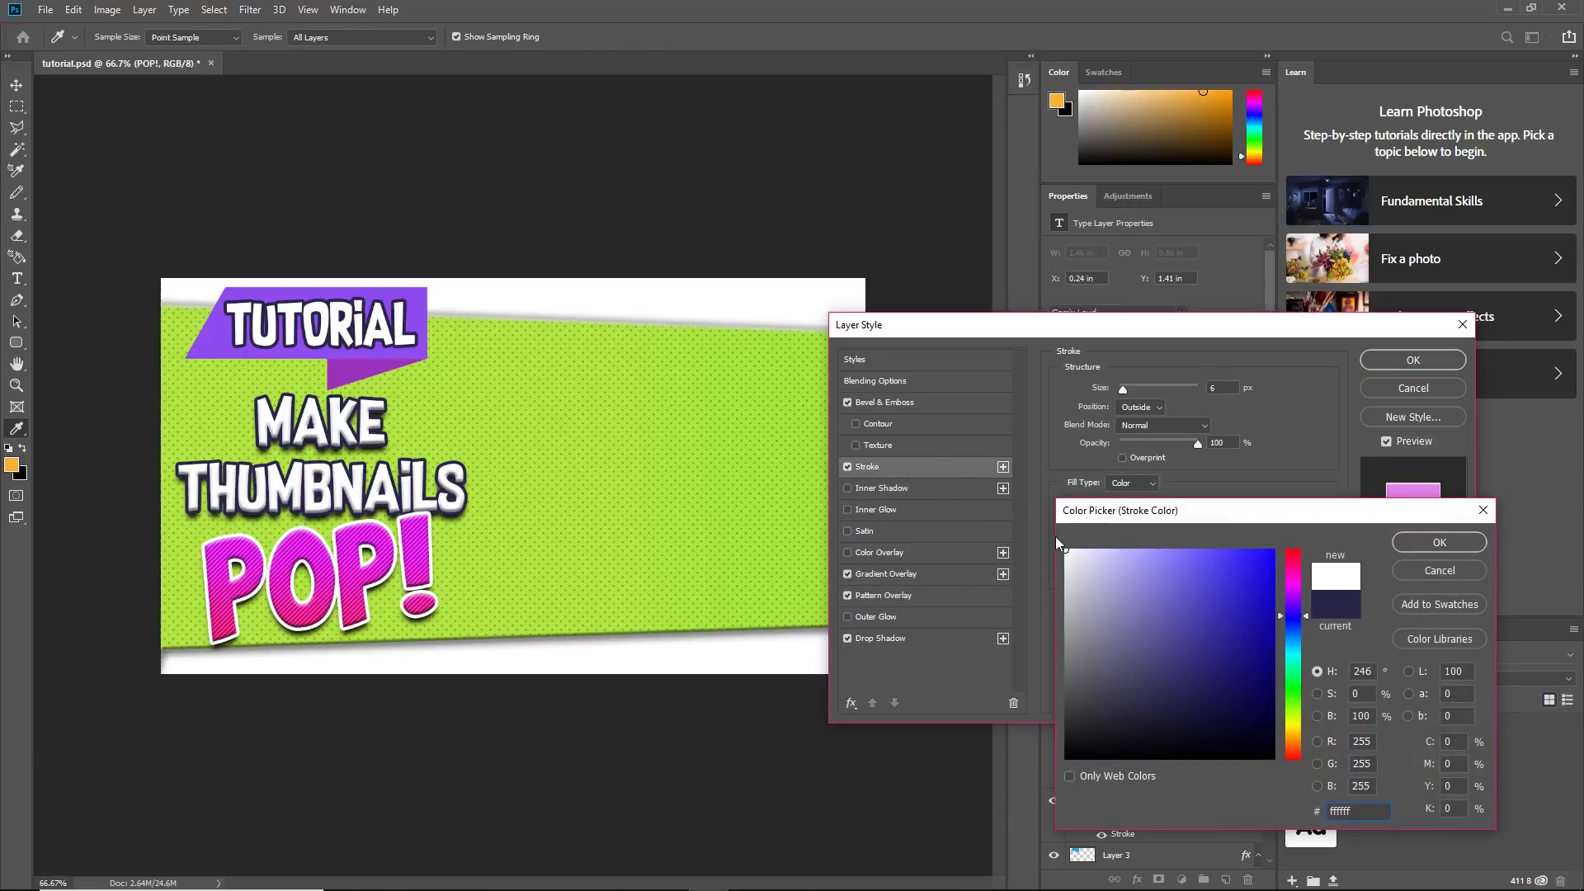
click(1439, 540)
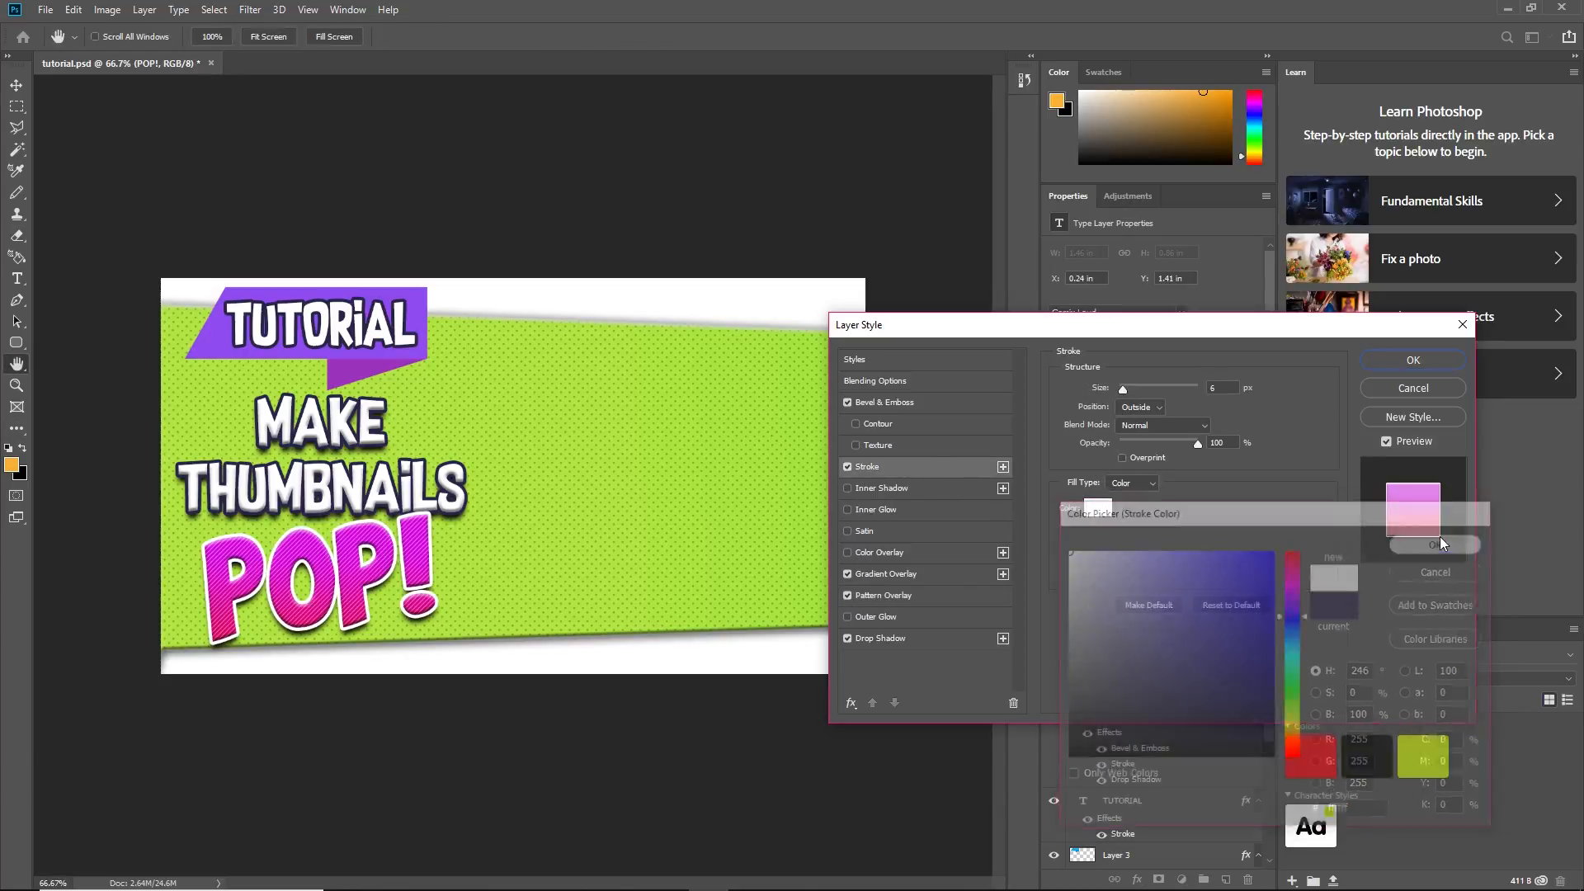
Add a second outside Stroke around the white one, colored black 000000 and 18 px in size
click(1004, 467)
click(941, 489)
drag(1123, 393, 1126, 392)
click(1098, 507)
text(000000)
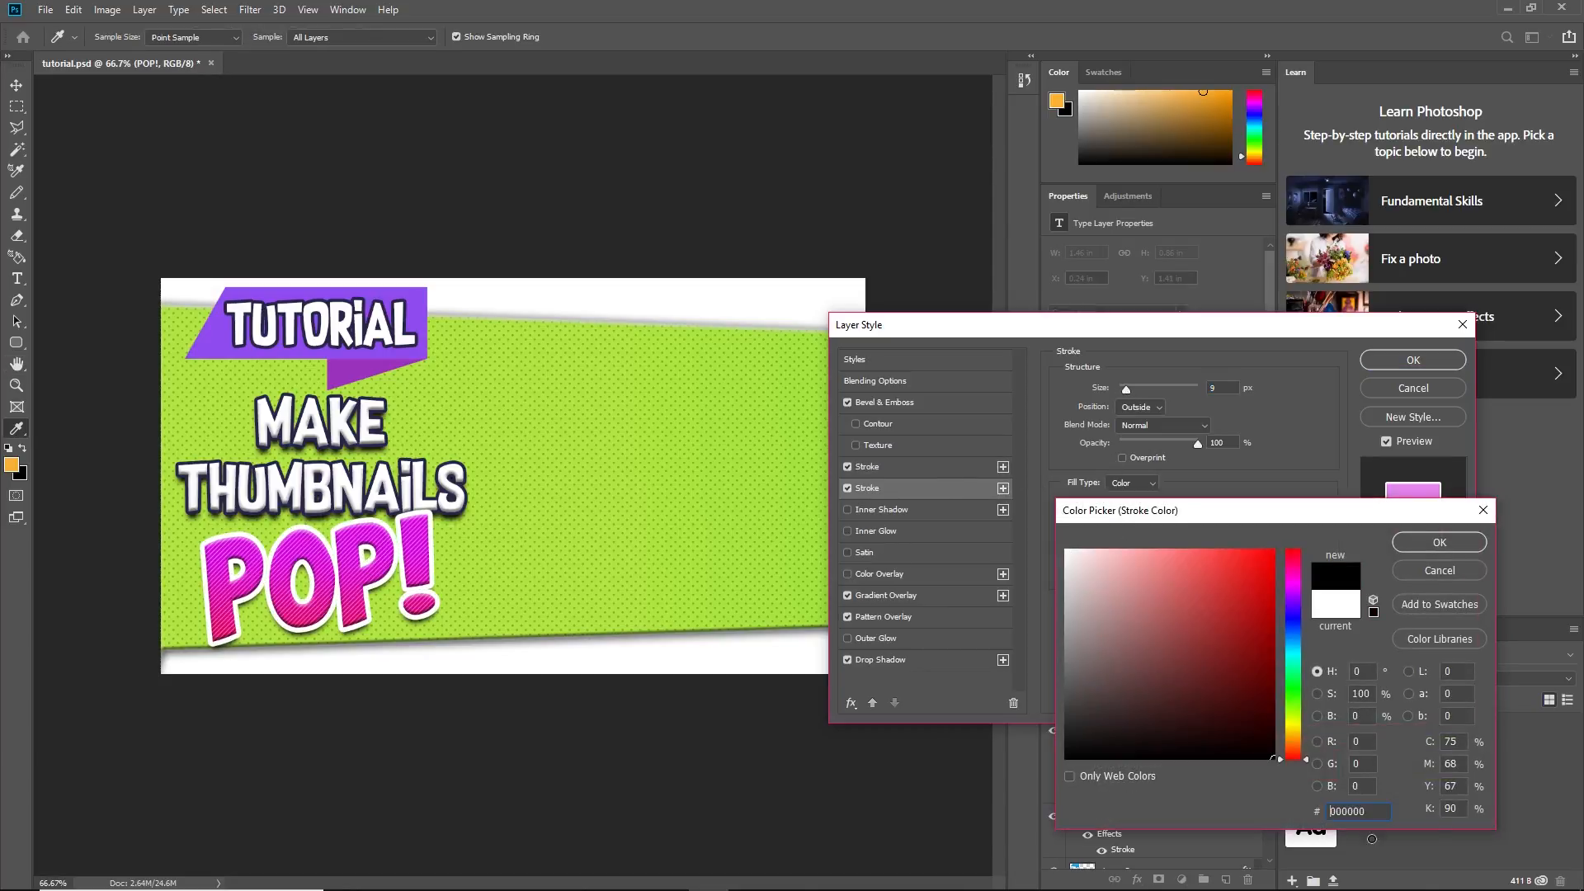
click(1424, 541)
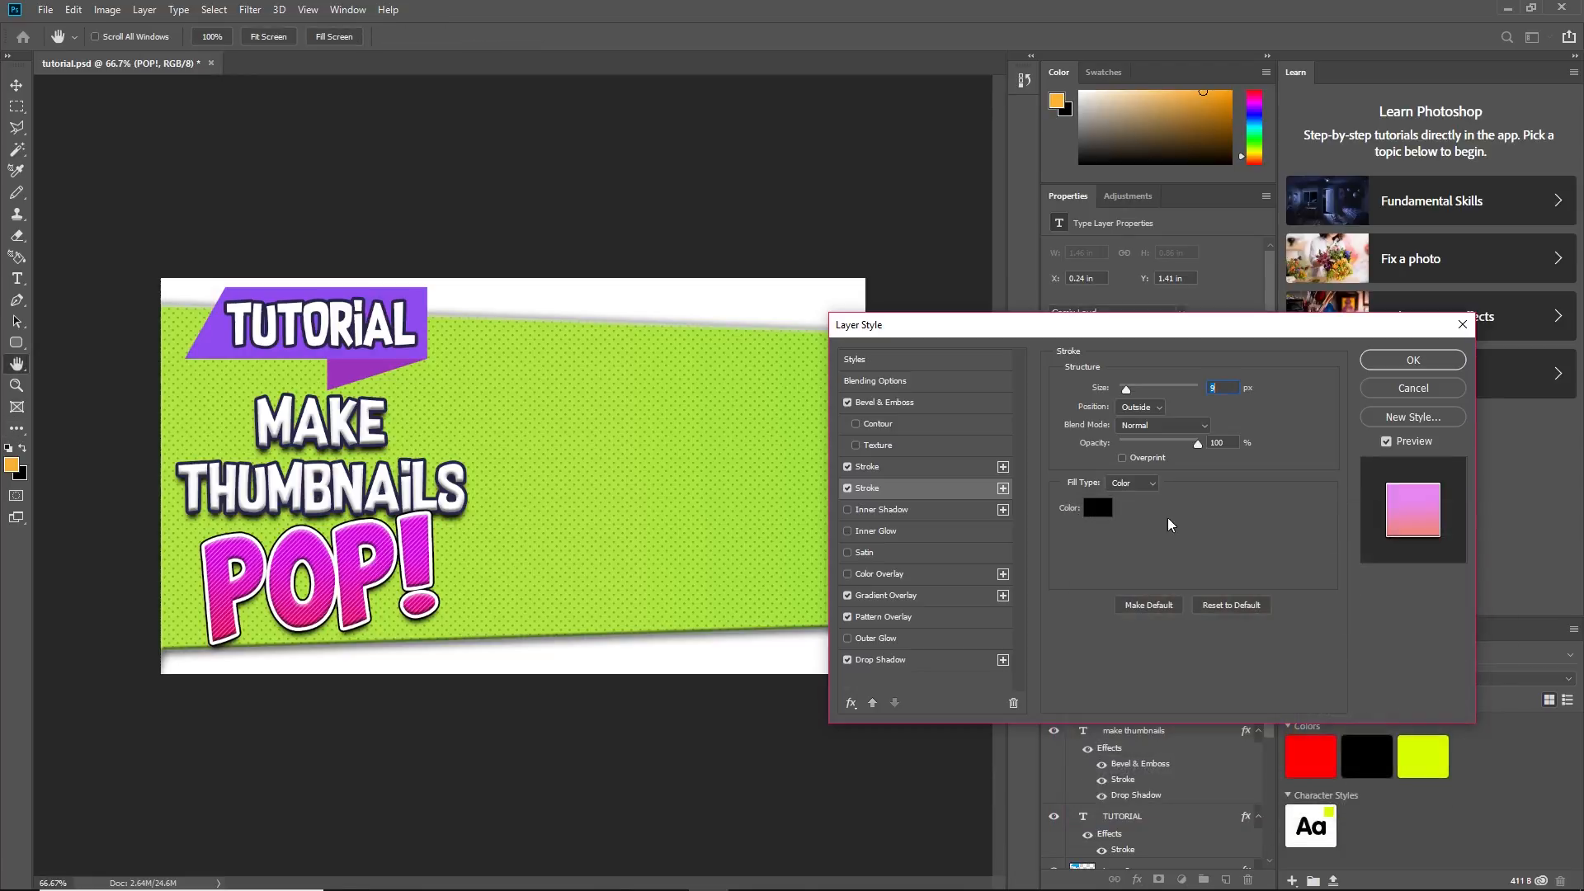
mouse_move(1126, 394)
mouse_down()
mouse_move(1108, 383)
mouse_move(1182, 389)
mouse_move(1073, 388)
mouse_move(1131, 388)
mouse_up()
Recolor the outer stroke to blue 0c00ff, apply the style, and move POP! down to about X 0.23 in, Y 1.51 in
click(1098, 507)
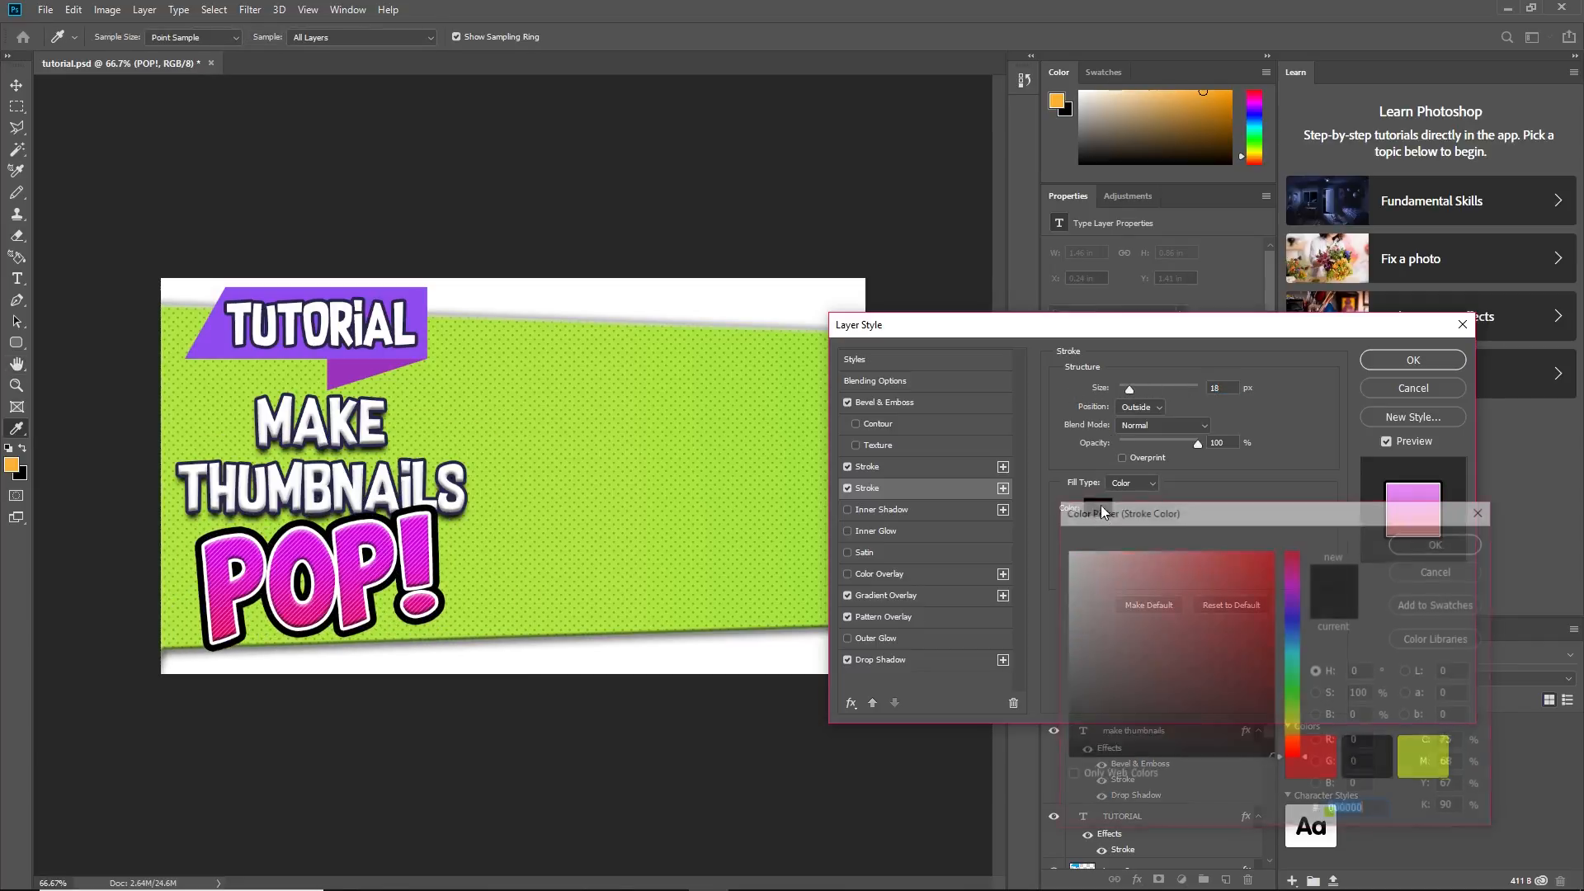
click(1293, 617)
click(1273, 549)
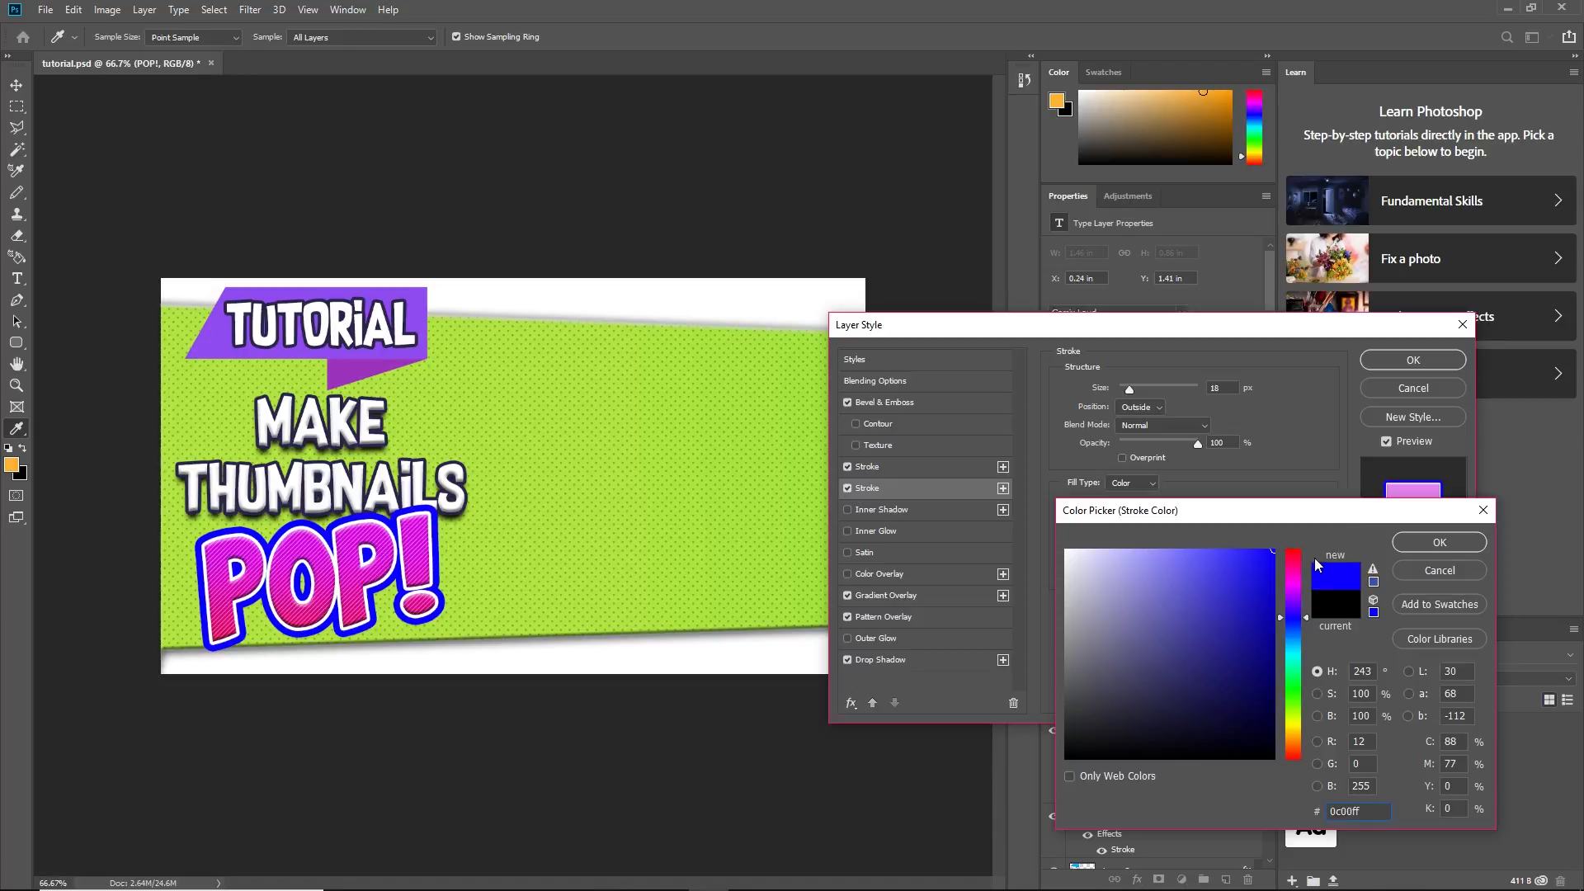
click(1450, 543)
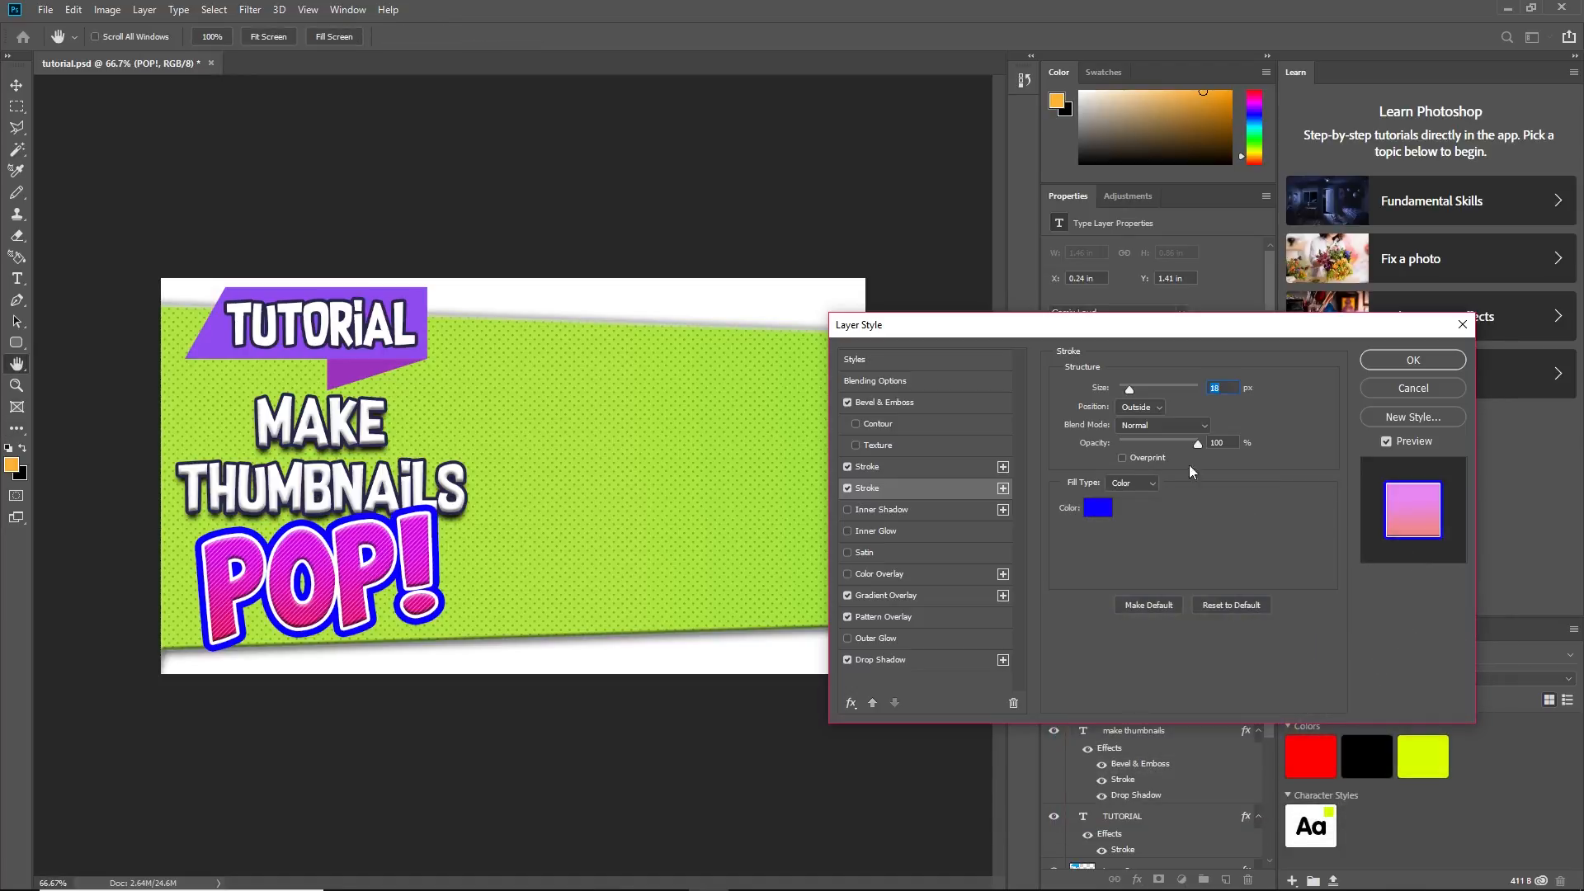
key(Return)
key(v)
drag(388, 541, 375, 561)
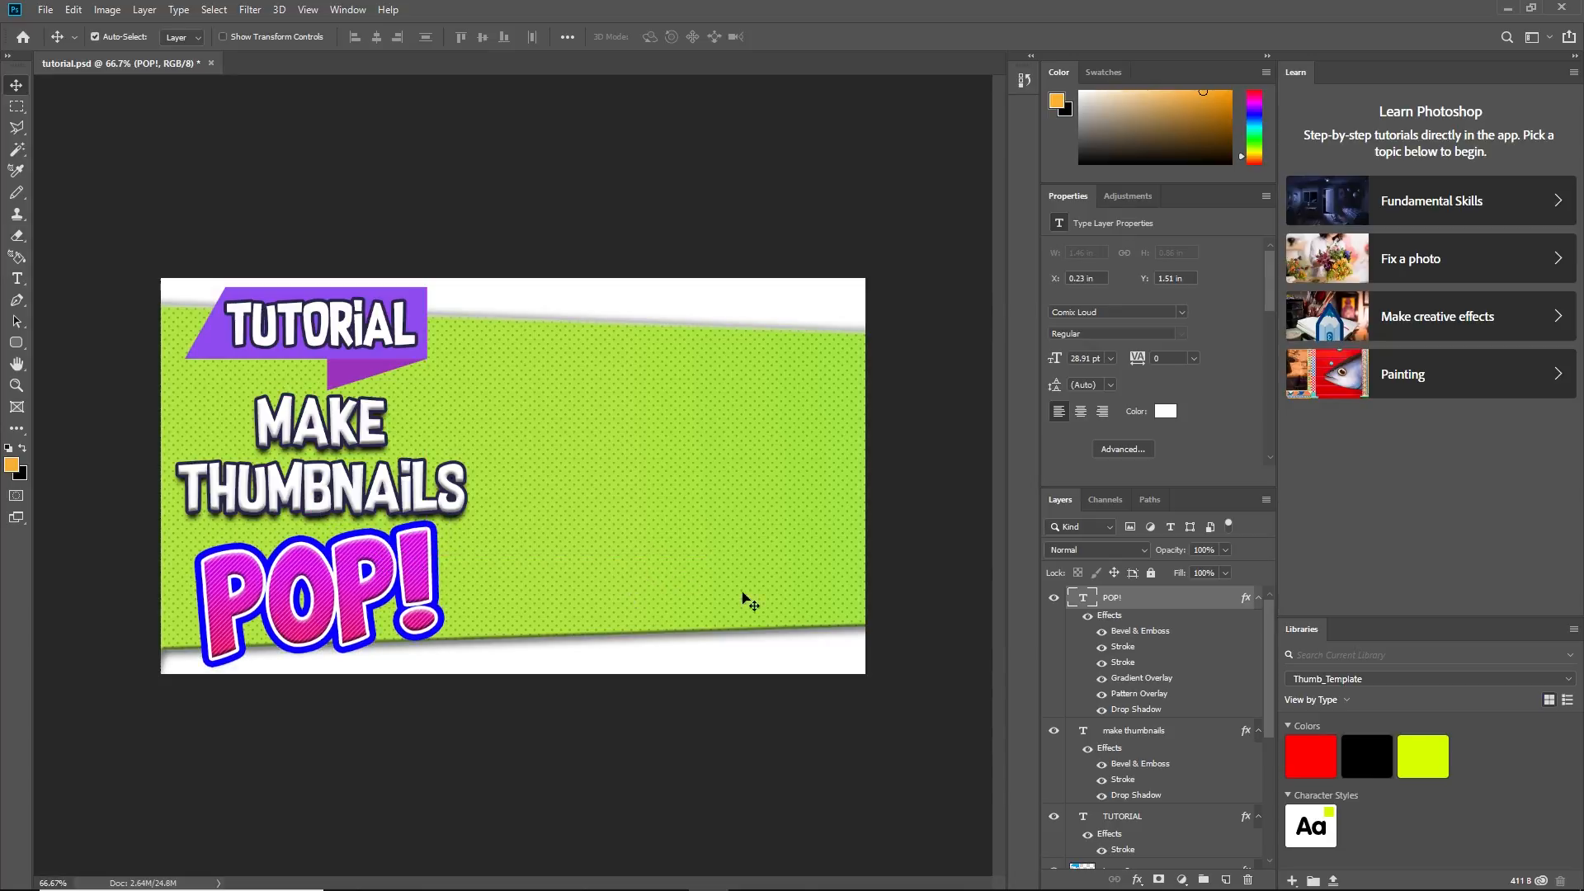
Change POP!'s Pattern Overlay to the grainy noise pattern at 69% scale and apply the style
click(1138, 881)
click(1172, 714)
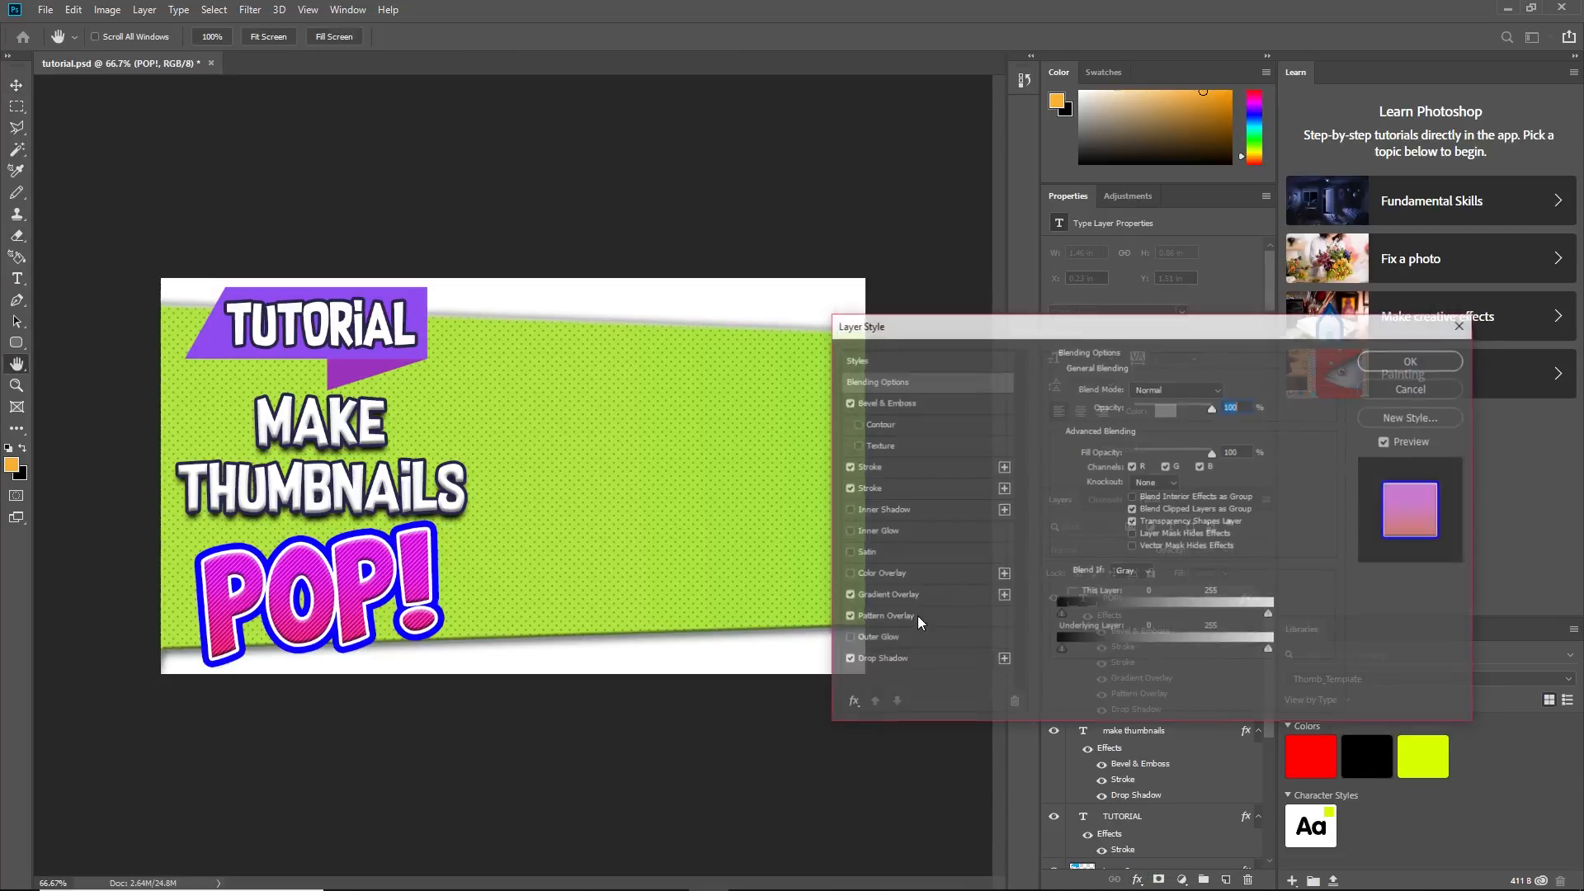
click(891, 618)
click(1157, 450)
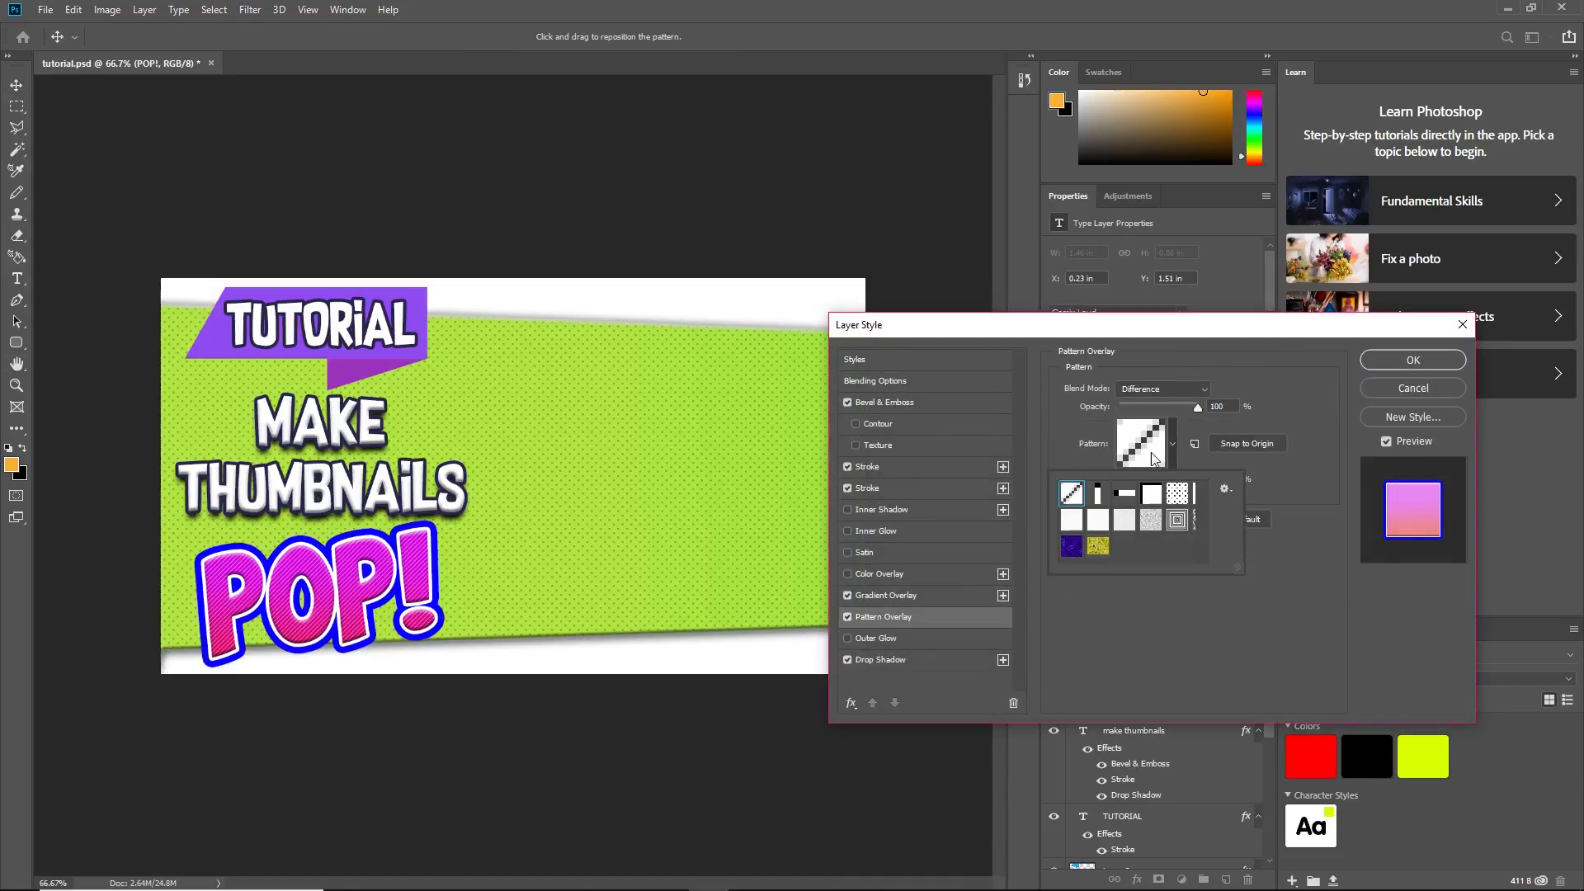
click(1177, 520)
click(1145, 521)
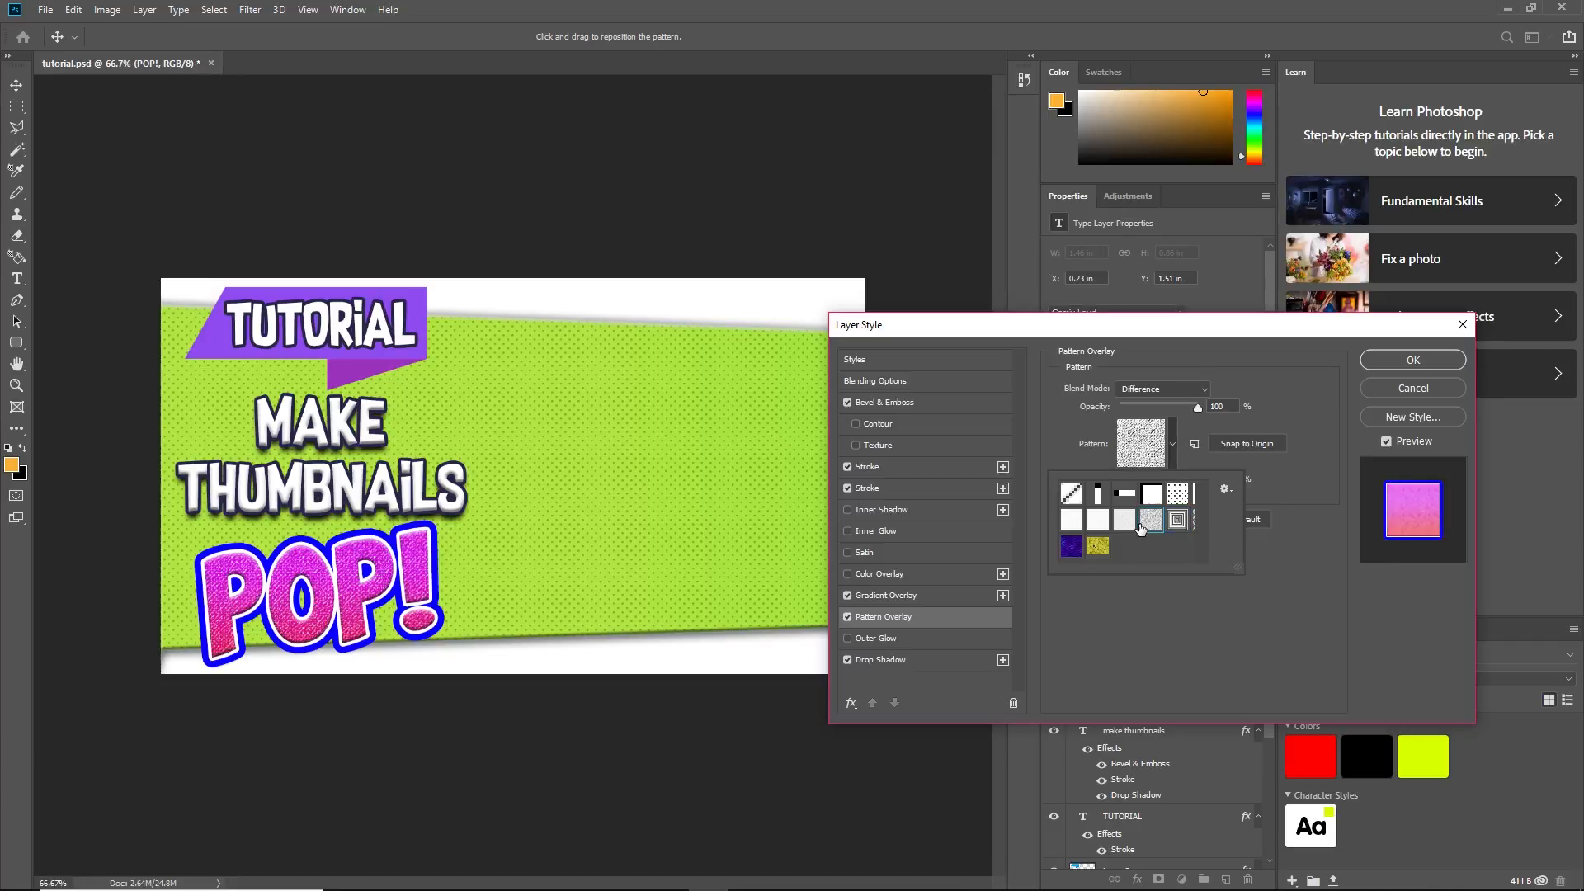
mouse_move(1197, 407)
mouse_down()
mouse_move(1164, 409)
mouse_move(1208, 416)
mouse_up()
mouse_move(1161, 479)
mouse_down()
mouse_move(1135, 483)
mouse_move(1146, 490)
mouse_up()
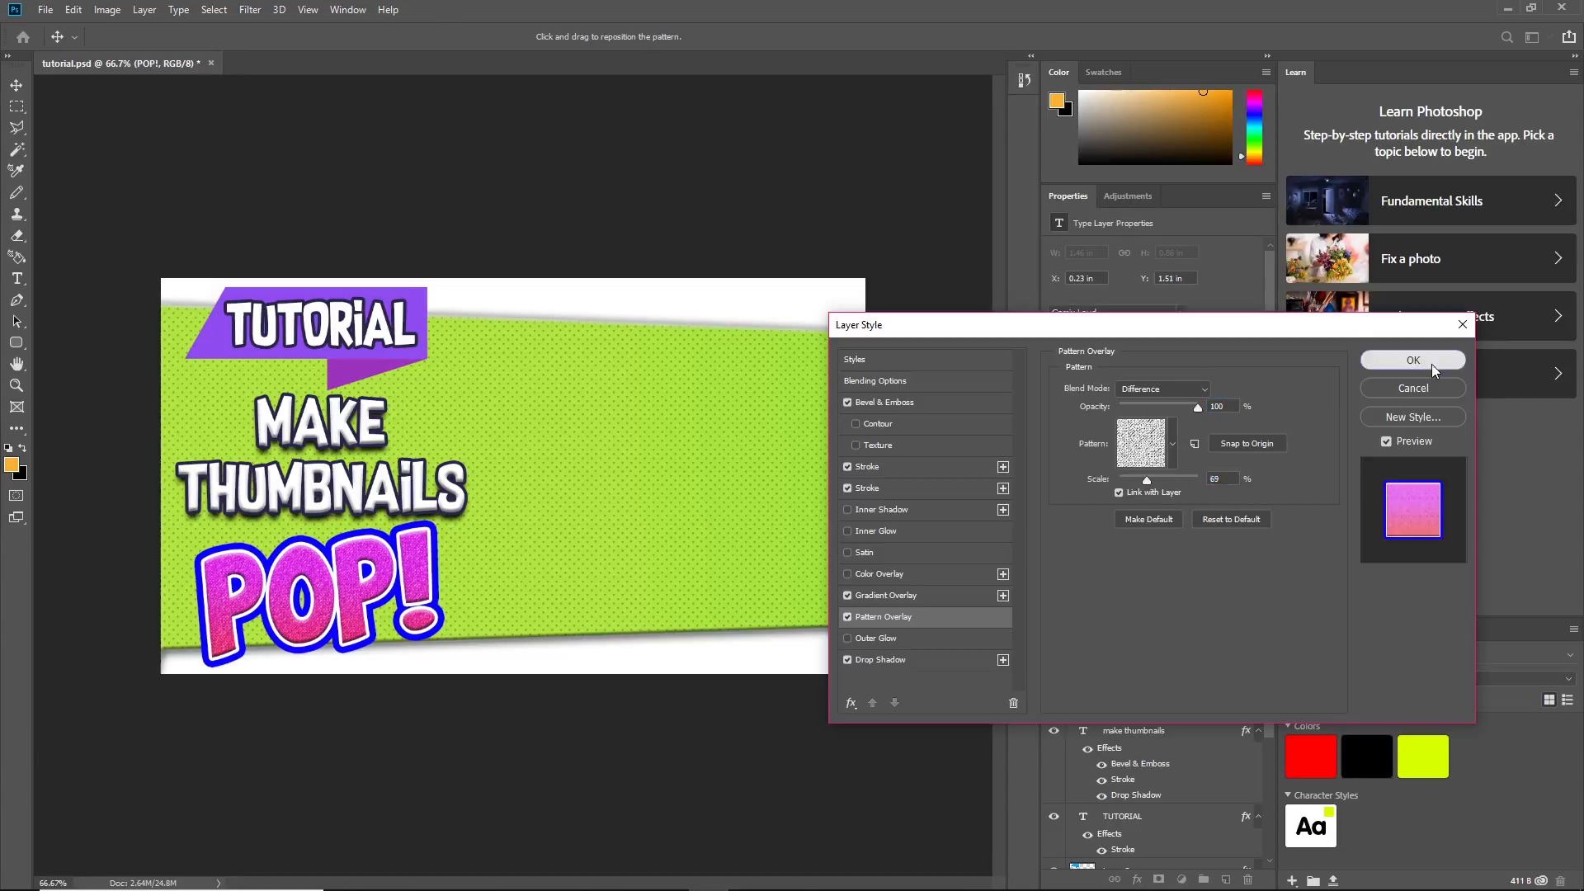
click(1434, 363)
Enlarge POP! to about 30.44 pt and reposition it under THUMBNAILS at about X 0.13 in, Y 1.40 in
drag(375, 572, 430, 548)
key(ctrl+t)
key(Return)
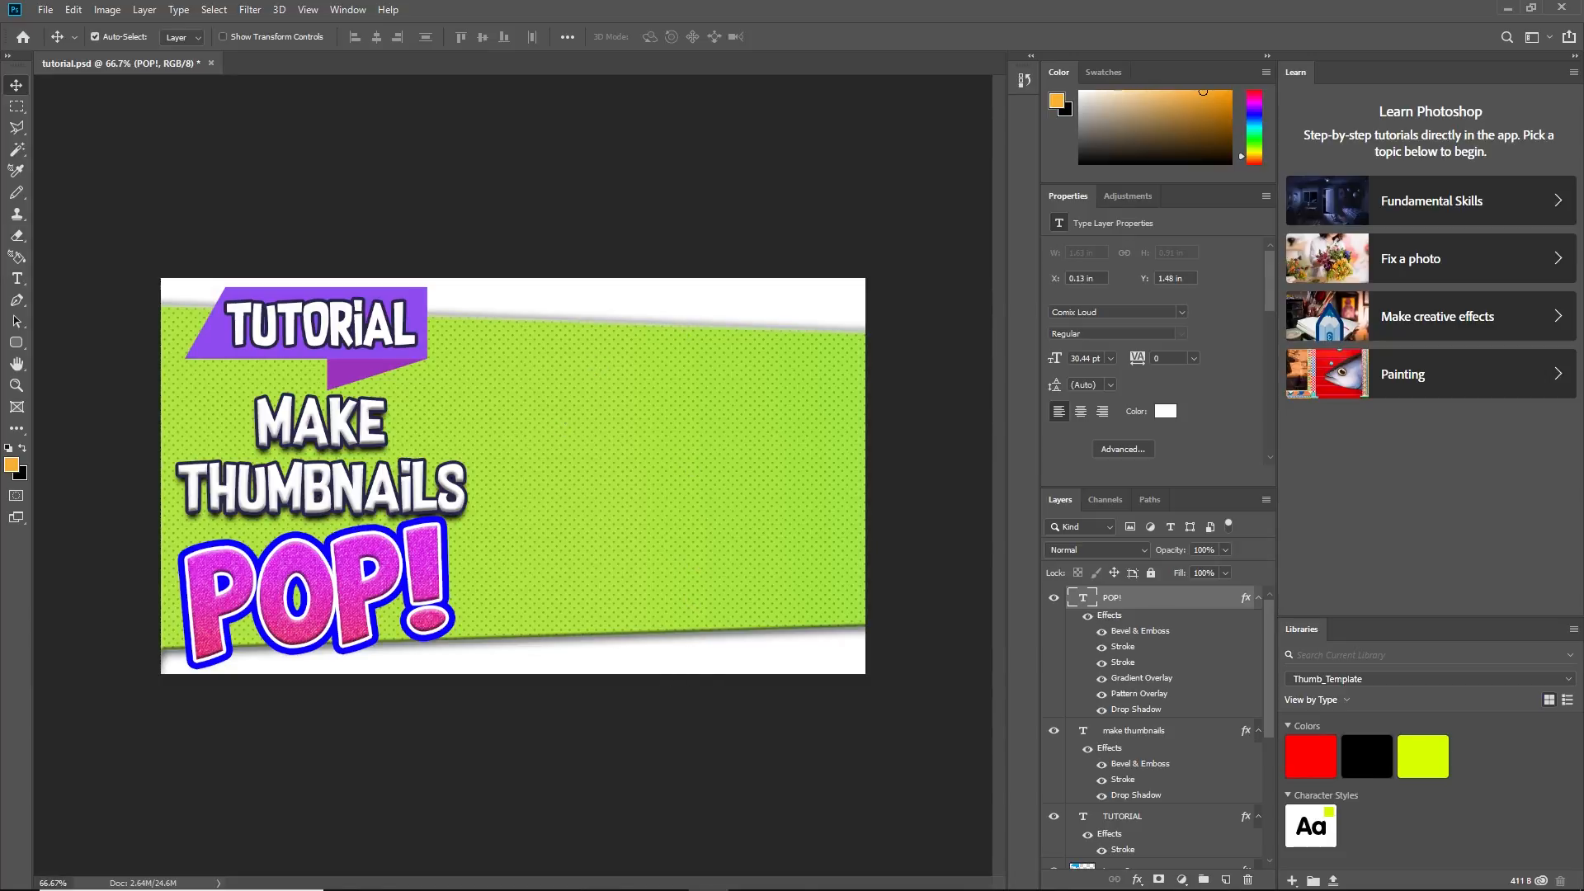
Switch to File Explorer and open the Pictures folder
click(425, 874)
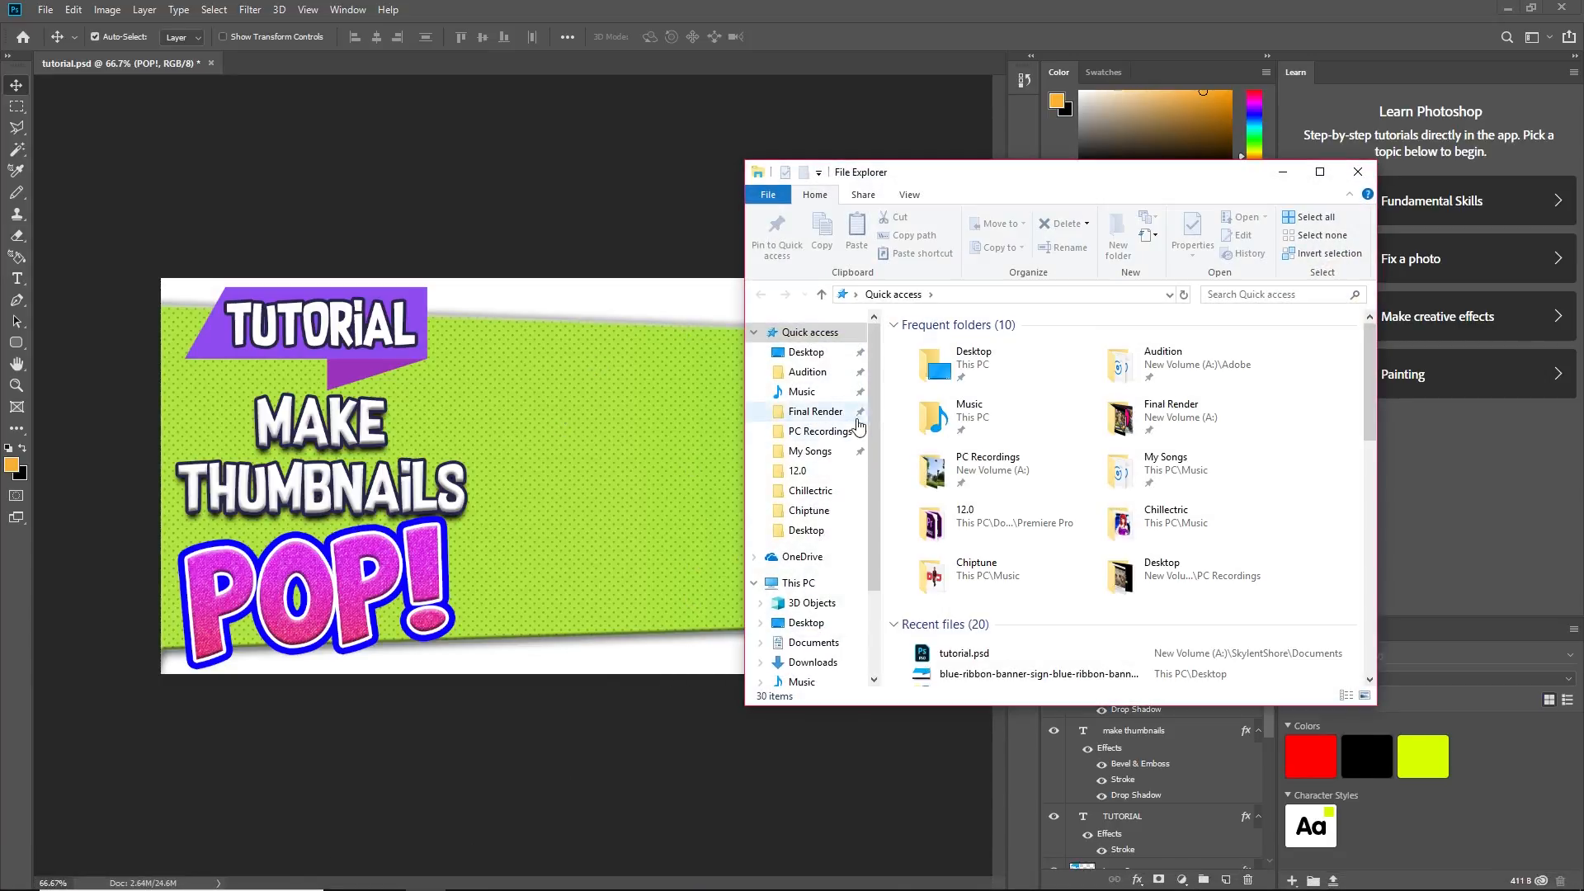
drag(873, 465, 879, 545)
click(806, 569)
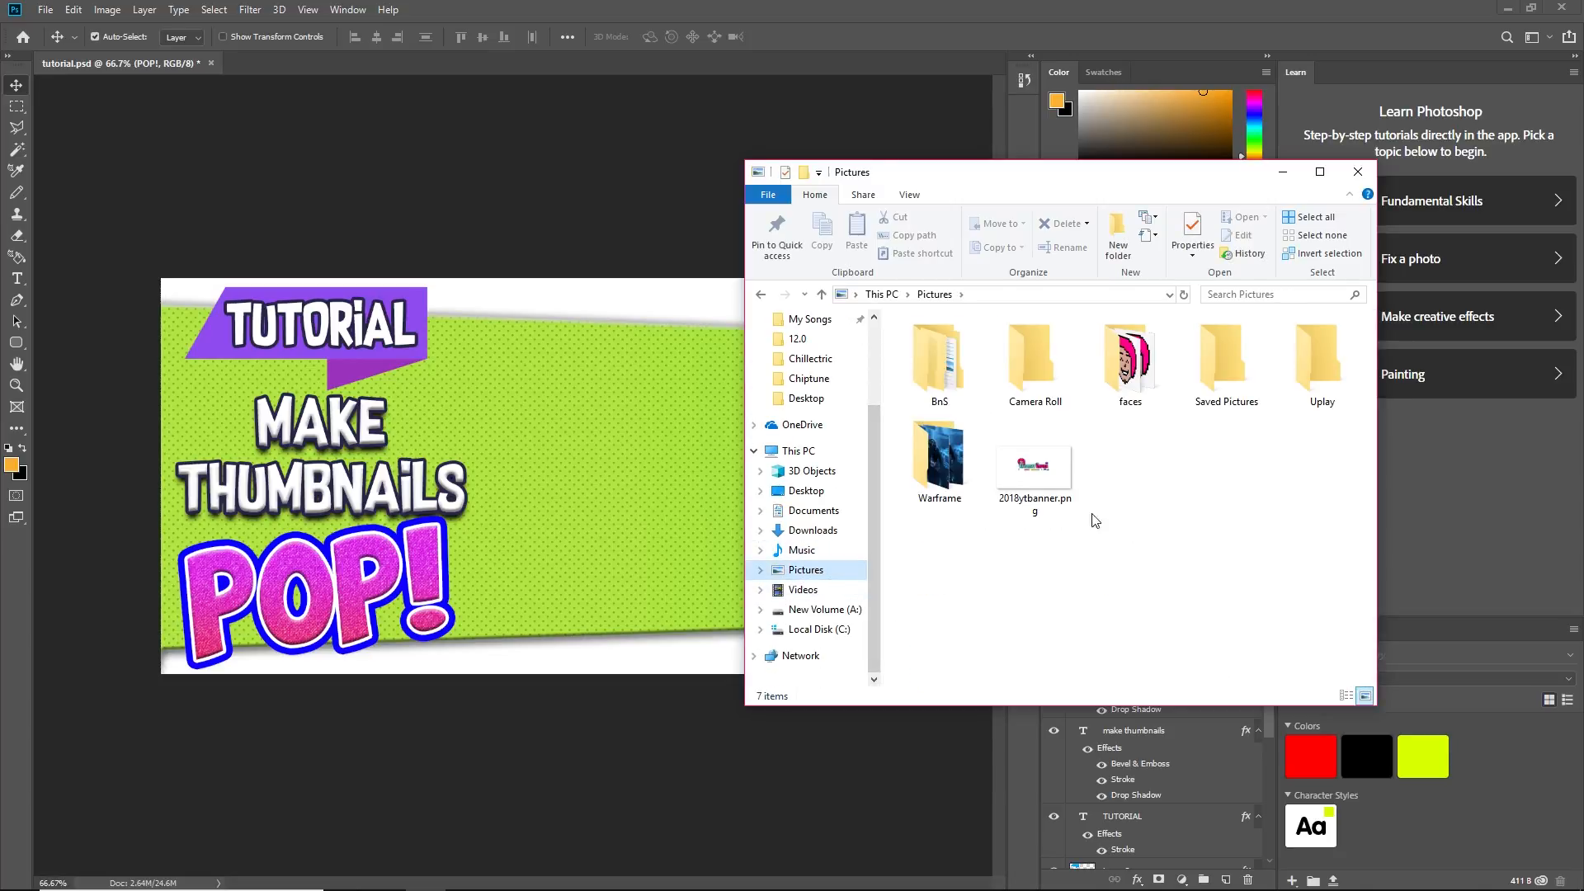
Place HAPPYFACE.png from the faces folder into the thumbnail and position it beside the text
double_click(1129, 363)
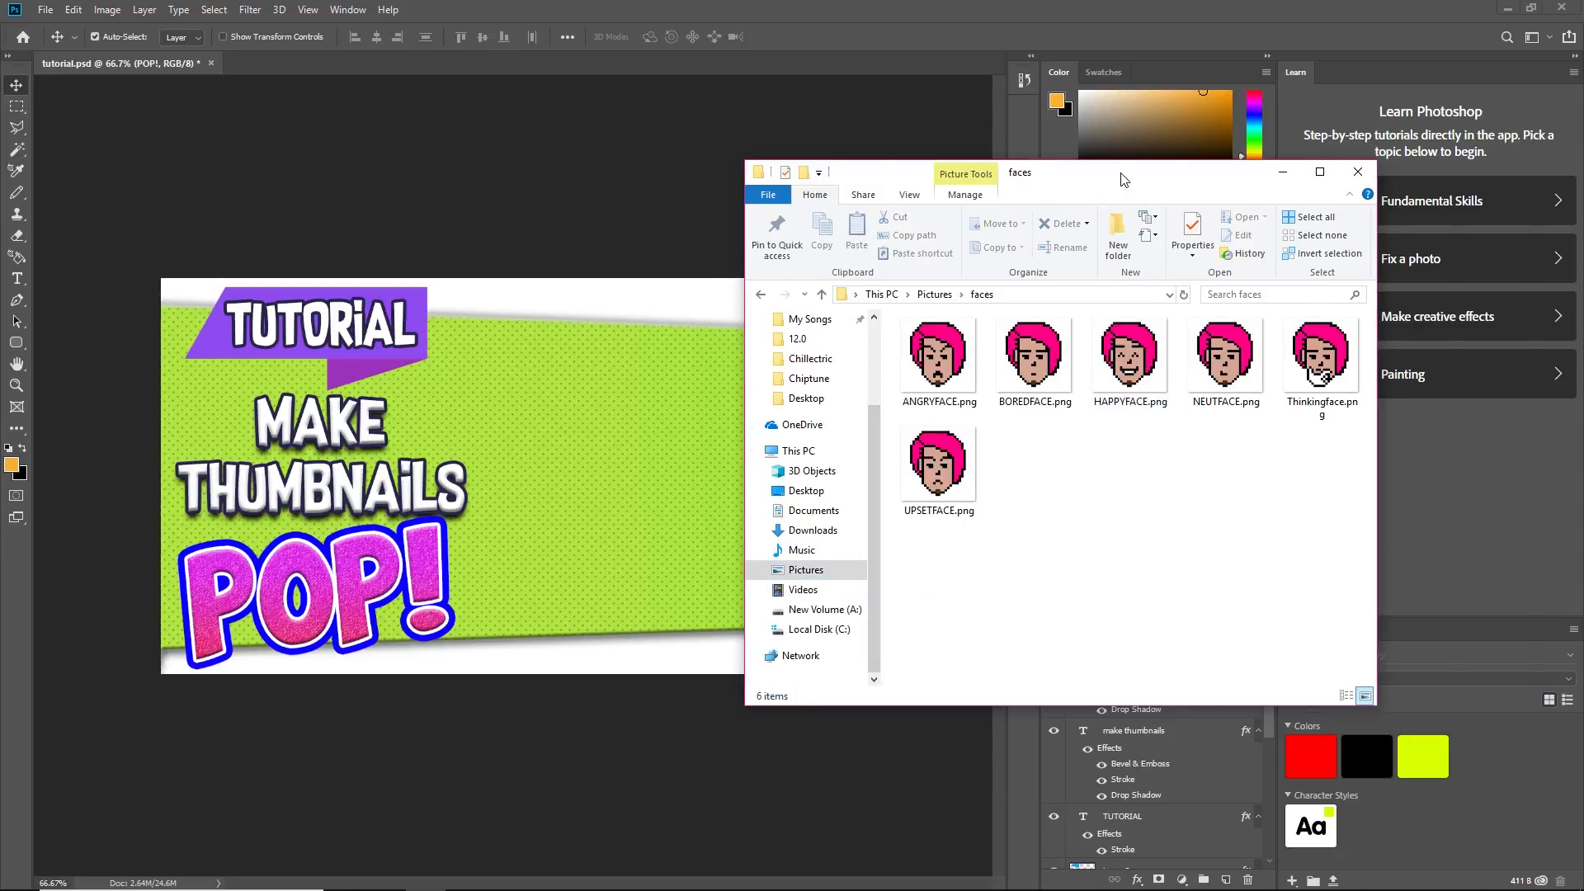
drag(1122, 179, 1266, 189)
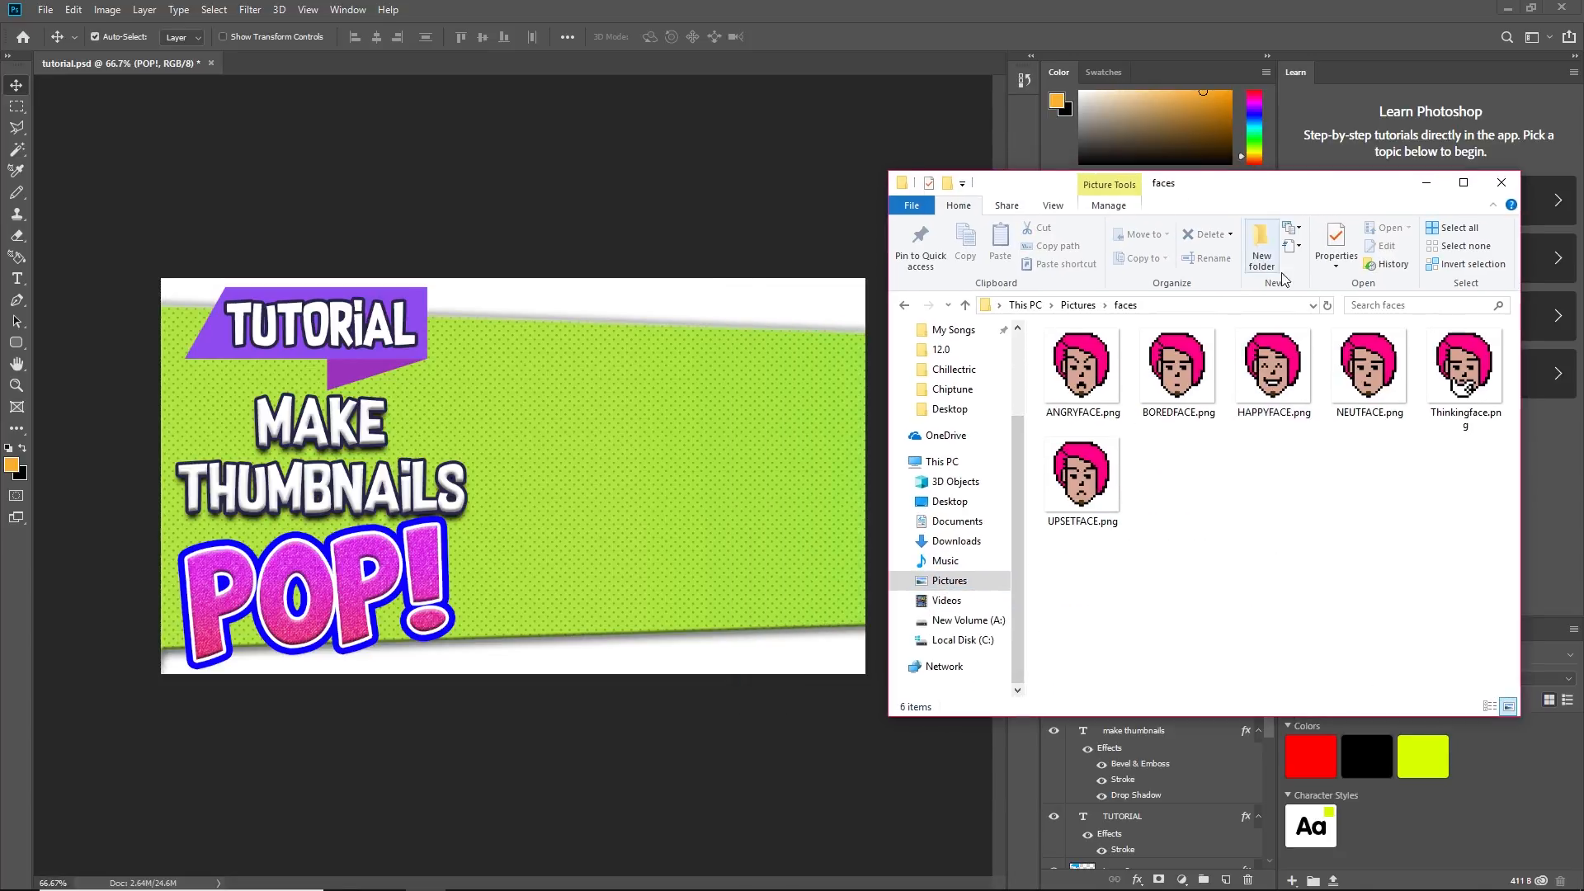
click(1274, 369)
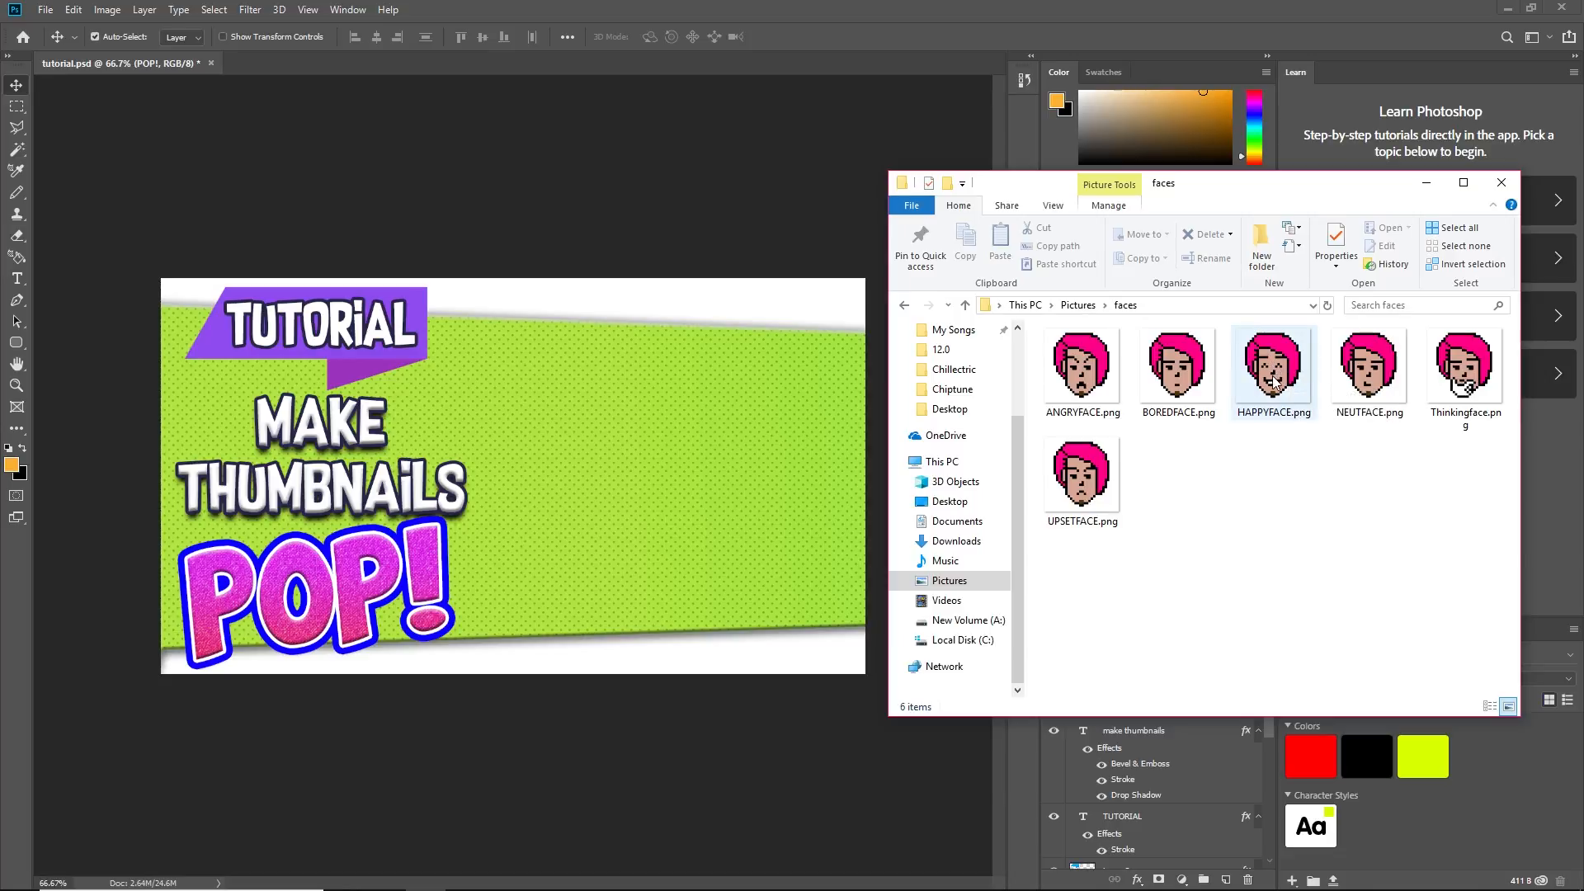
drag(1277, 377, 721, 558)
drag(565, 437, 738, 430)
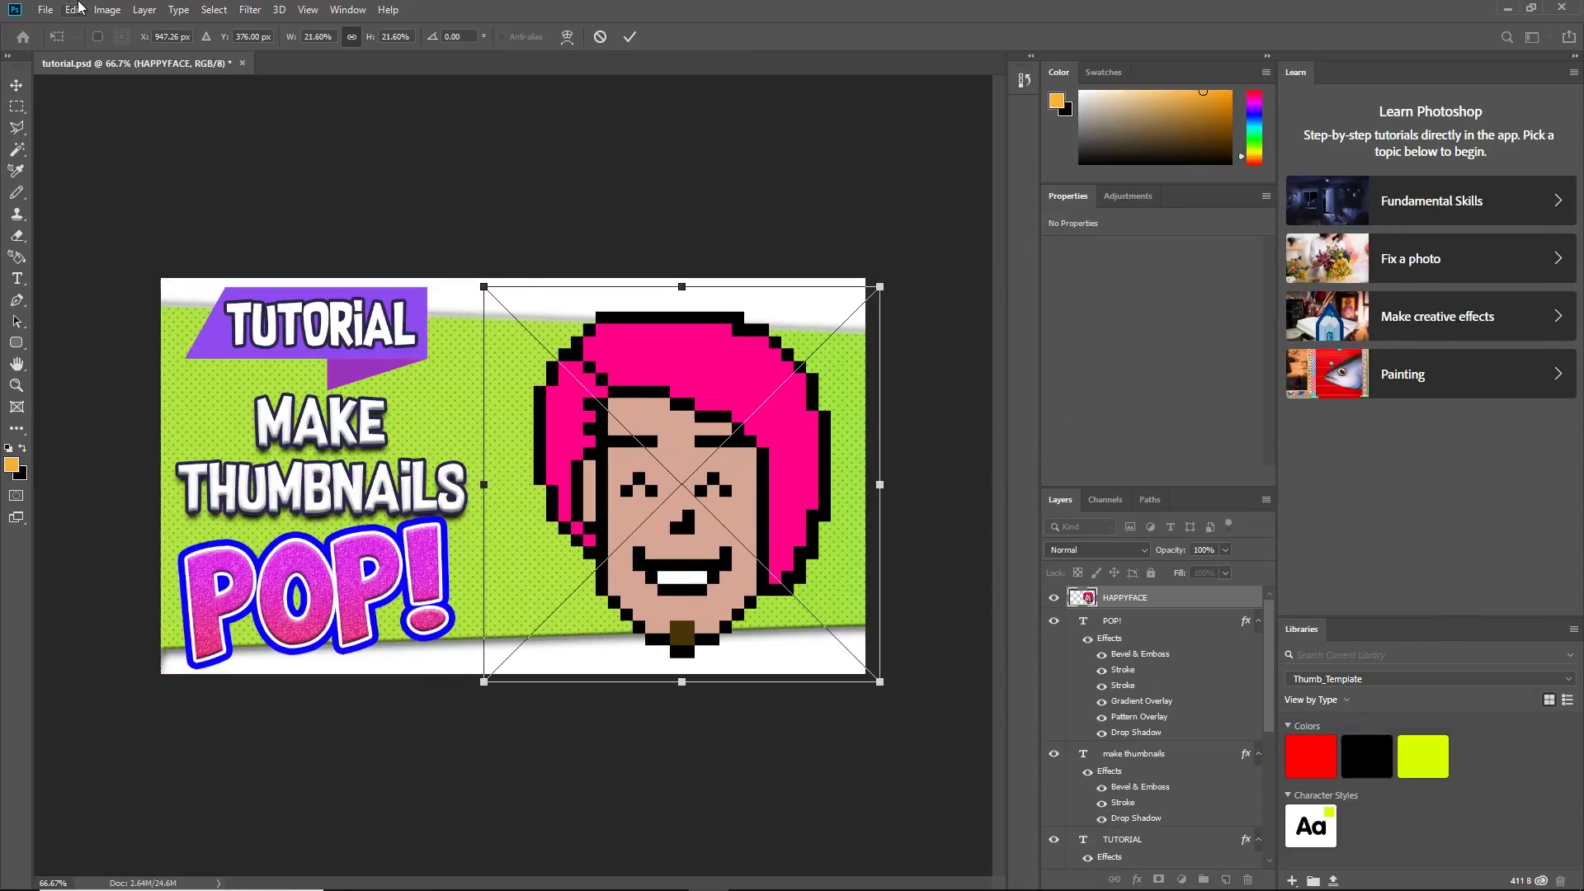
Flip the placed face horizontally and shift it slightly down and to the right
click(76, 9)
mouse_move(144, 387)
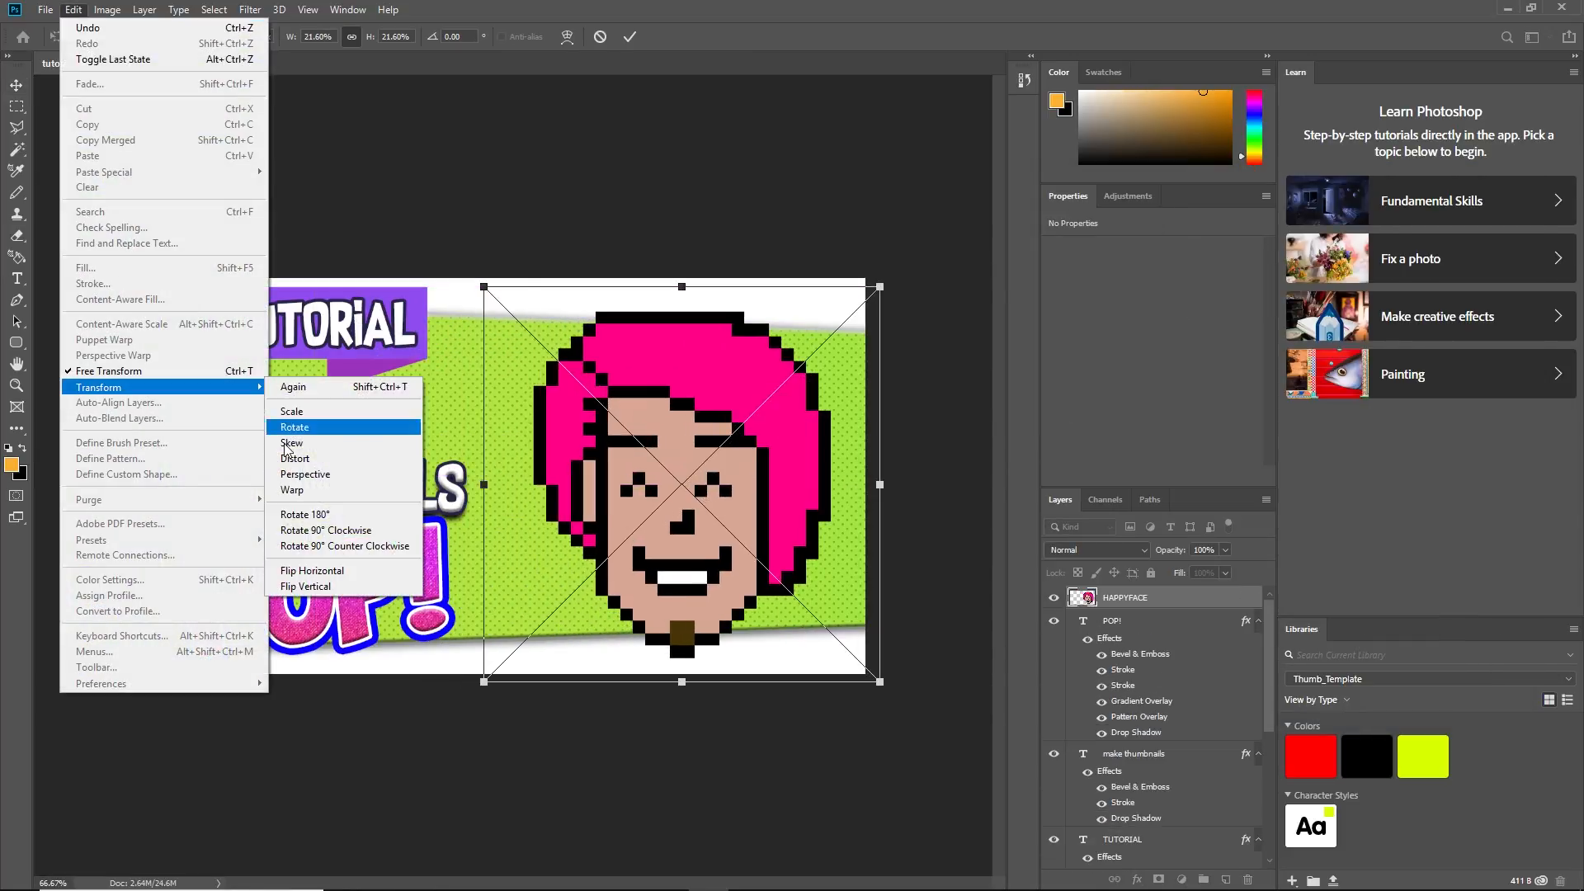
click(312, 570)
drag(678, 368, 687, 382)
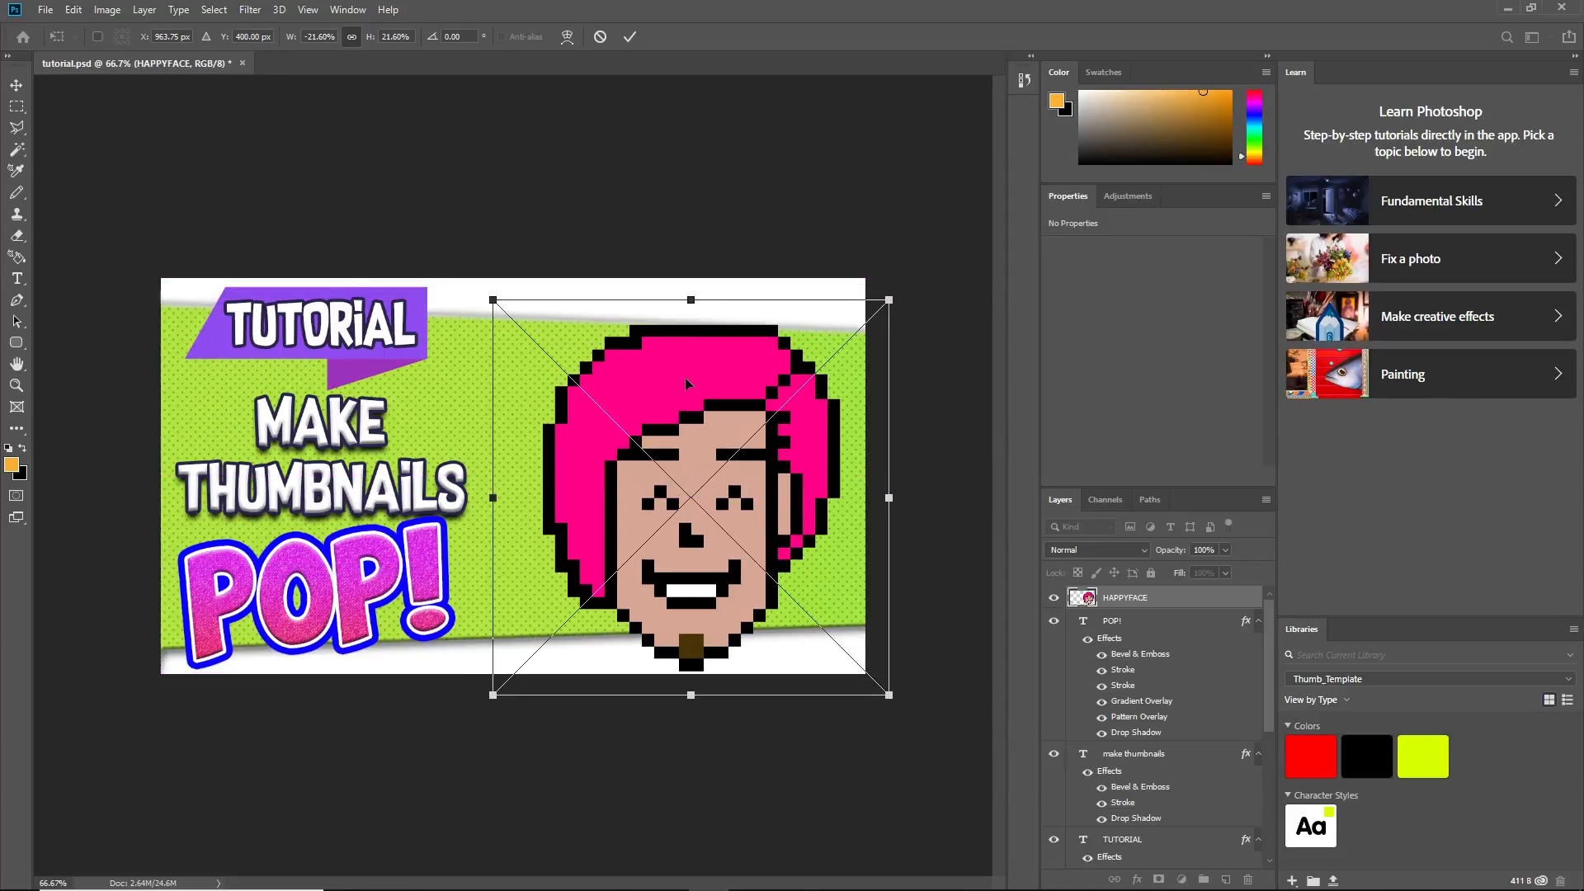
Enlarge the face to about 23.9% scale, reposition it to fill the area beside the text, and deselect it
drag(888, 300, 911, 266)
drag(747, 357, 718, 362)
drag(892, 267, 890, 254)
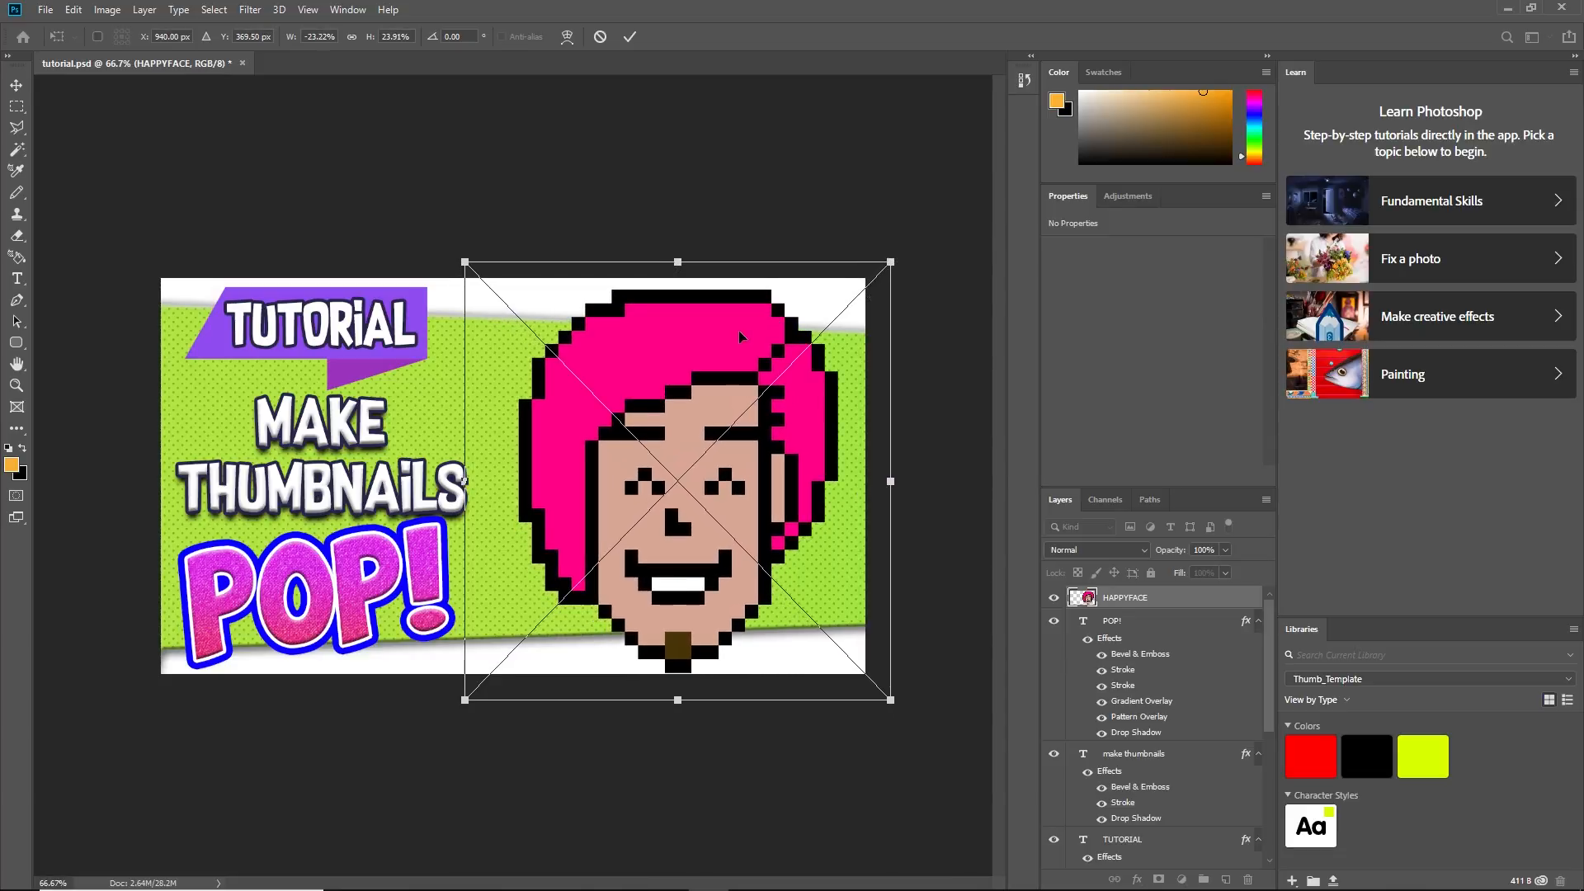
key(Return)
drag(735, 329, 751, 323)
click(150, 178)
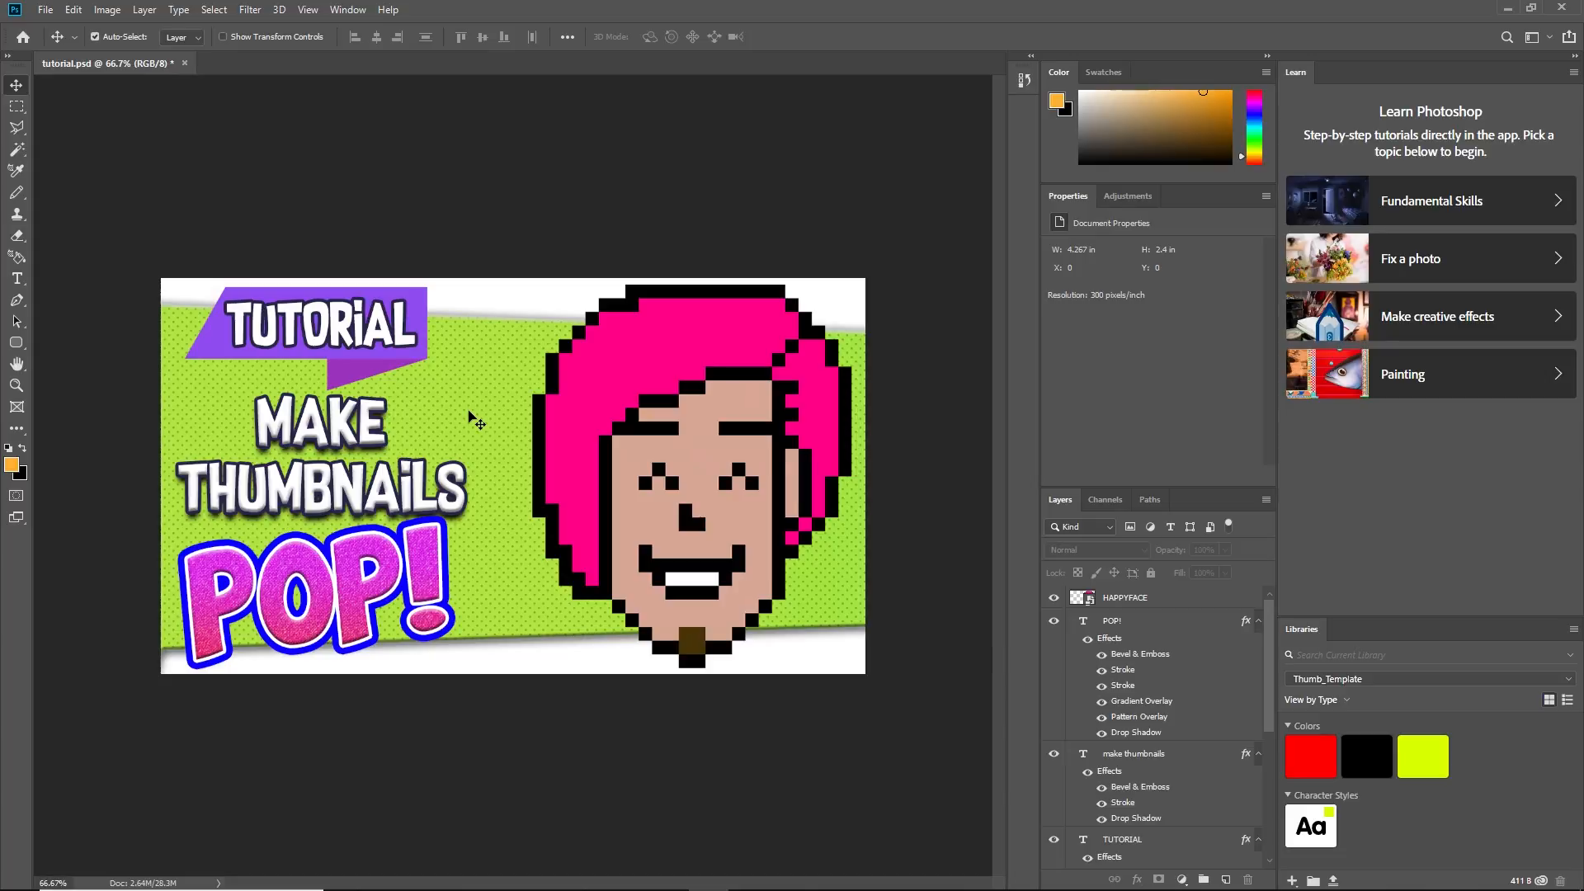
Switch to Chrome and run a Google image search for "bubble gum"
mouse_move(629, 883)
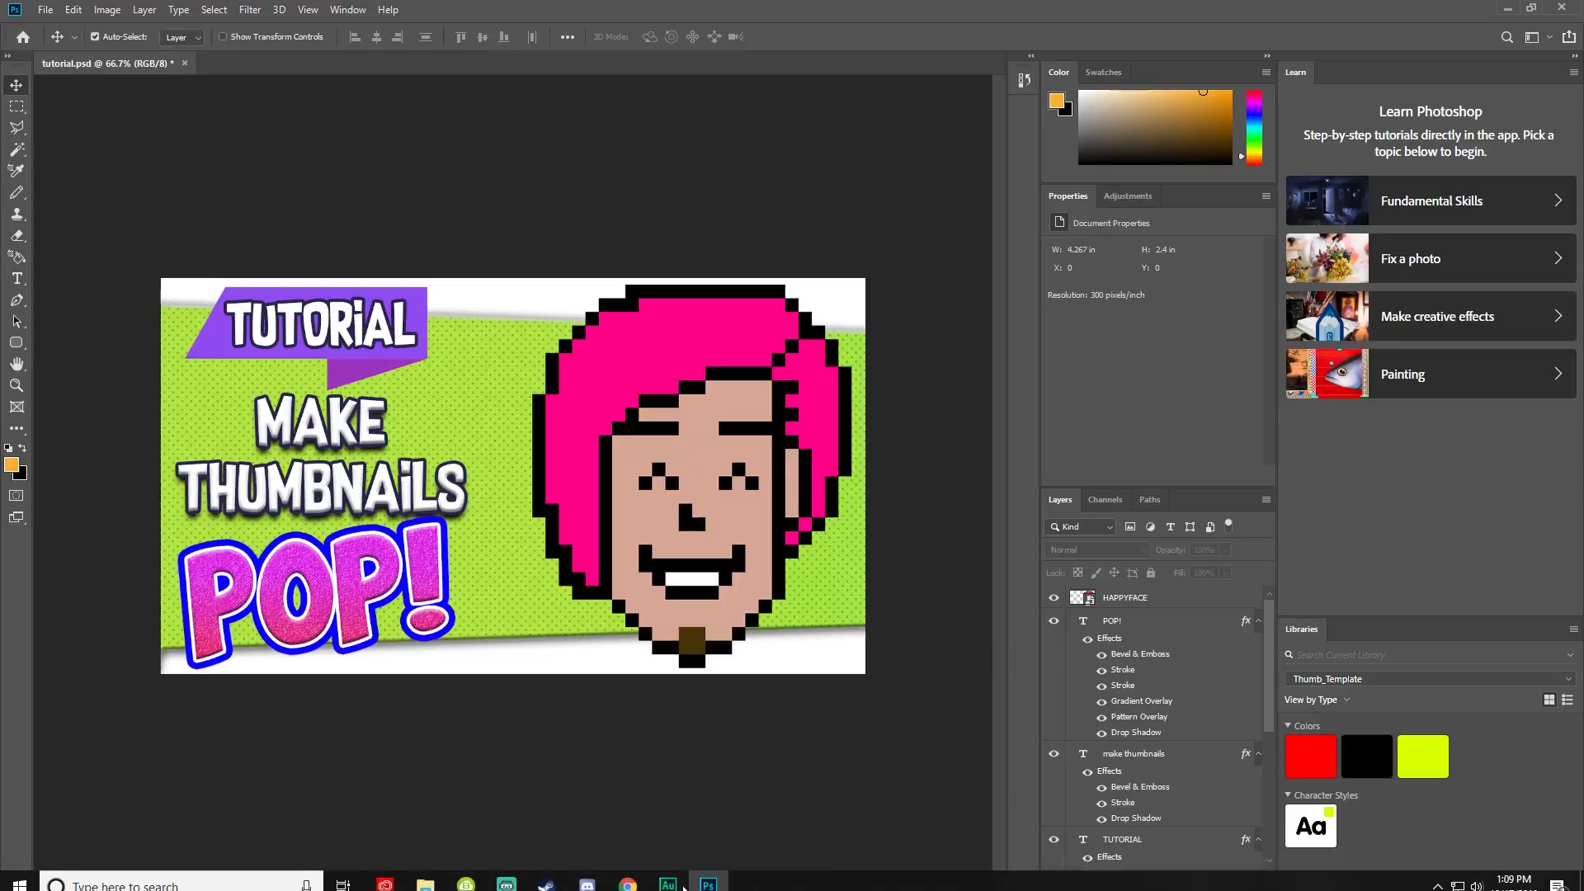
click(589, 782)
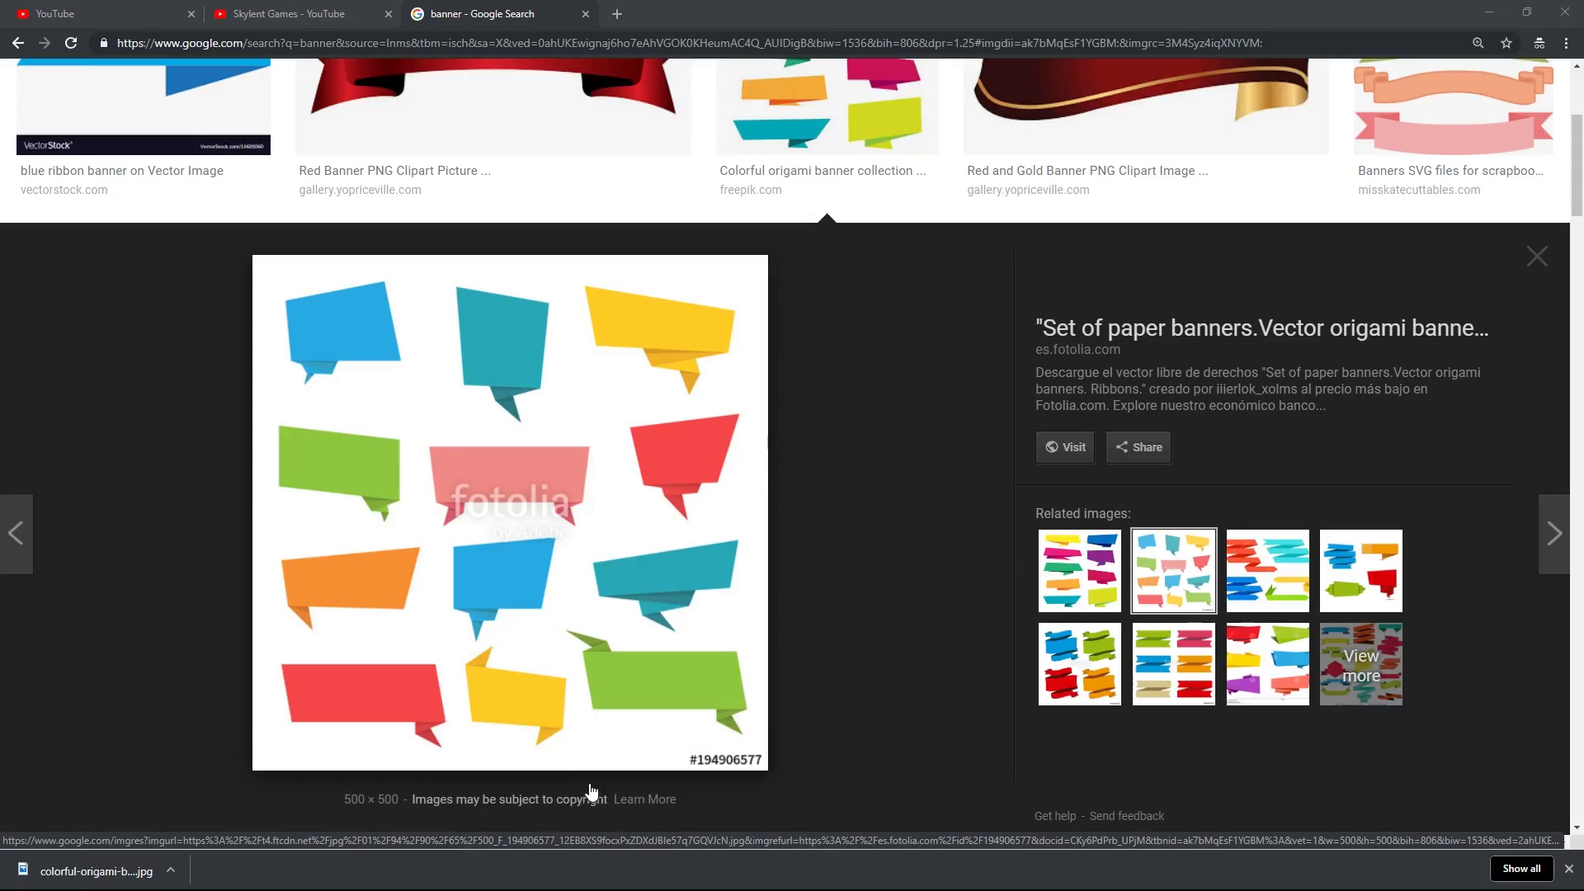
scroll(348, 214, up, 4)
double_click(332, 115)
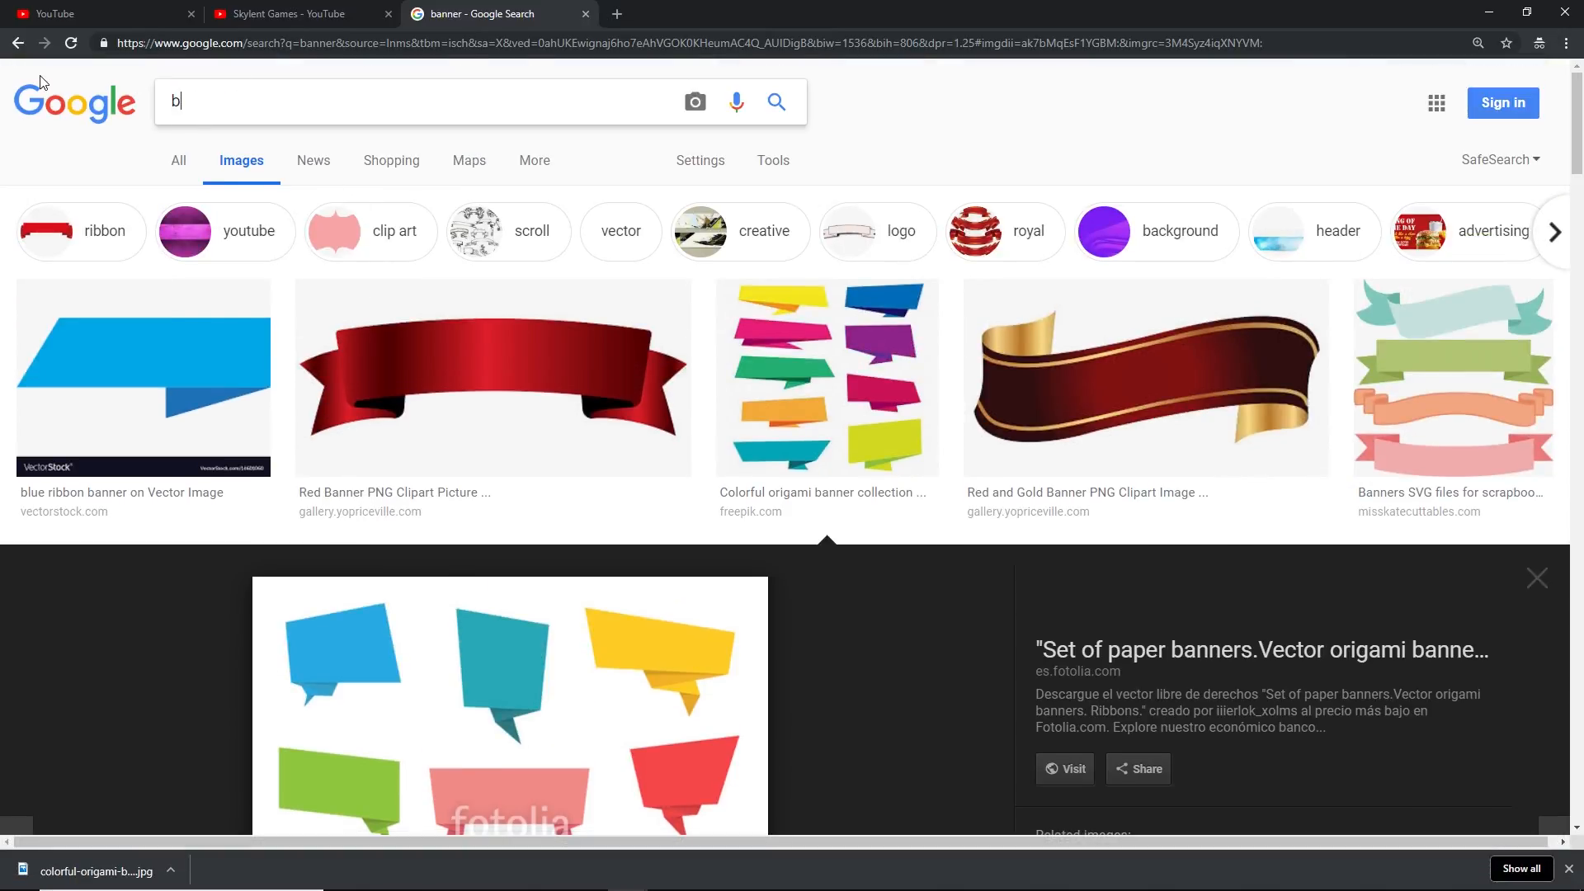
text(bubble gum)
key(Return)
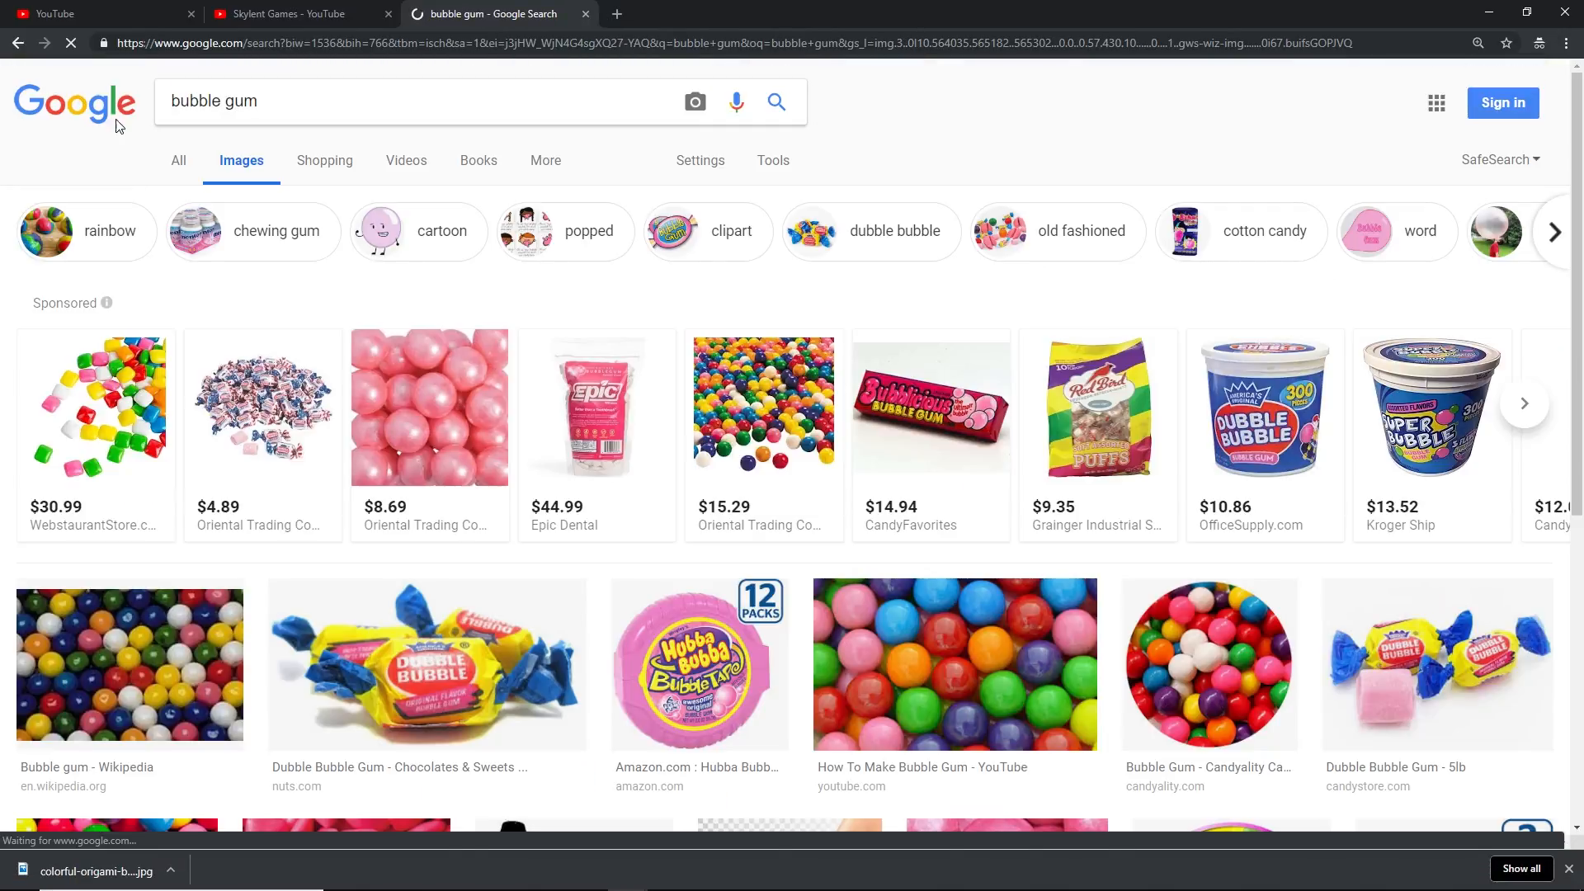
Find a picture of pink gum pieces mixed with coloured gumballs and open its source page on rusticescentuals.com
scroll(396, 429, down, 4)
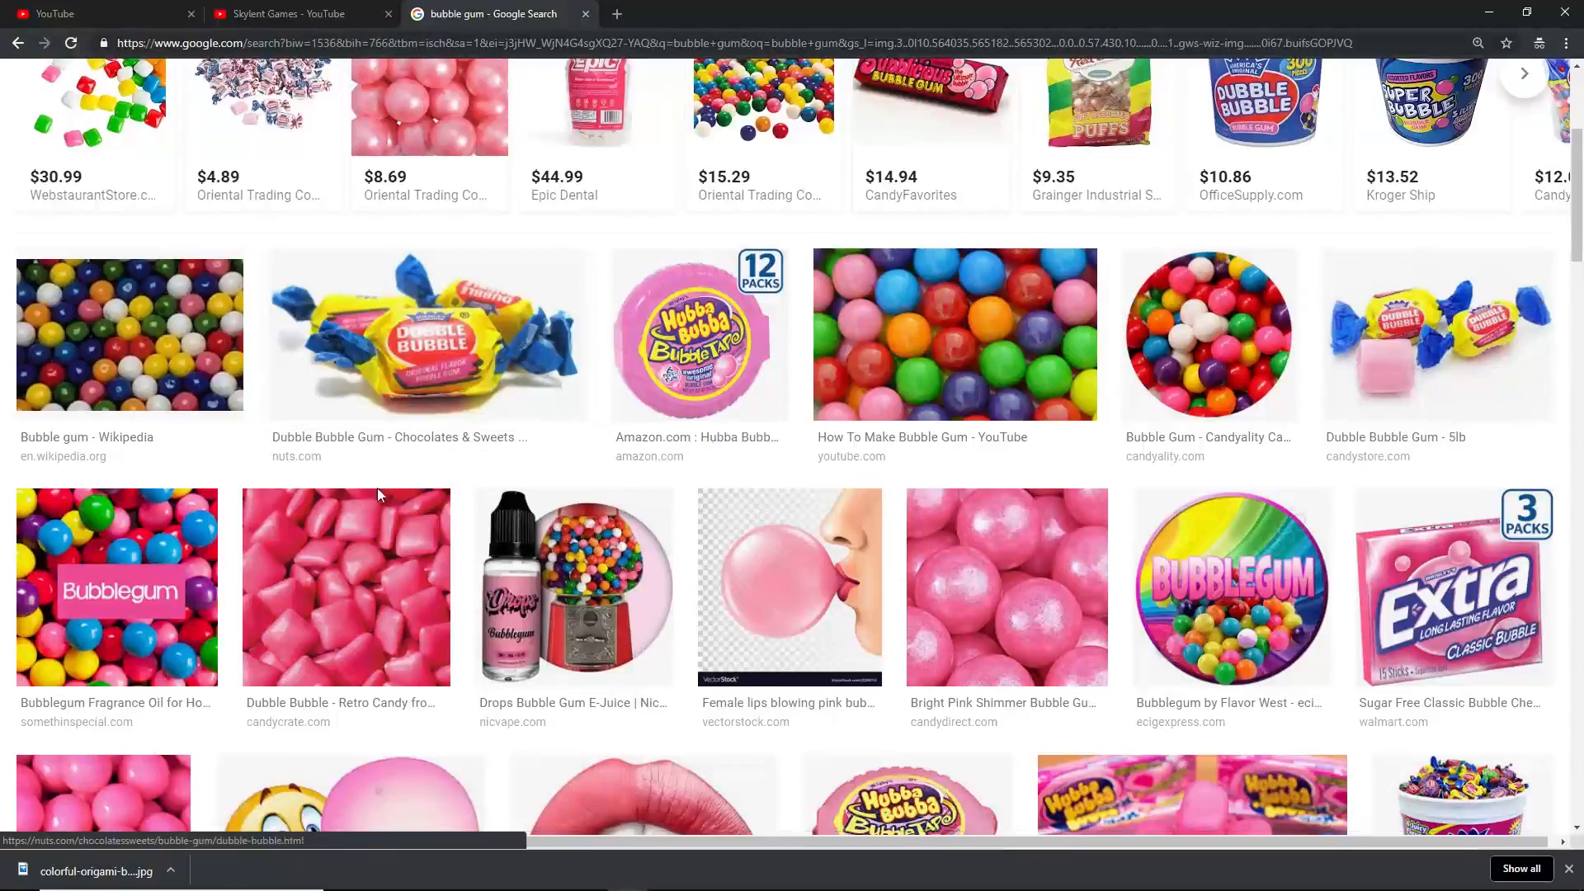
scroll(132, 258, down, 3)
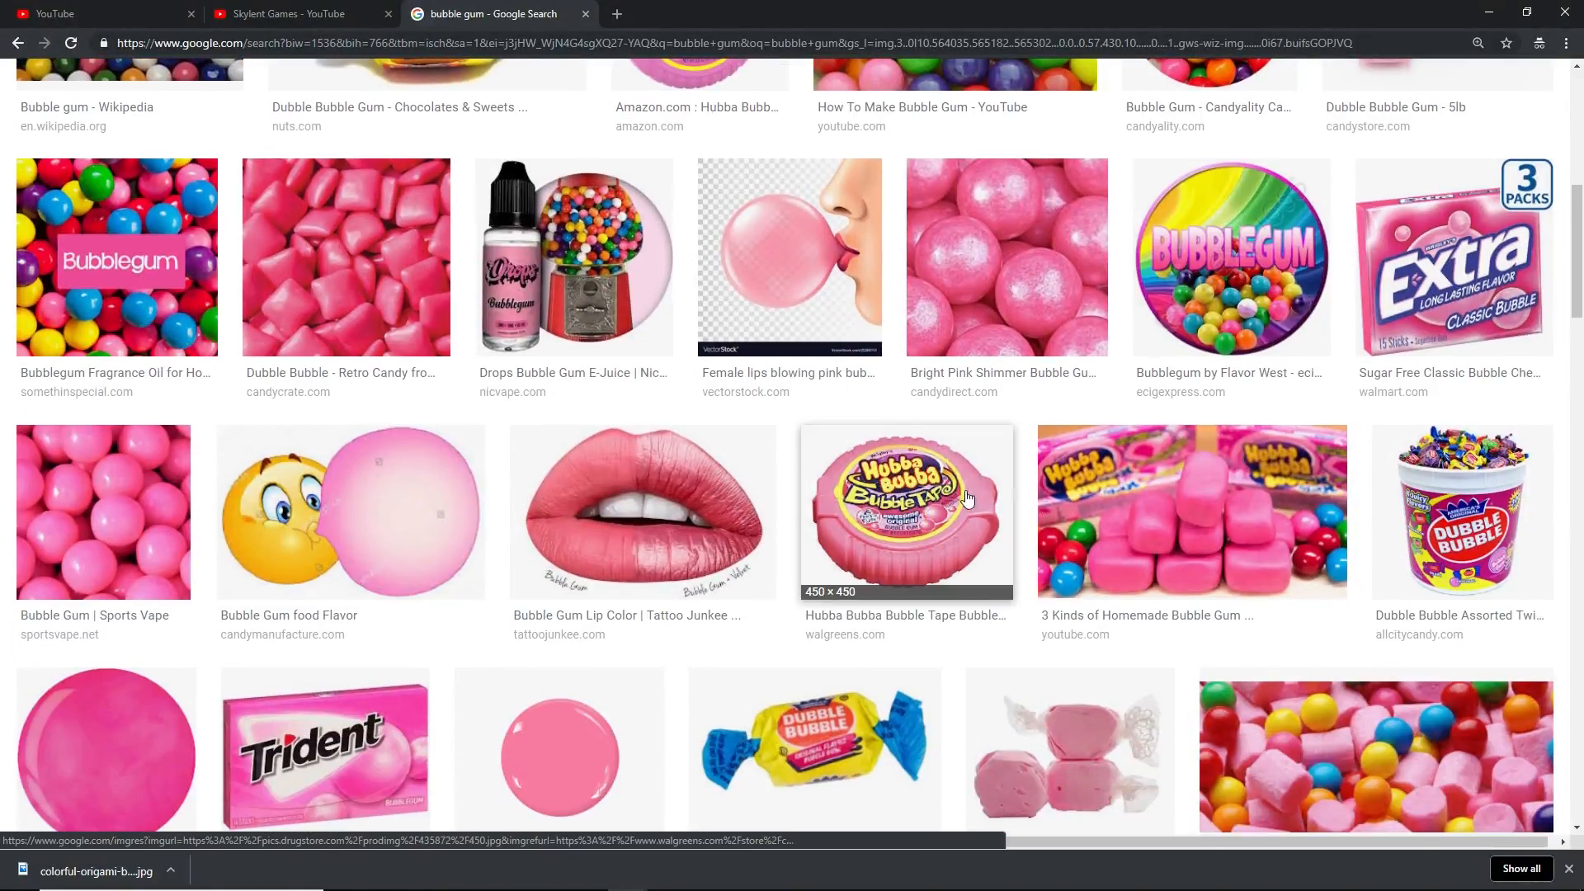
scroll(908, 511, down, 3)
scroll(1419, 489, down, 6)
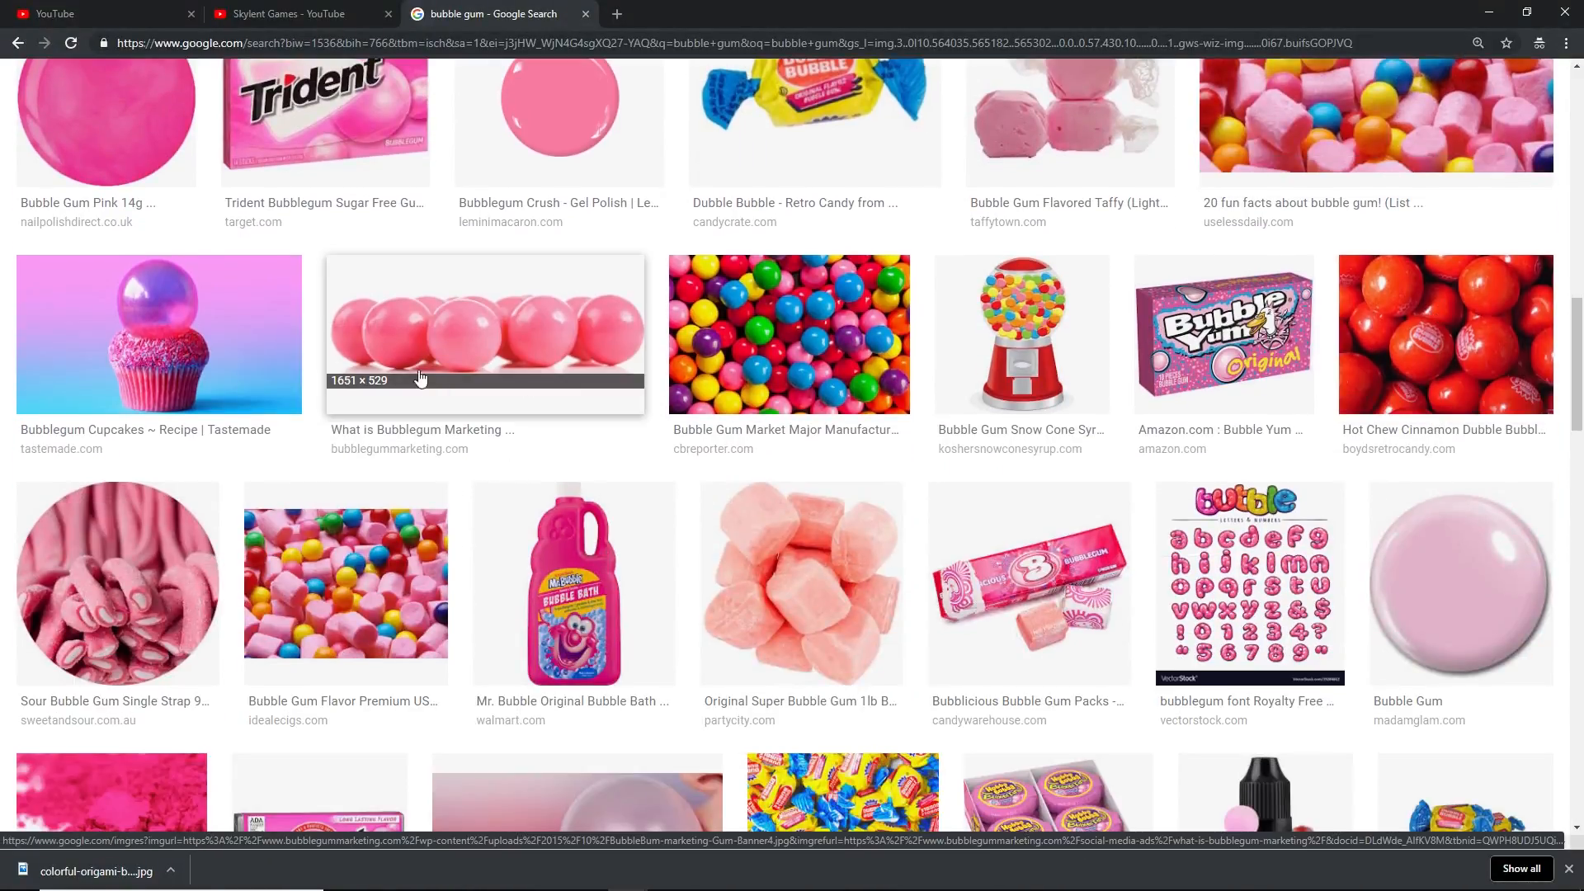
scroll(330, 427, down, 3)
scroll(330, 427, up, 2)
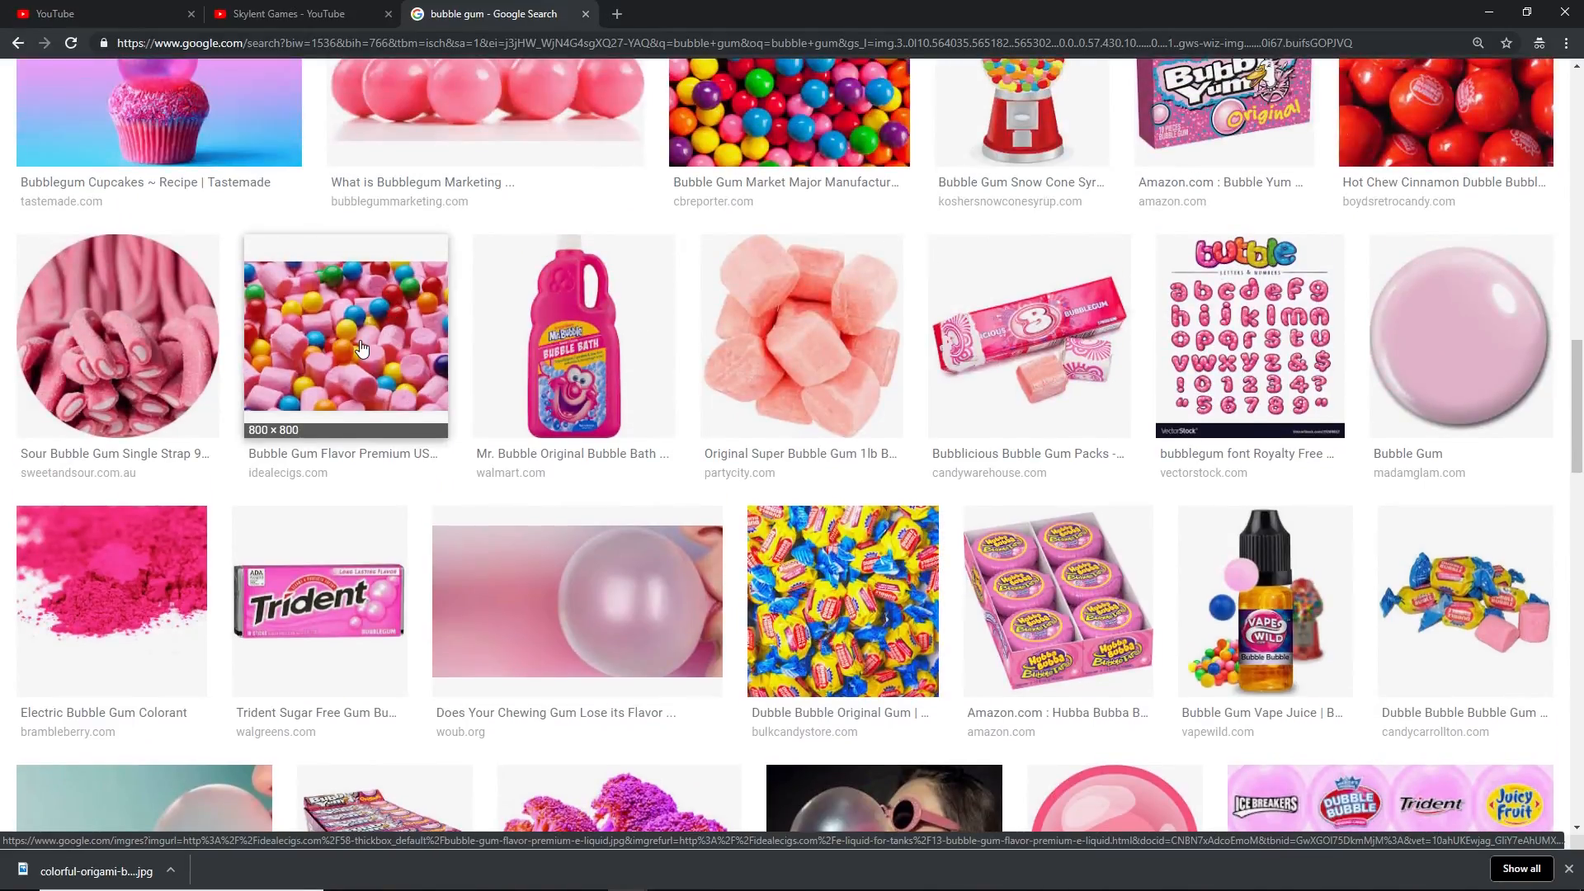
click(361, 346)
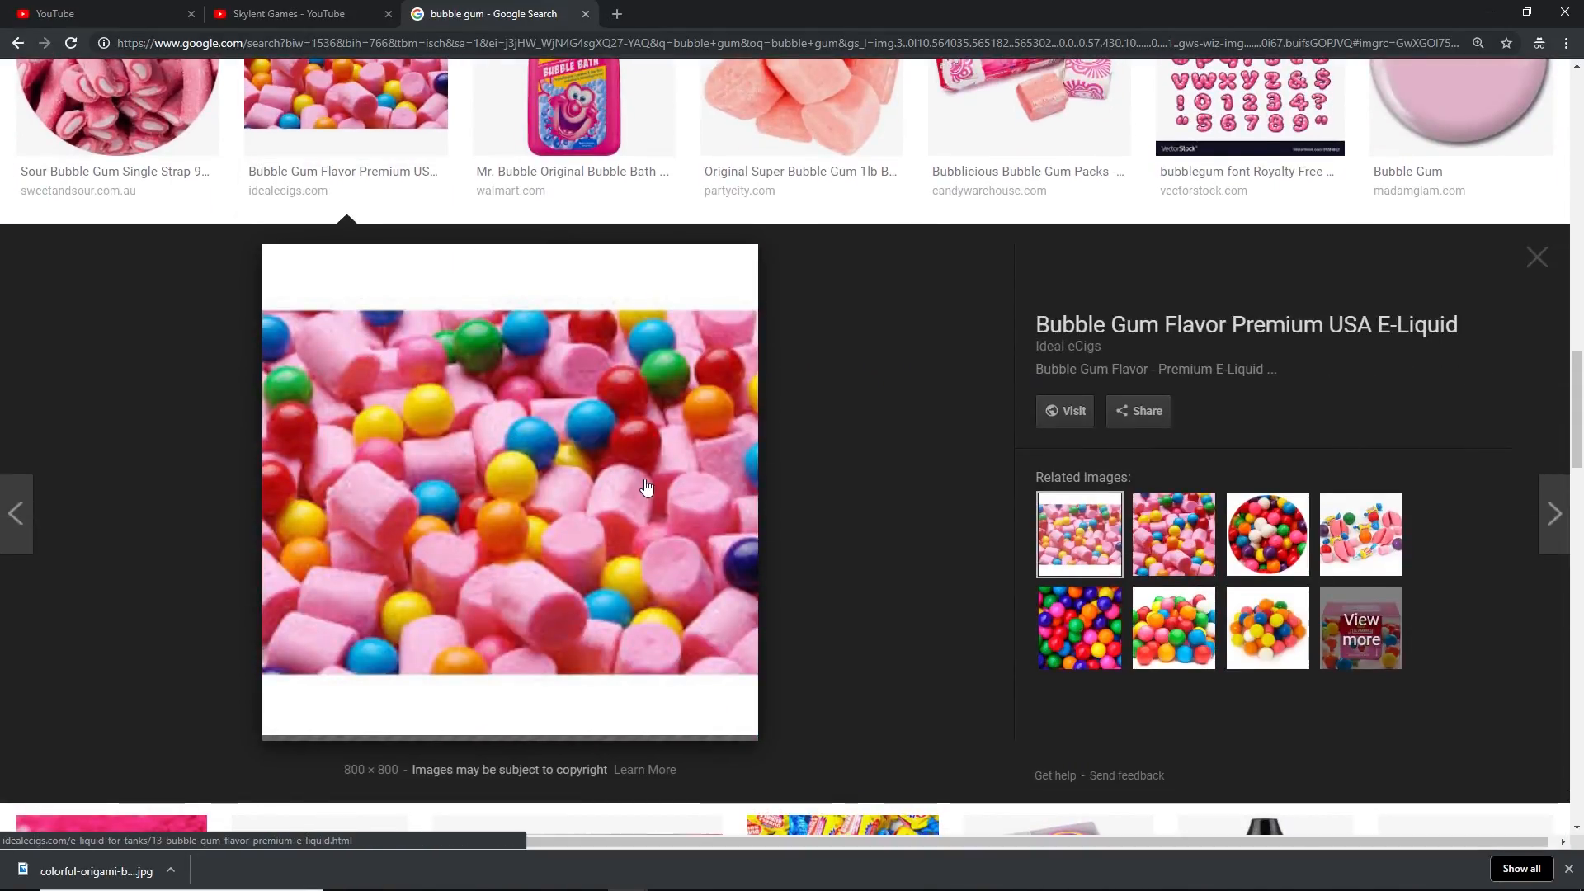
click(1163, 535)
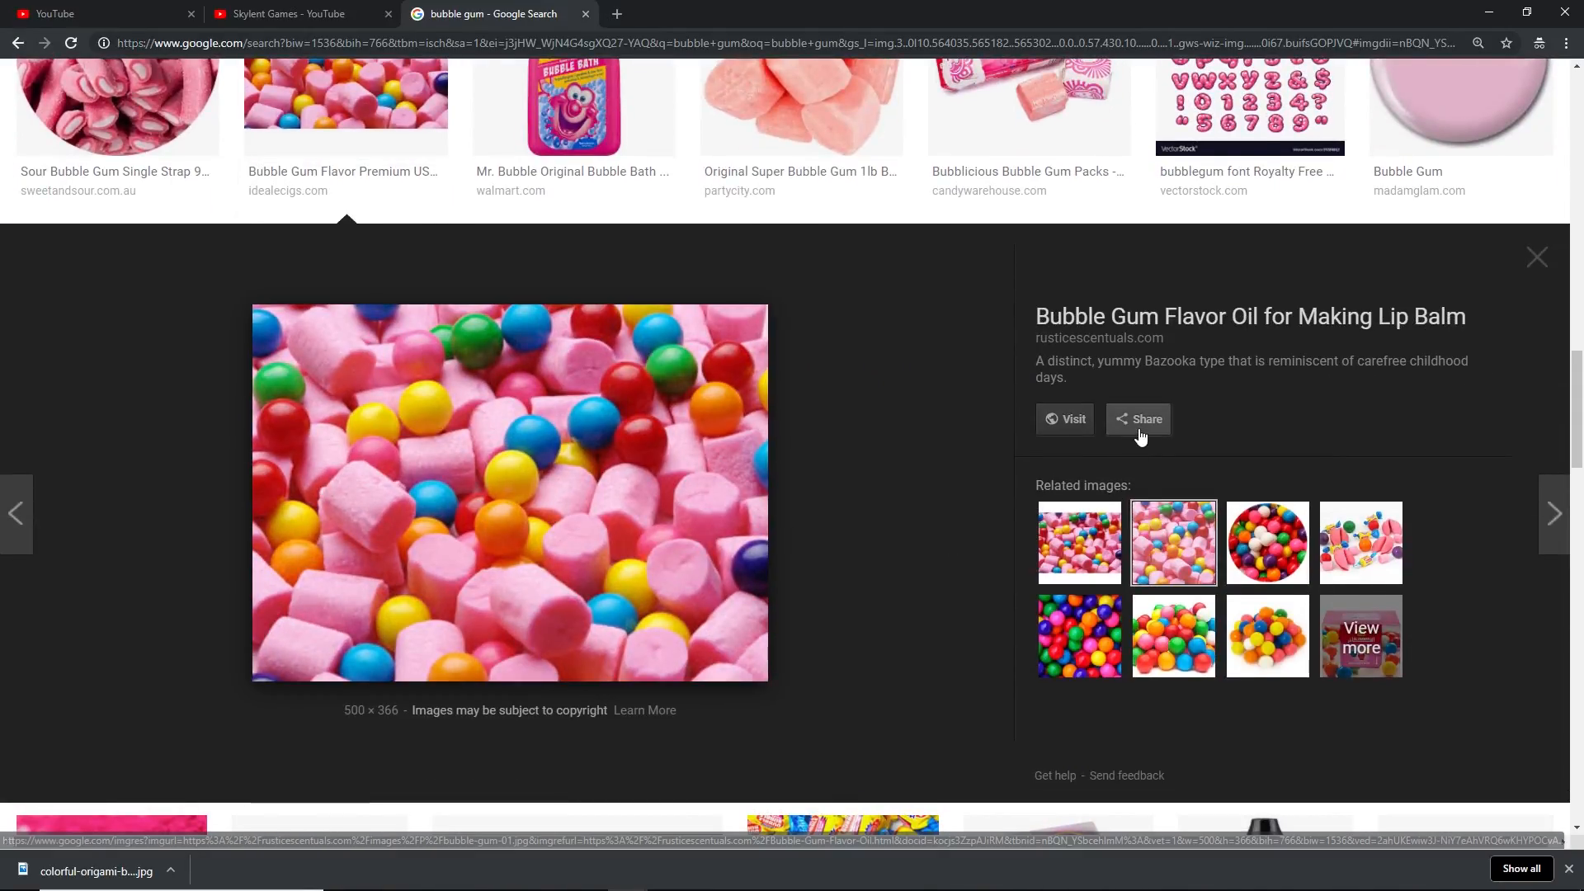
click(606, 468)
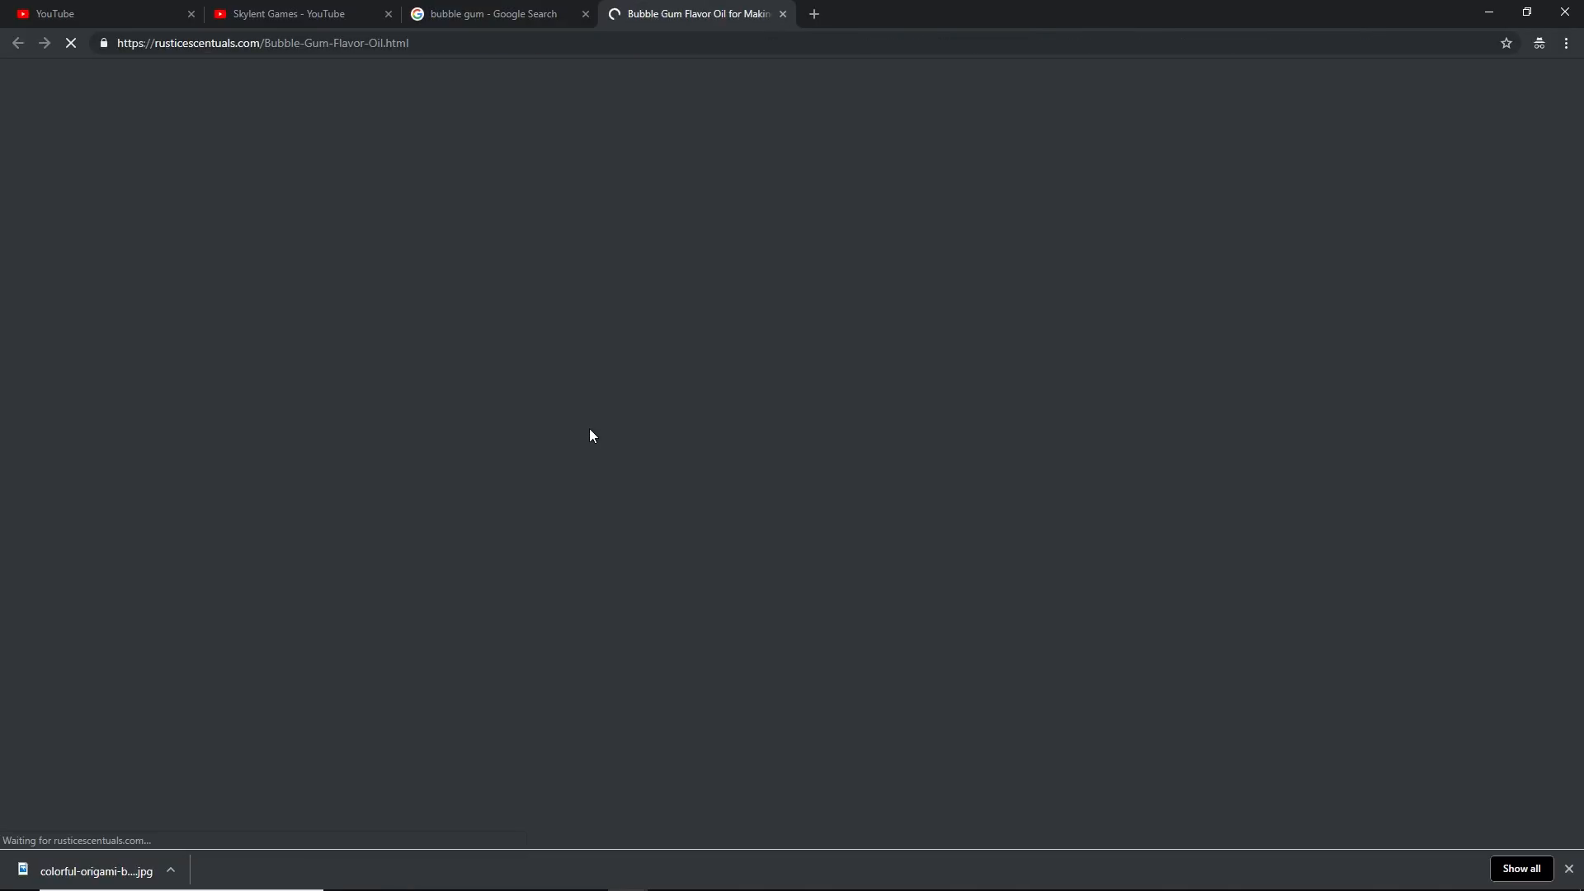
Save the product picture from the Bubble Gum Flavor Oil page to the computer
scroll(695, 345, down, 3)
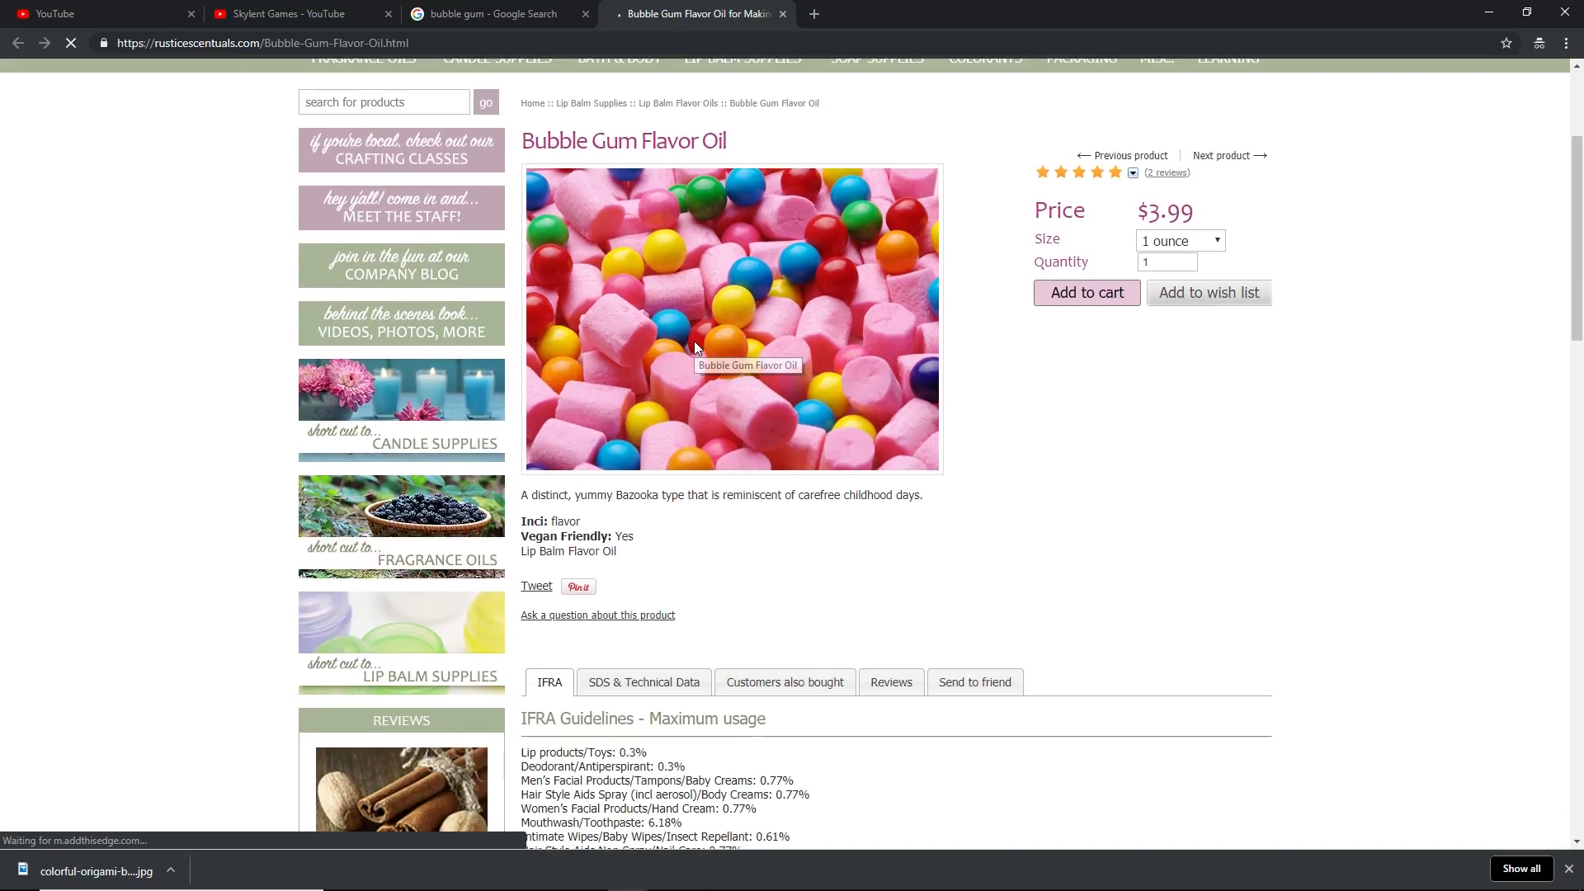
scroll(687, 355, up, 1)
scroll(690, 363, up, 1)
scroll(693, 389, down, 1)
right_click(695, 402)
click(750, 438)
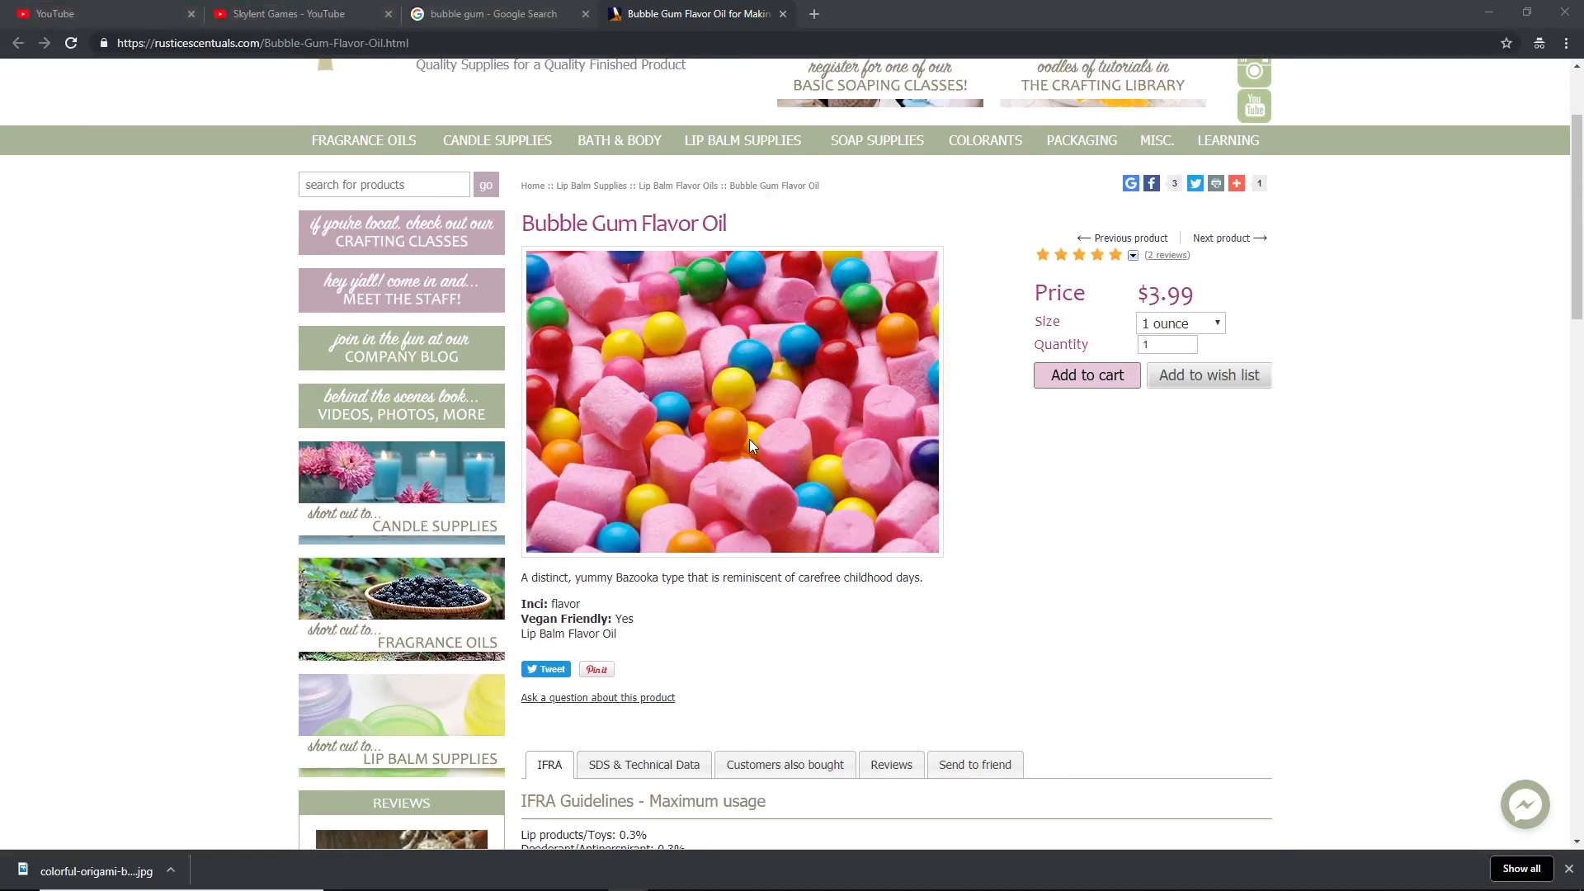
click(646, 410)
Place the downloaded bubble gum picture into the Photoshop thumbnail and scale it to cover the whole canvas
drag(91, 870, 535, 482)
drag(694, 642, 869, 723)
key(Return)
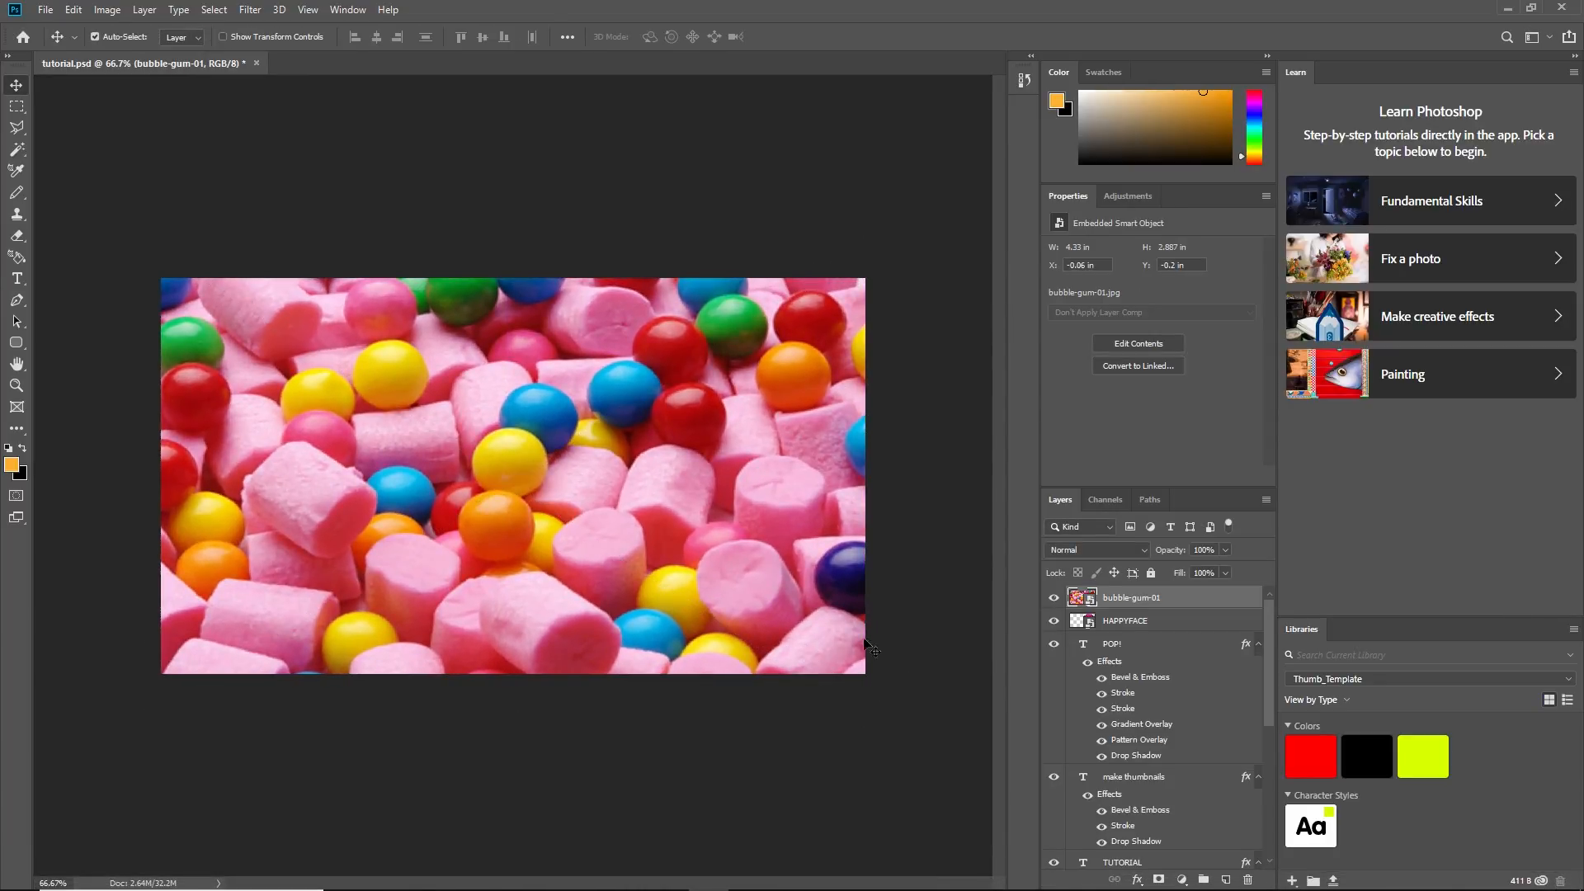
Move the bubble-gum-01 layer down the stack to sit between Layer 3 and Hue/Saturation 2
drag(1113, 596, 1141, 780)
scroll(1151, 772, down, 4)
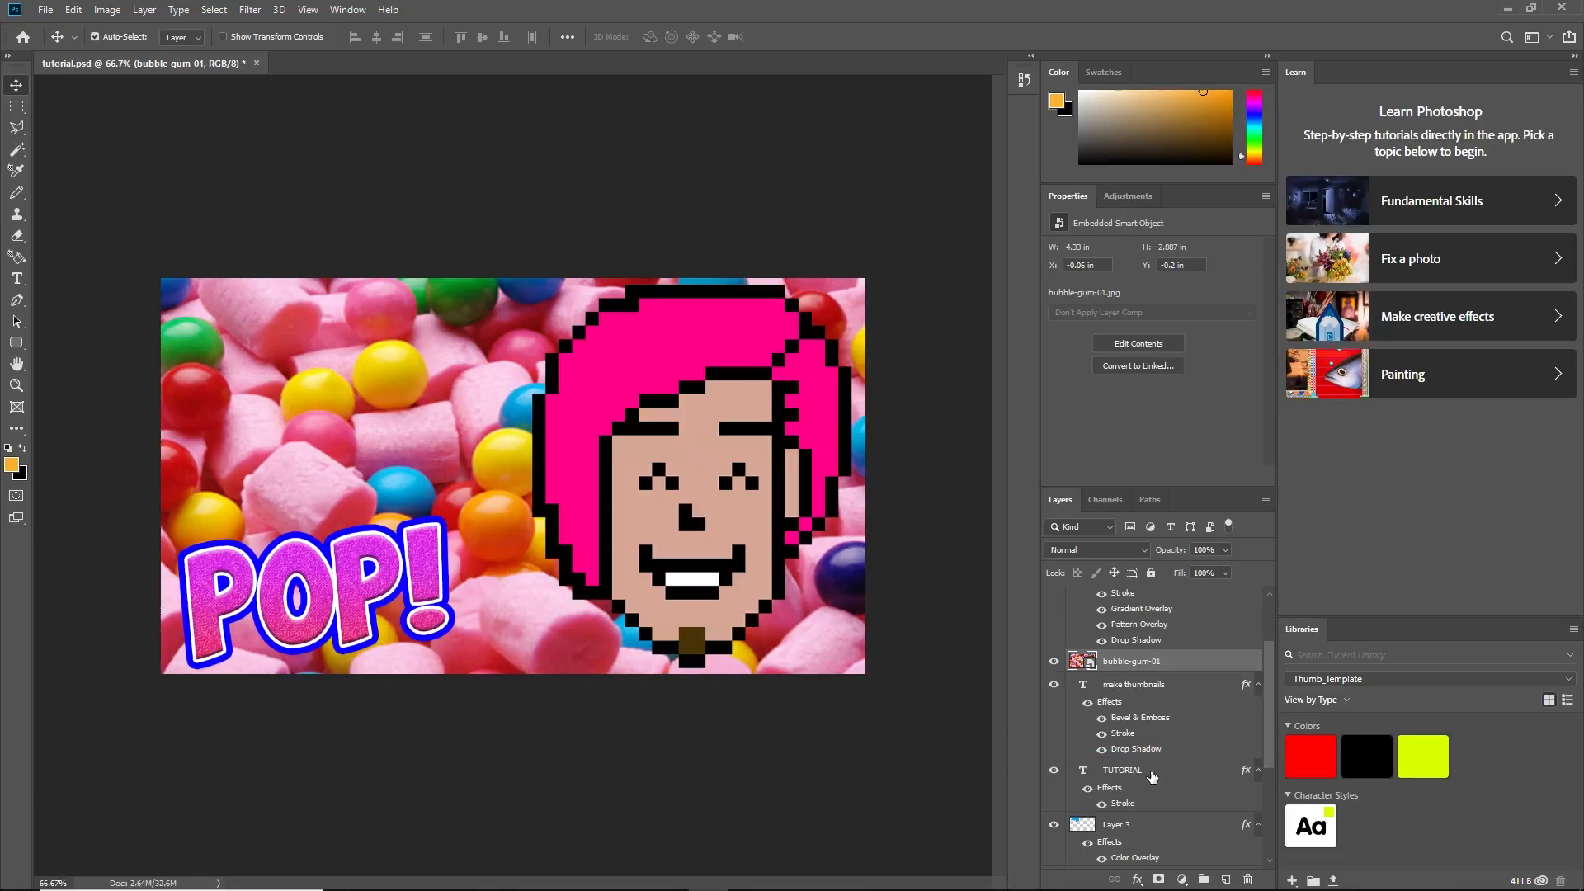
drag(1150, 666, 1166, 800)
scroll(1167, 759, down, 3)
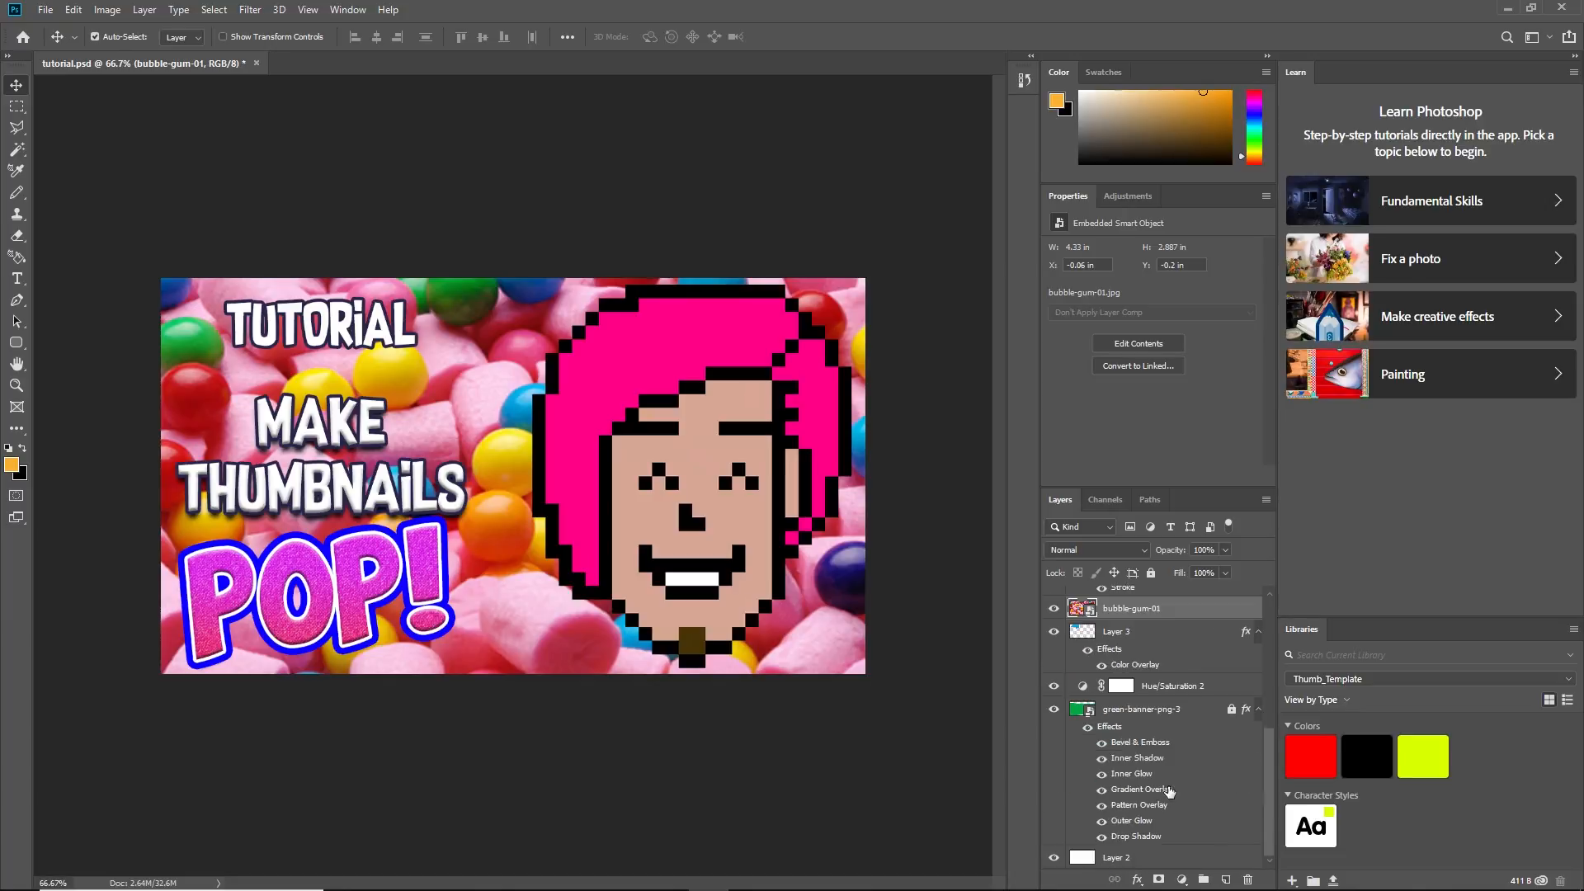
drag(1160, 617, 1172, 695)
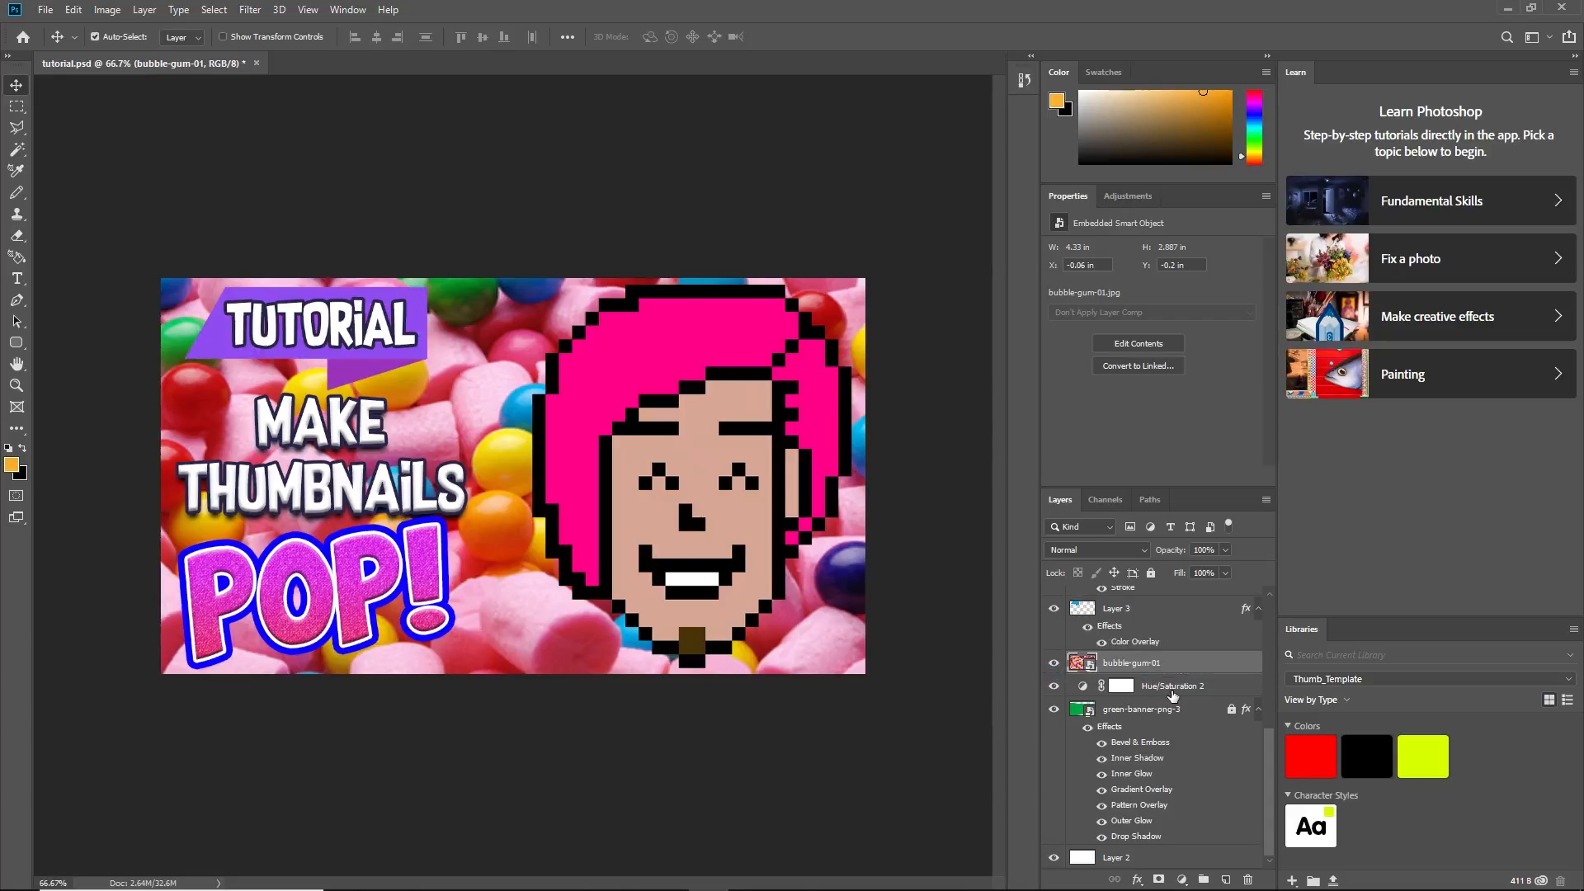
Load the pixels of the green-banner-png-3 layer as a selection
click(1115, 709)
right_click(1082, 716)
key(Escape)
right_click(1081, 717)
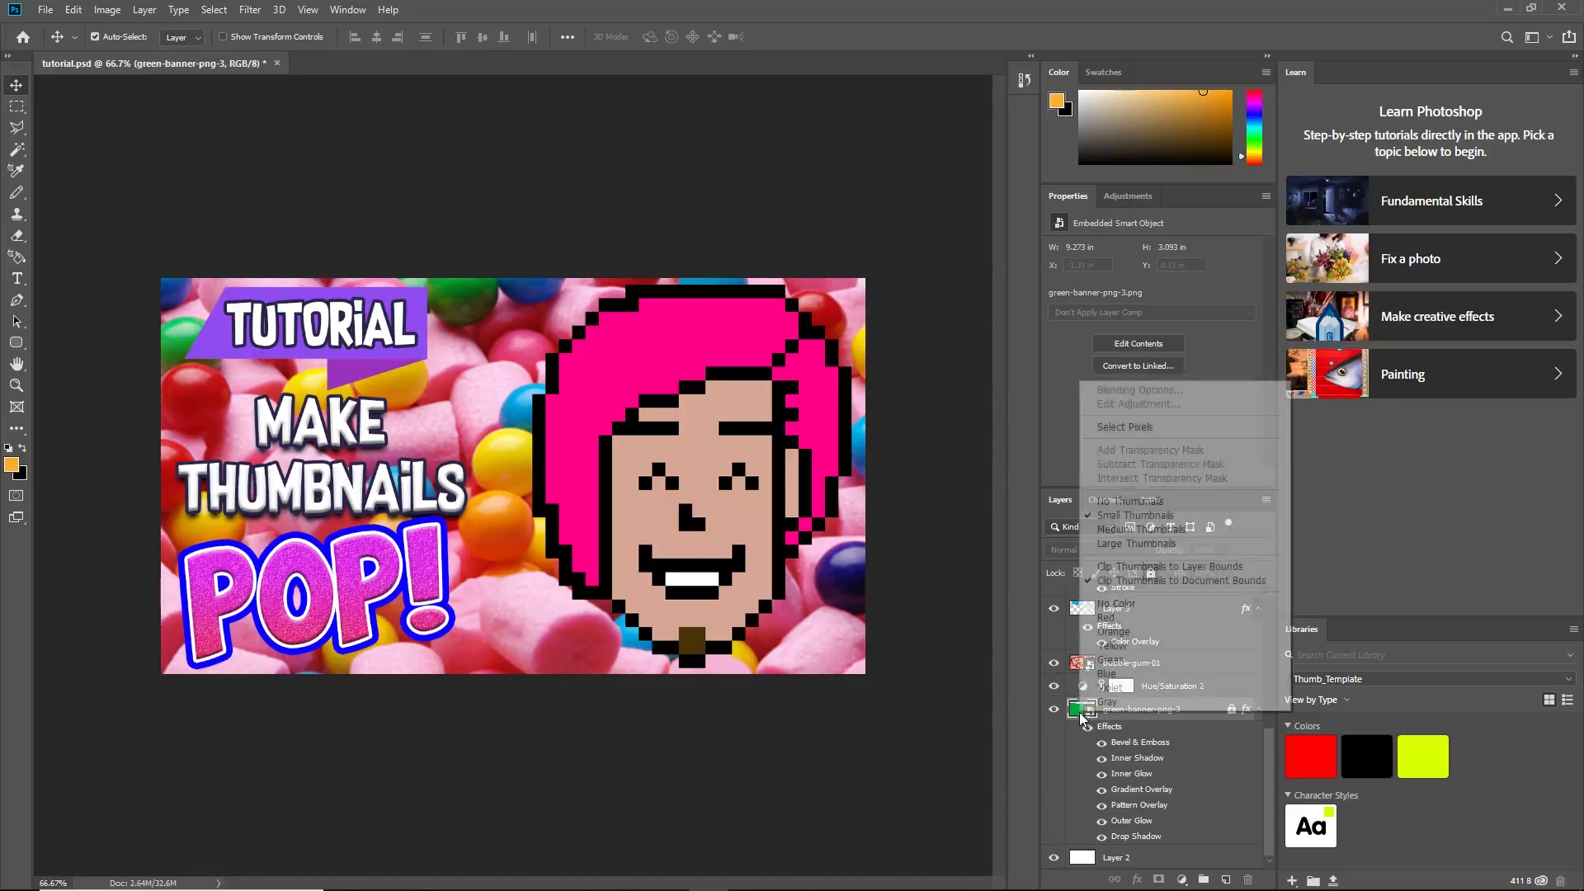
click(1130, 450)
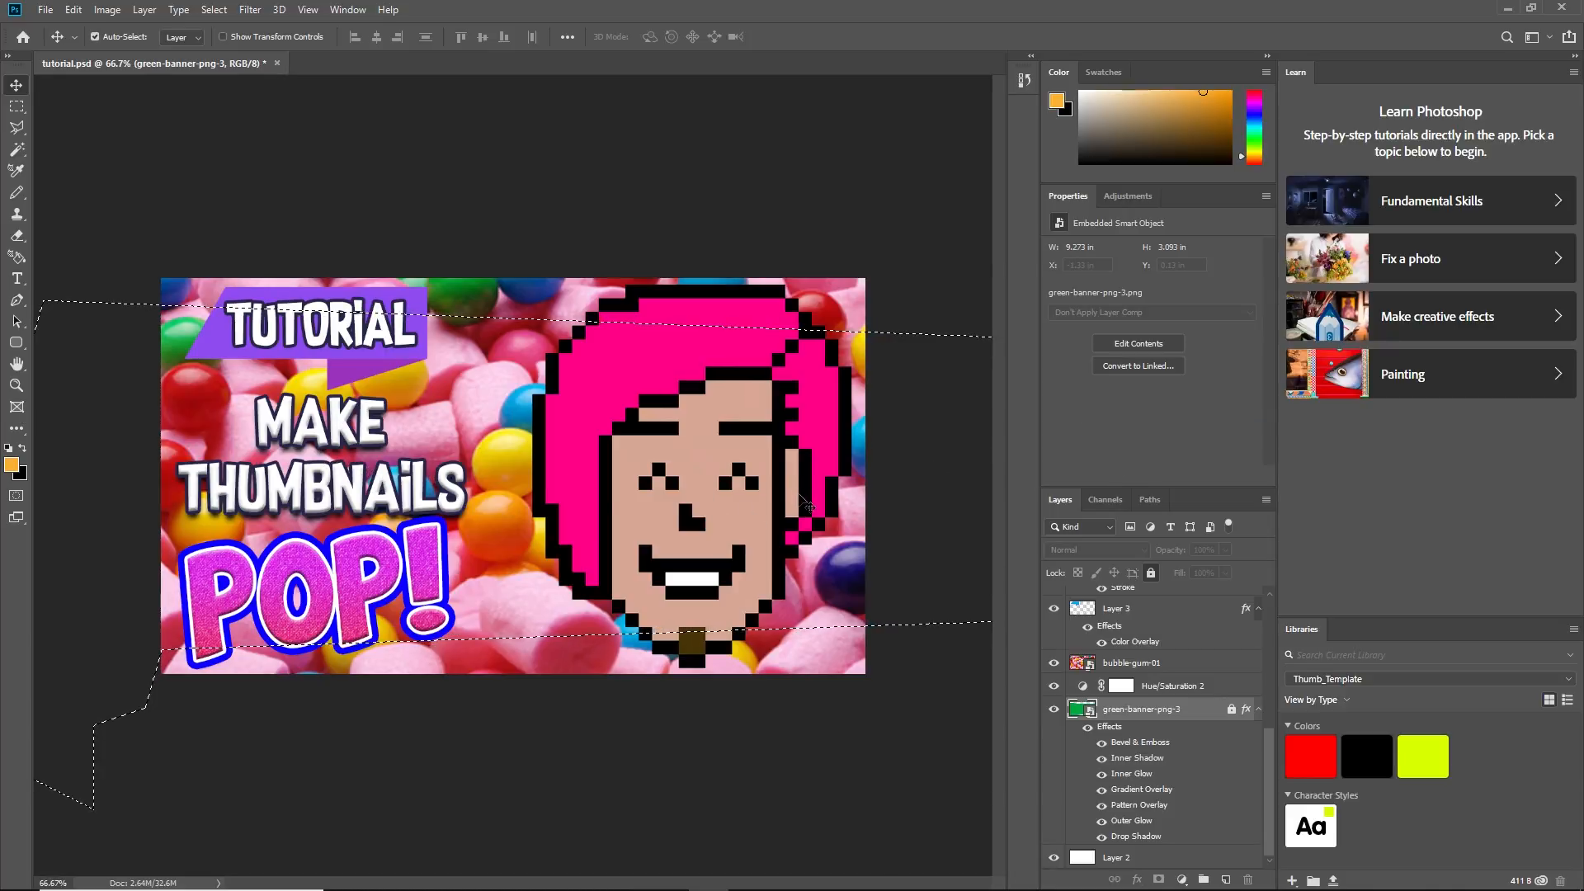
Copy the selected banner-shaped area of the bubble-gum-01 layer to a new layer
click(1088, 665)
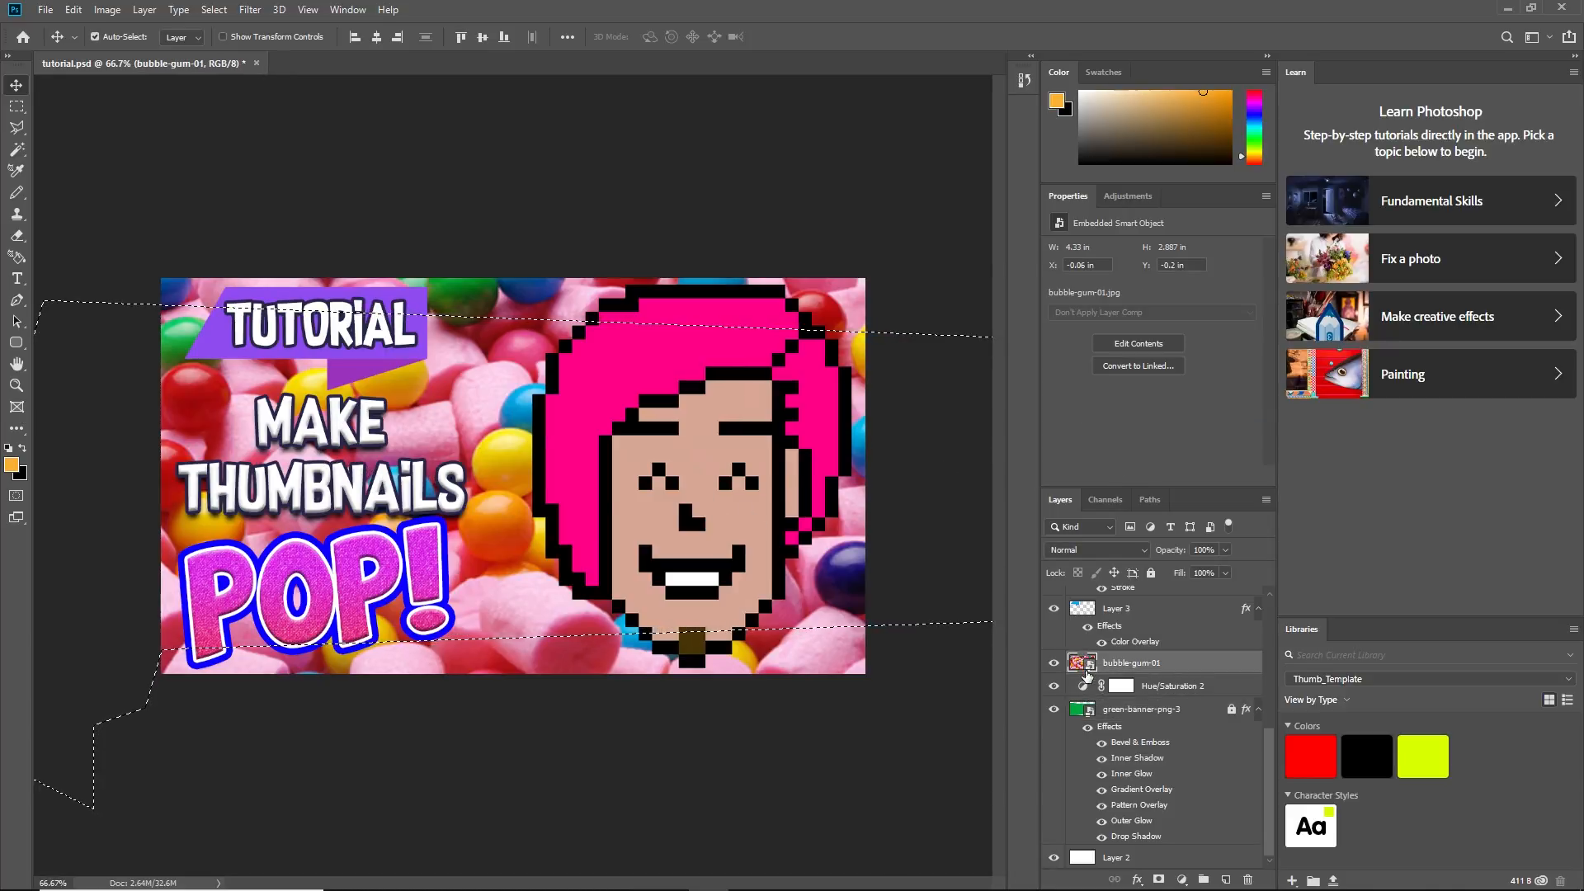
click(17, 107)
right_click(506, 404)
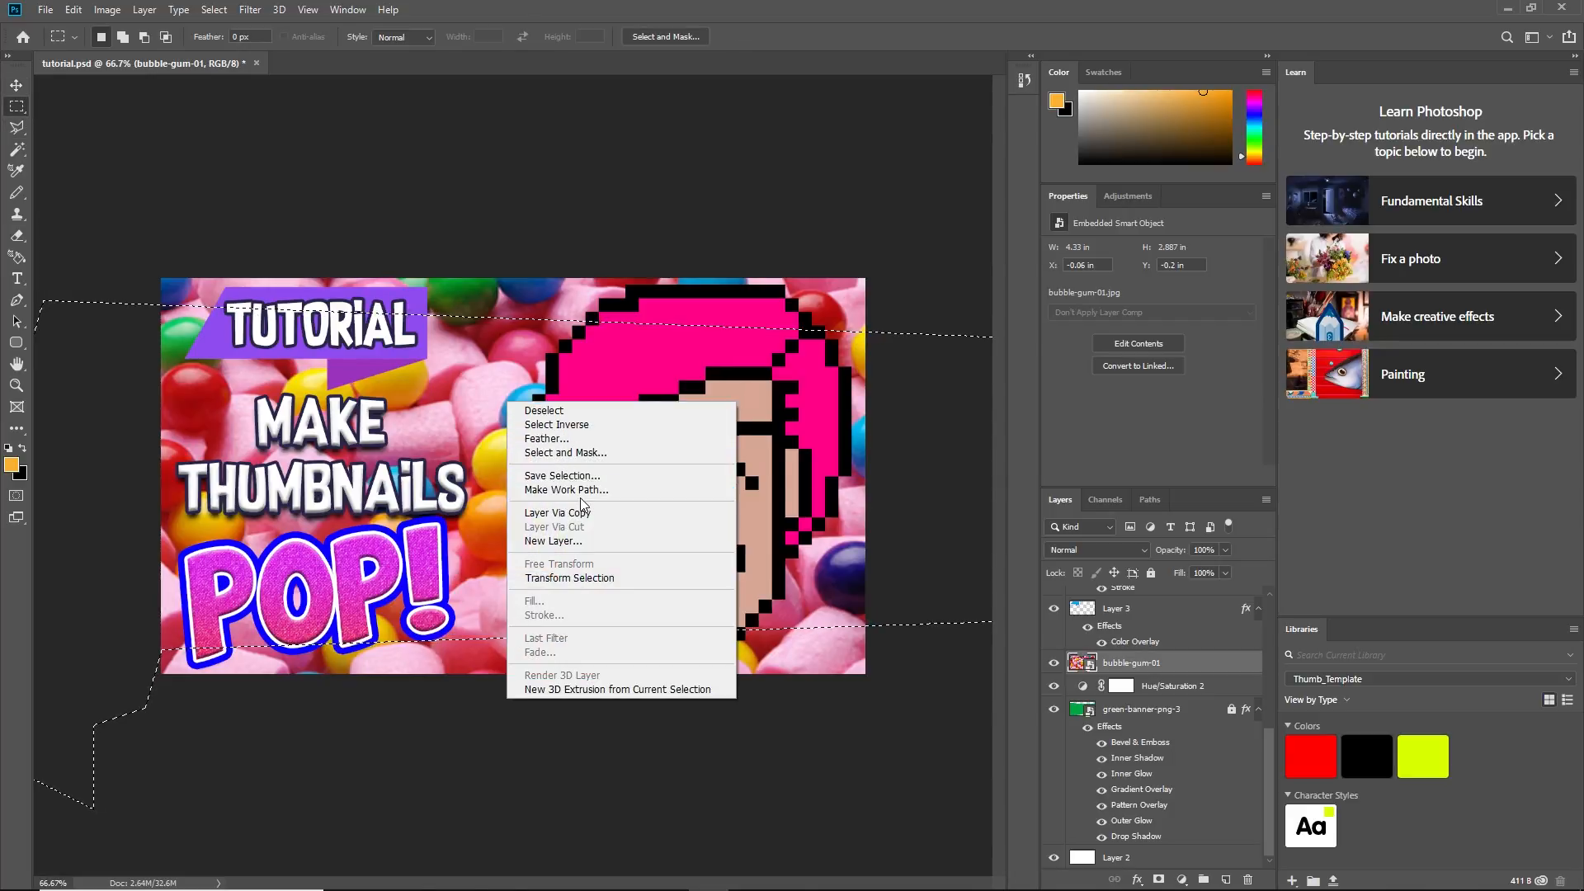
click(561, 512)
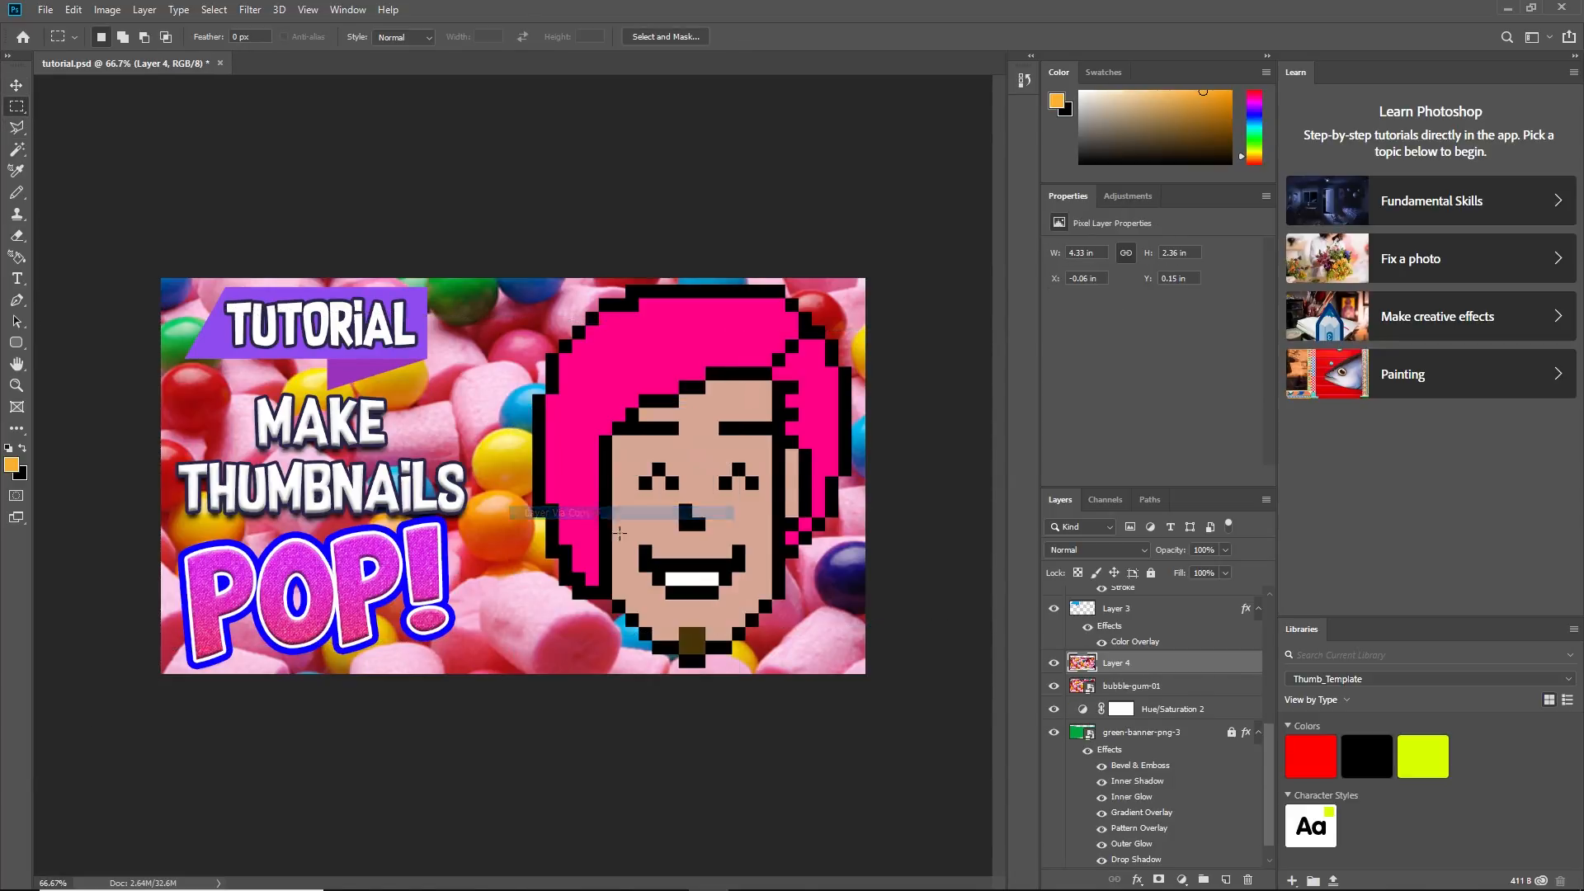
Delete the original bubble-gum-01 layer and switch to the Move tool
click(1087, 689)
right_click(1115, 688)
click(1155, 46)
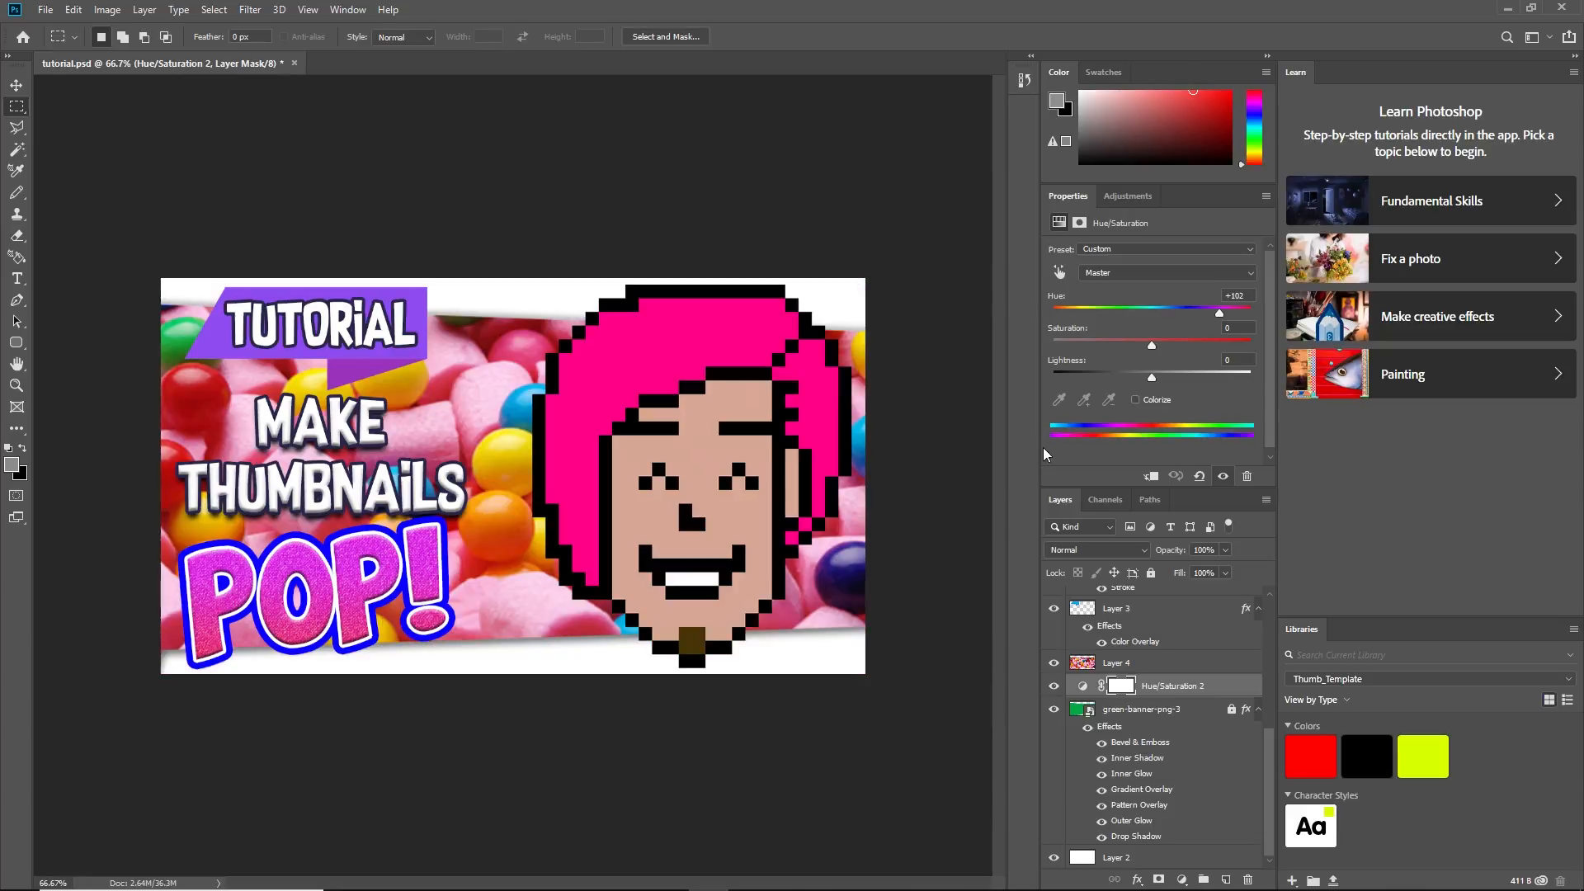
click(23, 86)
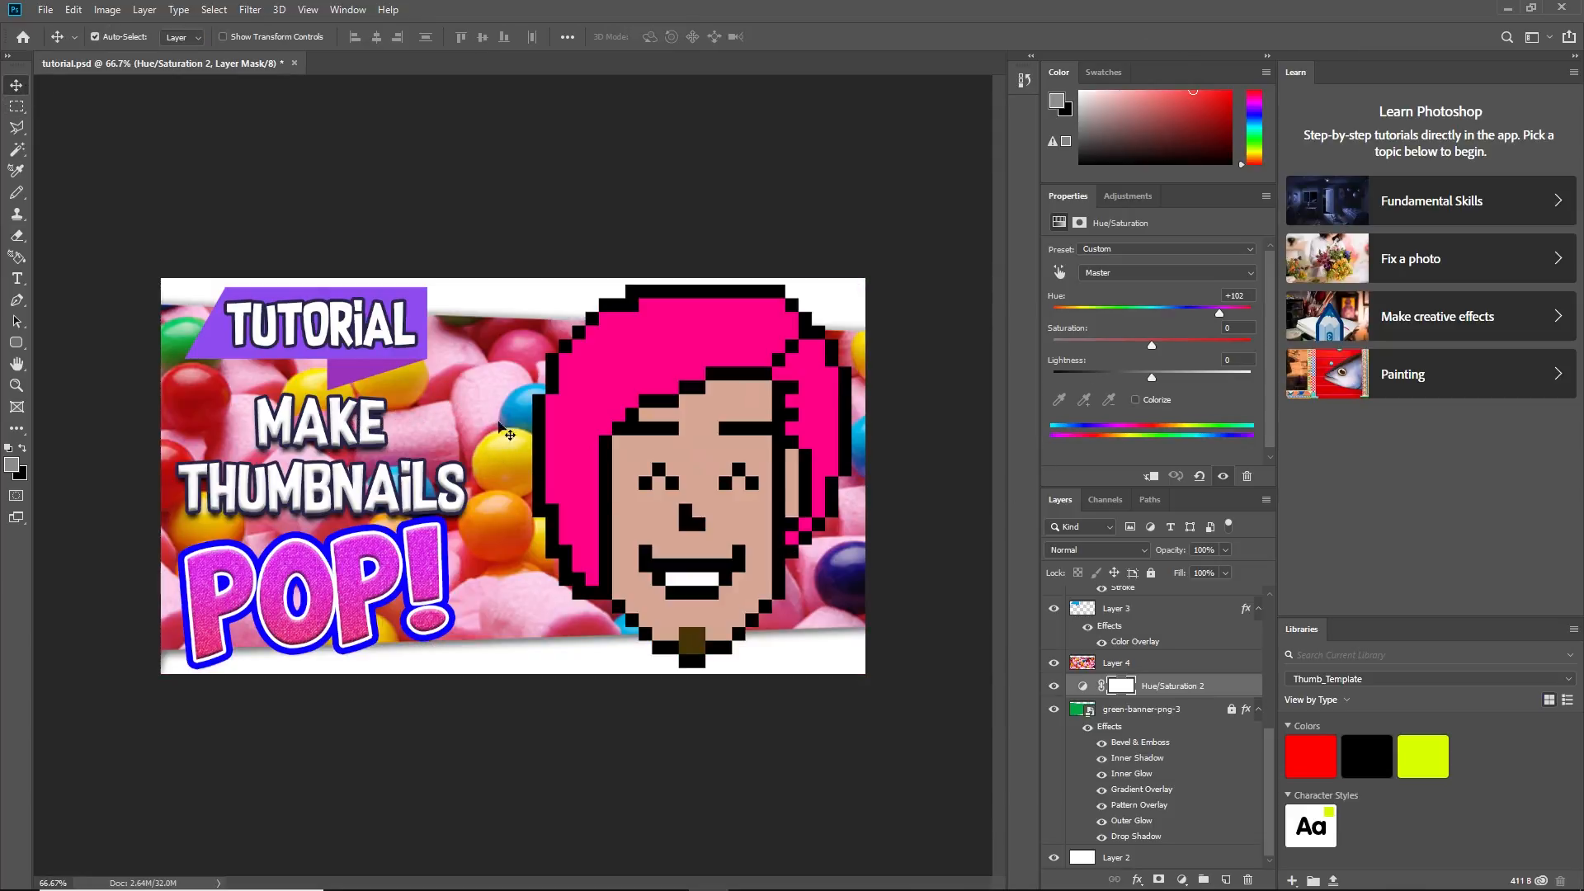
Reduce the opacity of the bubble gum texture on Layer 4 to 79%
click(1124, 662)
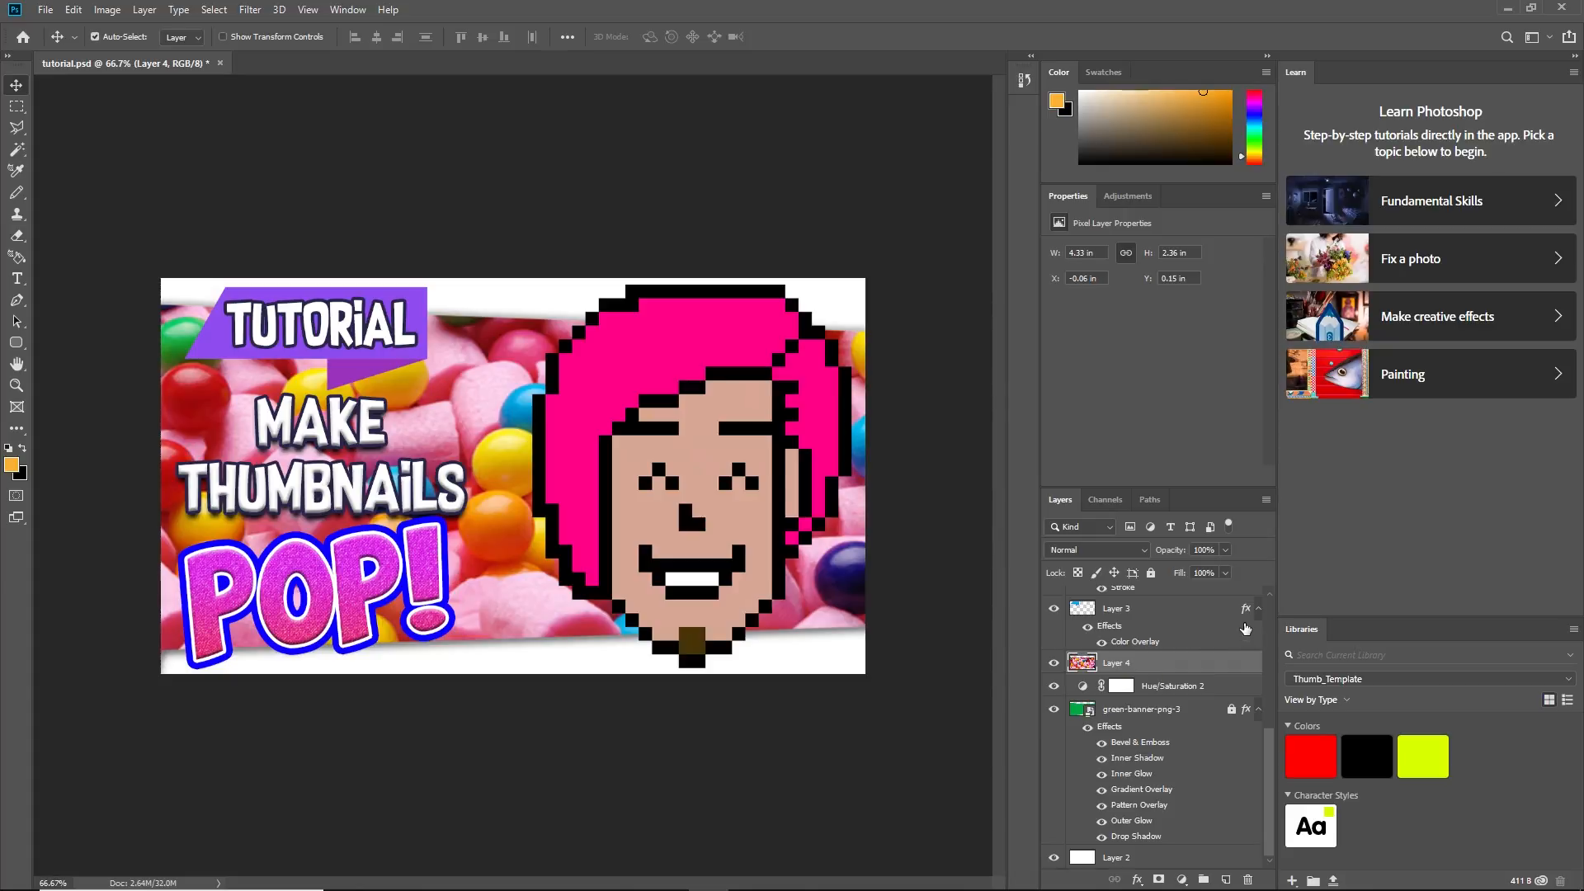
click(1225, 550)
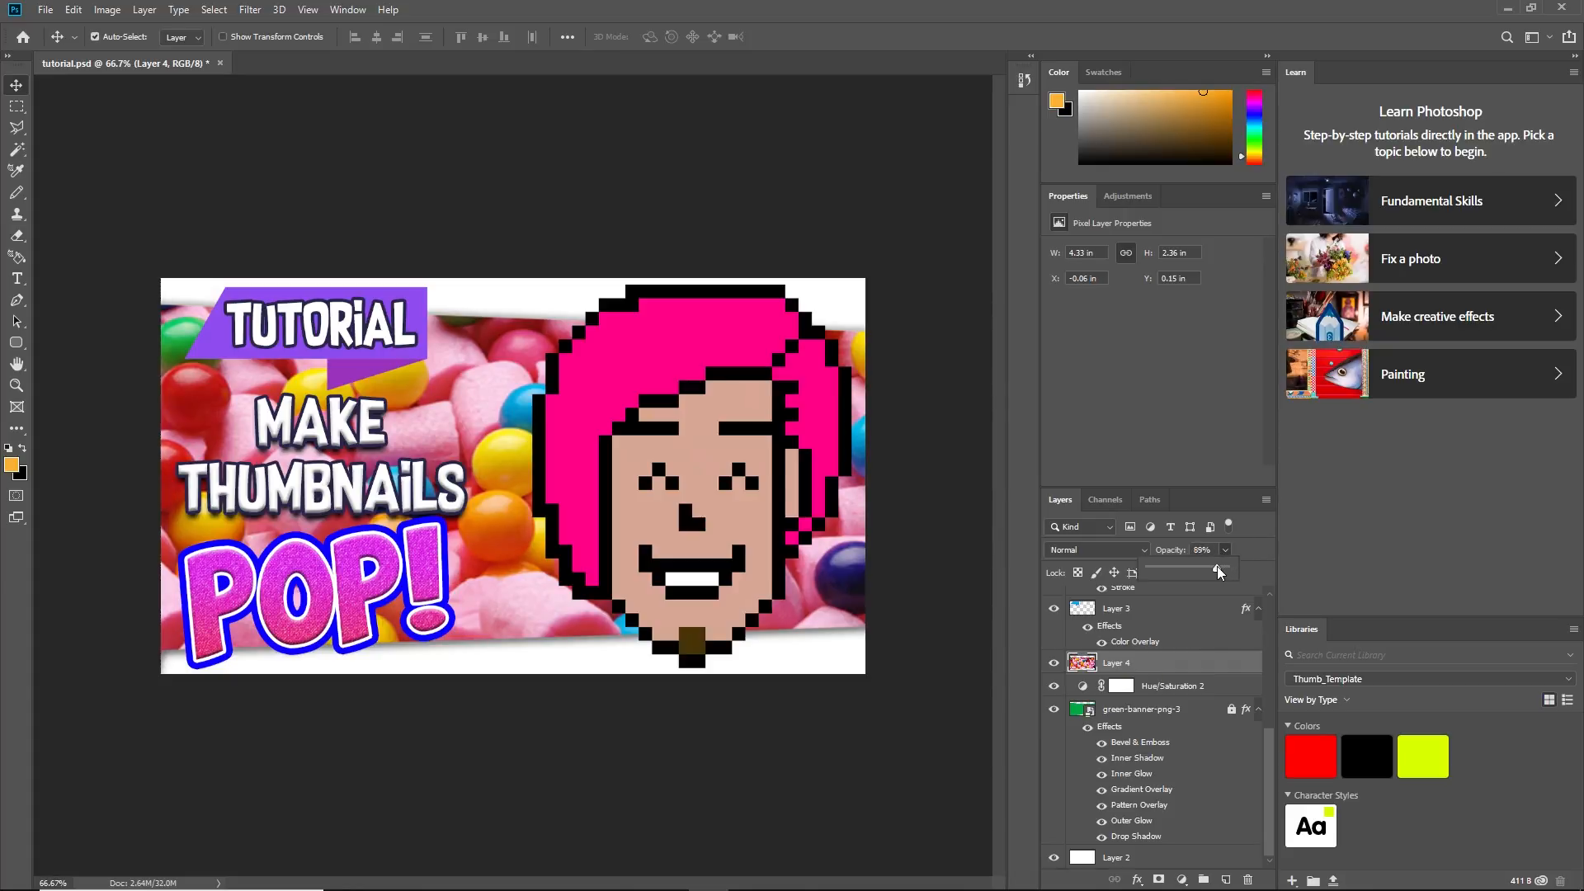
drag(1221, 573, 1218, 573)
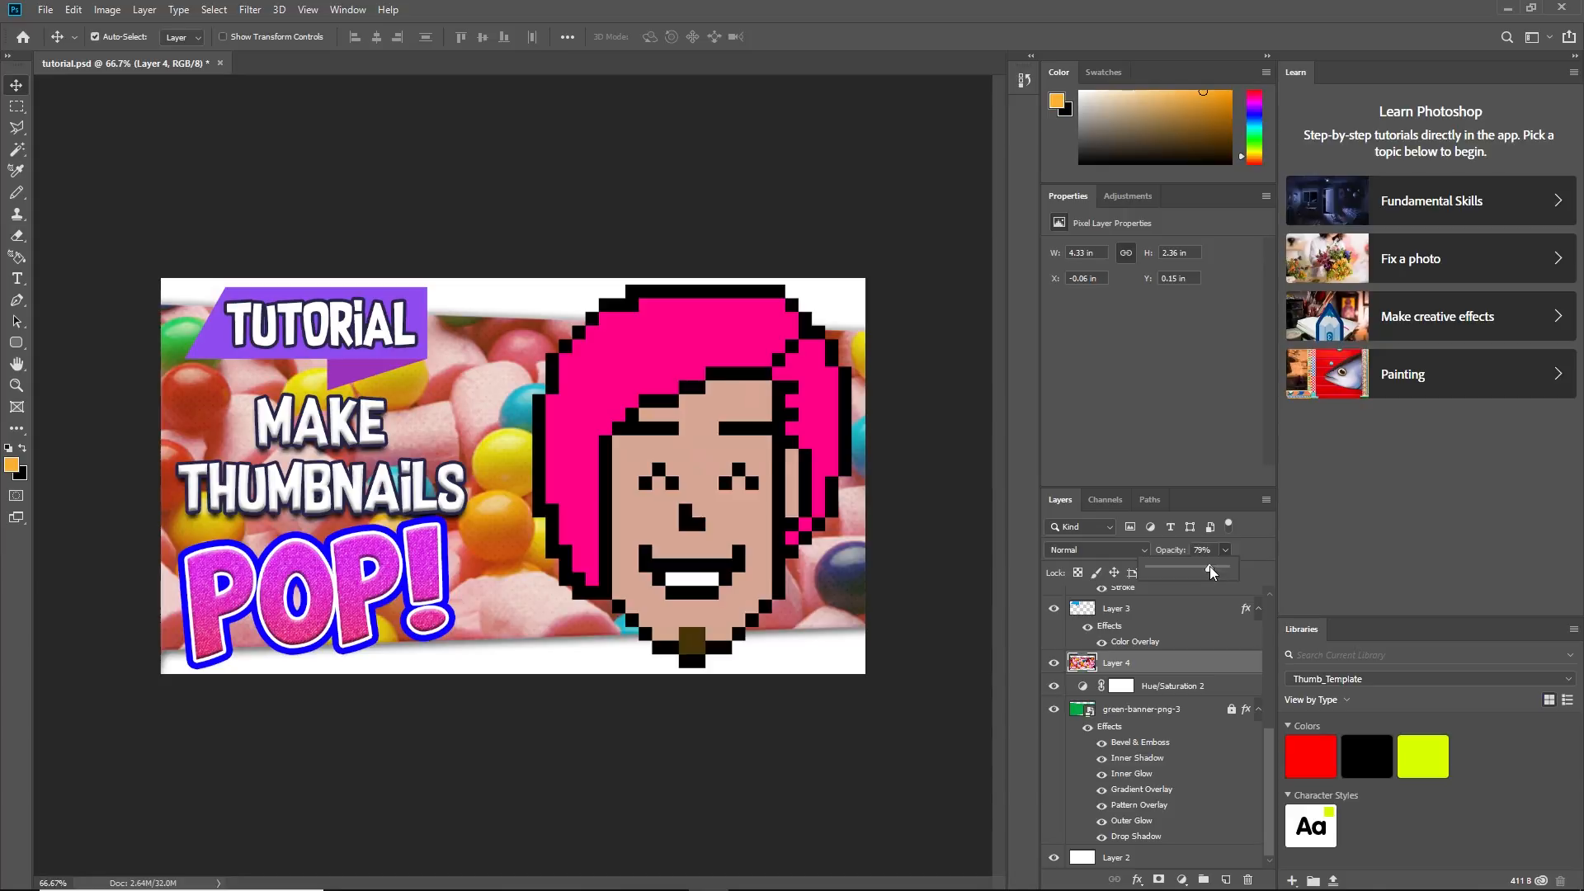
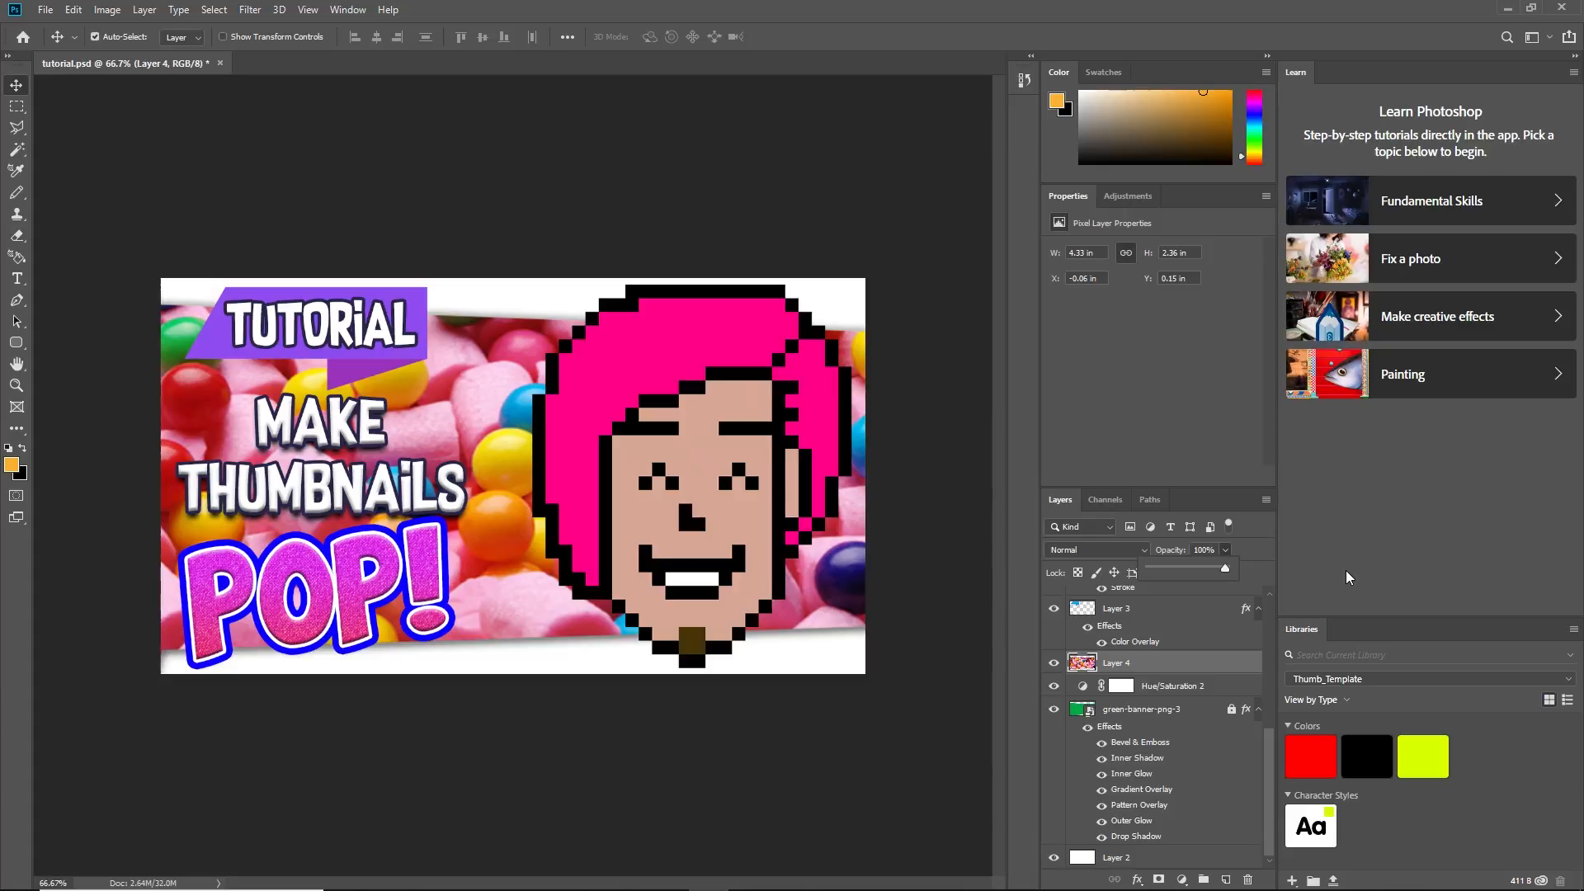
drag(1226, 575, 1216, 575)
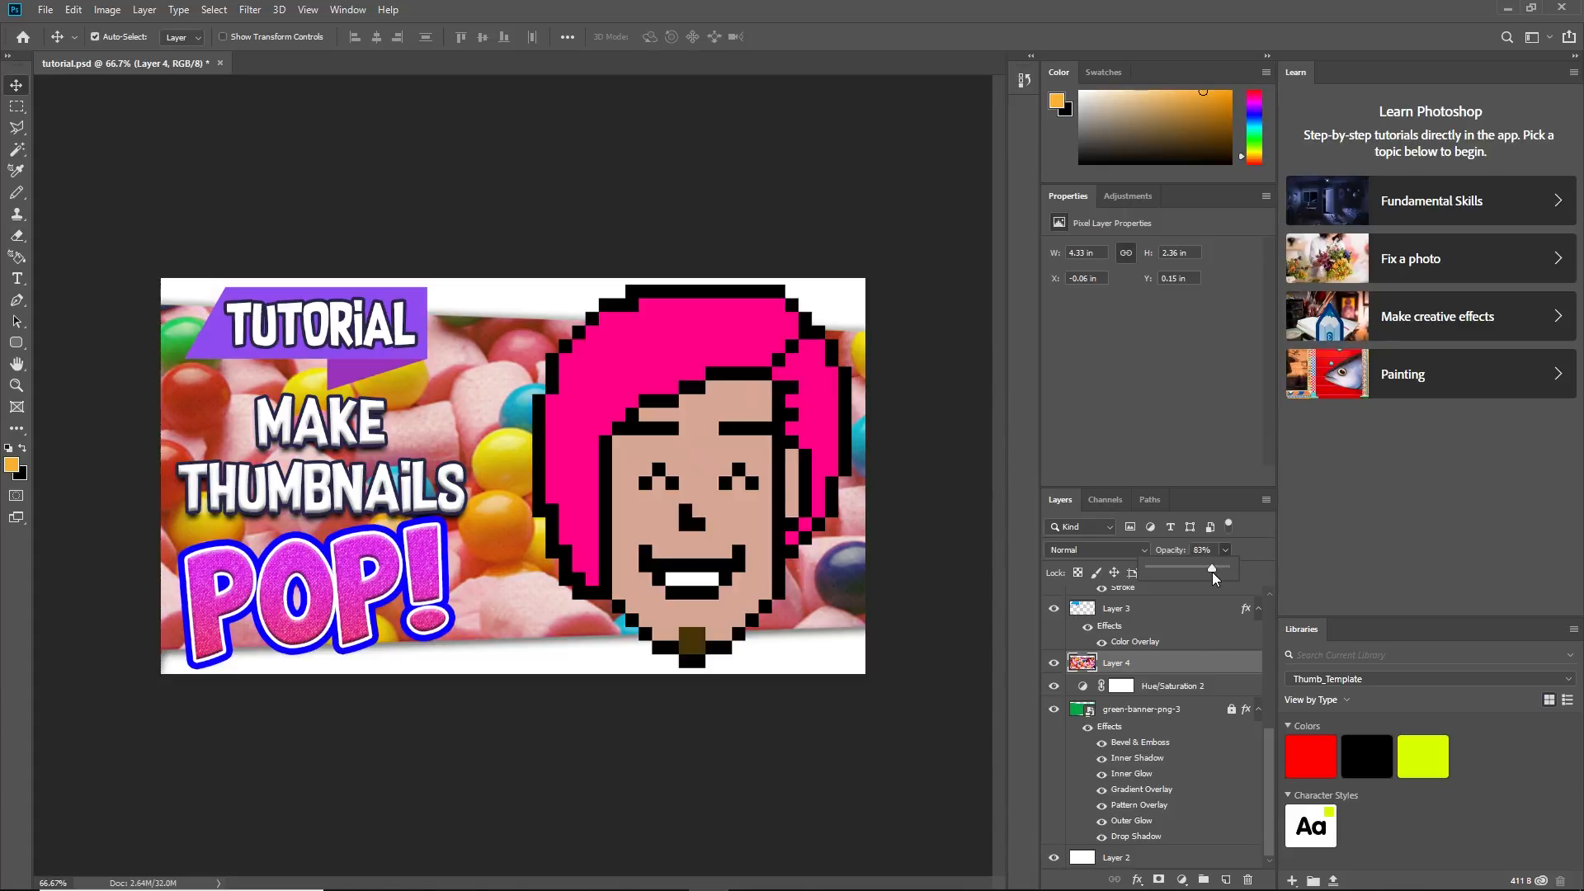
drag(1207, 572, 1212, 571)
click(891, 694)
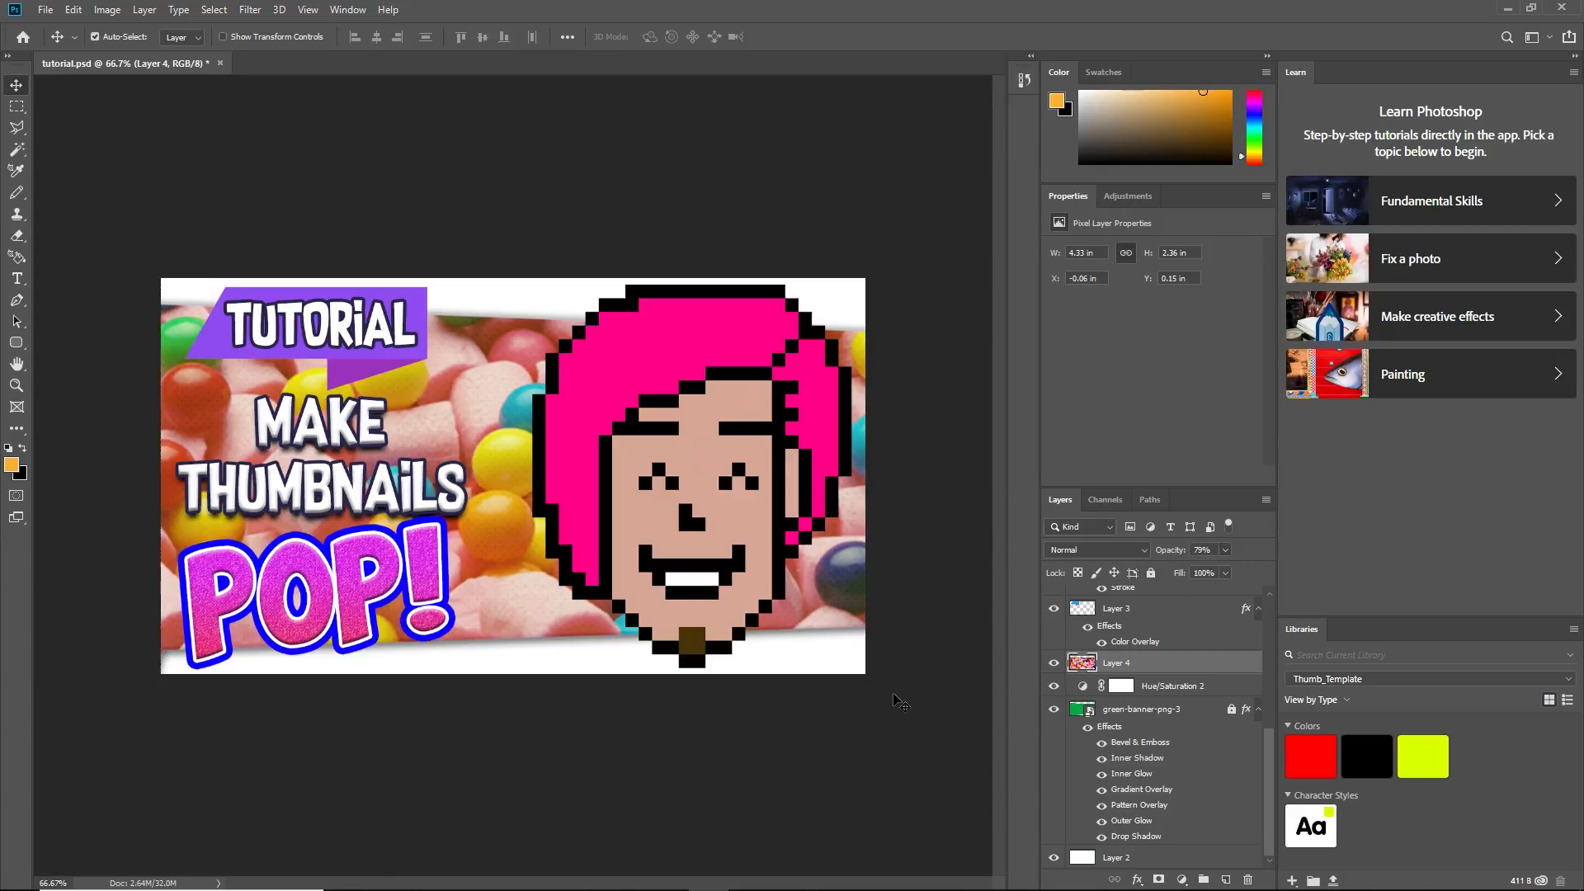
click(921, 703)
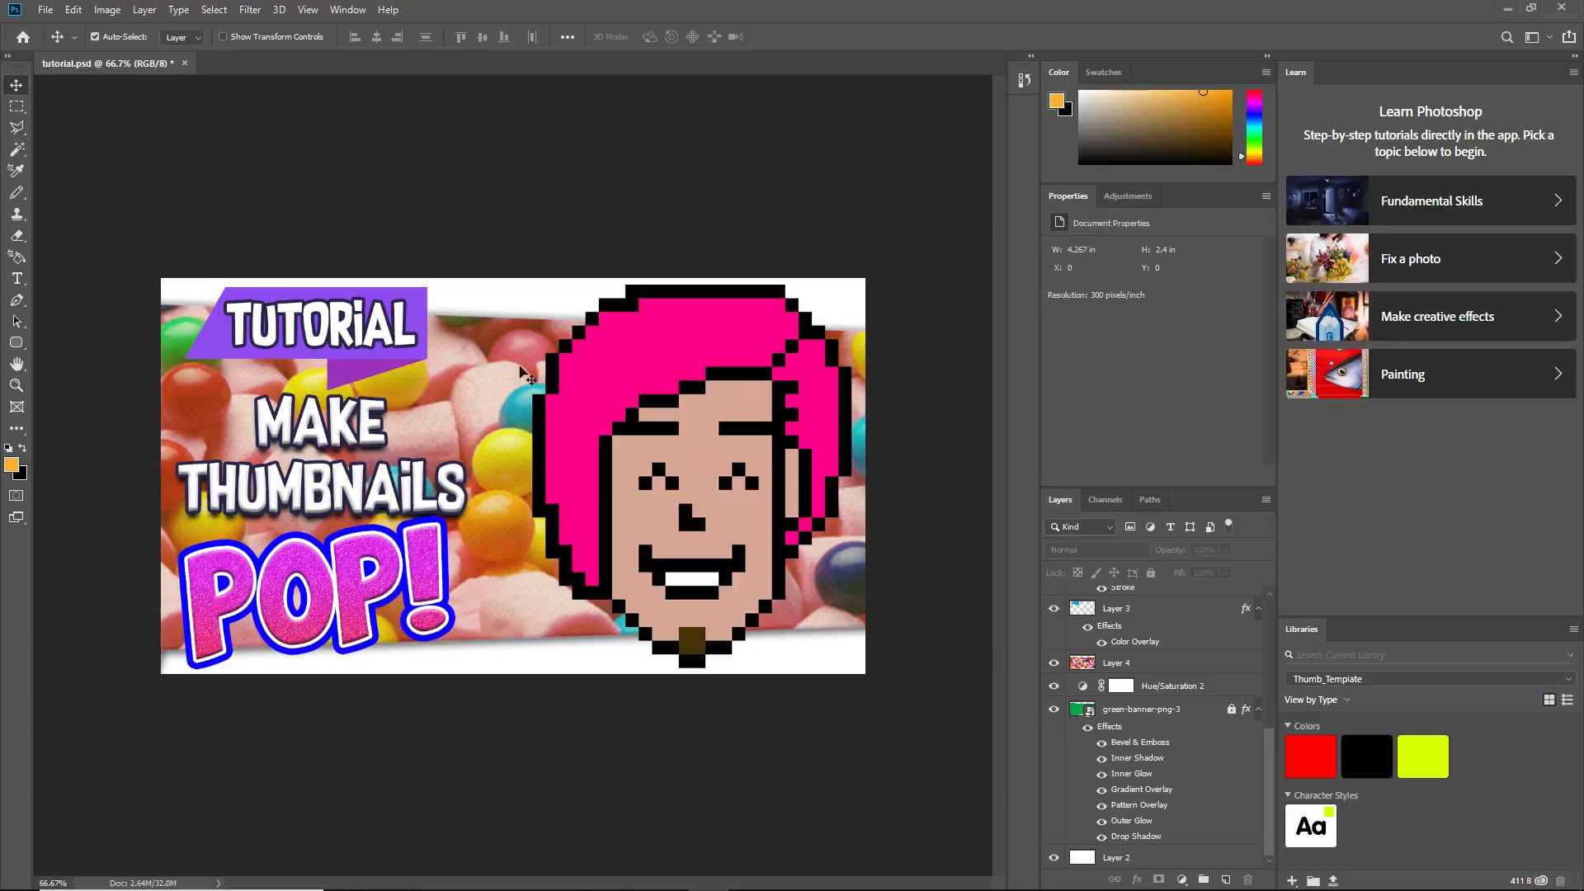
Nudge the make thumbnails text slightly upward and shift the HAPPYFACE layer a little closer to the text
click(357, 580)
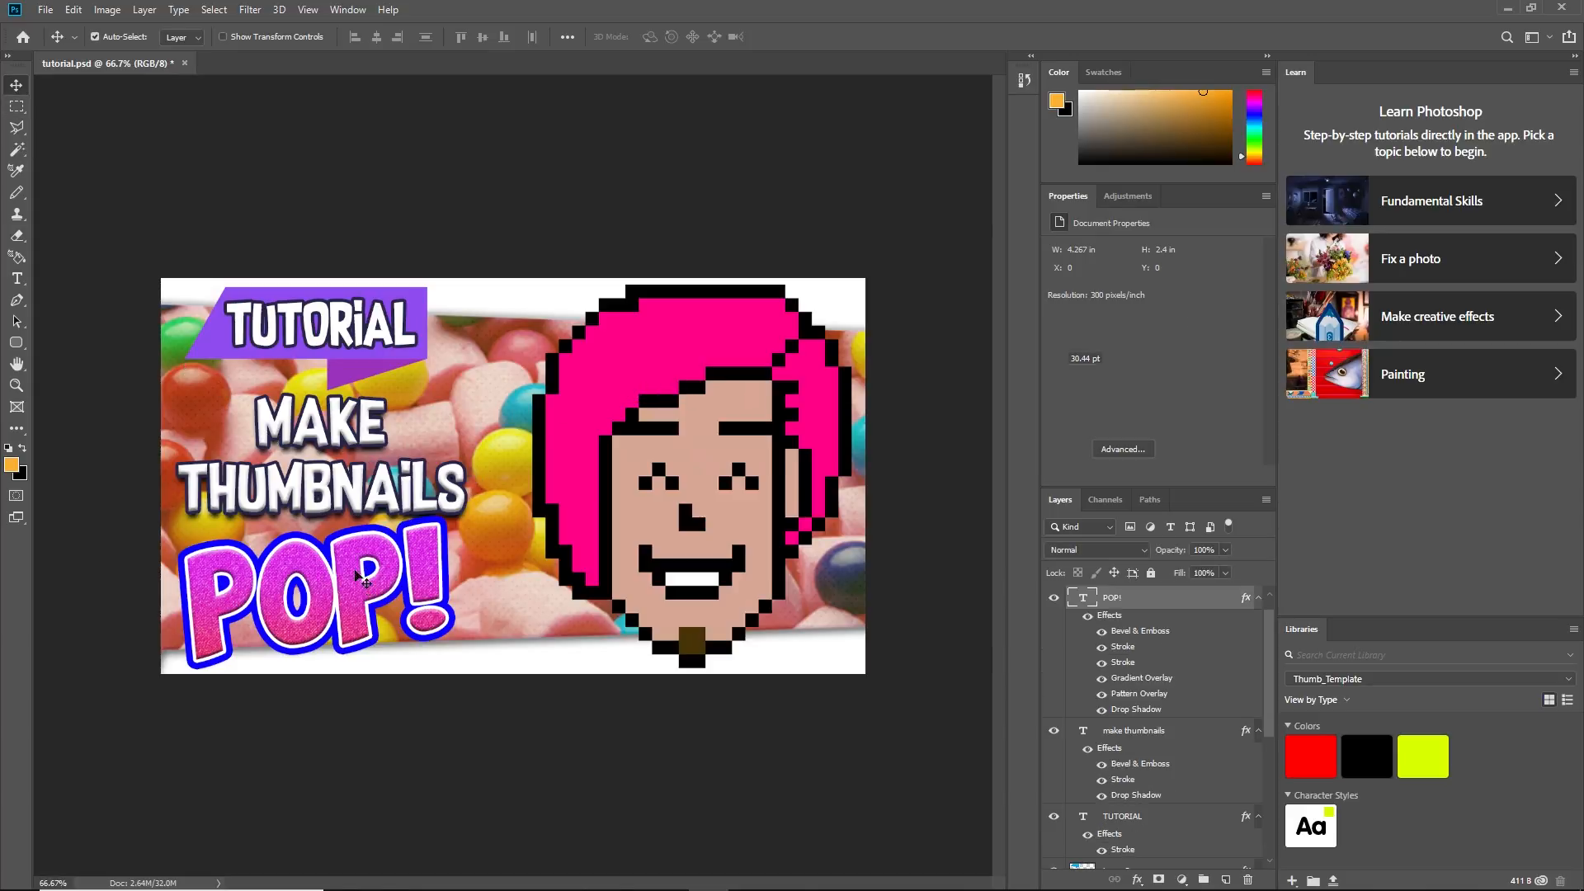
click(342, 441)
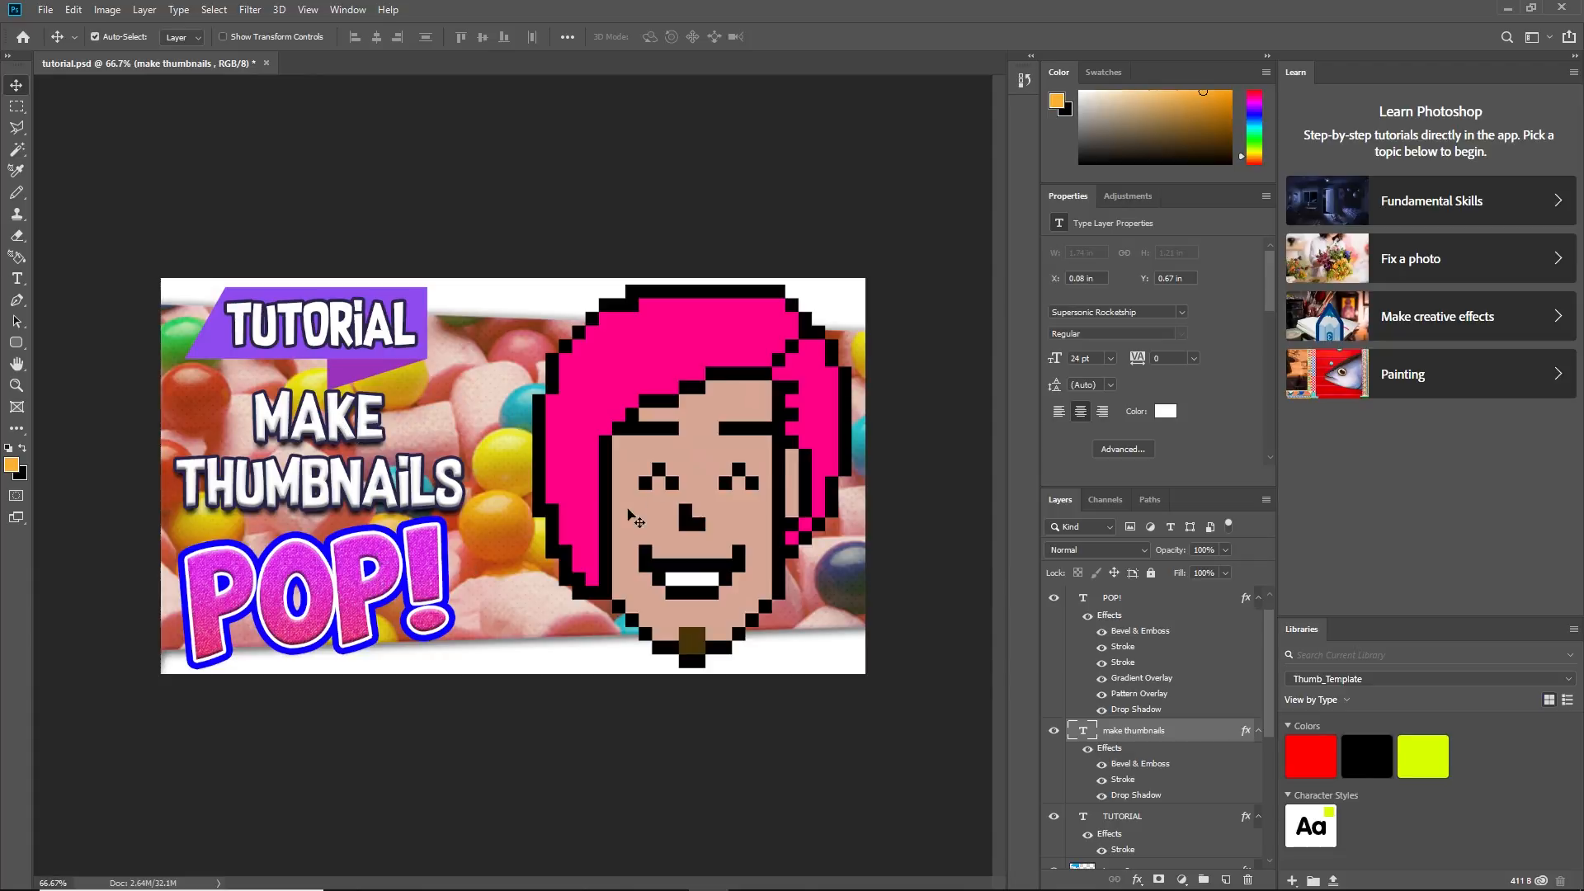
drag(679, 446, 659, 447)
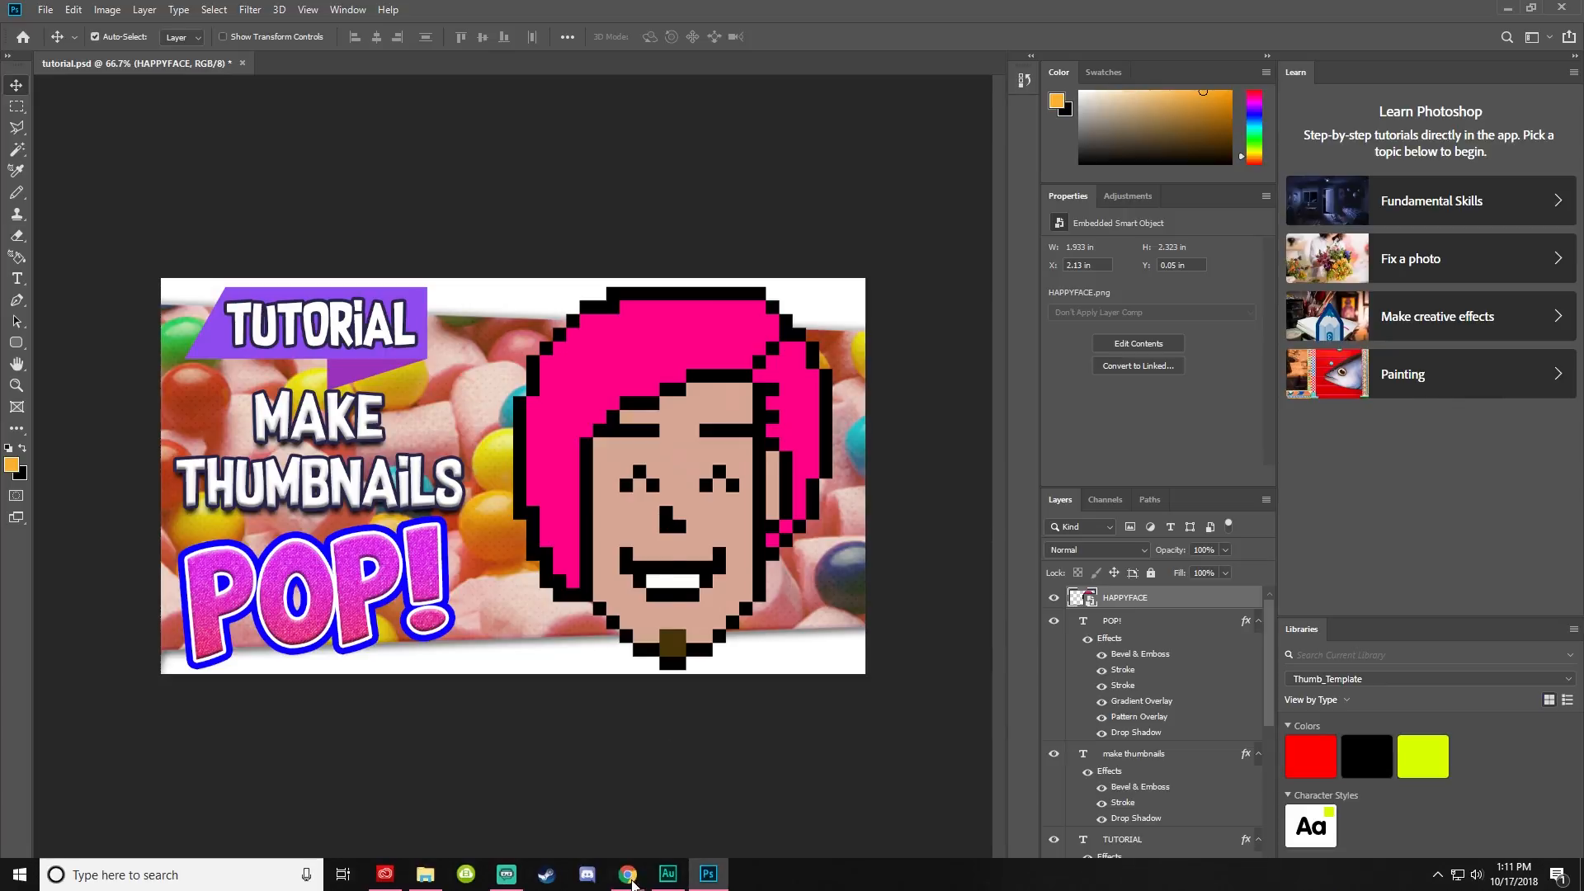
Switch to Chrome and replace the bubble gum image search with a search for "silly eyes"
click(628, 875)
click(537, 799)
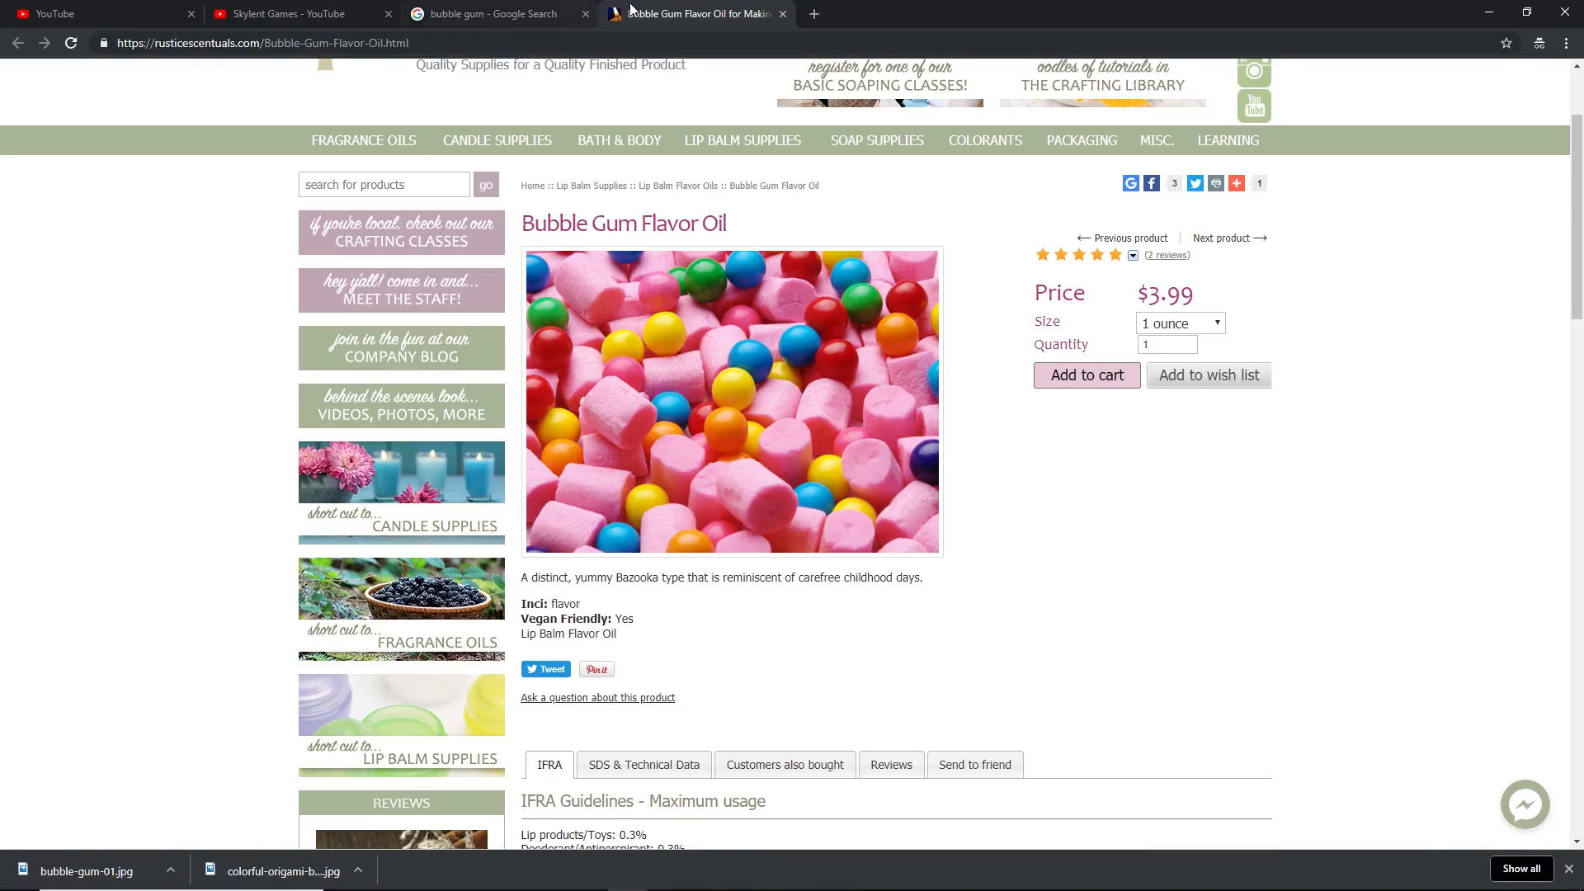
click(515, 12)
scroll(490, 240, up, 18)
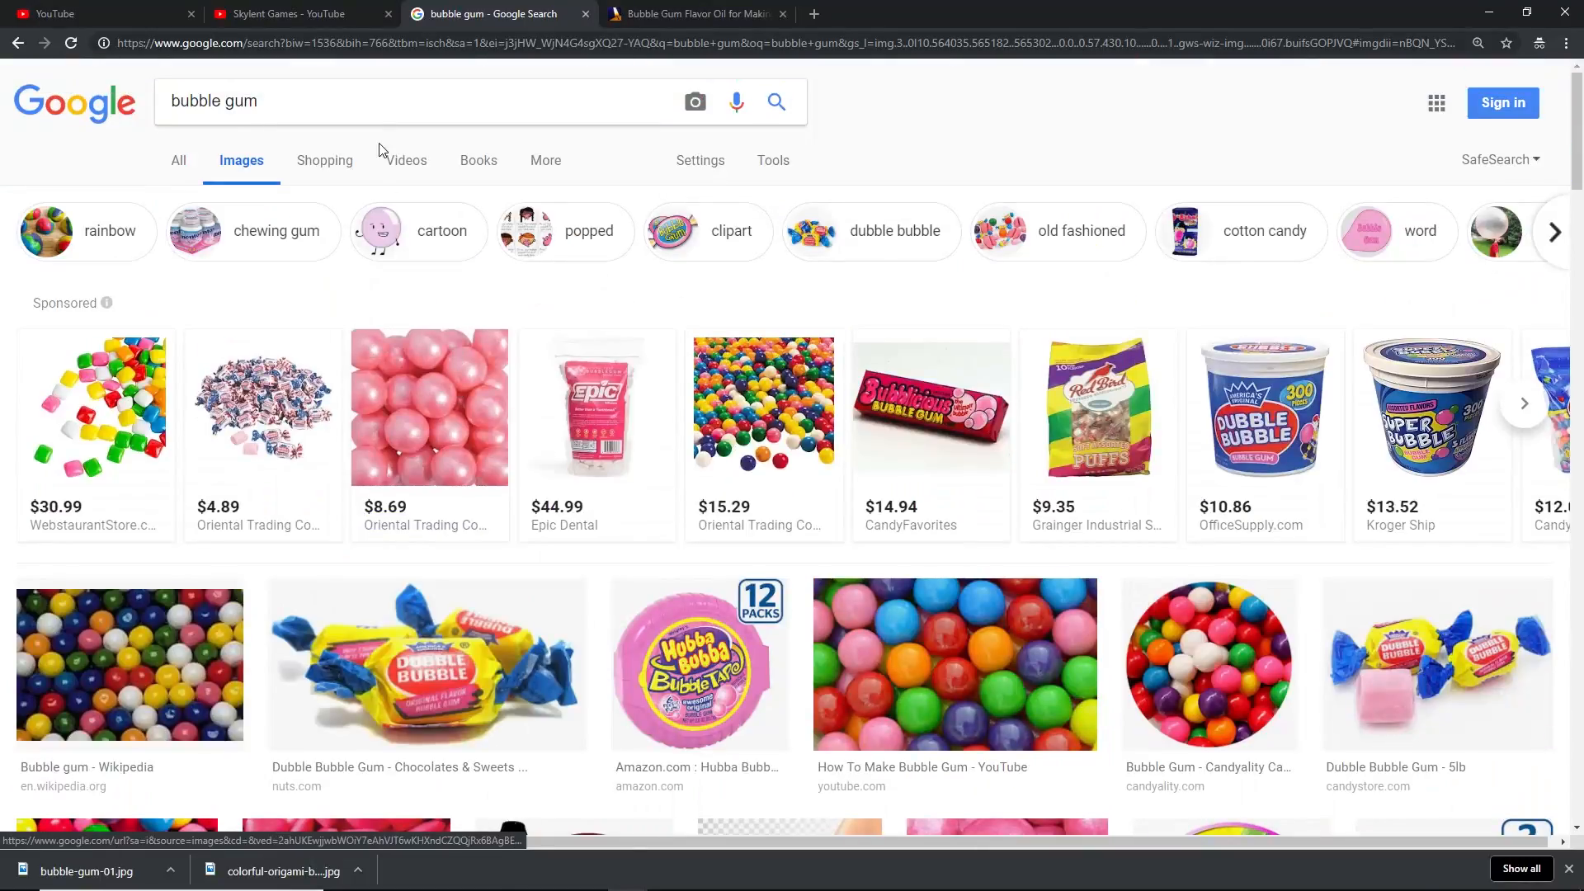
drag(310, 104, 66, 89)
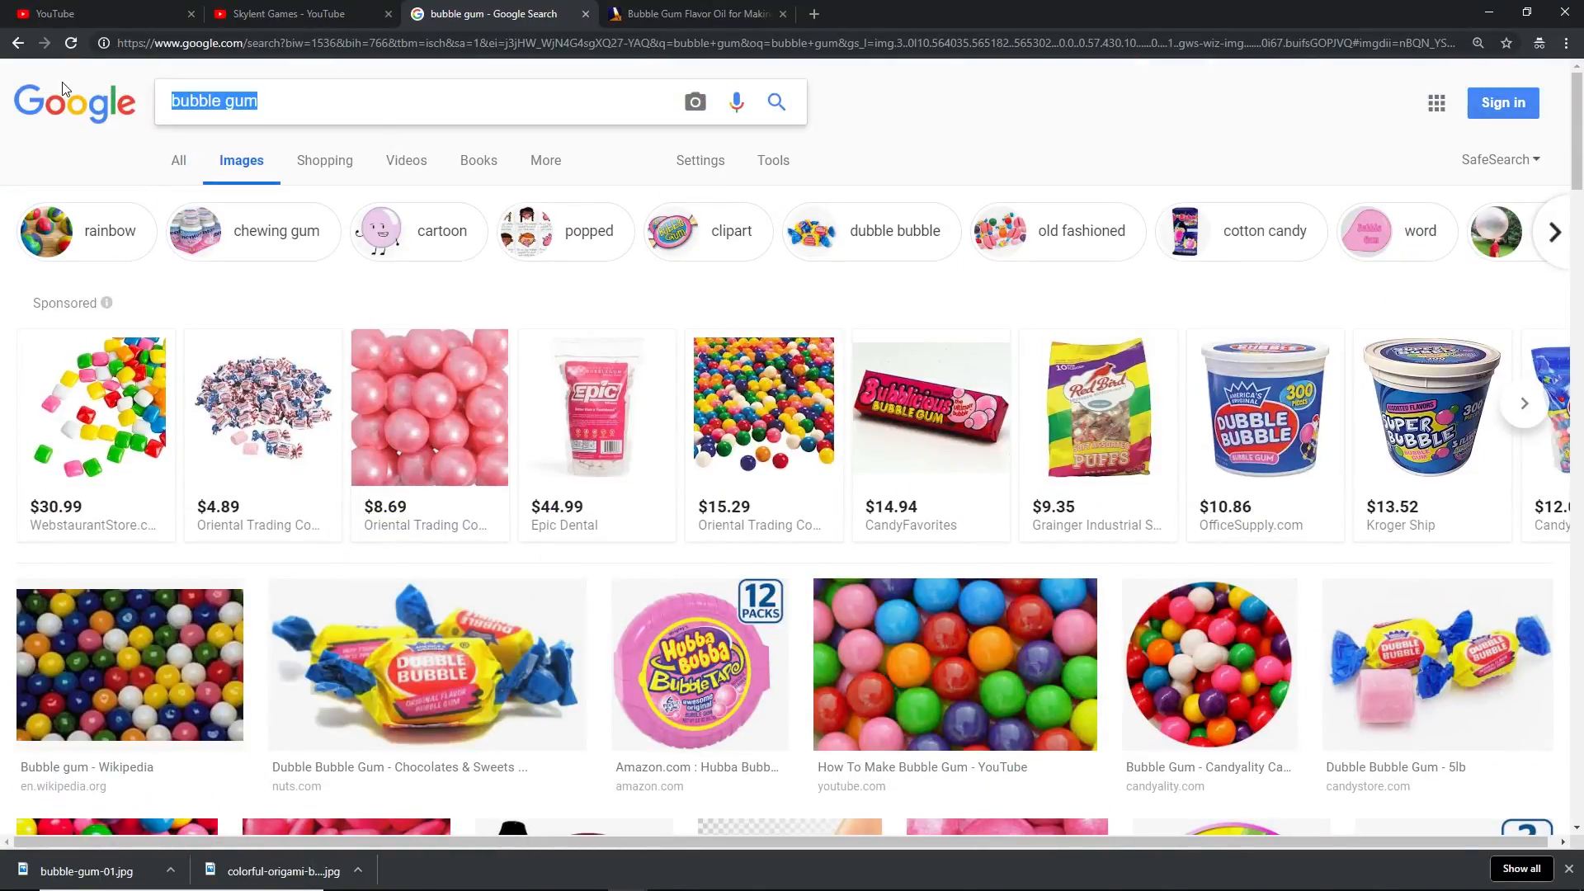
text(silly eyes)
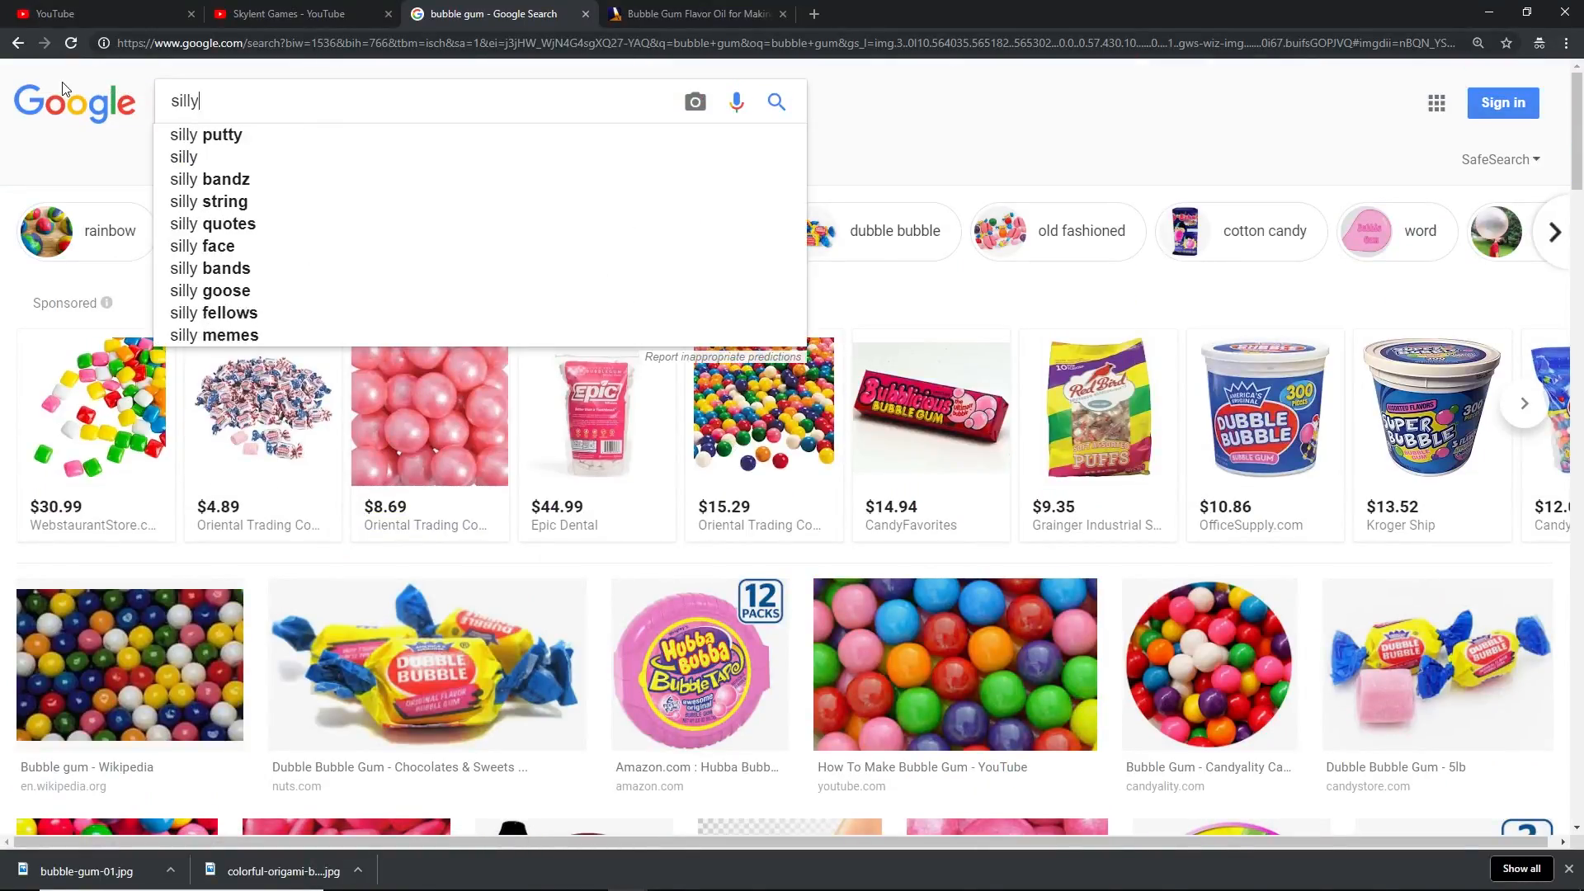
key(Return)
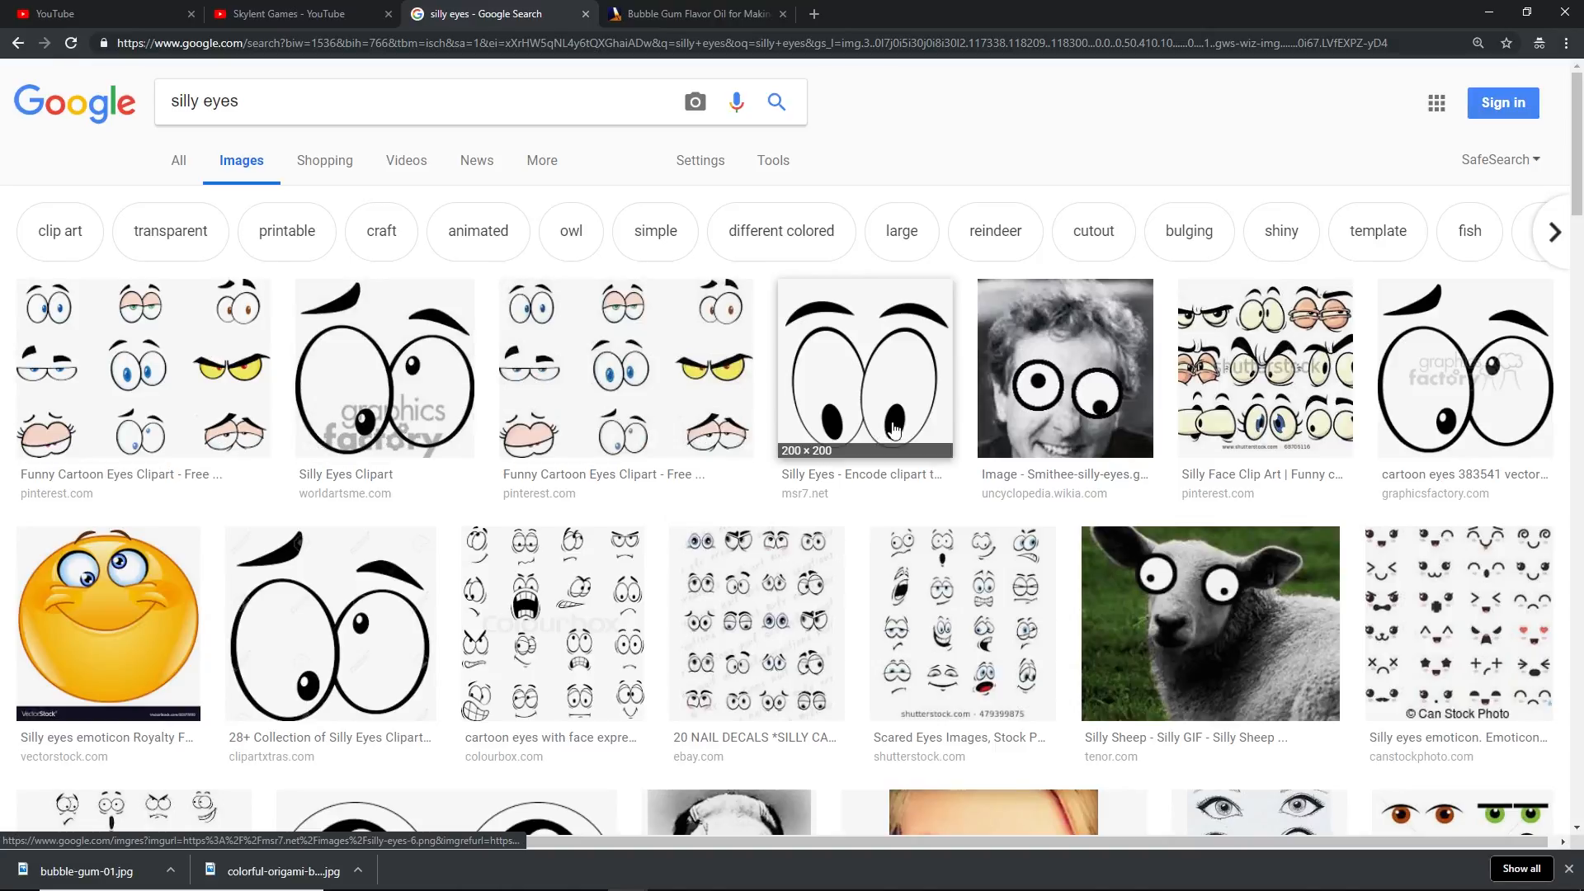
Look through the silly eyes image results for cartoon eyes suitable for the thumbnail
scroll(866, 479, down, 3)
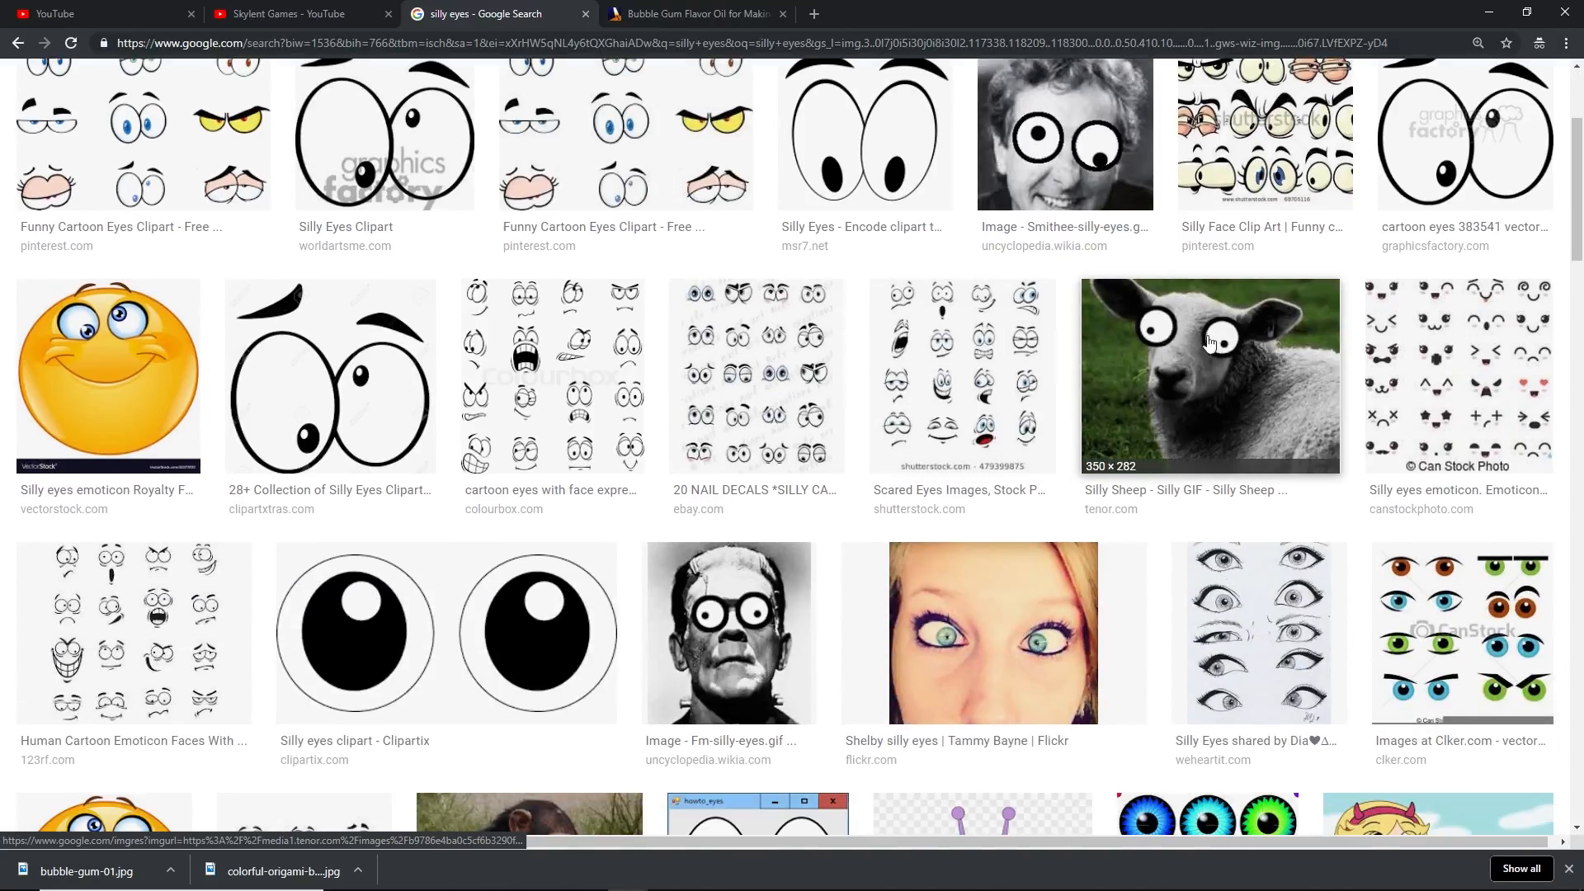
scroll(1222, 350, down, 5)
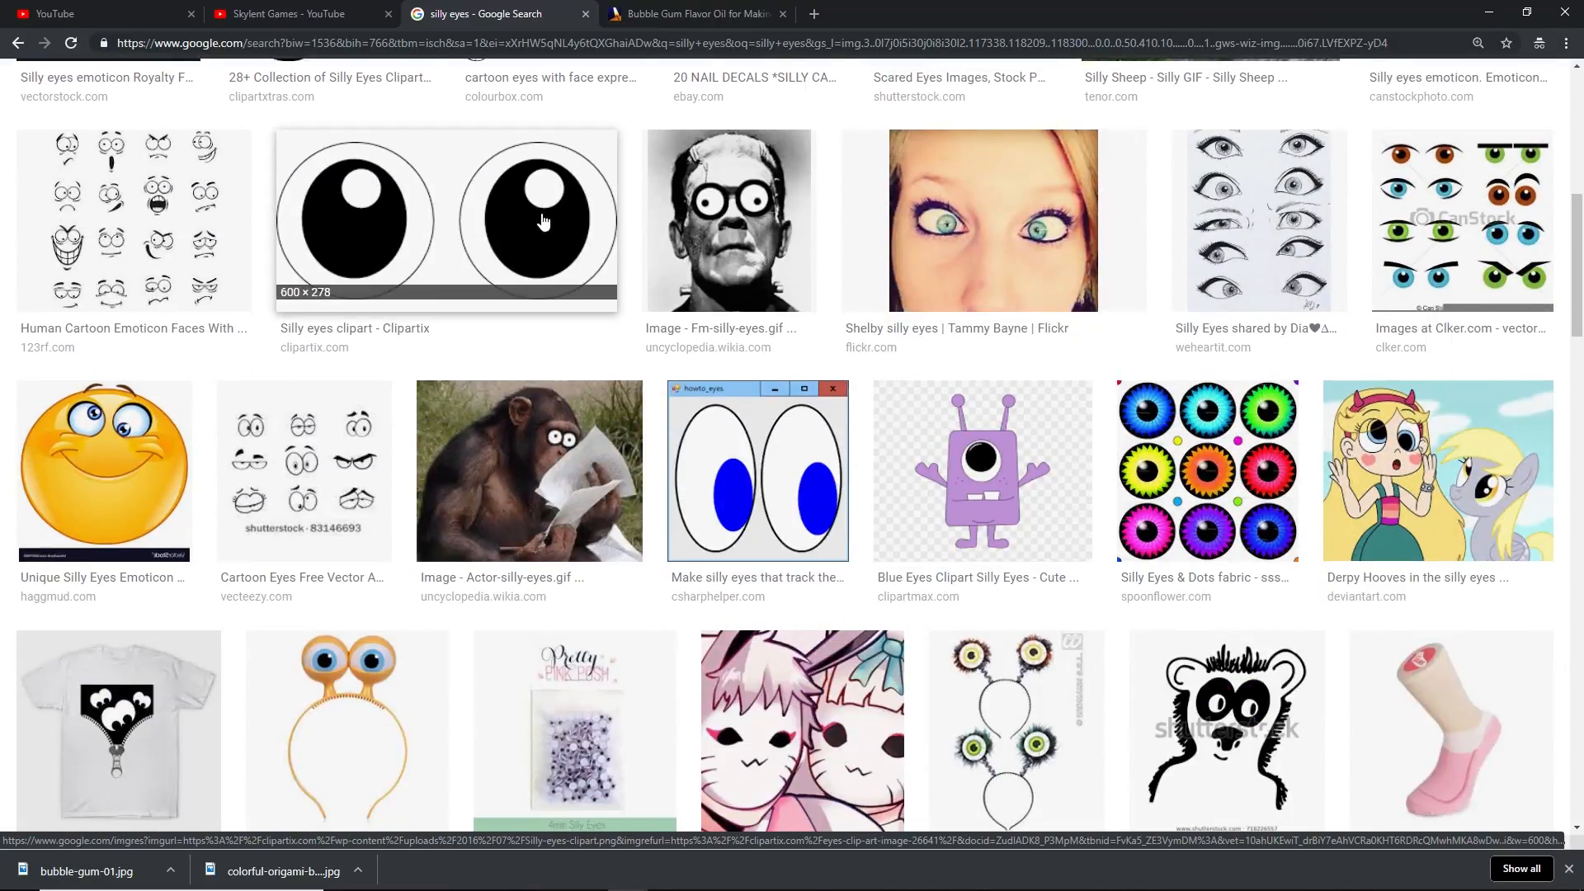
scroll(561, 381, down, 7)
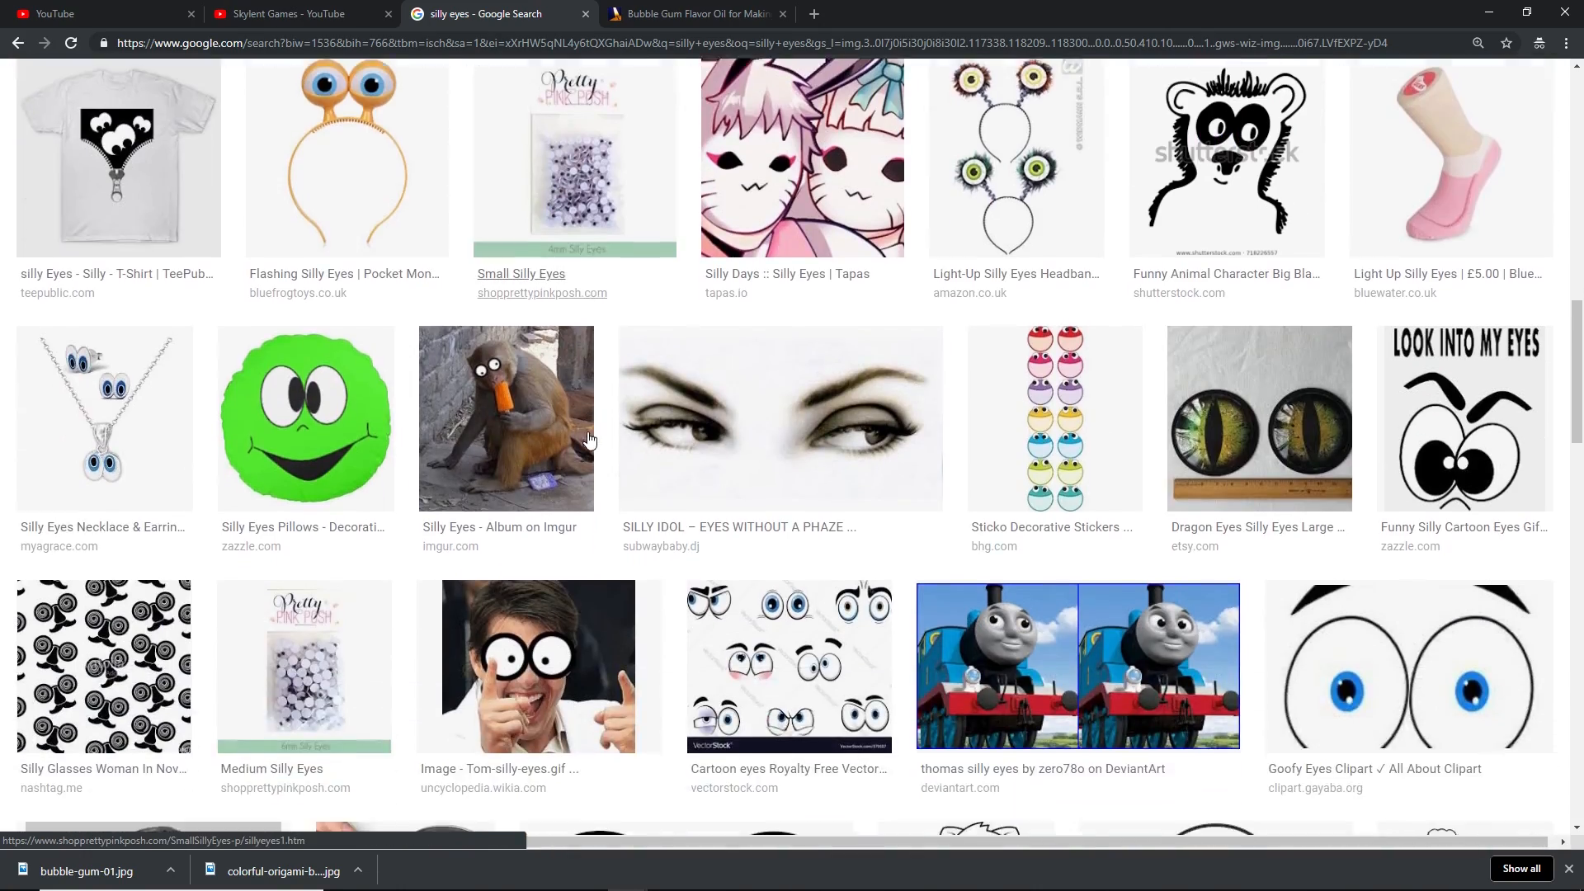
scroll(705, 472, up, 3)
scroll(710, 486, down, 12)
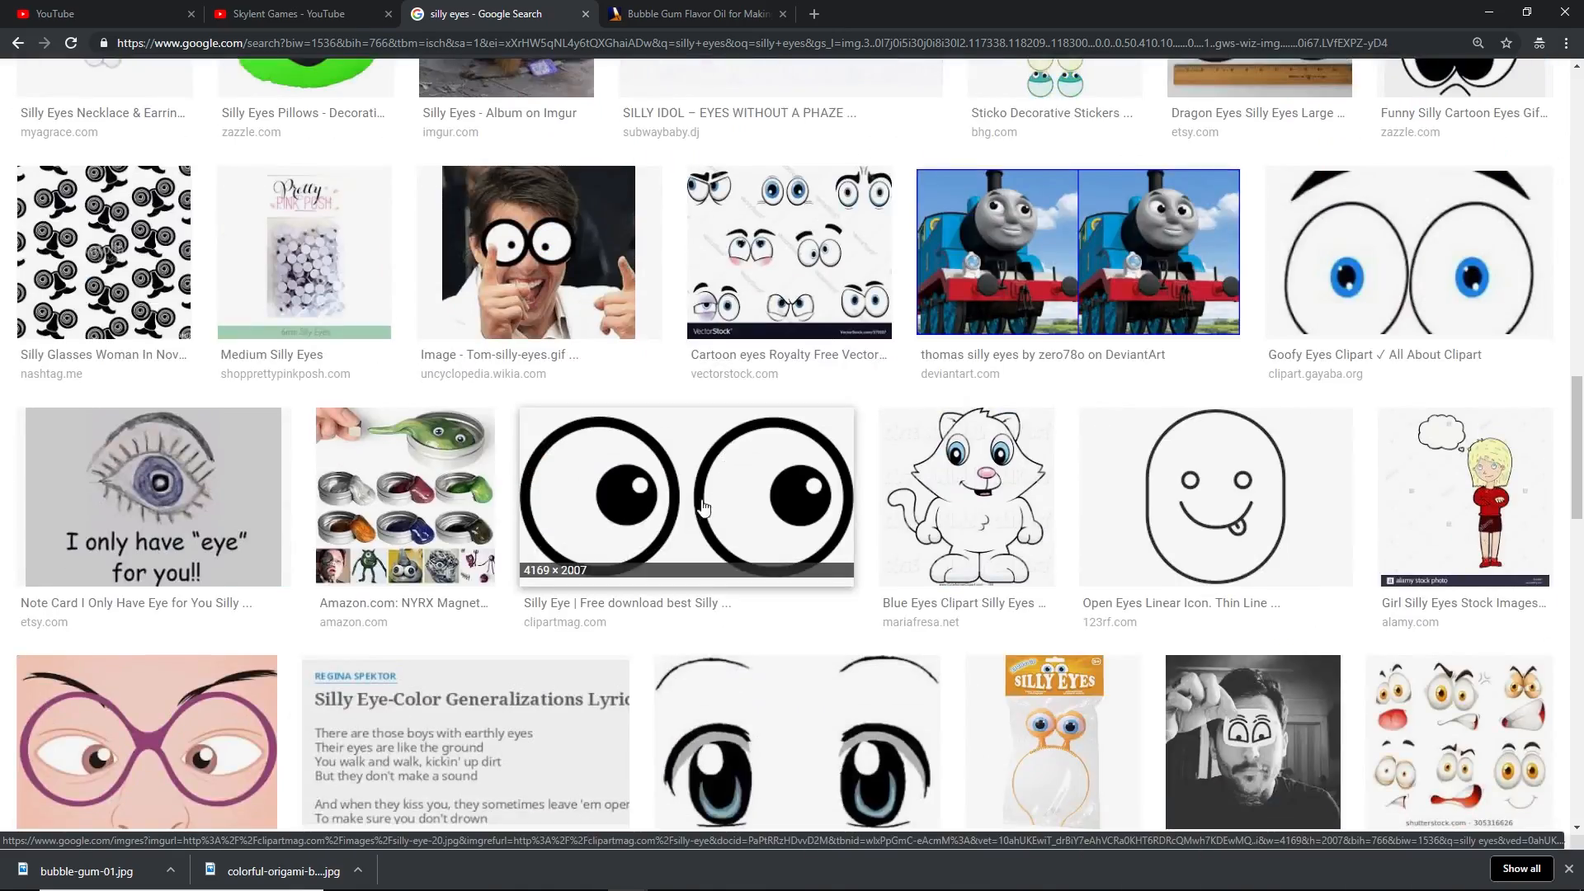
scroll(718, 505, down, 11)
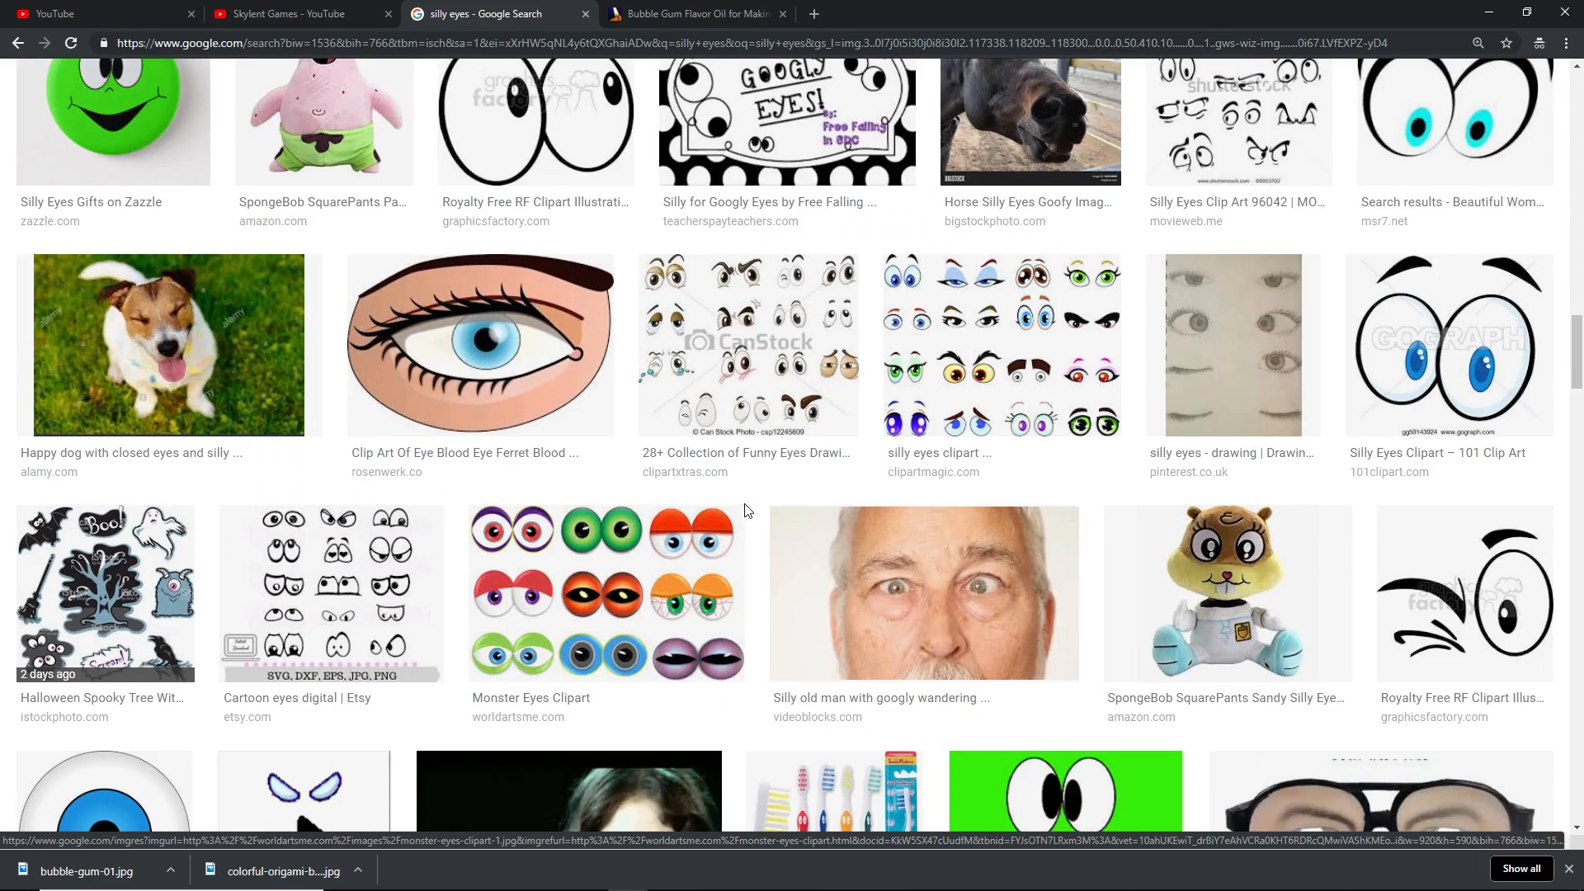
scroll(660, 507, up, 10)
scroll(649, 506, down, 10)
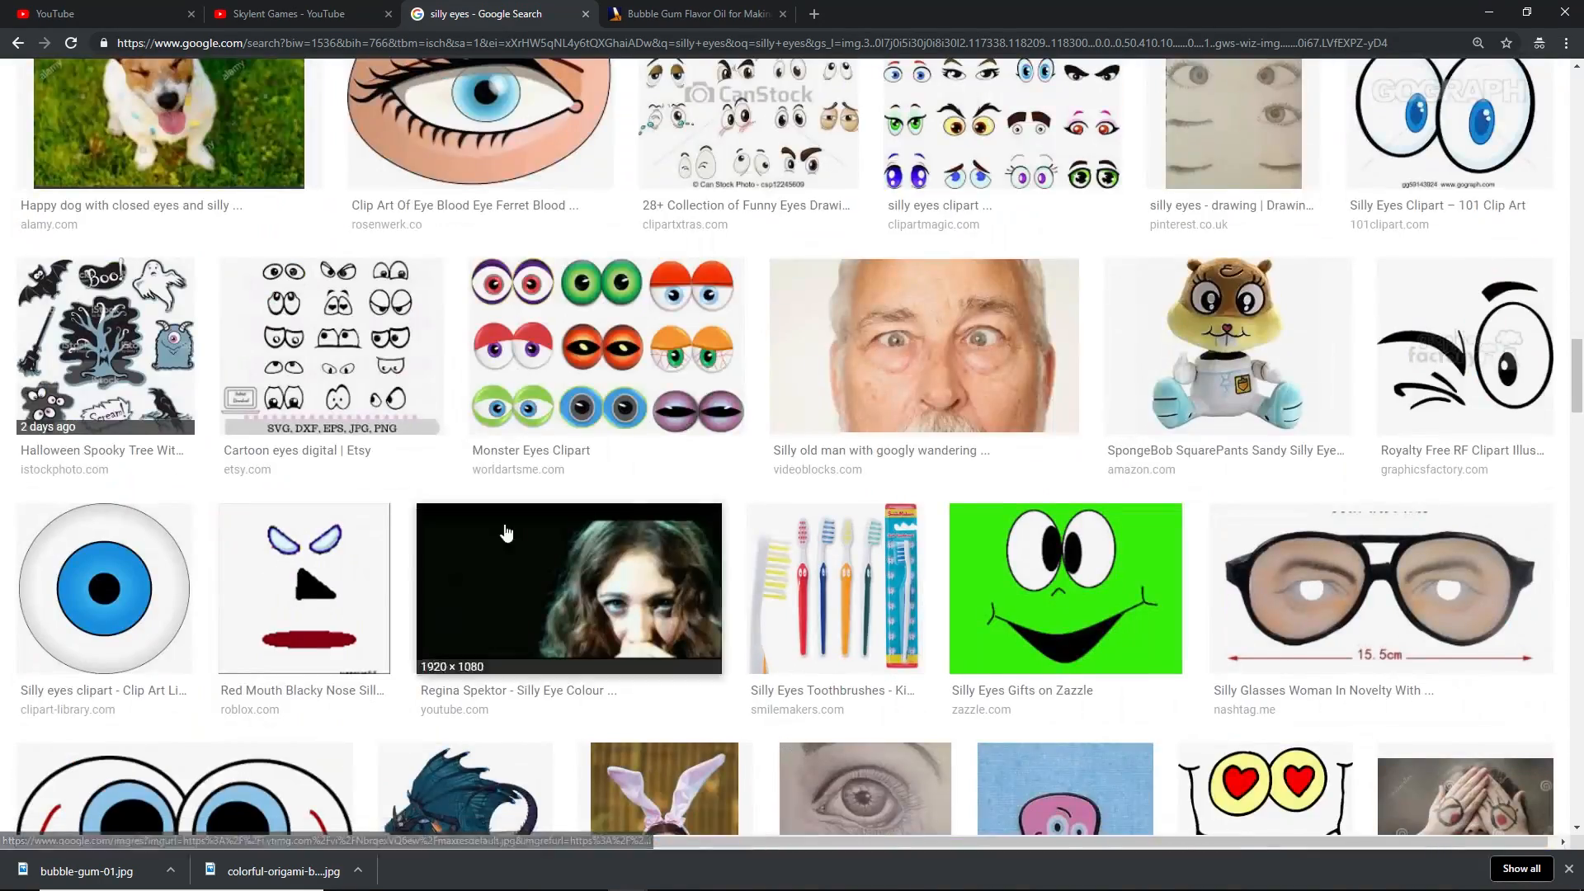
scroll(255, 425, up, 1)
scroll(619, 478, down, 5)
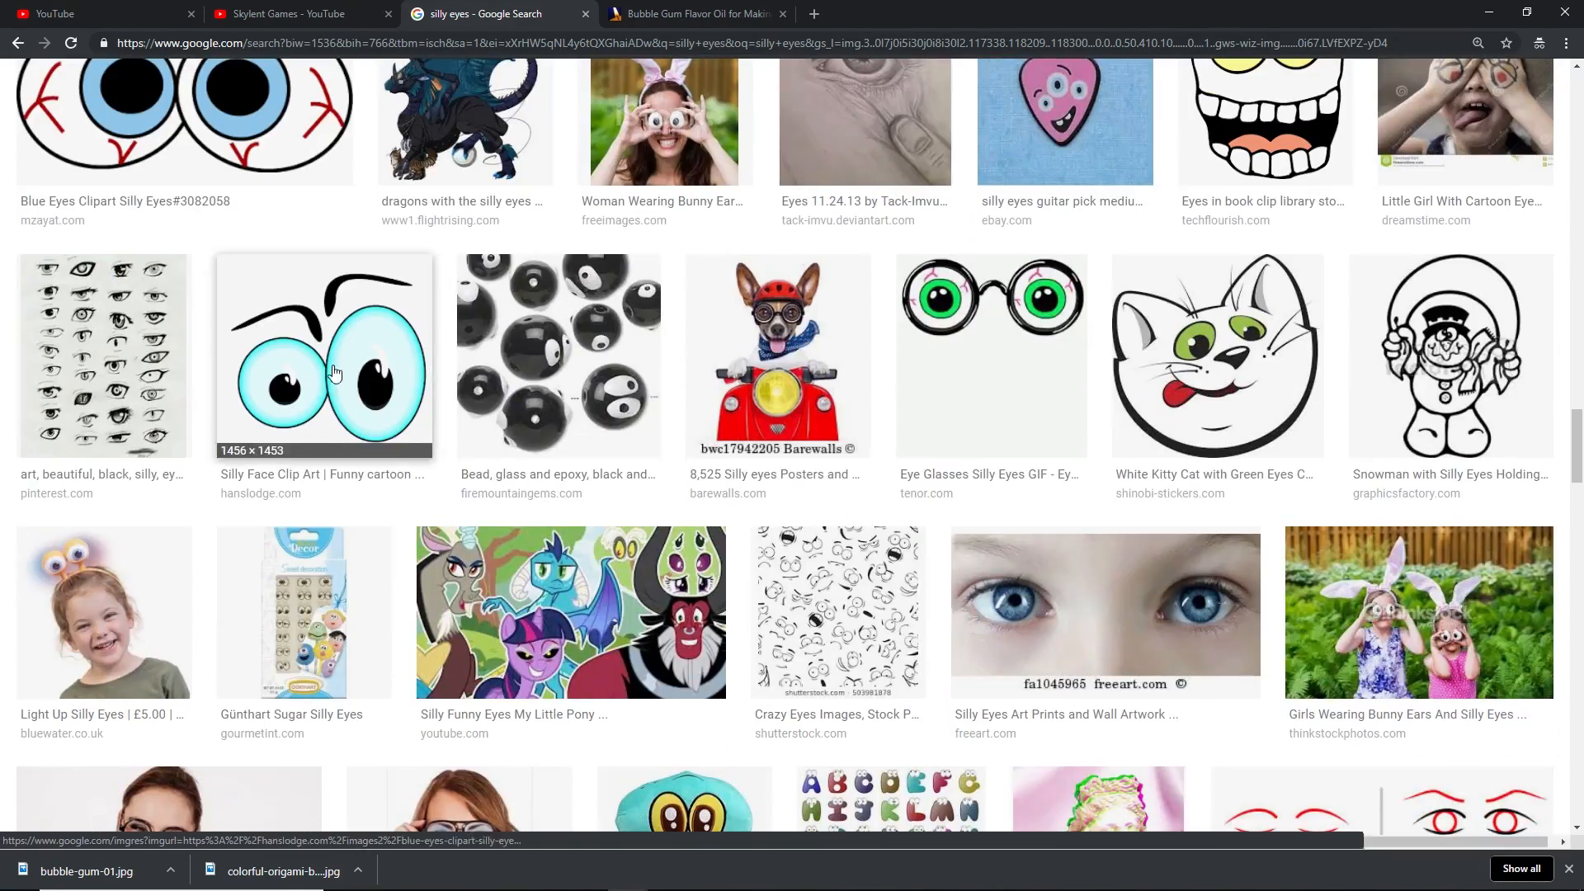
scroll(931, 515, up, 20)
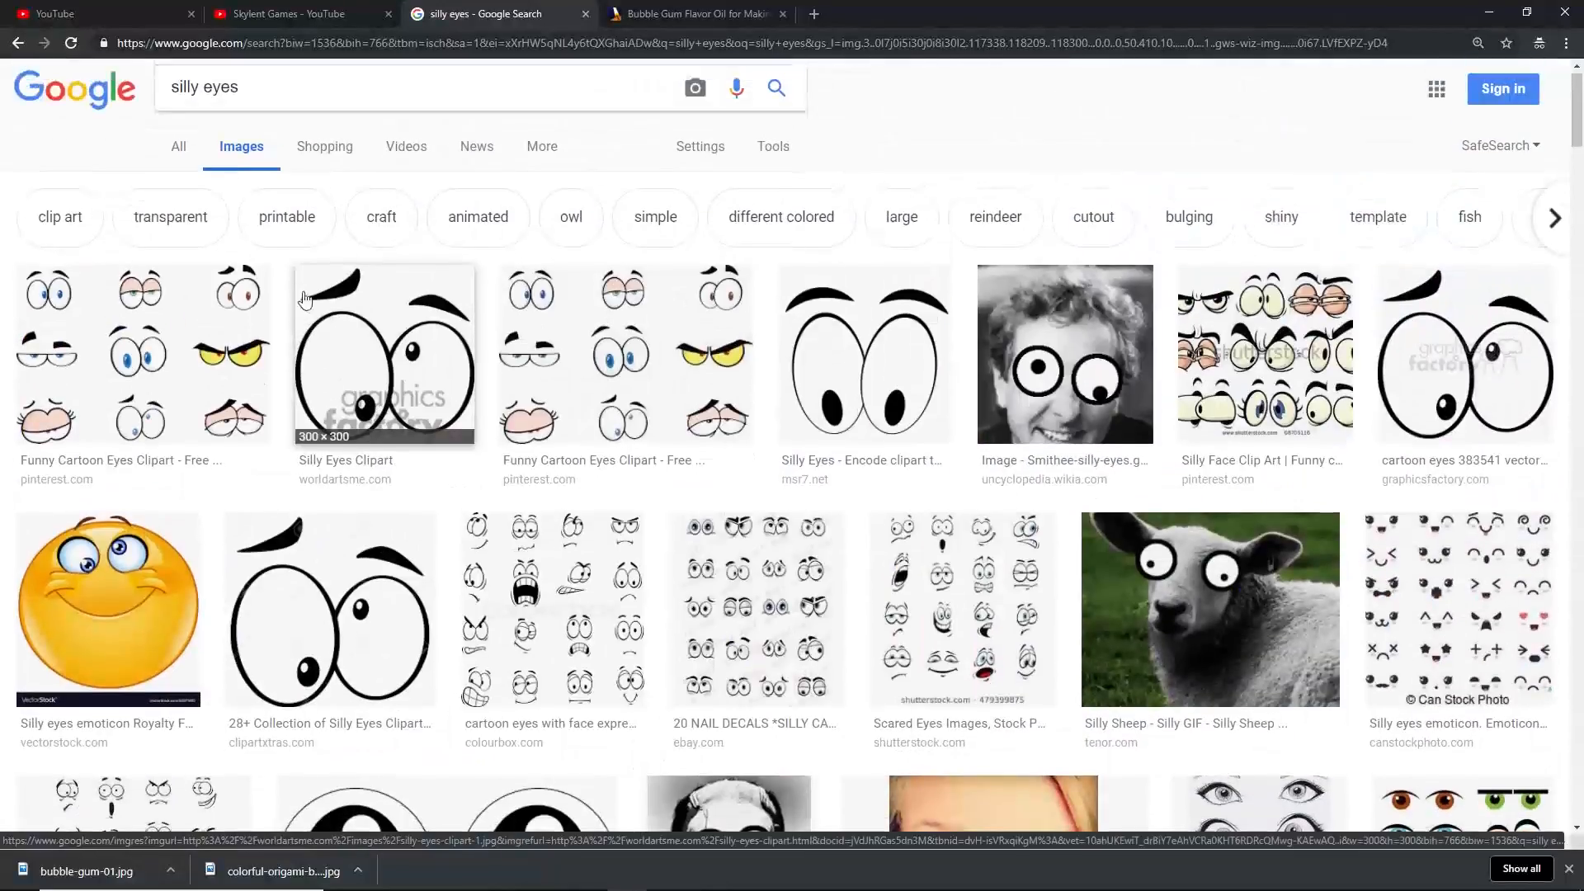
Search Google Images for "pop eyes" instead
drag(269, 103, 108, 101)
text(o)
key(BackSpace)
text(pop eyes)
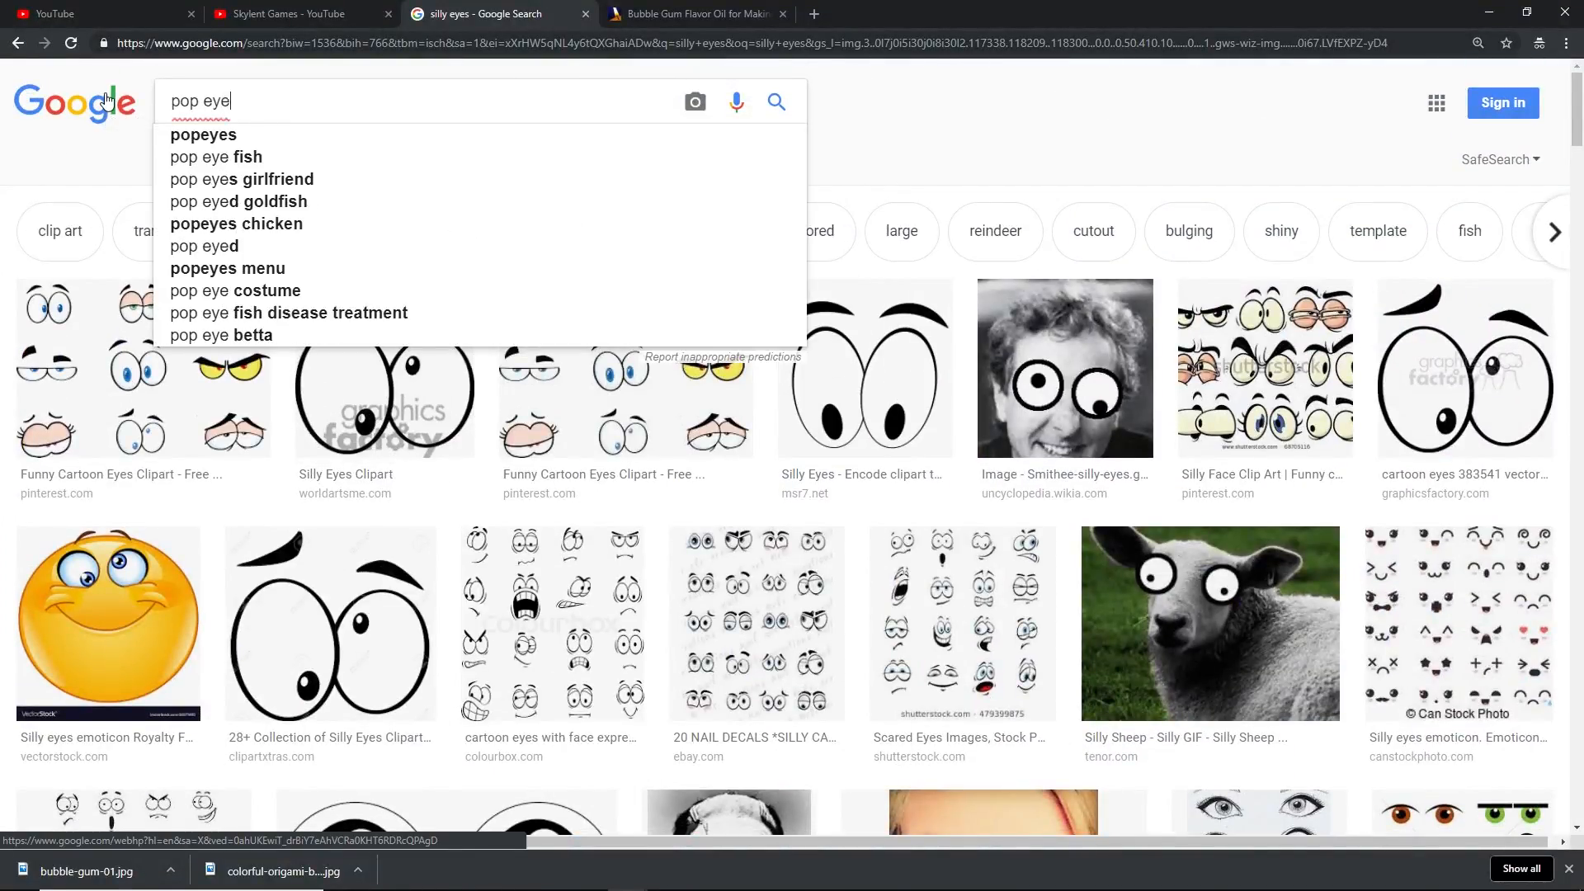
key(Return)
Change the image search to "popped eyes" and look over the results
drag(396, 99, 96, 101)
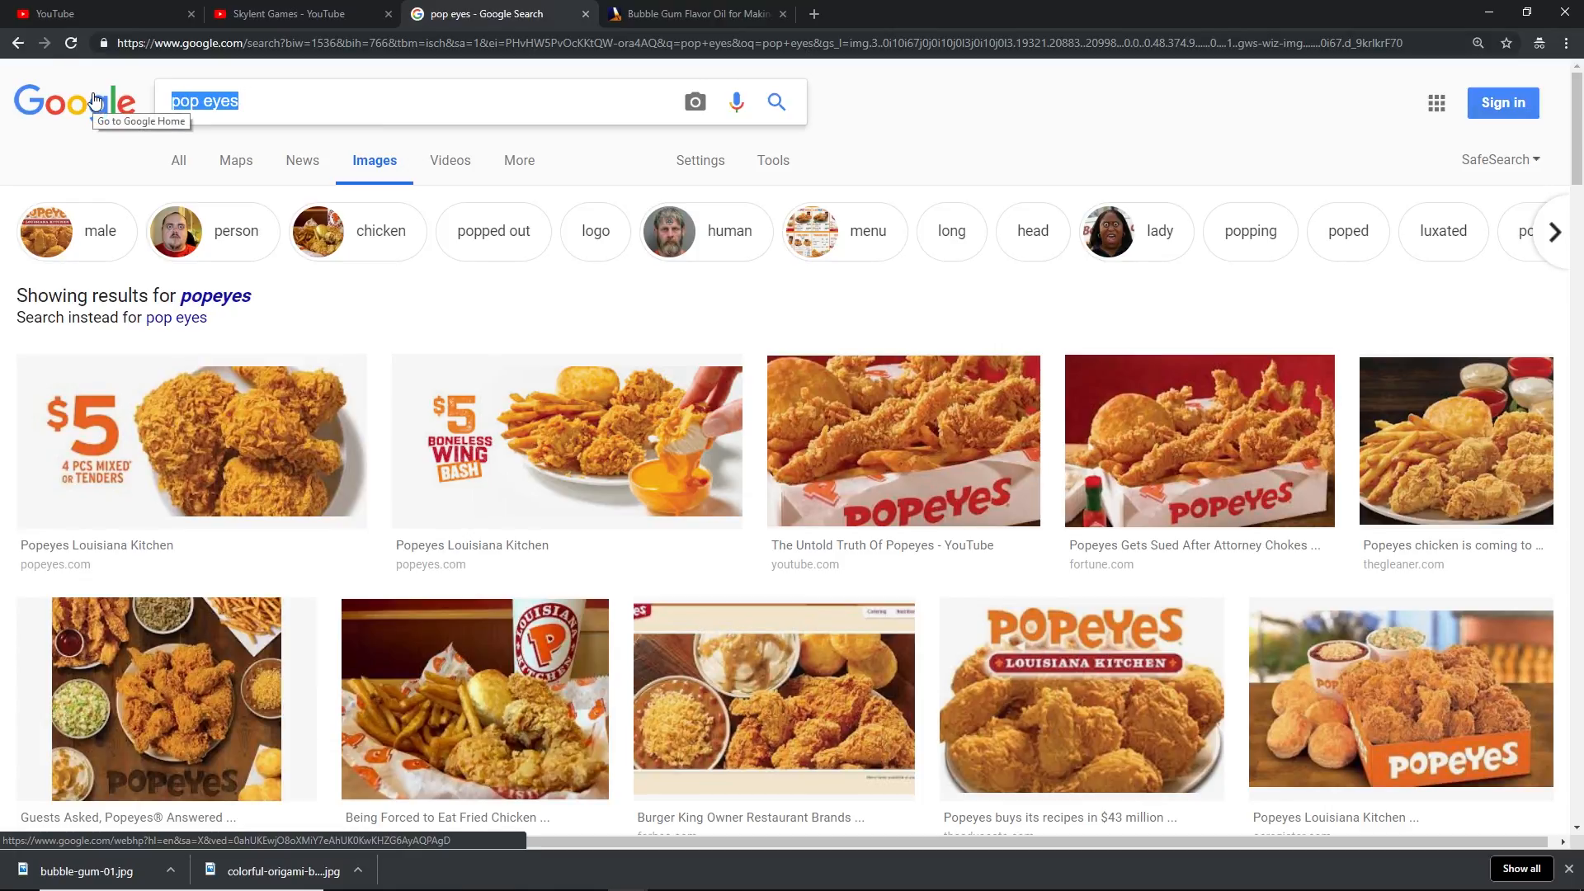
text(popped eyes)
key(Return)
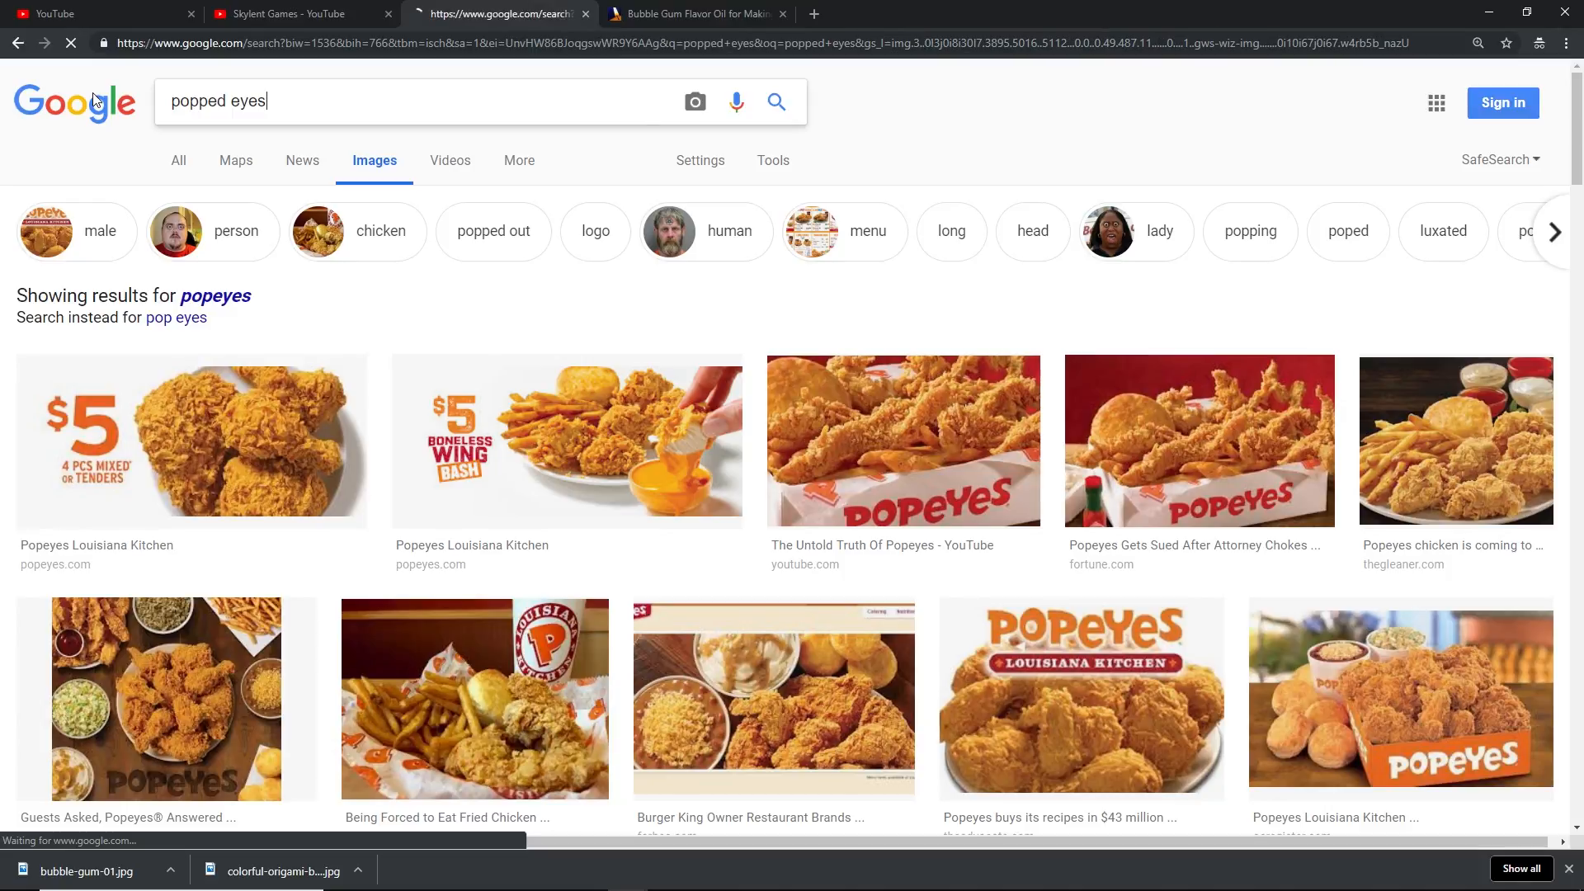
scroll(459, 432, down, 5)
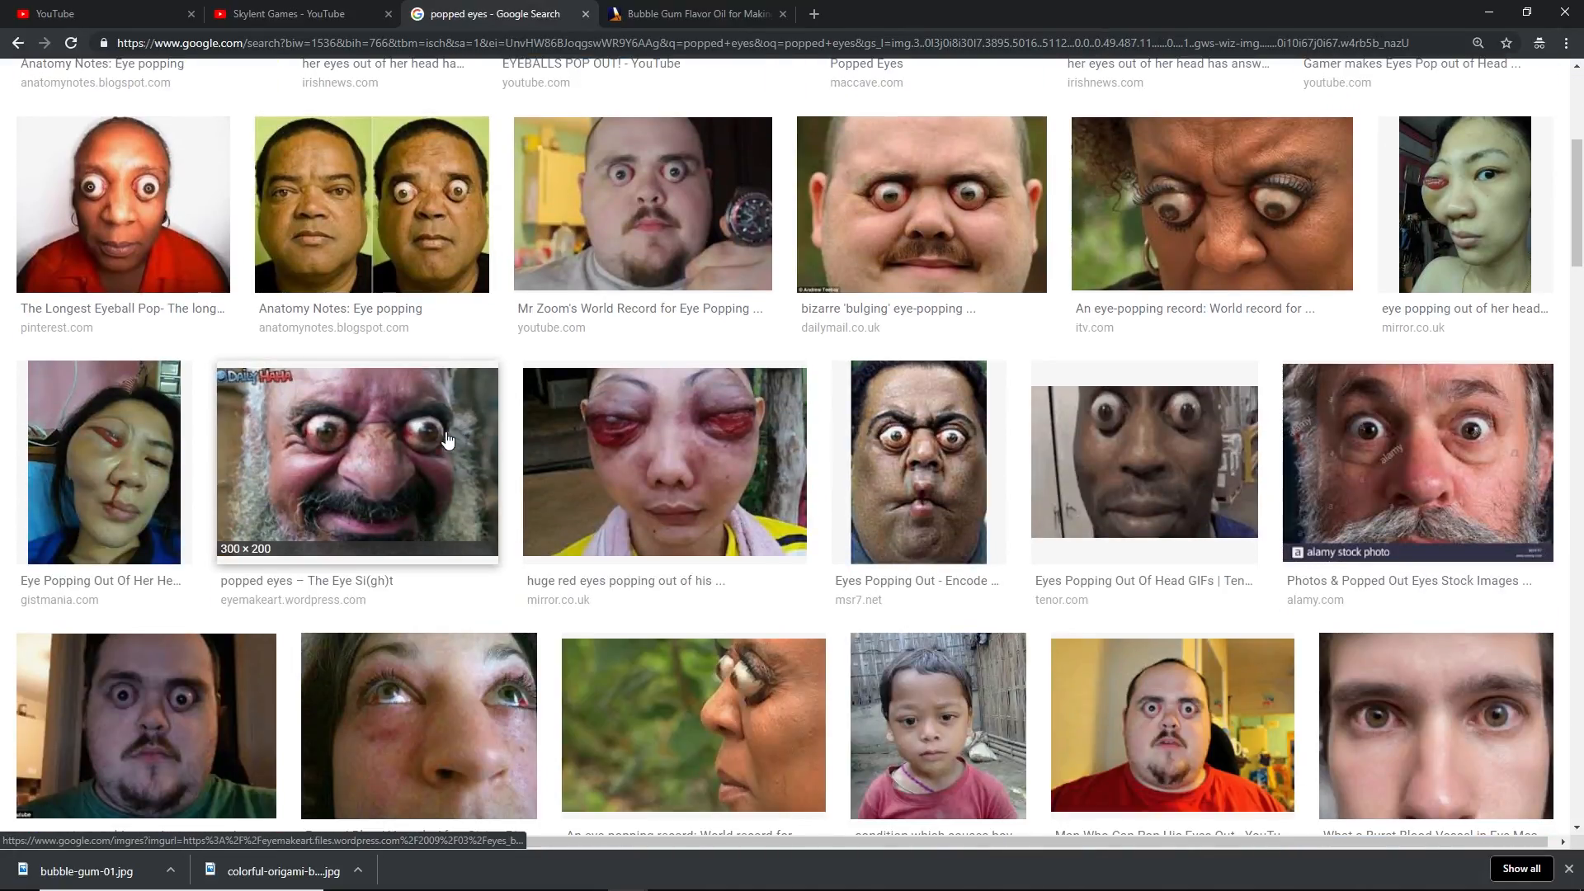
scroll(260, 210, up, 5)
Narrow the popped eyes image results to the cartoon category and browse them
drag(266, 100, 96, 101)
key(BackSpace)
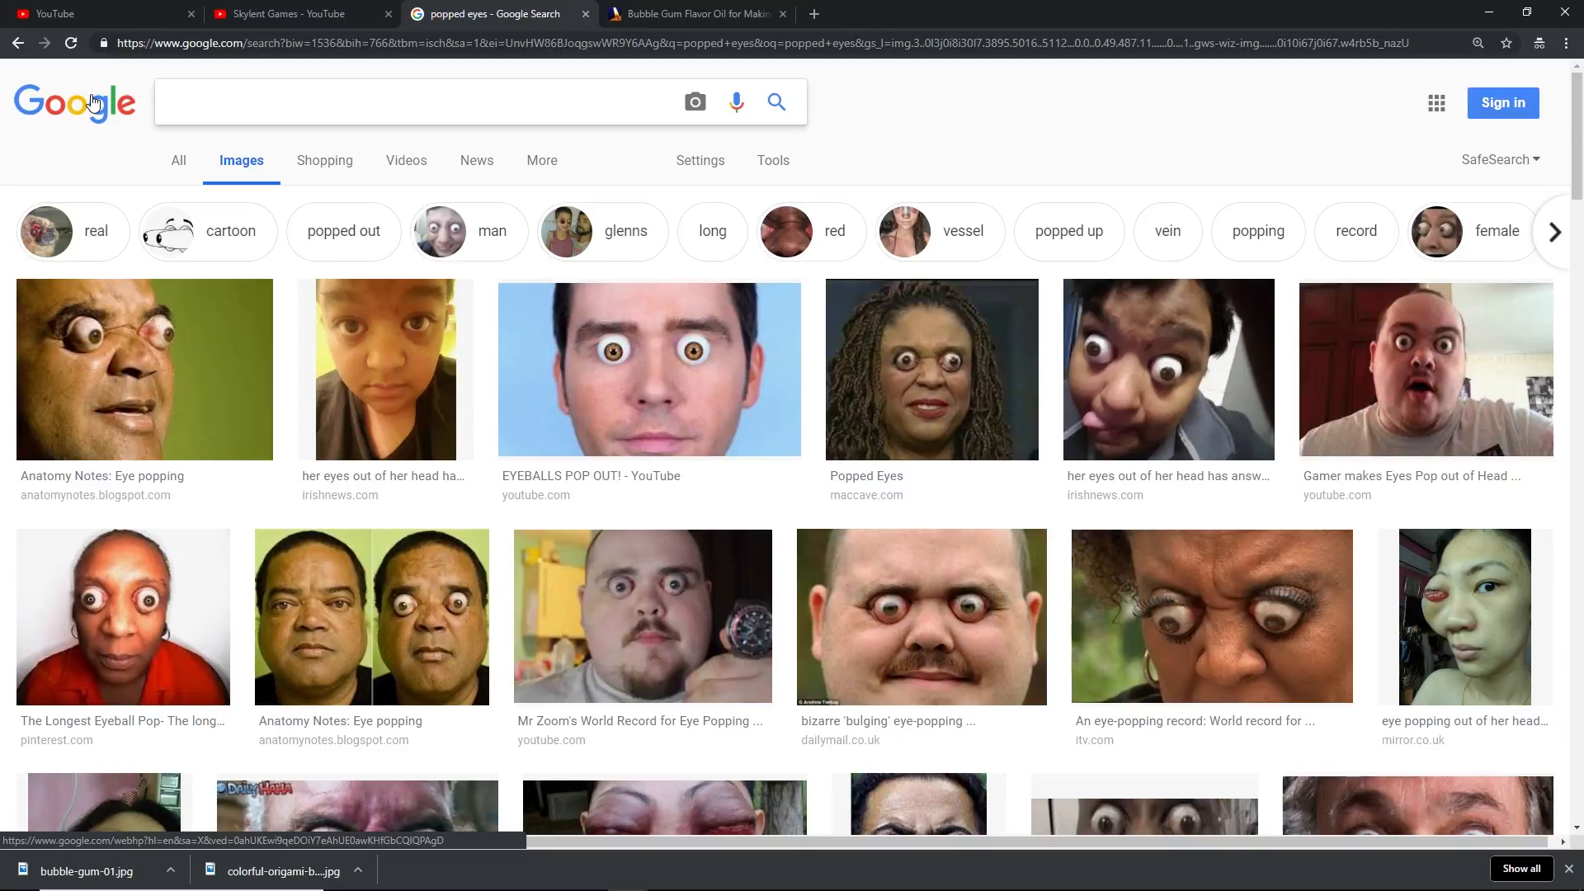
click(191, 233)
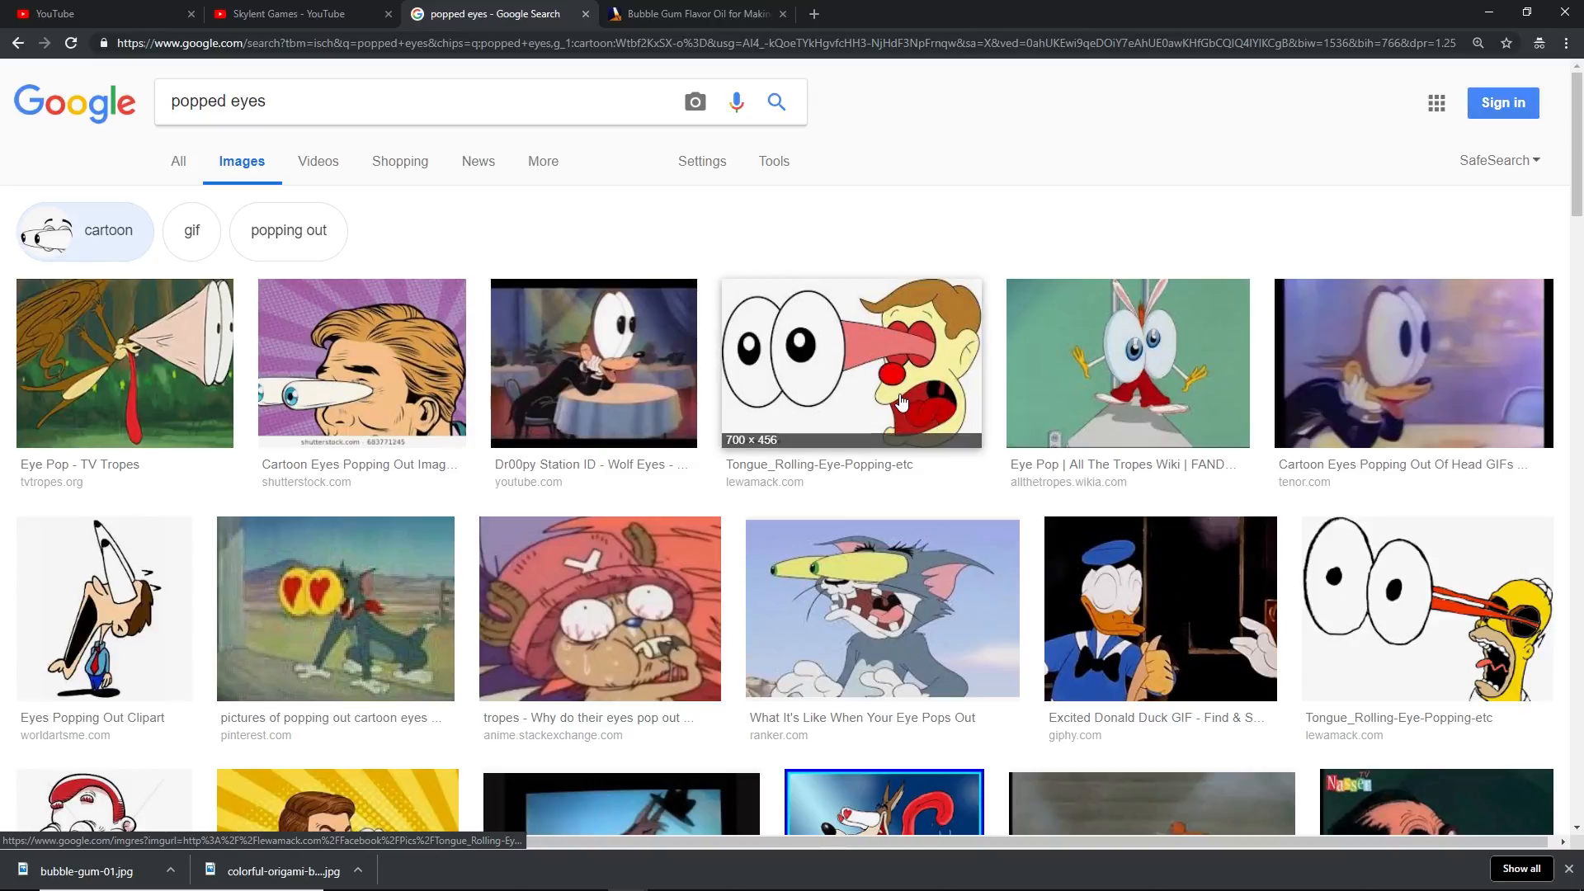
scroll(899, 388, down, 3)
scroll(899, 388, up, 2)
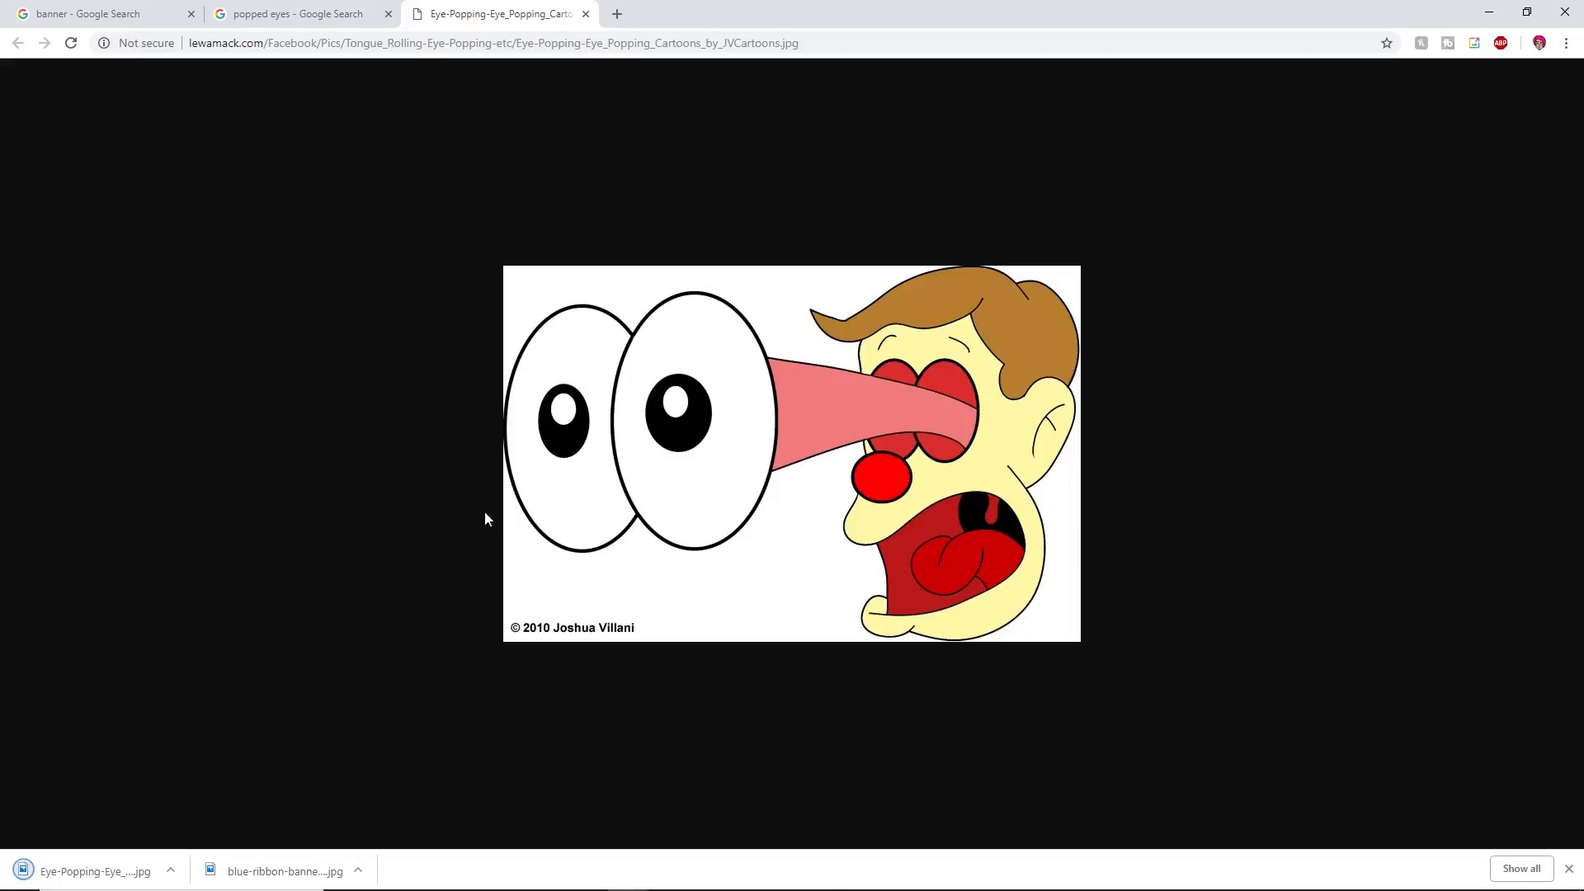
Place the downloaded eye-popping cartoon JPG into the tutorial.psd document in Photoshop at its default size
drag(105, 865, 657, 522)
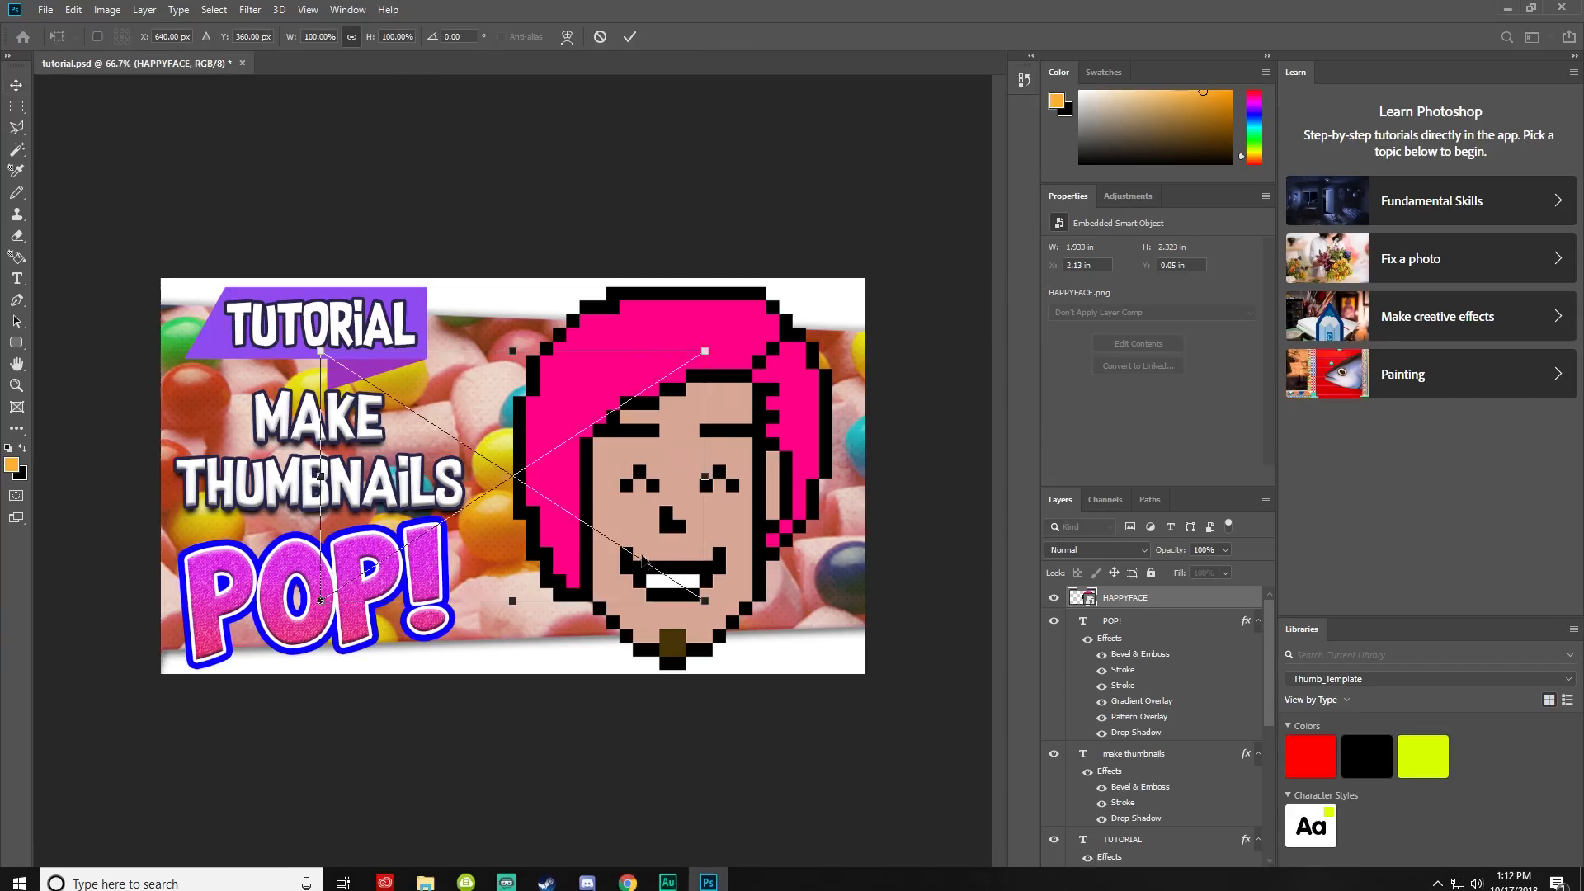
key(Return)
Select the white background areas around the eye-popping cartoon with the Magic Wand, and invert the selection
click(17, 149)
click(499, 544)
shift+click(528, 394)
shift+click(695, 516)
shift+click(702, 371)
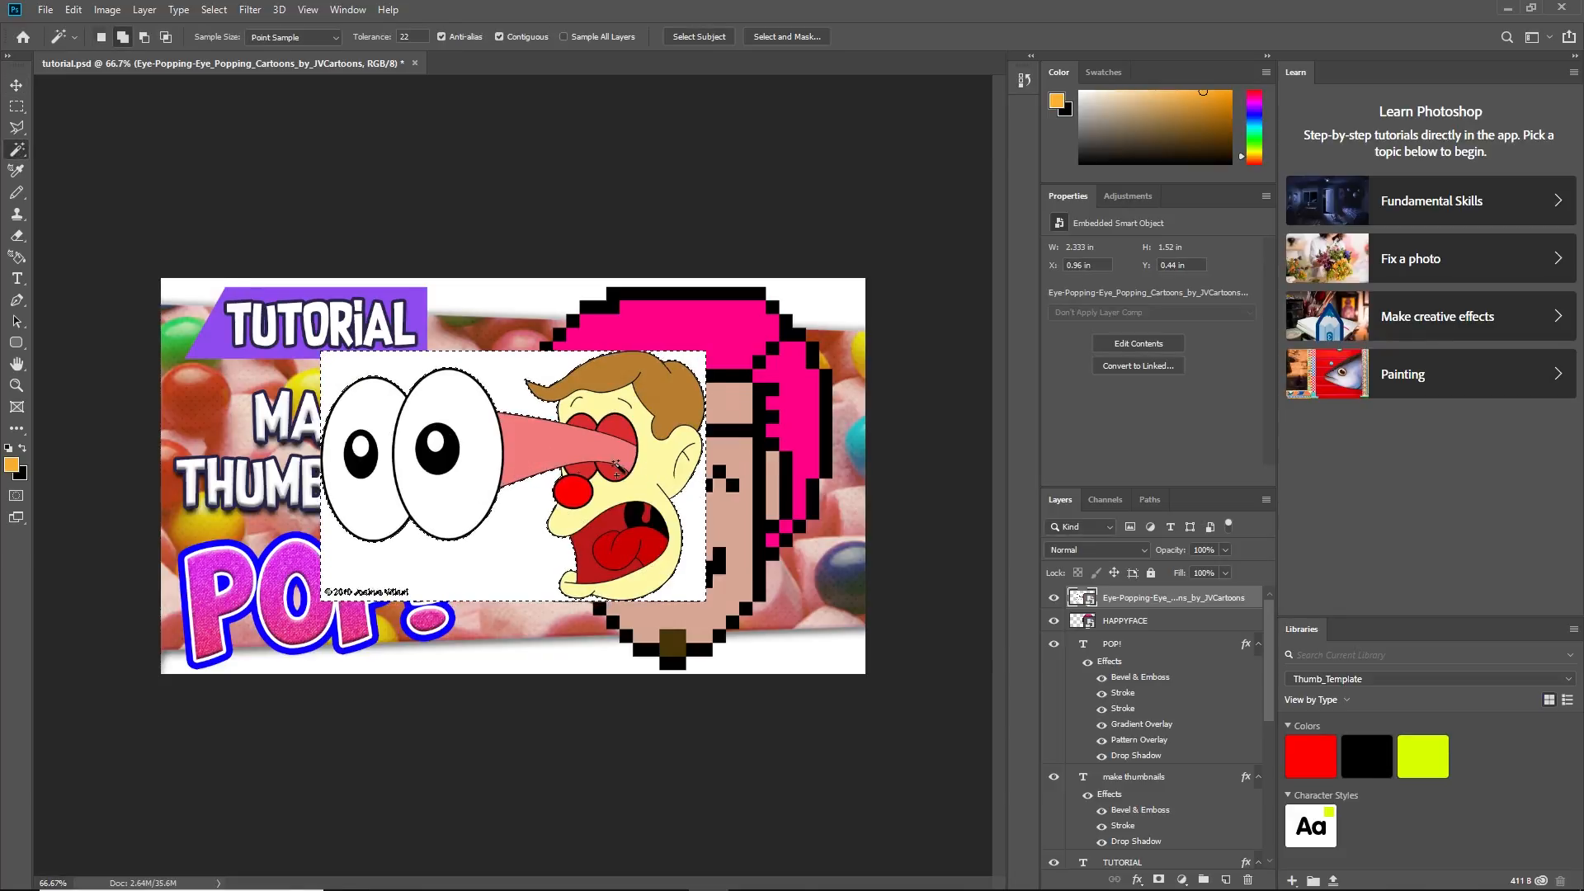
right_click(522, 388)
click(599, 606)
Copy the selected eye-popping cartoon to a new layer and delete the original placed image layer
right_click(580, 461)
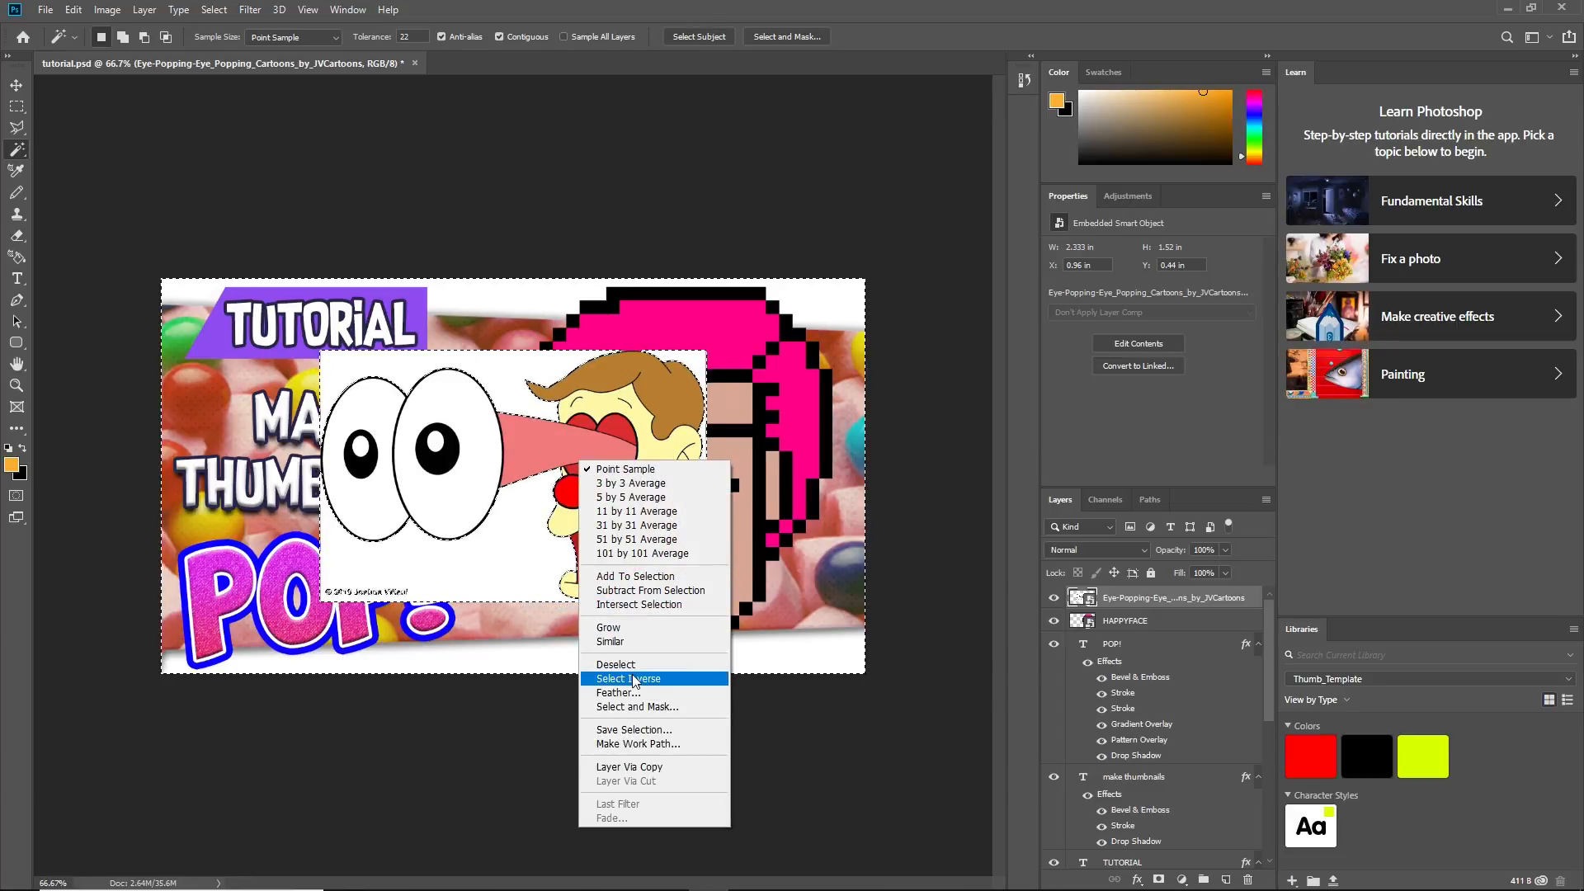
click(669, 766)
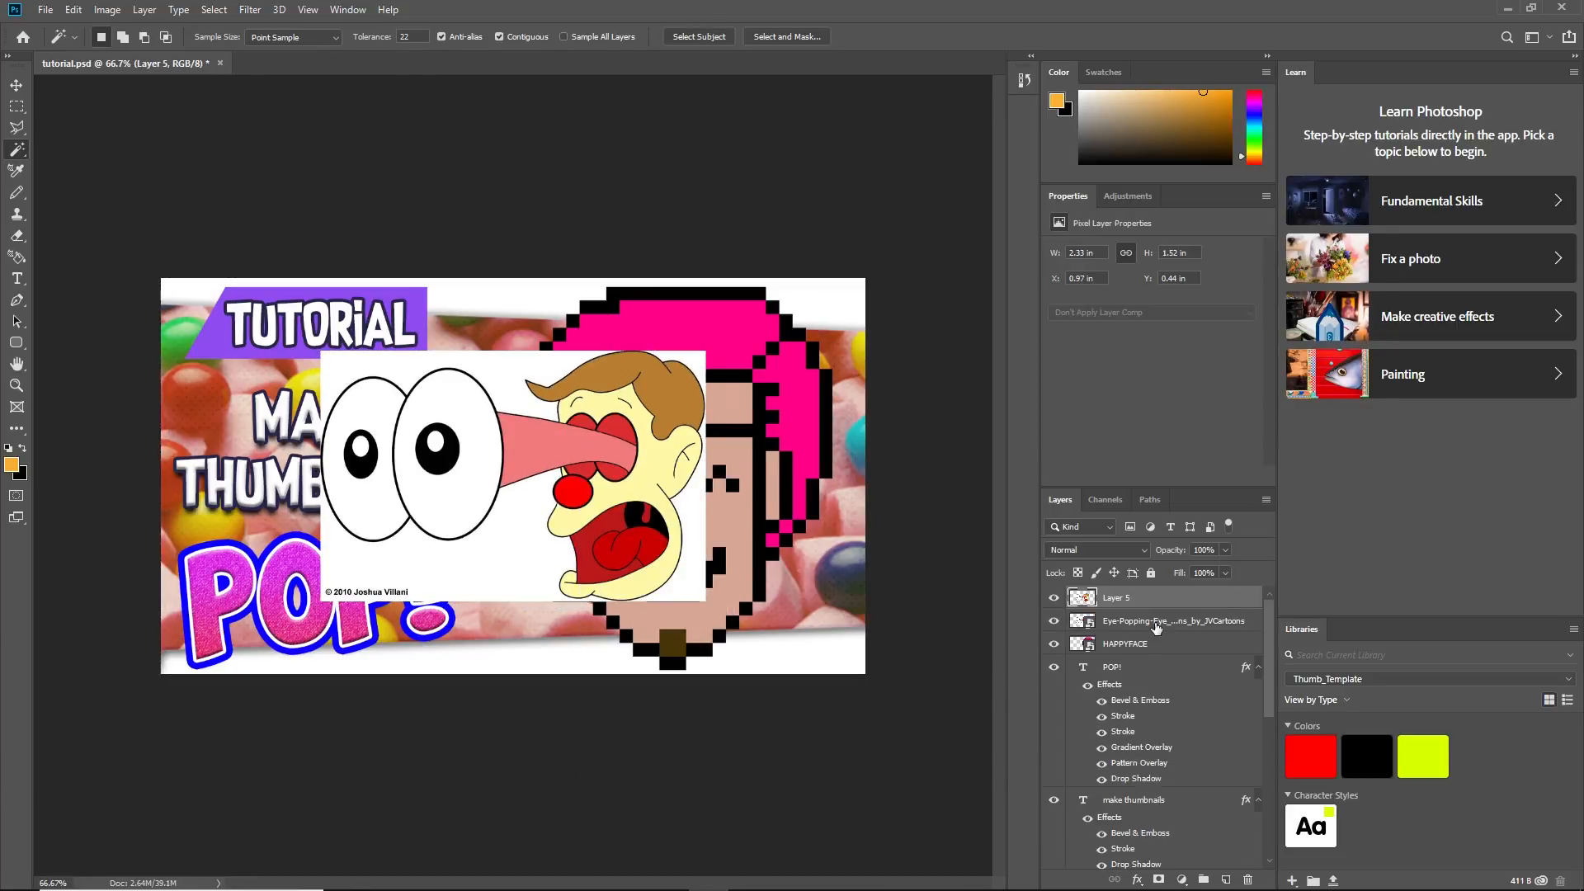
right_click(1155, 628)
click(1196, 247)
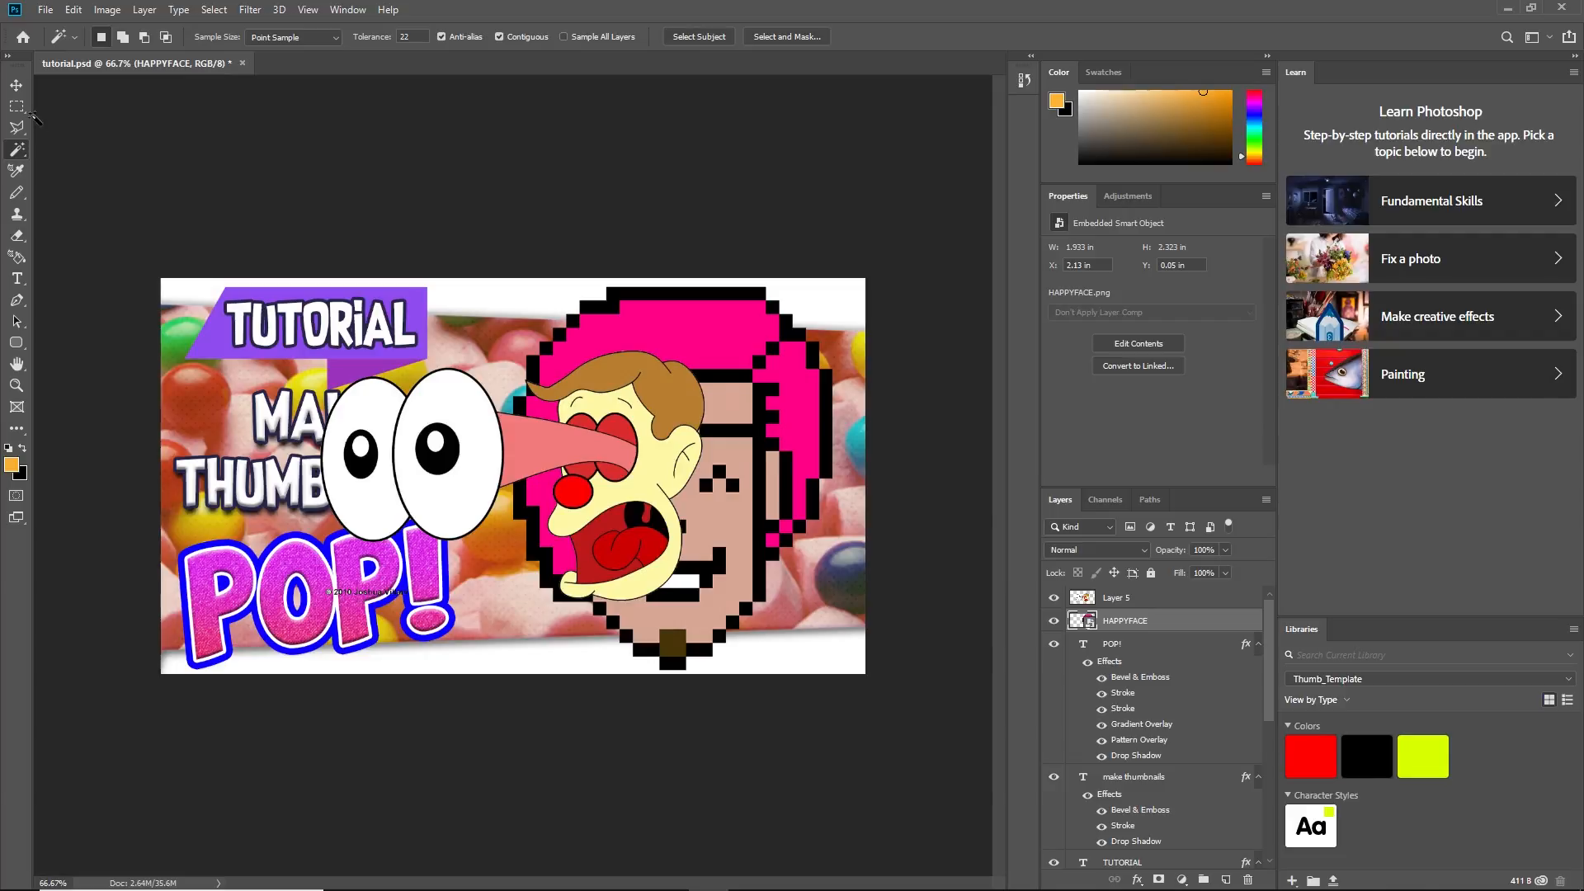
Shift the eye-popping cartoon down over the pixel face and erase its head with a size 73 Eraser, keeping only the eyes and pink stalk
click(14, 90)
drag(646, 457, 671, 480)
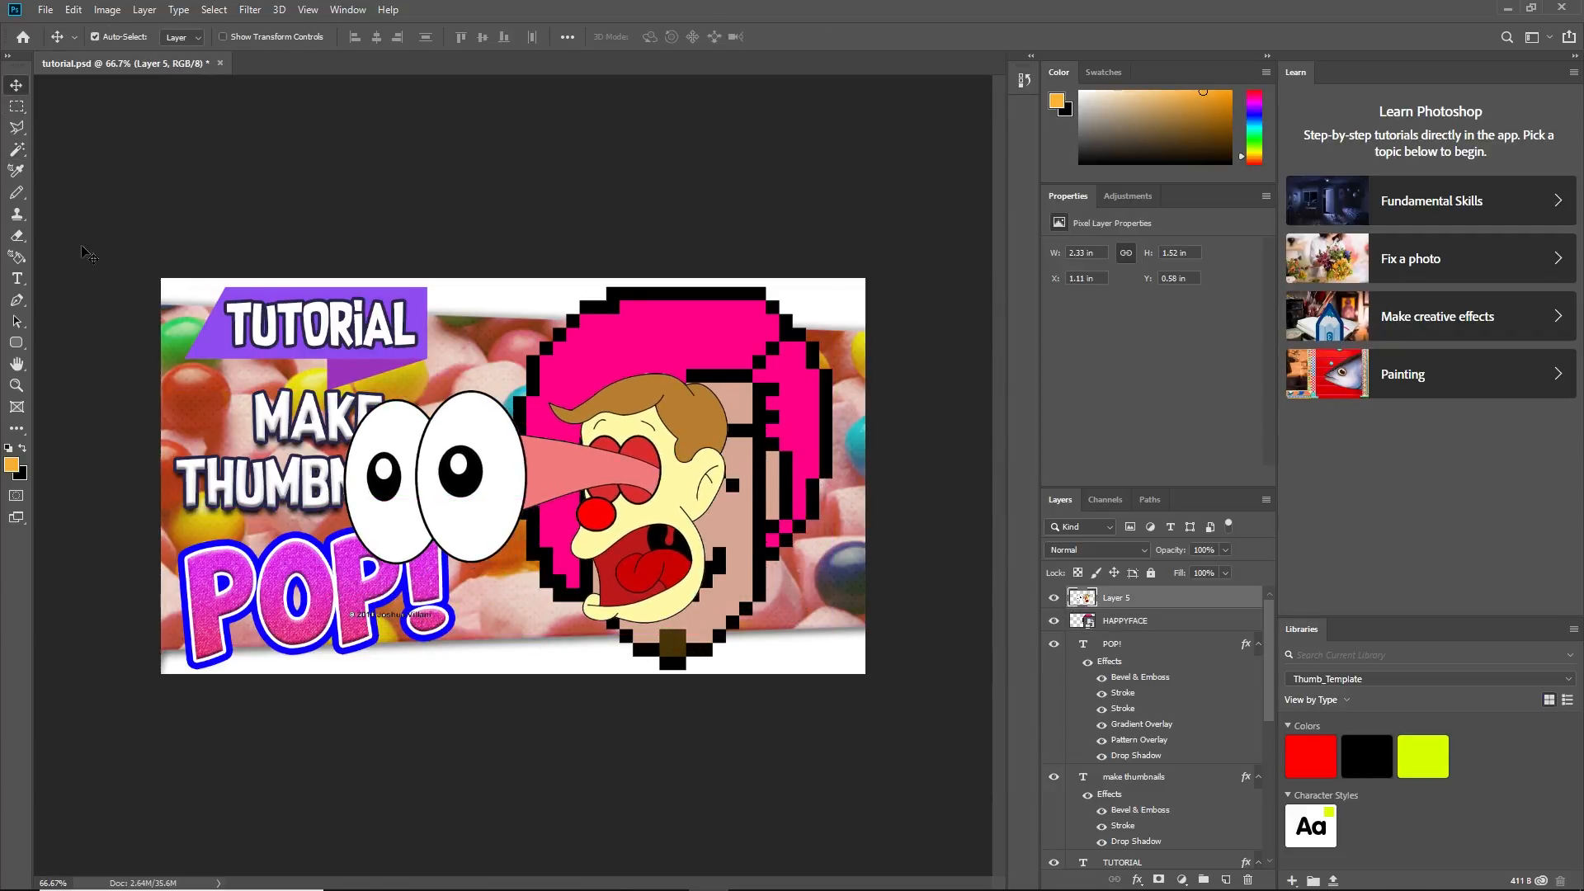
click(17, 236)
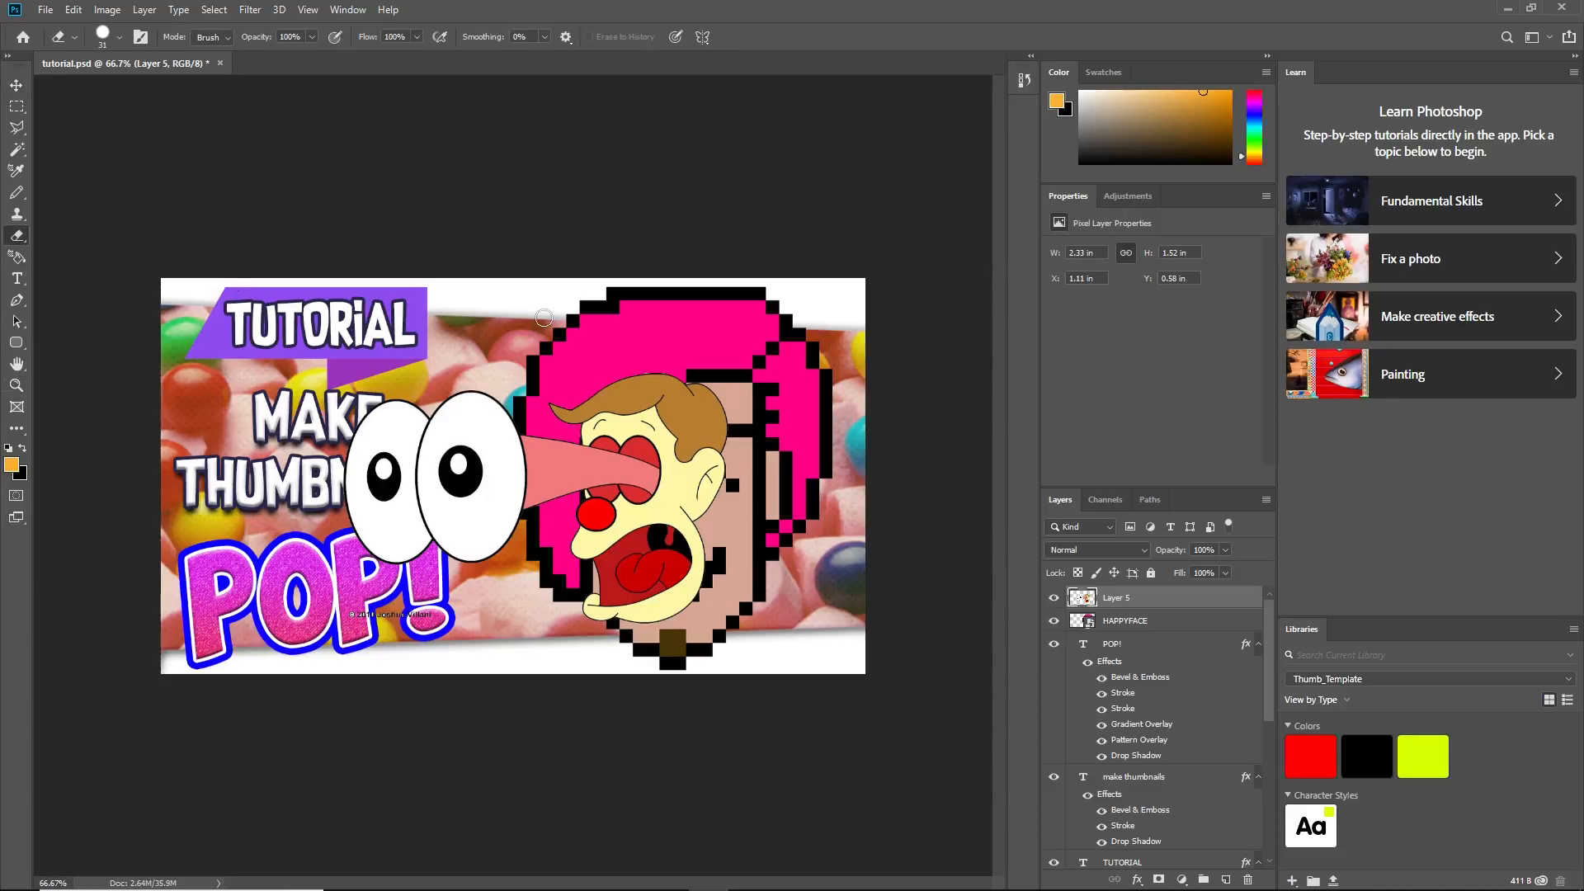
click(118, 38)
mouse_move(592, 375)
mouse_down()
mouse_move(579, 420)
mouse_move(625, 424)
mouse_move(640, 382)
mouse_move(661, 404)
mouse_move(637, 414)
mouse_move(728, 406)
mouse_up()
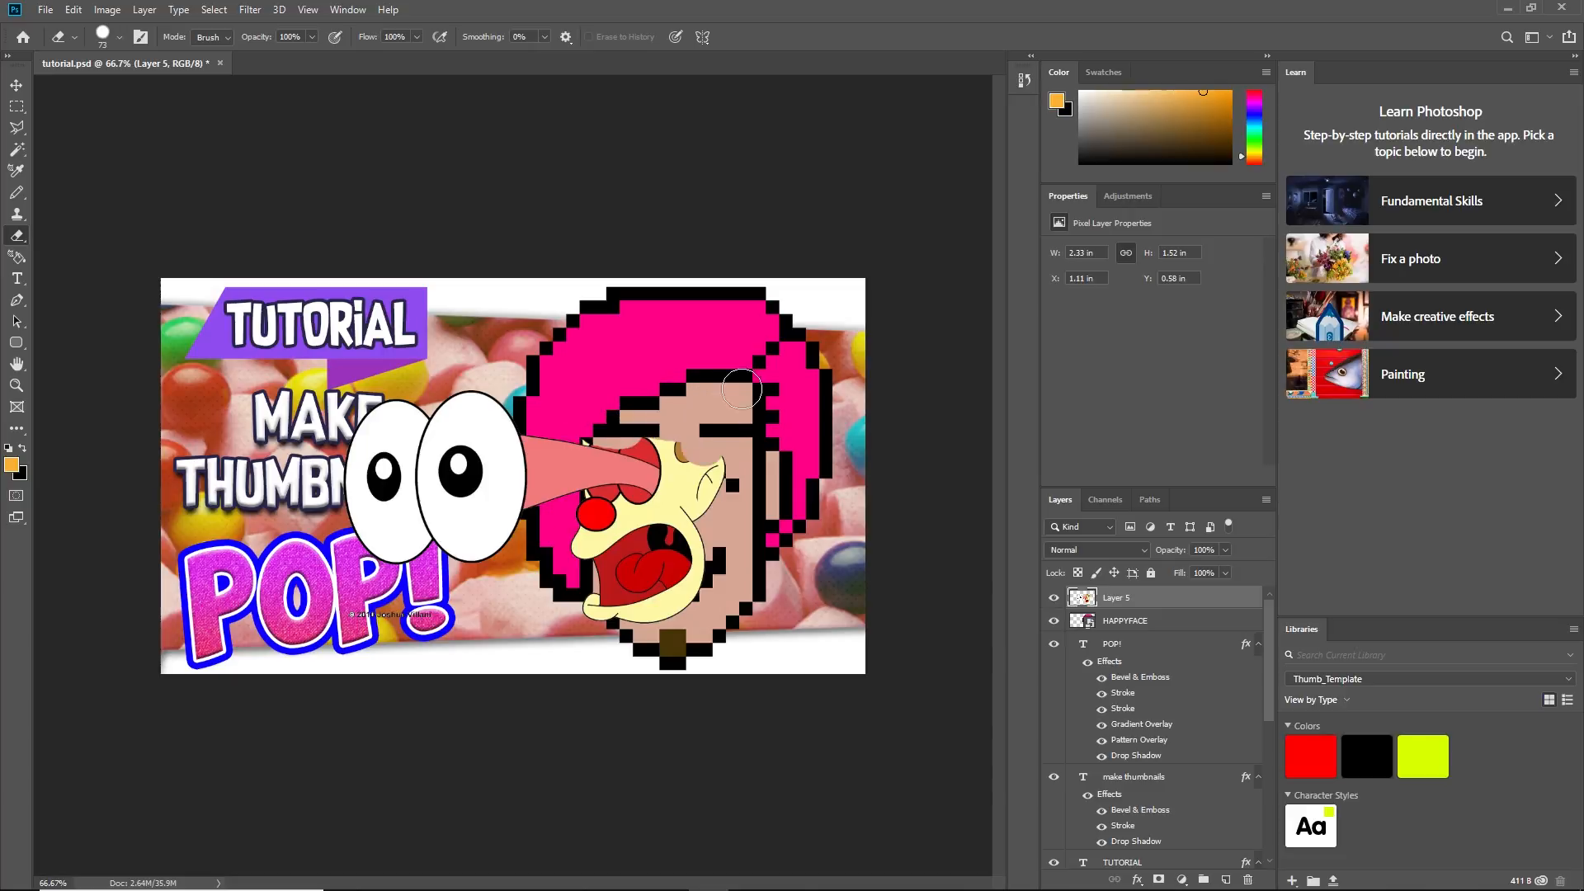
mouse_move(711, 461)
mouse_down()
mouse_move(676, 601)
mouse_move(599, 637)
mouse_move(592, 610)
mouse_move(619, 563)
mouse_move(593, 541)
mouse_move(625, 556)
mouse_move(675, 543)
mouse_move(708, 479)
mouse_move(666, 423)
mouse_move(588, 415)
mouse_move(674, 455)
mouse_move(693, 493)
mouse_move(667, 525)
mouse_move(587, 520)
mouse_up()
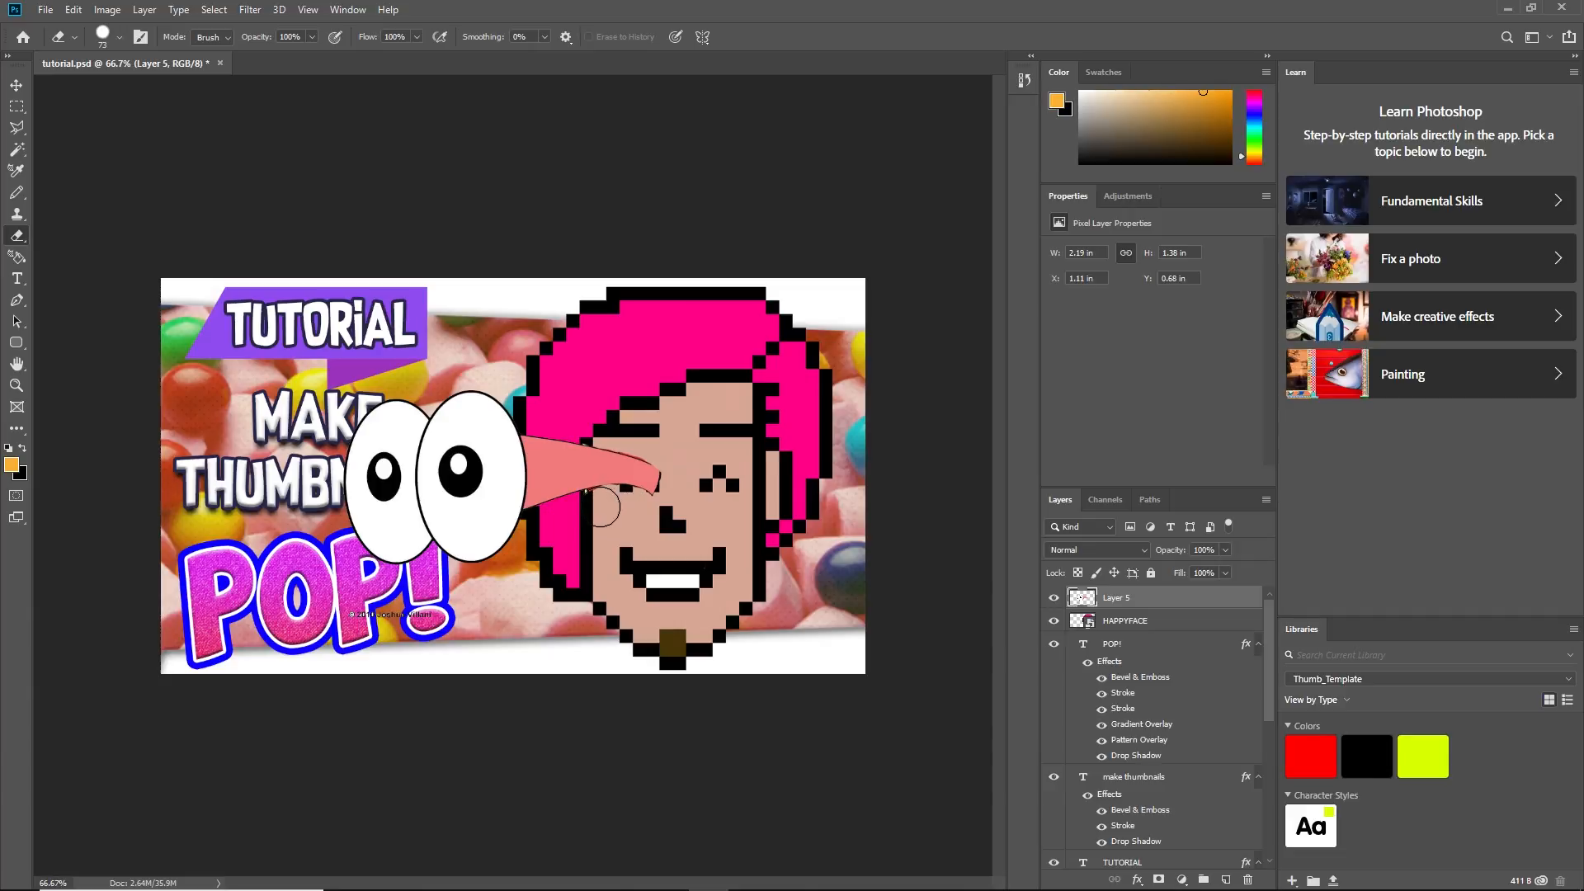
Move the popped eyes toward the face and erase the leftover copyright text below them
click(16, 85)
mouse_move(510, 471)
mouse_down()
mouse_move(592, 474)
mouse_move(614, 458)
mouse_up()
click(16, 235)
drag(550, 605, 404, 587)
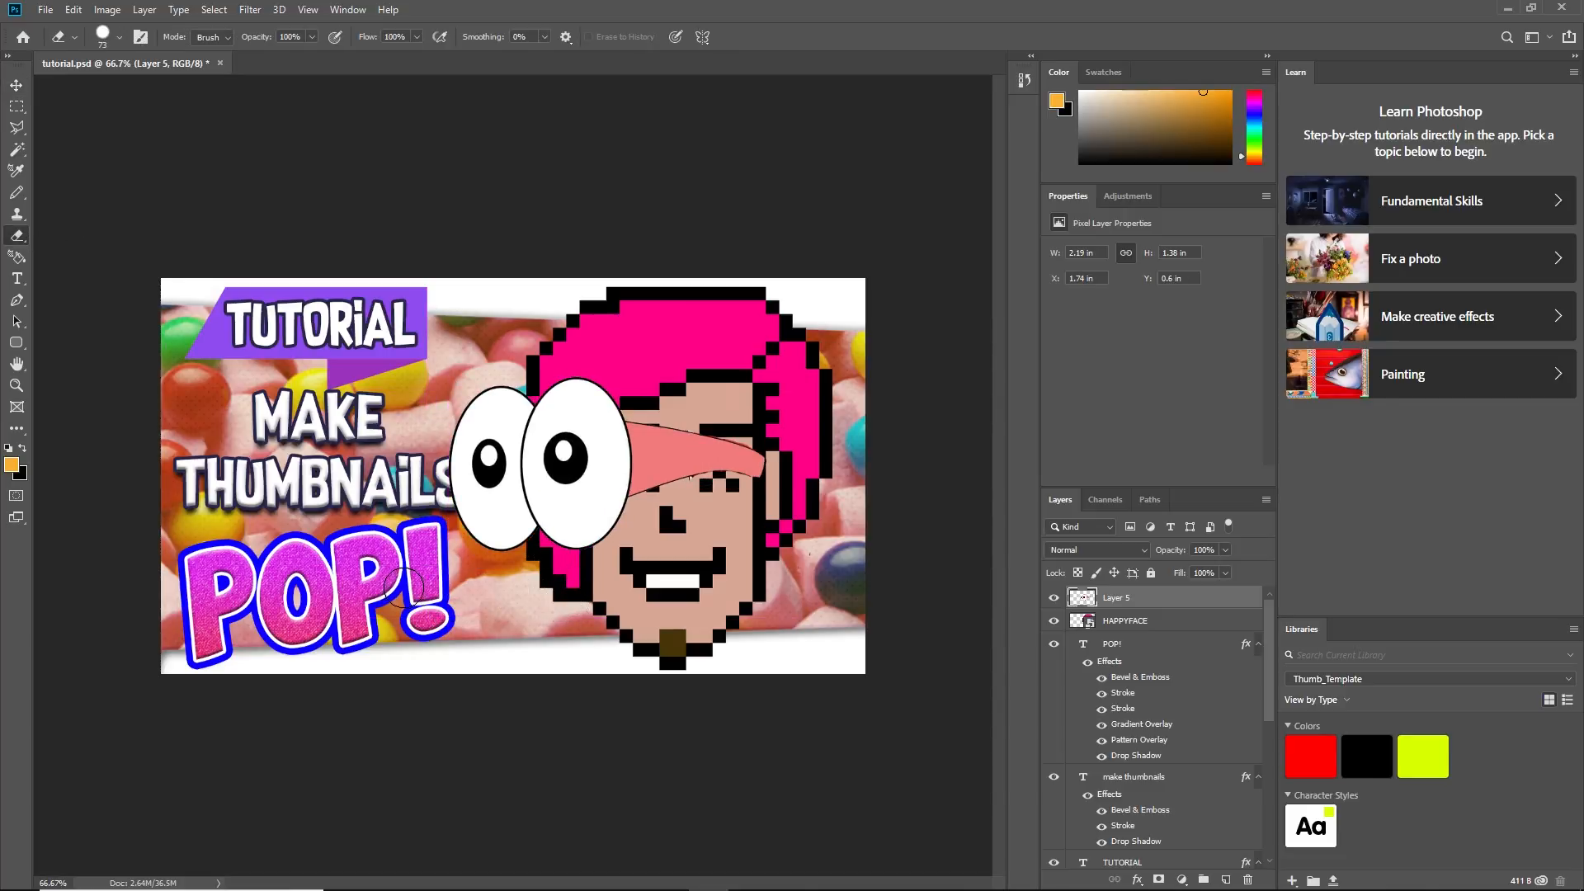
Position the popped eyes over the pixel face and rotate them about 9° clockwise
click(15, 85)
mouse_move(577, 473)
mouse_down()
mouse_move(557, 487)
mouse_move(604, 492)
mouse_move(718, 458)
mouse_up()
key(ctrl+t)
mouse_move(935, 378)
mouse_down()
mouse_move(827, 419)
mouse_move(937, 373)
mouse_up()
drag(694, 418, 606, 432)
drag(663, 337, 685, 338)
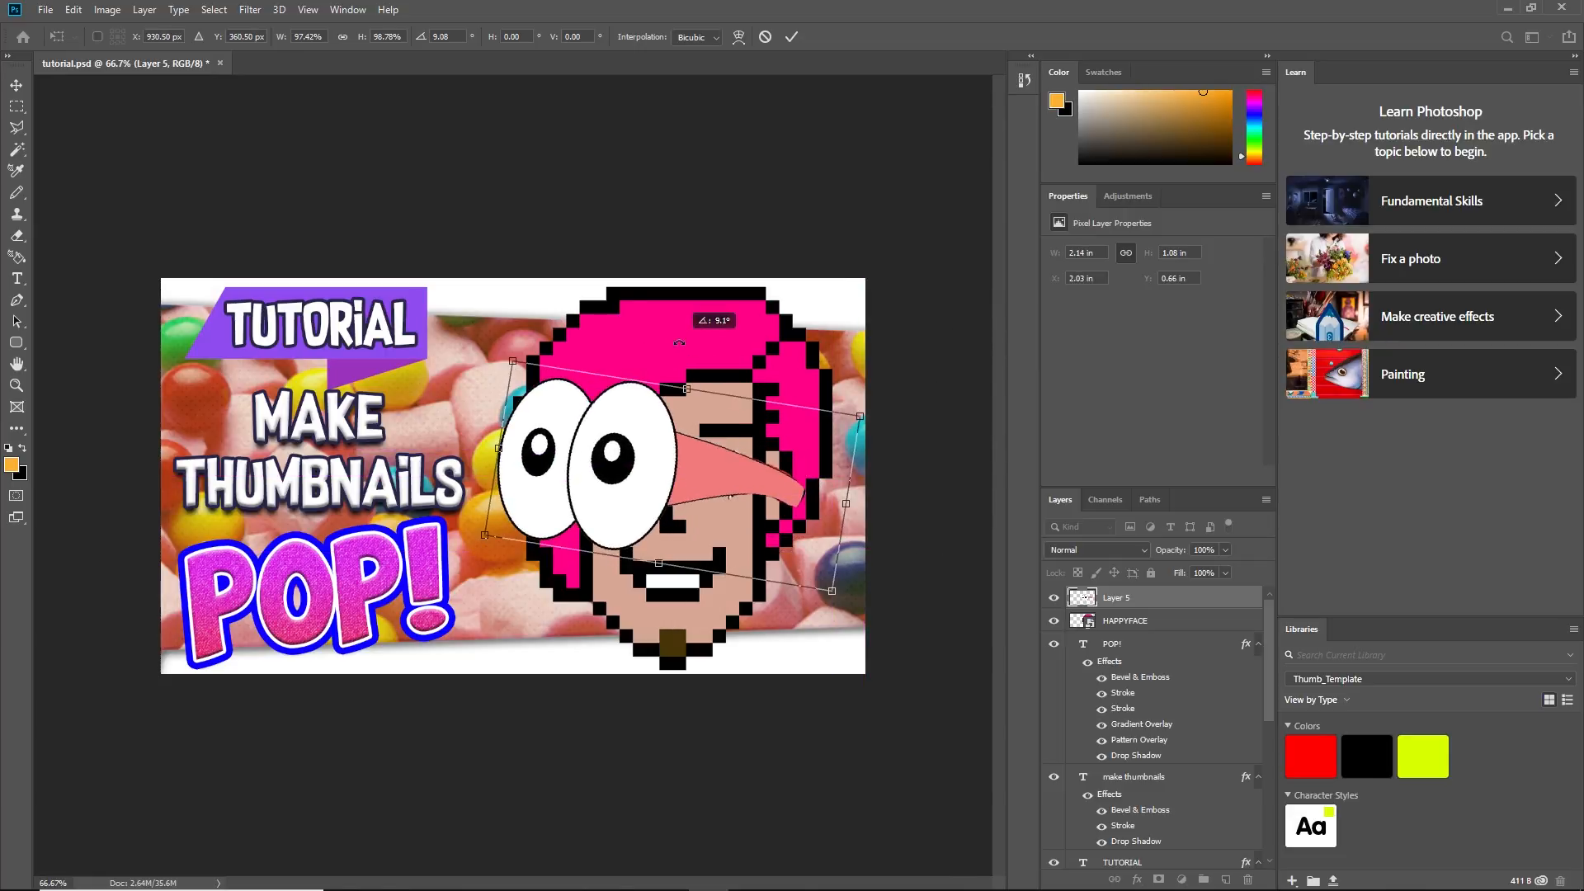
key(Return)
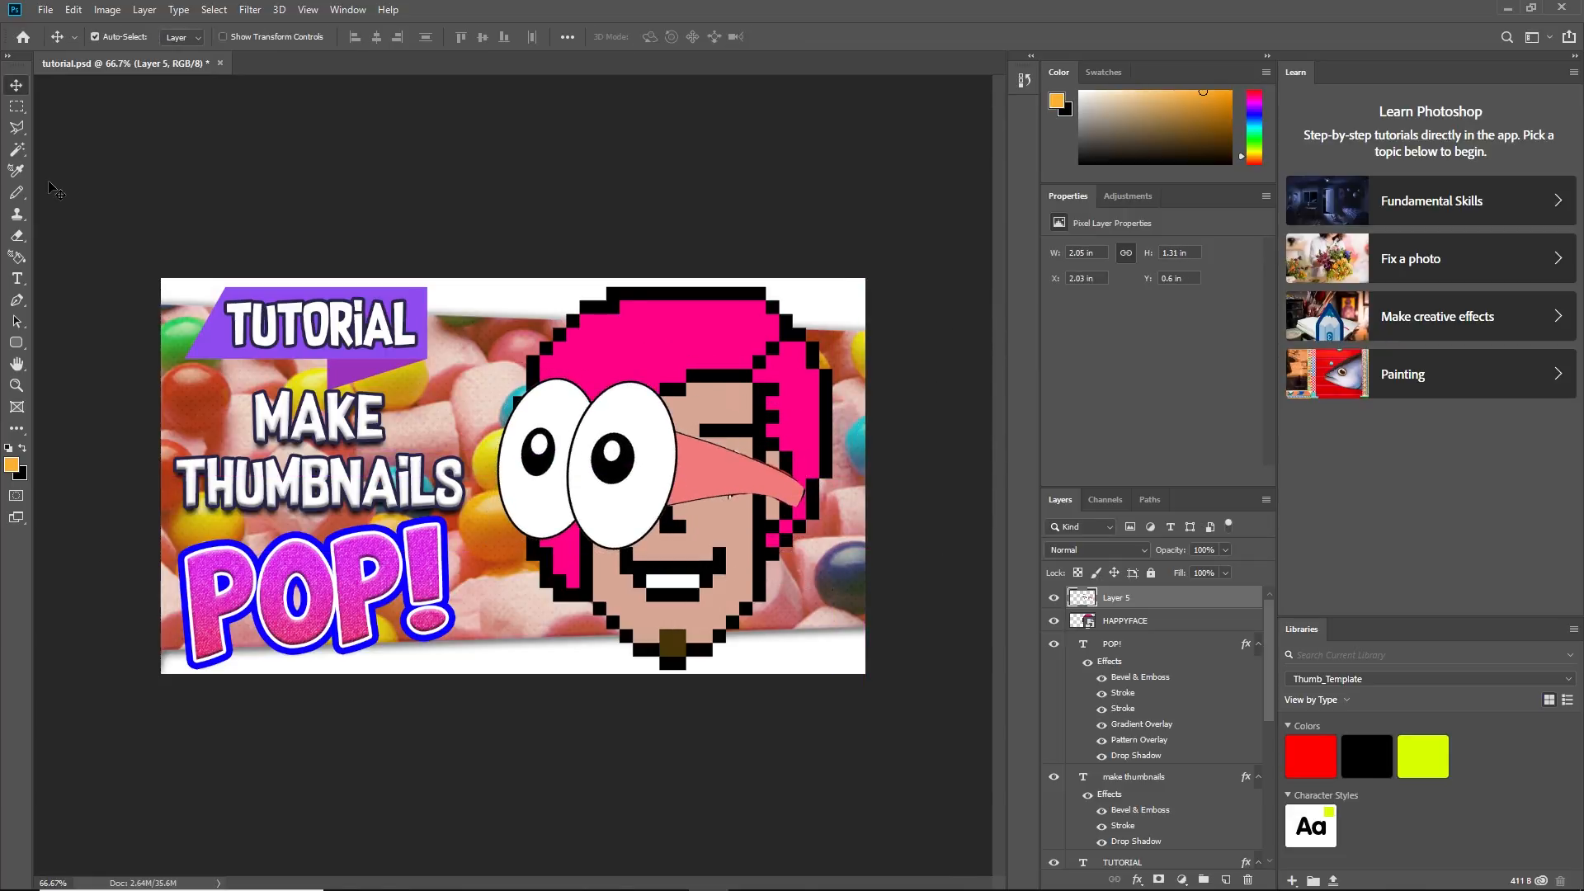
Trim the far end of the pink eye stalk with the Eraser so it ends within the face
click(17, 236)
mouse_move(765, 525)
mouse_down()
mouse_move(768, 454)
mouse_move(813, 477)
mouse_move(769, 513)
mouse_move(748, 487)
mouse_up()
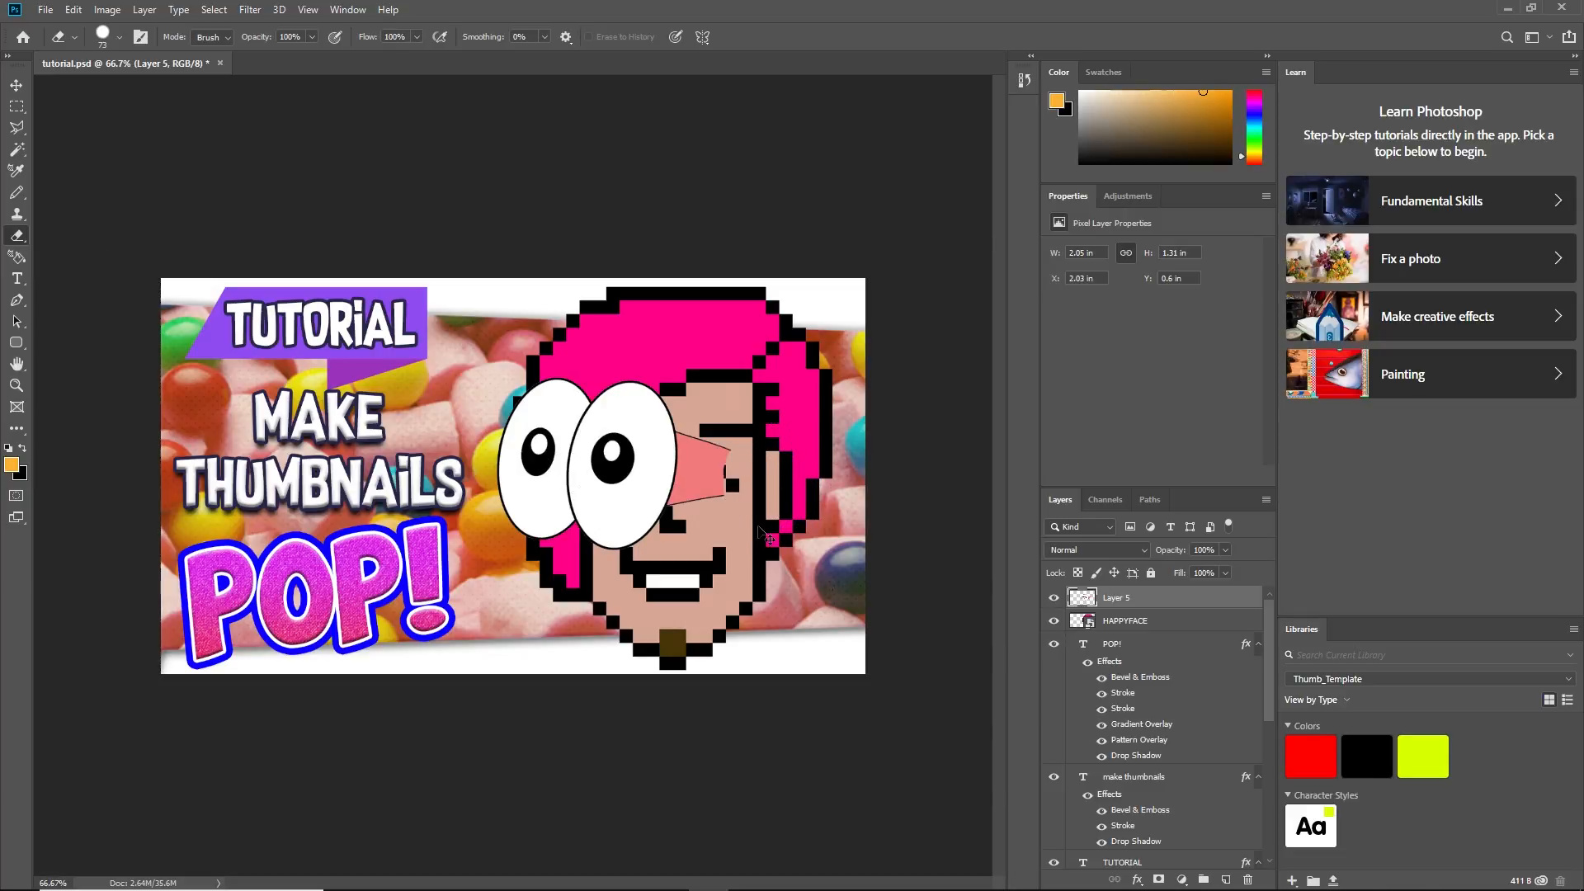
key(ctrl+z)
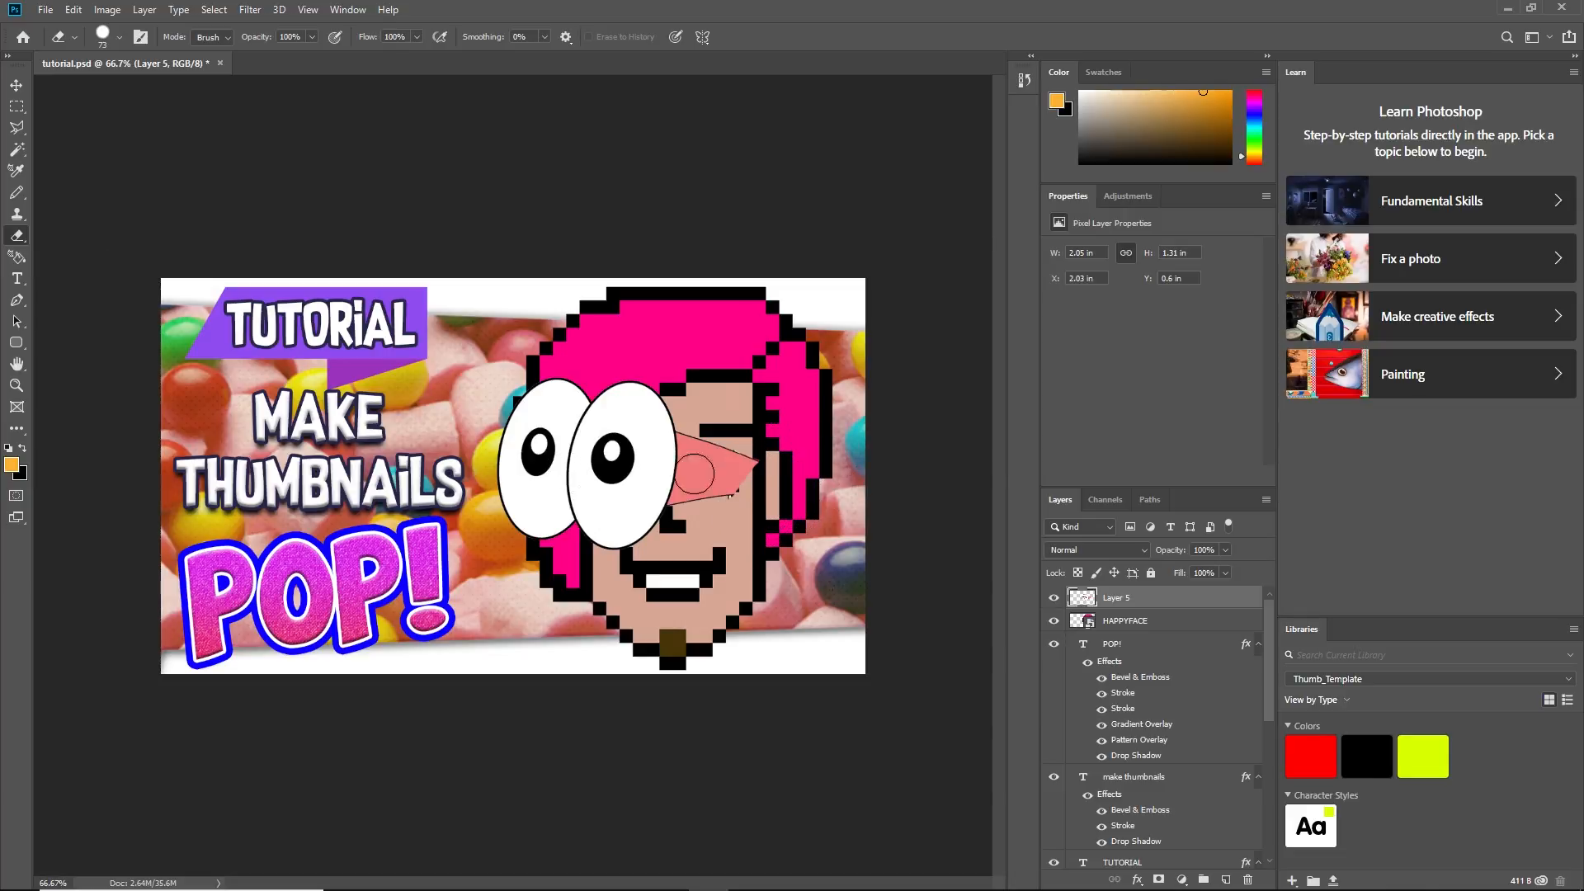
Nudge the popped eyes down, then shift both the pixel face and the eyes slightly right, away from the title text
click(17, 85)
drag(615, 452, 603, 468)
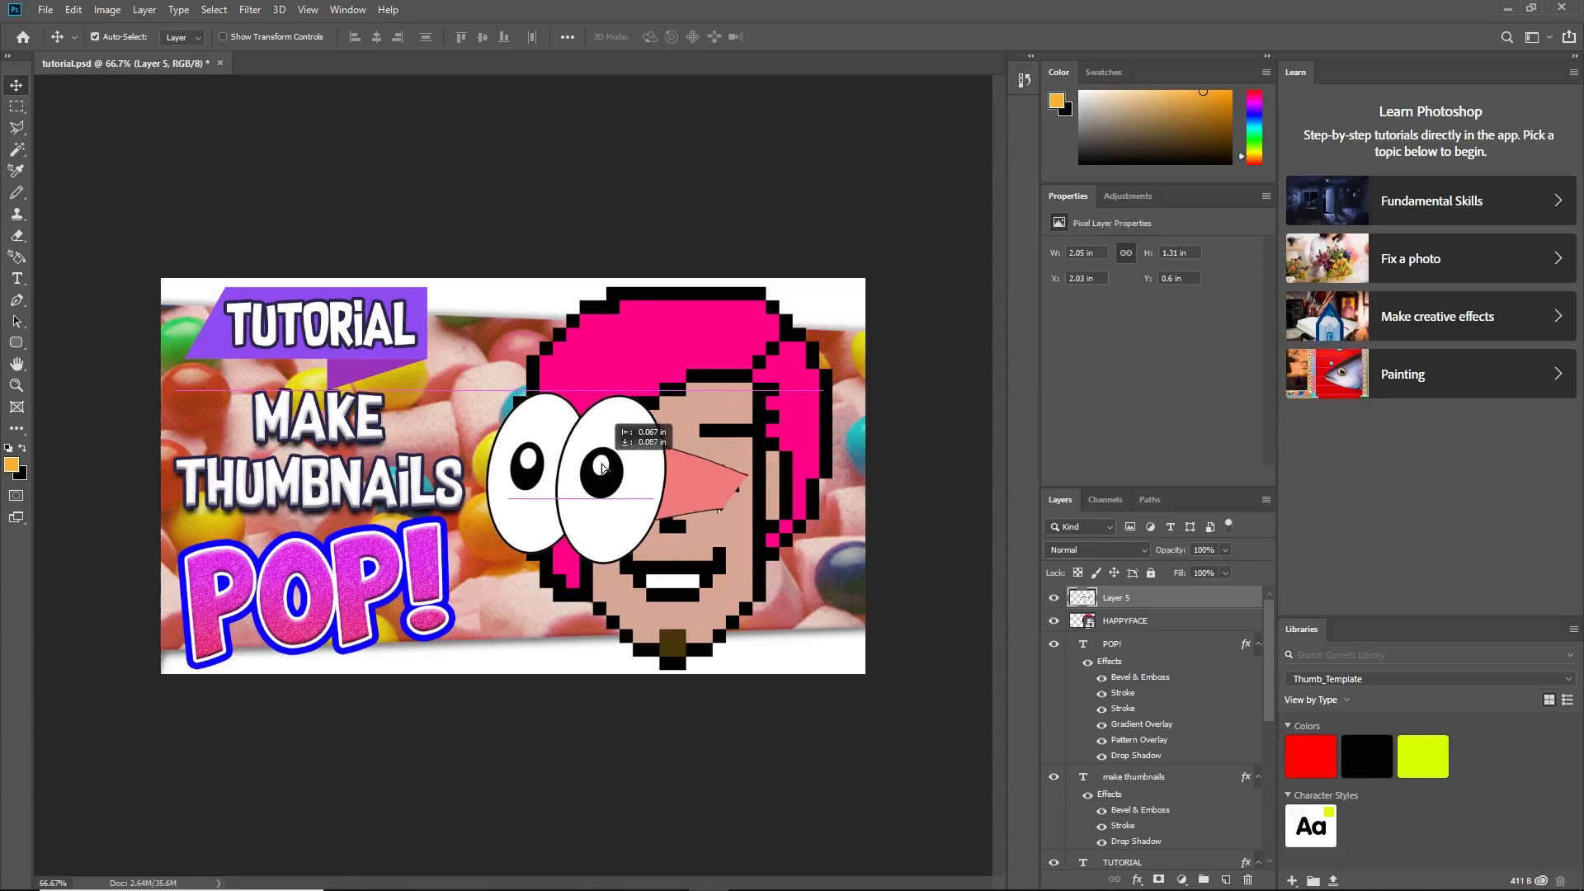
click(813, 664)
drag(685, 397, 710, 387)
click(634, 467)
mouse_move(633, 467)
mouse_down()
mouse_move(652, 452)
mouse_move(635, 468)
mouse_up()
click(876, 612)
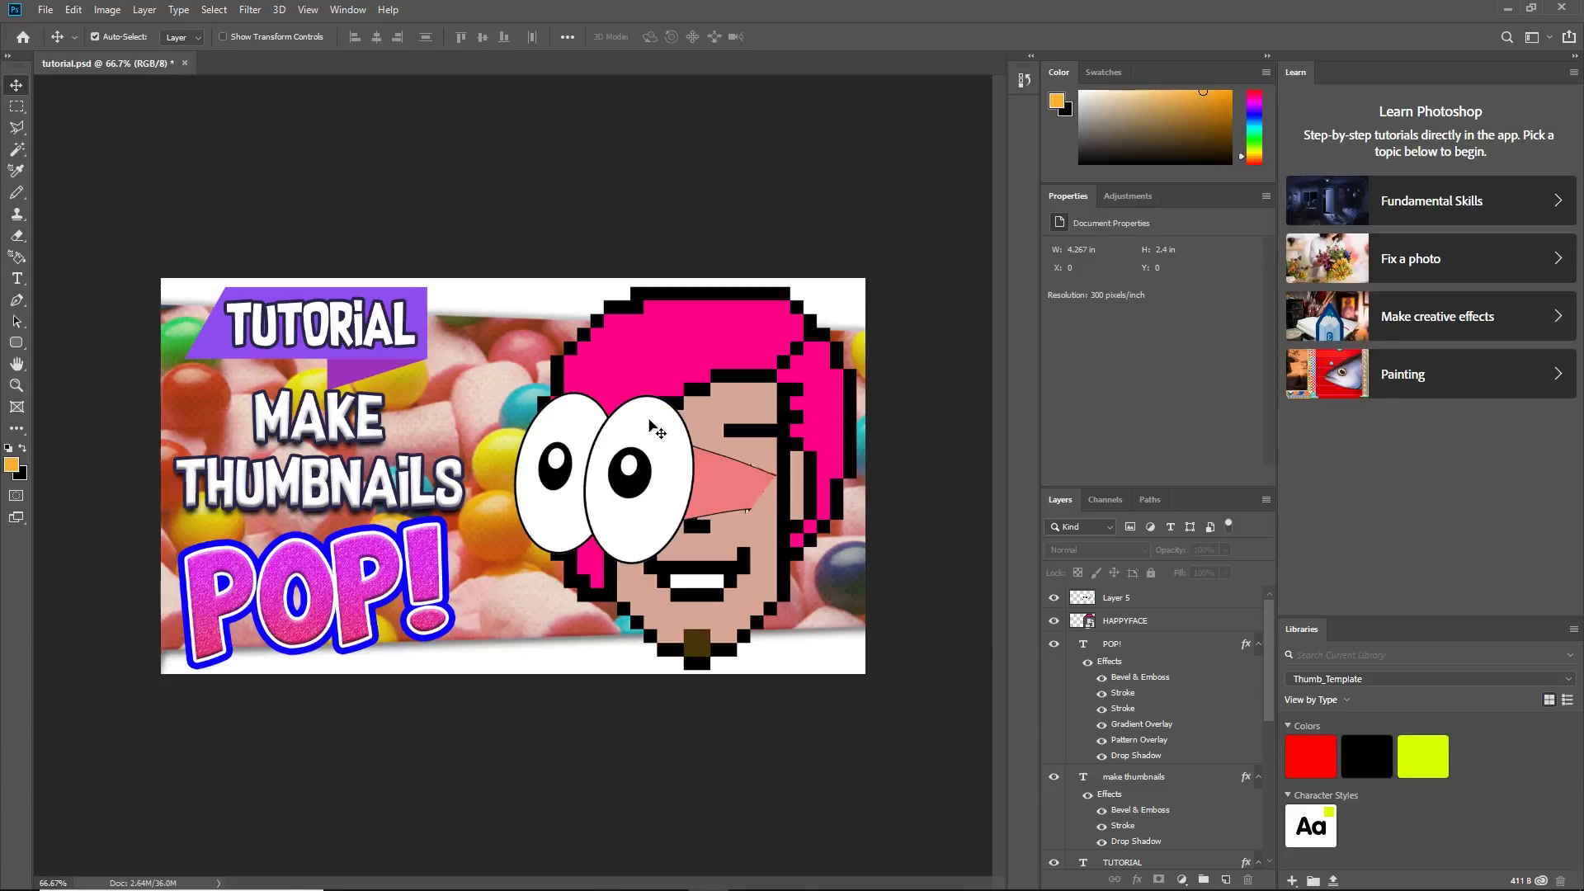
Switch to Chrome and search Google Images for "red arrow"
mouse_move(637, 883)
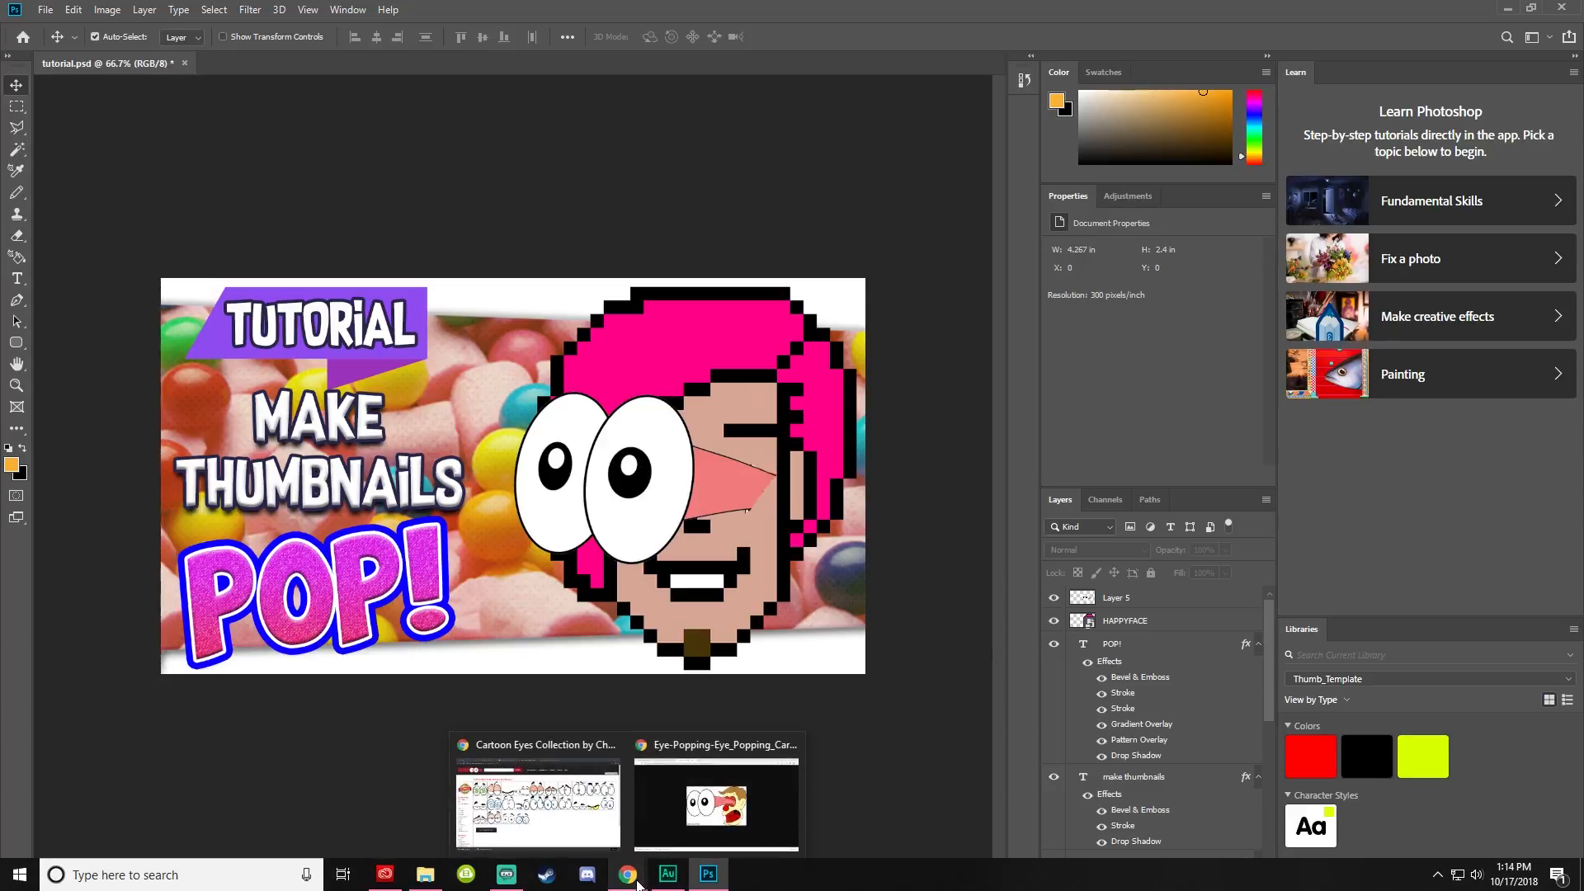
click(537, 796)
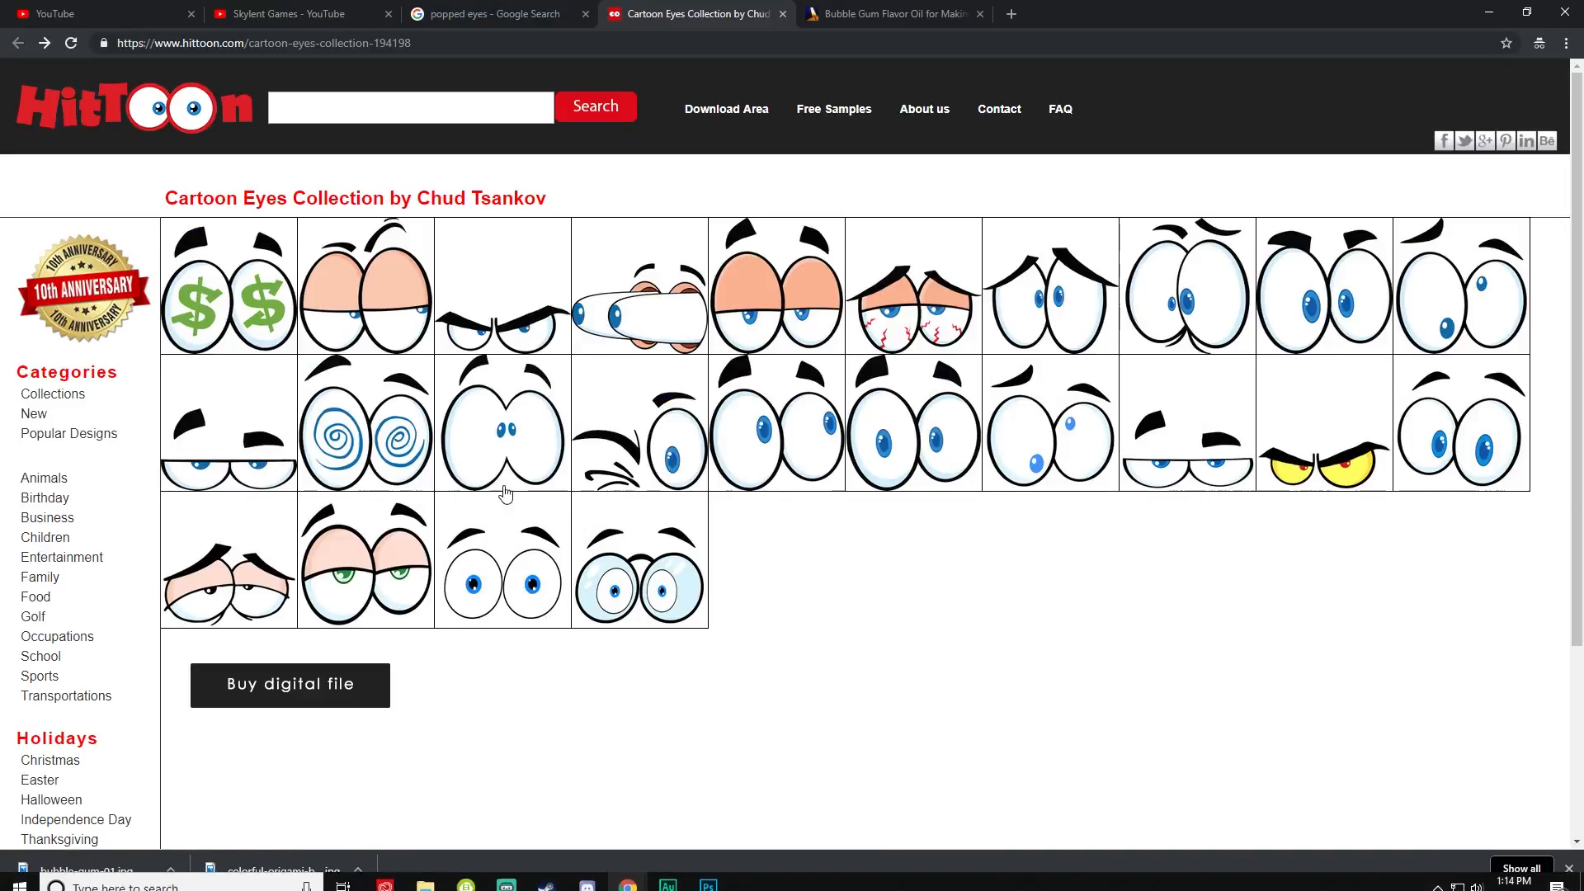
click(585, 14)
click(564, 45)
text(red arrow)
key(Return)
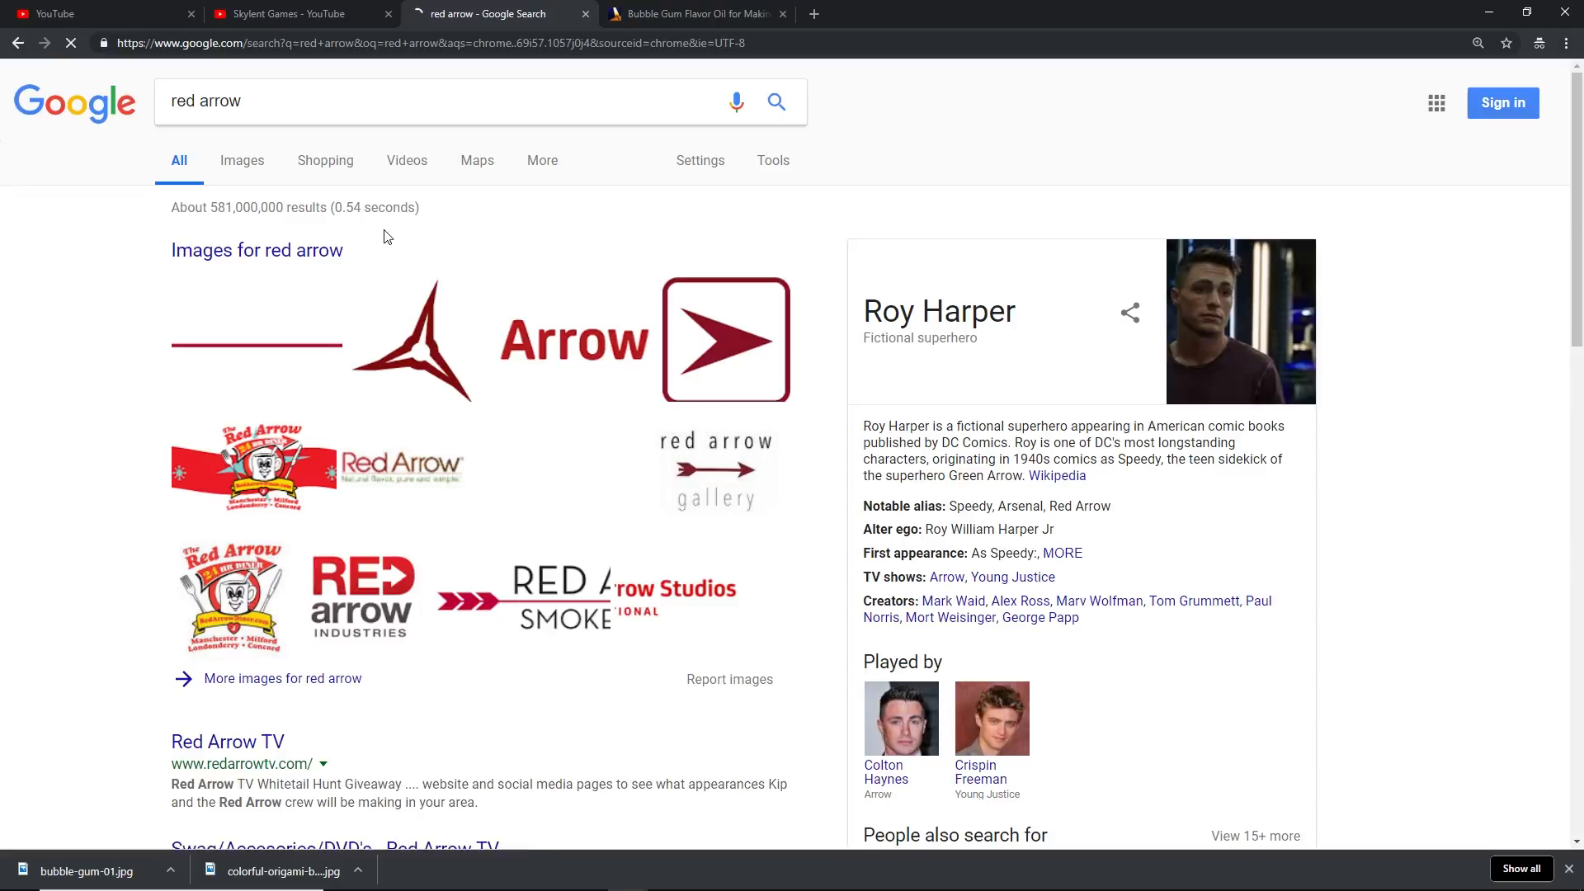
click(242, 162)
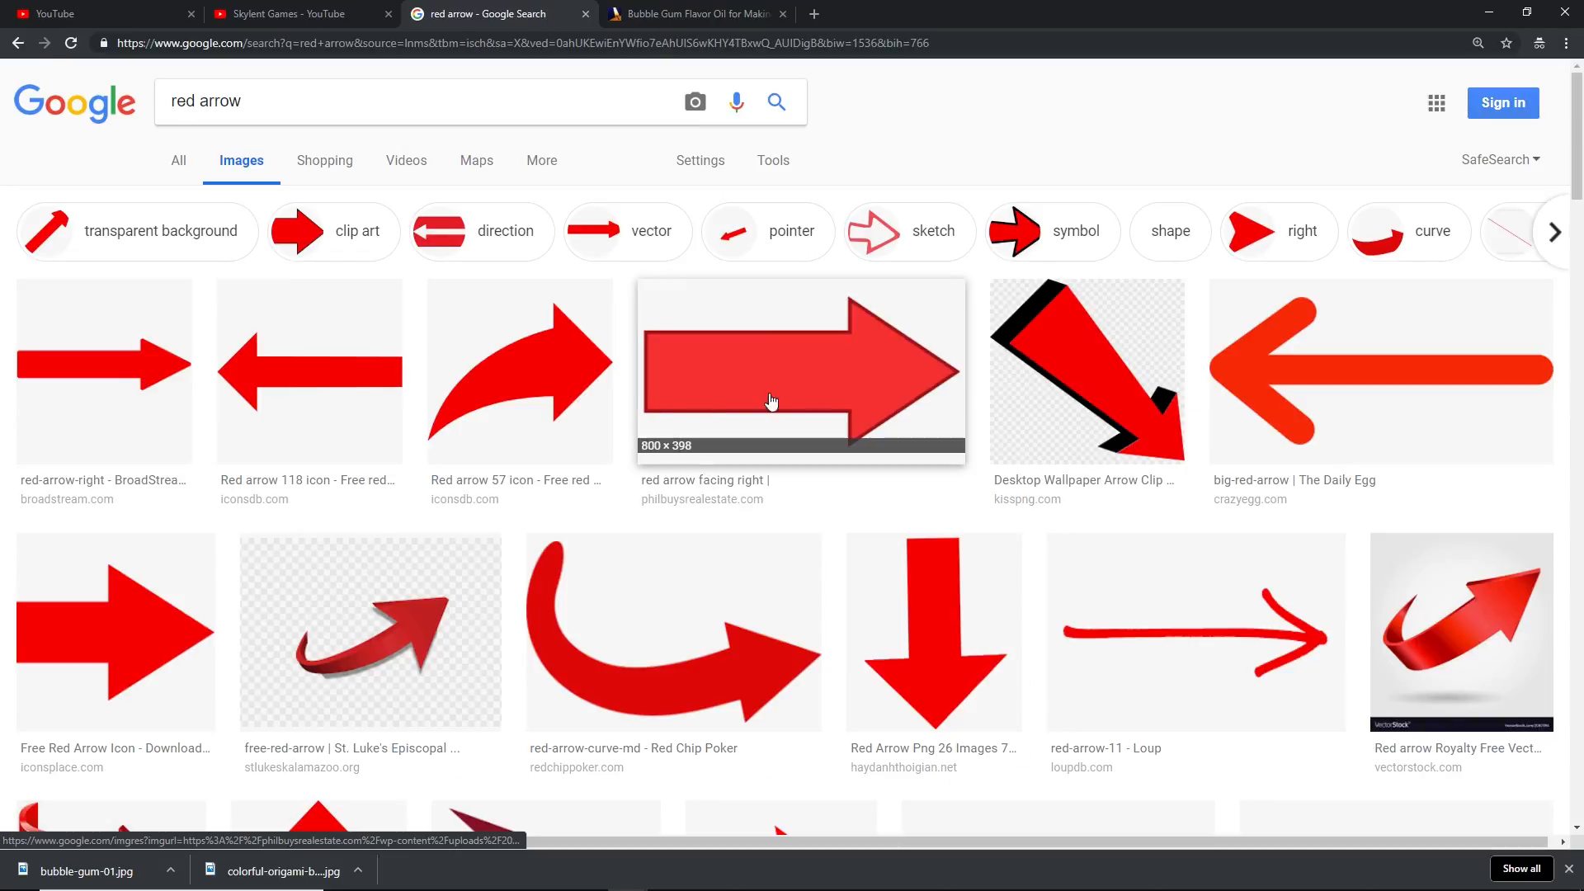
Browse the red arrow images and preview the diagonal black-edged arrow and a related version of it
scroll(1089, 385, down, 3)
scroll(1044, 510, up, 3)
click(1060, 358)
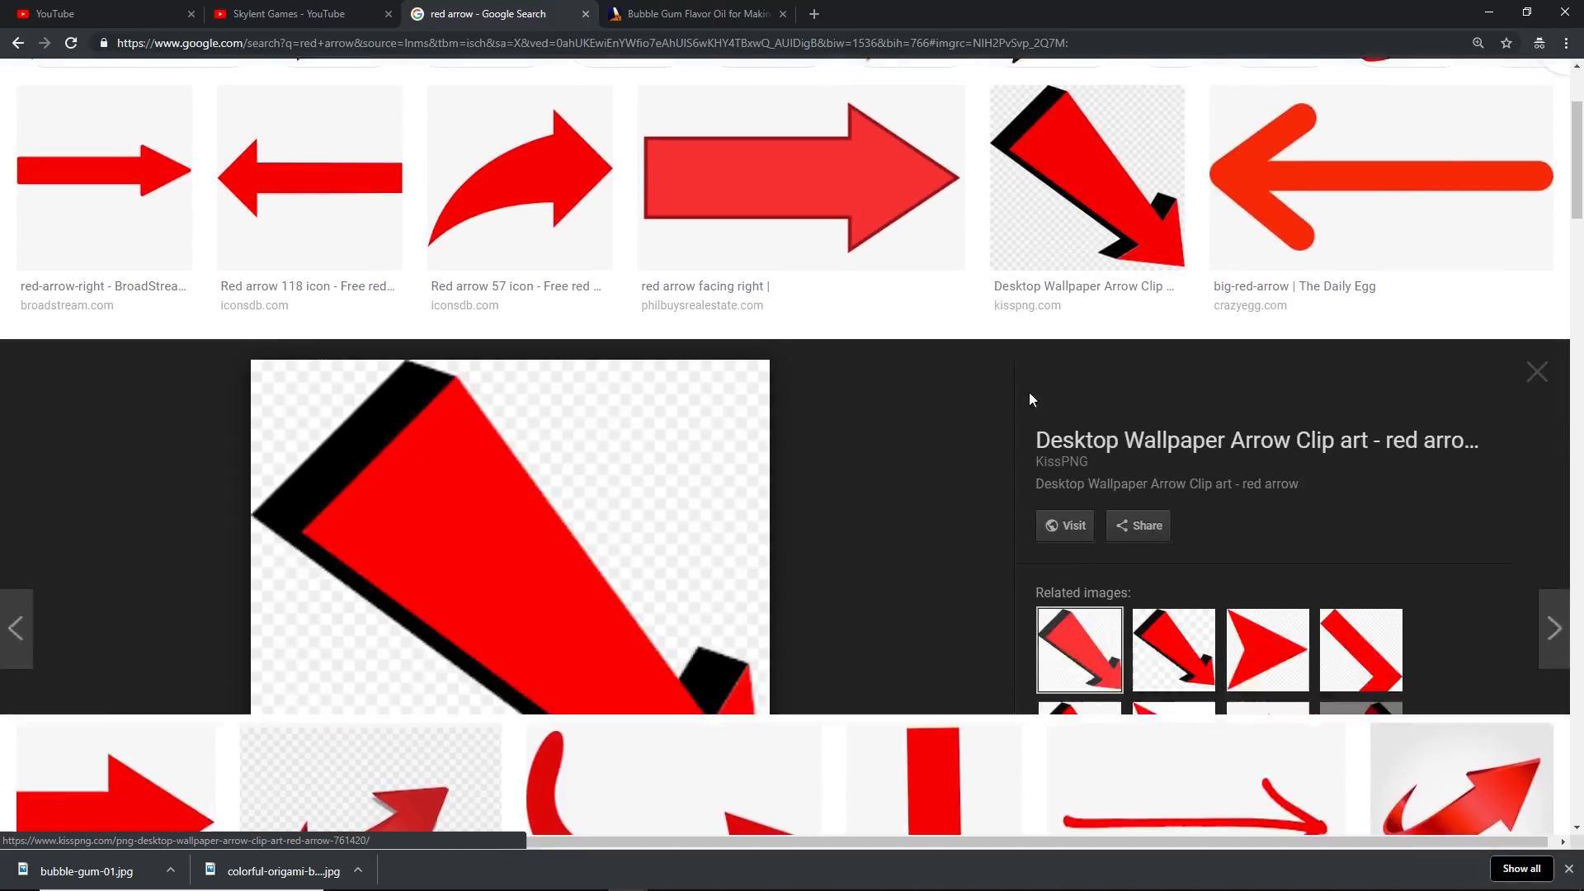
click(1173, 532)
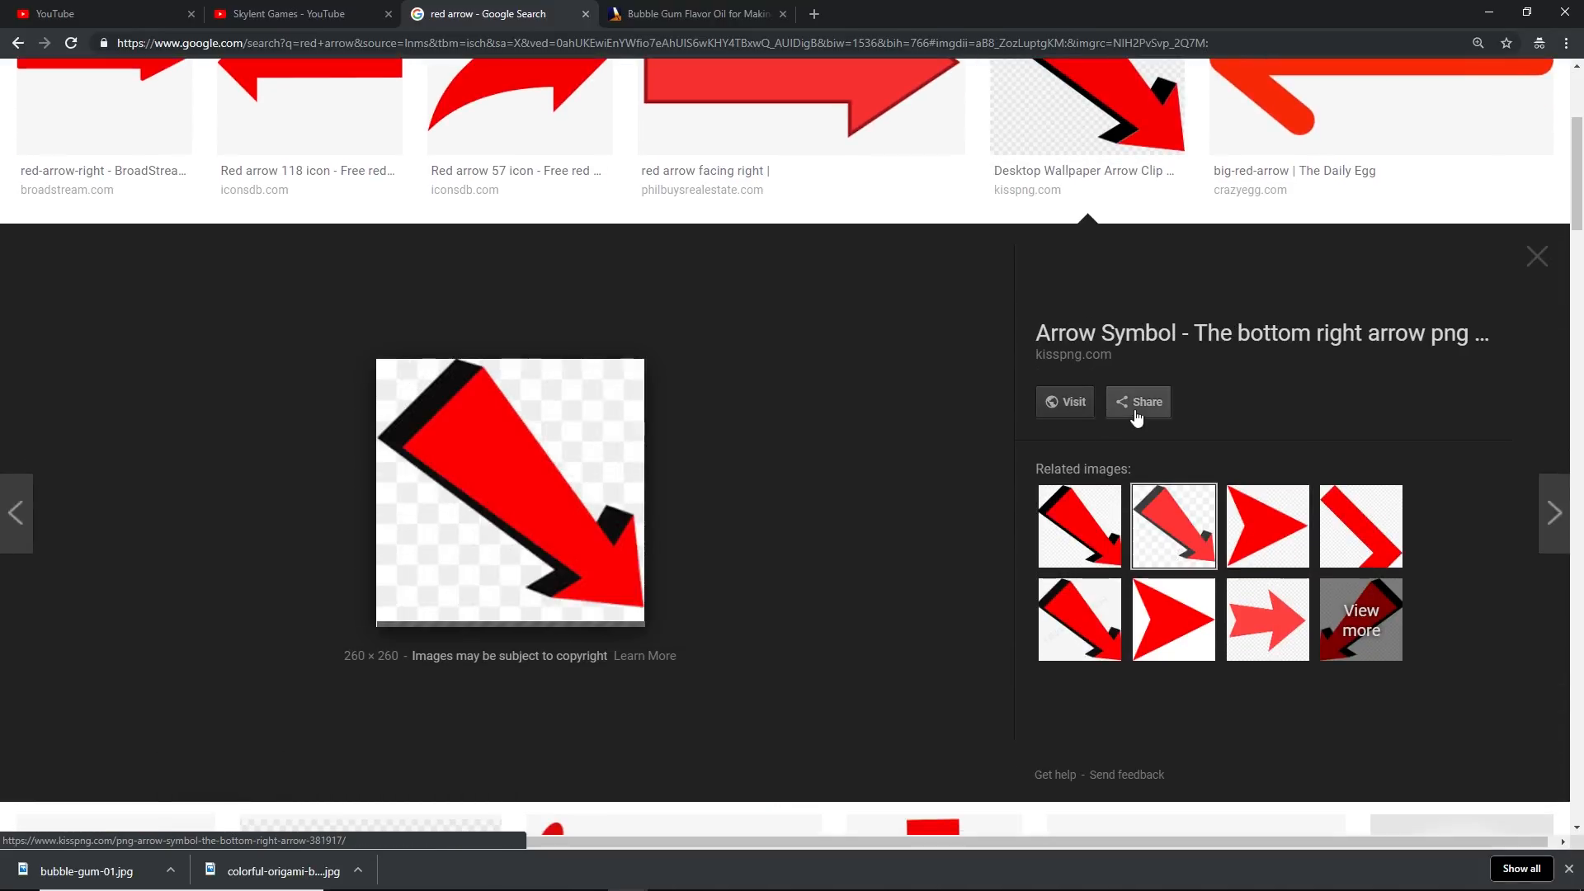
click(1537, 255)
Open the curved Red arrow 57 icon on iconsdb.com and save it to the Desktop as arrow-57-xxl.png
click(532, 150)
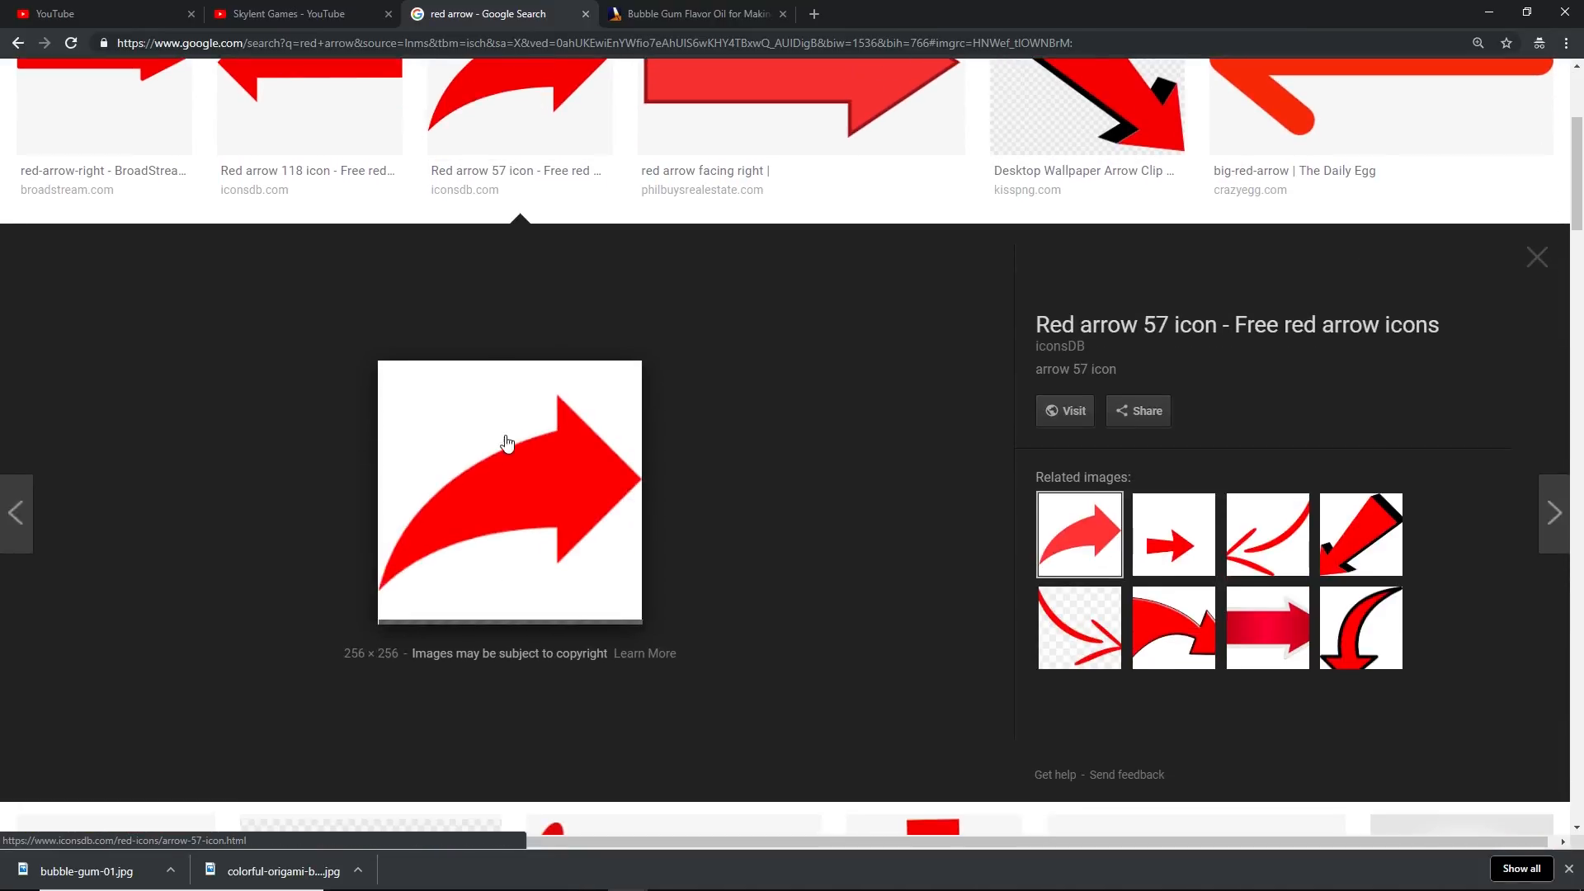
click(645, 440)
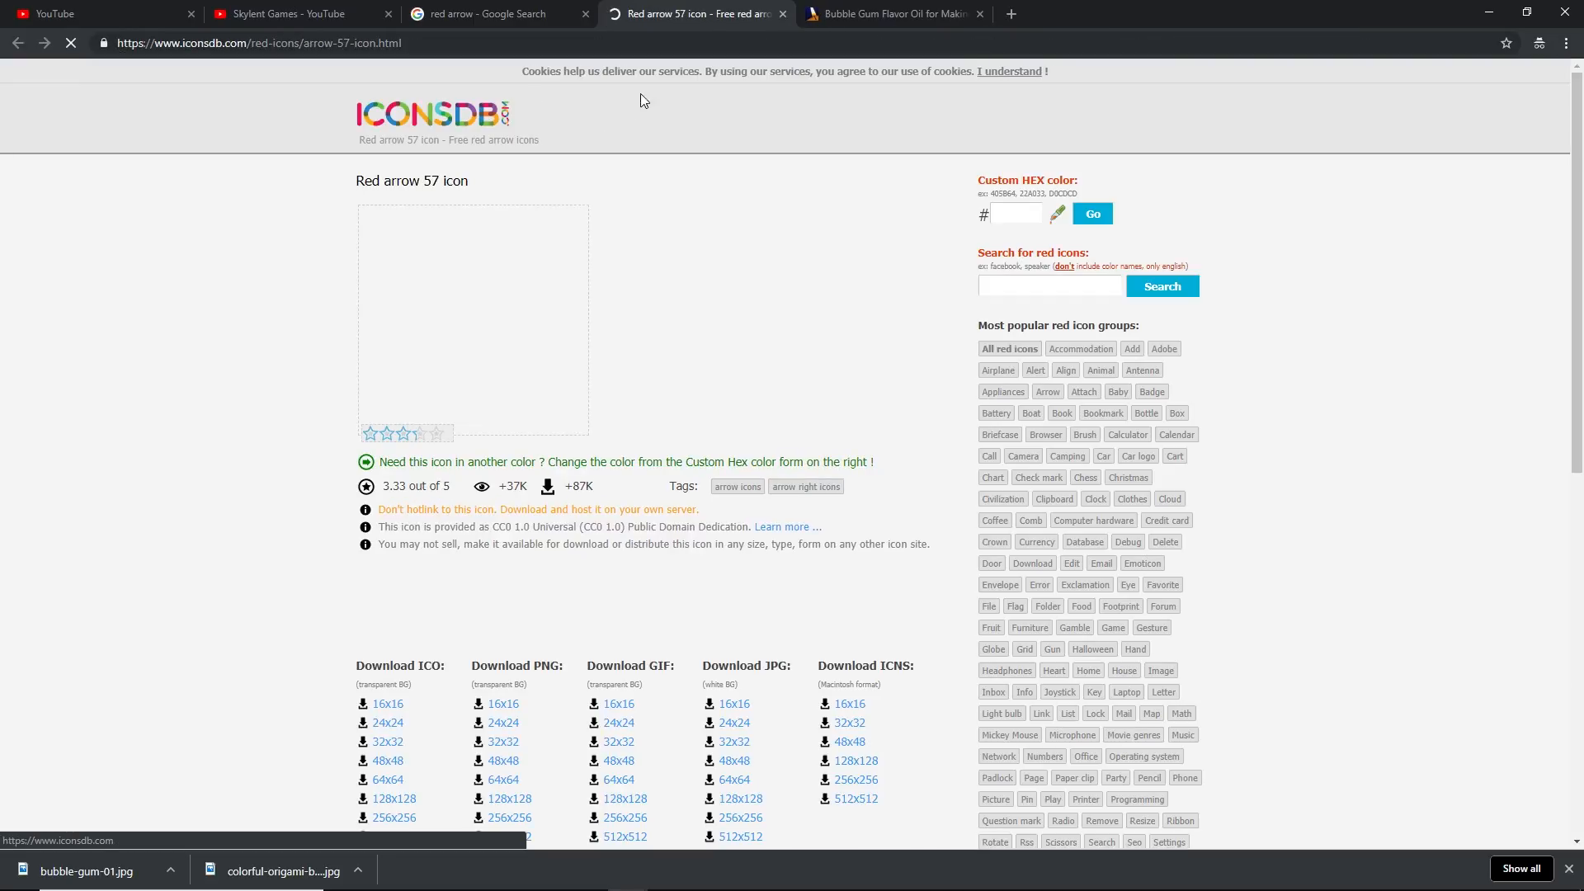
right_click(477, 289)
click(528, 323)
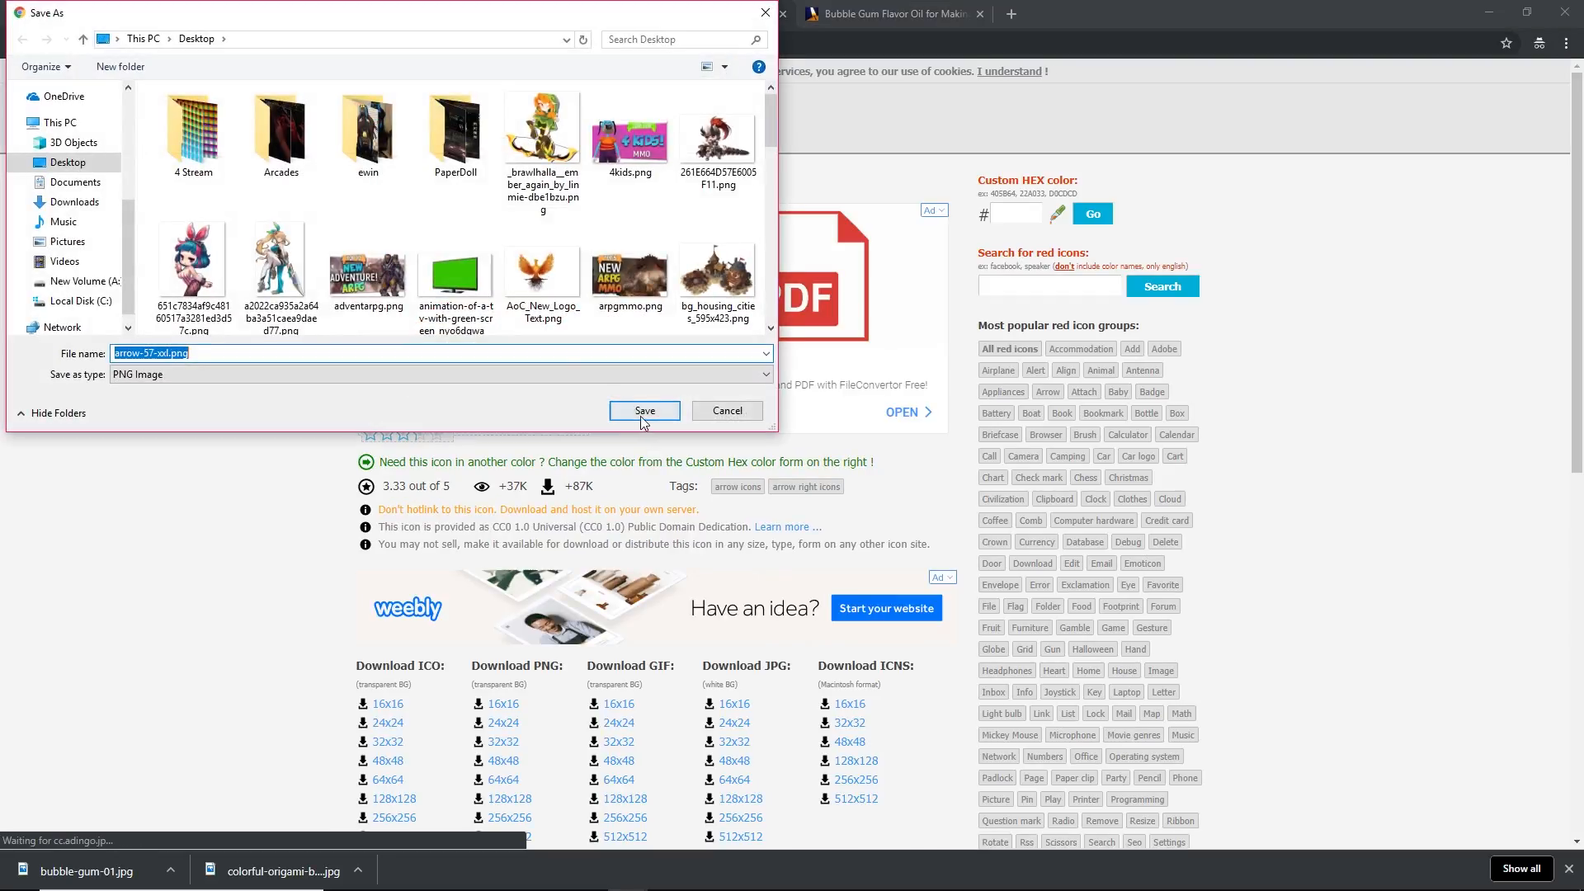
click(640, 413)
Place arrow-57-xxl.png in the Photoshop document, scaled down and rotated about 62° so it points from the upper edge at the popped eyes
drag(106, 870, 627, 606)
drag(658, 235, 648, 294)
drag(784, 561, 506, 359)
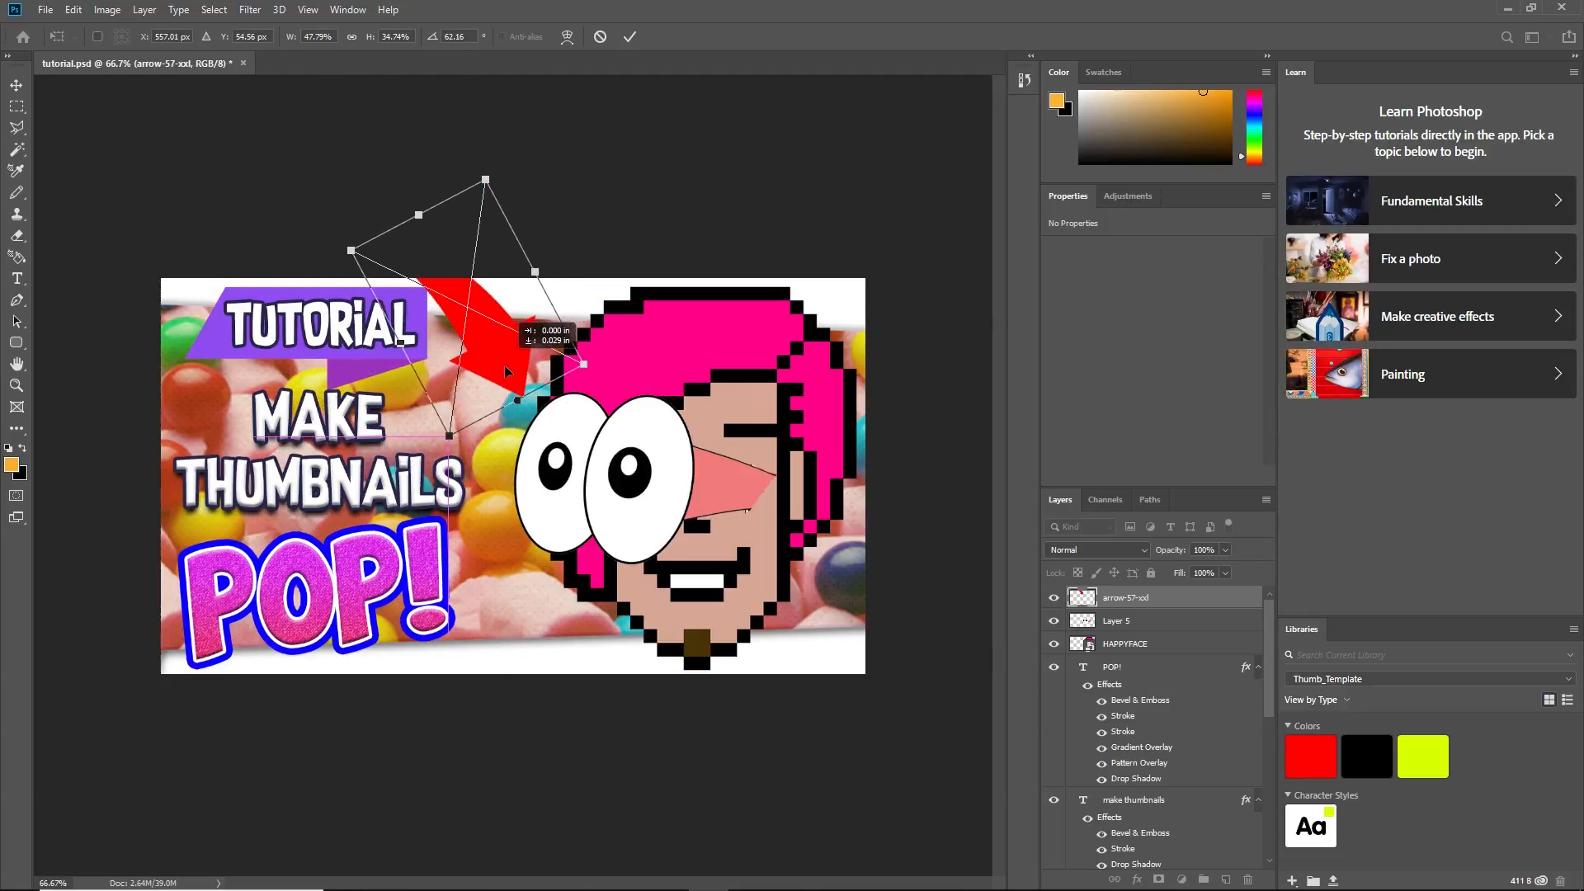
key(Return)
Add Bevel & Emboss and Drop Shadow effects to the red arrow and move it slightly right toward the eyes
right_click(1149, 707)
click(1171, 720)
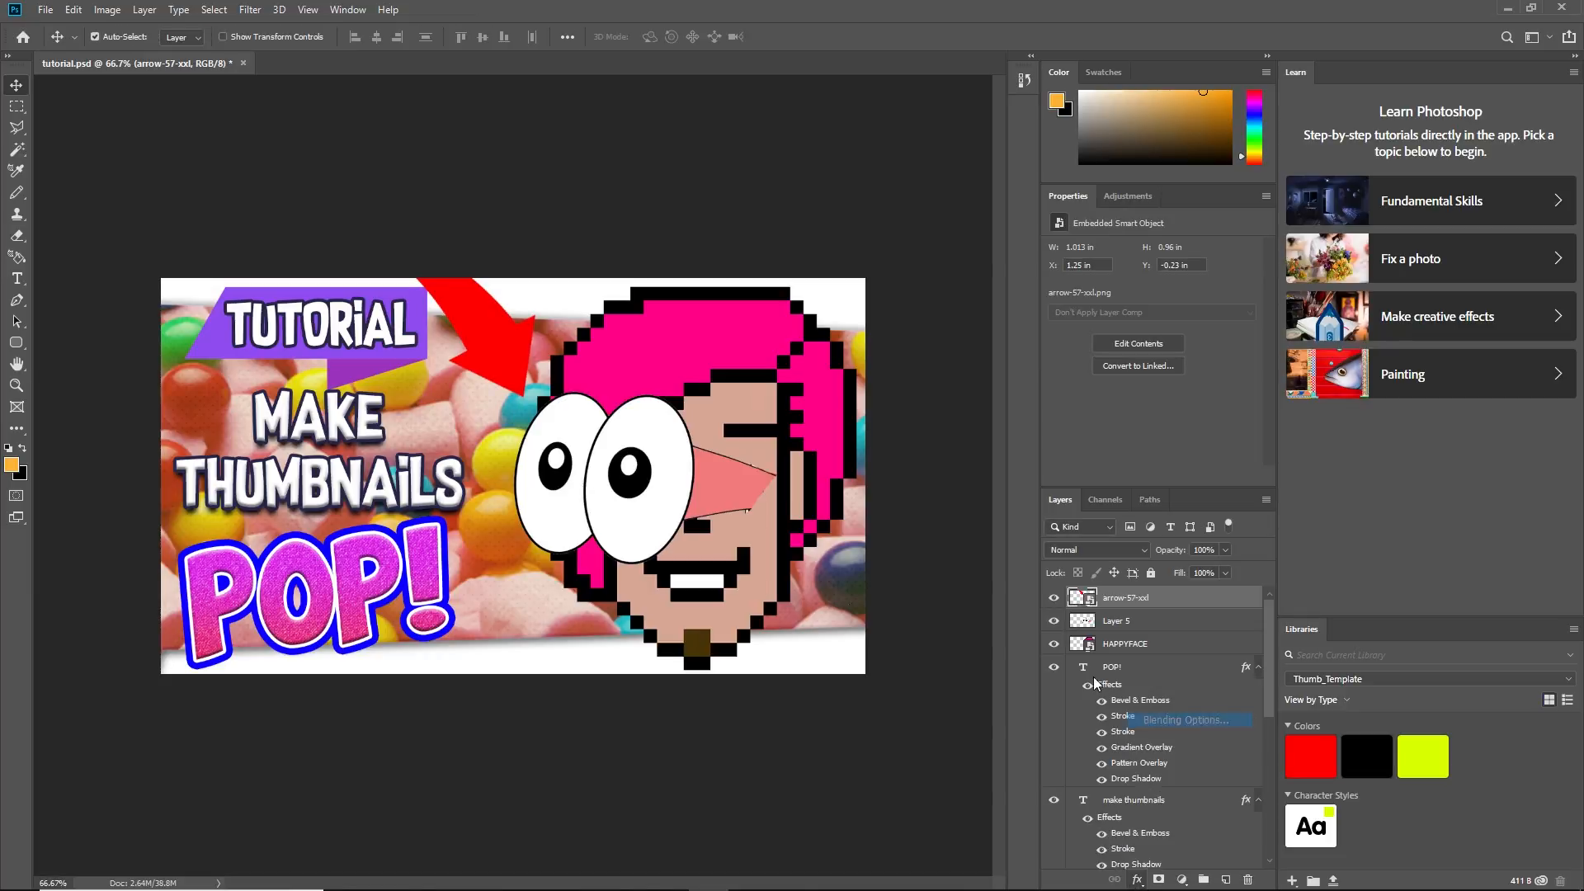
click(847, 403)
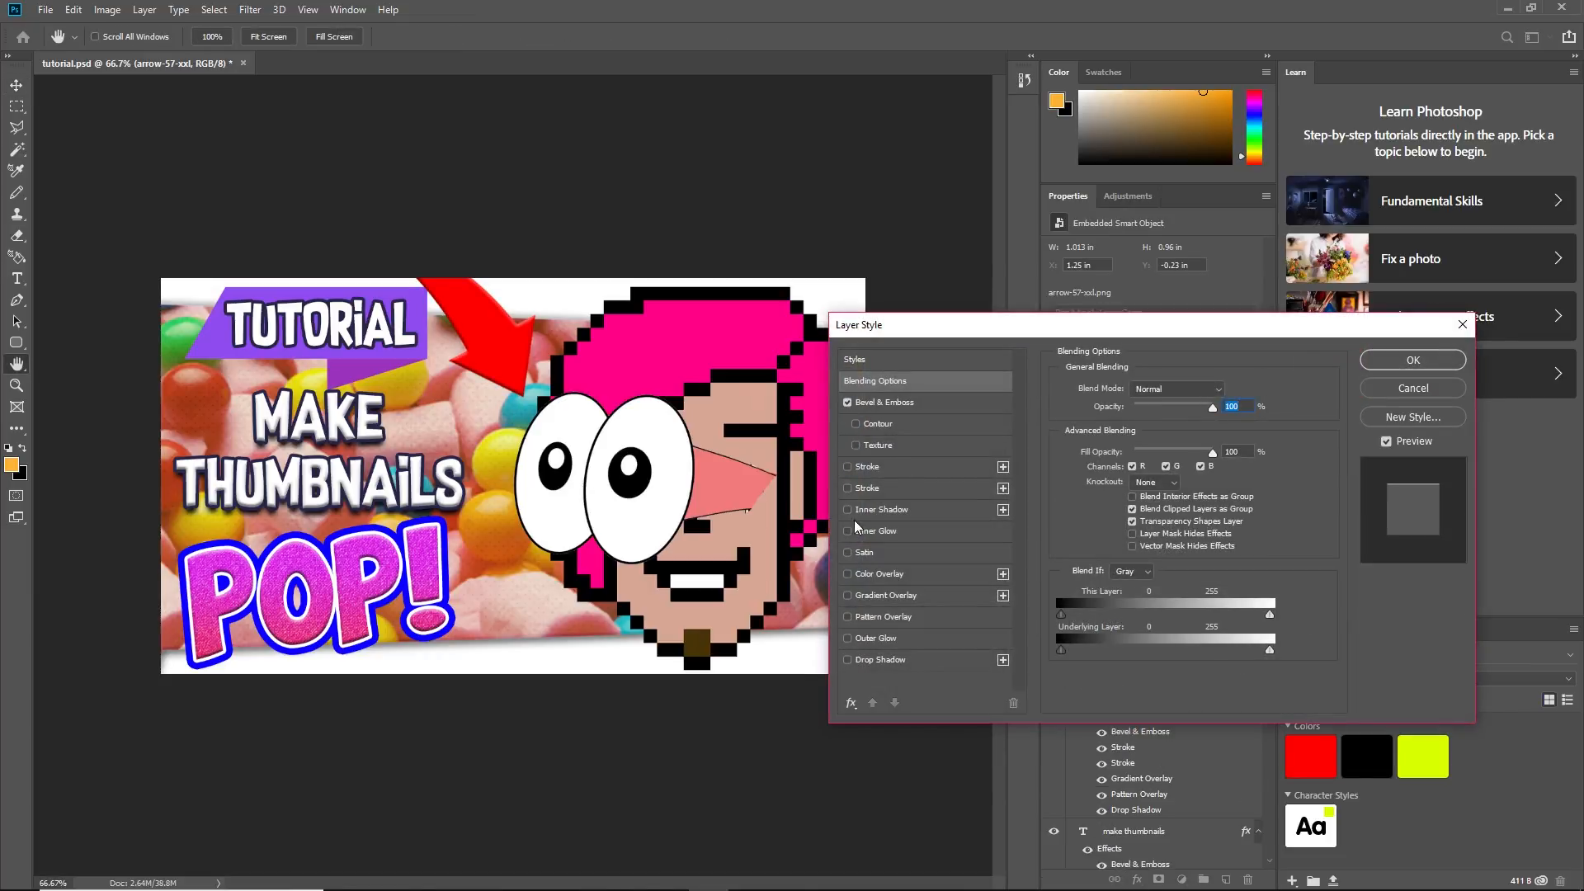
click(847, 660)
click(1413, 360)
drag(524, 340, 542, 340)
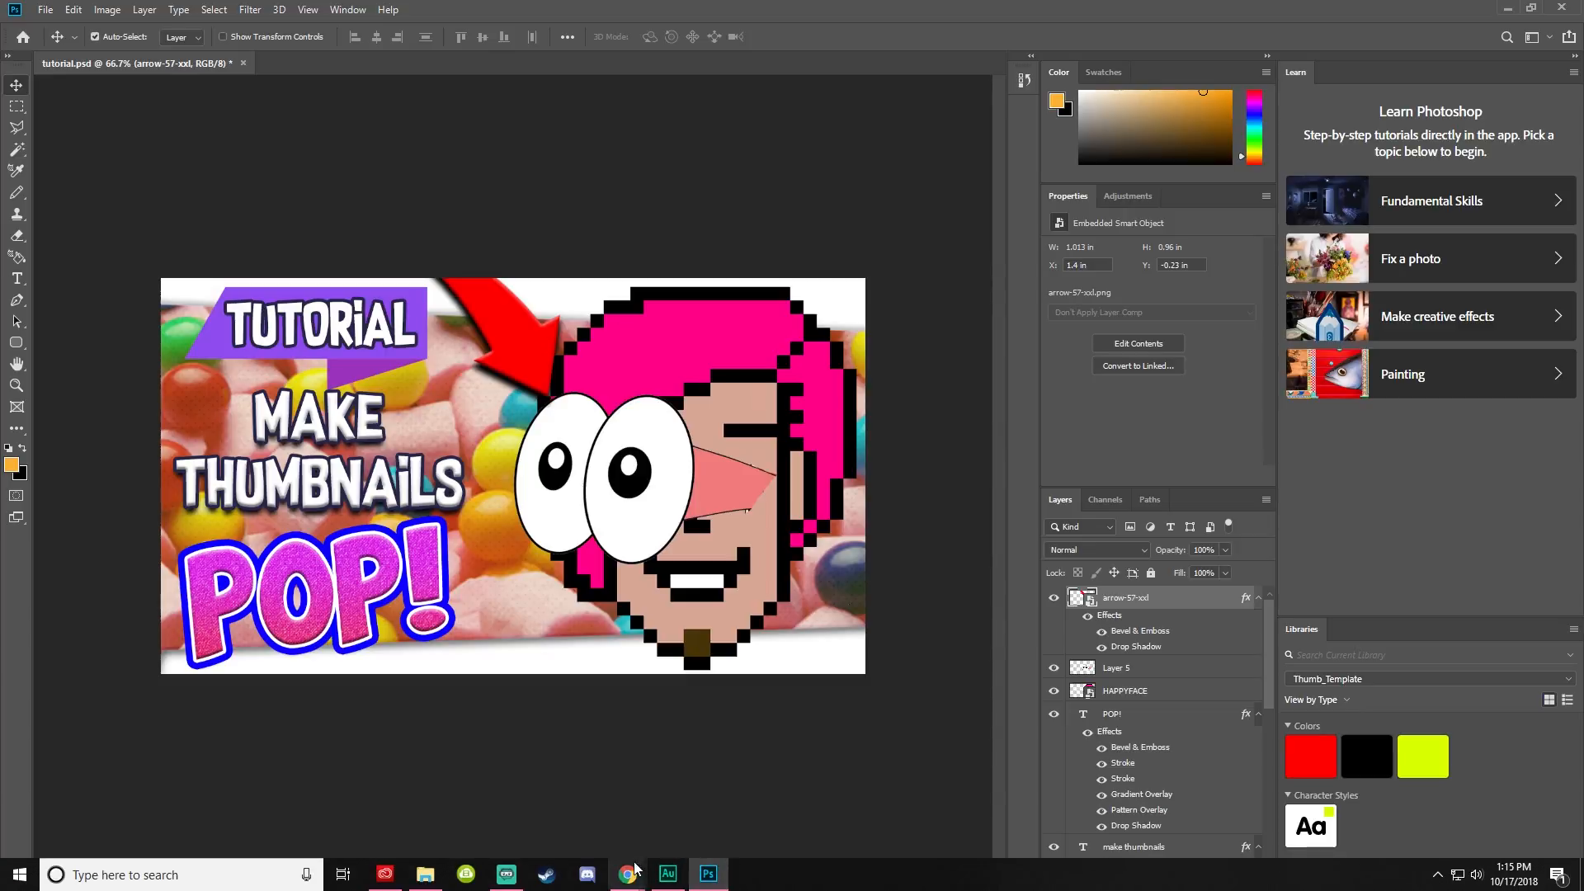
Switch to Chrome and search Google Images for "red circle"
mouse_move(628, 874)
click(570, 796)
click(436, 45)
text(red circle)
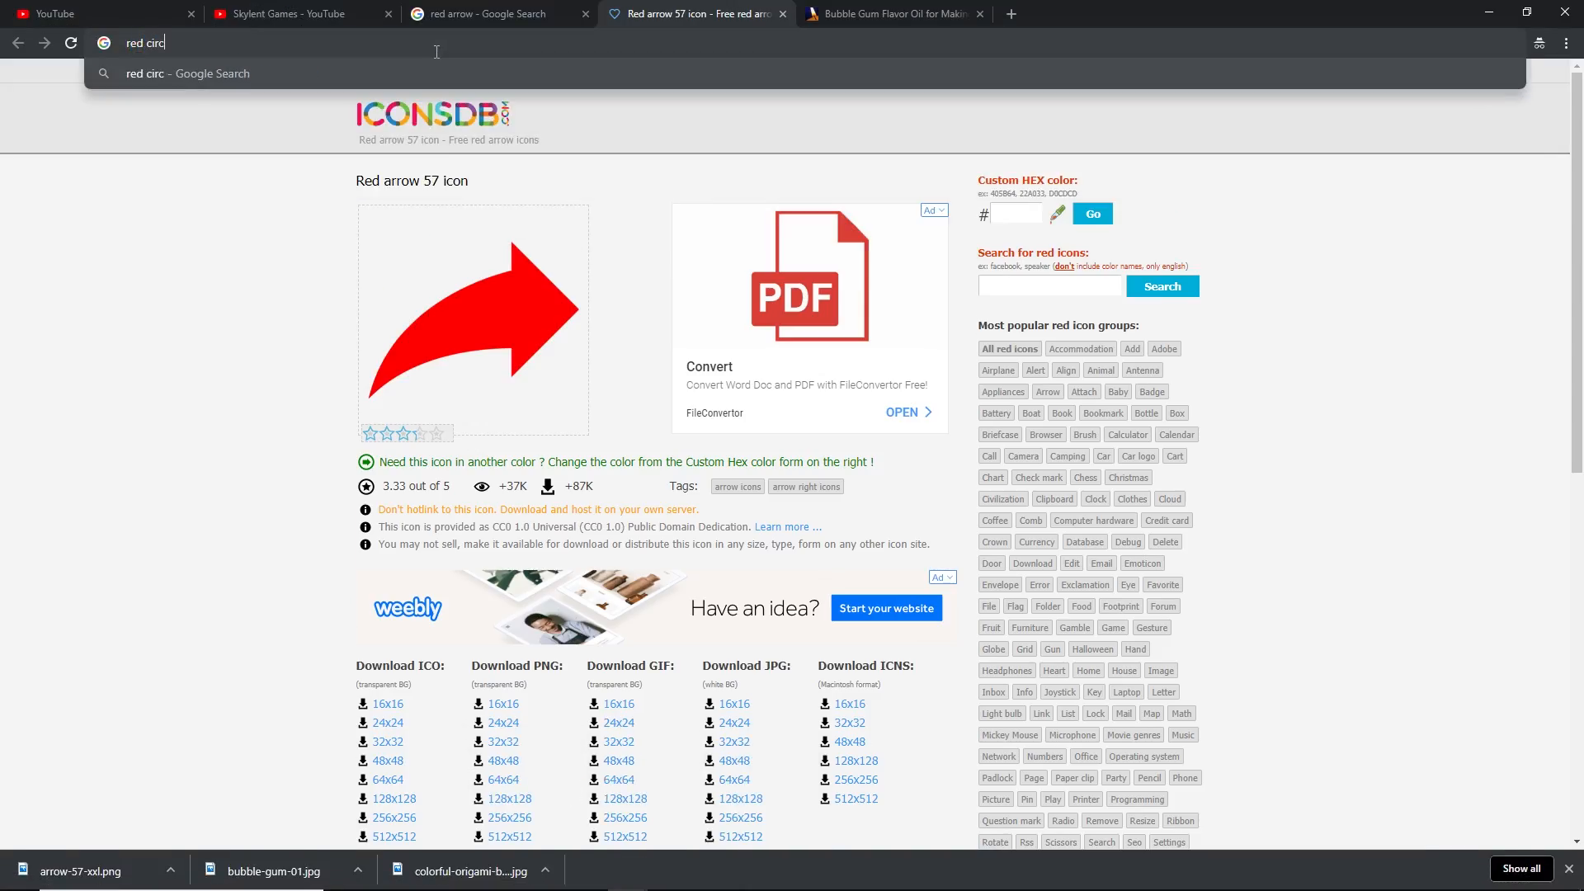
key(Return)
click(240, 162)
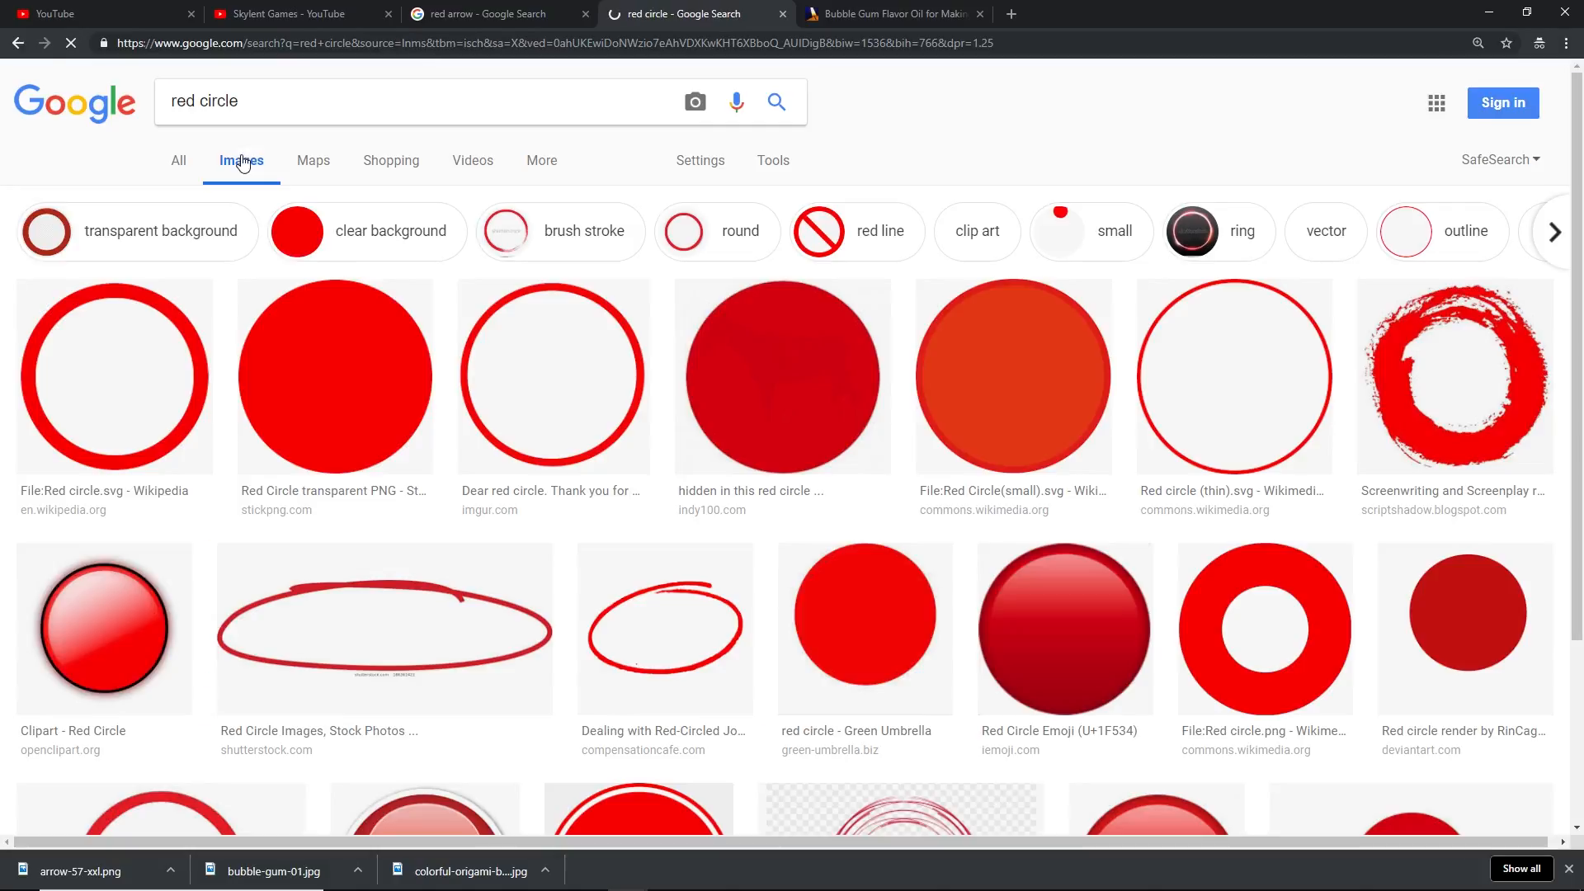
Browse the red circle images and preview the hand-drawn ellipses from Shutterstock and Compensation Cafe
scroll(528, 429, down, 2)
scroll(536, 437, down, 2)
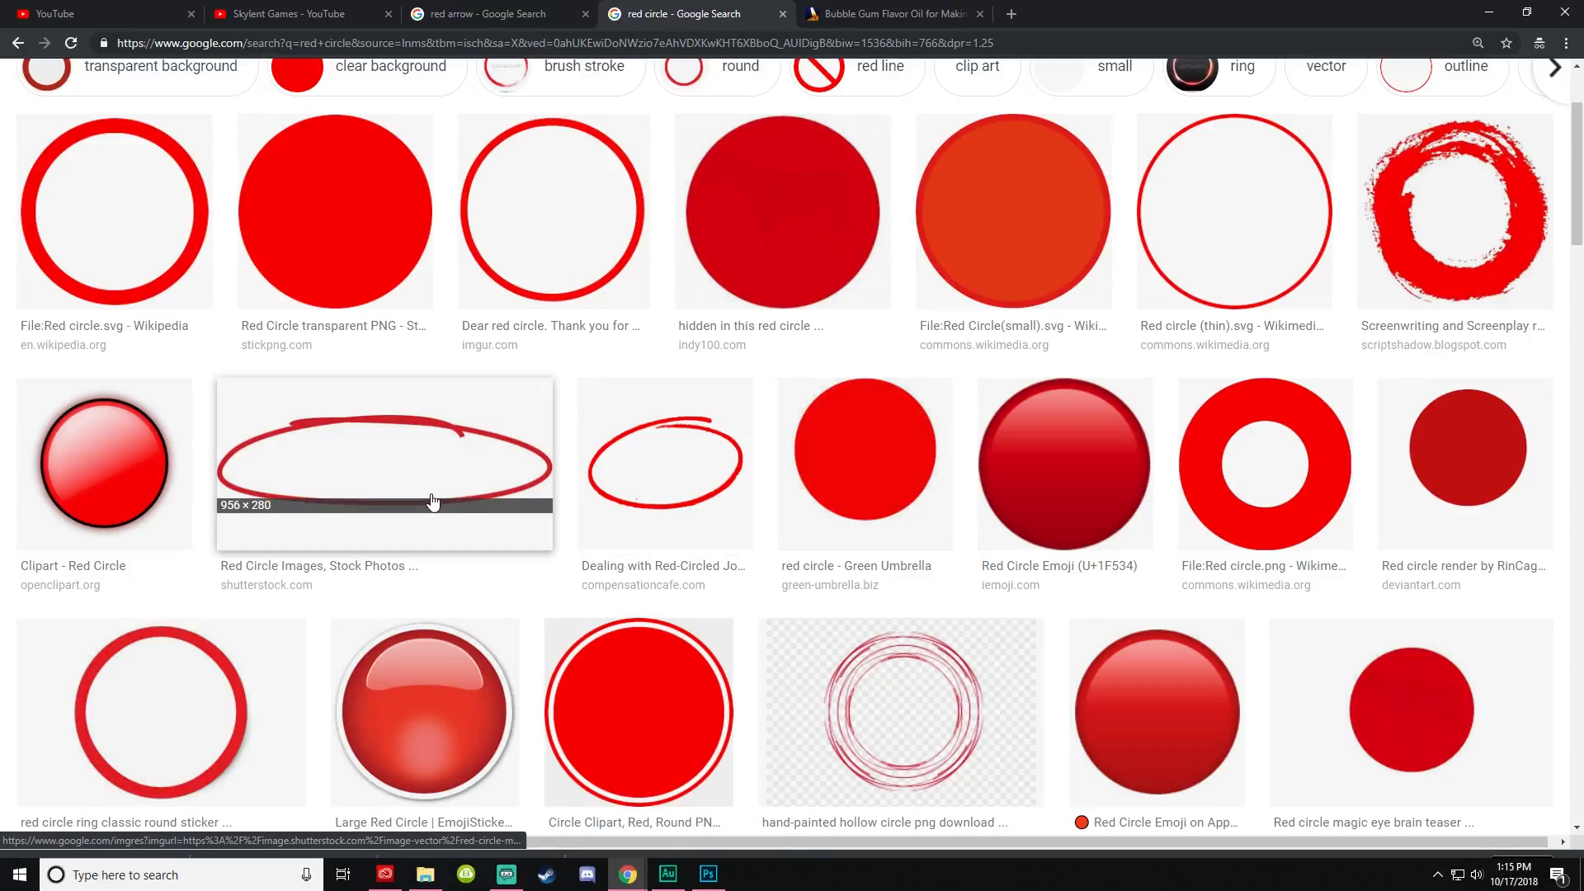
click(464, 483)
scroll(948, 651, up, 2)
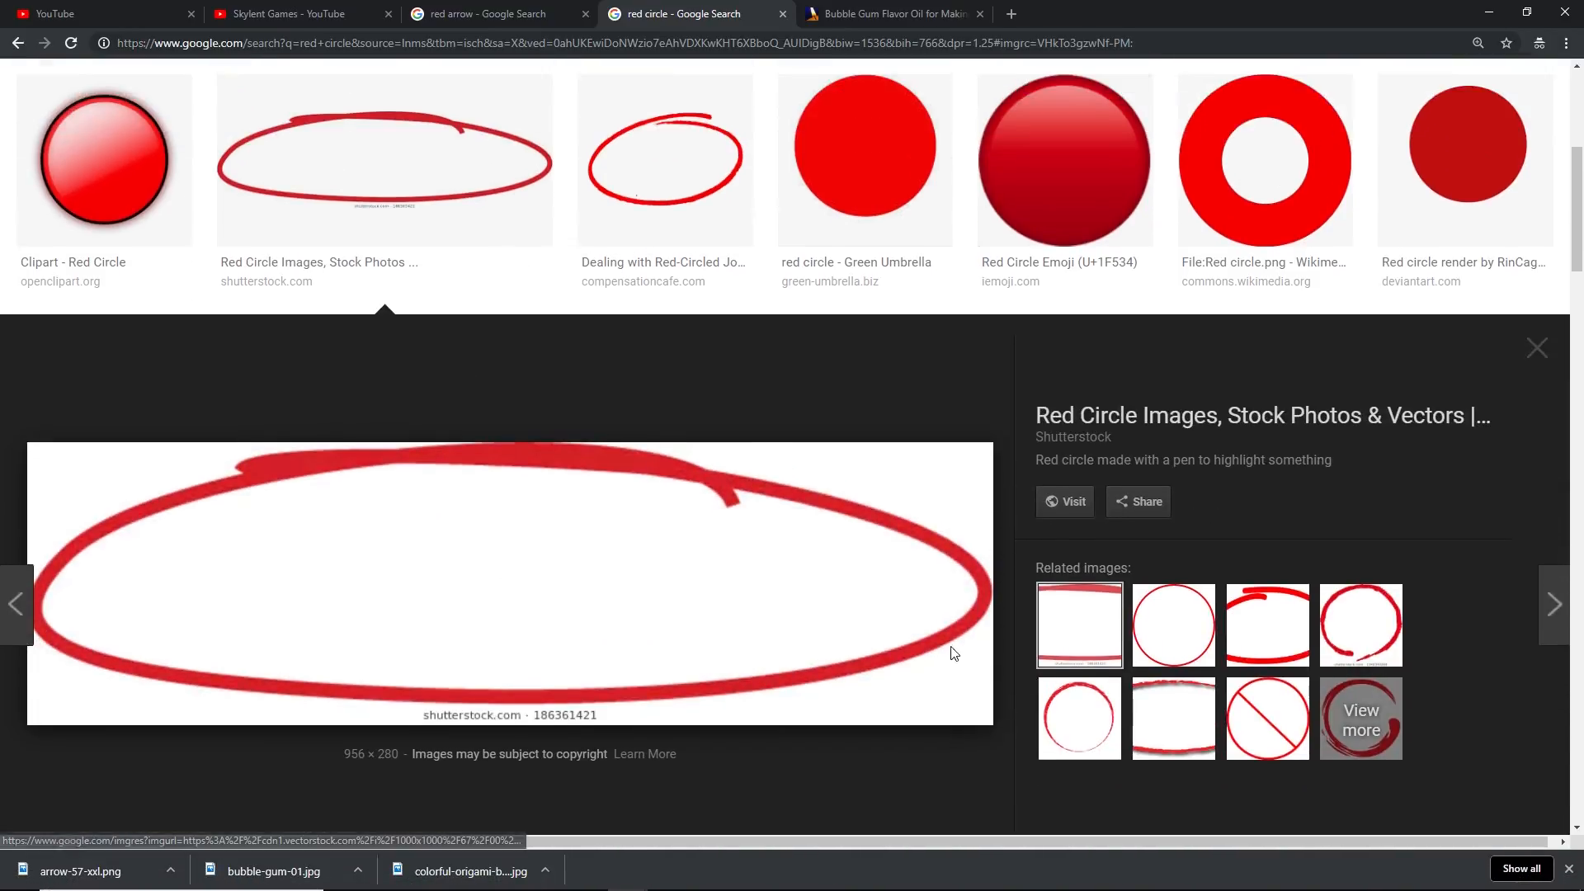
click(668, 206)
scroll(565, 426, up, 3)
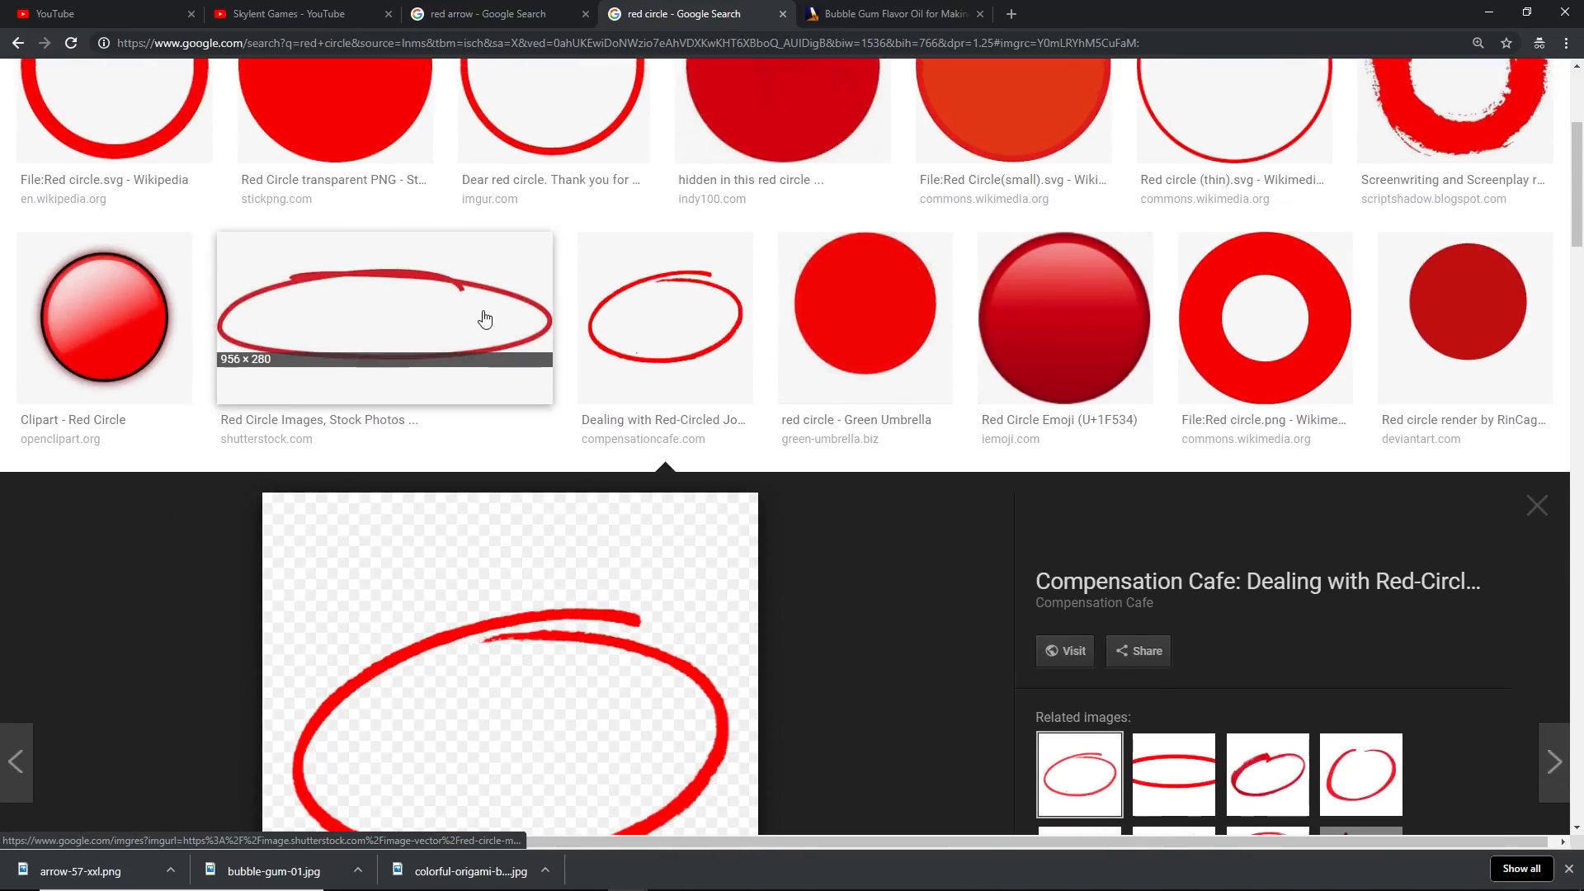
click(484, 314)
scroll(258, 116, up, 7)
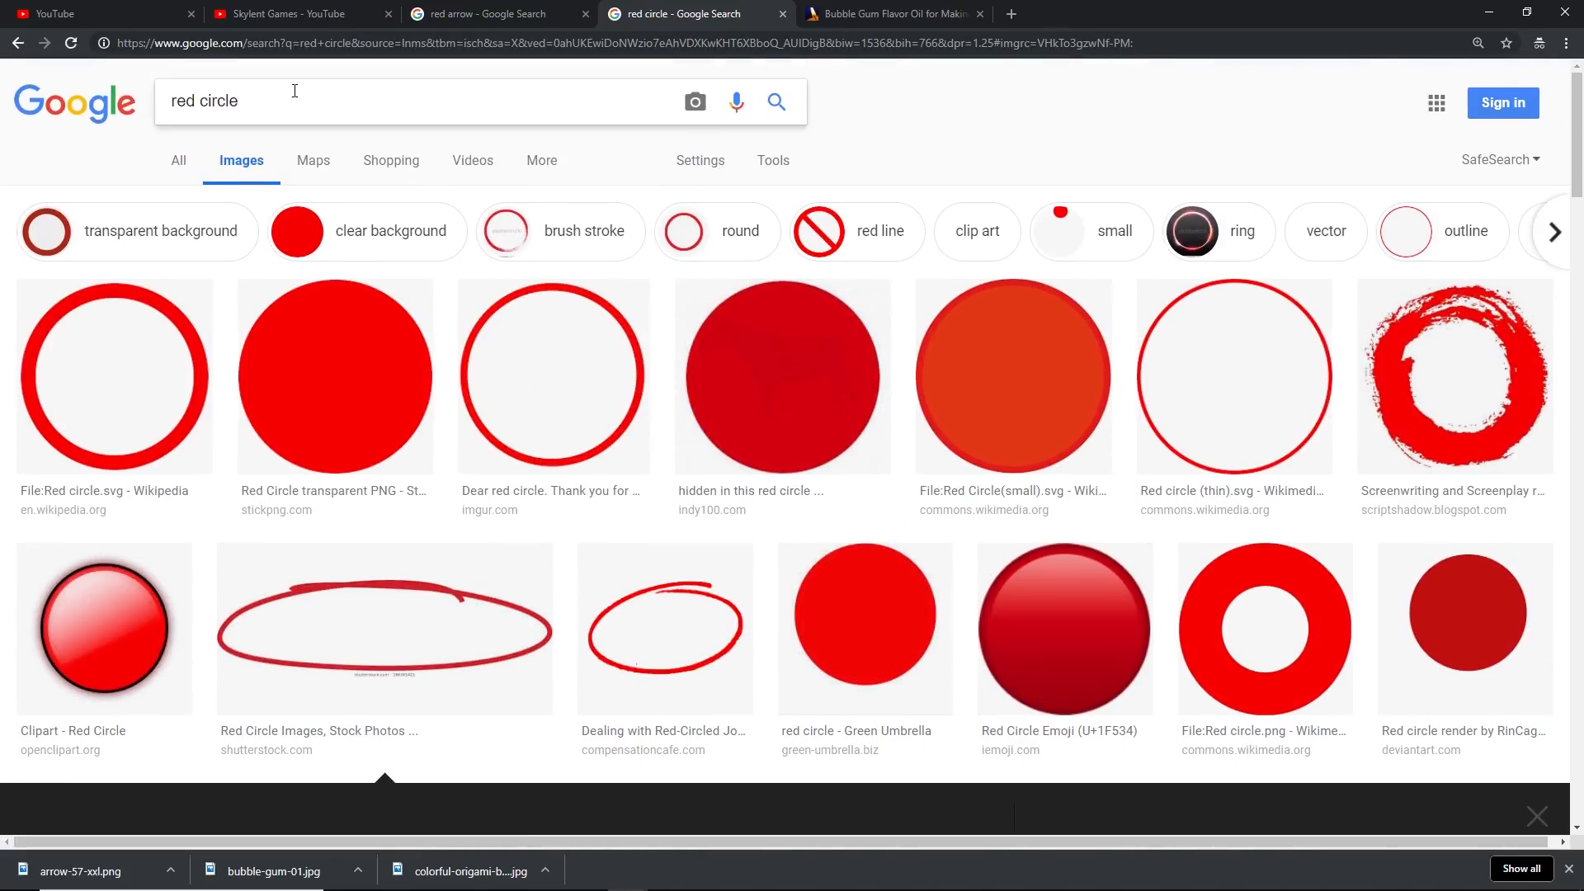
Refine the image search to "red circle png" and preview the thin red circle outlines and their related images
text(png)
key(Return)
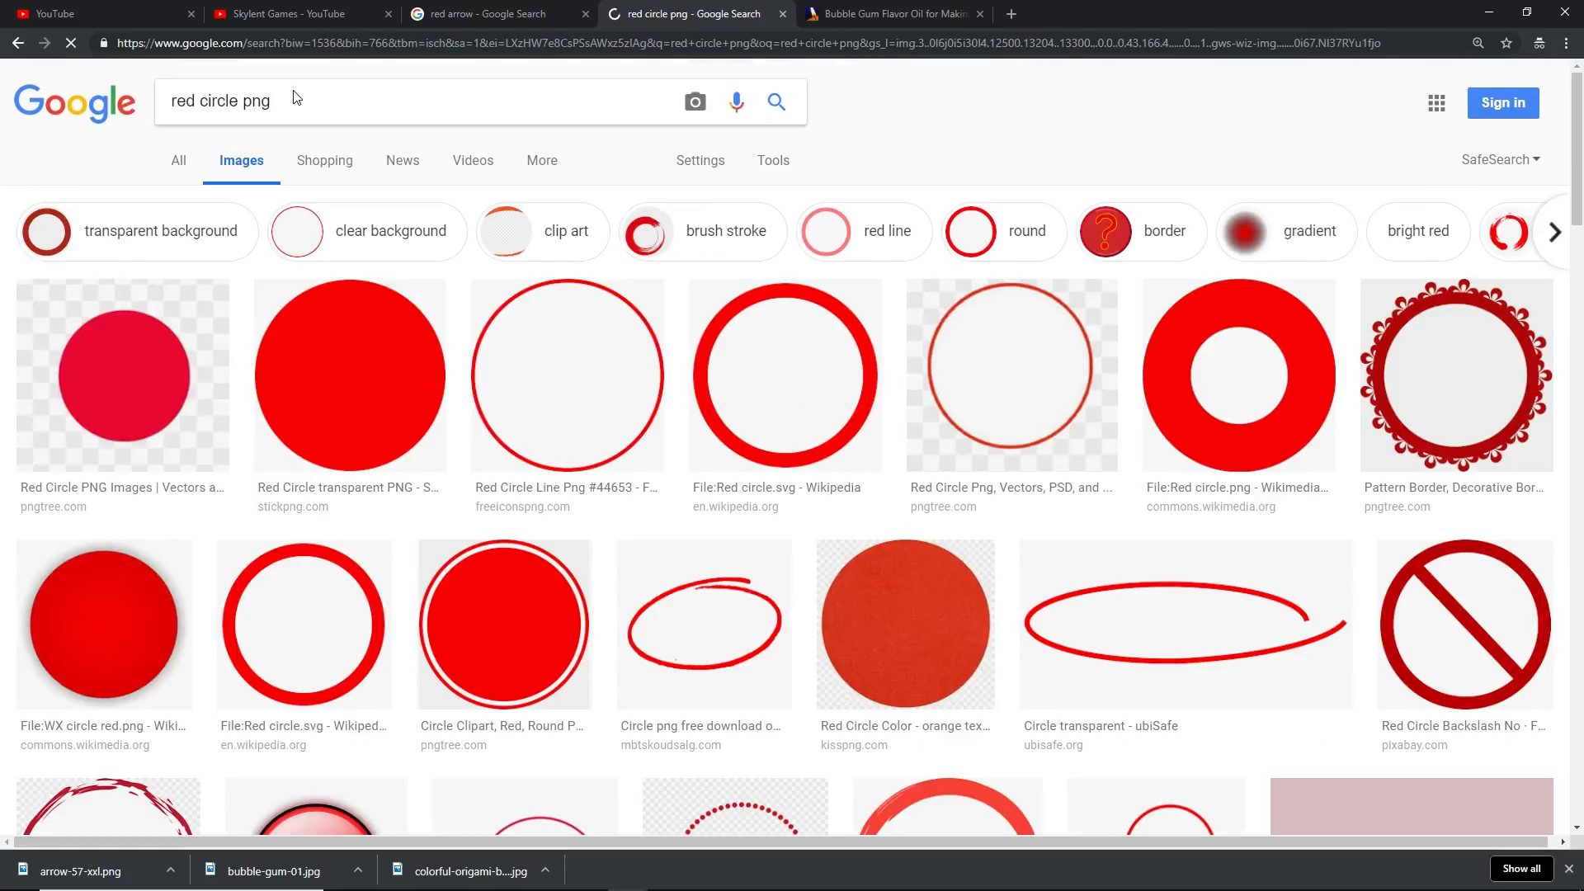
click(601, 406)
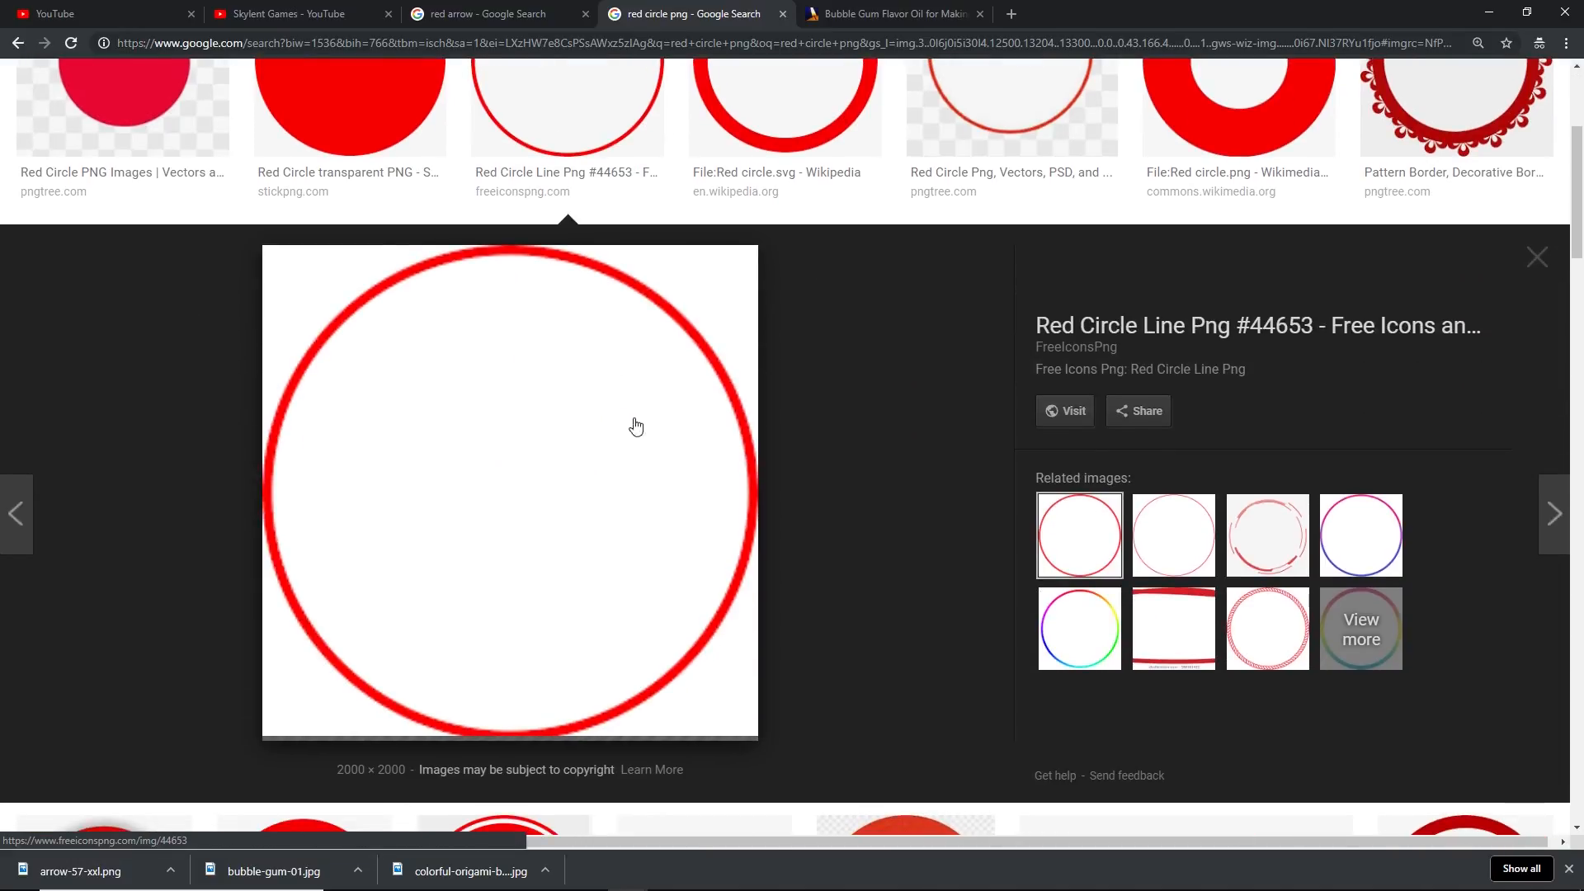
scroll(972, 237, up, 1)
click(972, 236)
scroll(903, 452, up, 1)
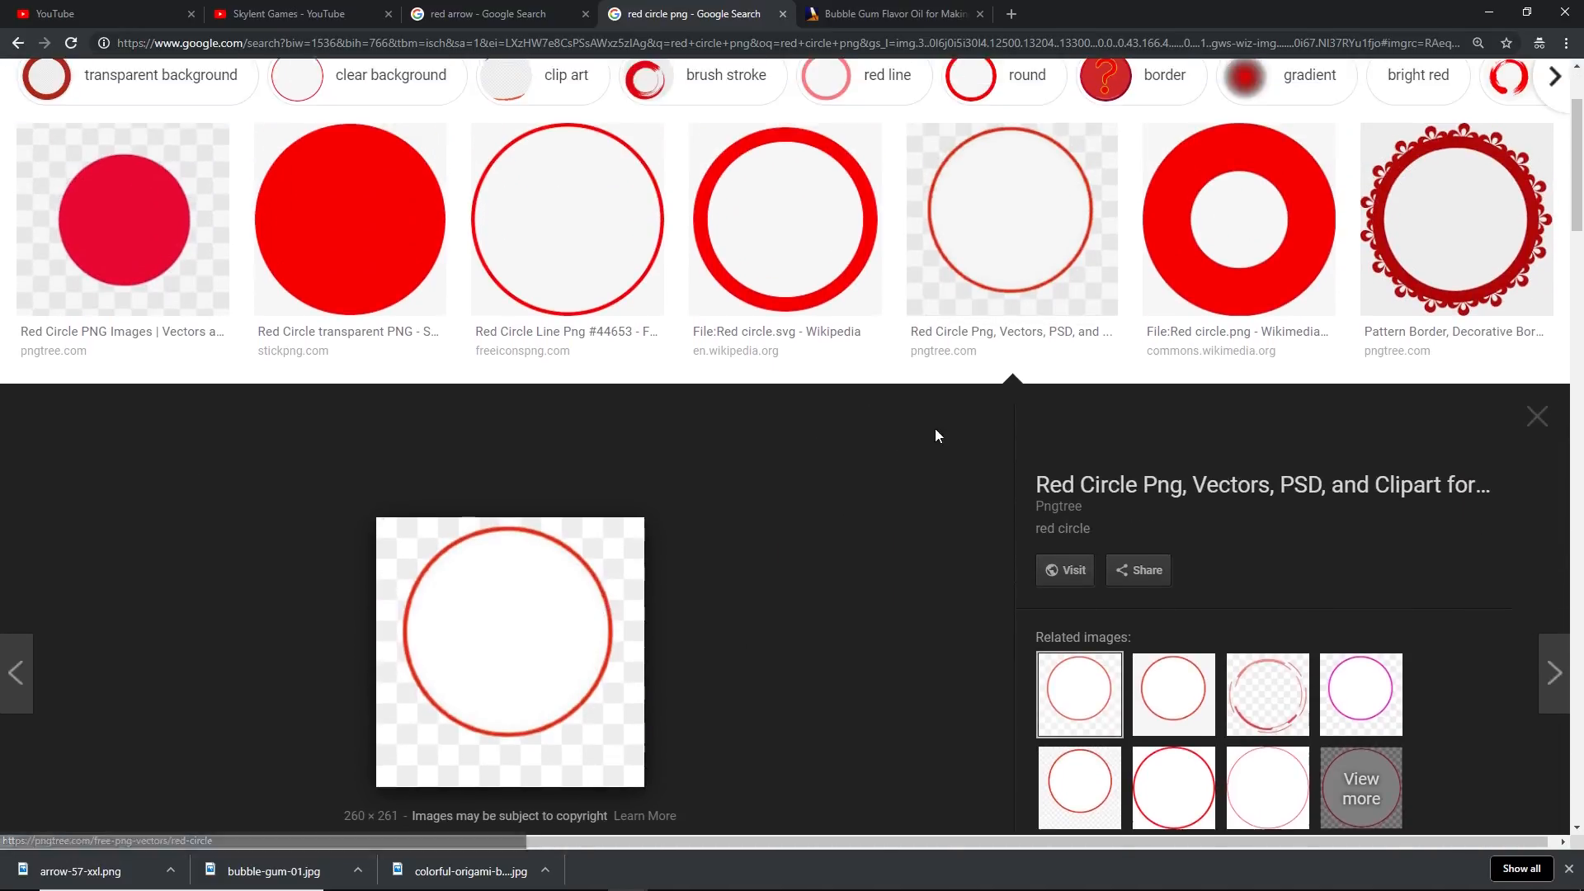
scroll(684, 561, down, 4)
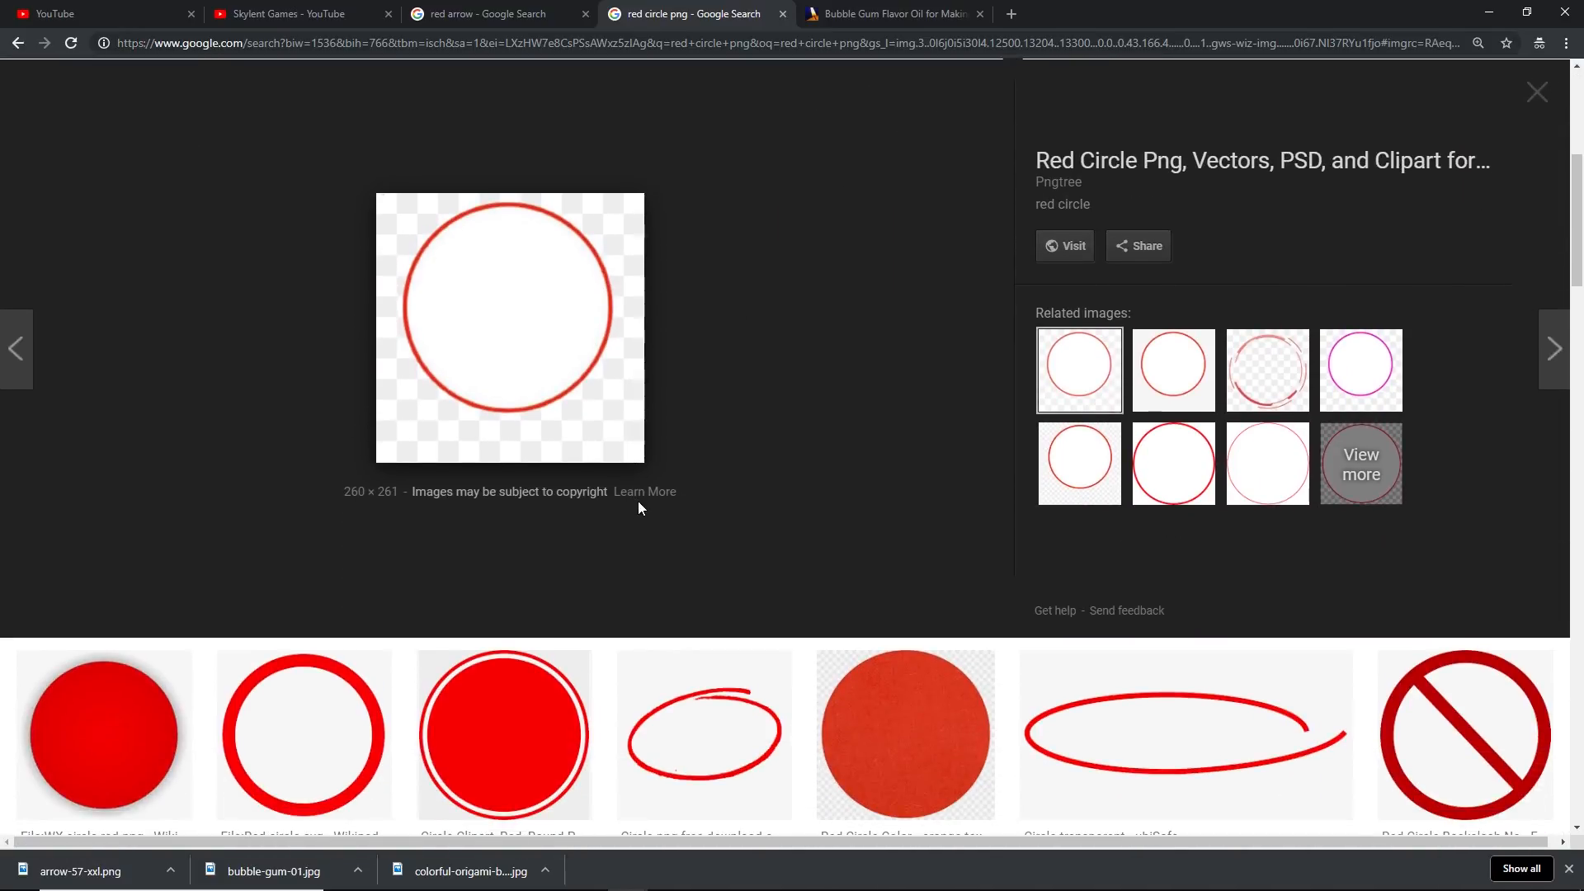
click(1268, 370)
click(1173, 375)
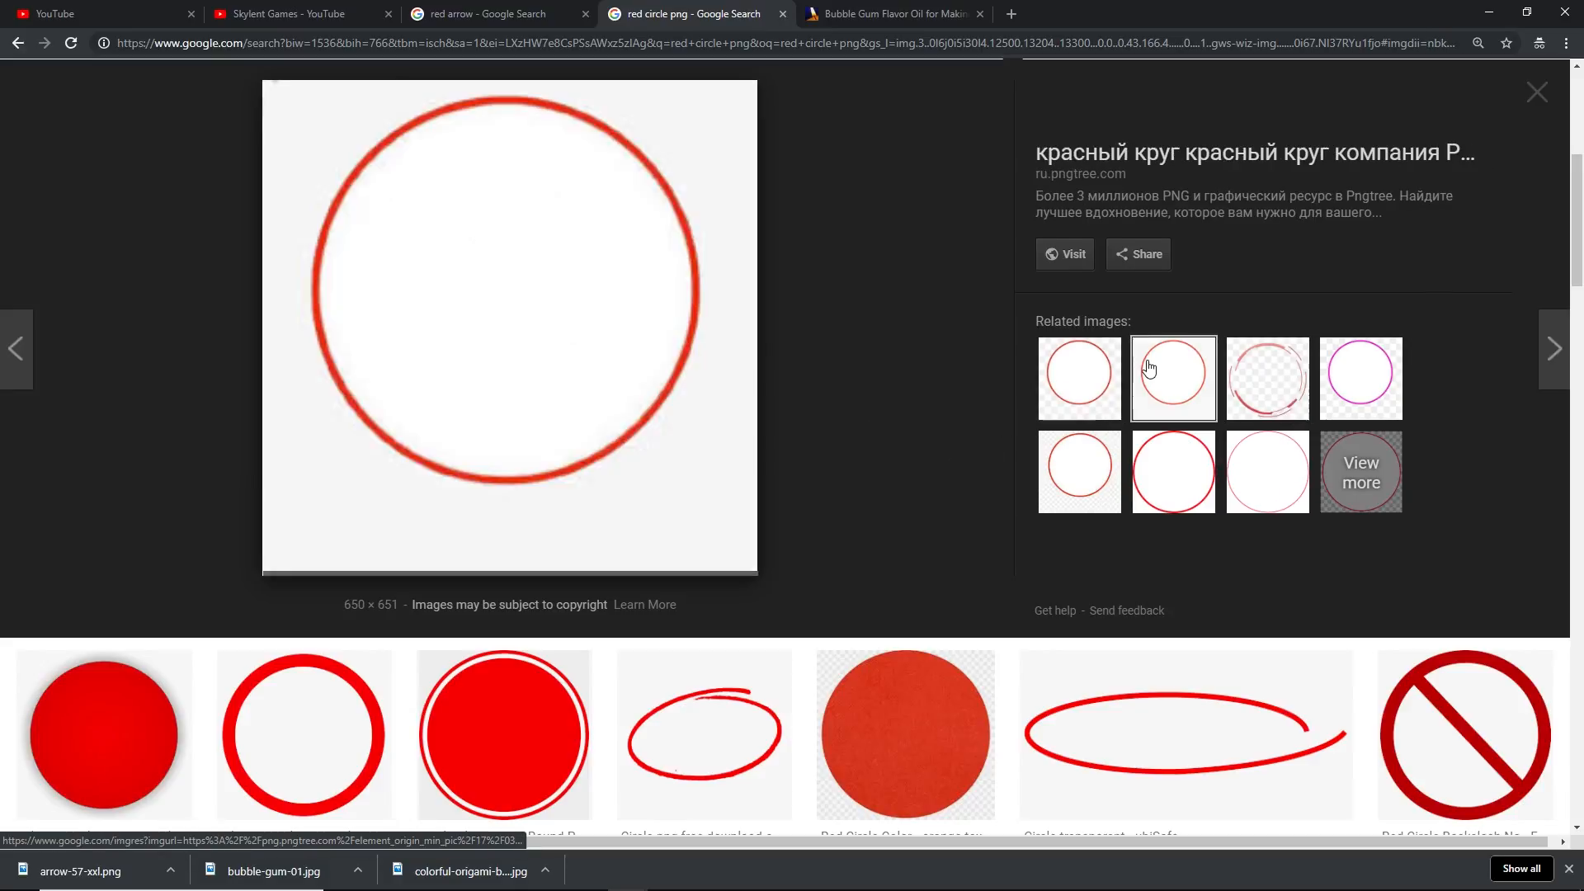
Browse further down the "red circle png" results and preview the hand-drawn ellipse and the dotted circle
scroll(751, 332, down, 3)
click(707, 513)
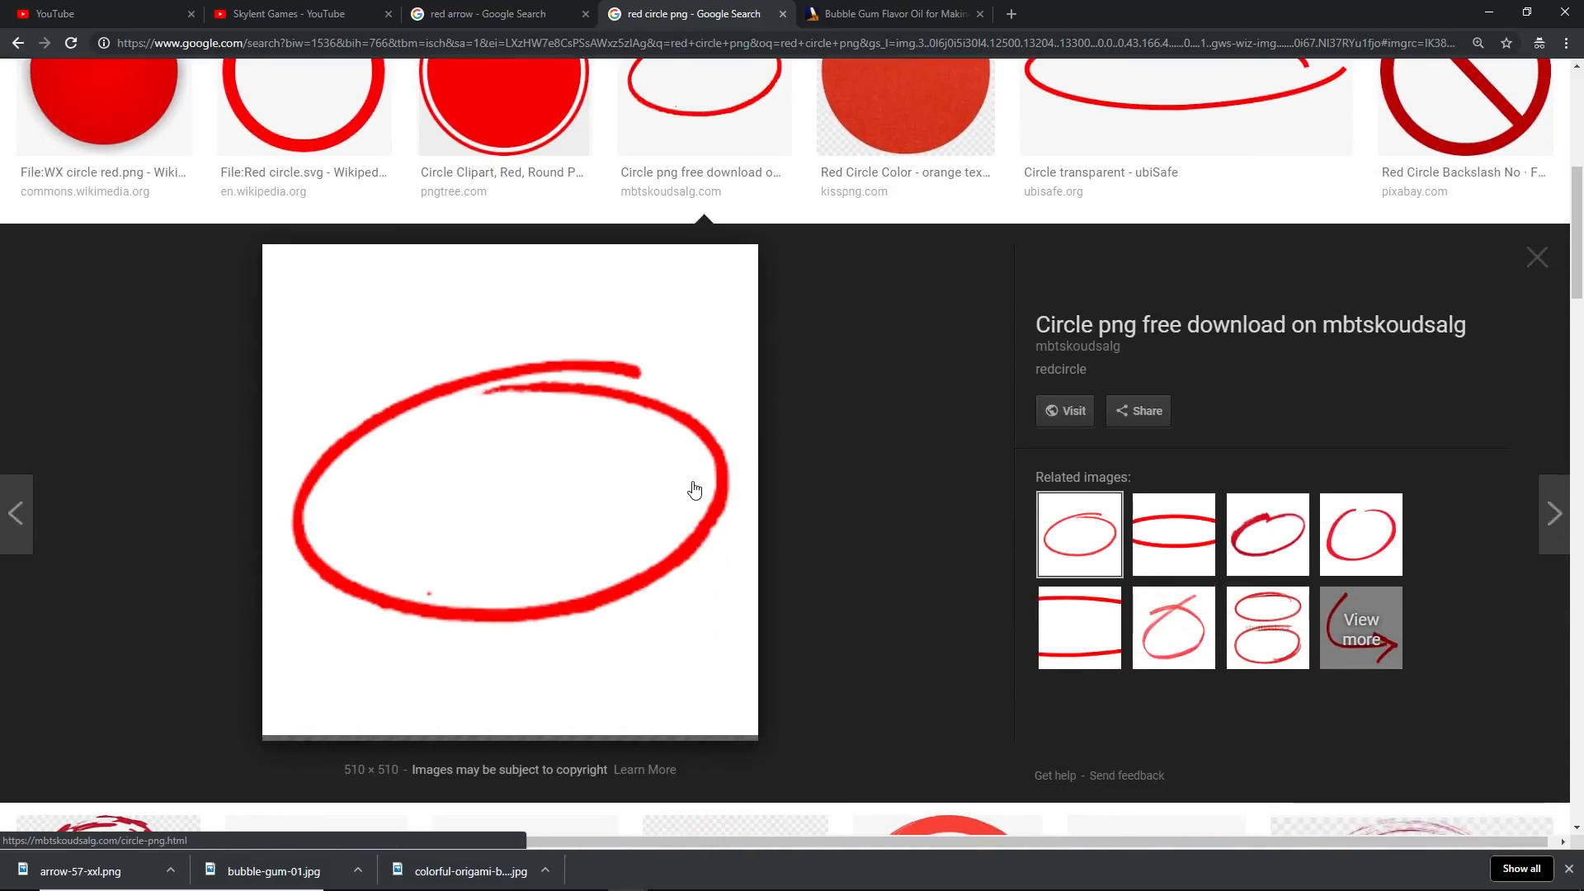
scroll(697, 490, down, 3)
click(735, 594)
scroll(594, 388, down, 5)
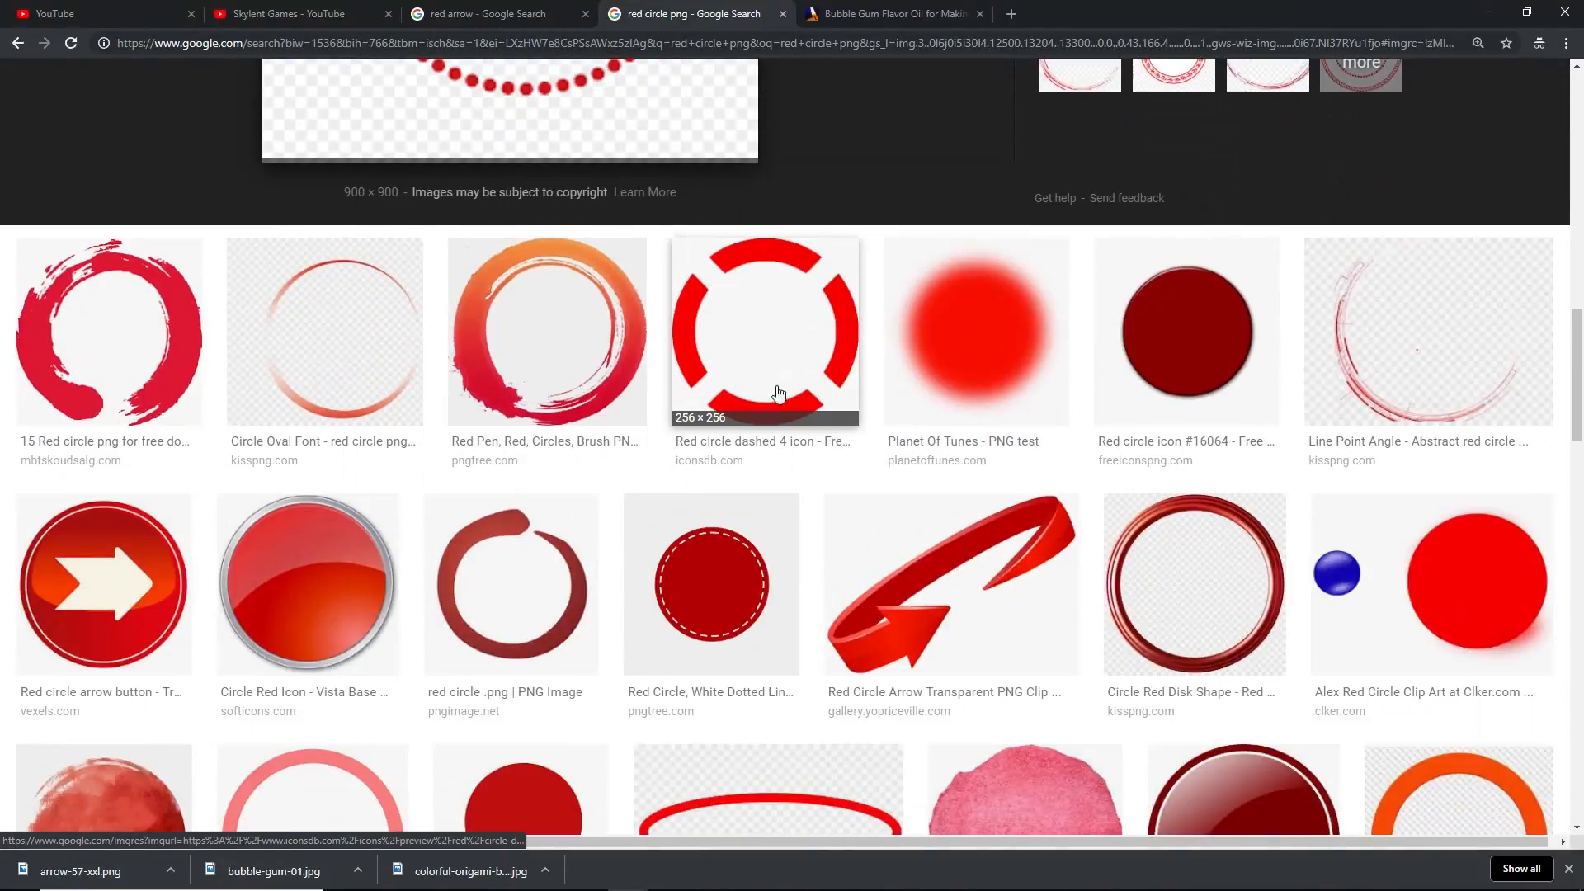
scroll(346, 363, down, 3)
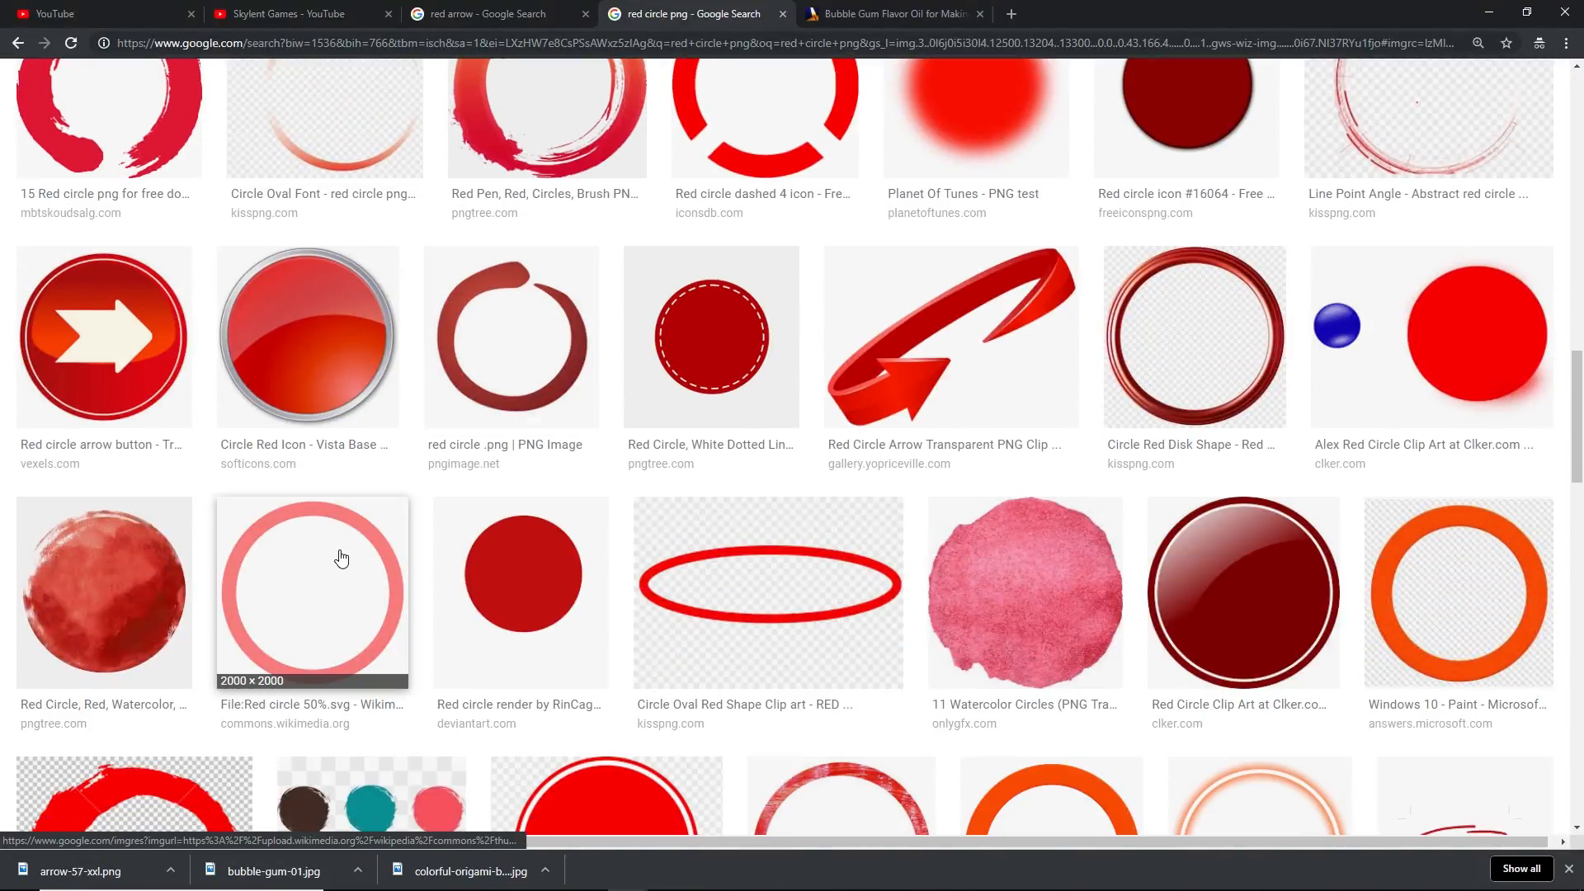
scroll(796, 588, up, 15)
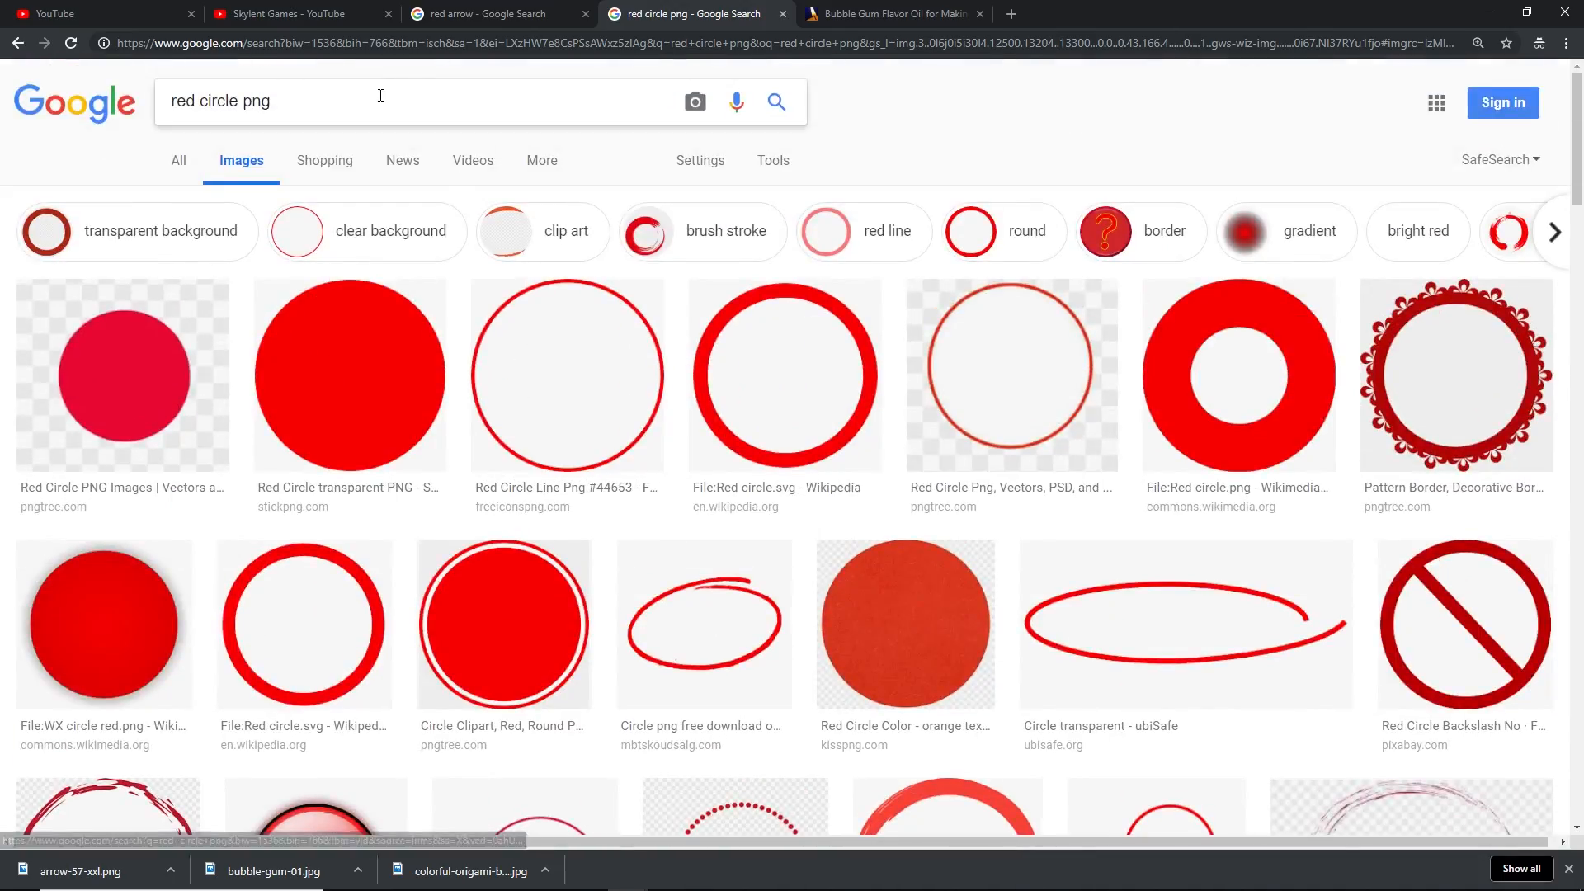
Switch to Photoshop and draw an unfilled circle about 289 × 288 px with a 10.14 px red stroke over the outer eye
click(704, 876)
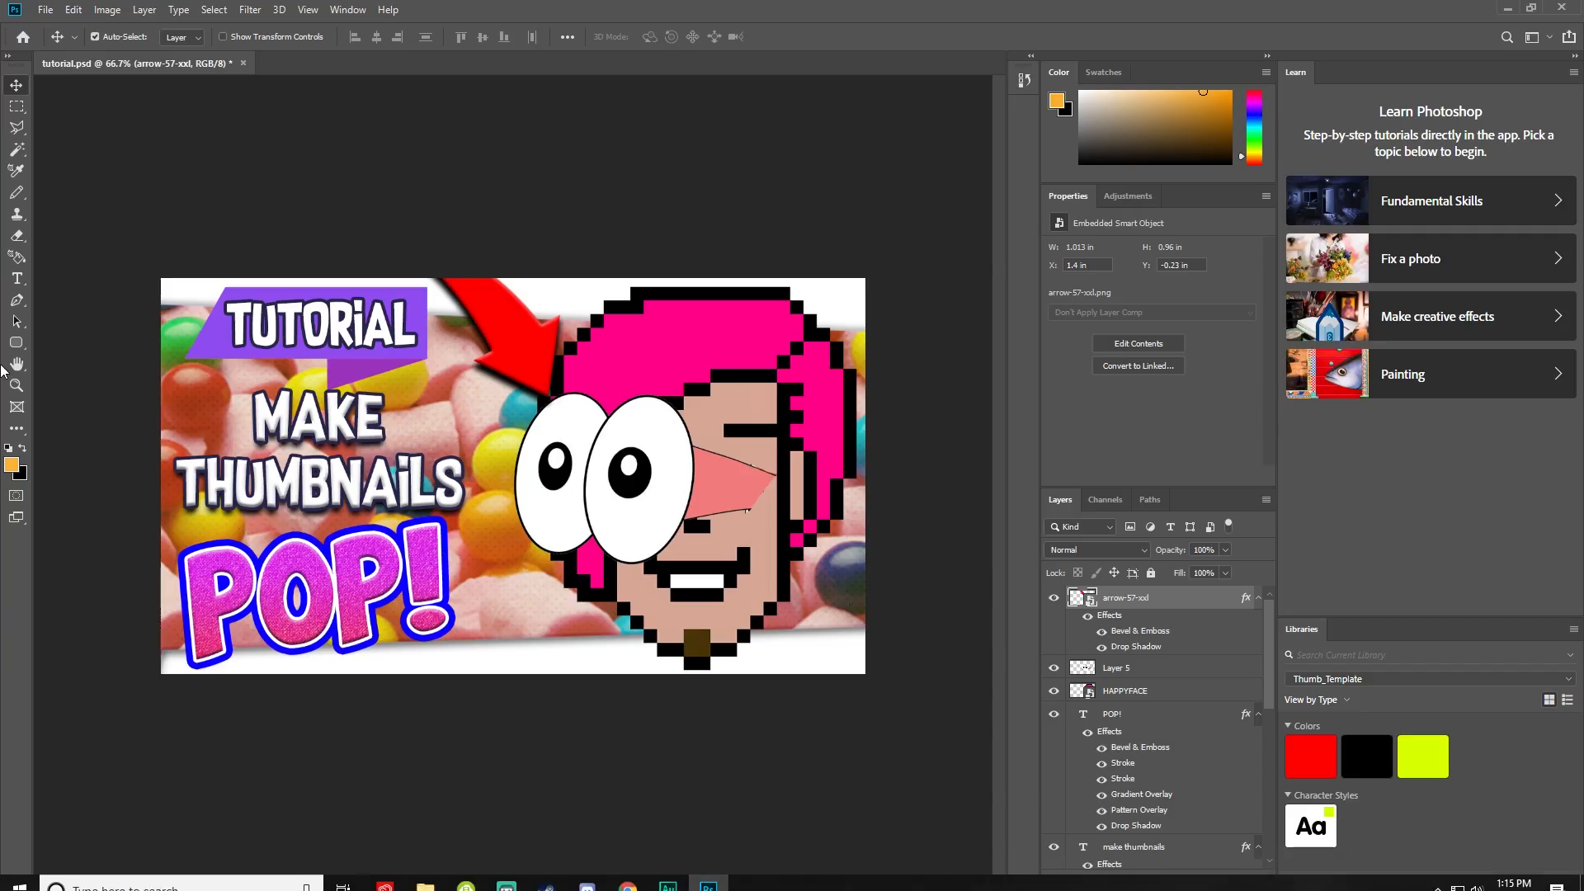
drag(20, 344, 78, 378)
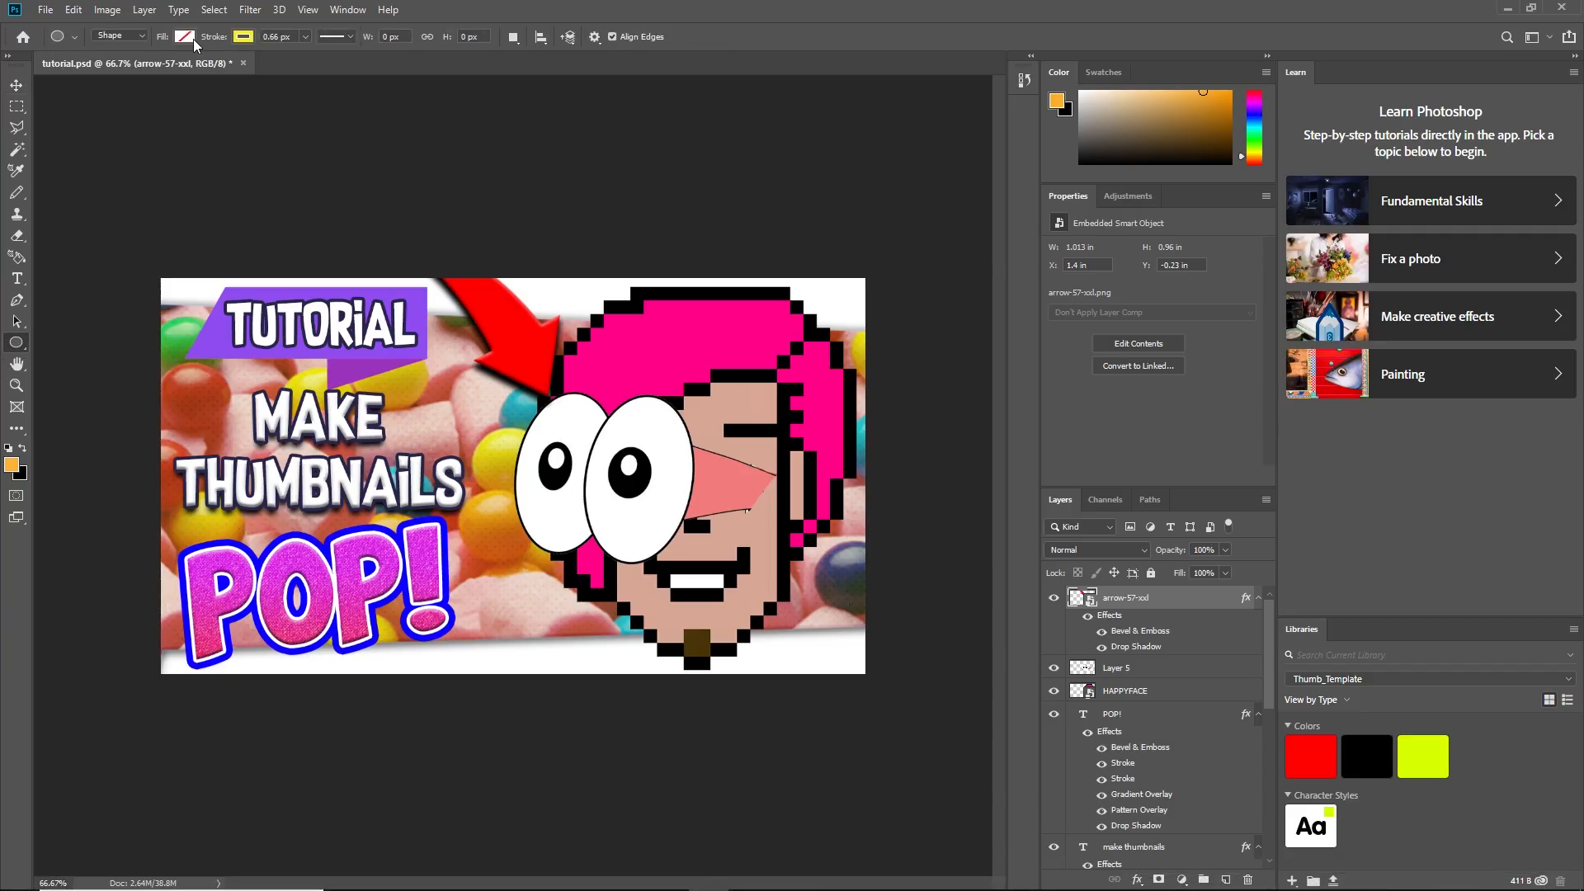
click(243, 38)
click(165, 140)
drag(434, 402, 592, 563)
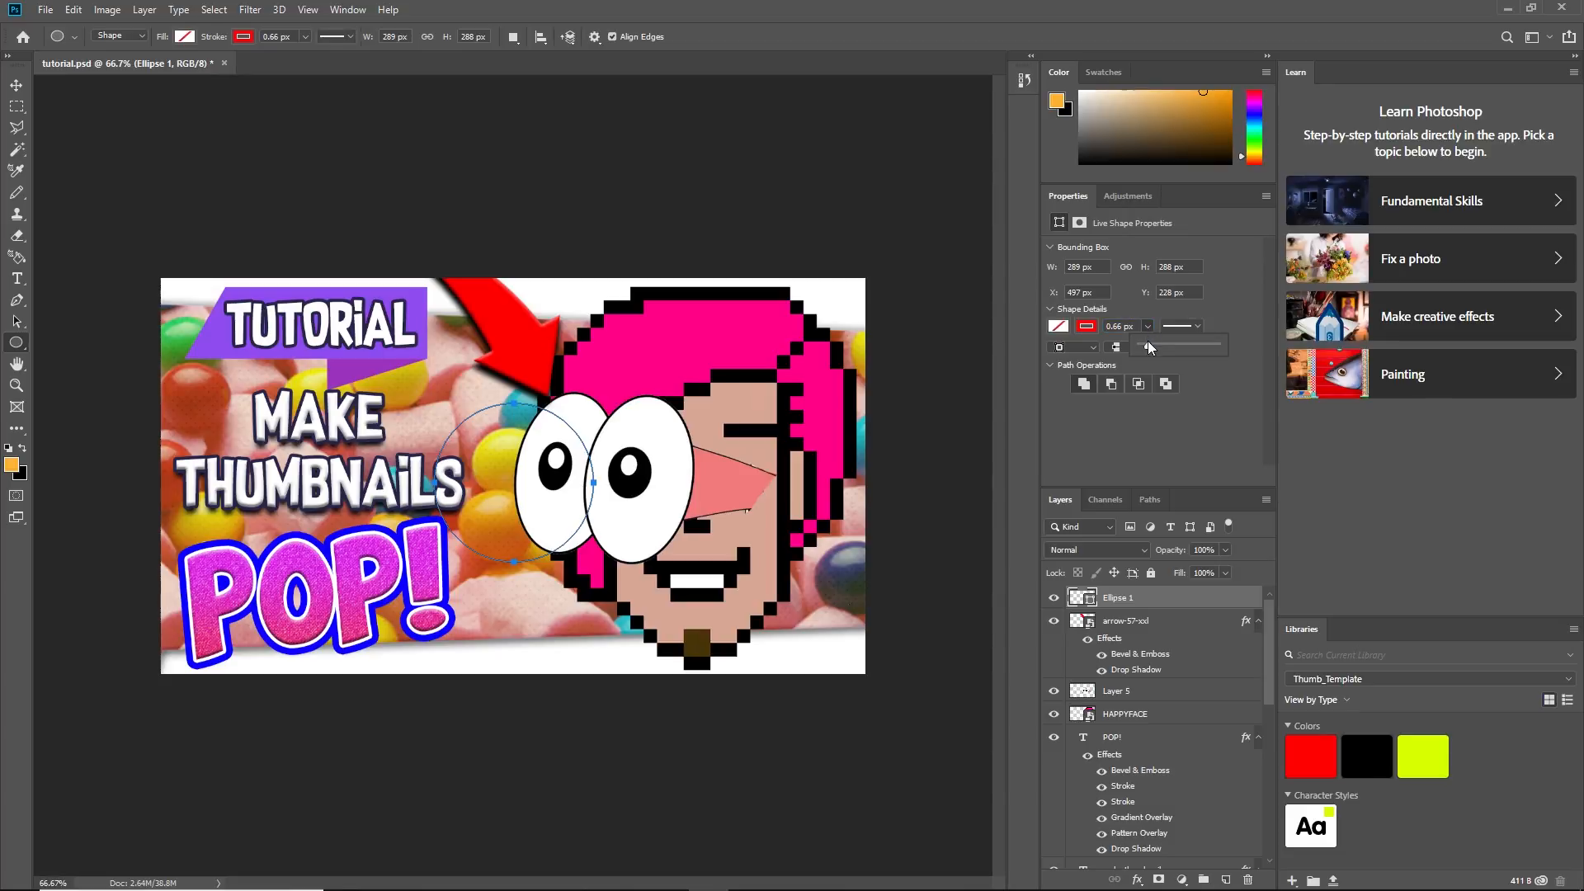
drag(1161, 347, 1156, 347)
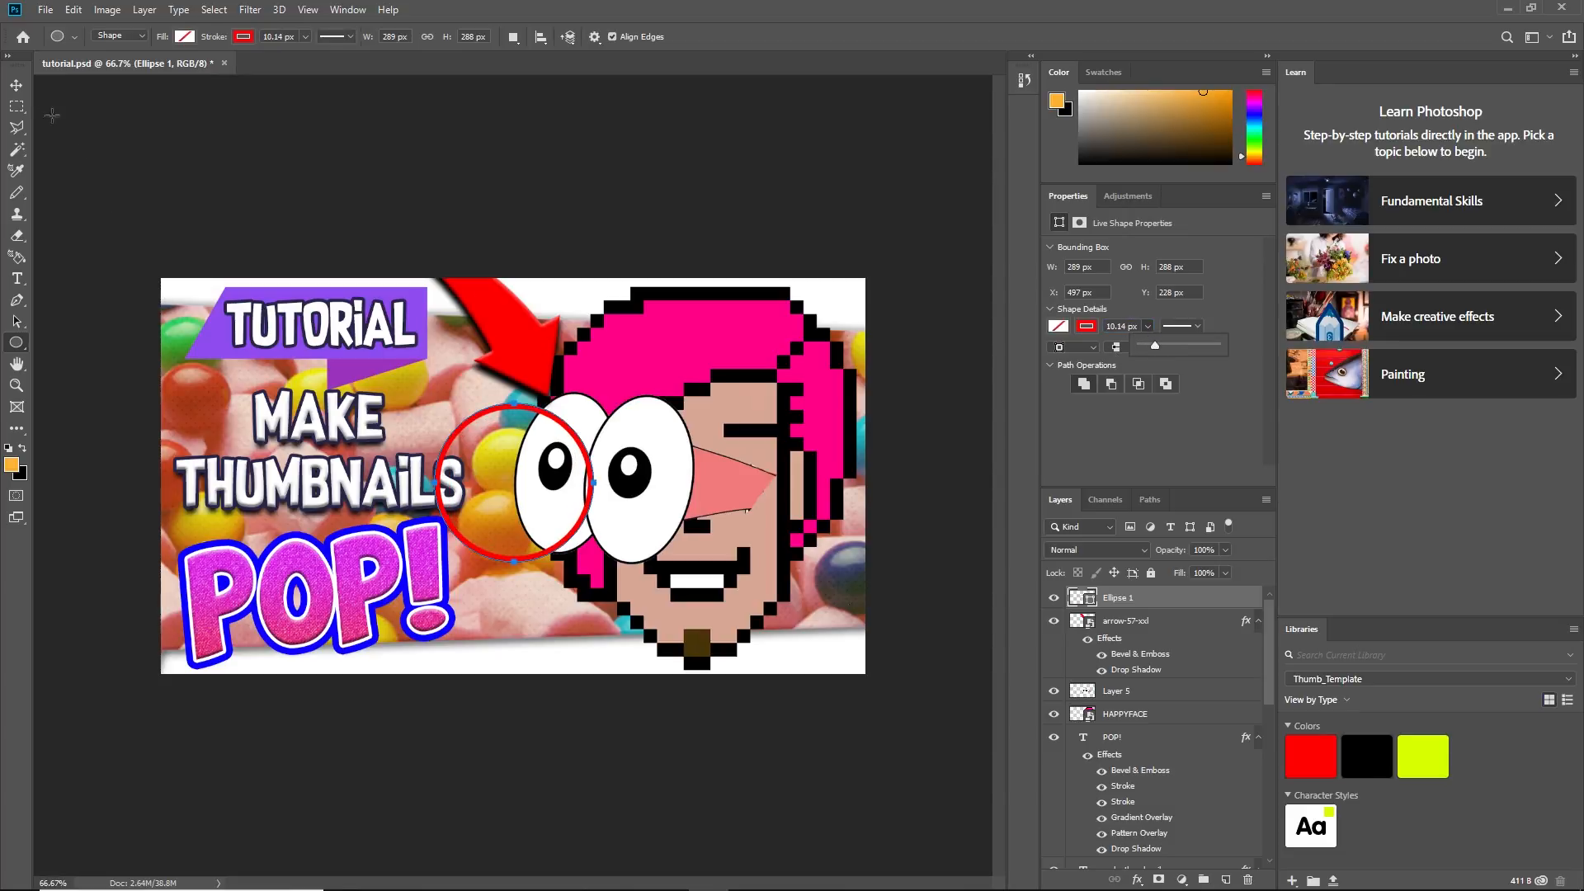
drag(1155, 347, 1156, 345)
Enlarge the red circle to about 608 × 607 px and place it around the MAKE THUMBNAILS POP! text
click(19, 87)
key(ctrl+t)
drag(592, 400, 699, 413)
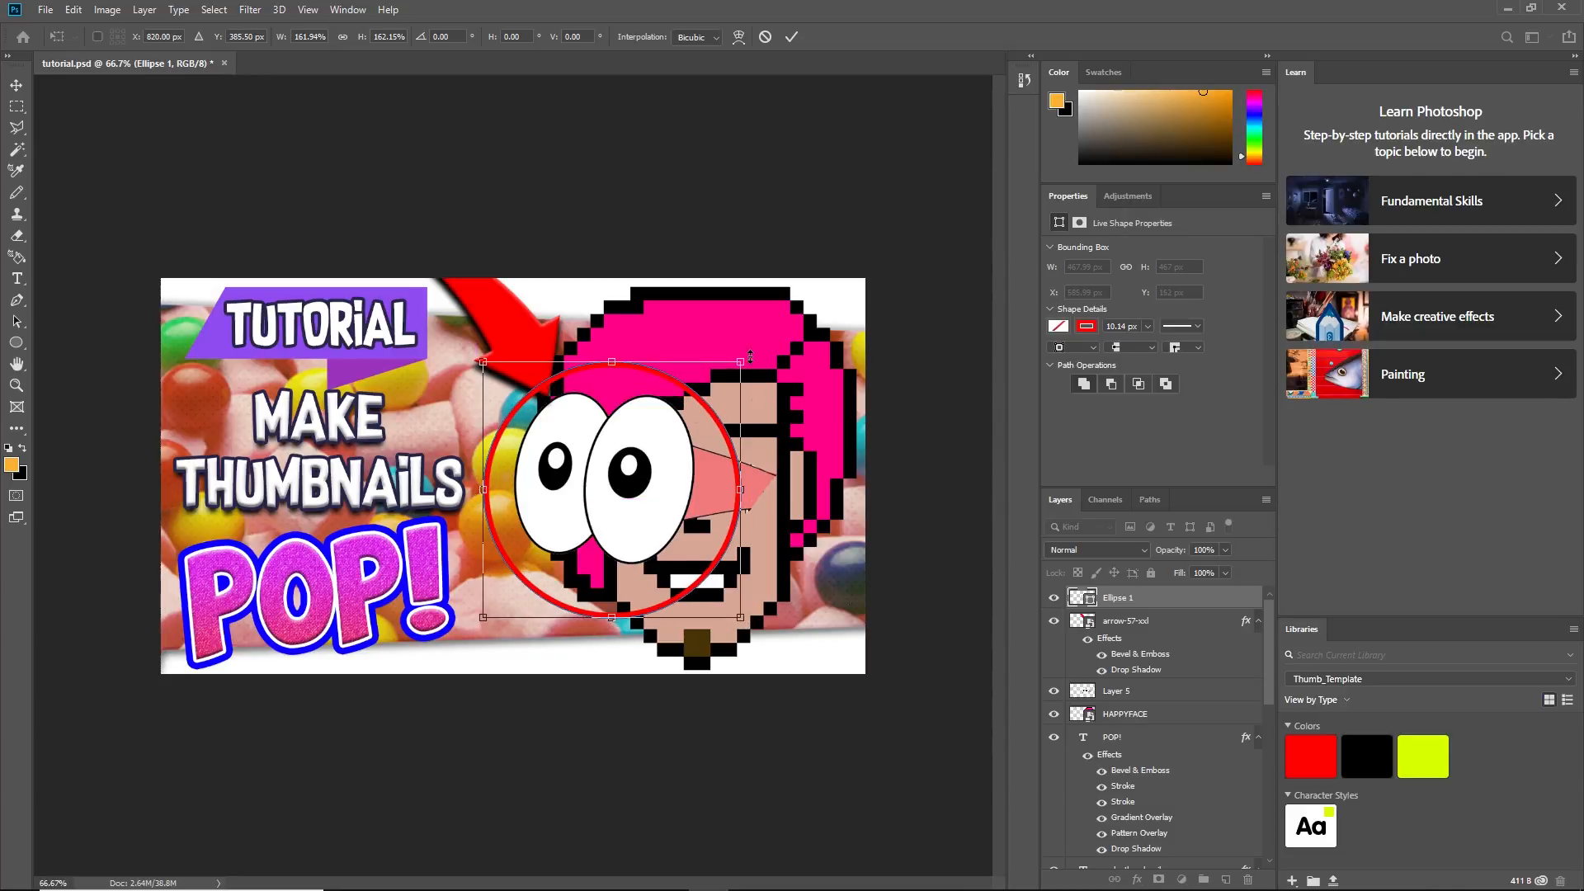
drag(677, 381, 507, 337)
drag(468, 406, 441, 437)
key(Return)
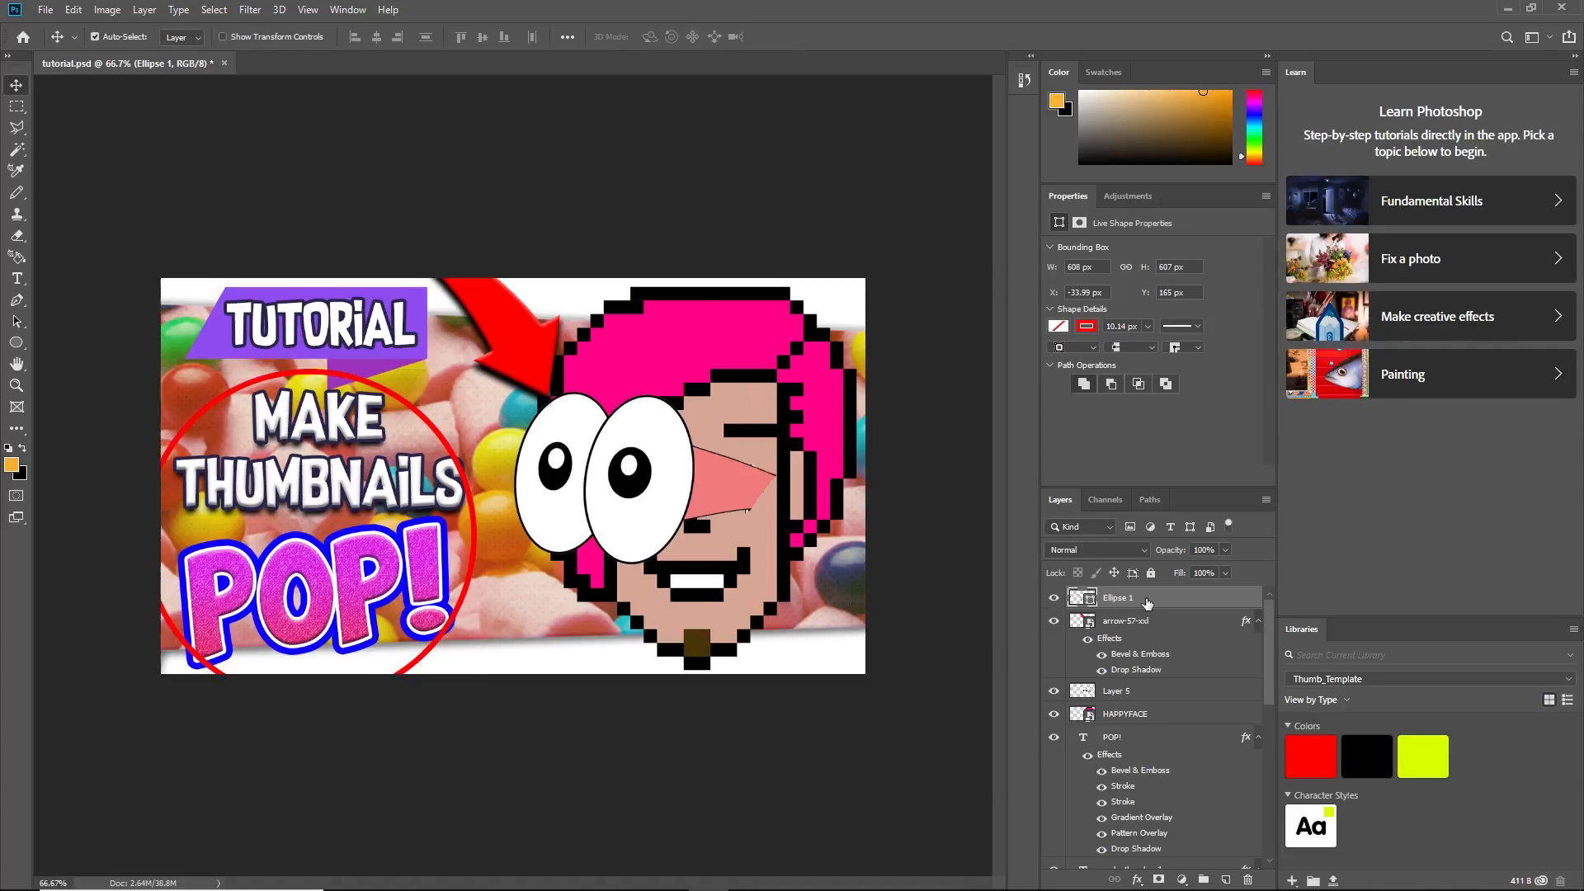
Move the circle layer beneath the POP! text layer and add Bevel & Emboss and Drop Shadow effects to it
drag(1151, 604, 1145, 726)
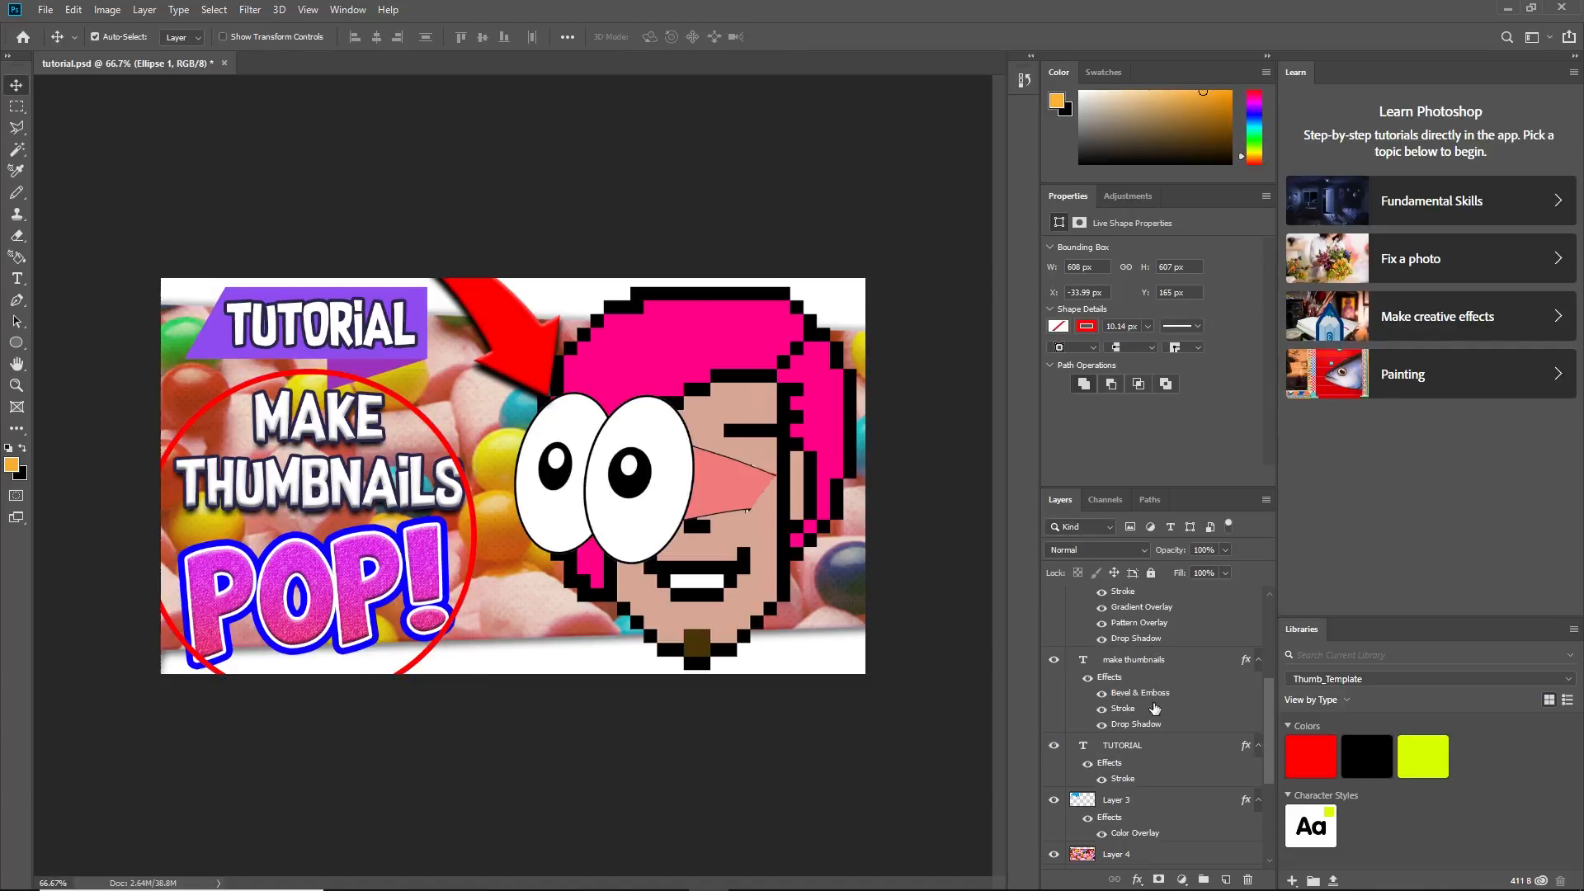
drag(1133, 660, 1139, 779)
click(1138, 880)
click(1183, 721)
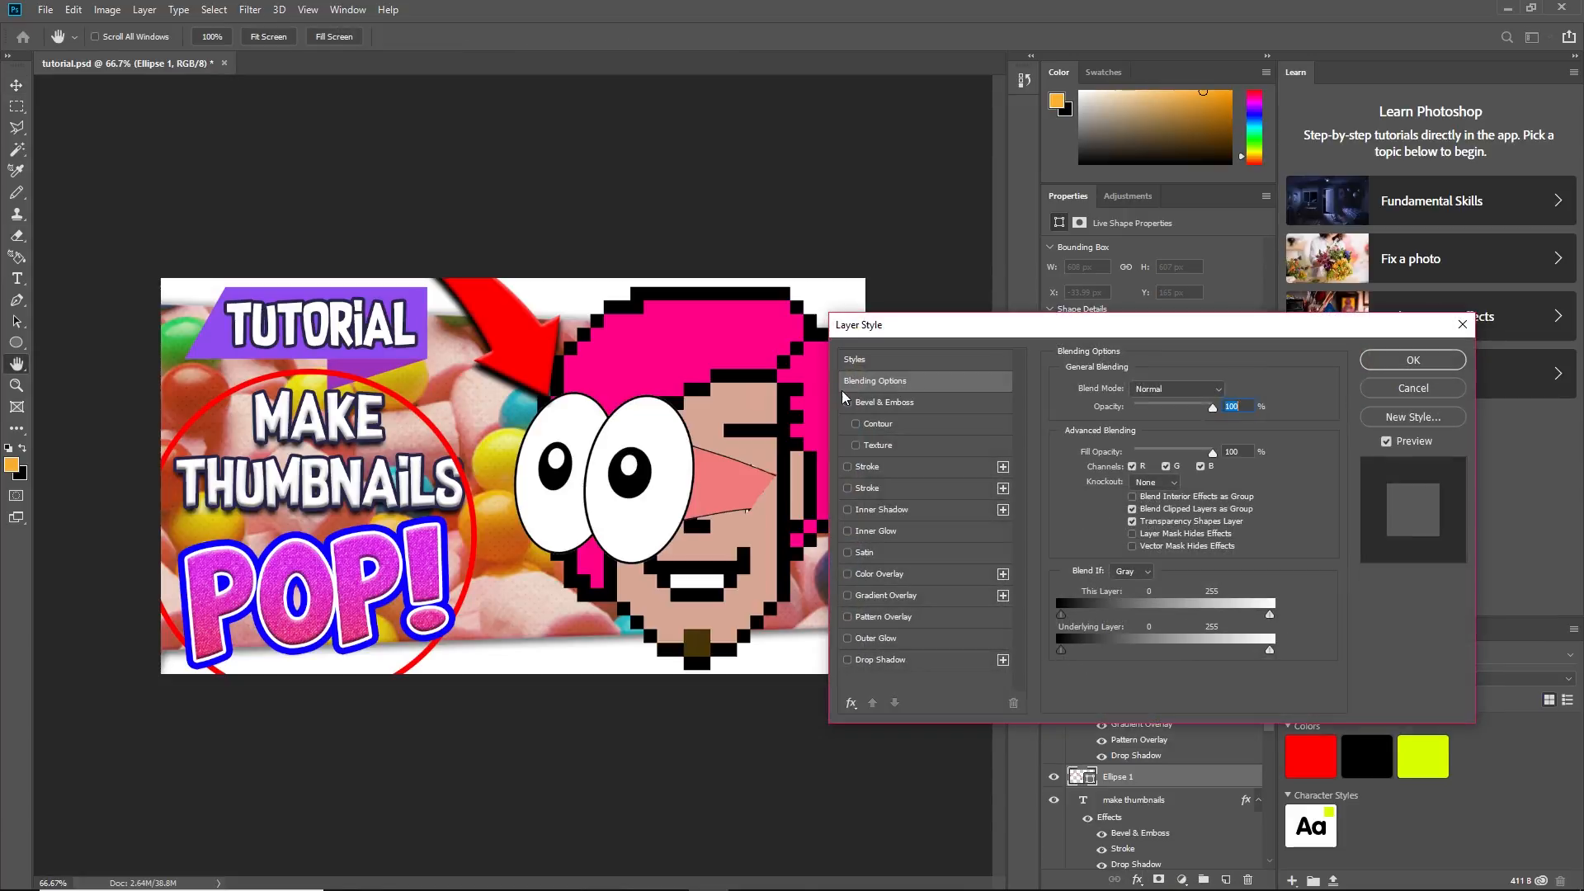
click(848, 660)
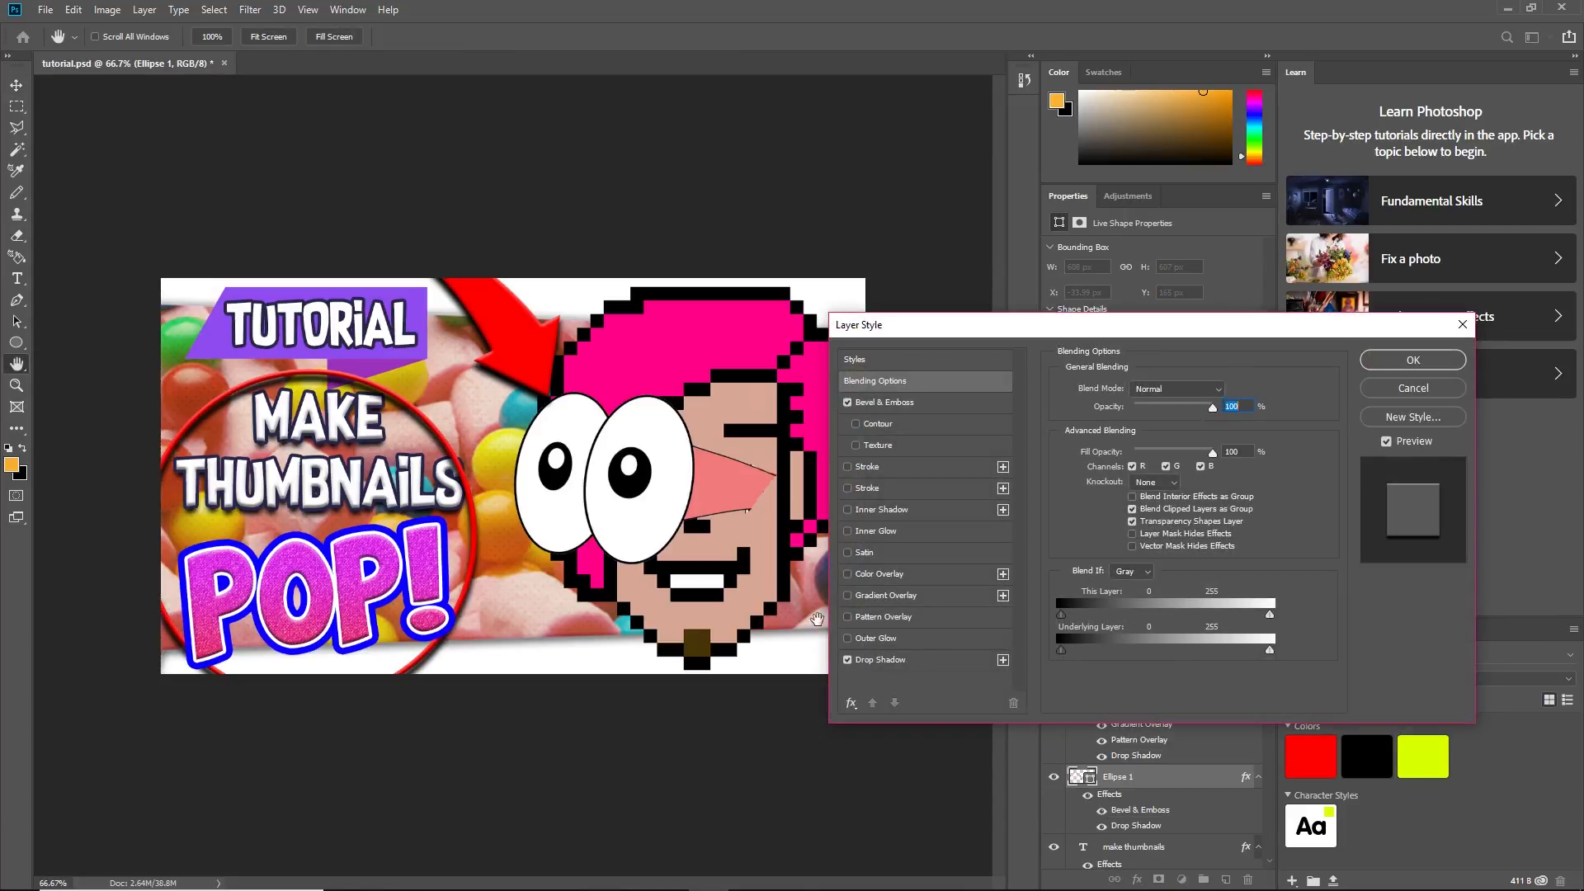
click(1371, 363)
Move the circle layer beneath the TUTORIAL text layer and shift the circle slightly up and right around the title text
scroll(1251, 632, up, 2)
drag(1130, 636, 1139, 832)
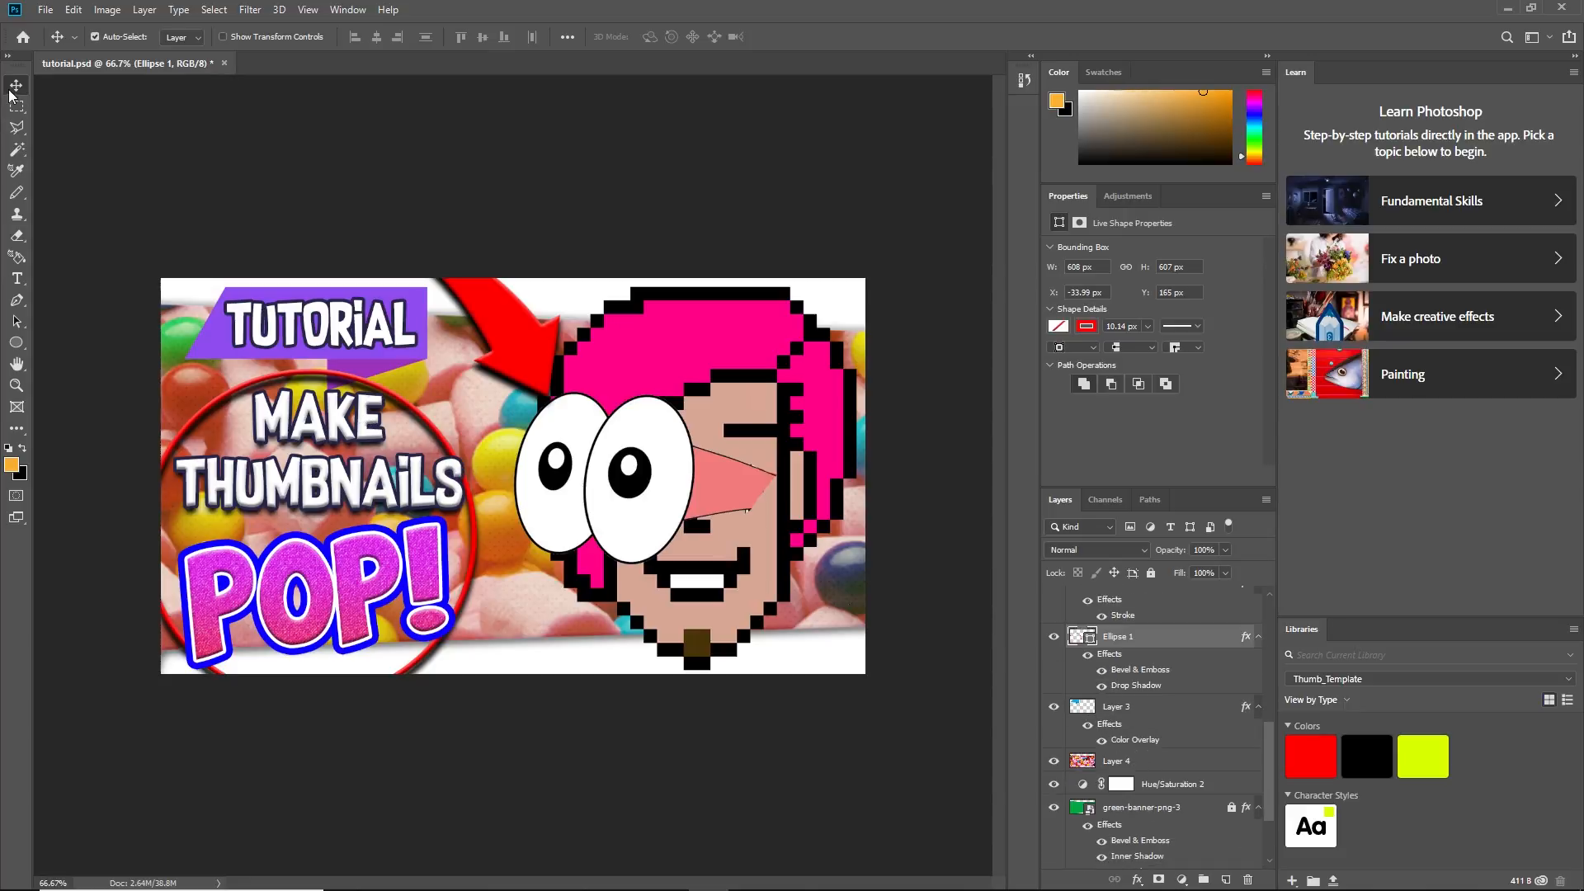
drag(382, 395, 379, 380)
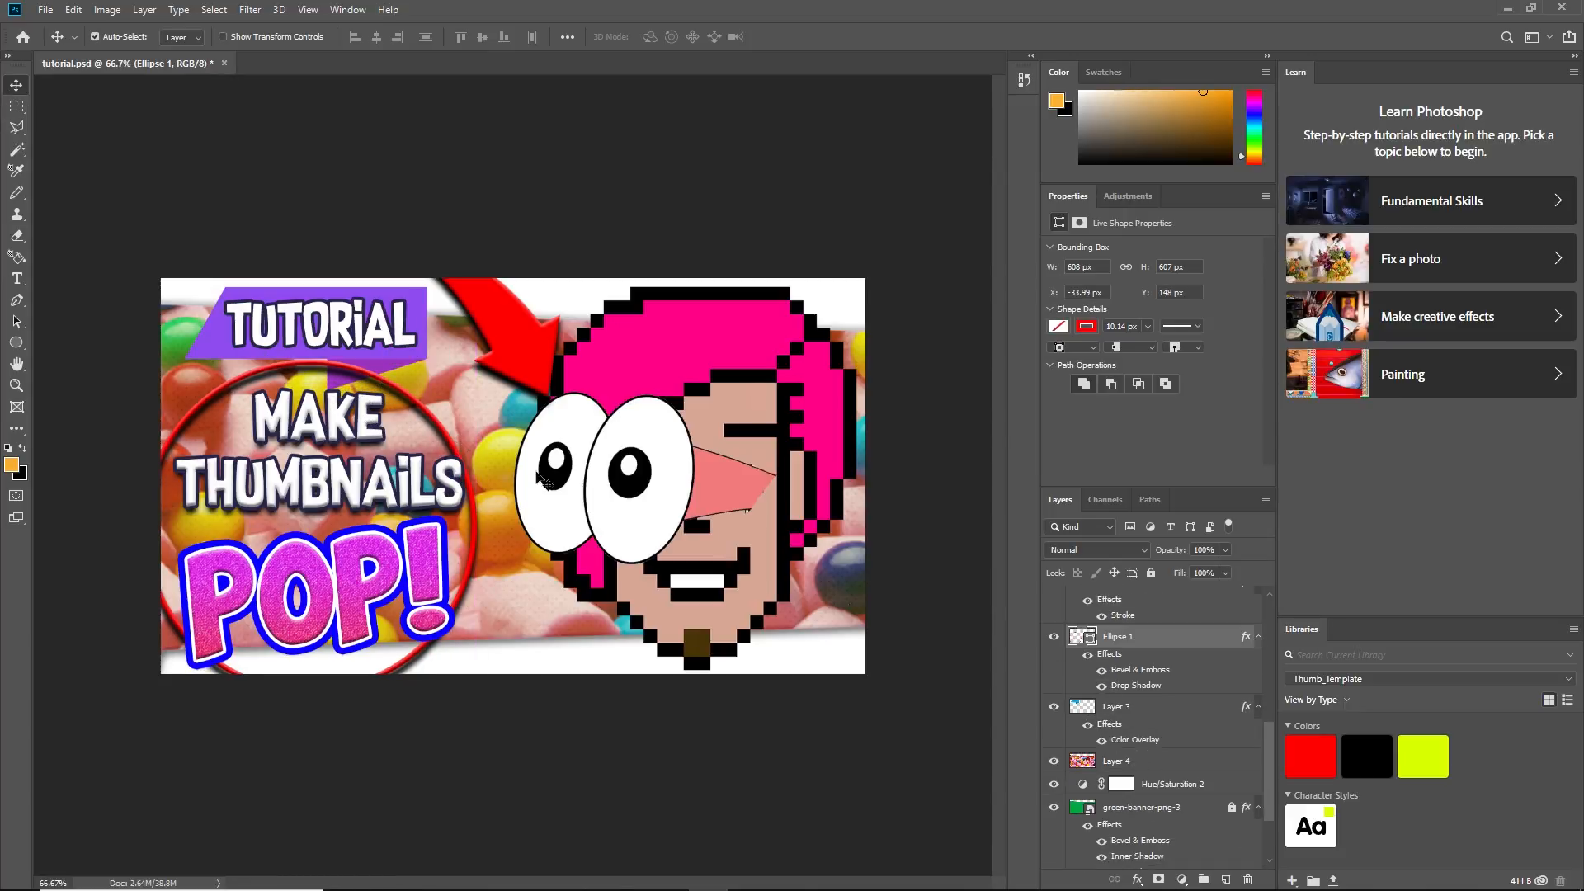
click(97, 250)
drag(369, 382, 411, 393)
click(97, 386)
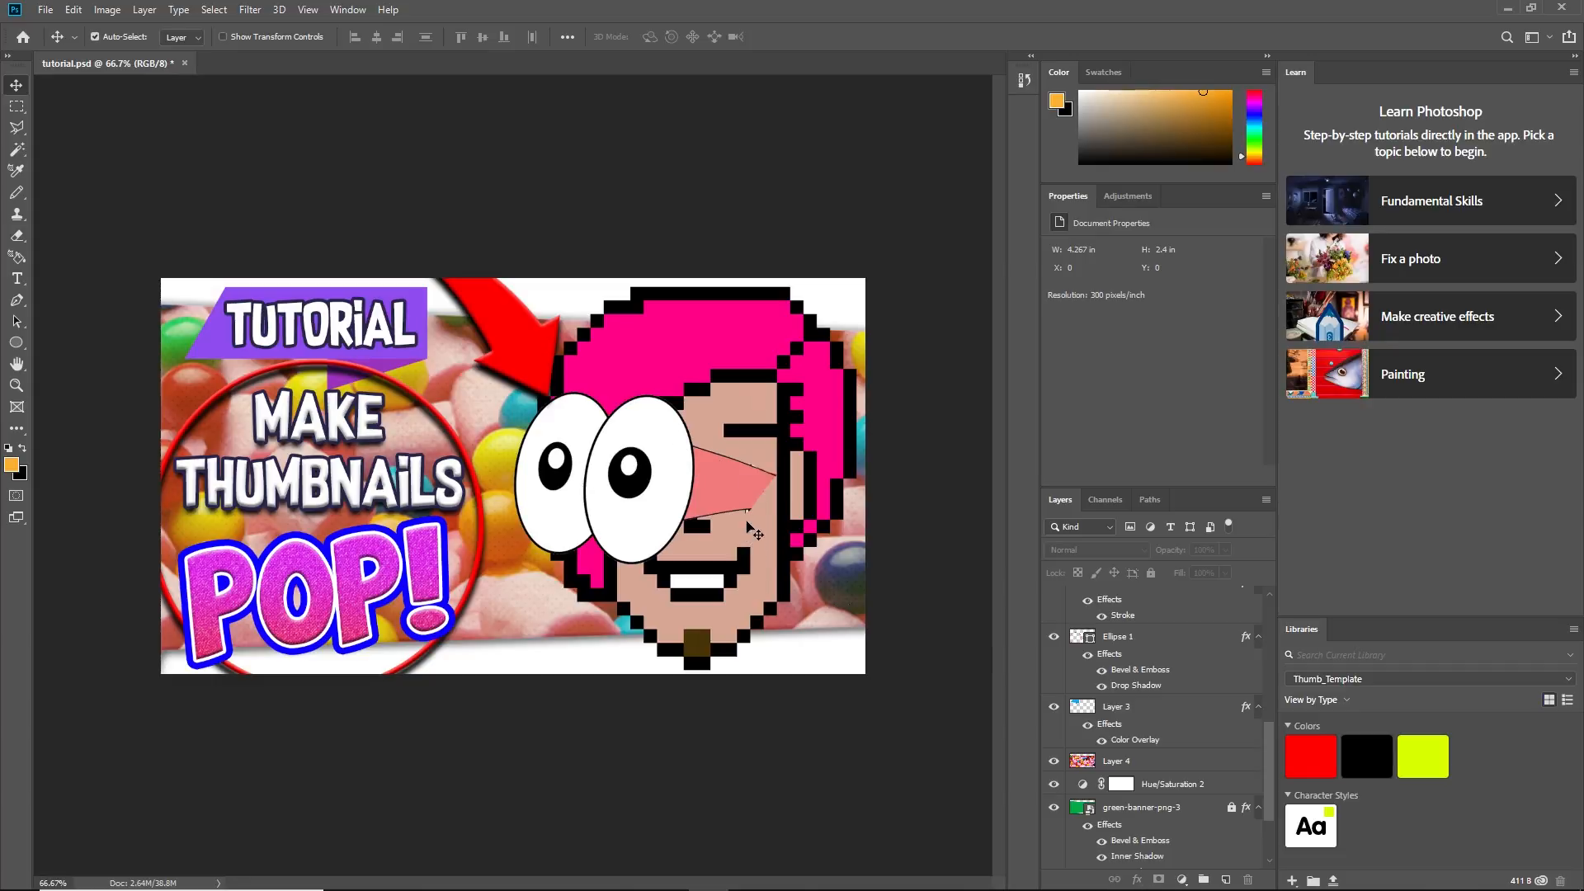
Erase the stray marks along the edges of the pink eye stalk on Layer 5
click(16, 235)
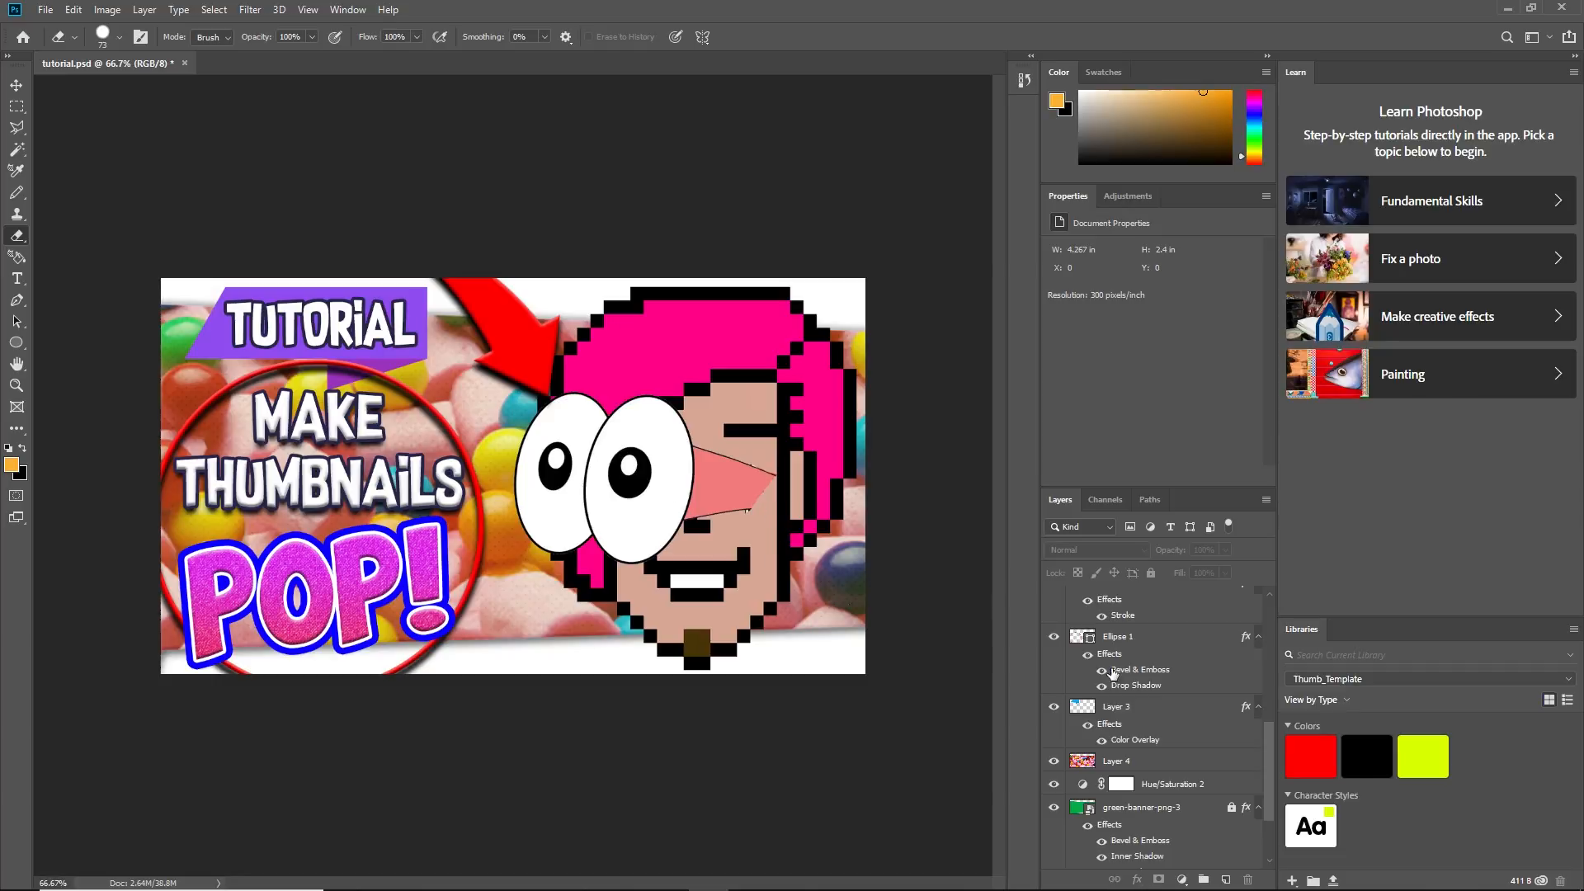
scroll(1113, 673, up, 5)
click(1145, 669)
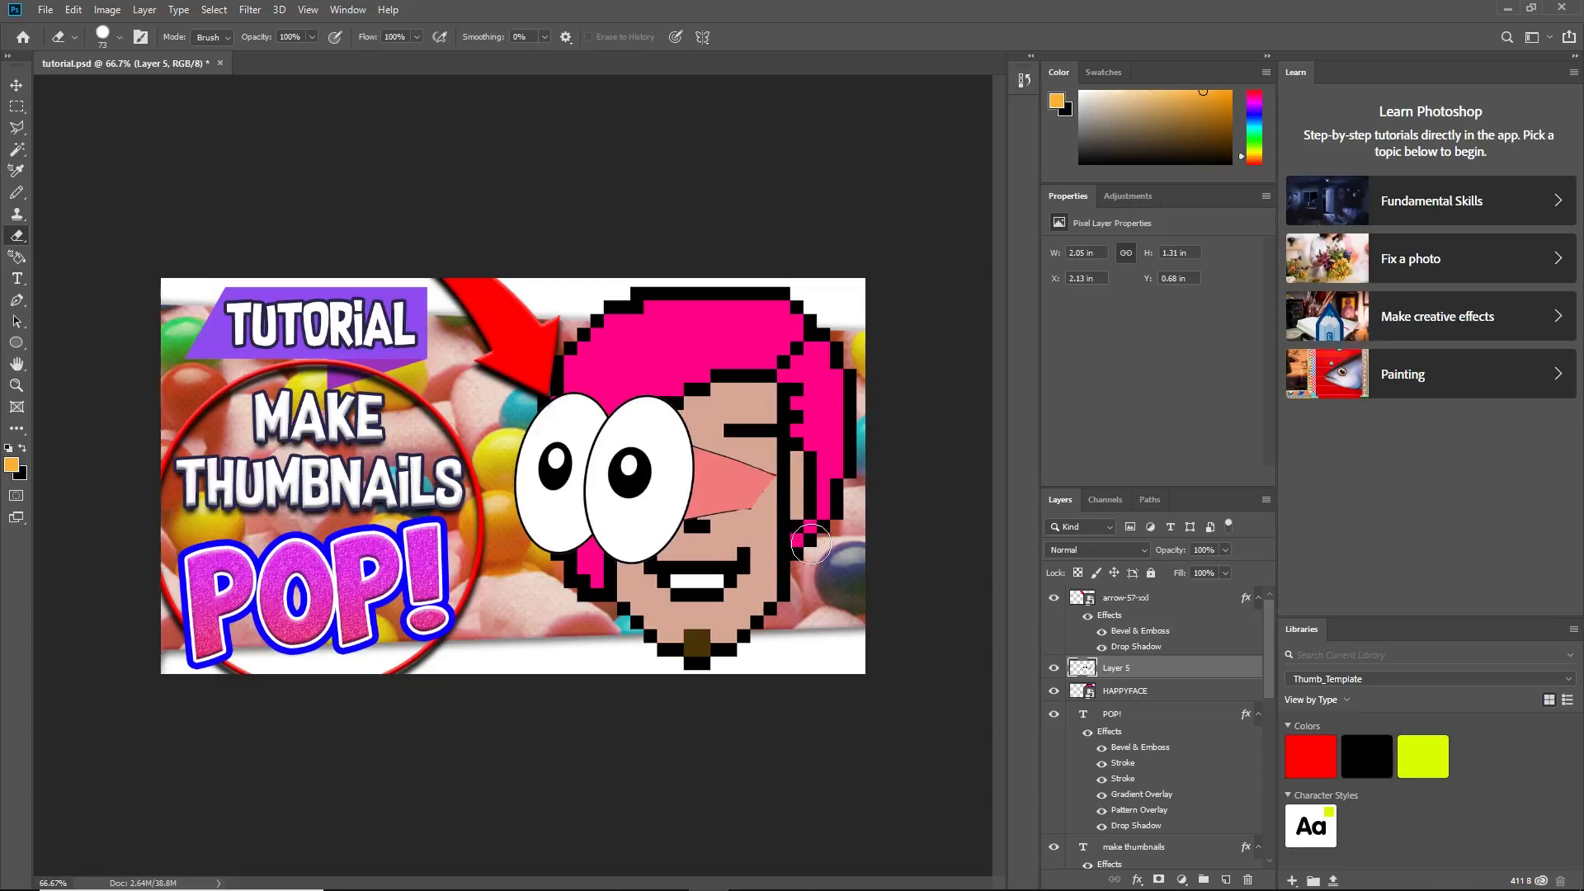
click(16, 85)
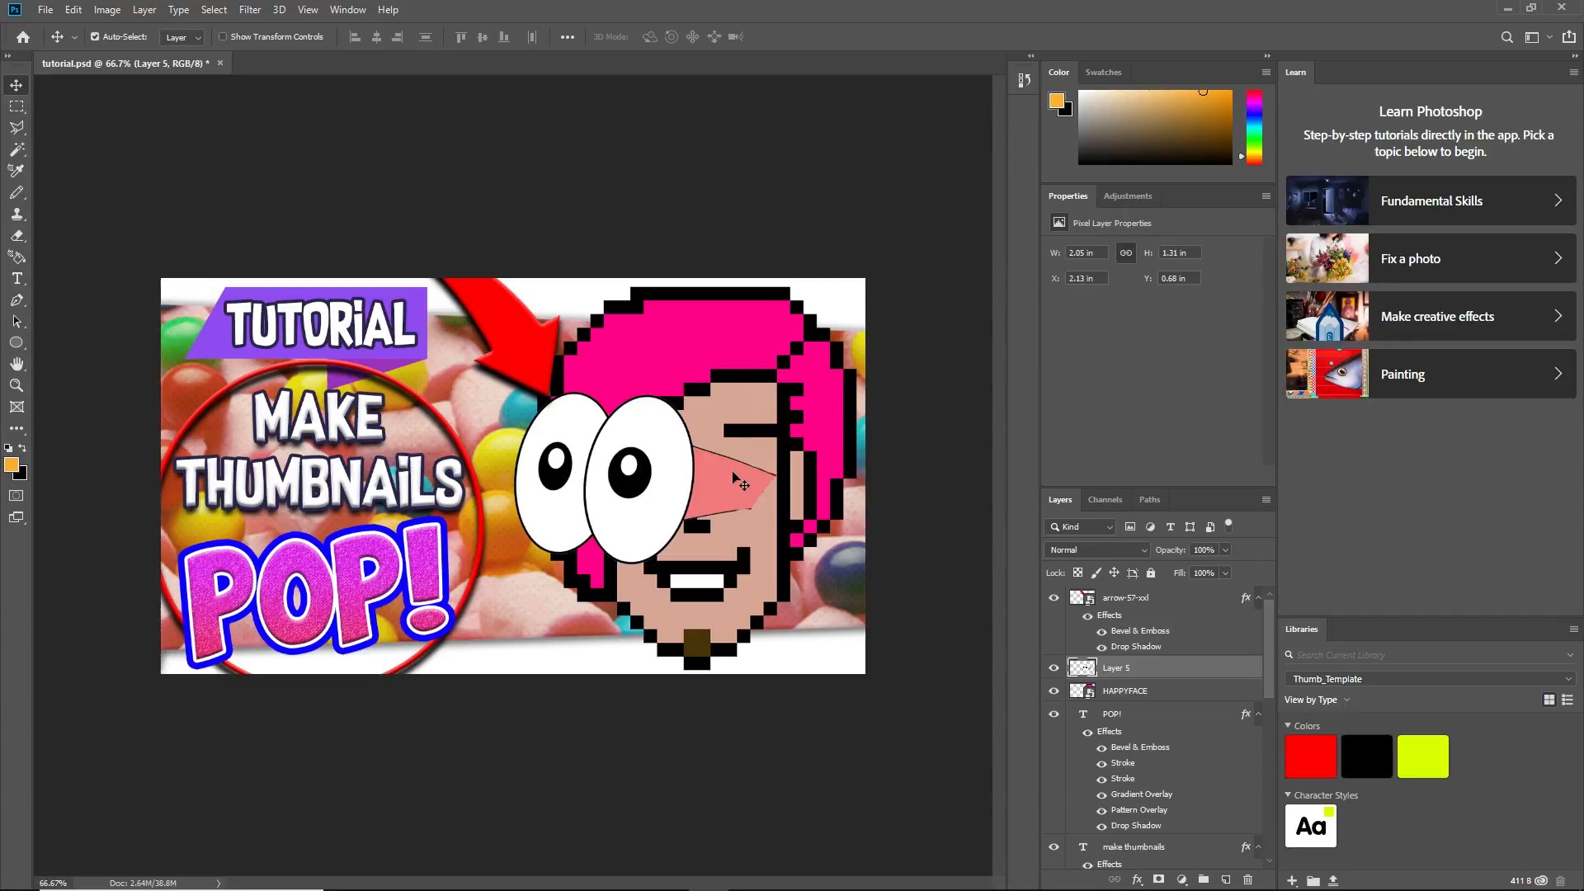
Switch to Chrome and search Google Images for "maple story 2"
mouse_move(732, 869)
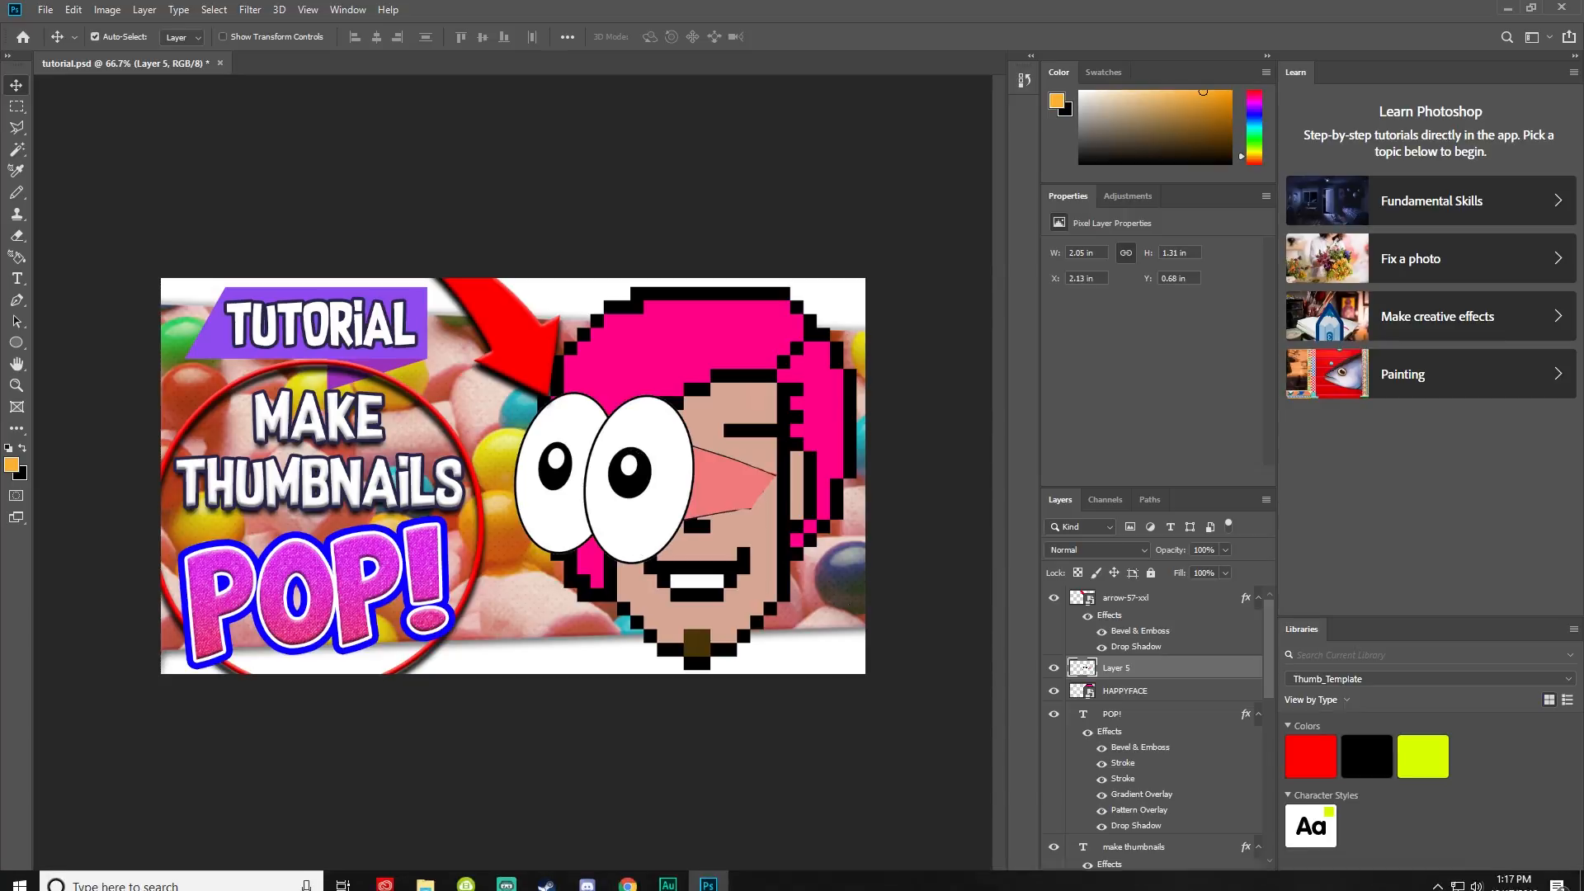
mouse_move(627, 873)
click(565, 802)
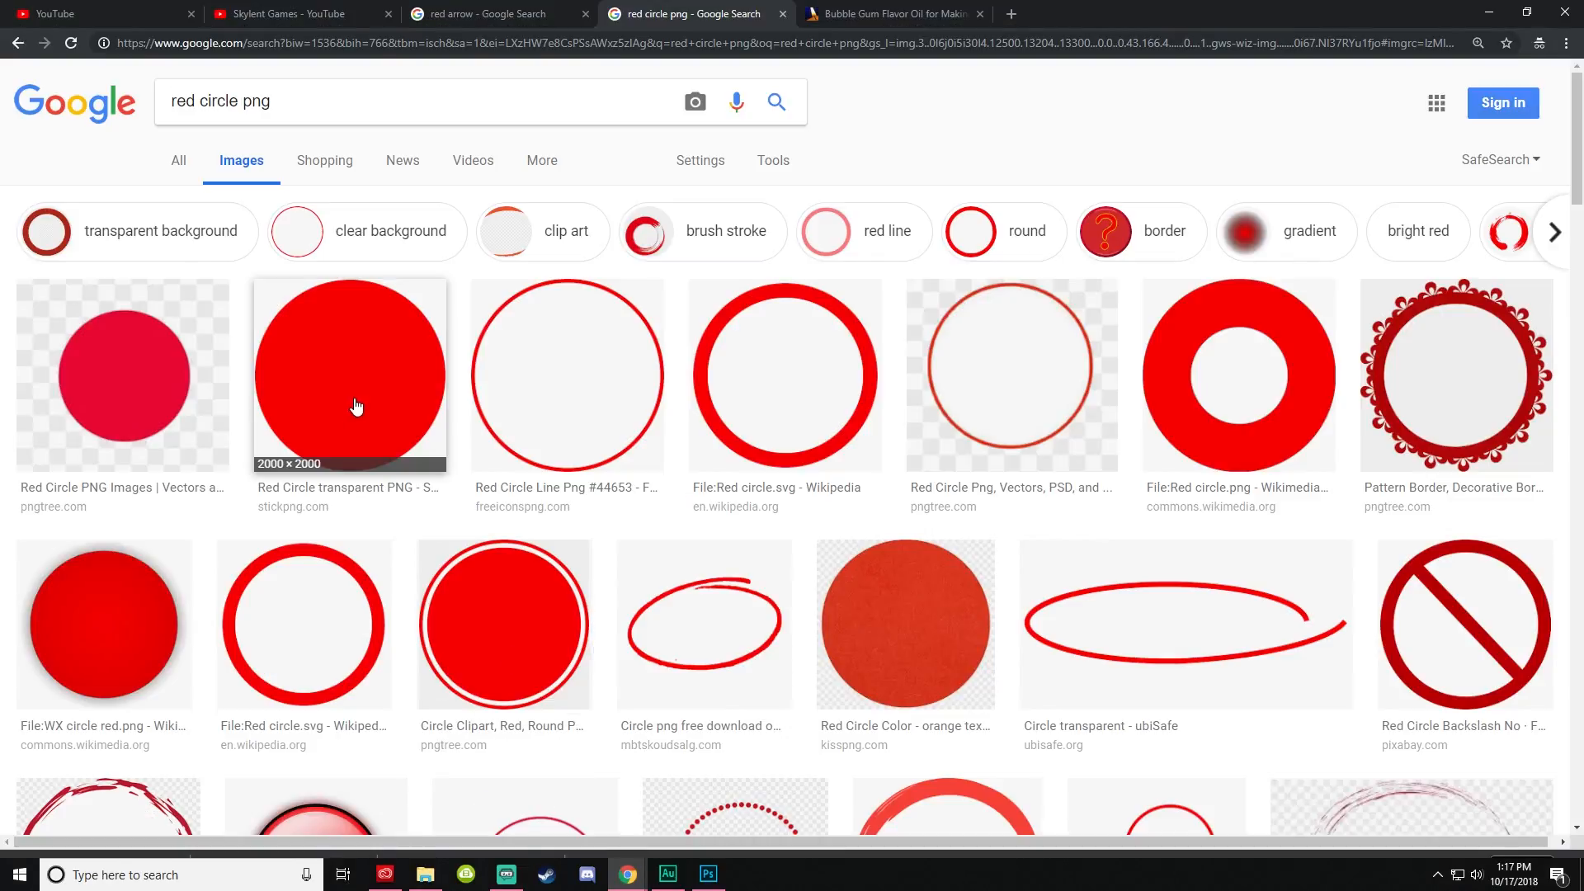
double_click(426, 101)
triple_click(425, 101)
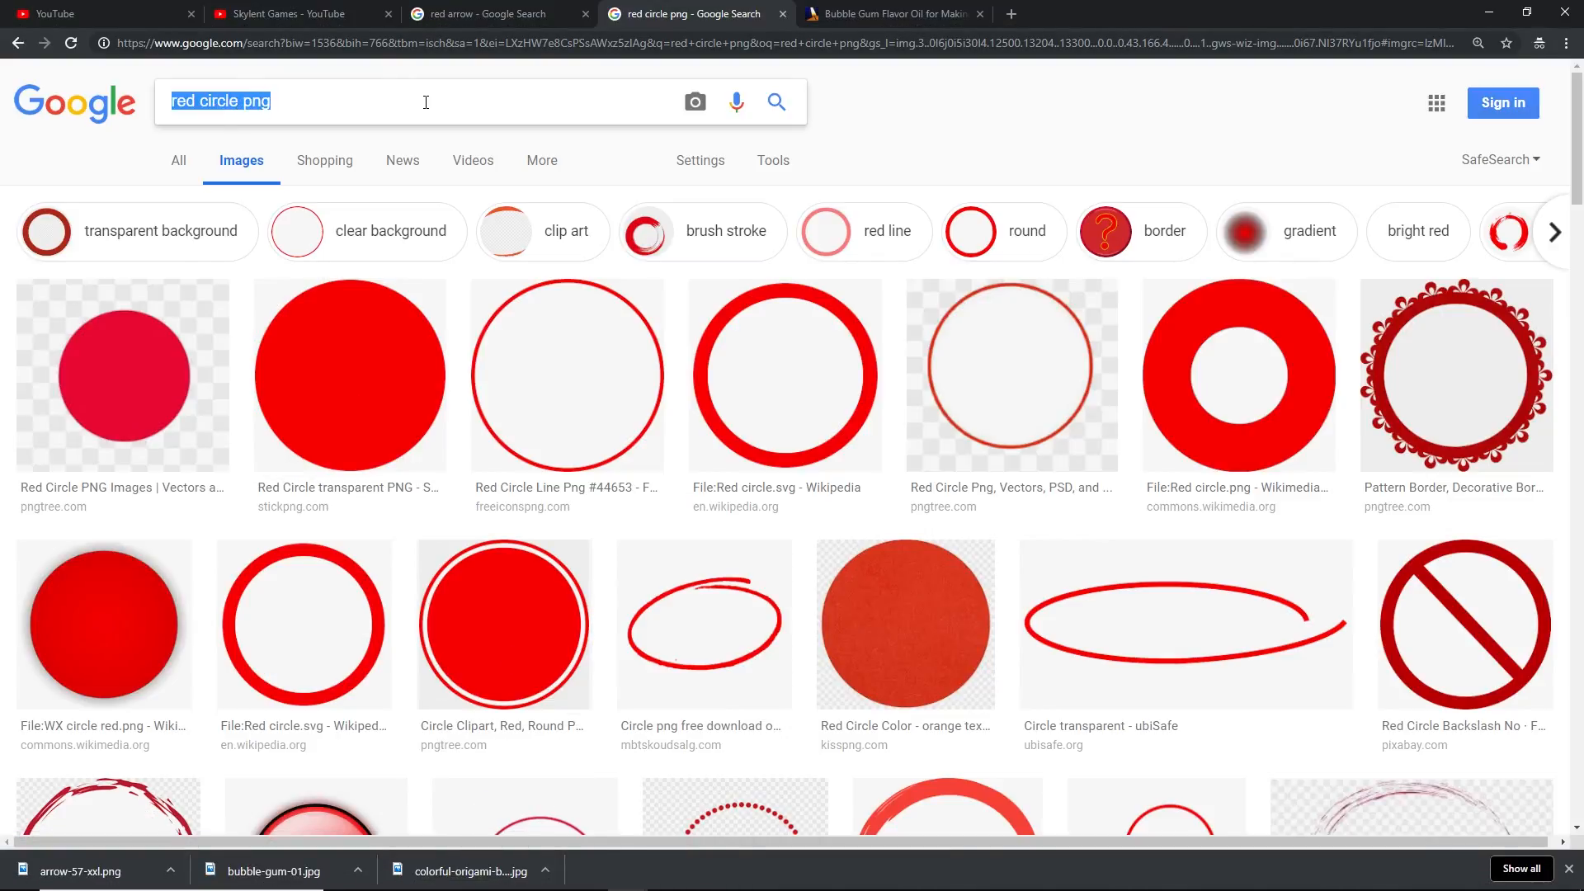
text(maple story 2)
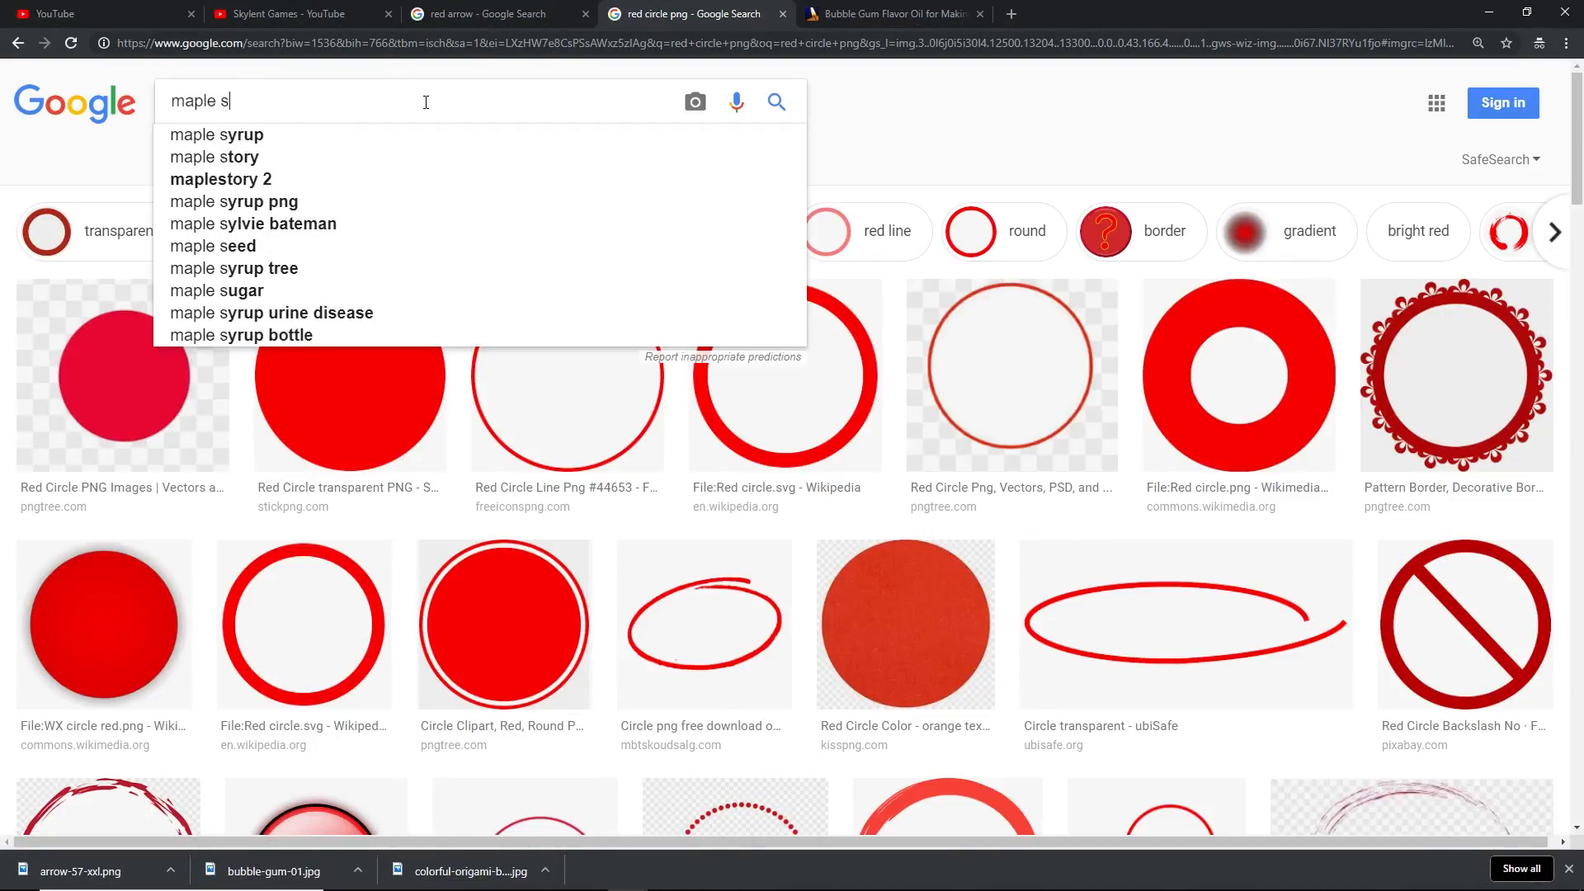
key(Return)
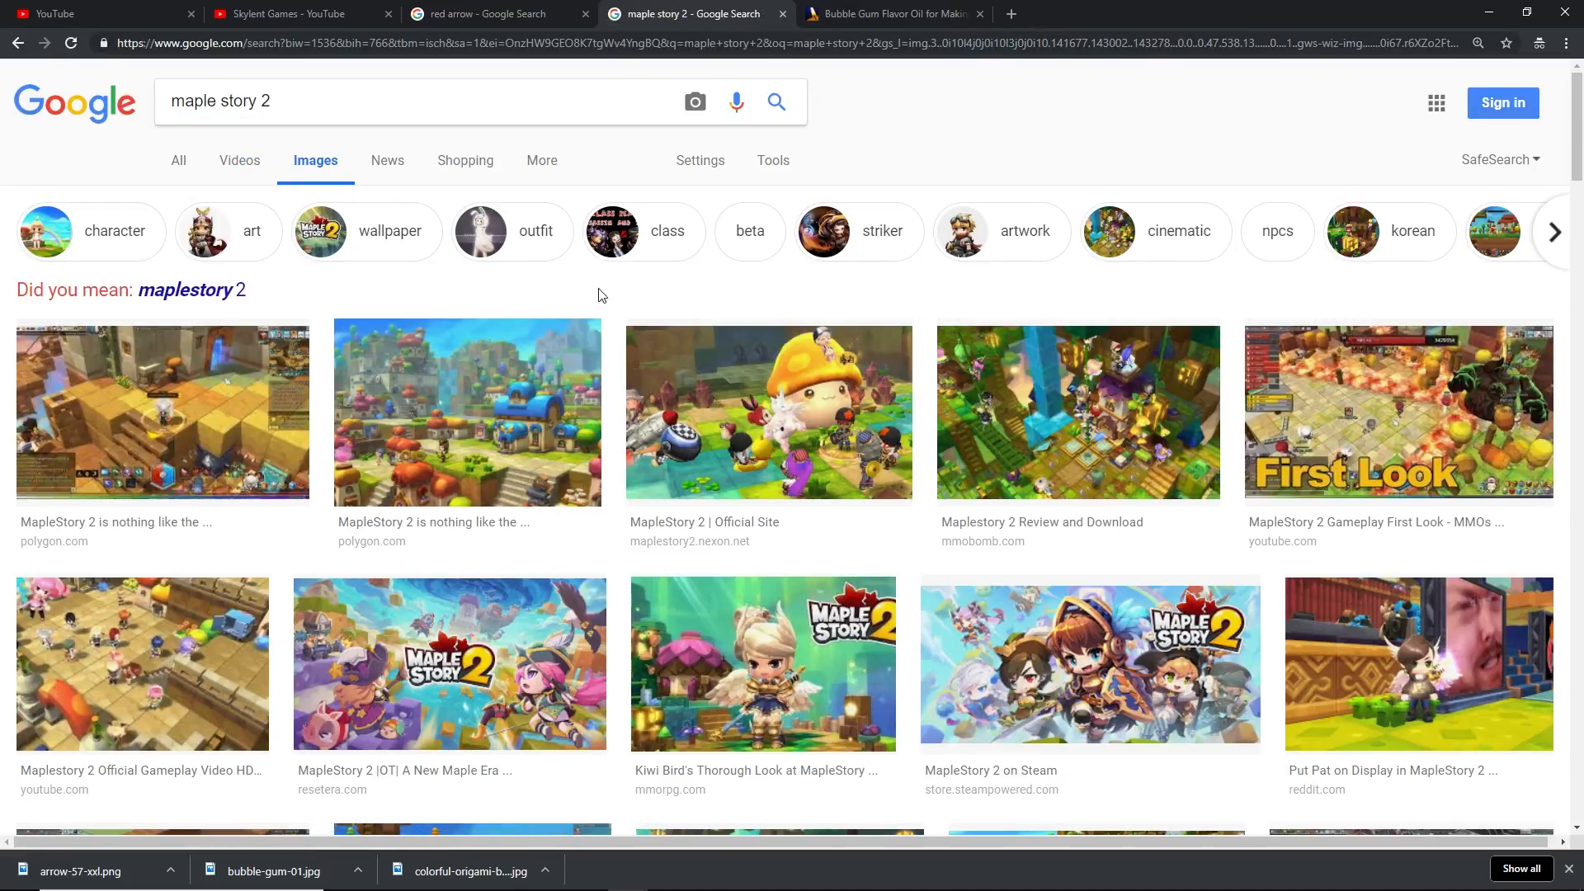
Preview the MapleStory 2 artwork from Steam and ResetEra and open the 1920 × 1057 ResetEra picture
scroll(718, 396, down, 3)
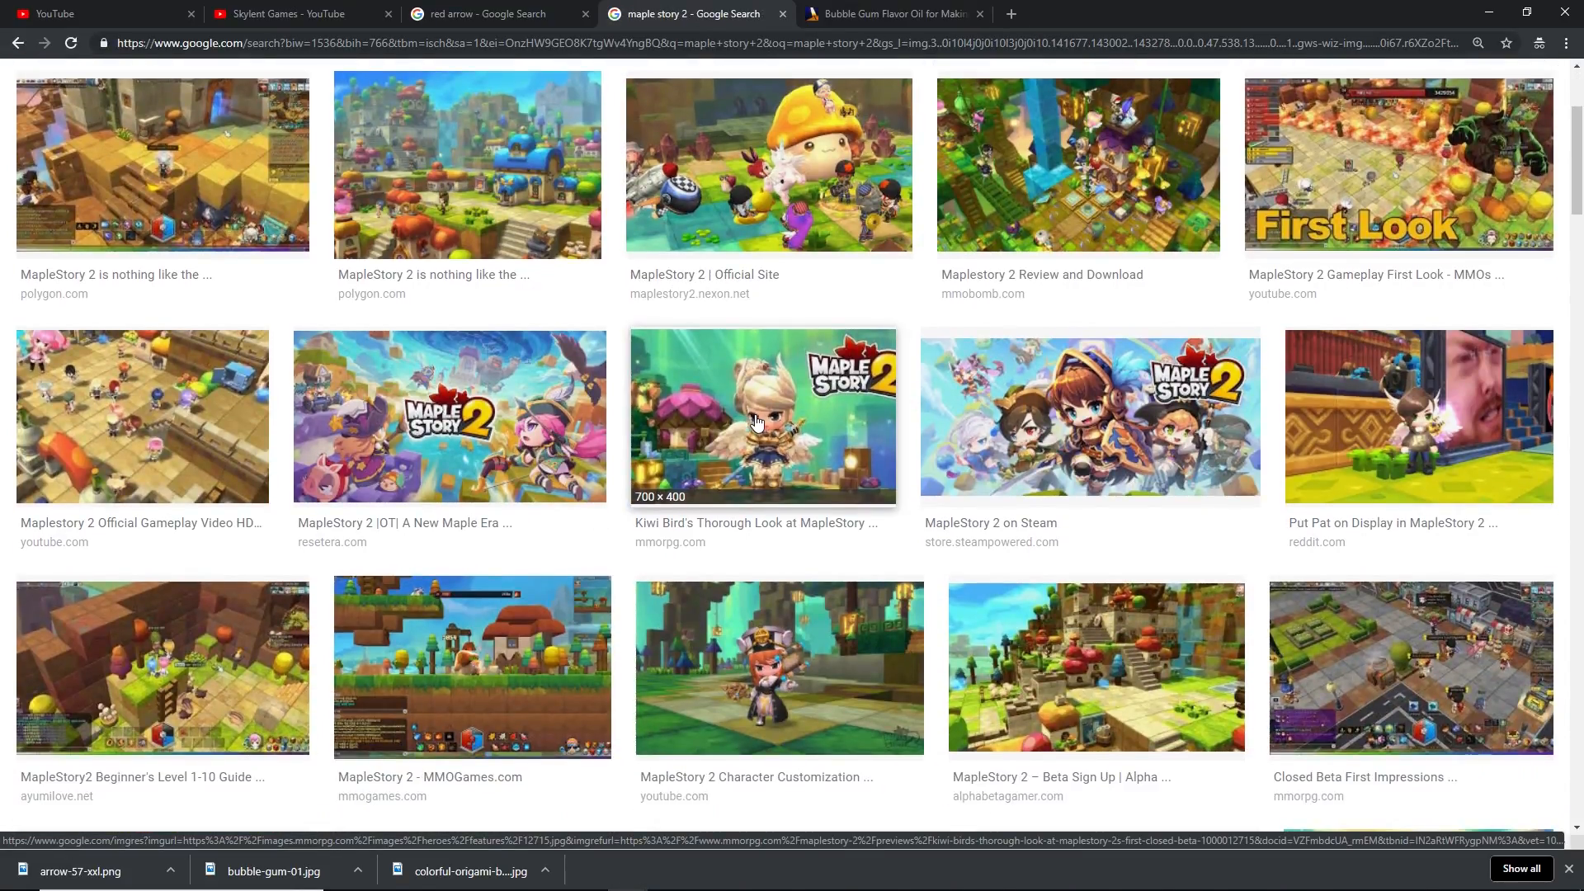
click(1101, 435)
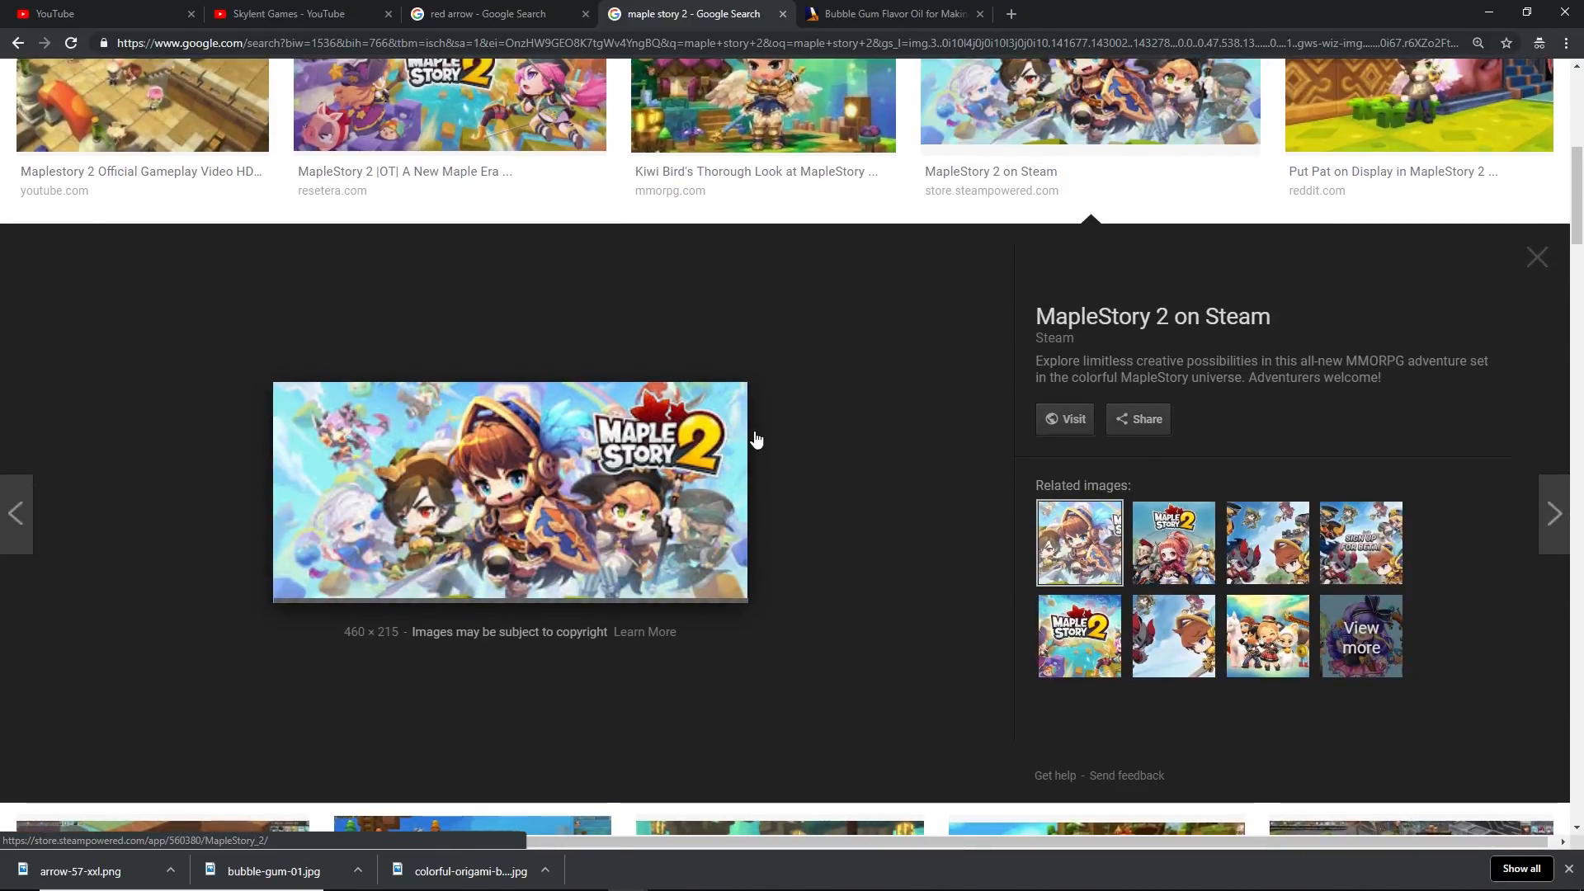
scroll(660, 446, up, 4)
click(548, 439)
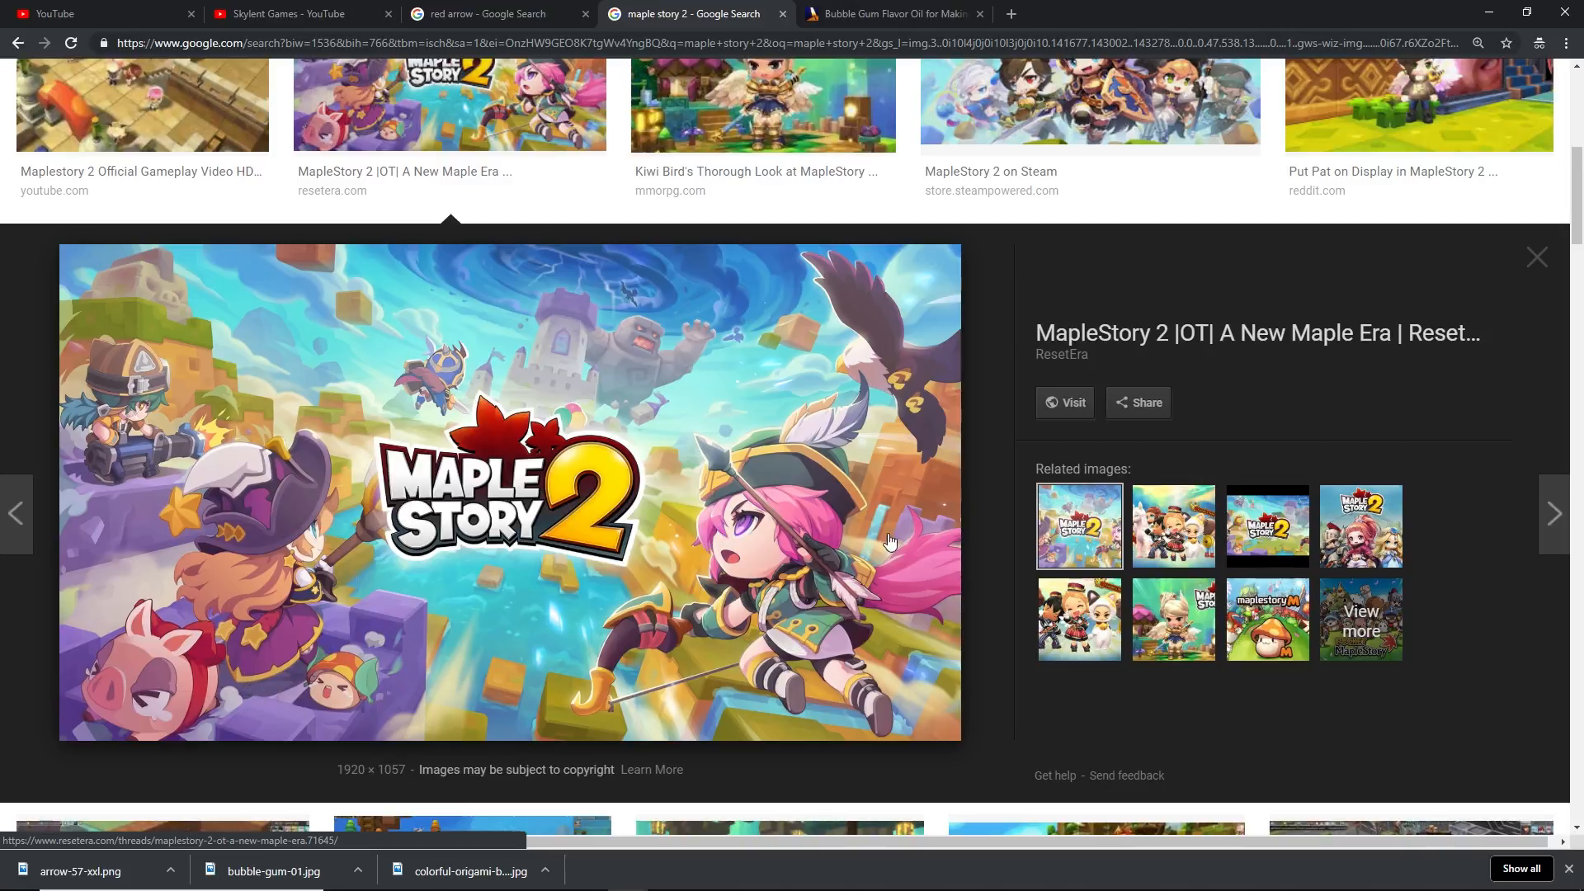
click(693, 518)
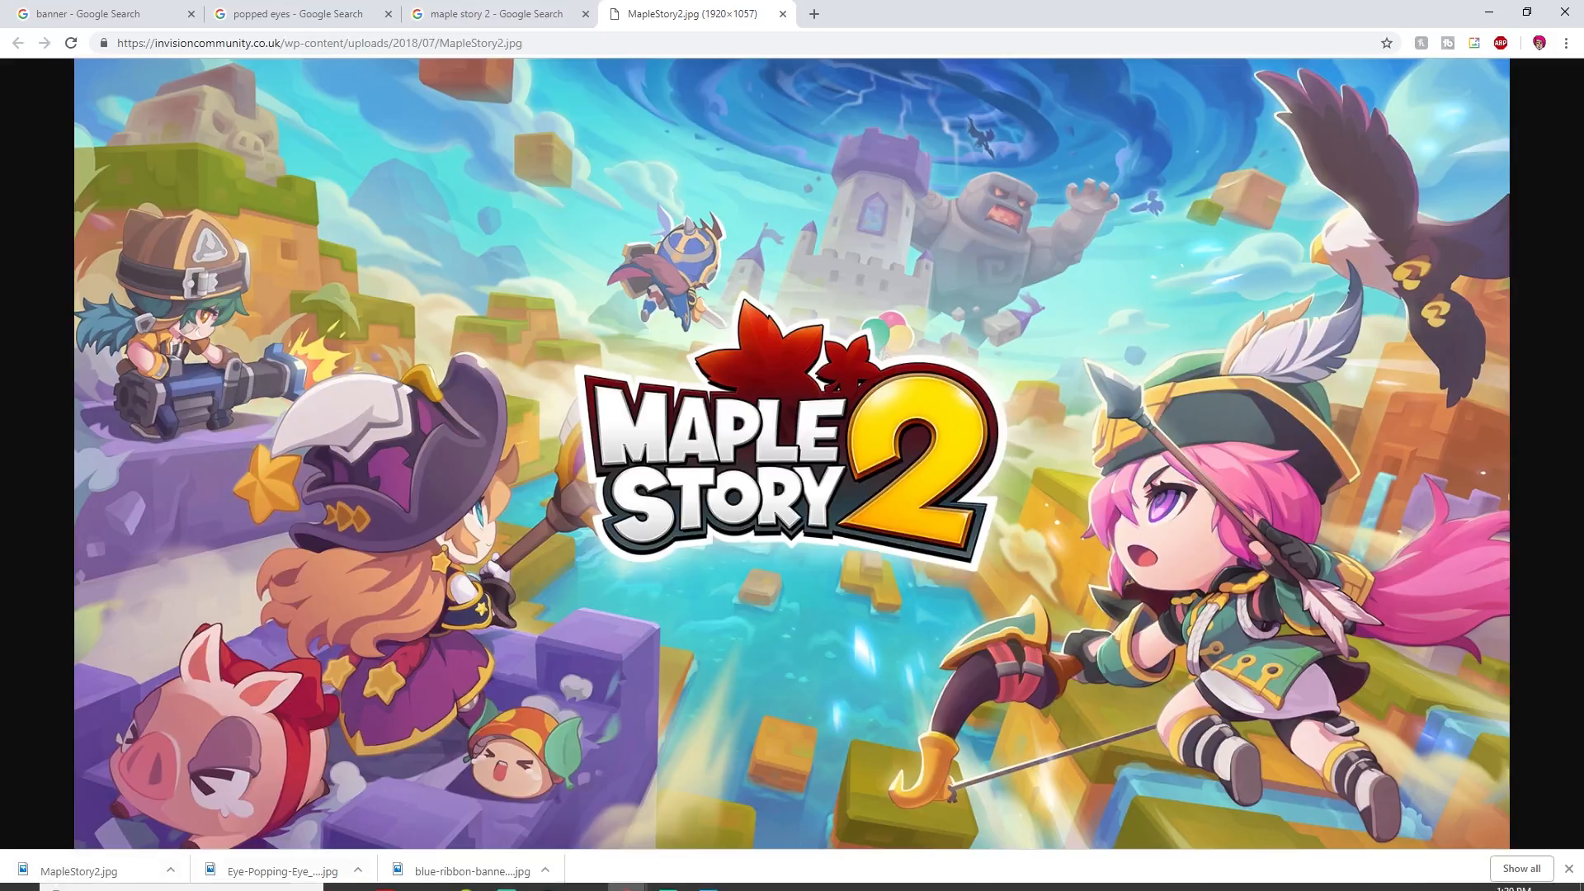
Switch to Photoshop and make the MapleStory2 layer visible in firstlook.psd
click(710, 874)
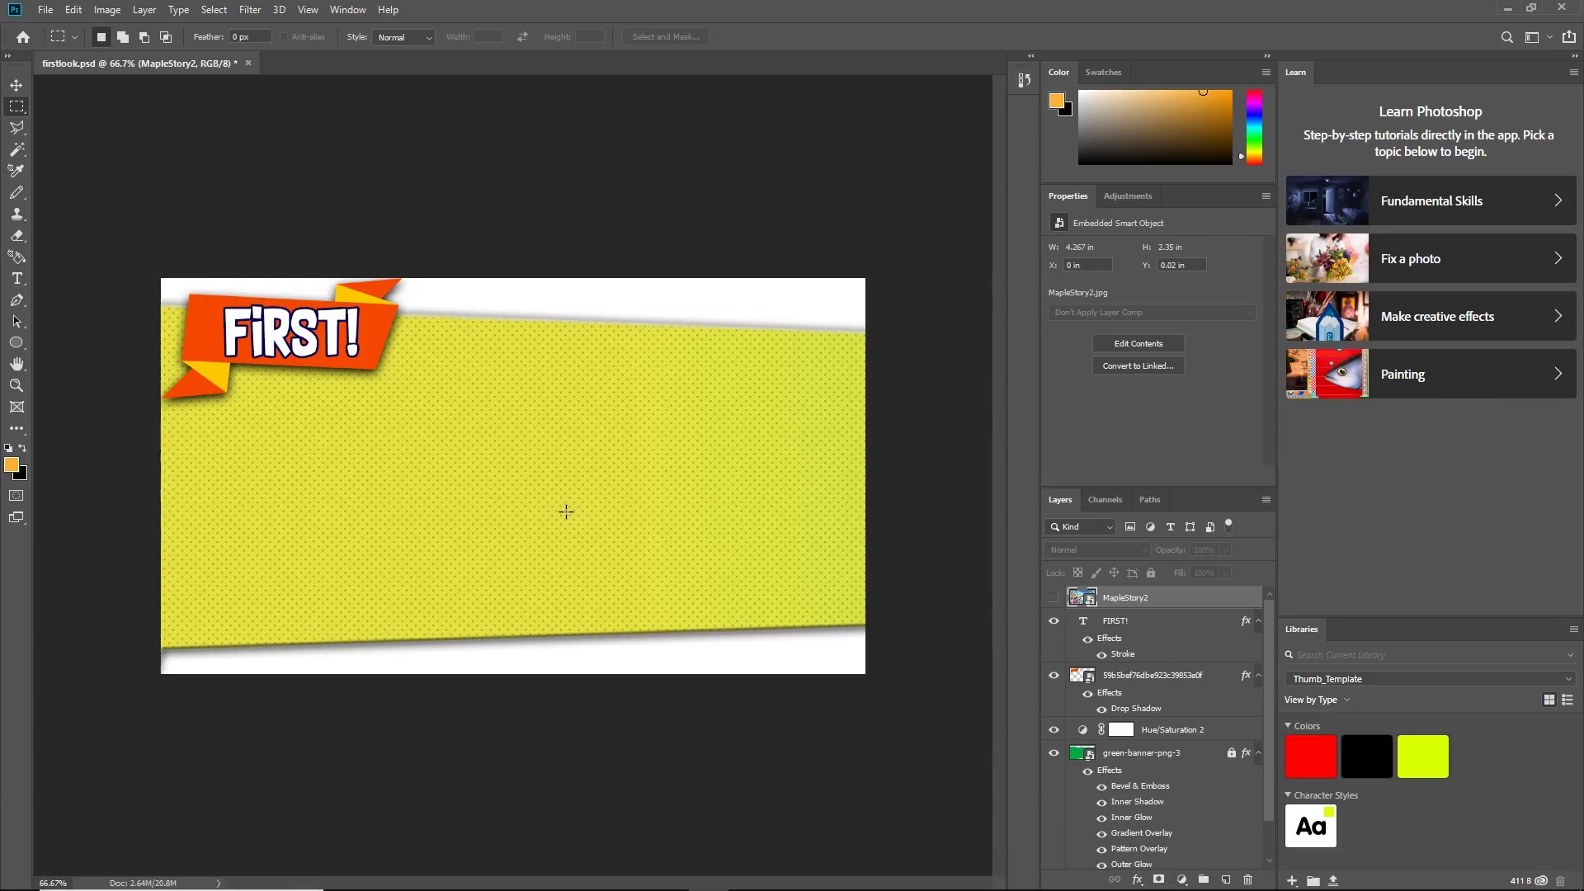
click(1053, 598)
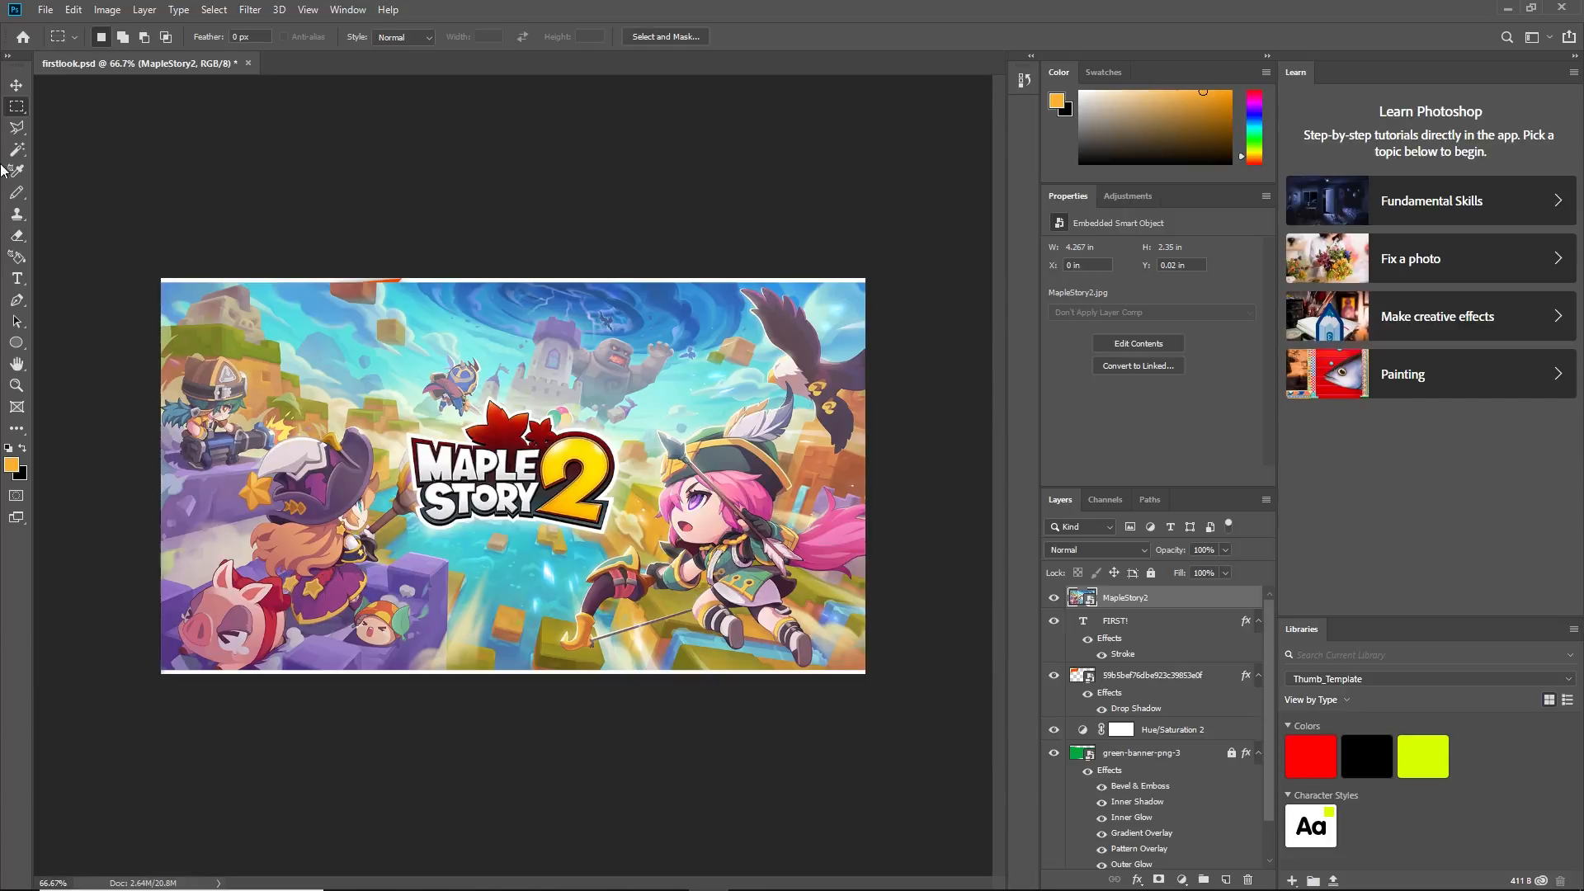
Try outlining the witch's hat and staff with the Magnetic Lasso tool, then discard the selection
click(17, 128)
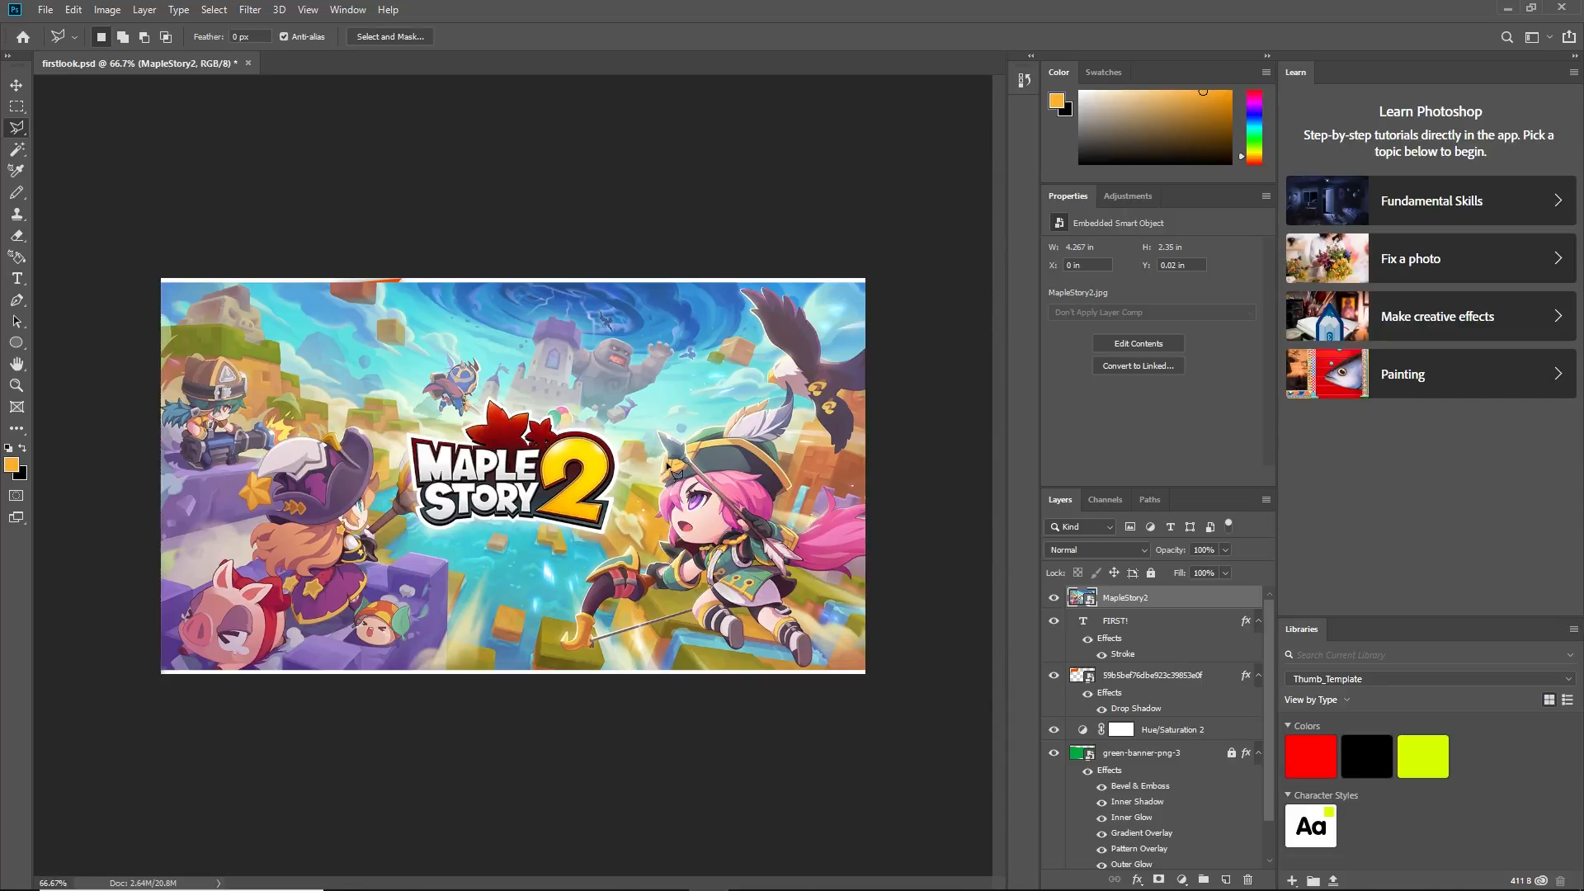
key(shift+l)
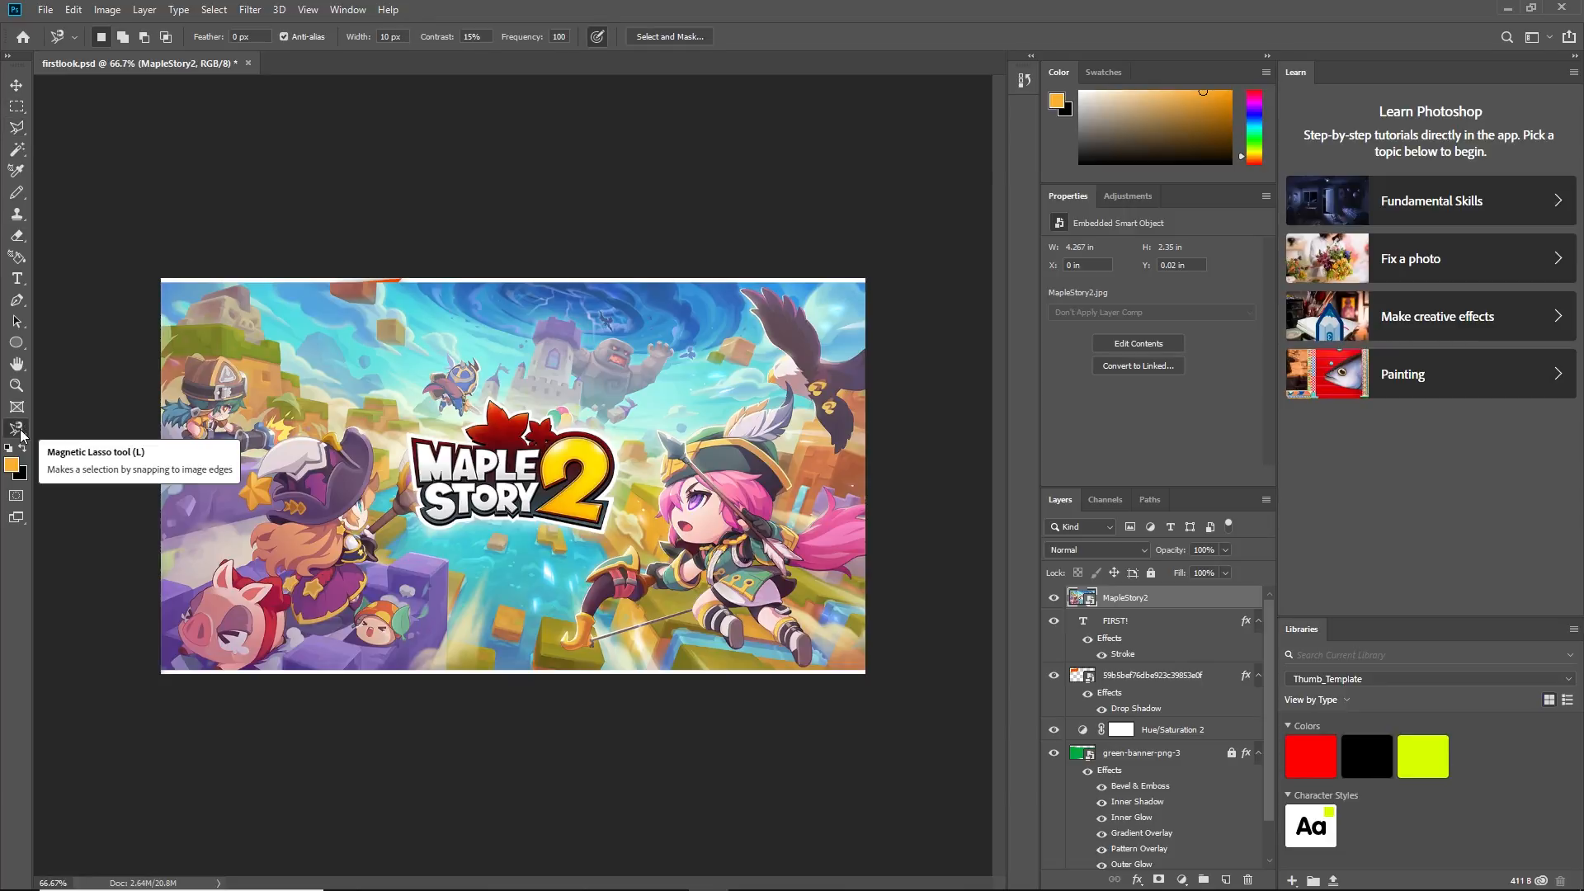
click(254, 470)
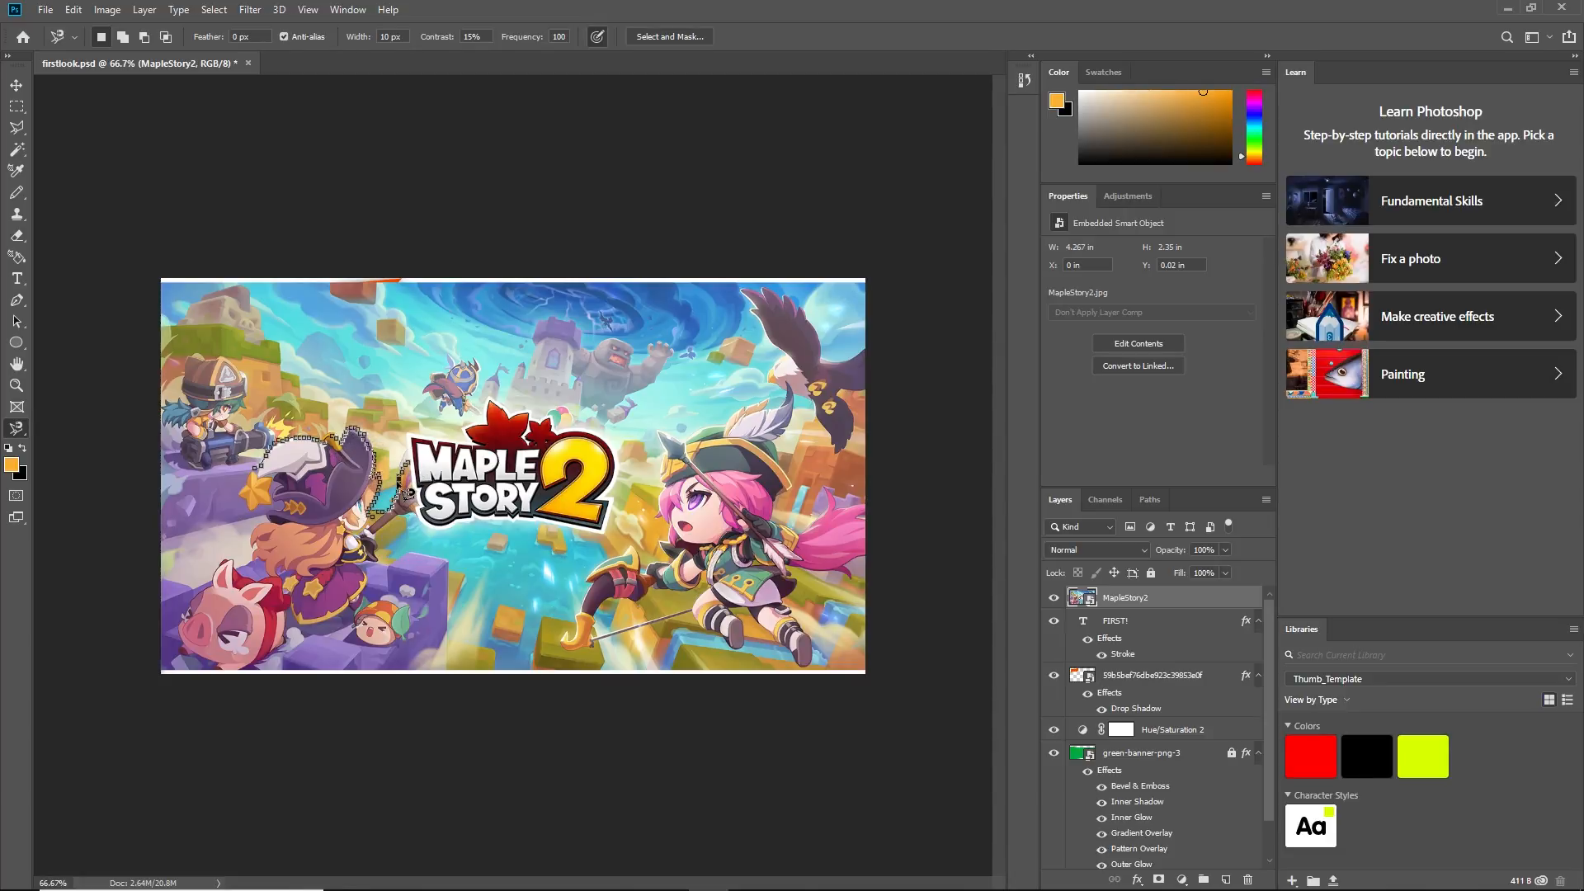
key(Escape)
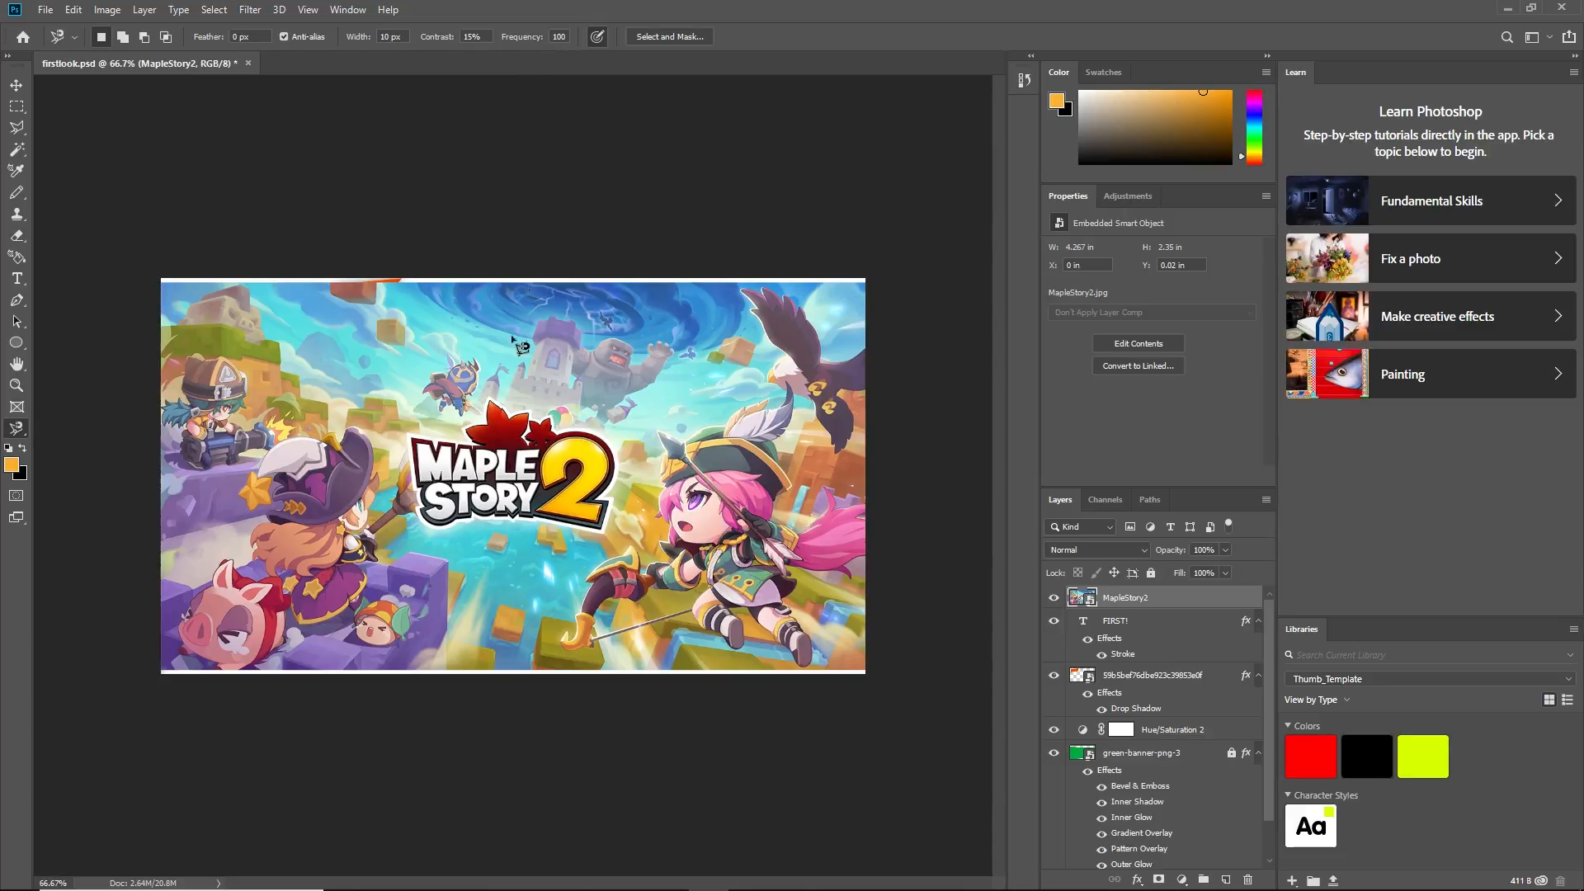
Outline the witch with her staff, the pig and the small creature using the Magnetic Lasso, and copy them to a new layer
click(17, 385)
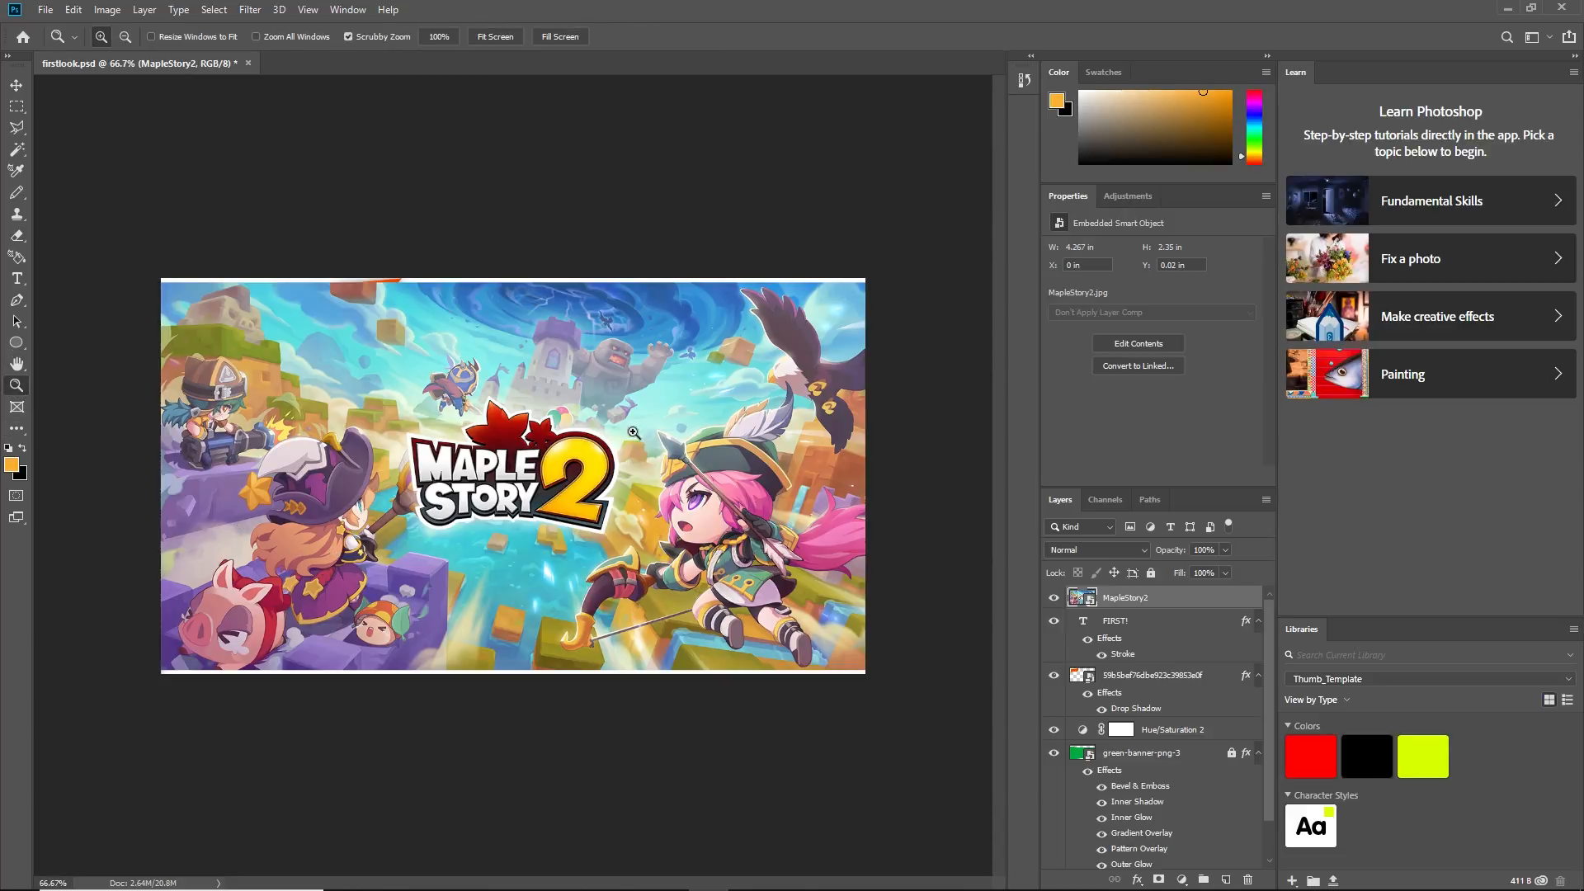
click(404, 587)
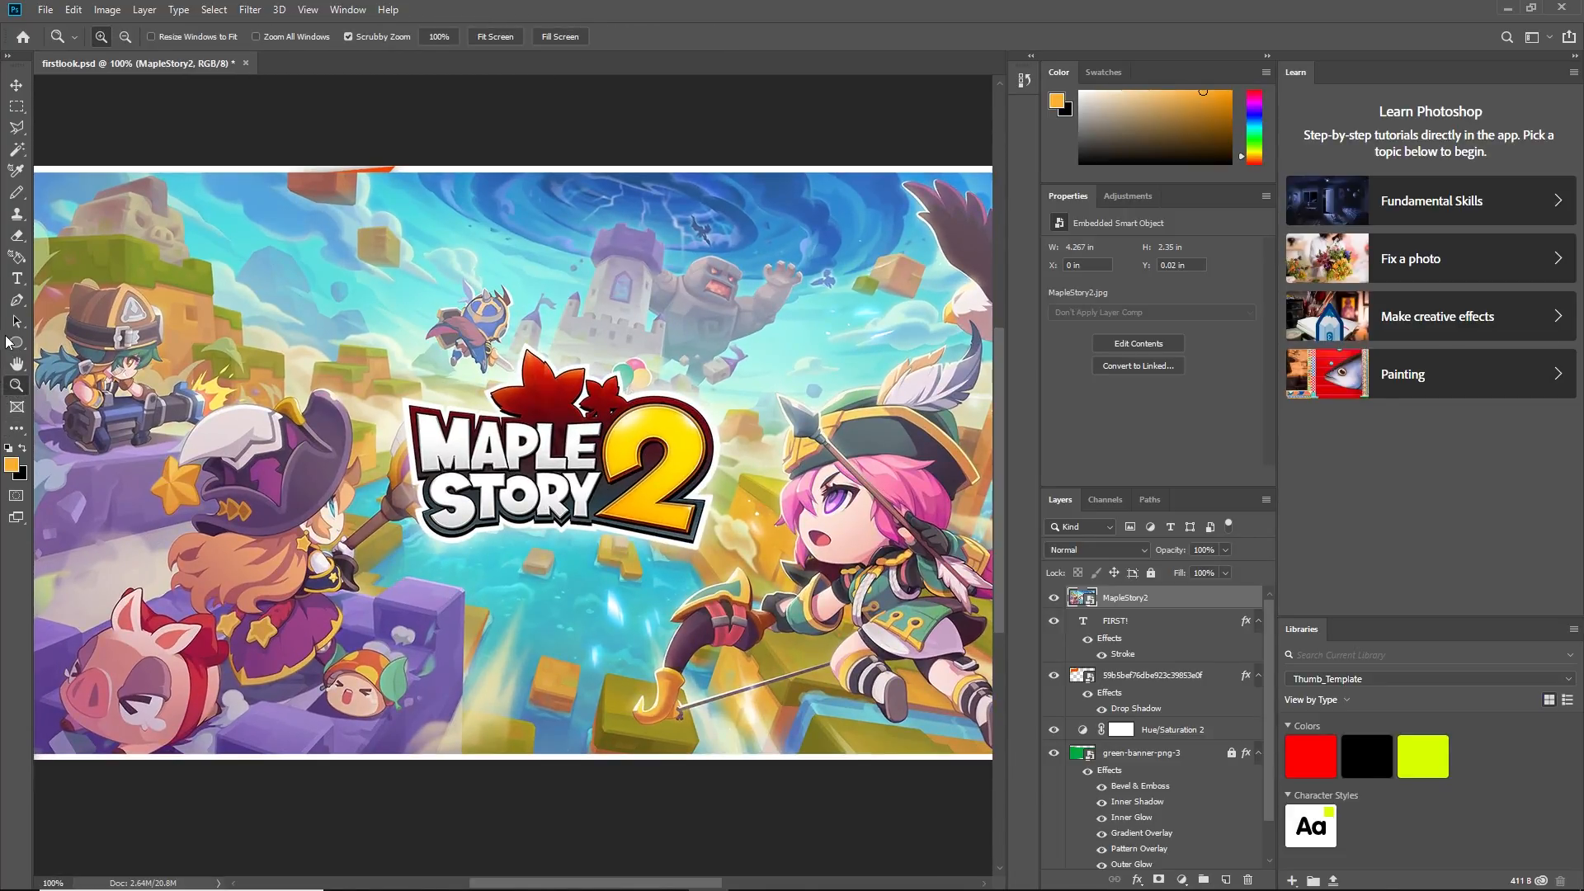
click(17, 130)
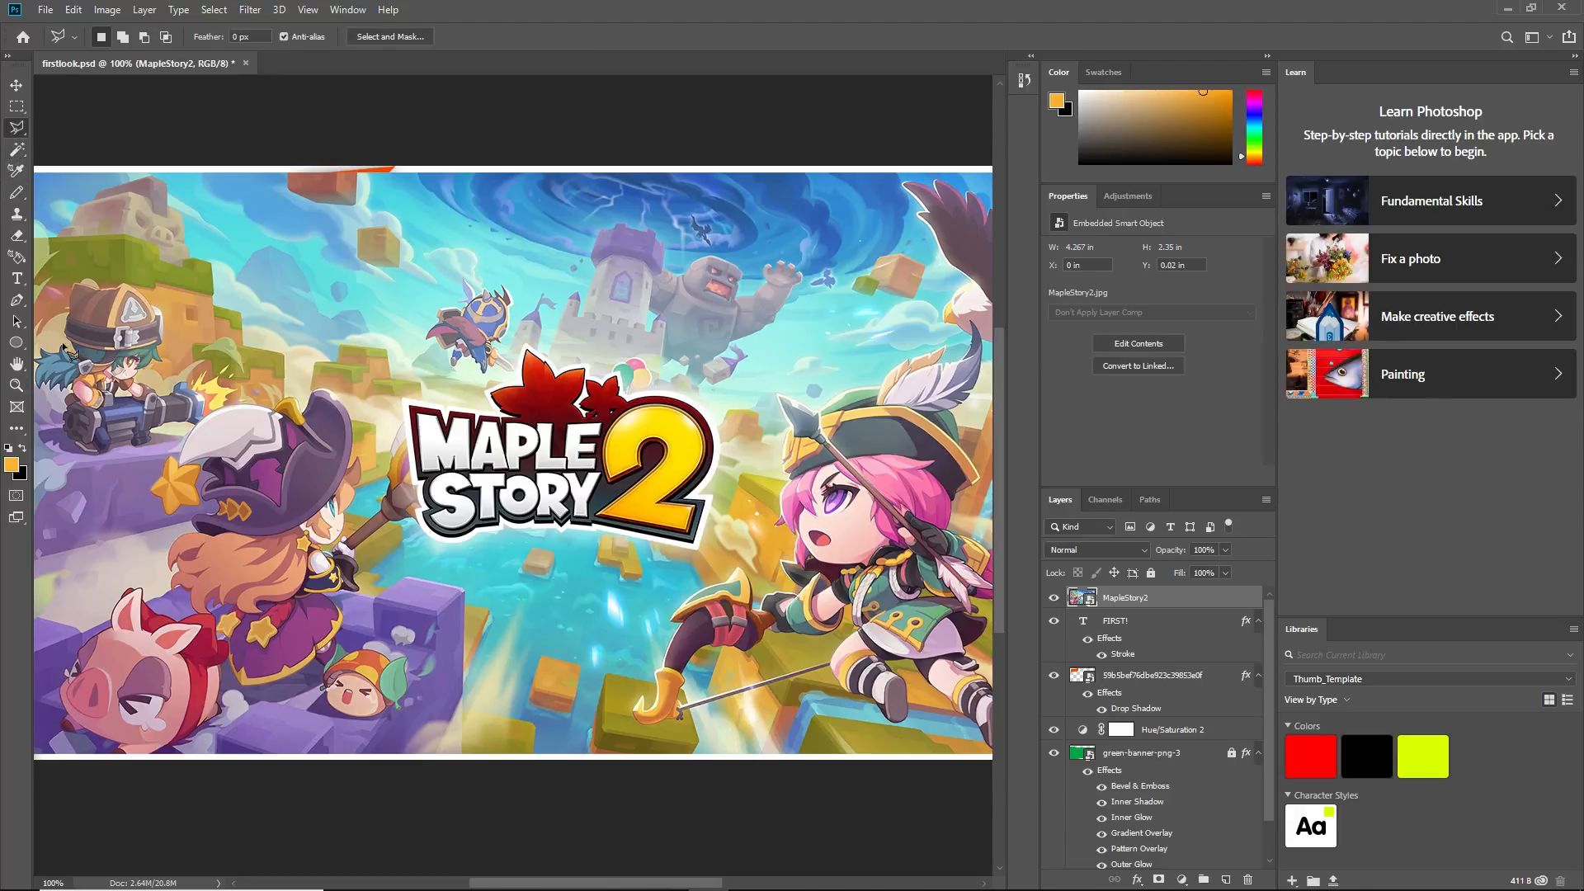
click(16, 428)
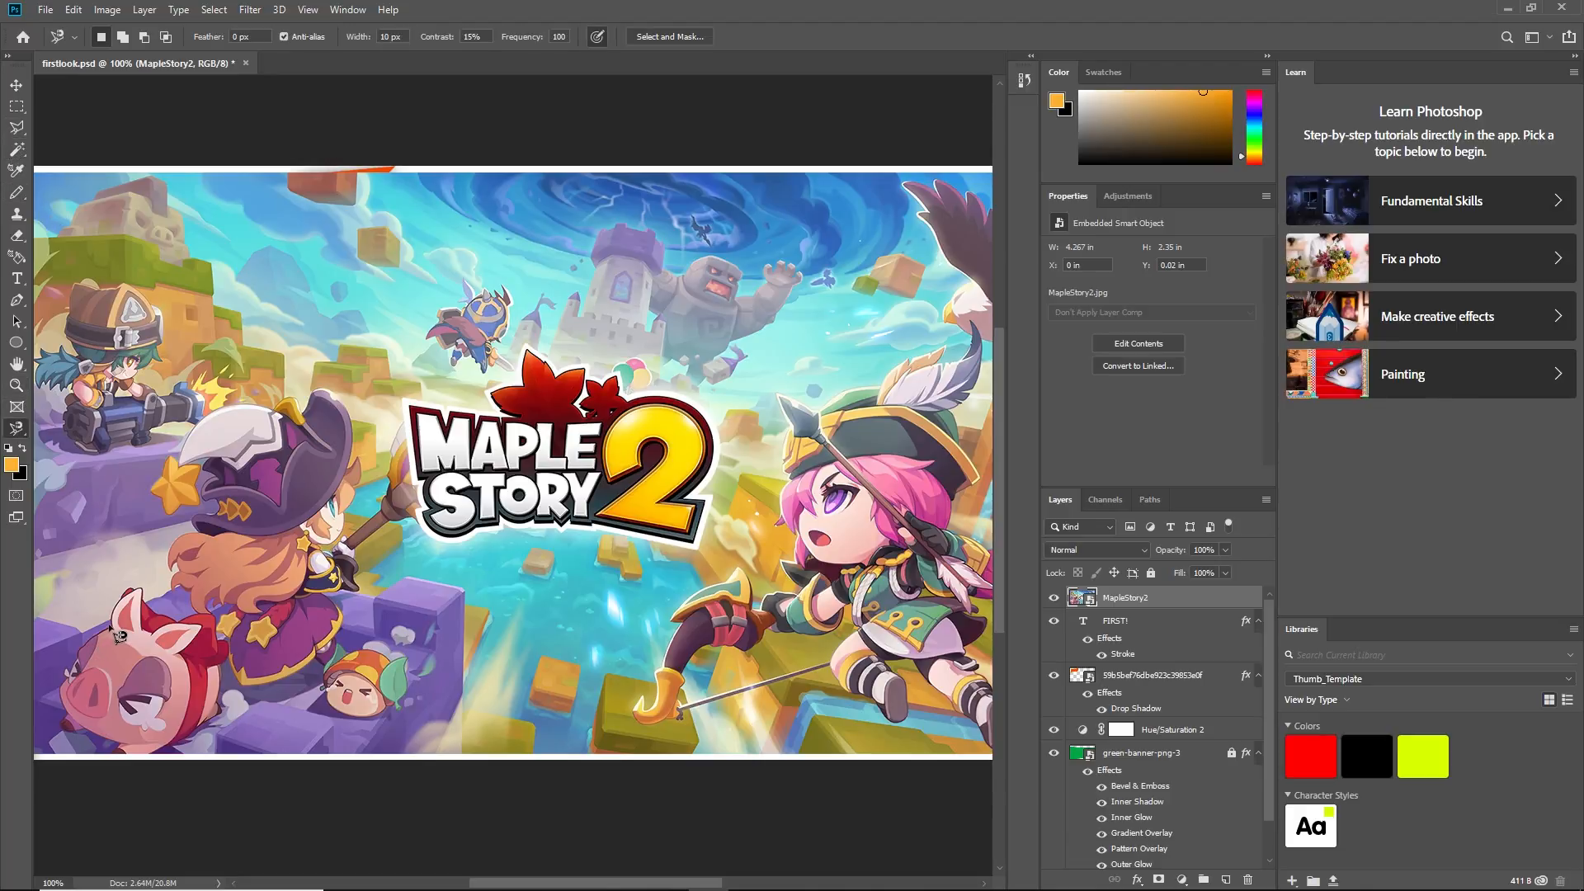
click(134, 587)
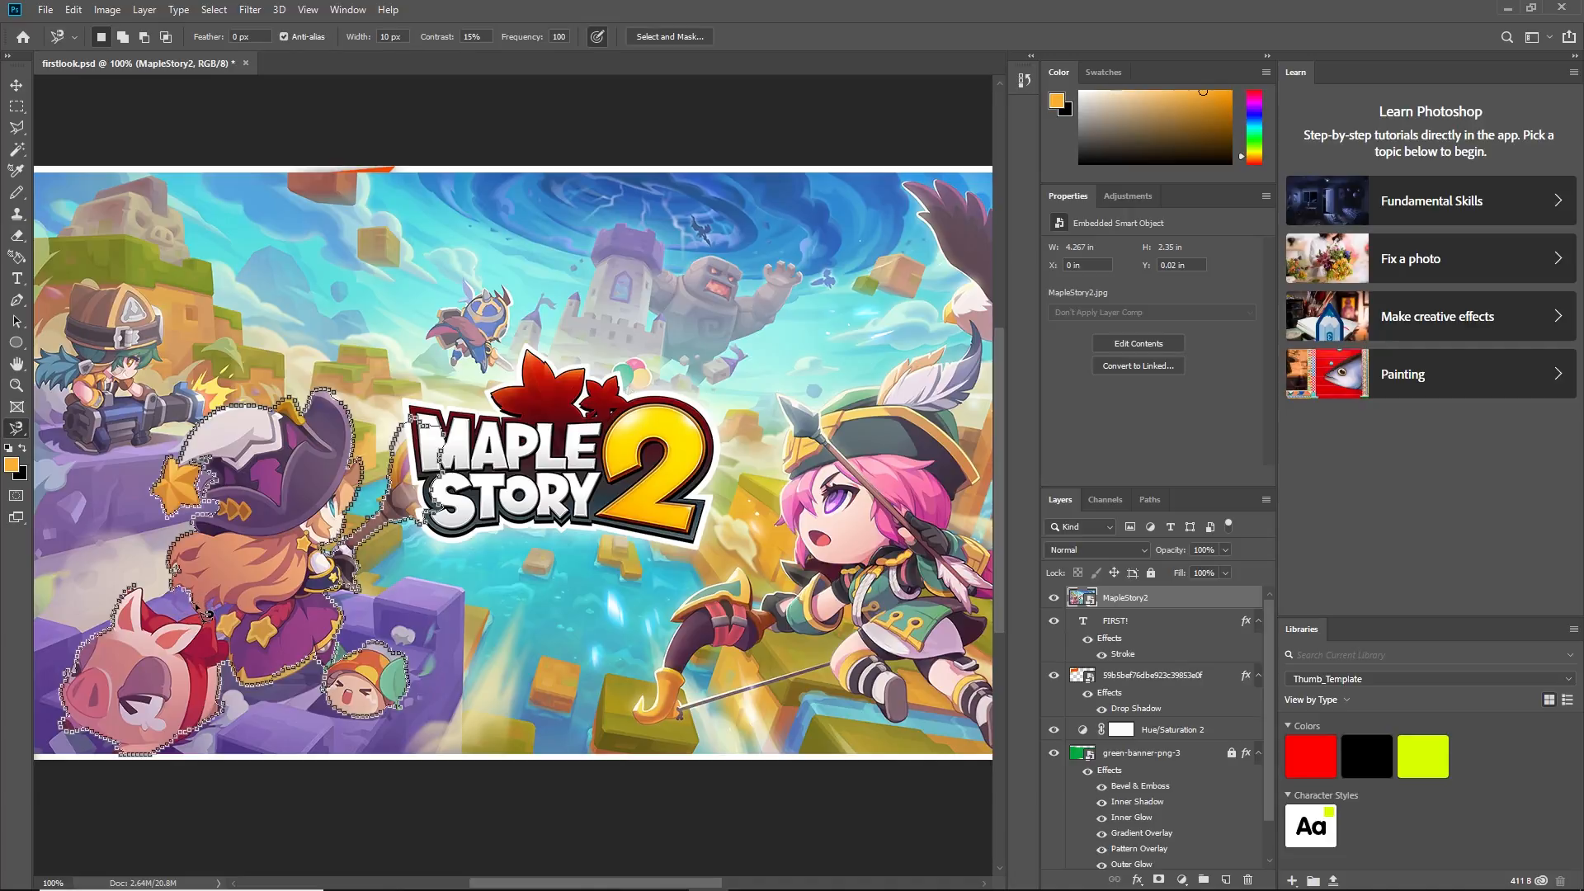
double_click(142, 592)
right_click(260, 522)
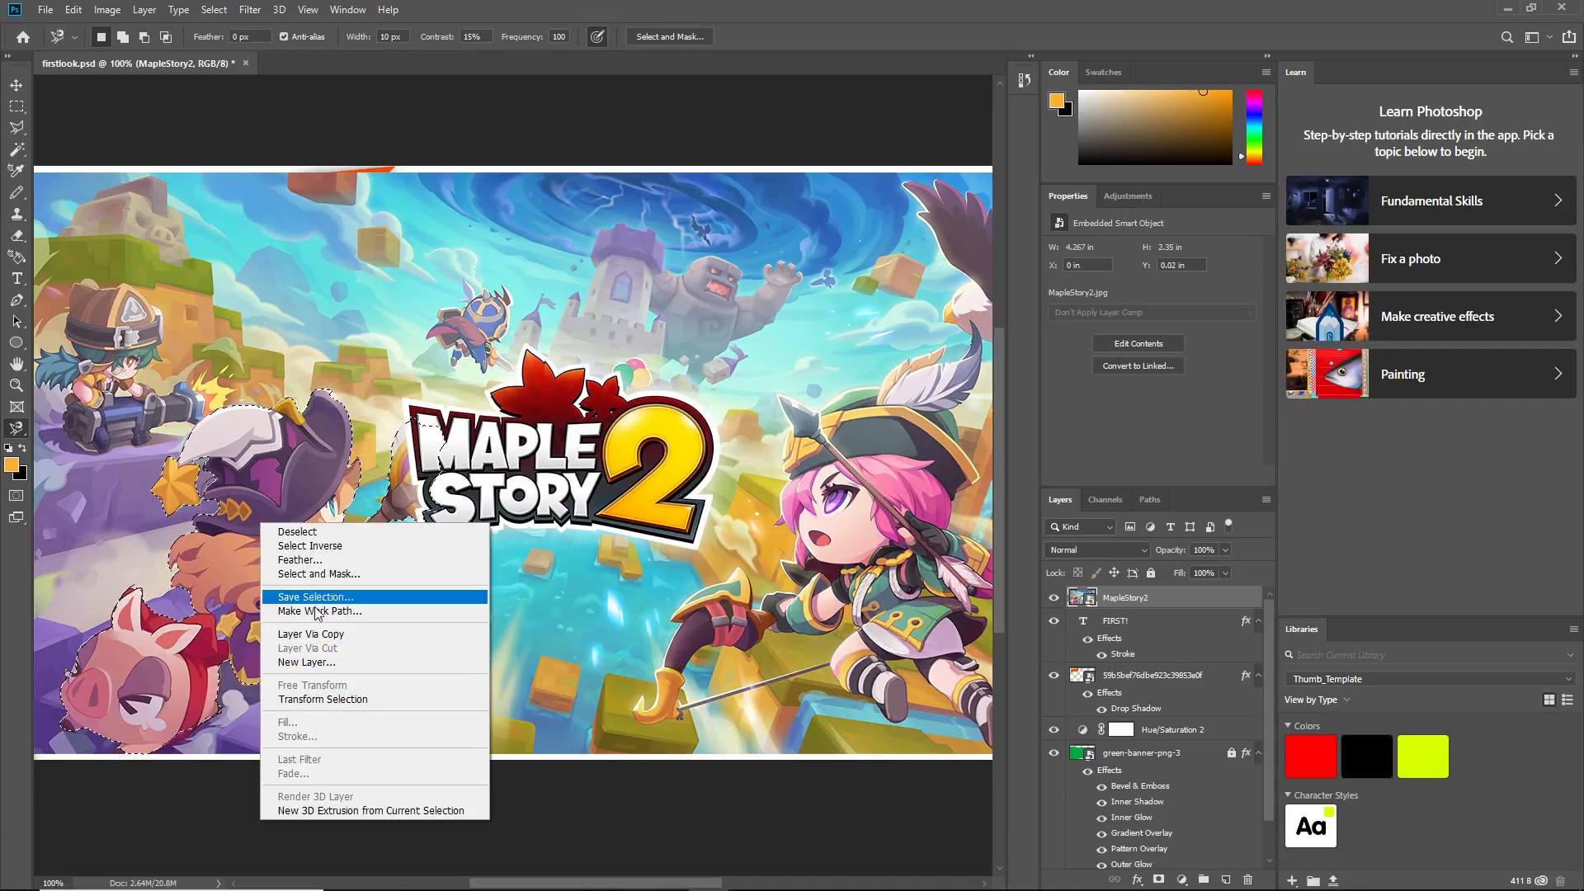
click(318, 633)
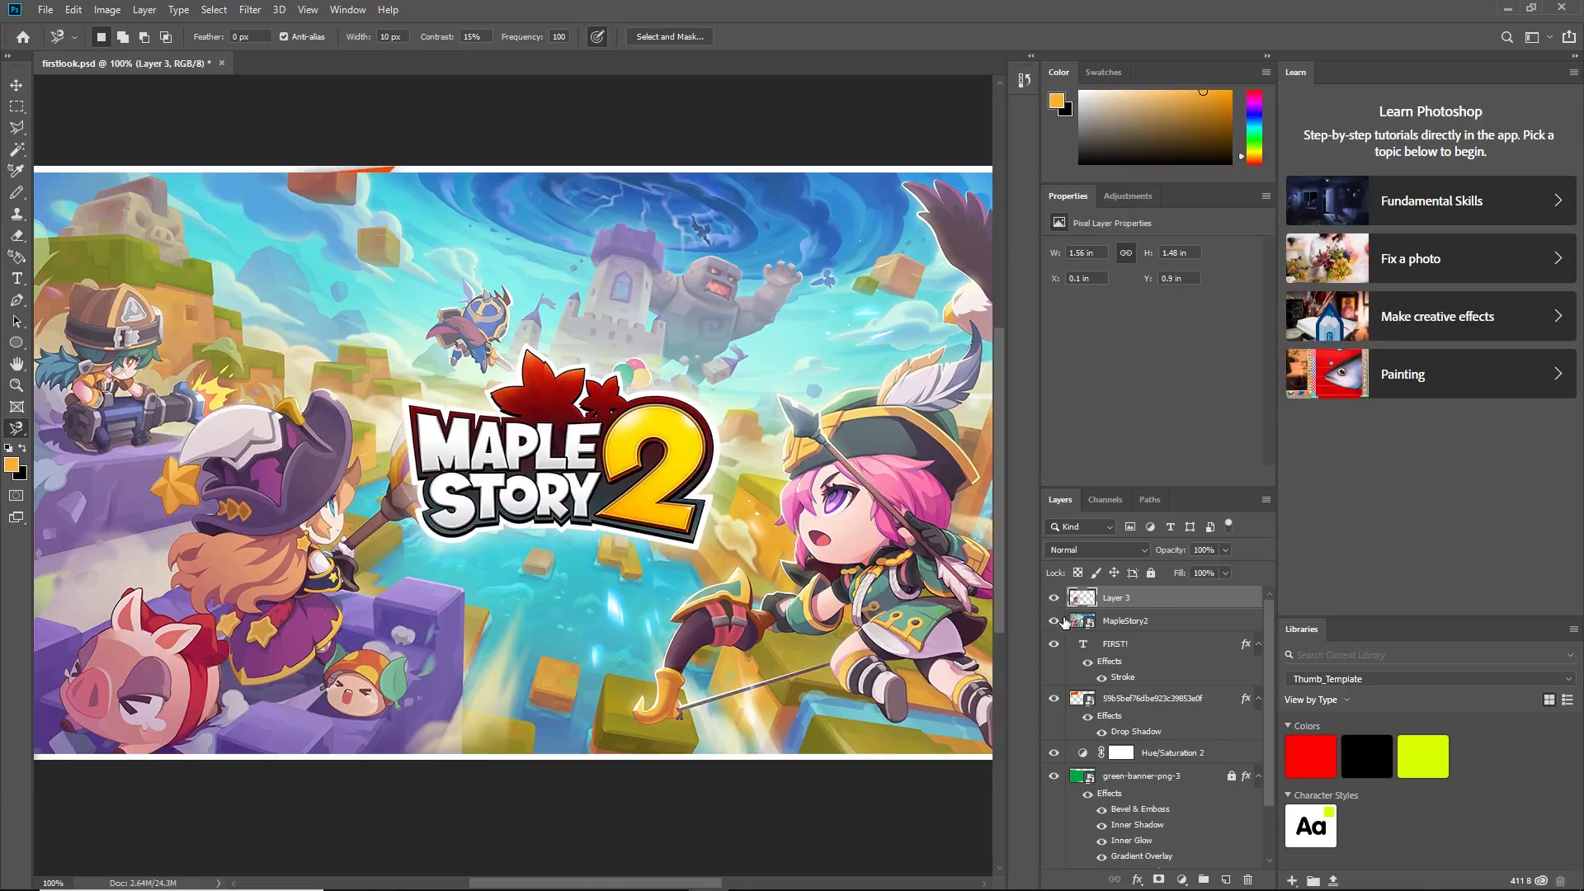
Outline the pink-haired archer and the eagle on the MapleStory2 layer with the Magnetic Lasso, and copy them to a new layer
click(1137, 625)
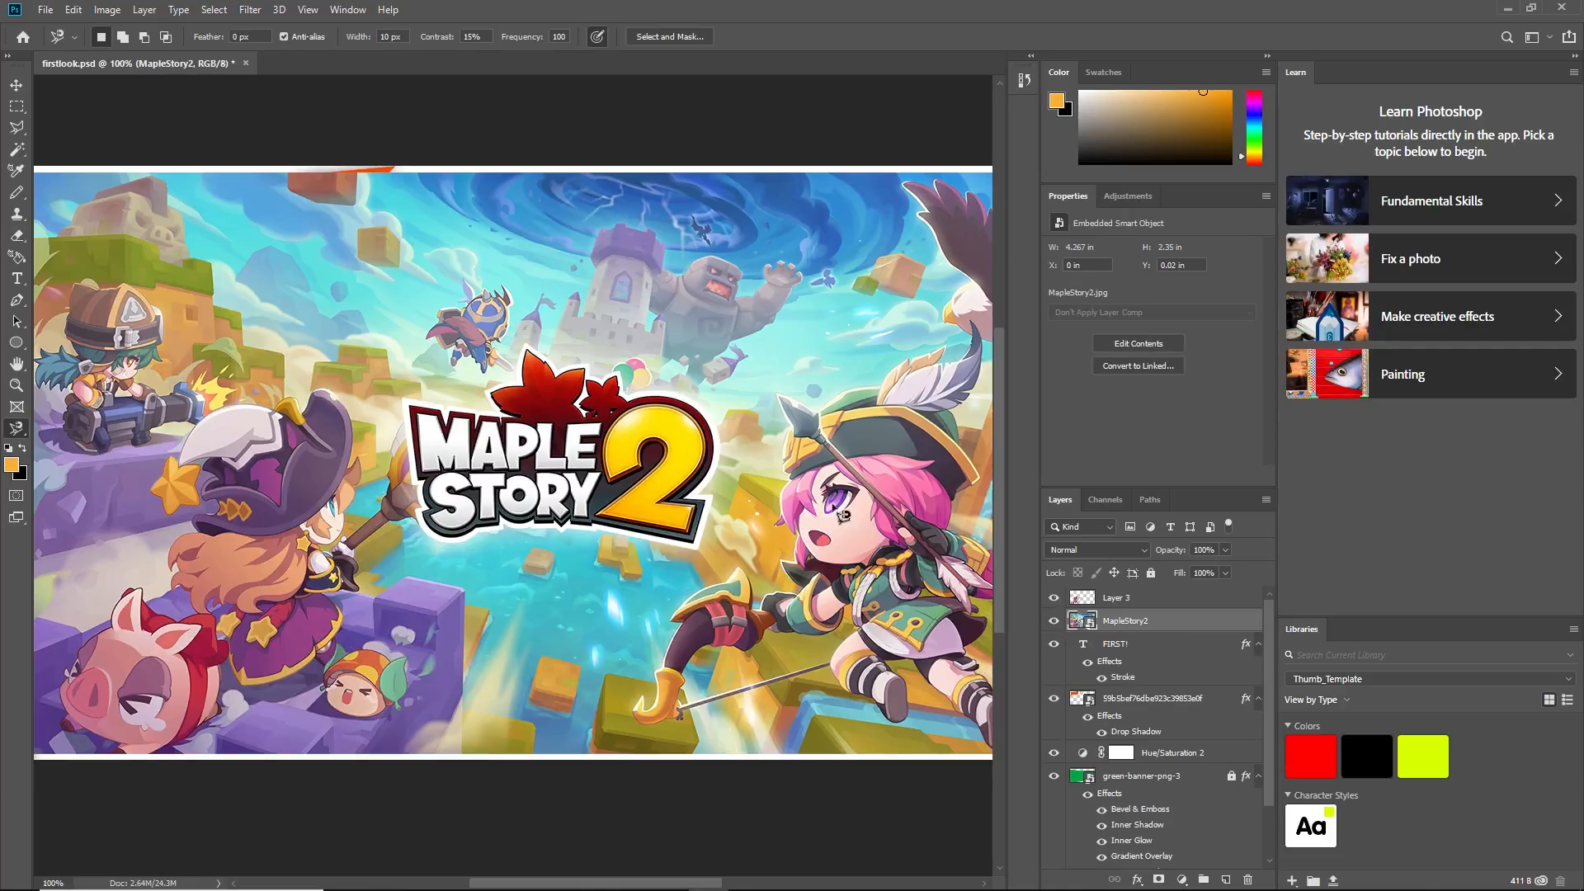
drag(580, 874, 632, 876)
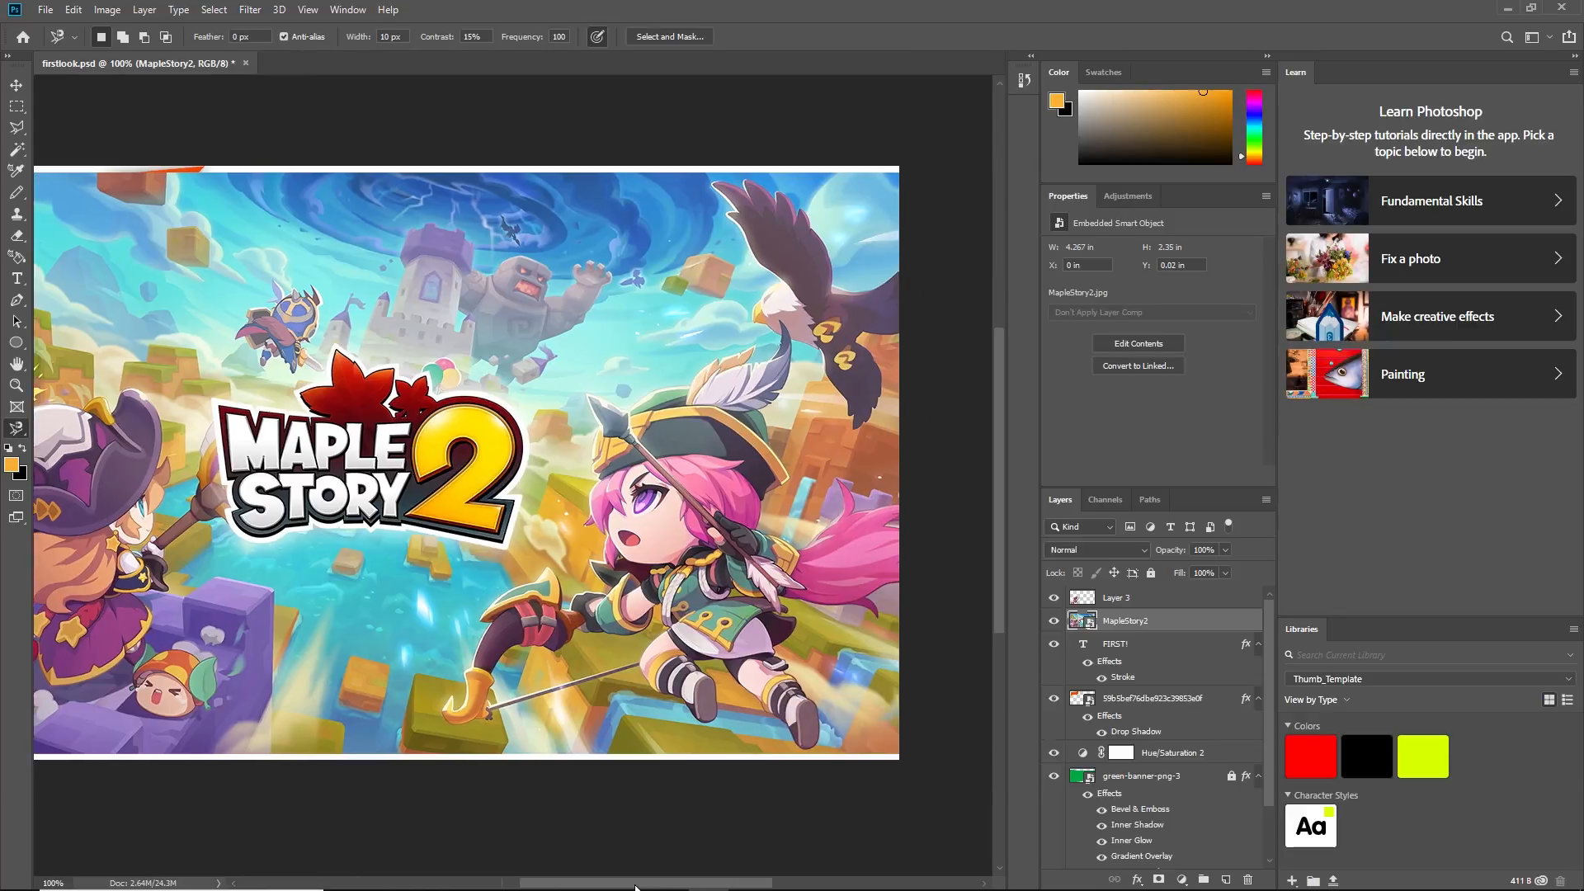
click(814, 735)
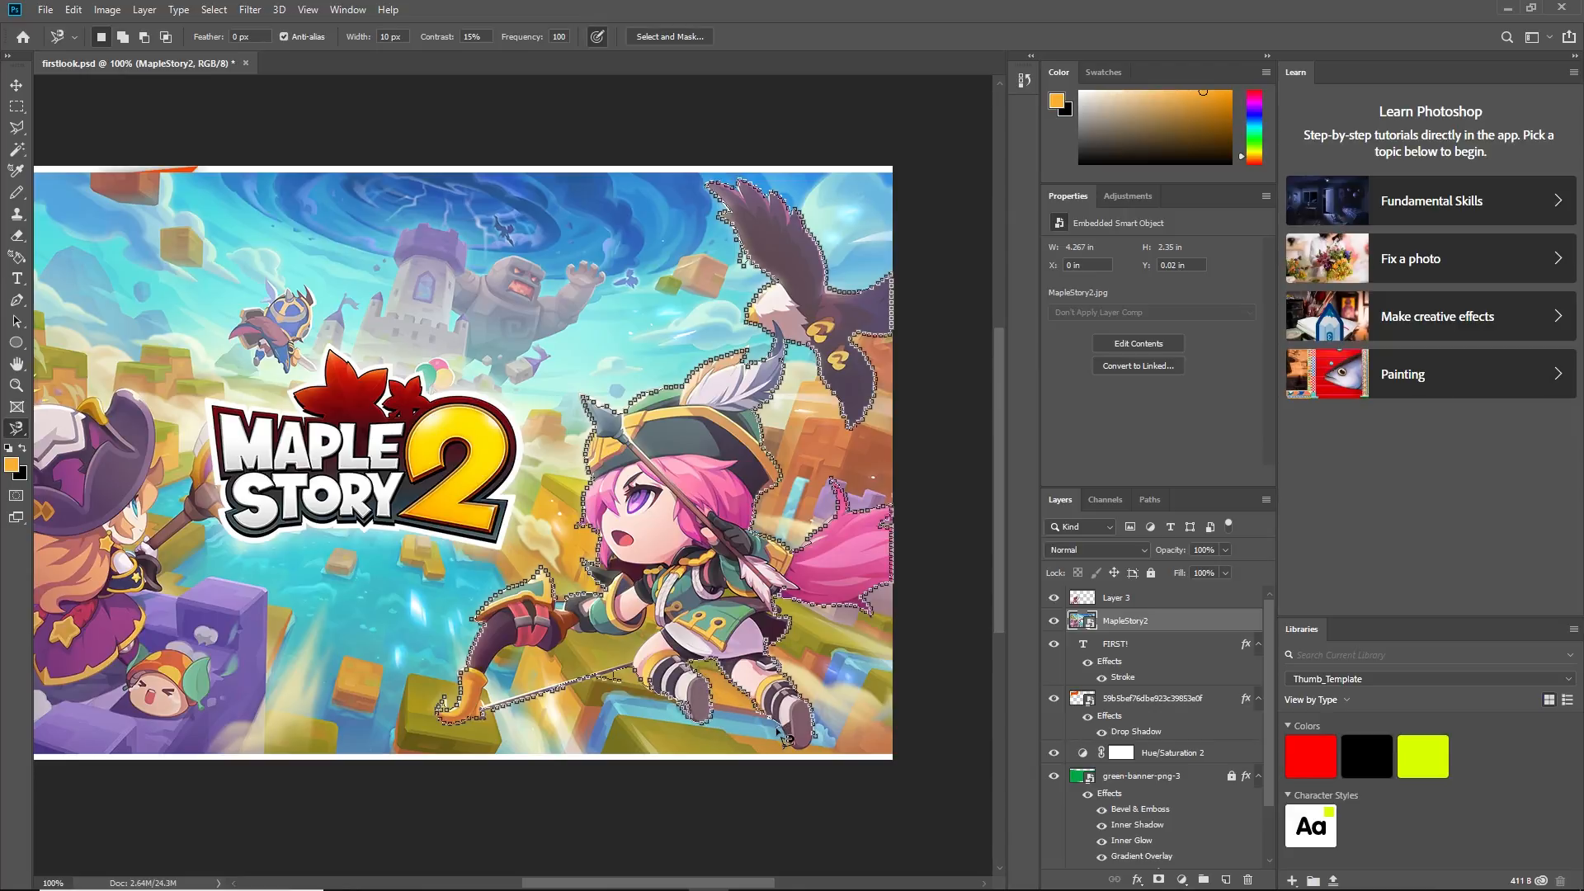
double_click(815, 738)
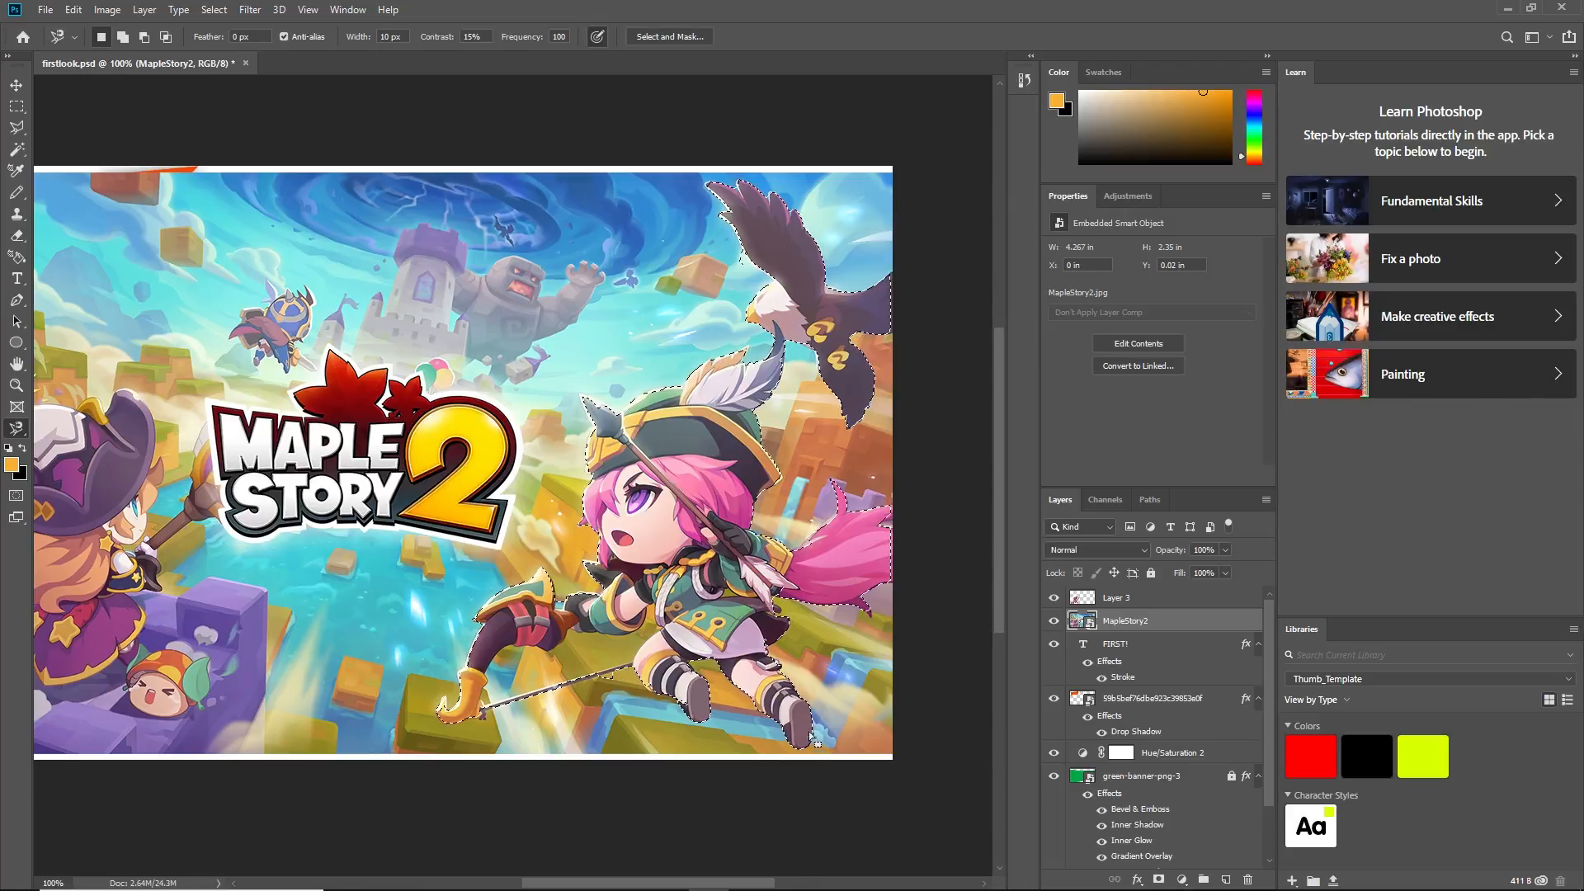
right_click(708, 558)
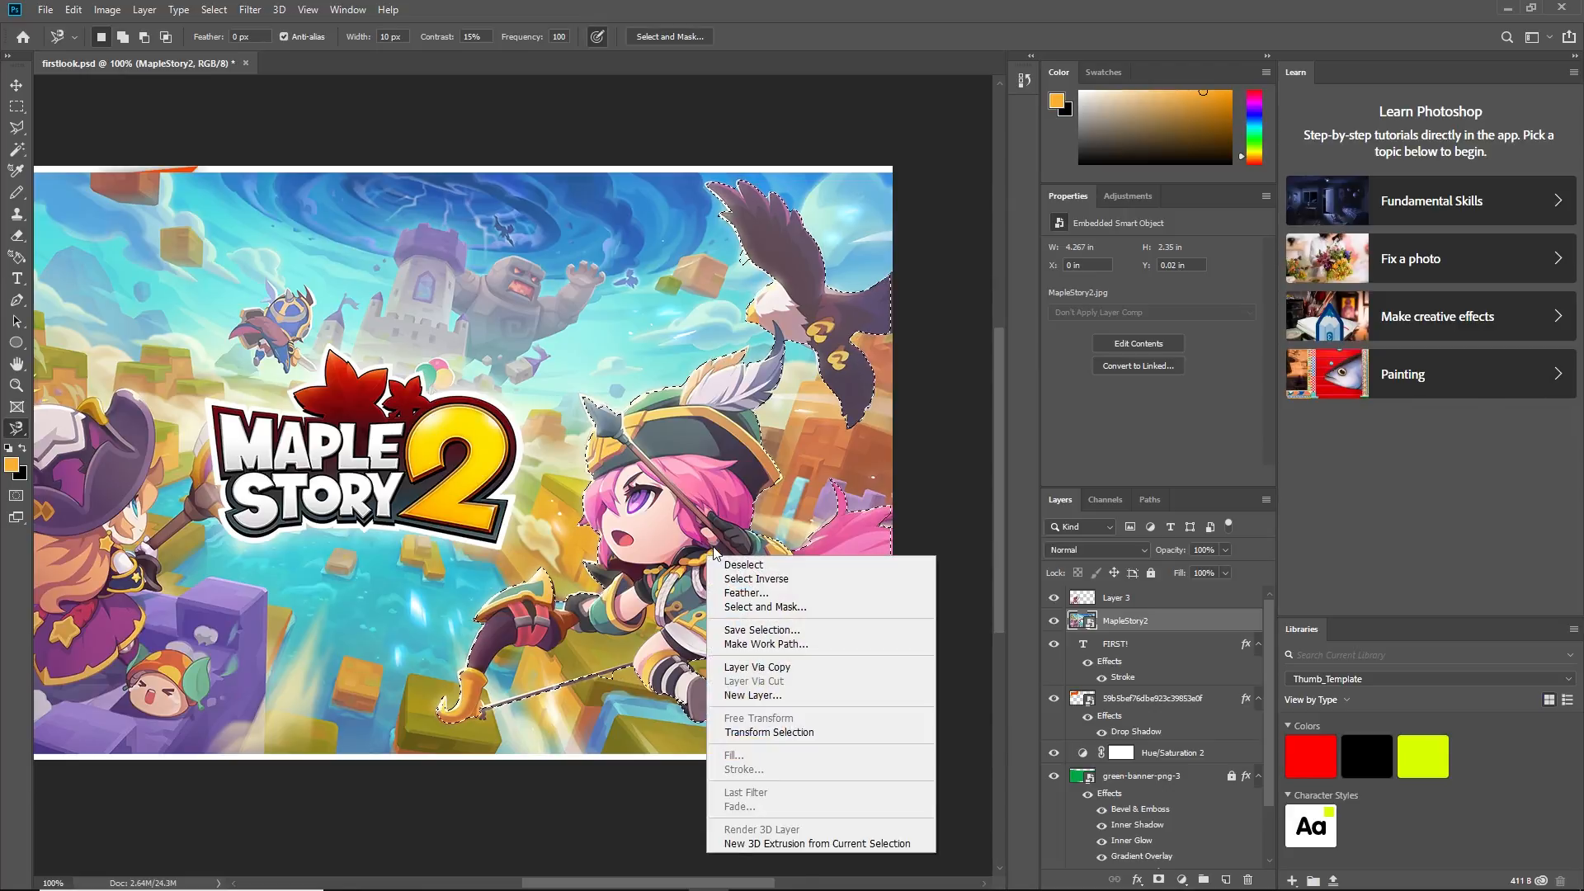
click(789, 670)
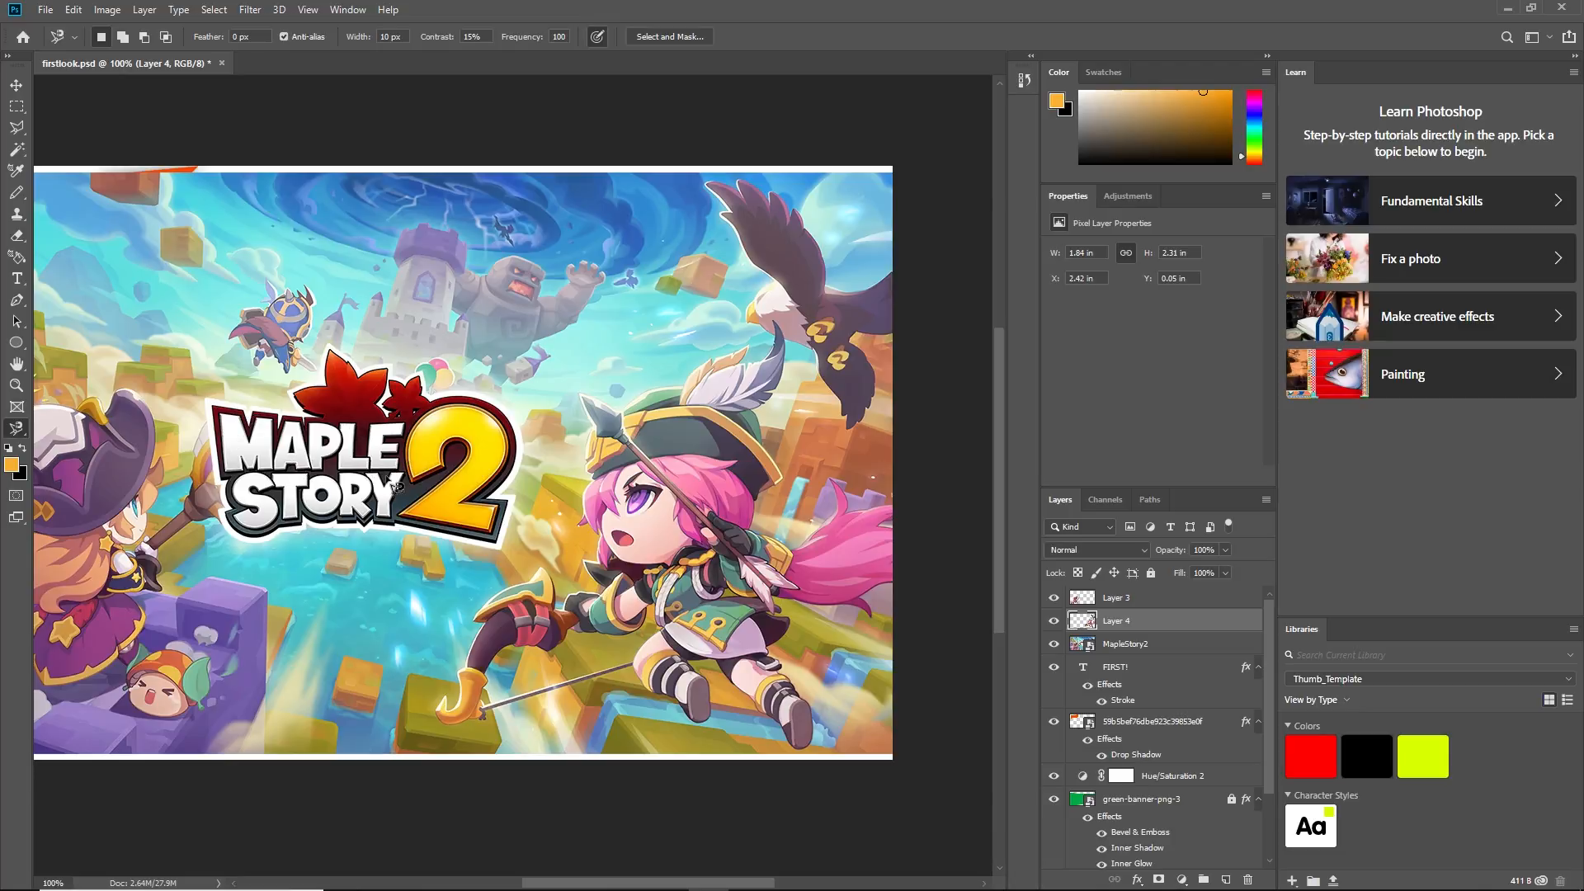
Move the MapleStory2 layer directly above Hue/Saturation 2 and load the green-banner-png-3 layer's pixels as a selection
drag(656, 887, 601, 884)
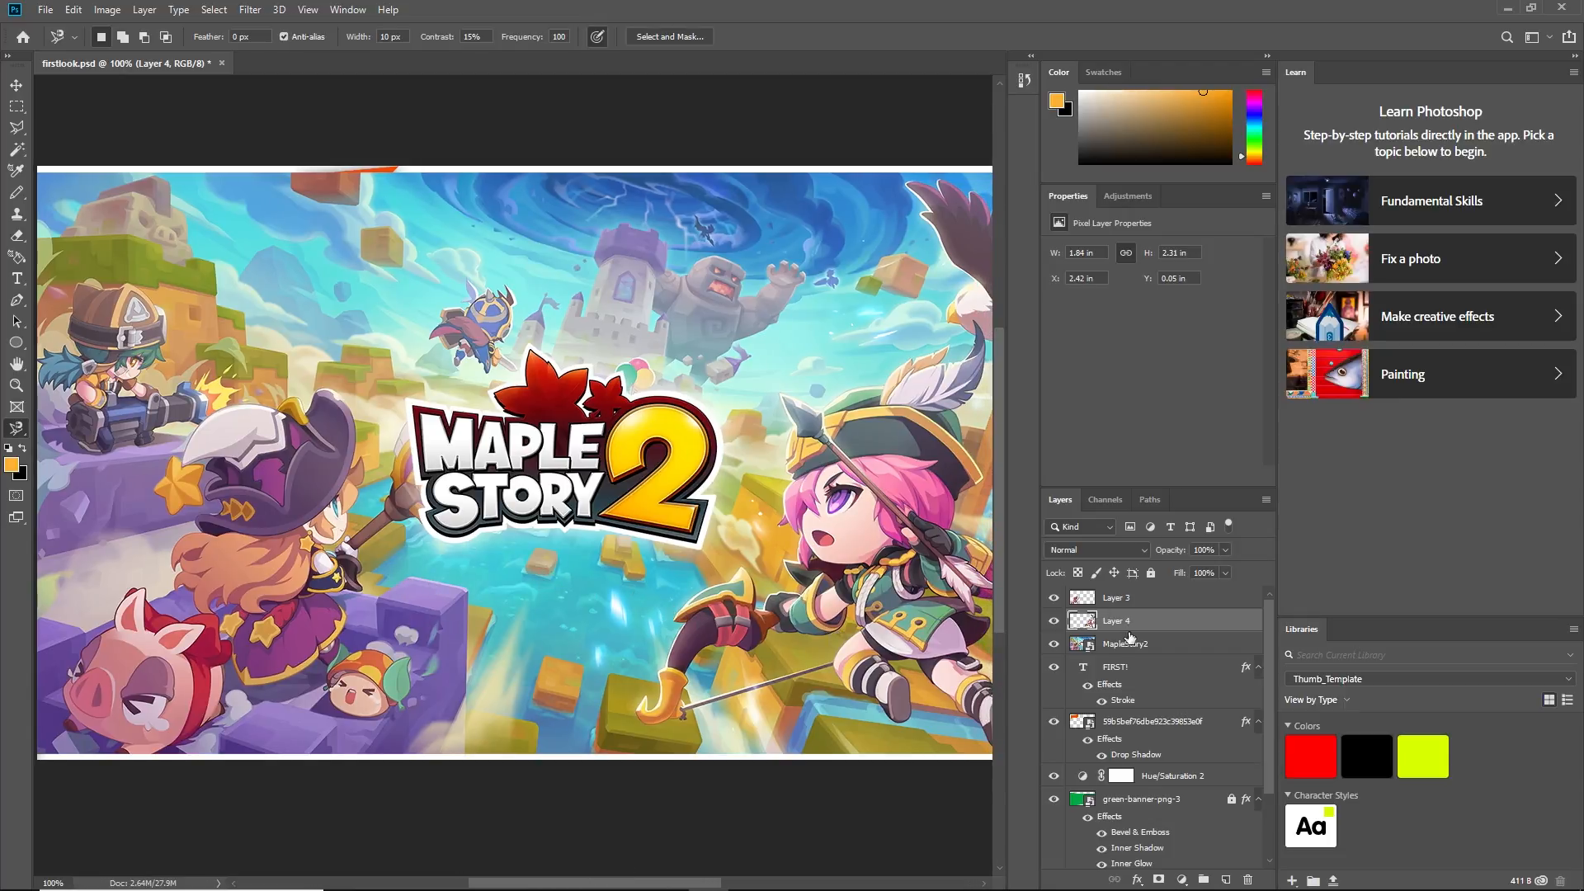
drag(1115, 651, 1152, 726)
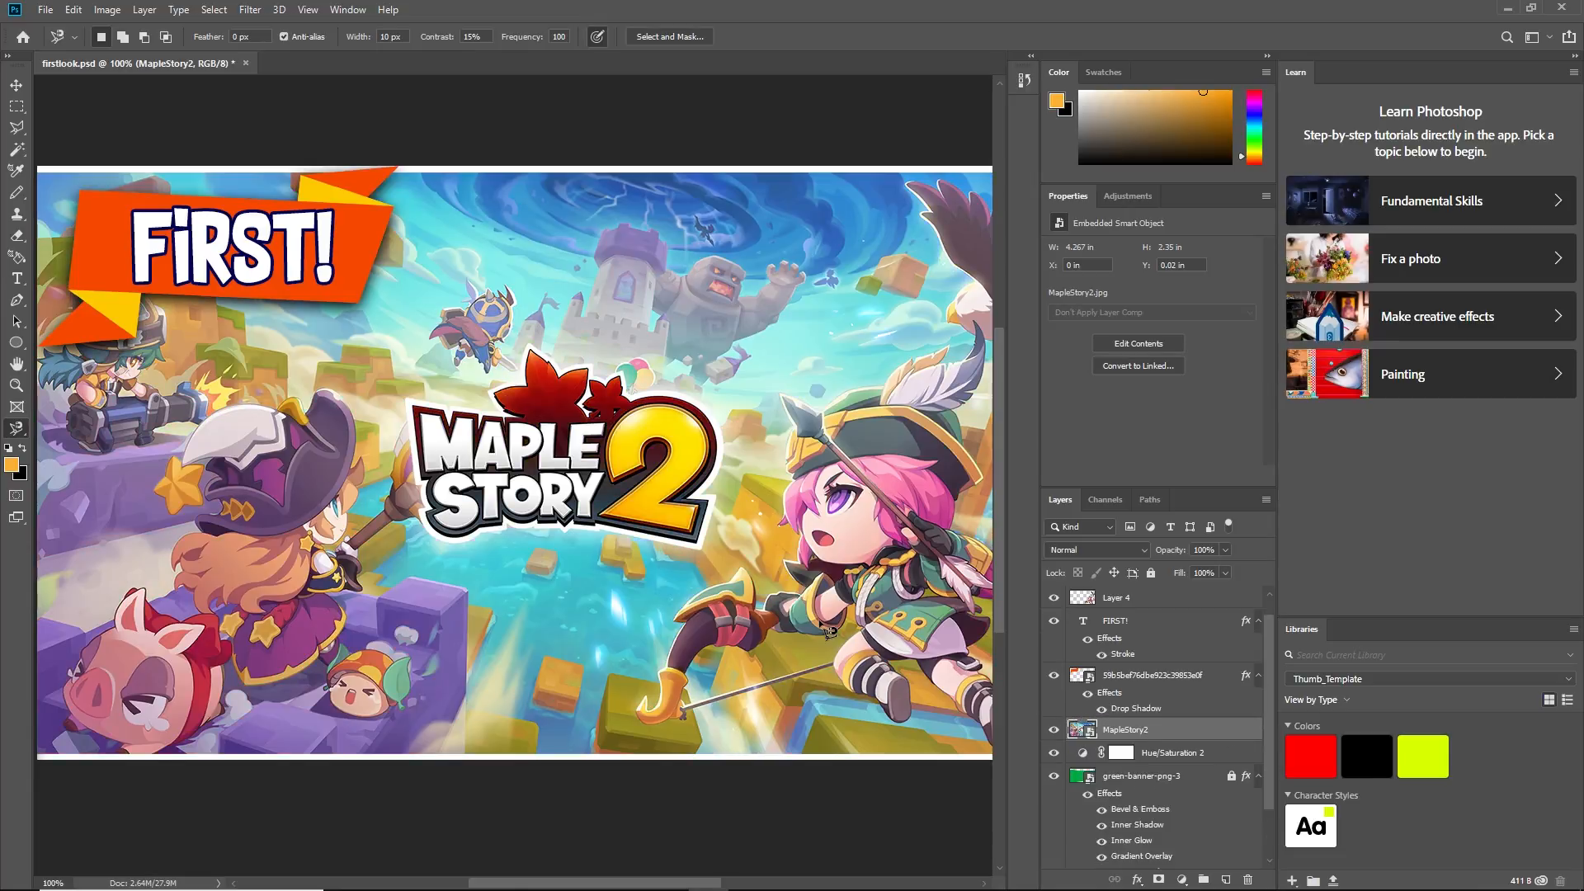
scroll(1165, 754, down, 2)
right_click(1077, 732)
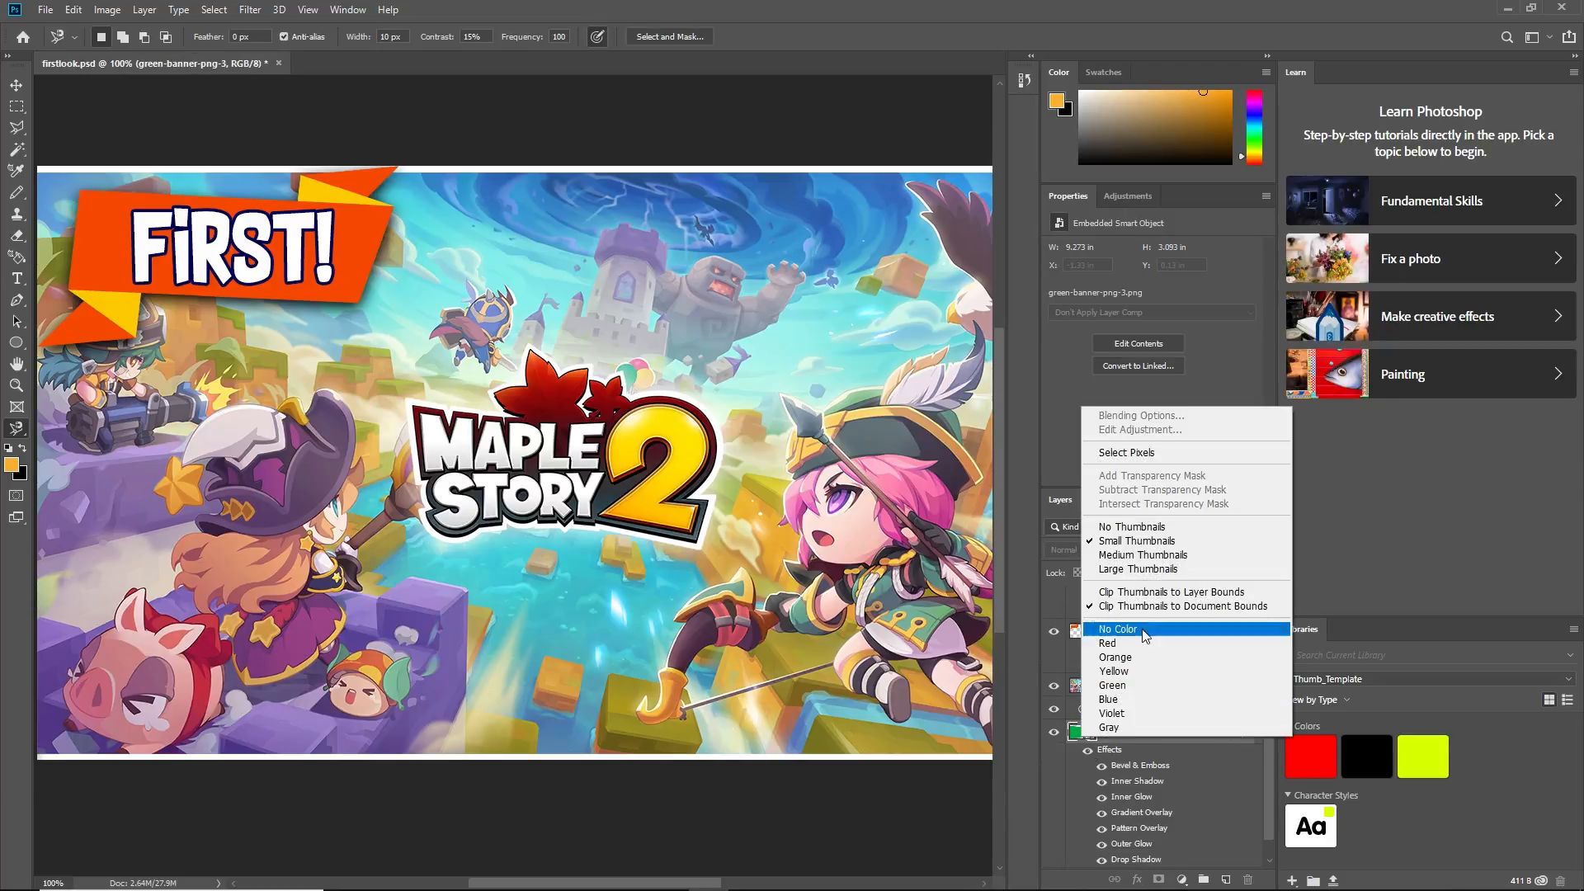
click(1154, 452)
Copy the banner-shaped area of the MapleStory2 layer to a new layer and hide the original MapleStory2 layer
click(1155, 685)
click(23, 105)
right_click(645, 323)
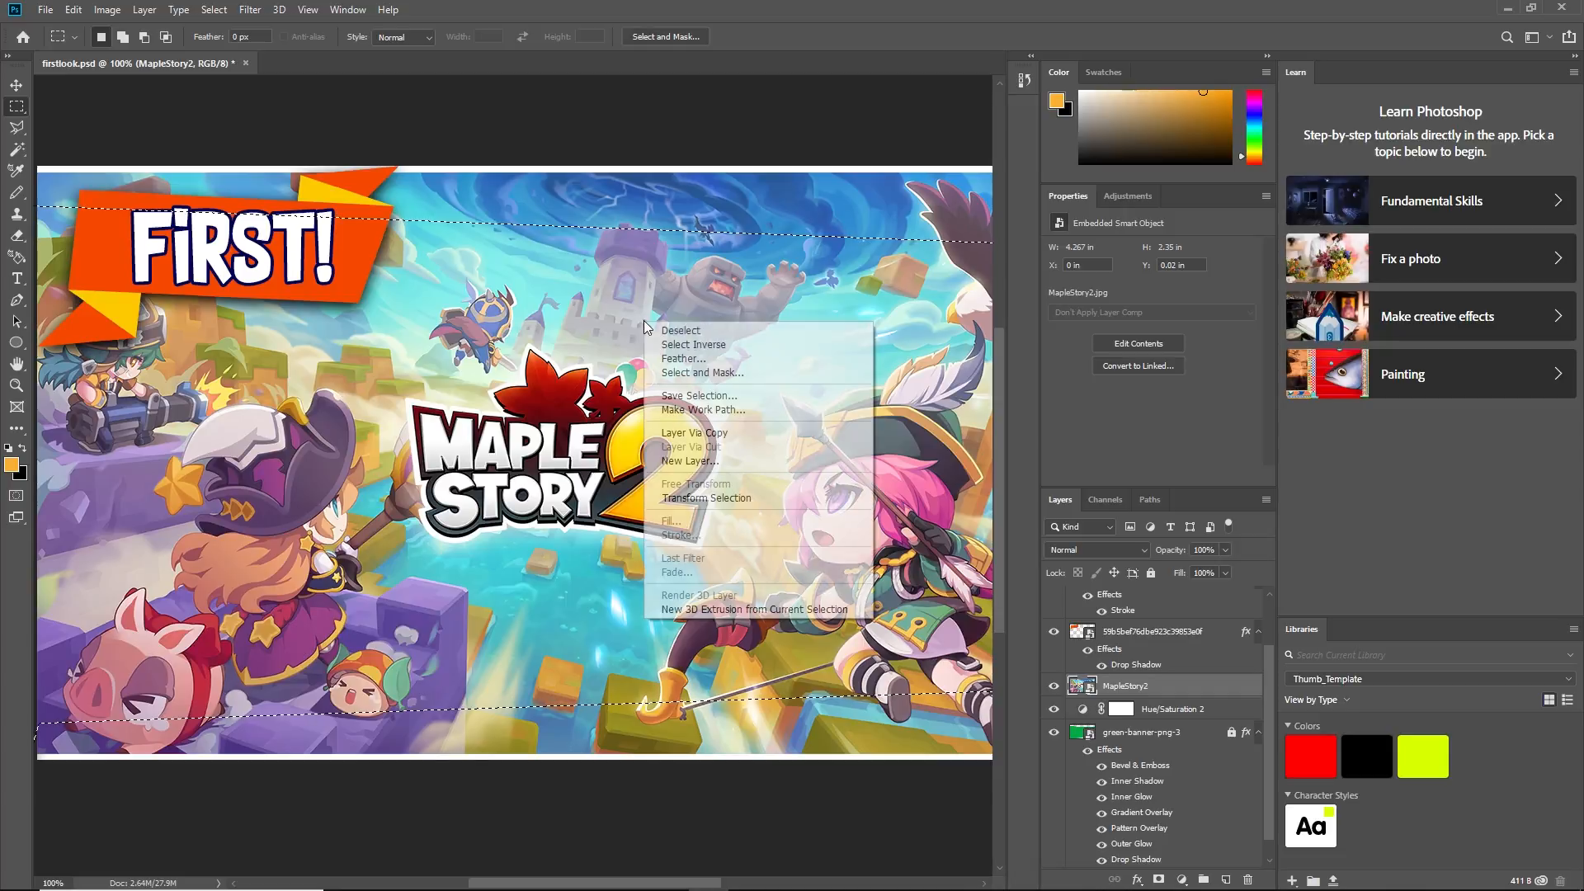
click(721, 431)
click(1055, 710)
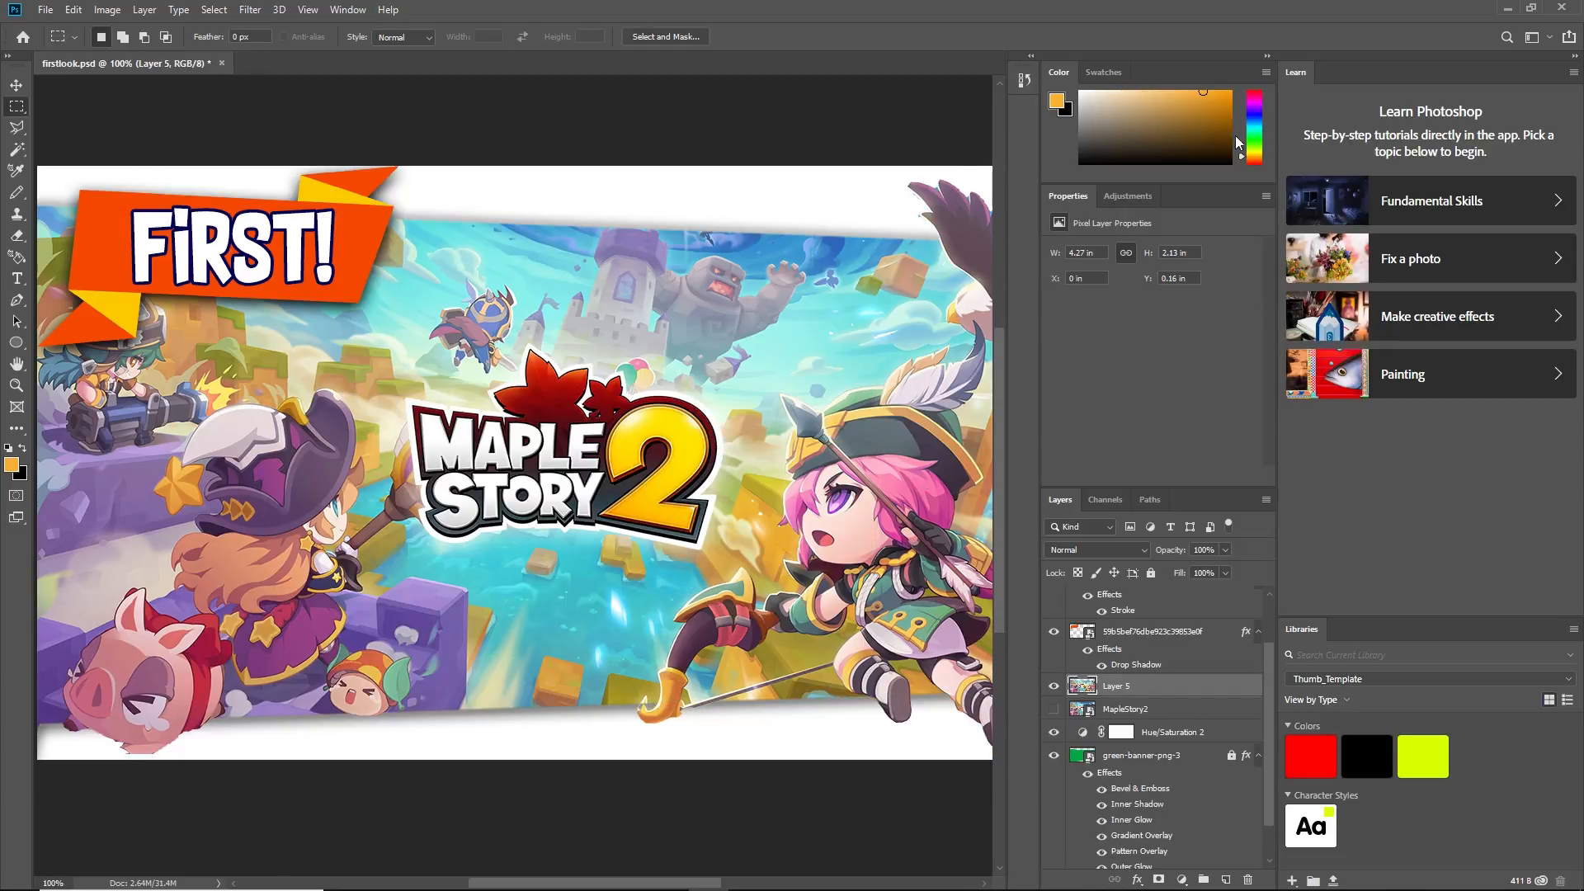
Enlarge the witch and pig cutout to 1.66 × 1.54 in with Free Transform
click(15, 385)
right_click(212, 410)
click(235, 420)
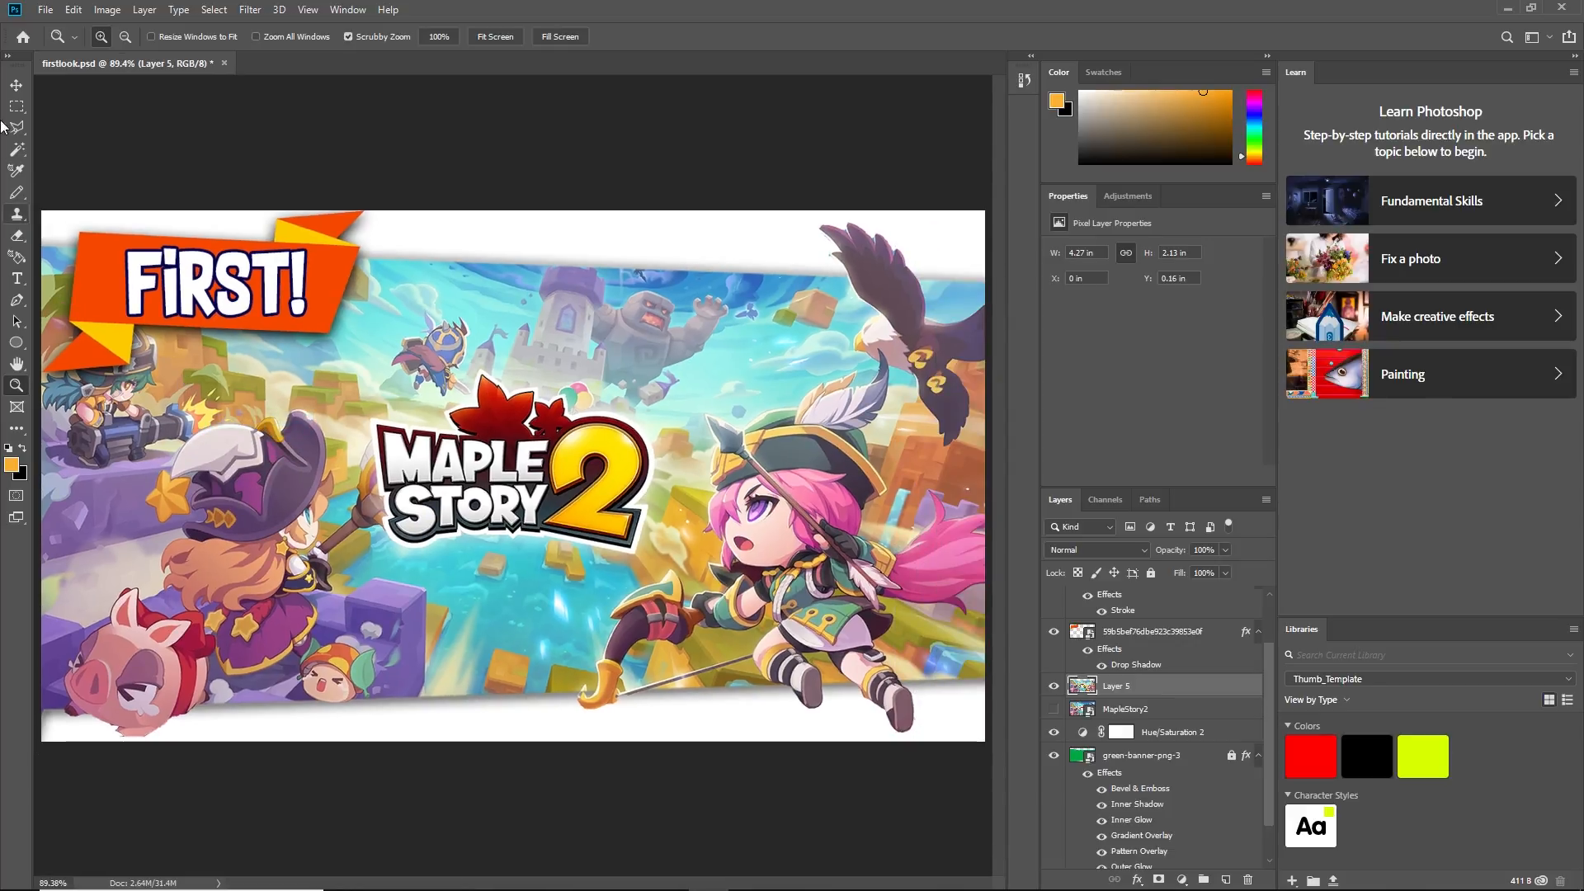
click(15, 85)
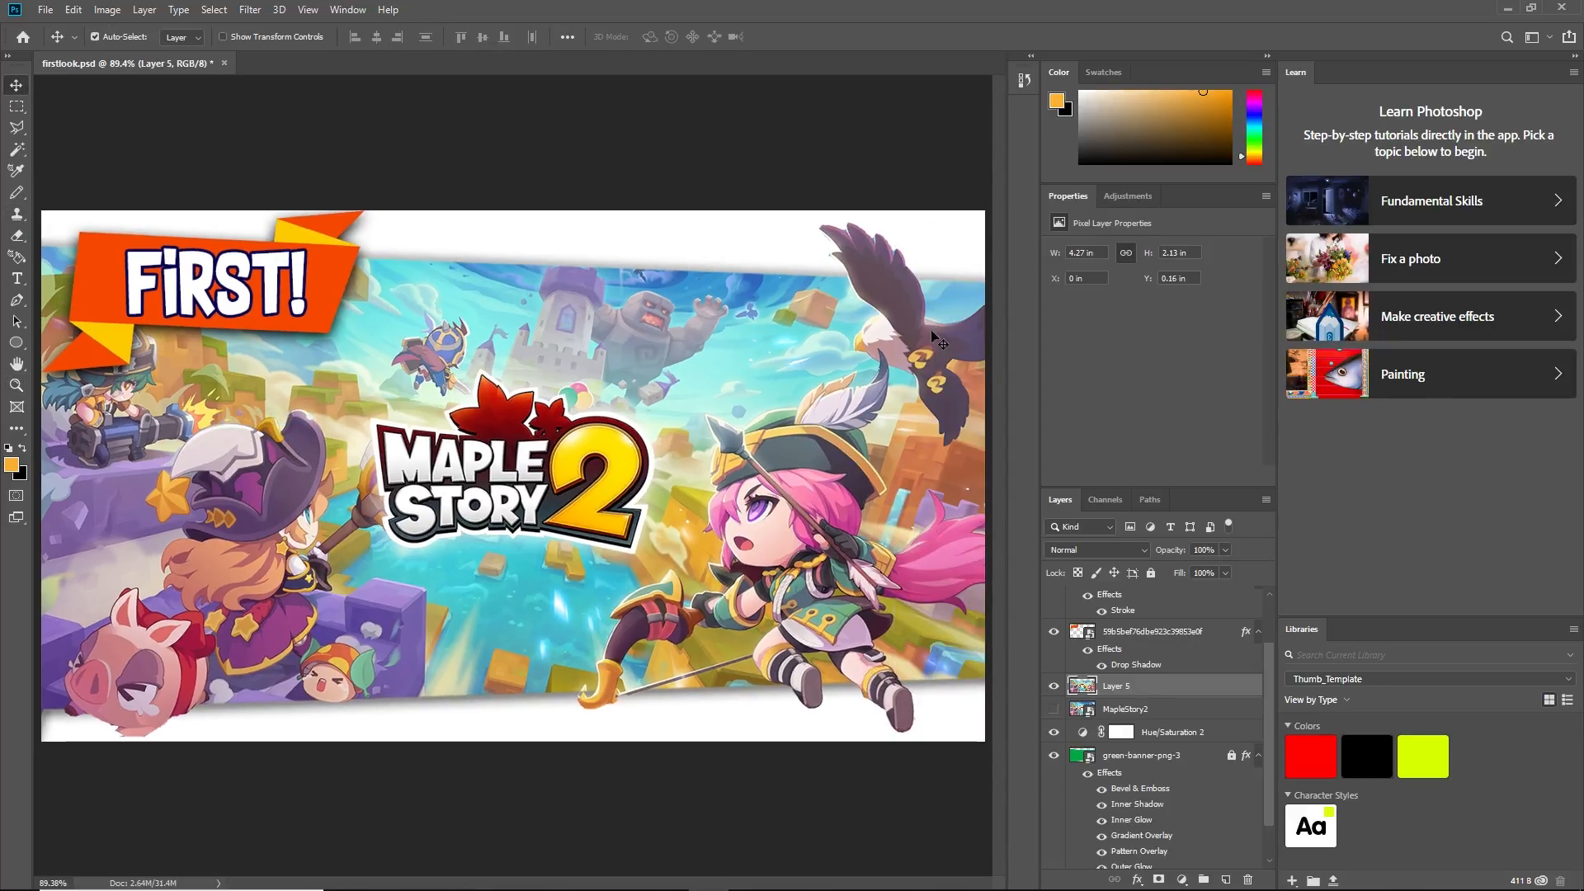
click(239, 600)
key(ctrl+t)
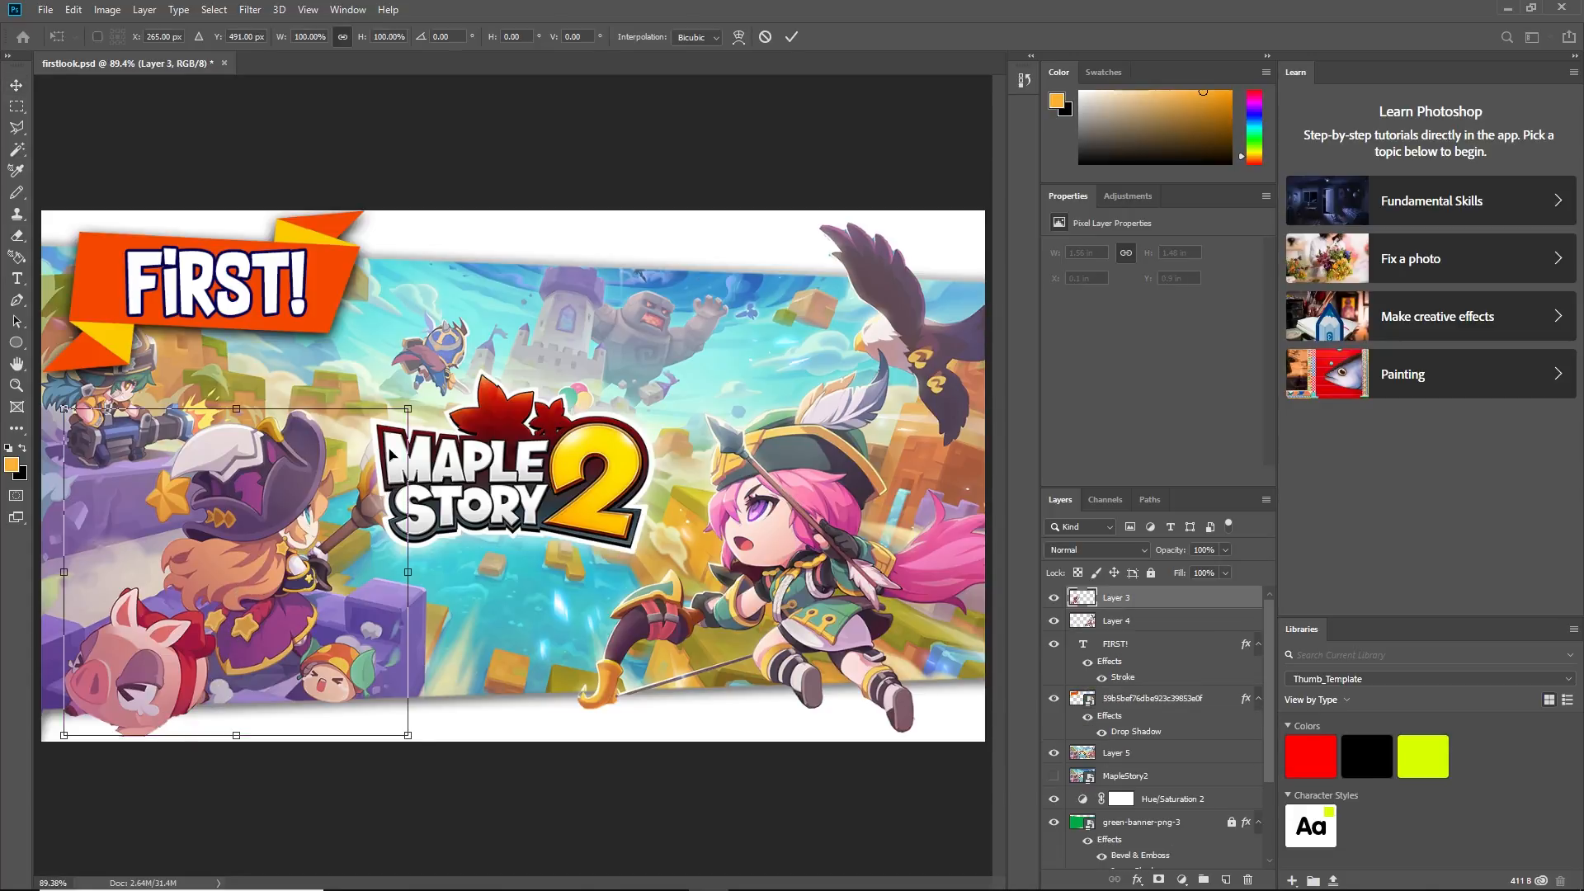
drag(405, 408, 429, 396)
drag(335, 457, 332, 460)
key(Return)
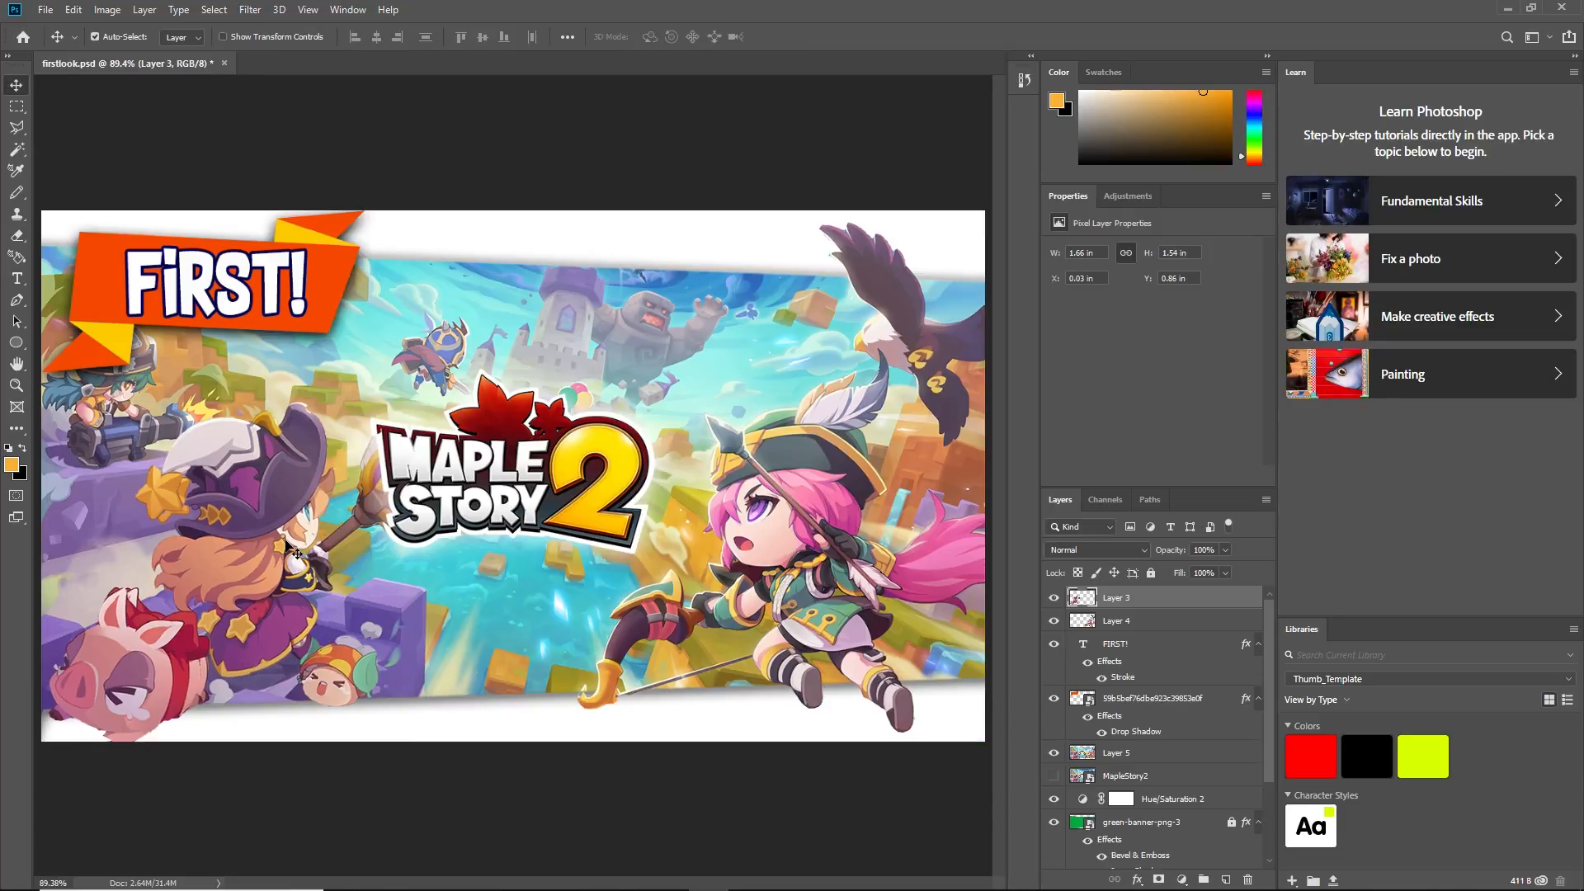
Shift the witch and pig cutout slightly and narrow it to 1.63 in wide with Free Transform
drag(298, 553, 304, 553)
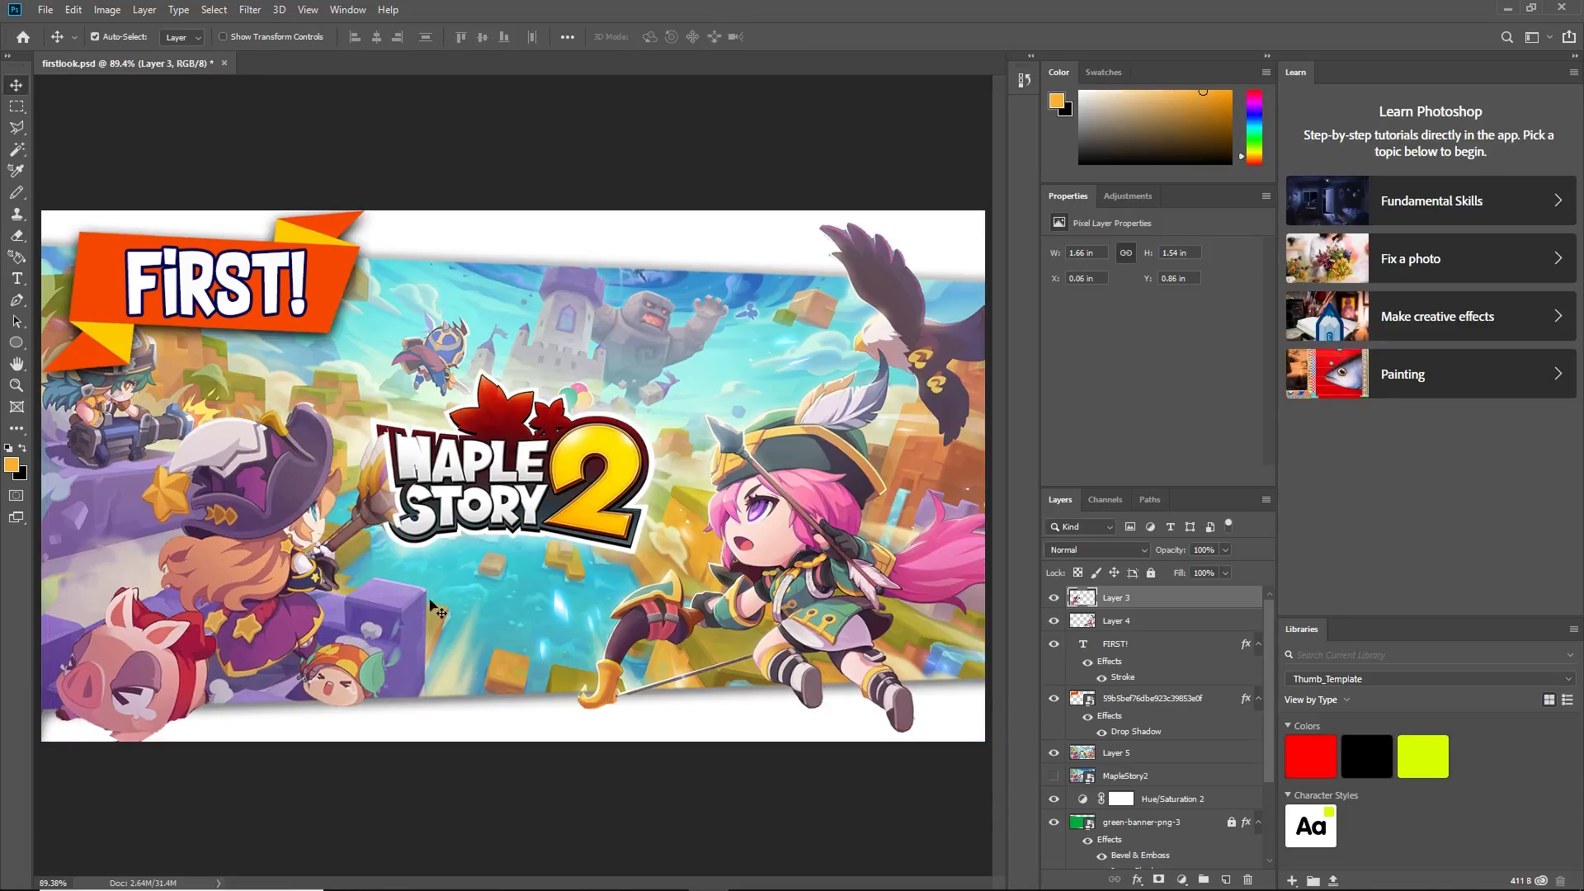
key(ctrl+t)
drag(418, 404, 415, 403)
drag(252, 513, 246, 511)
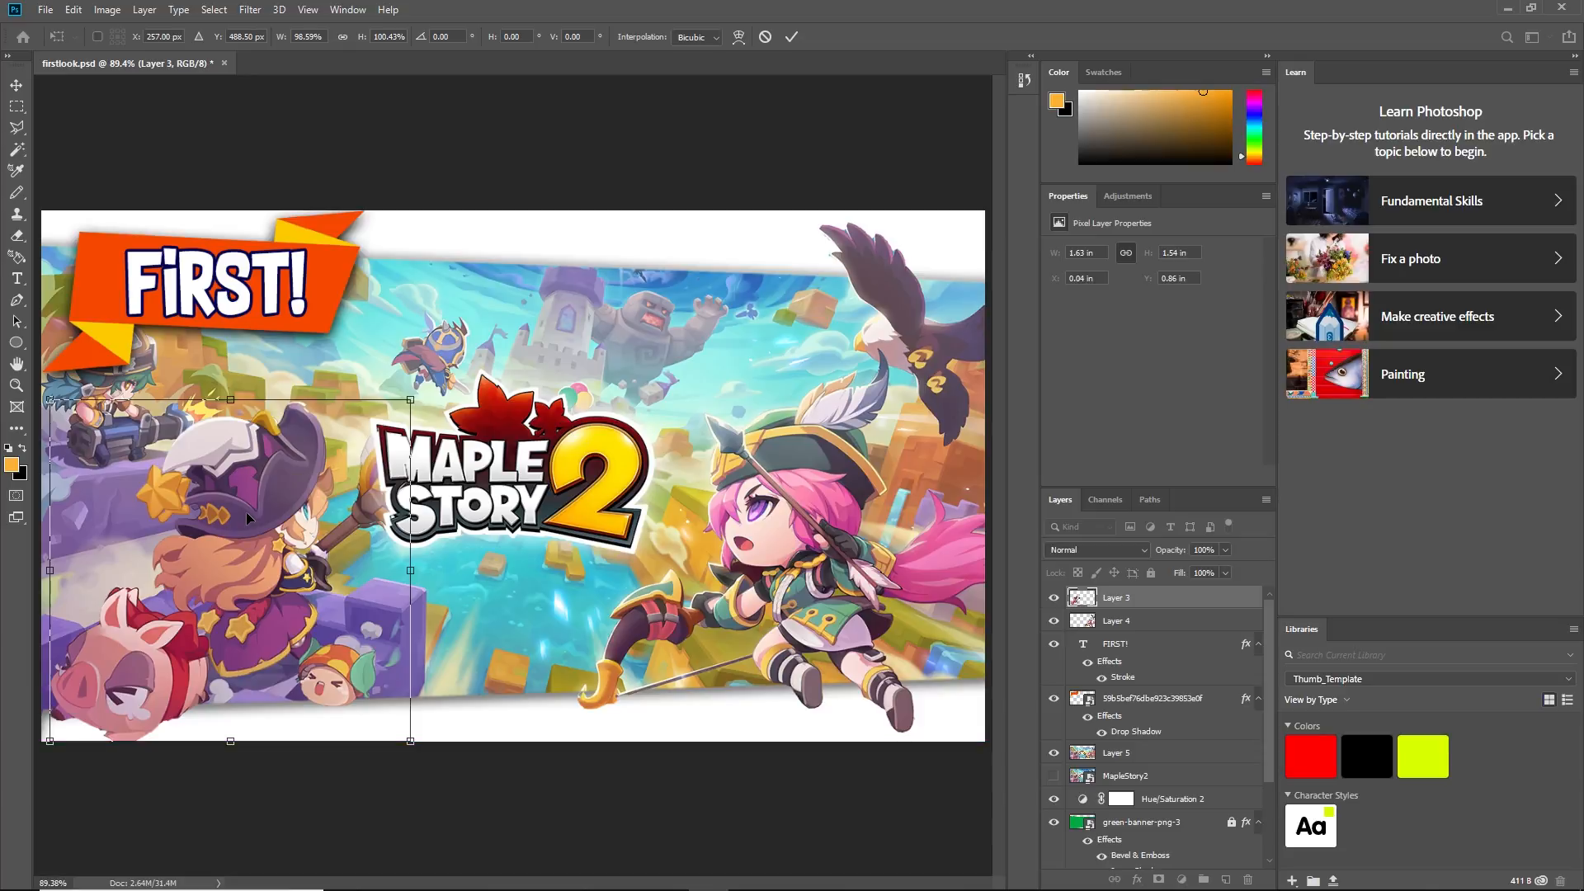
key(Return)
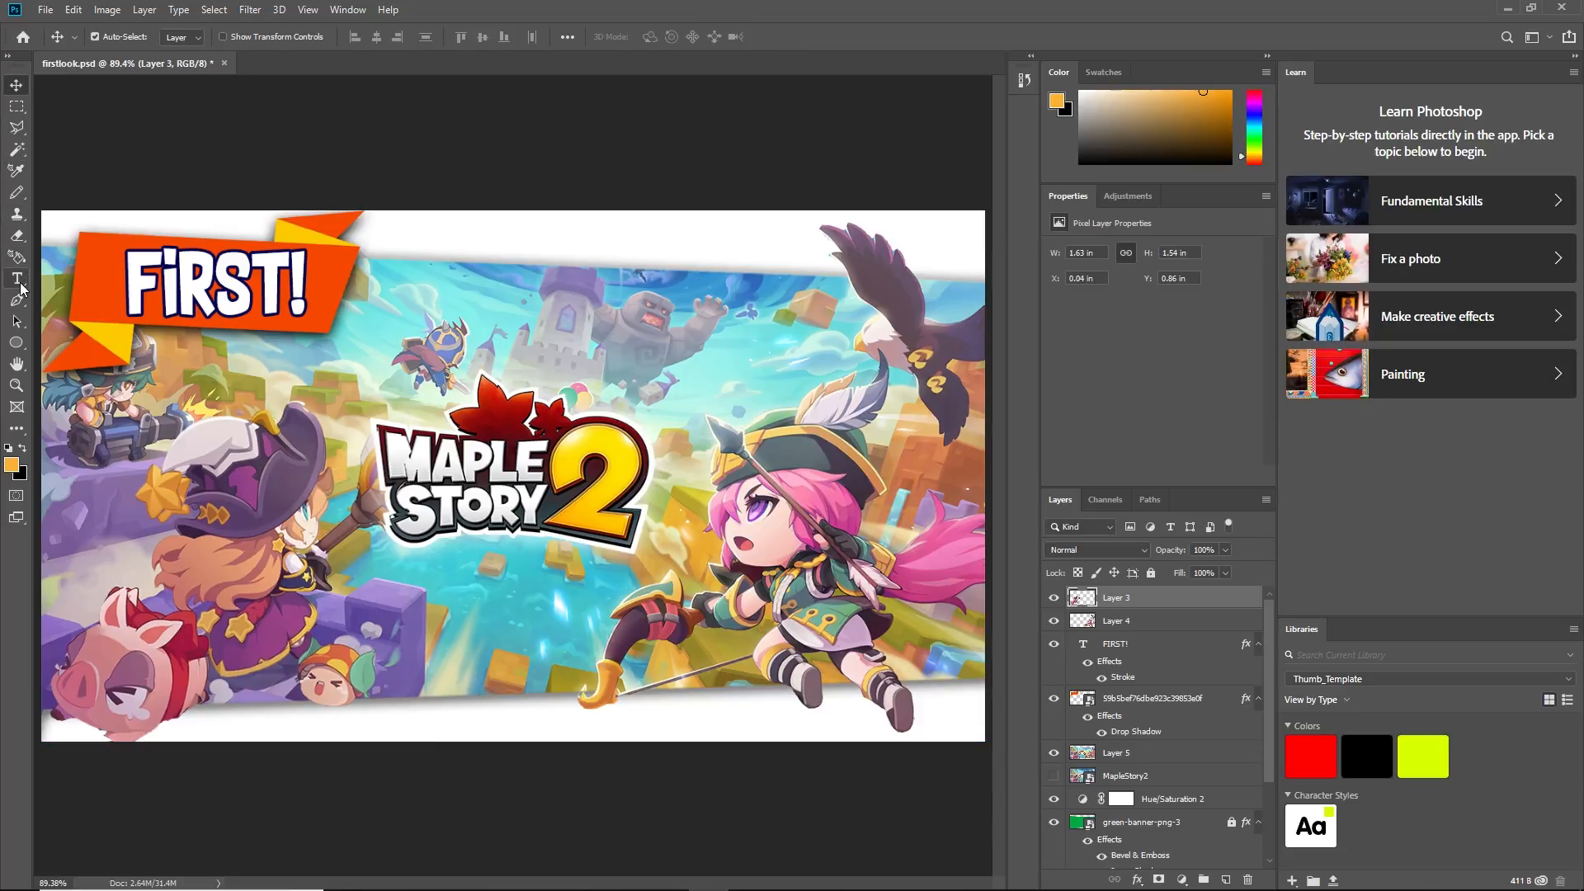
Undo the moves and Free Transform changes made to the witch and pig cutout
drag(275, 477, 269, 476)
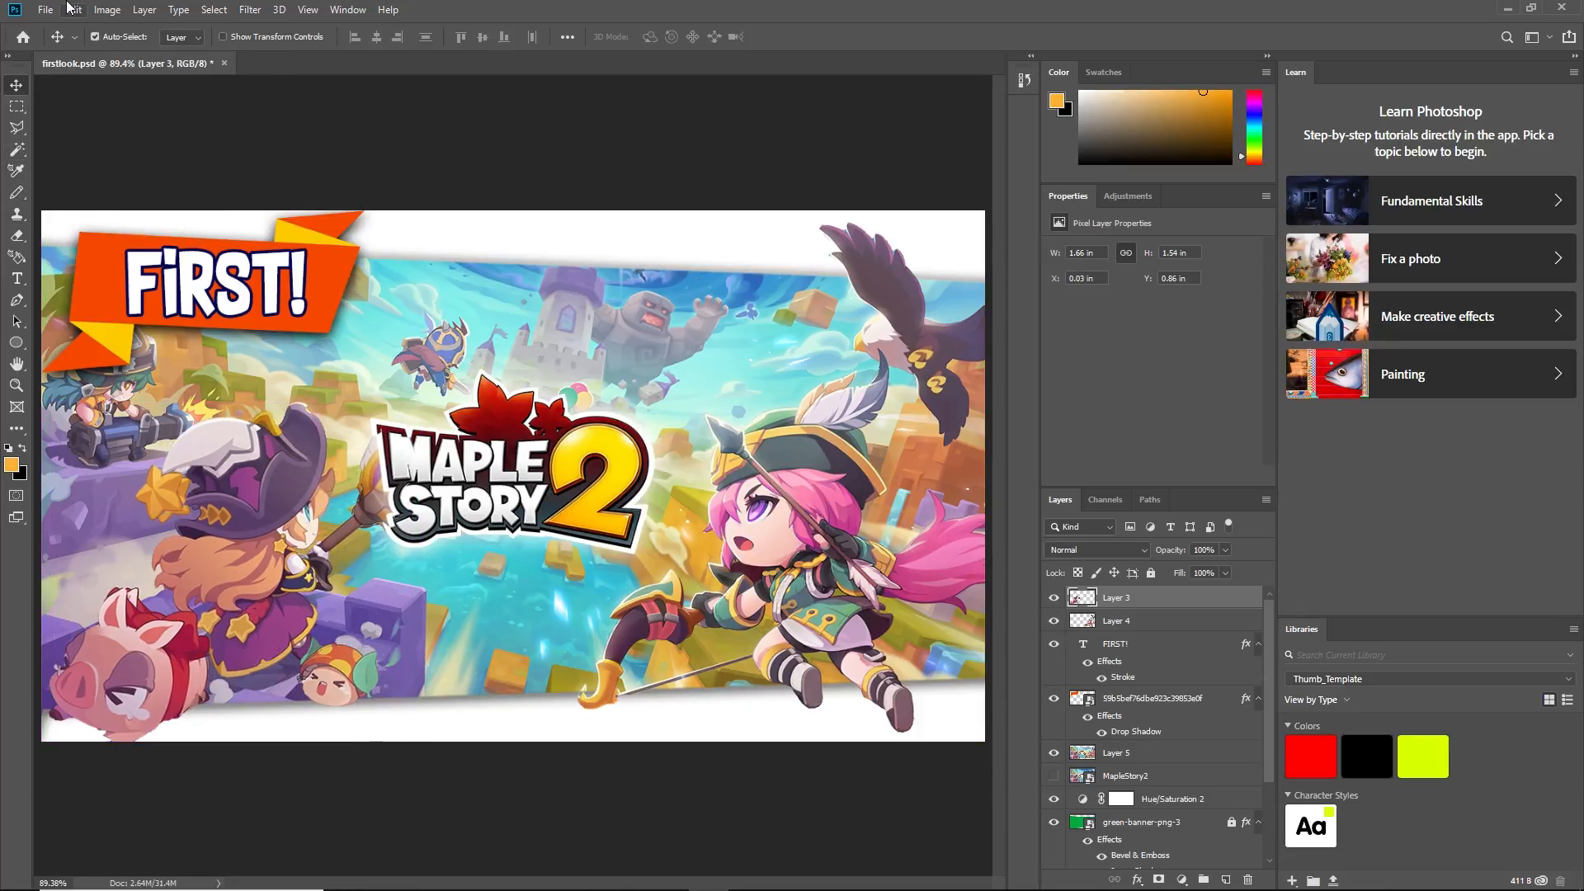
click(73, 10)
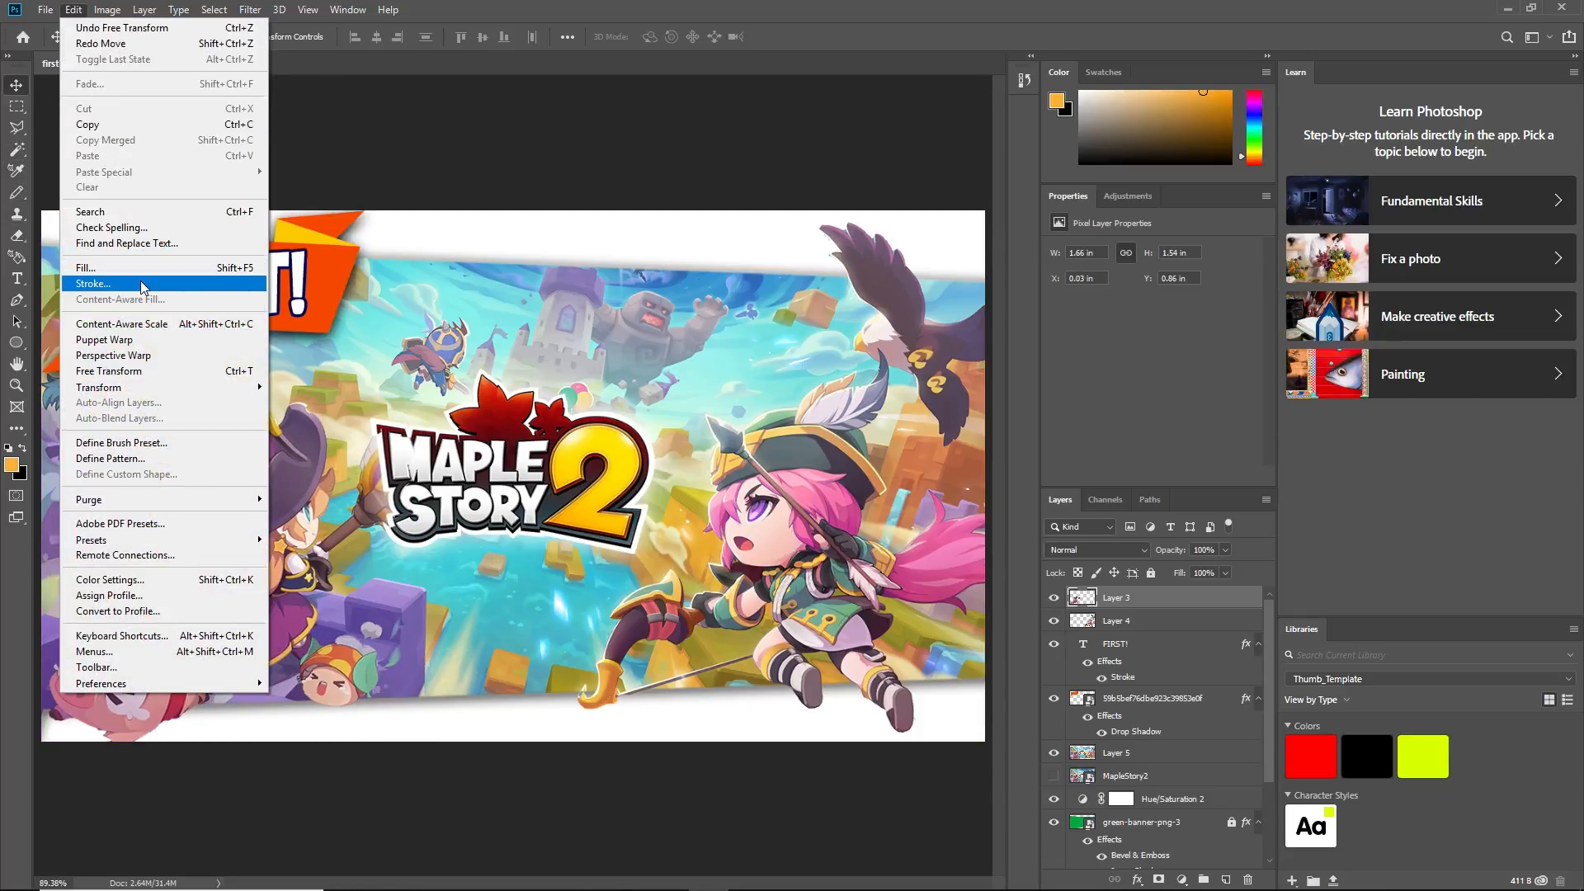
click(110, 30)
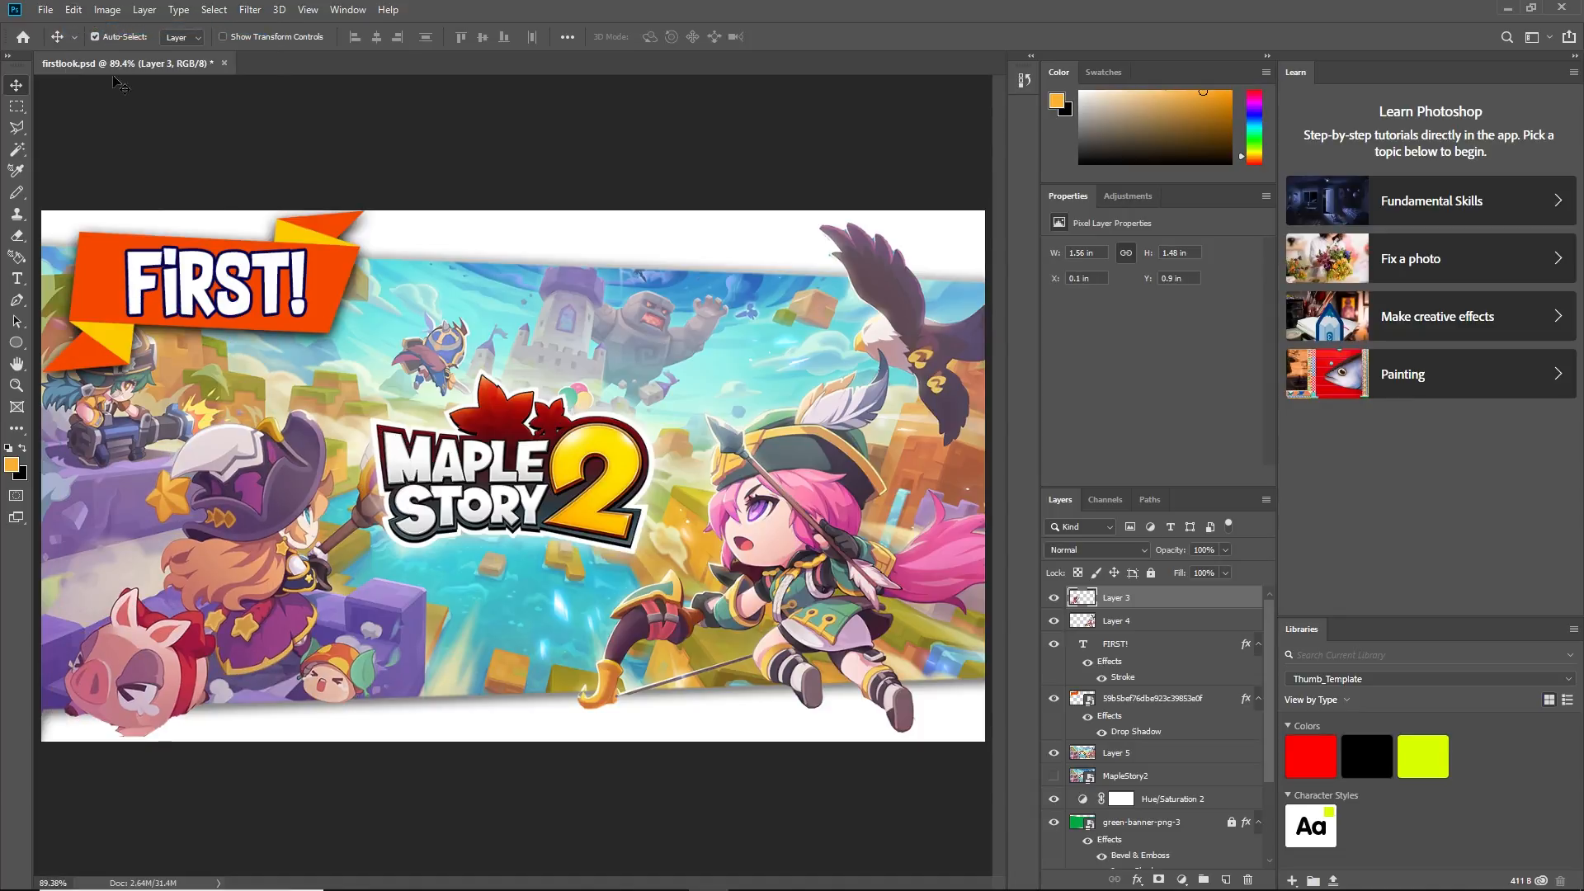
Add Bevel & Emboss and Drop Shadow effects to the archer and eagle cutout layer
click(821, 529)
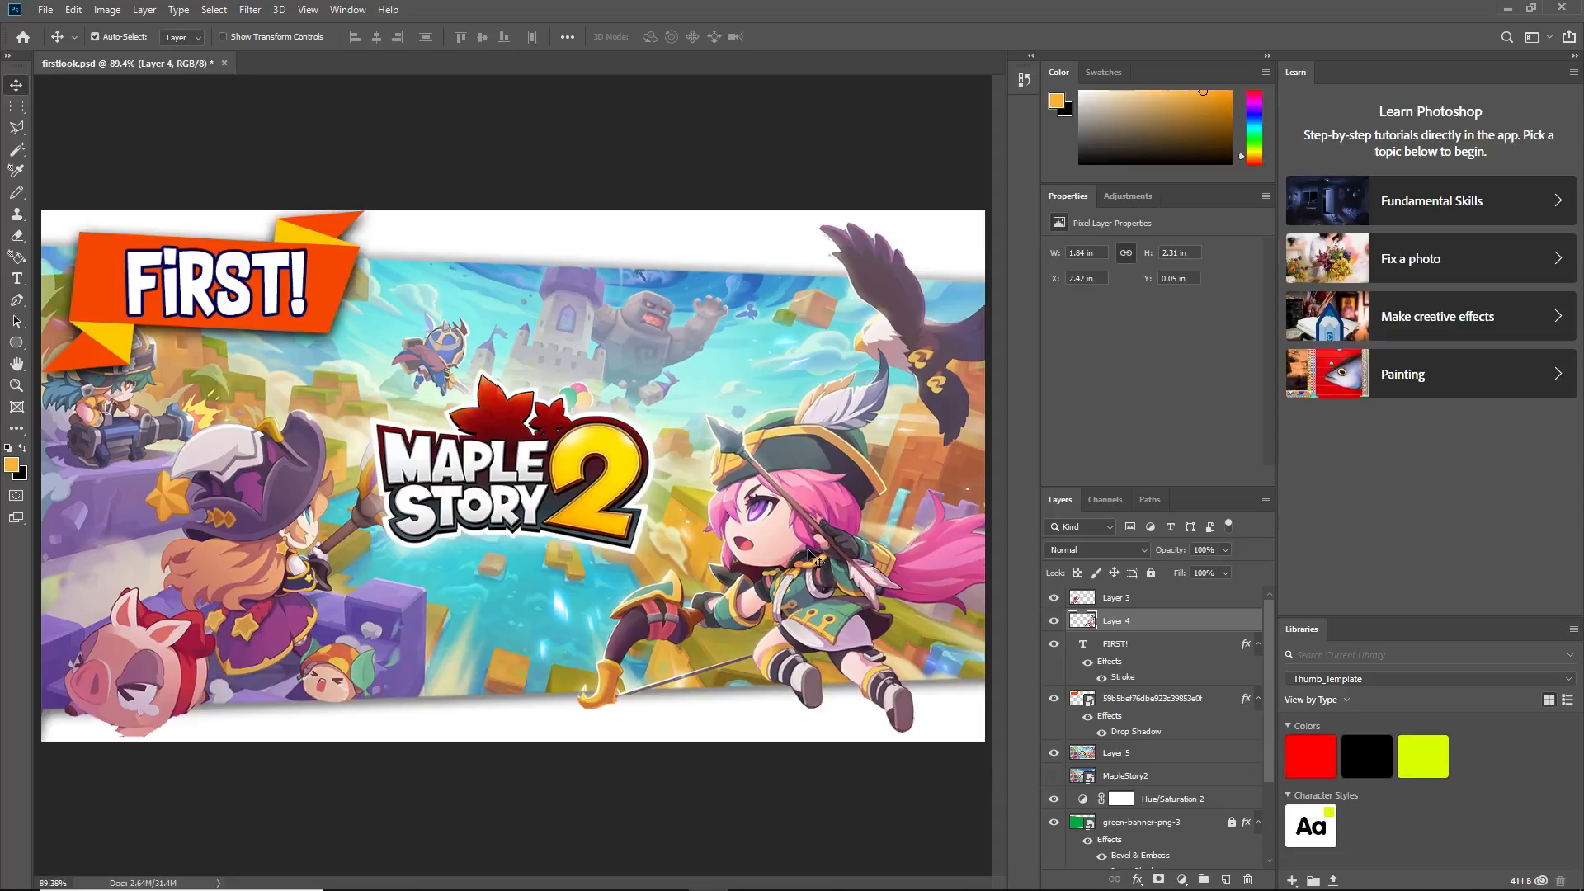
right_click(1123, 714)
click(1188, 725)
click(849, 402)
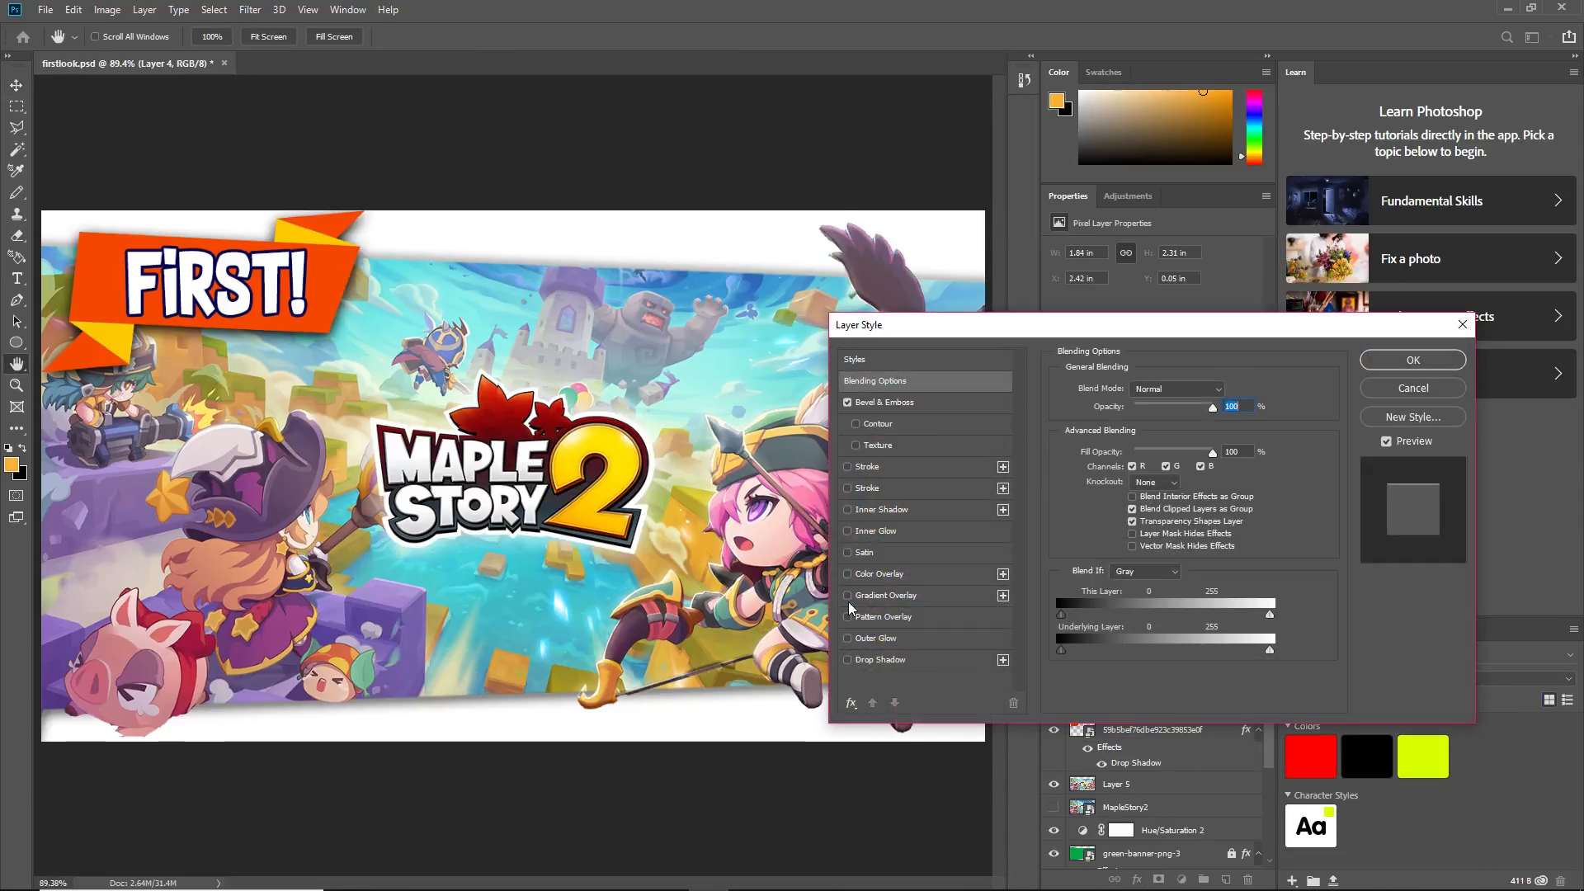
click(848, 660)
click(1395, 362)
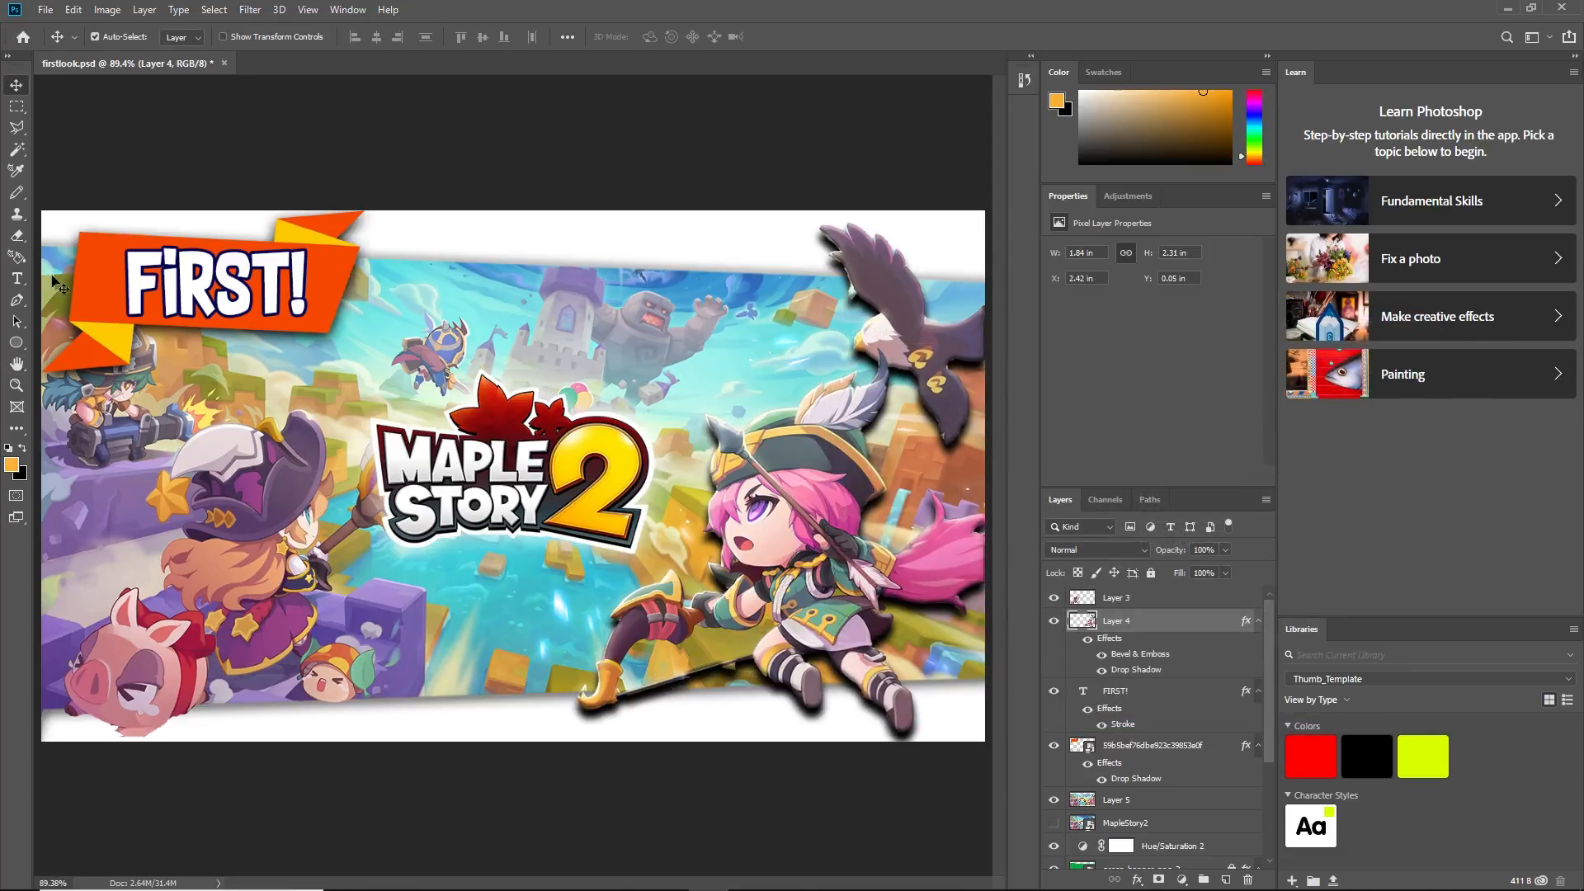
Try to erase the dark-shadowed strip between the archer's orange boot and striped leg on the cutout layer
click(17, 235)
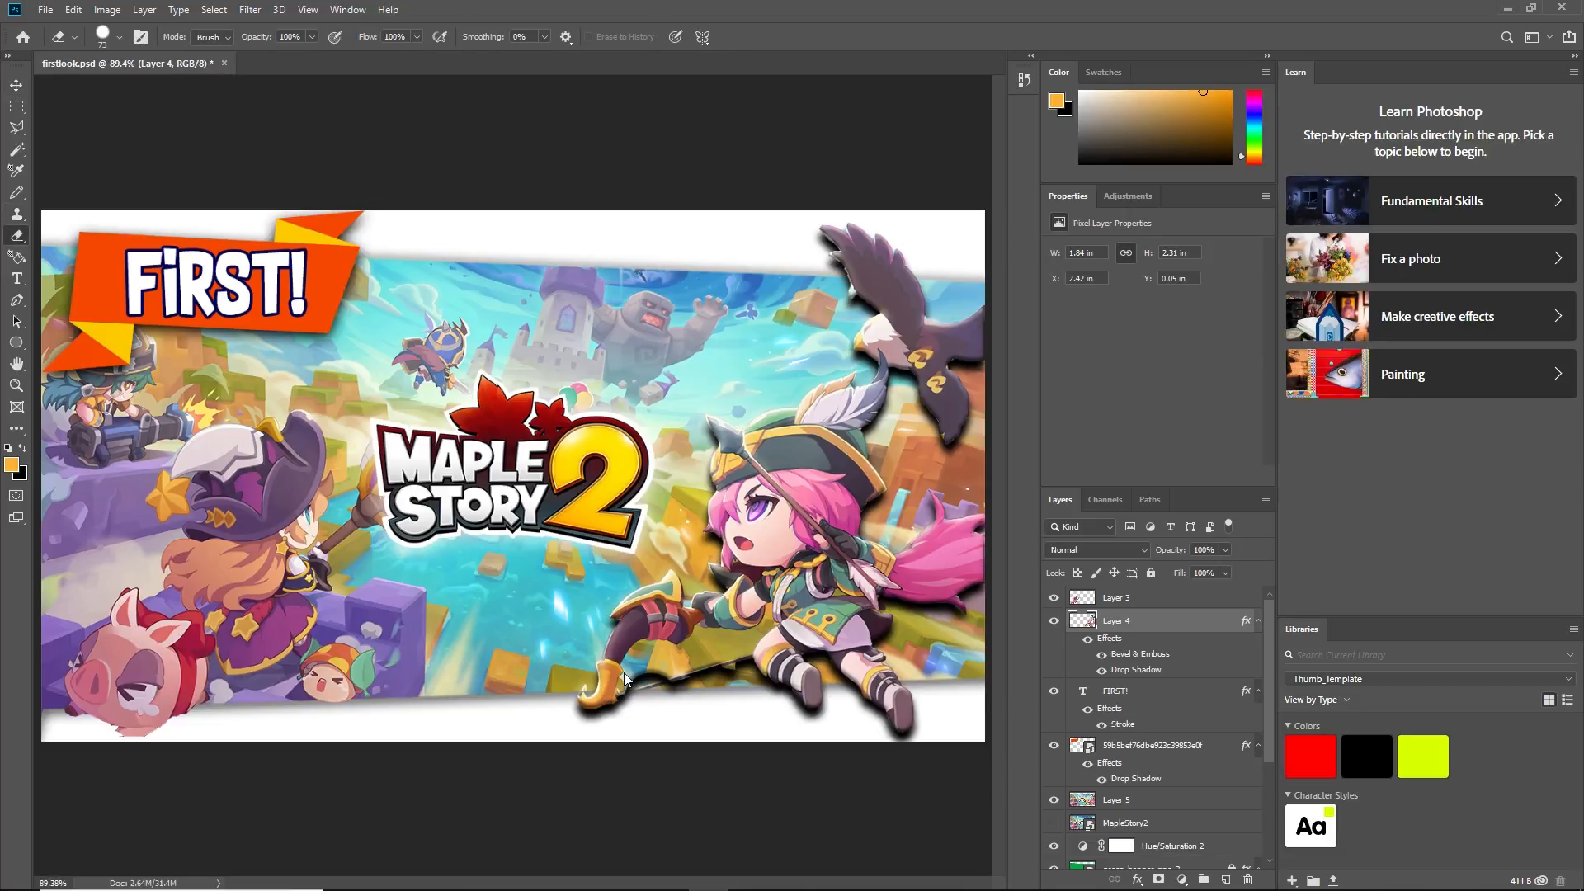
drag(645, 660, 695, 649)
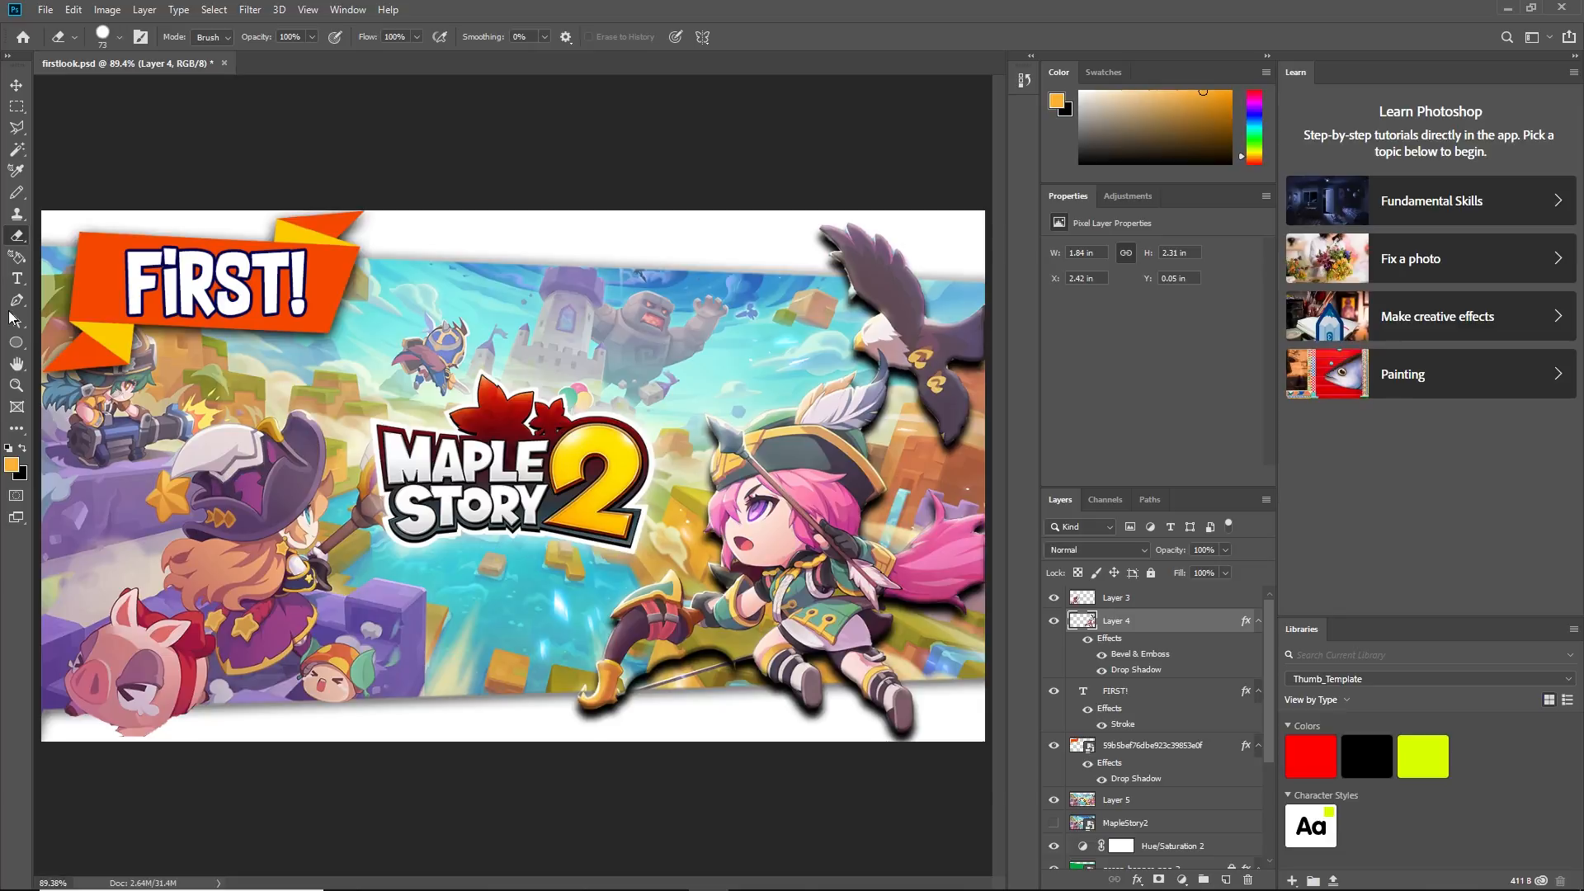
Undo all the eraser strokes on the archer cutout, keeping its layer effects
click(73, 10)
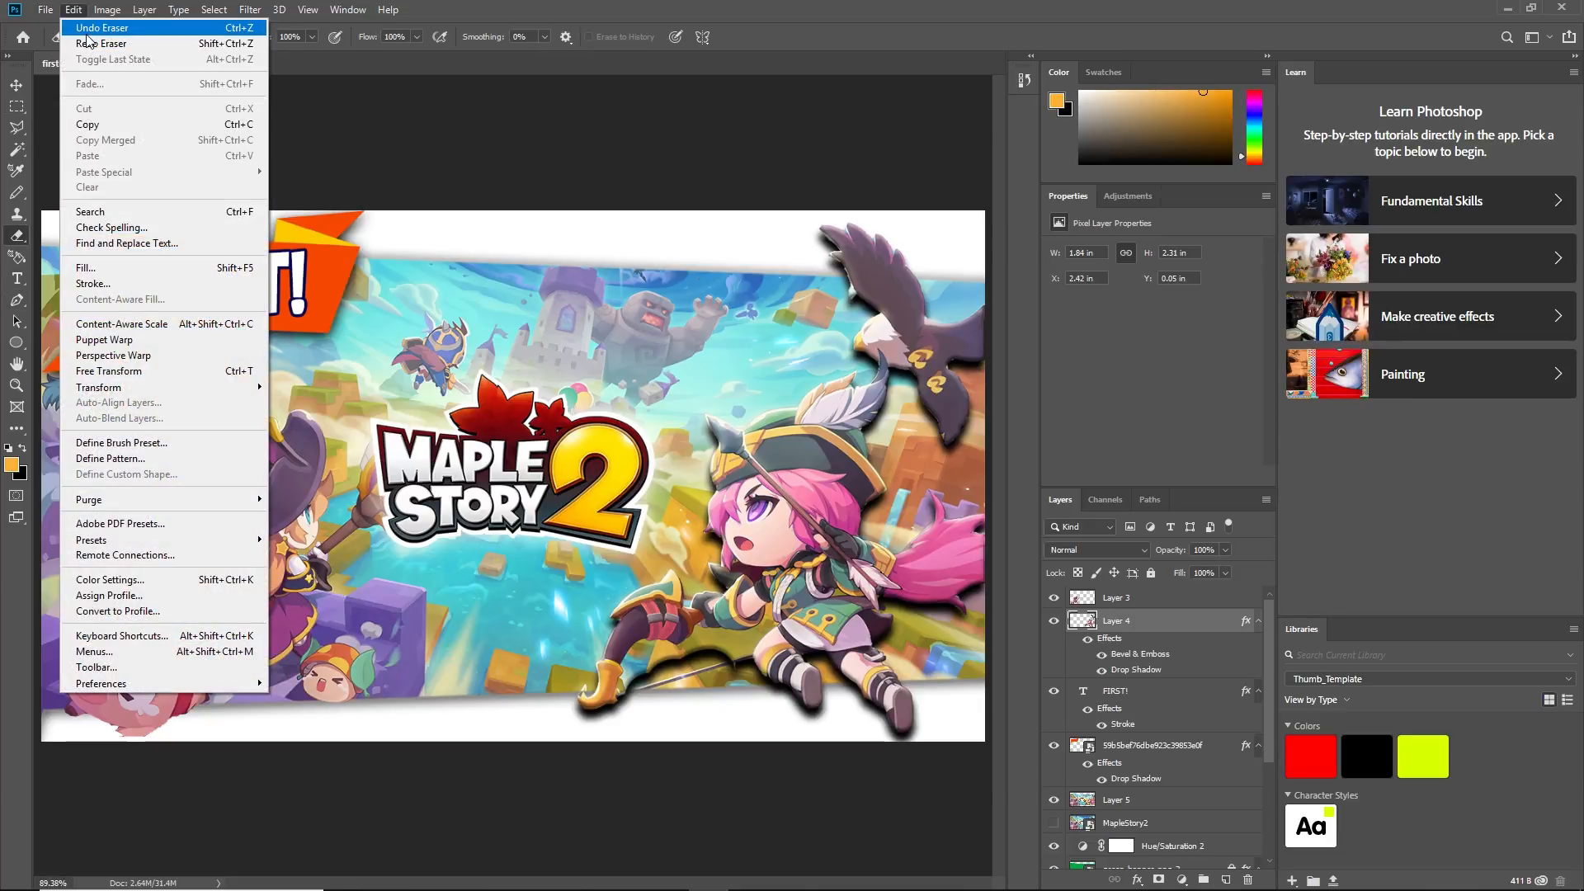
click(87, 27)
click(74, 10)
click(80, 27)
click(74, 10)
click(82, 27)
click(74, 9)
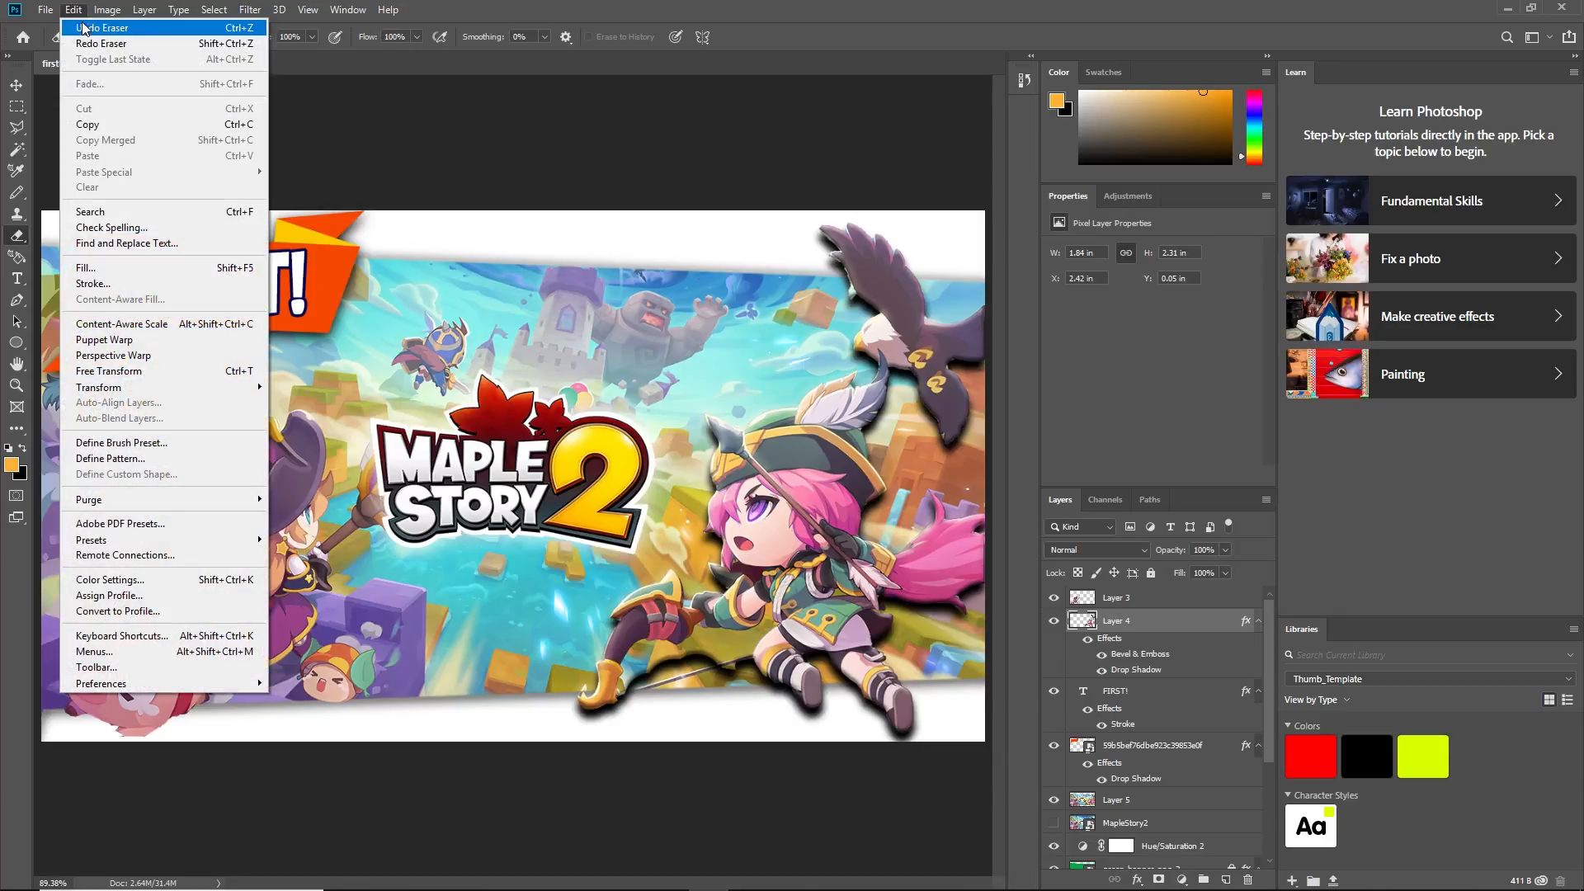
click(82, 27)
click(73, 10)
click(82, 27)
click(73, 10)
click(83, 31)
click(73, 10)
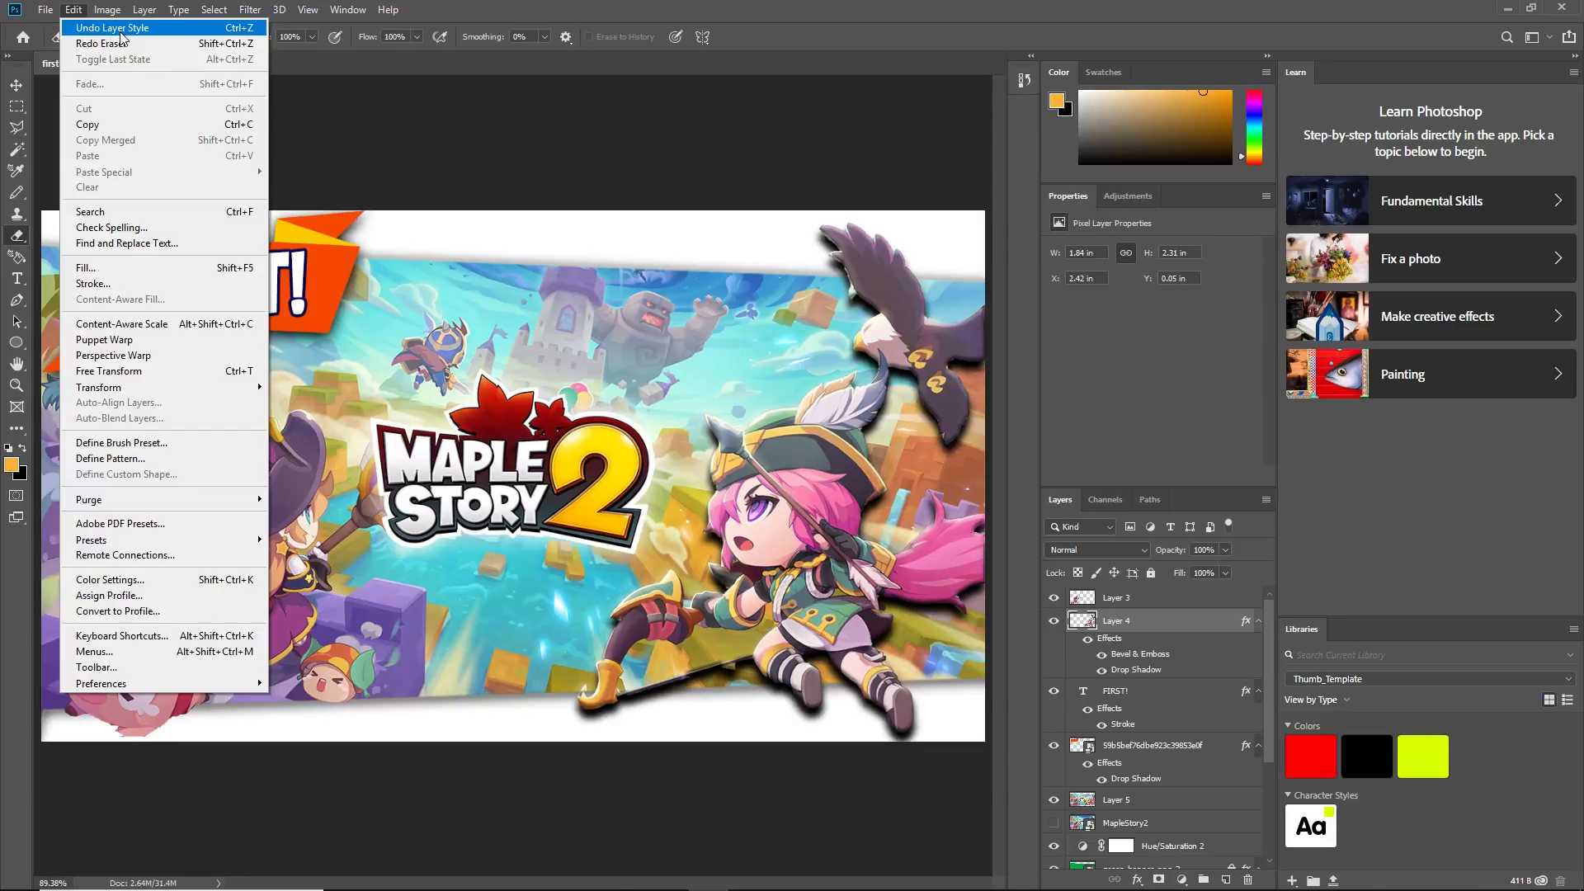
click(576, 737)
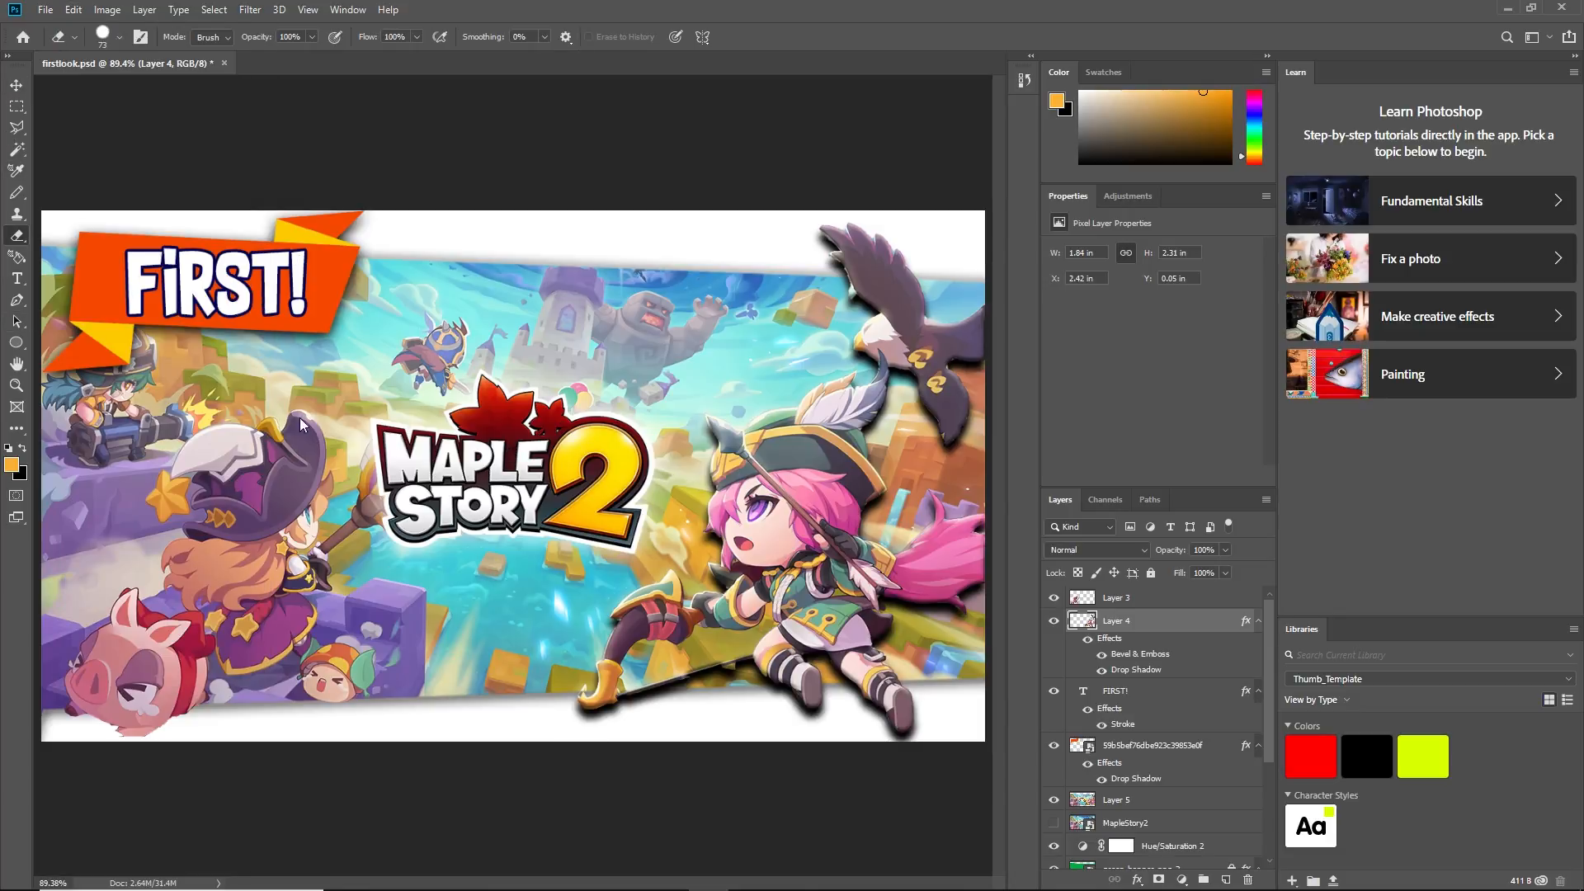
Add Bevel & Emboss and Drop Shadow effects to the witch and pig cutout layer
click(16, 86)
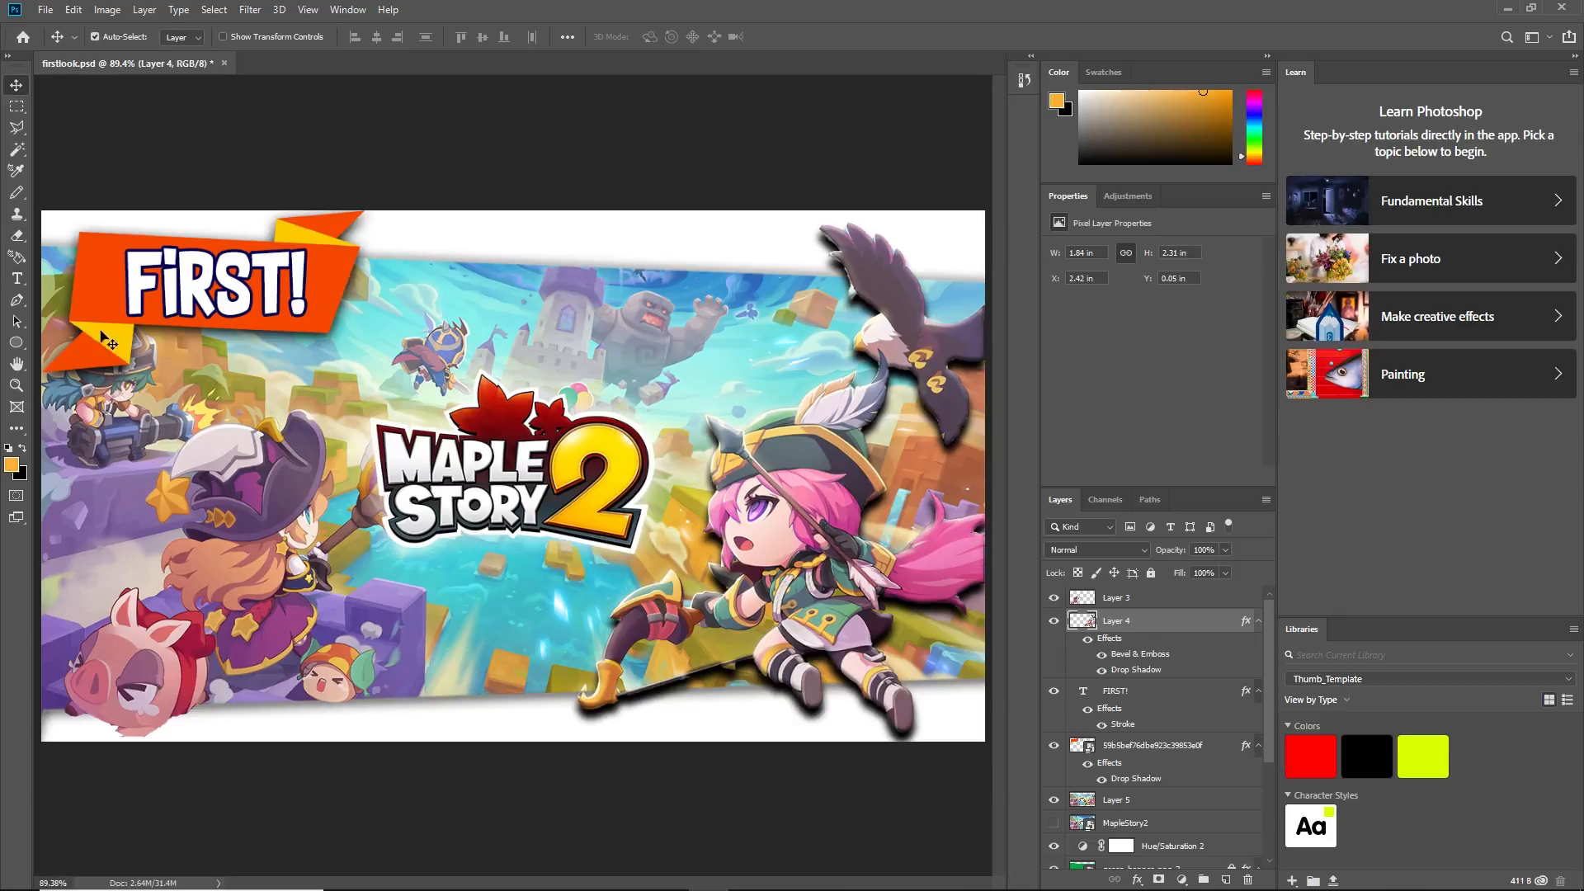
click(242, 567)
click(1137, 879)
click(1185, 720)
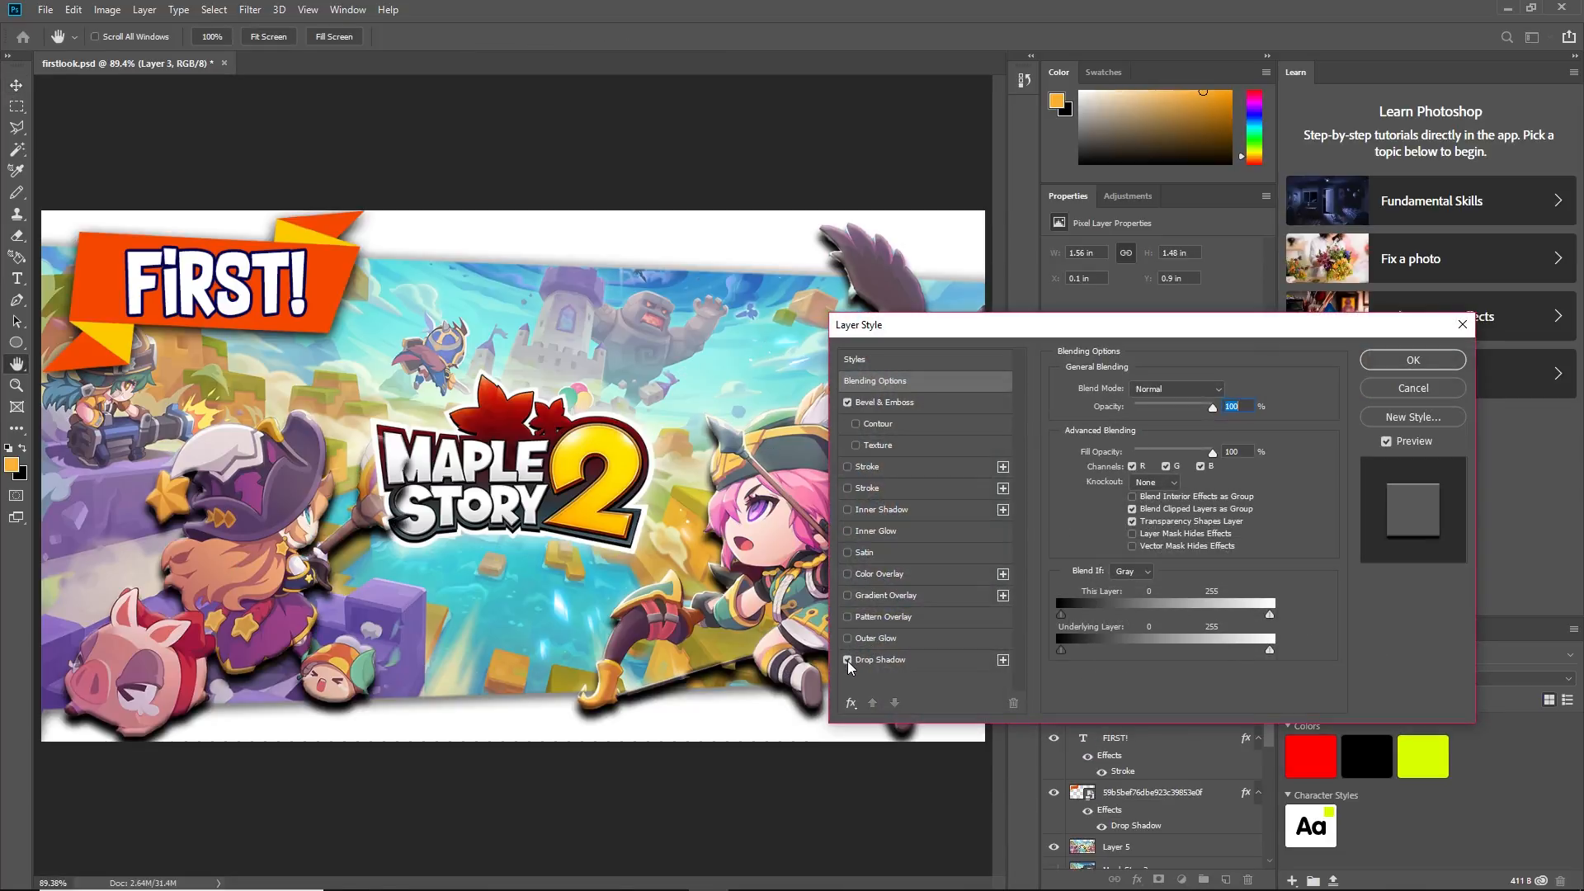
click(1373, 364)
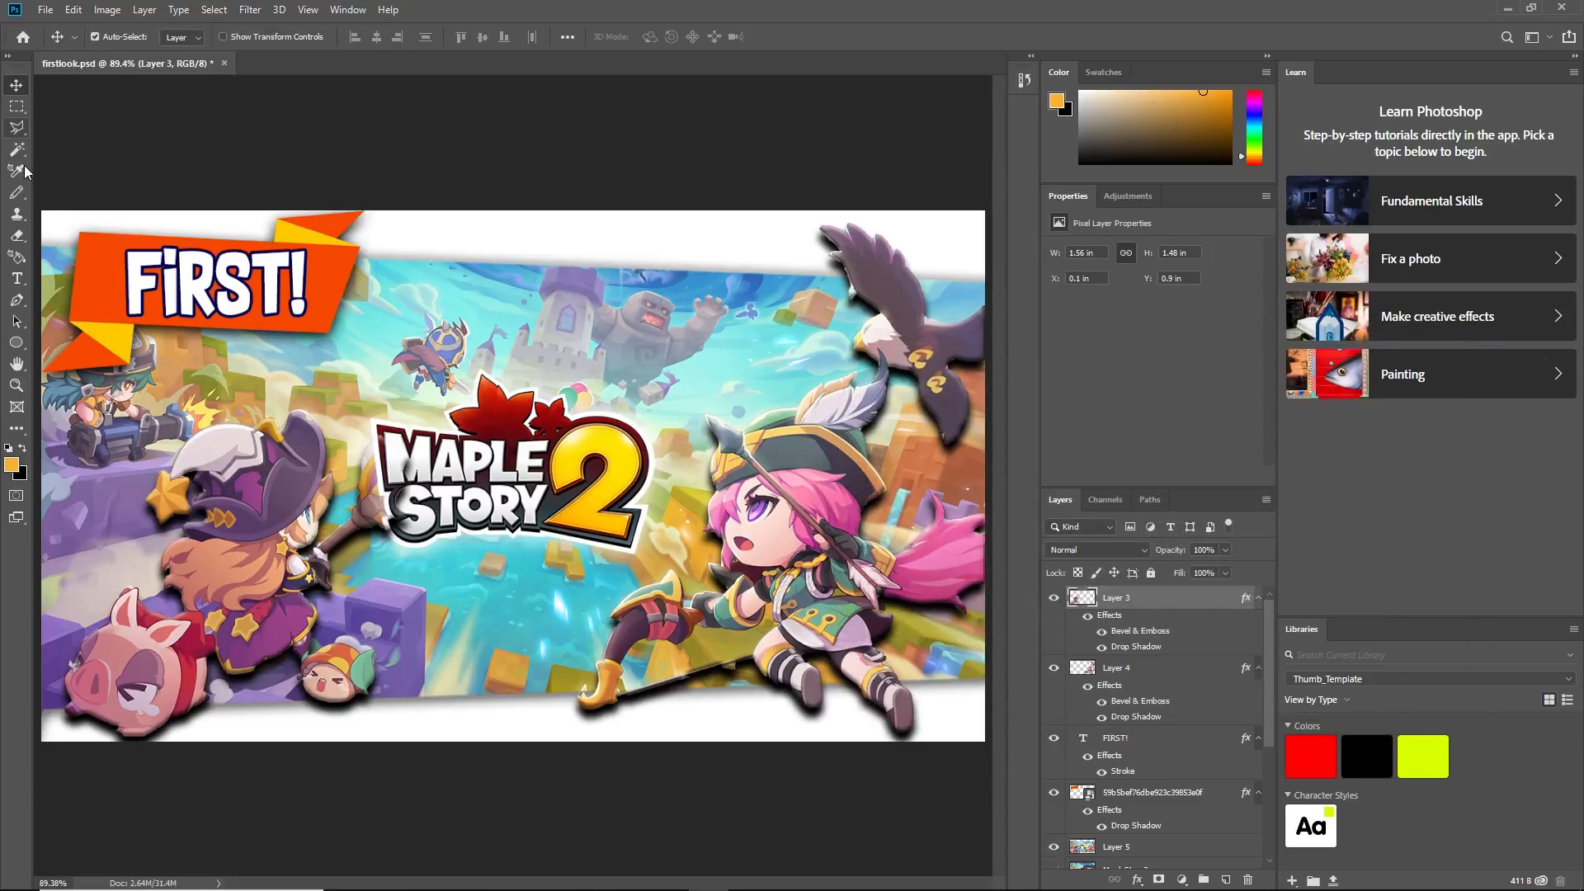
Erase the stray remnant near the logo's left edge from the witch and pig cutout layer
click(16, 236)
mouse_move(391, 451)
mouse_down()
mouse_move(387, 437)
mouse_move(400, 499)
mouse_move(381, 452)
mouse_up()
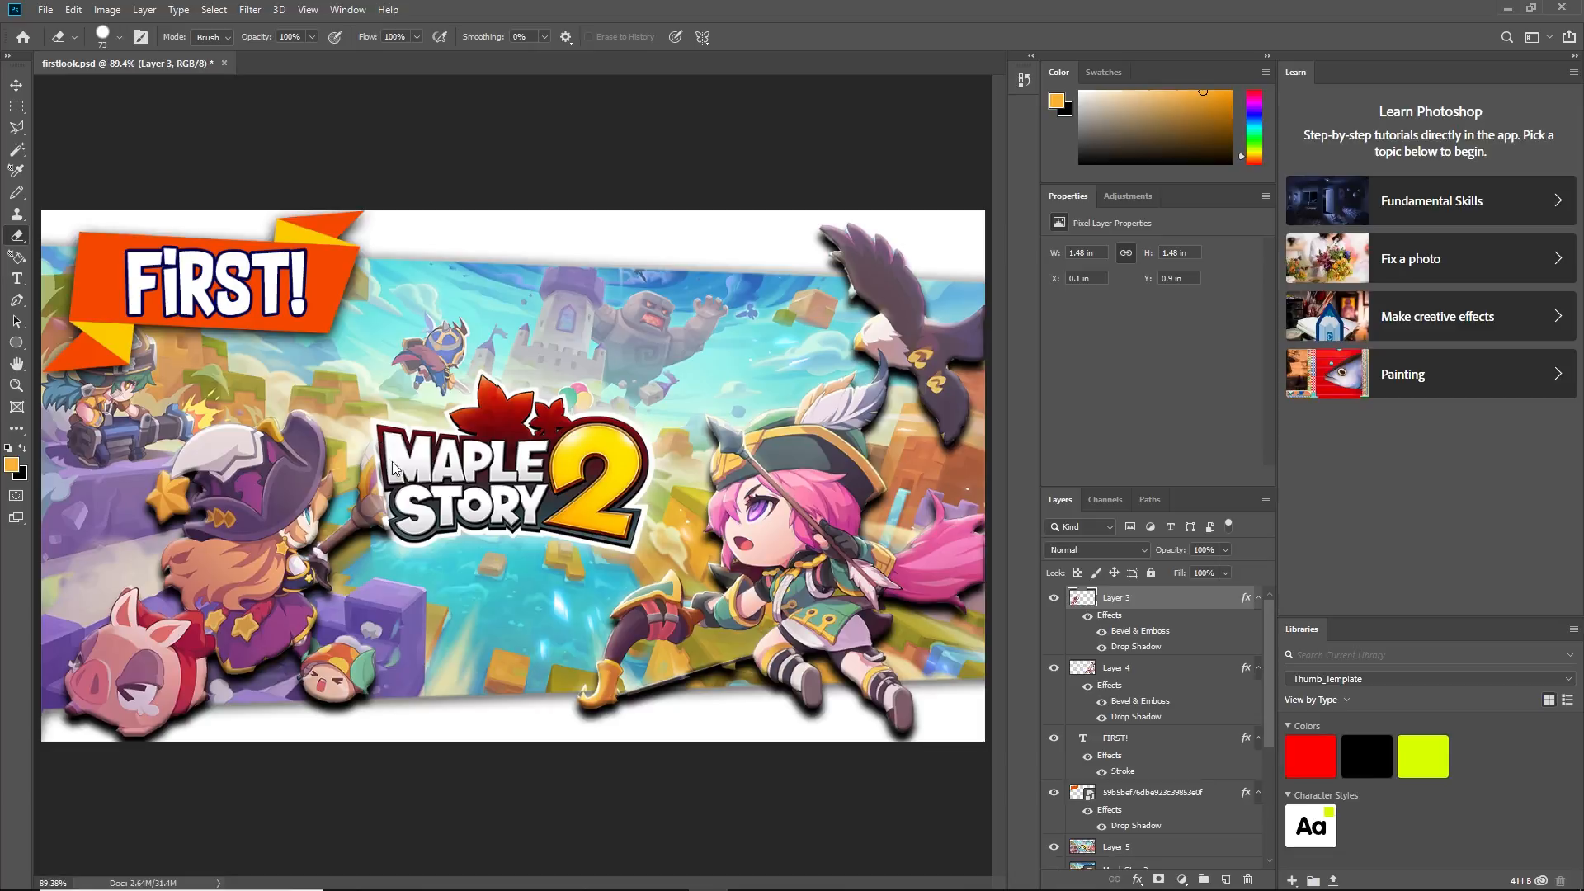
click(16, 85)
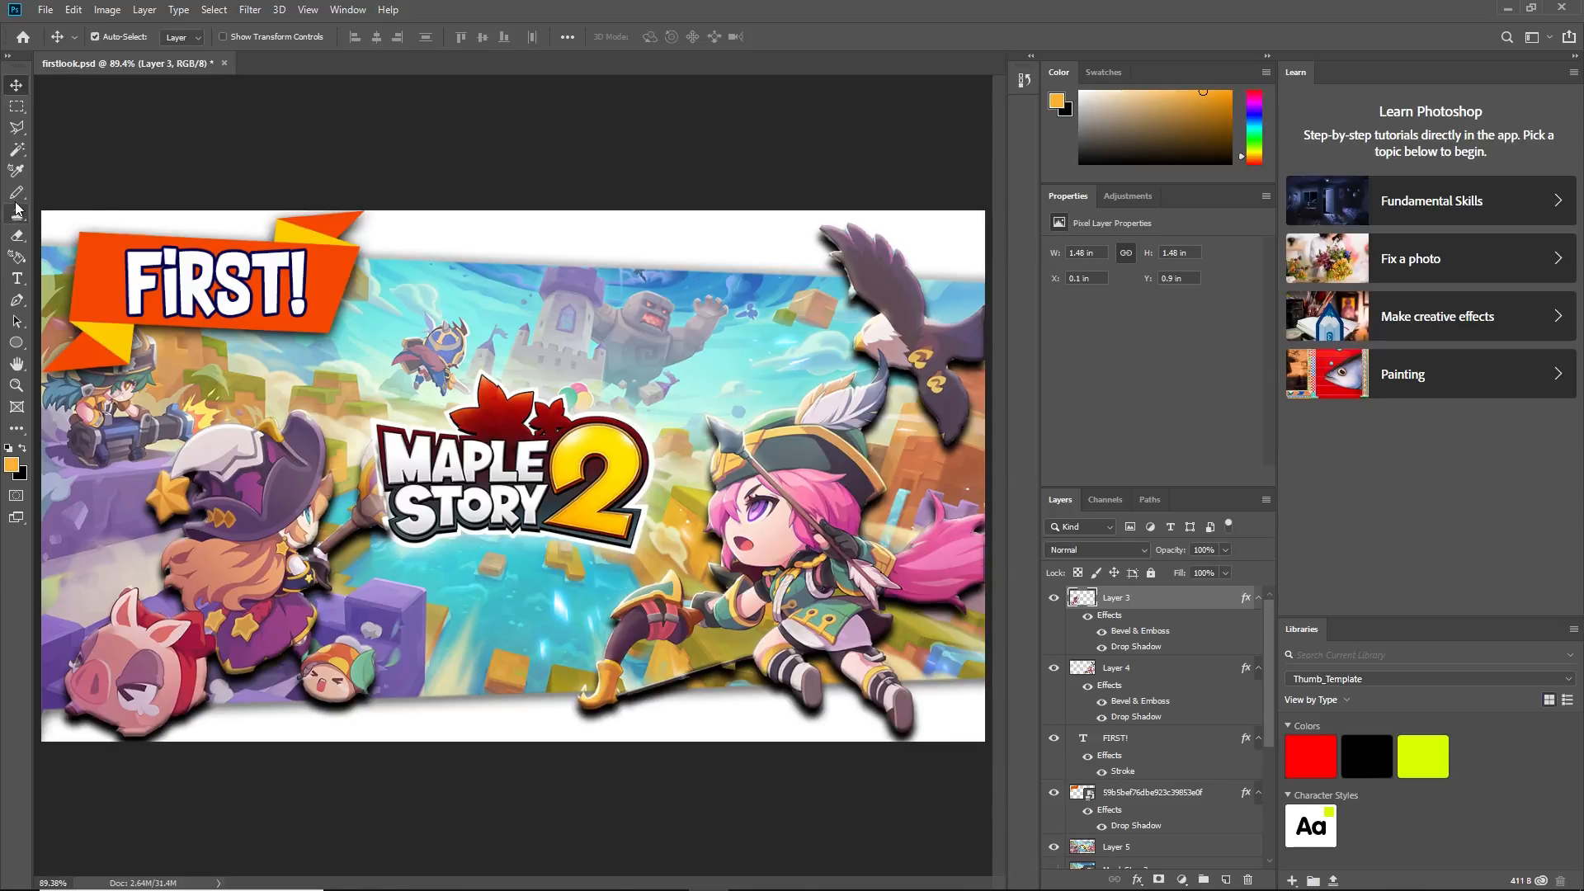
click(18, 236)
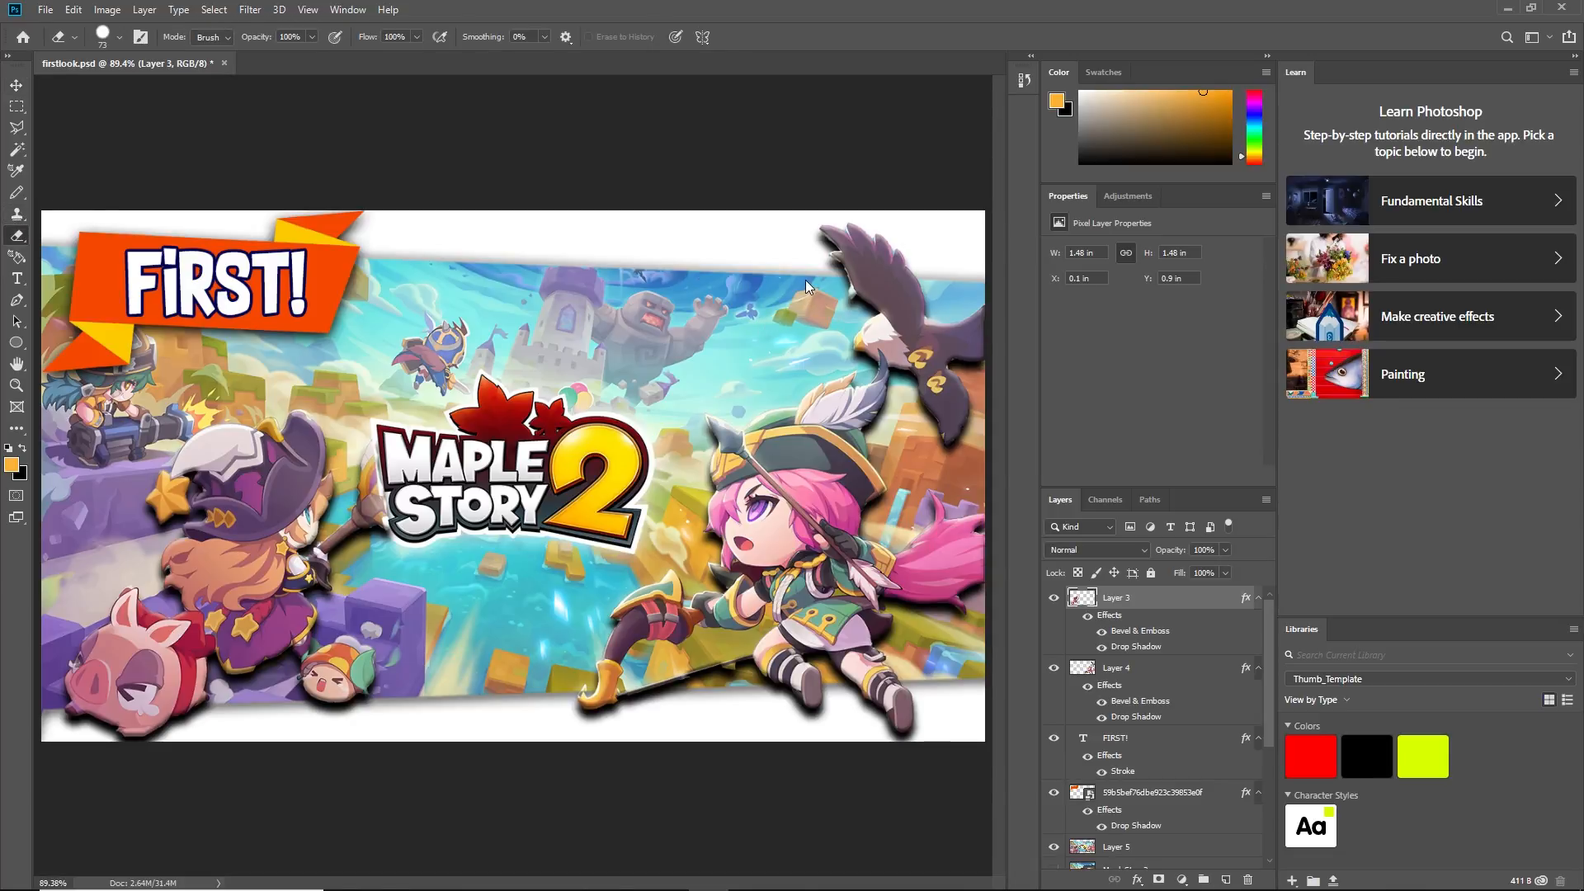
click(1106, 679)
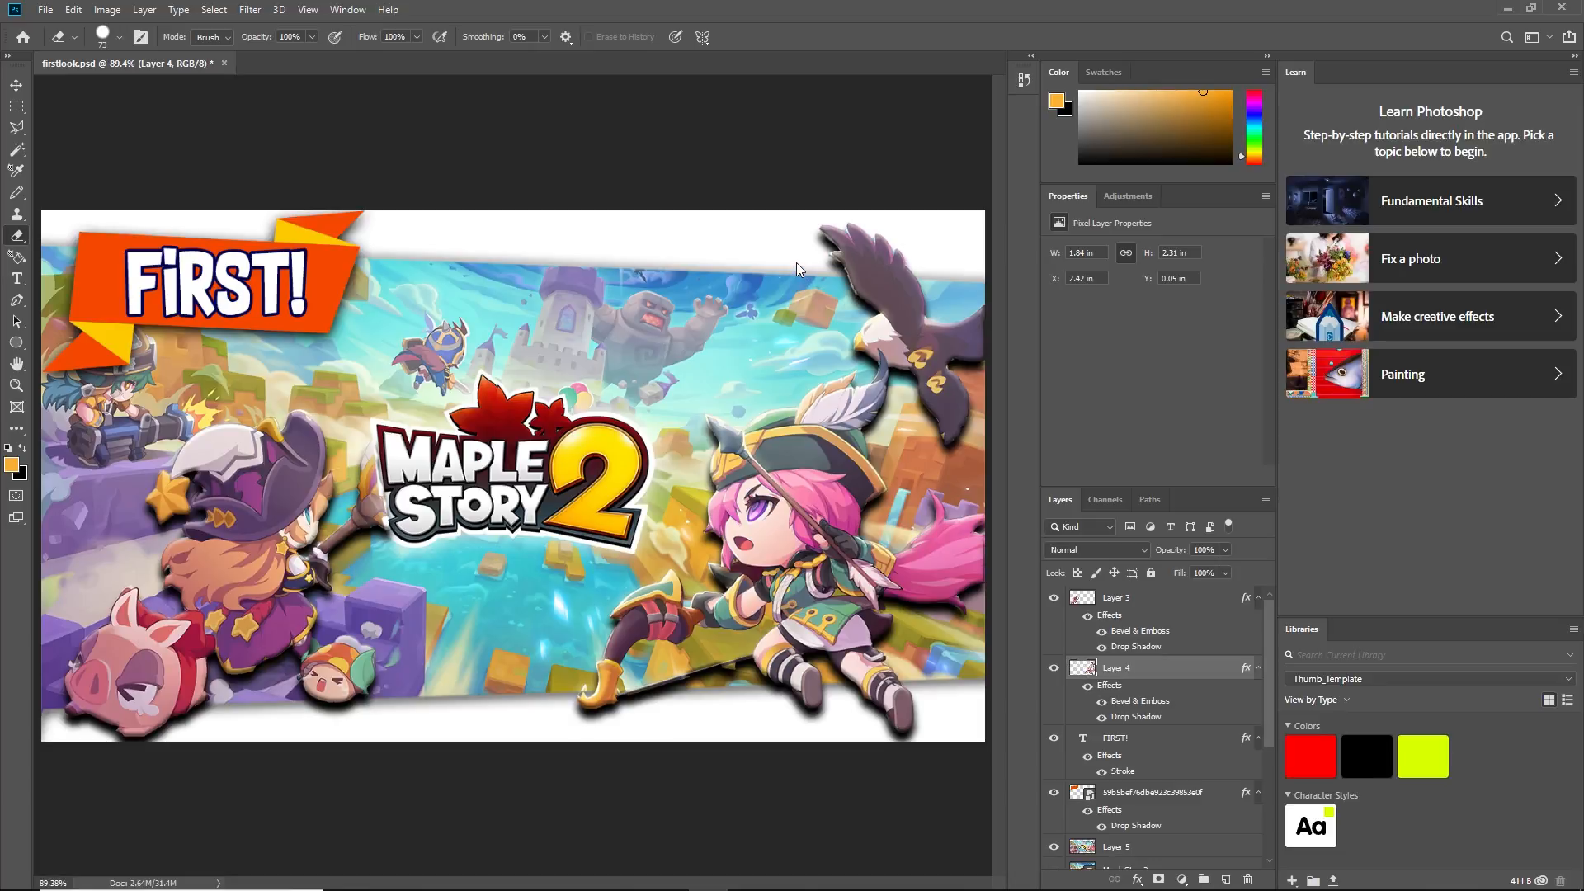
key(v)
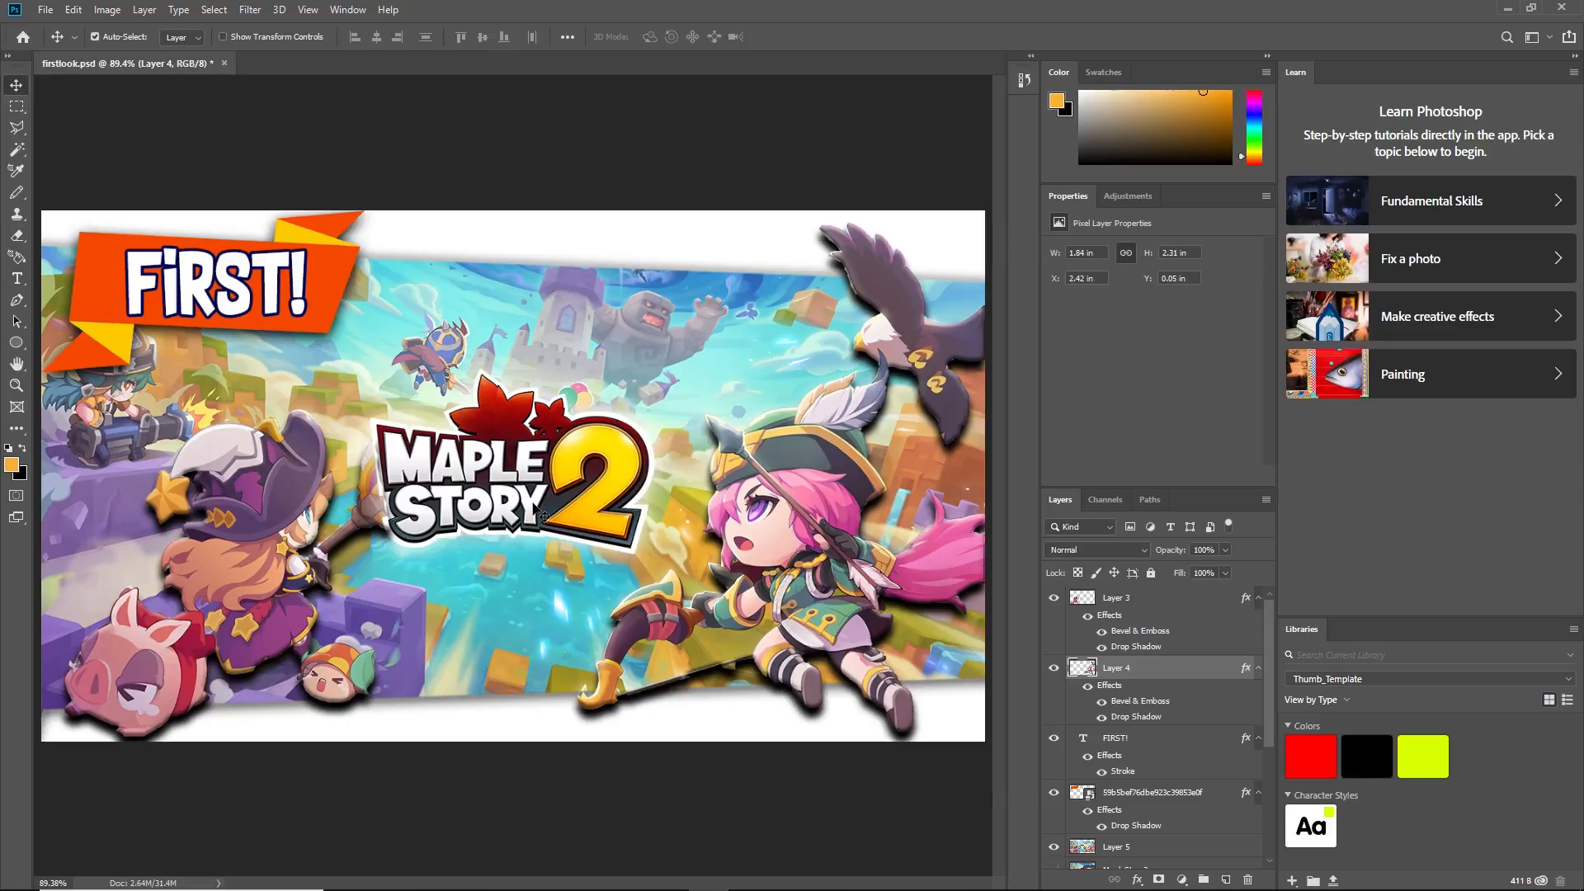
Lower the opacity of the banner-shaped background artwork, Layer 5, to 90%
click(660, 373)
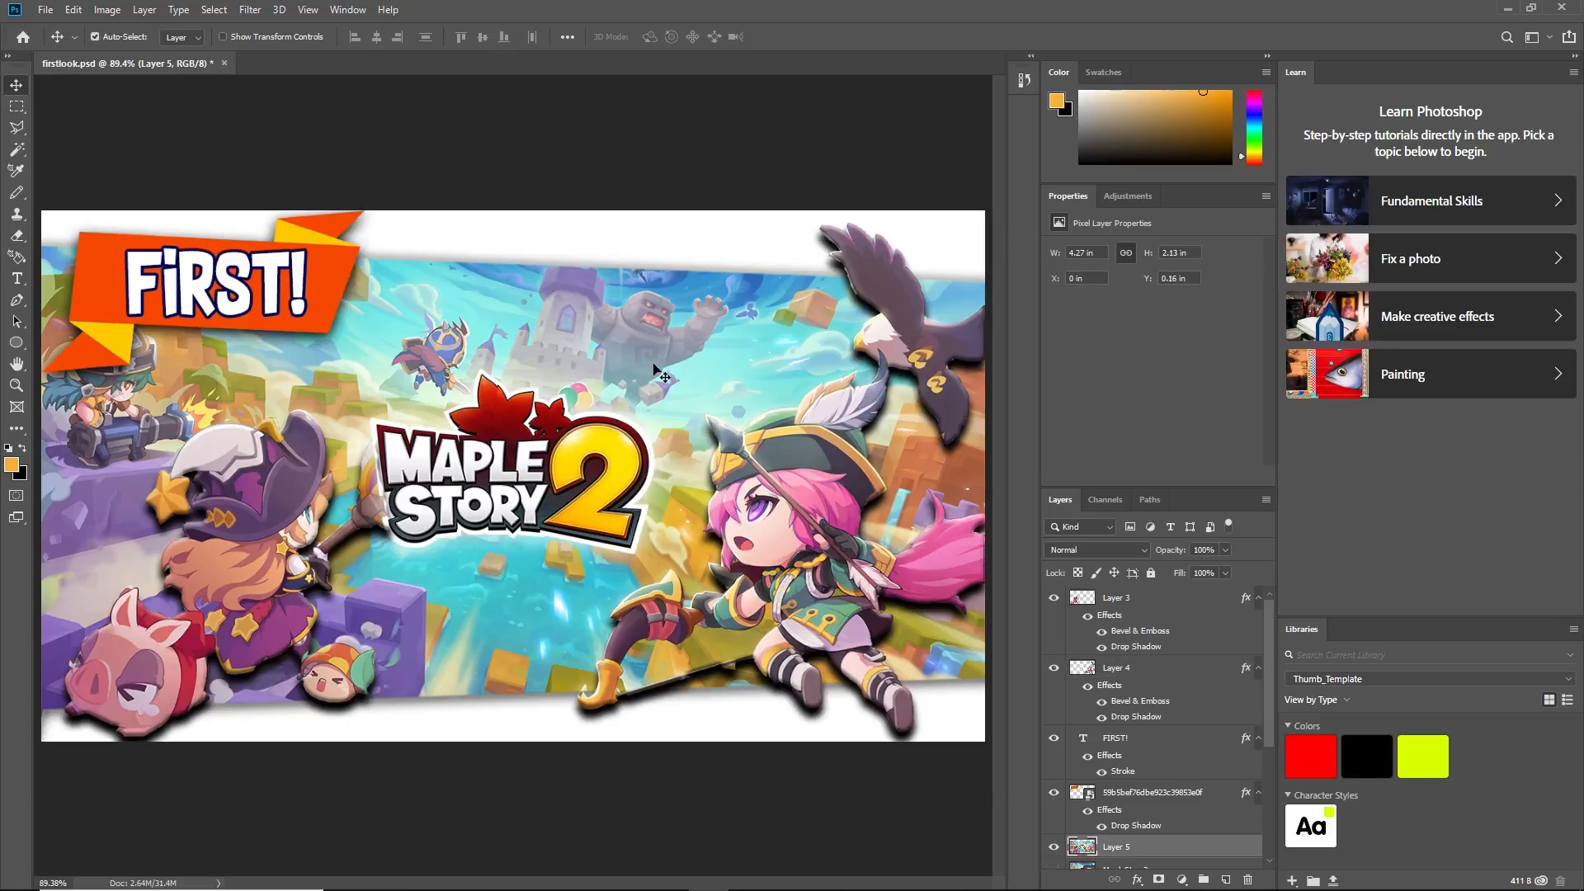
click(1226, 550)
drag(1226, 566, 1221, 569)
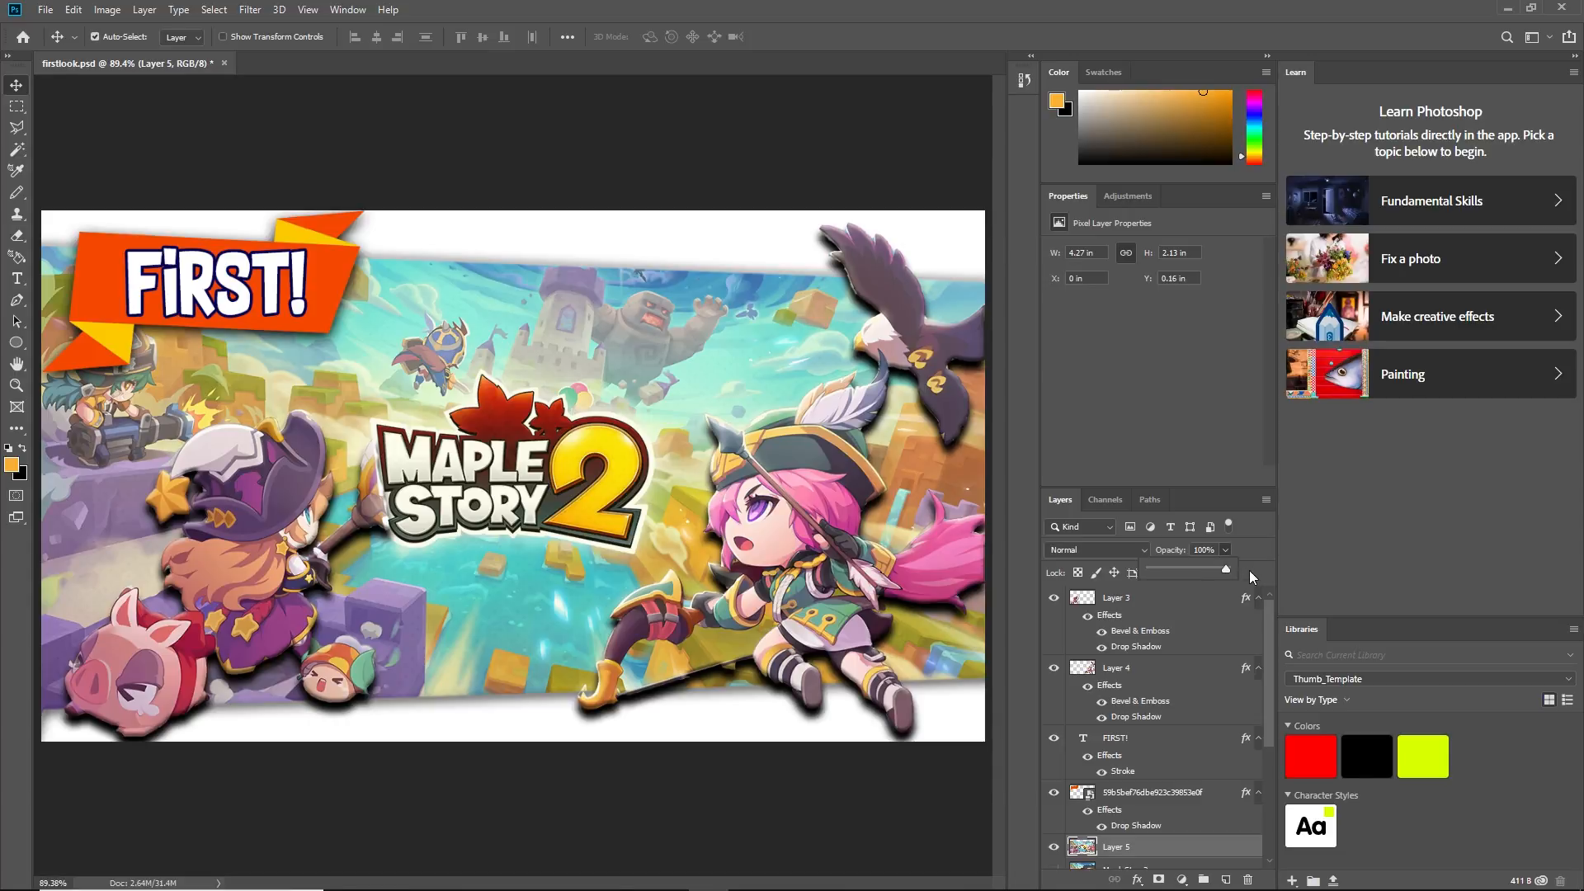
mouse_move(1225, 569)
mouse_down()
mouse_move(1246, 577)
mouse_move(1219, 568)
mouse_up()
Set the hue of the Hue/Saturation 2 adjustment layer to +13
scroll(1199, 749, down, 3)
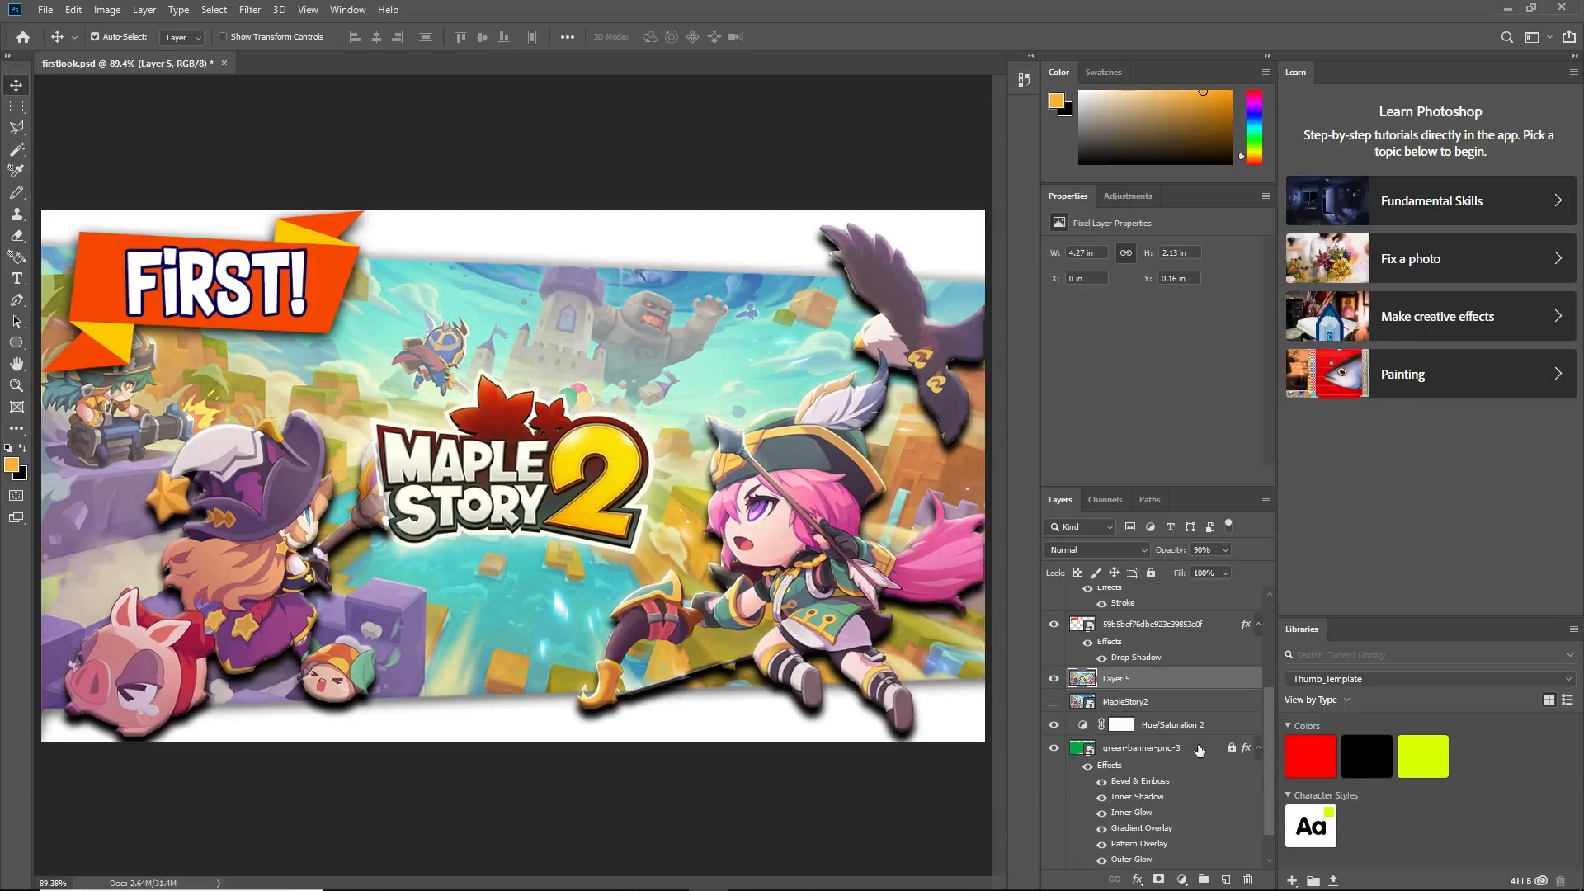
click(1082, 725)
drag(1207, 322, 1164, 316)
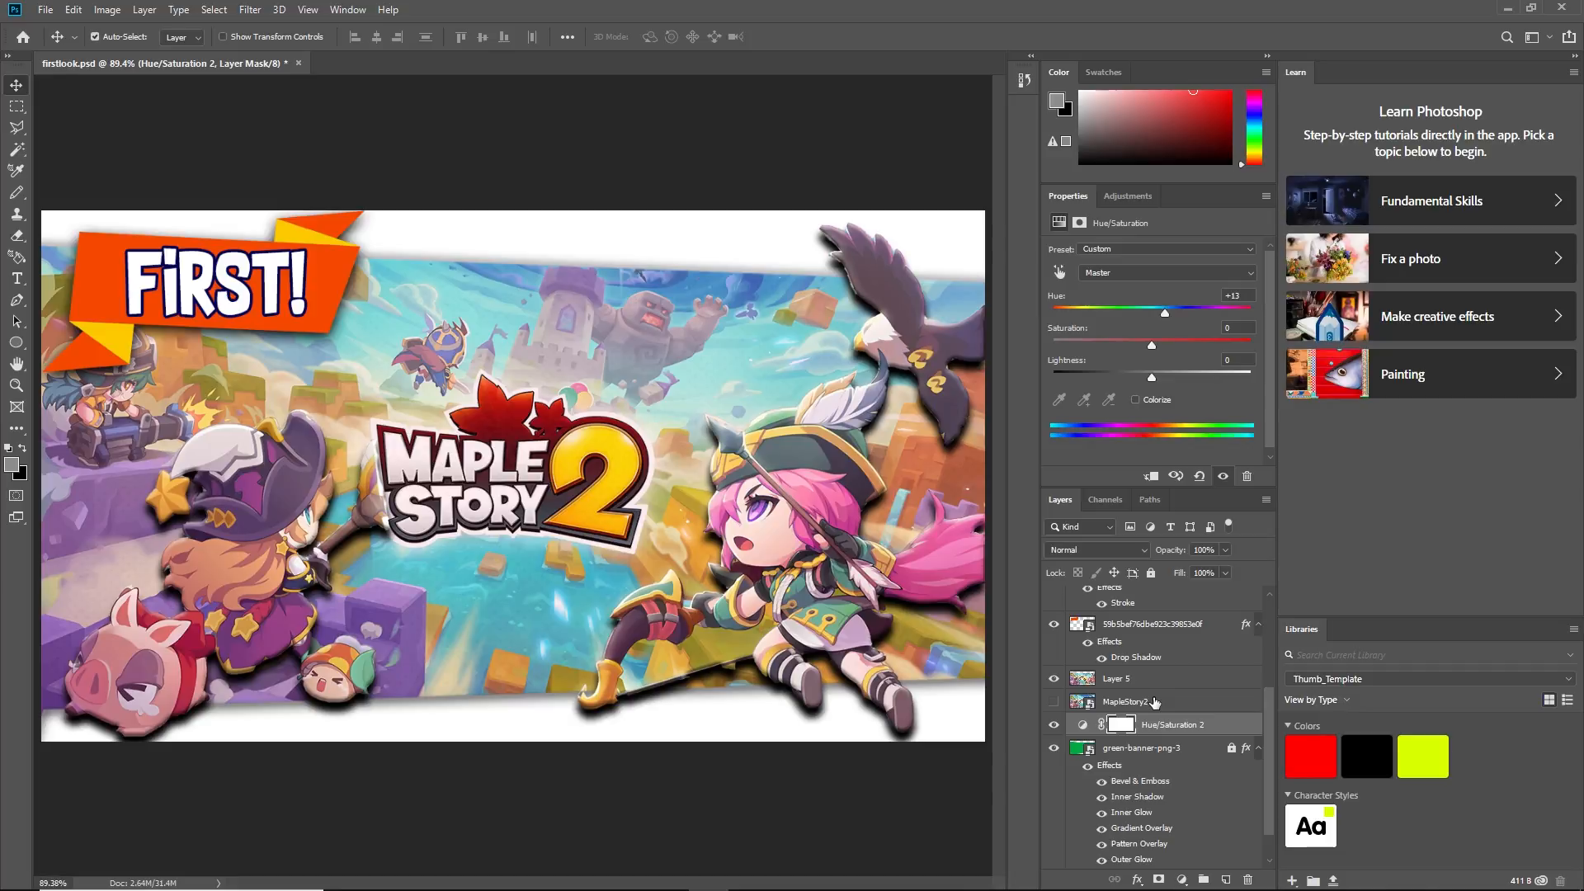
click(608, 472)
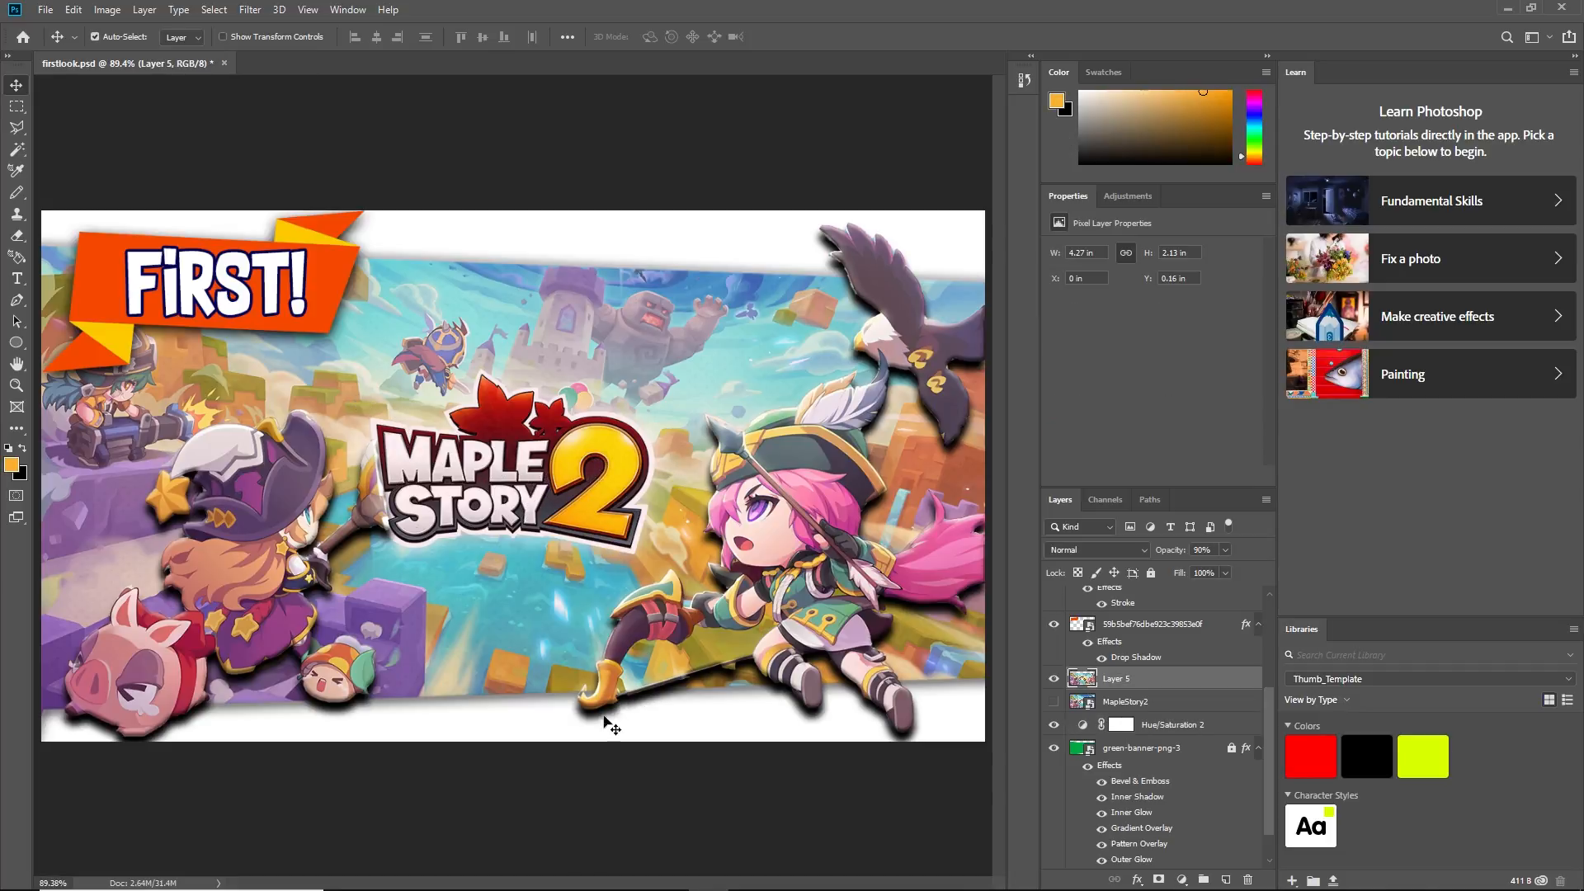
Place Maplestory_2_Logo.png over the artwork's logo and add Bevel & Emboss and Drop Shadow effects to it
mouse_move(625, 887)
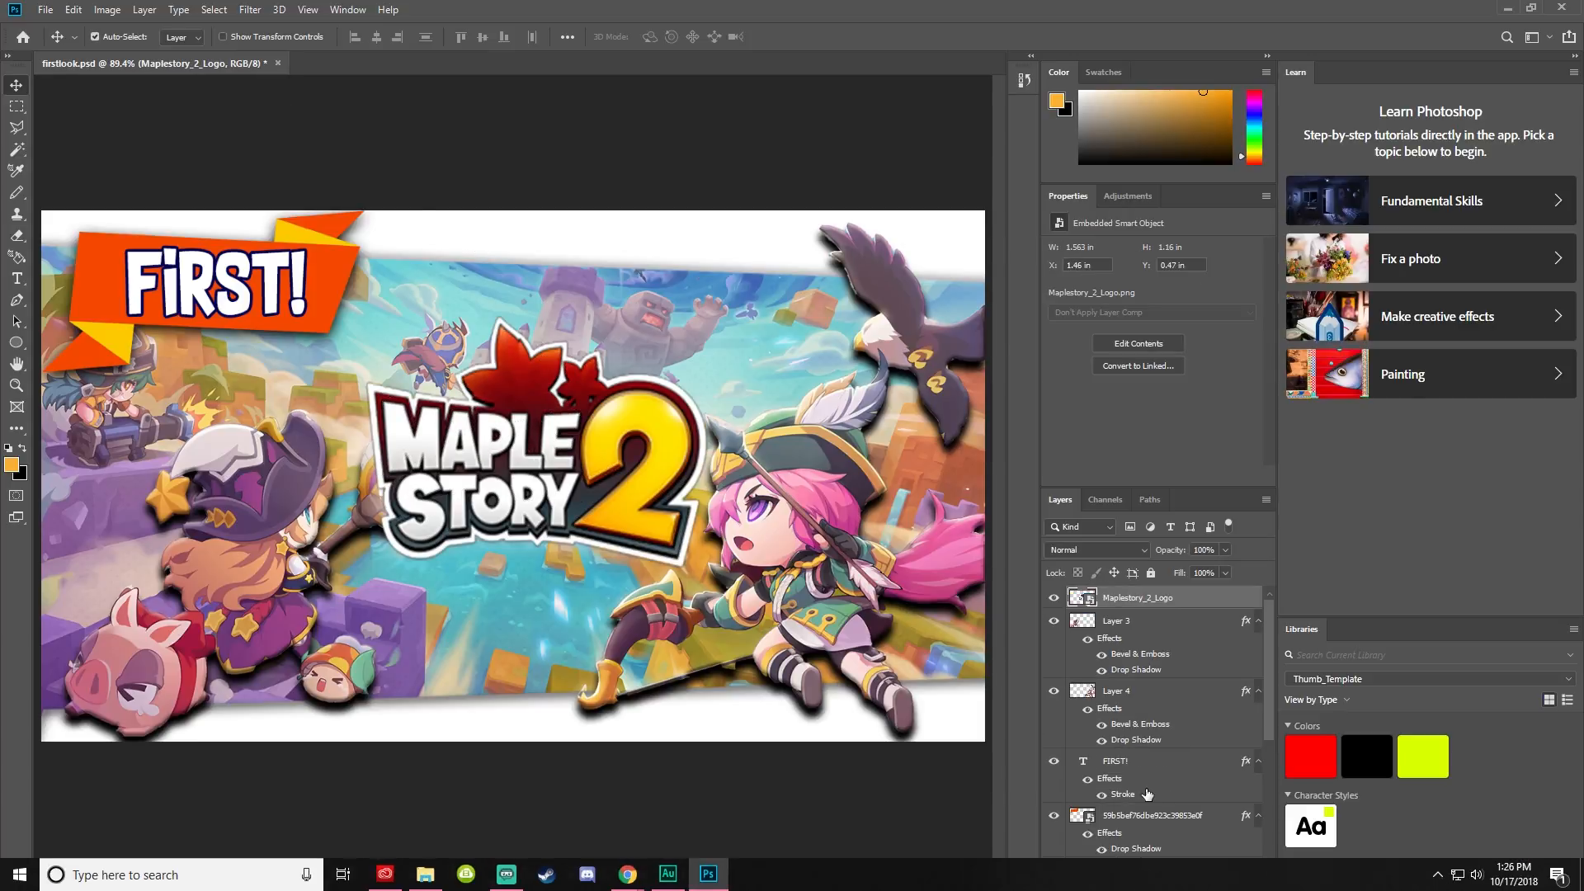
click(1136, 880)
click(1157, 727)
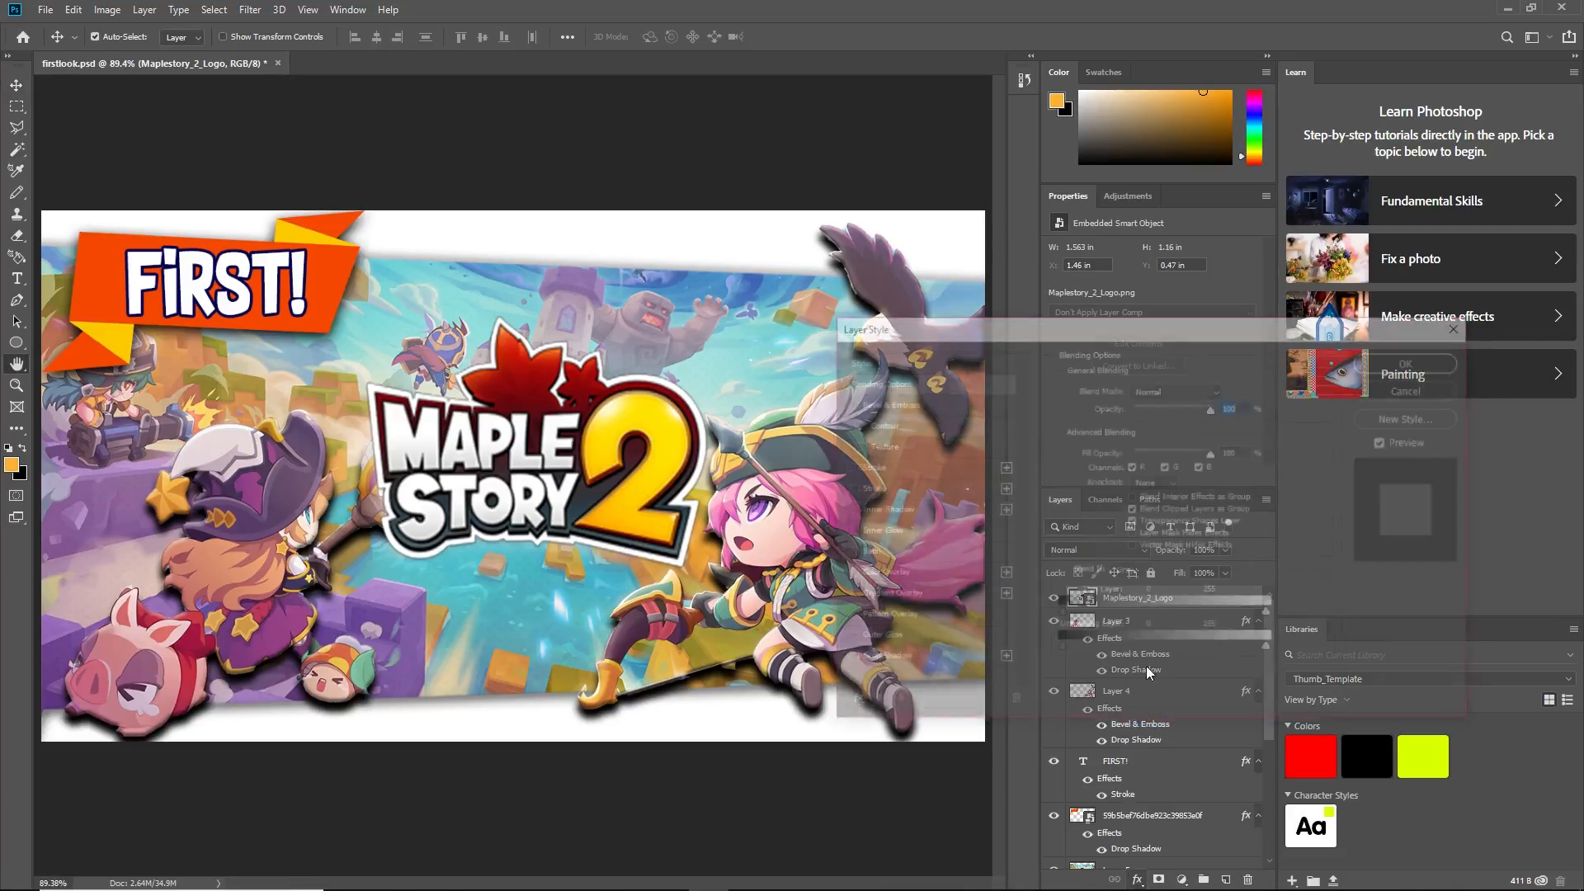
click(849, 402)
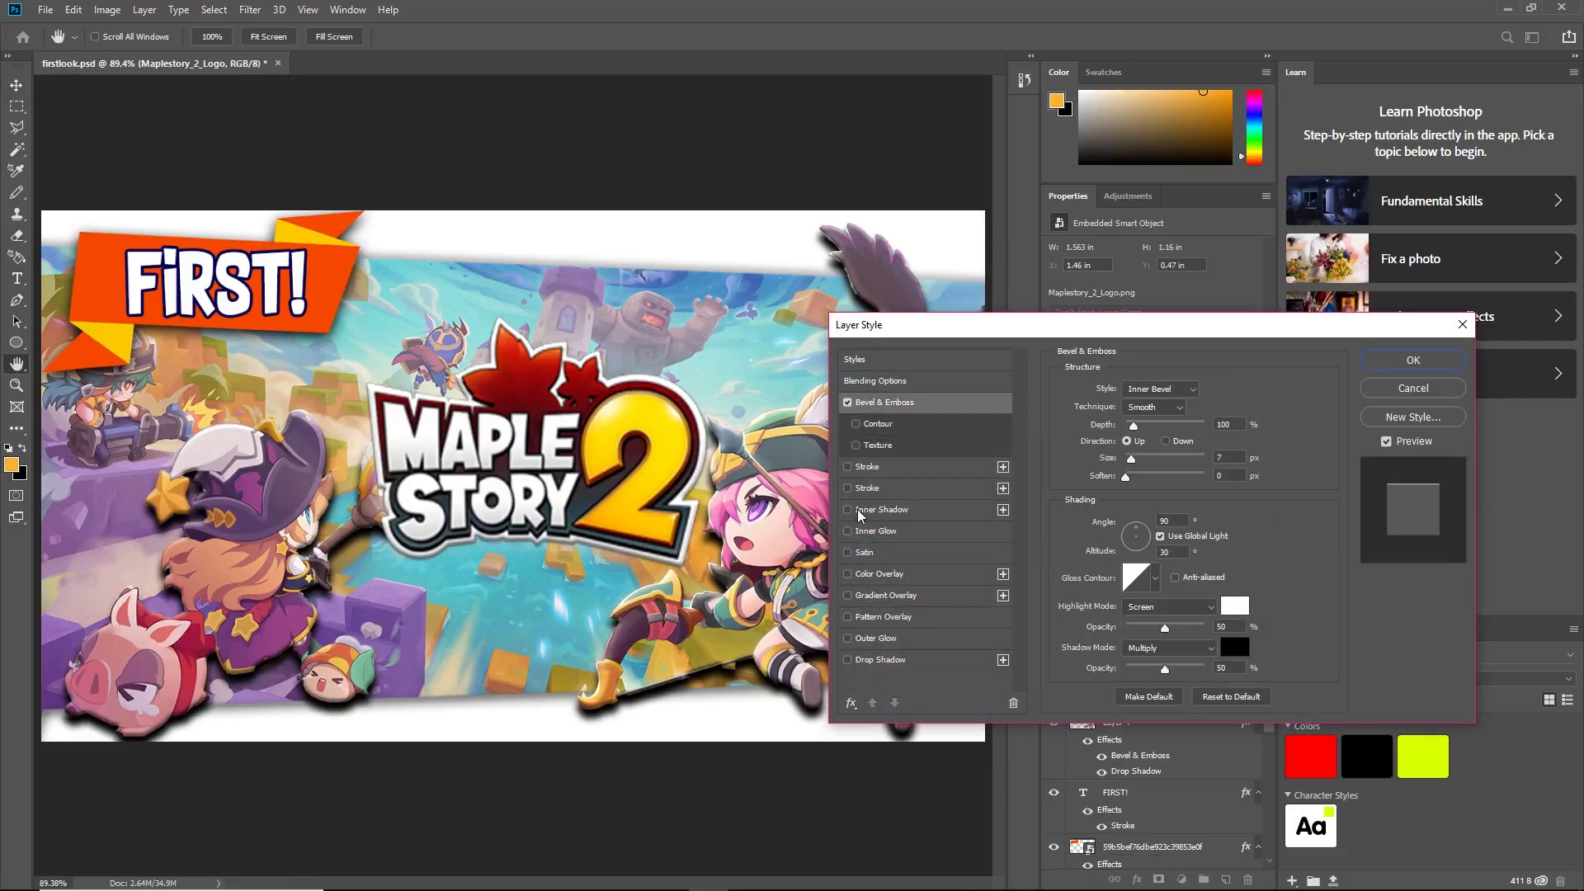
click(849, 660)
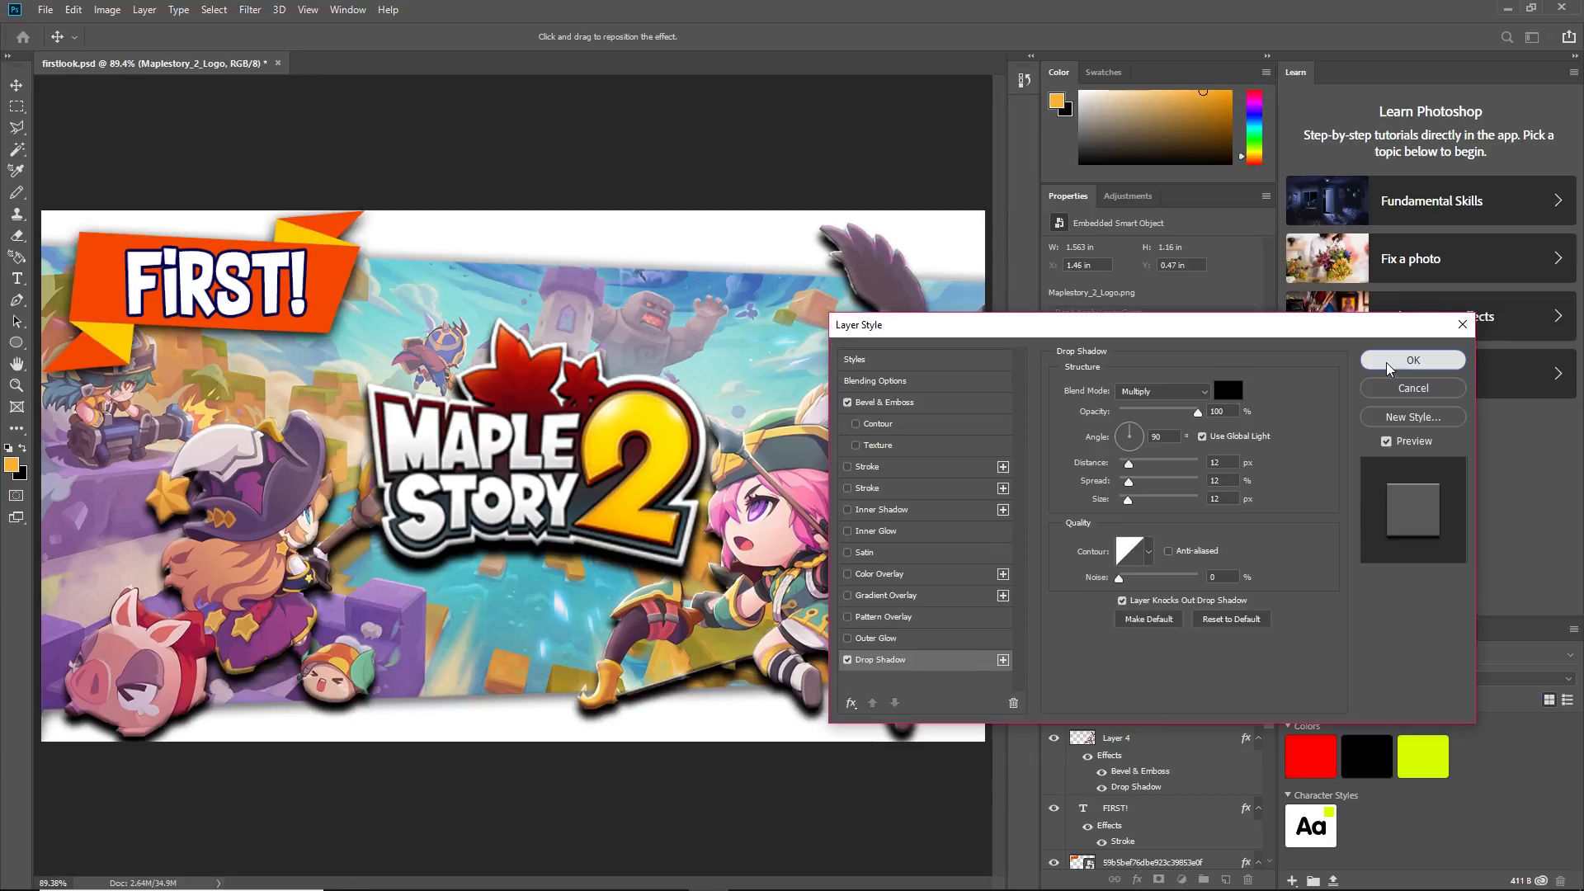
click(1411, 361)
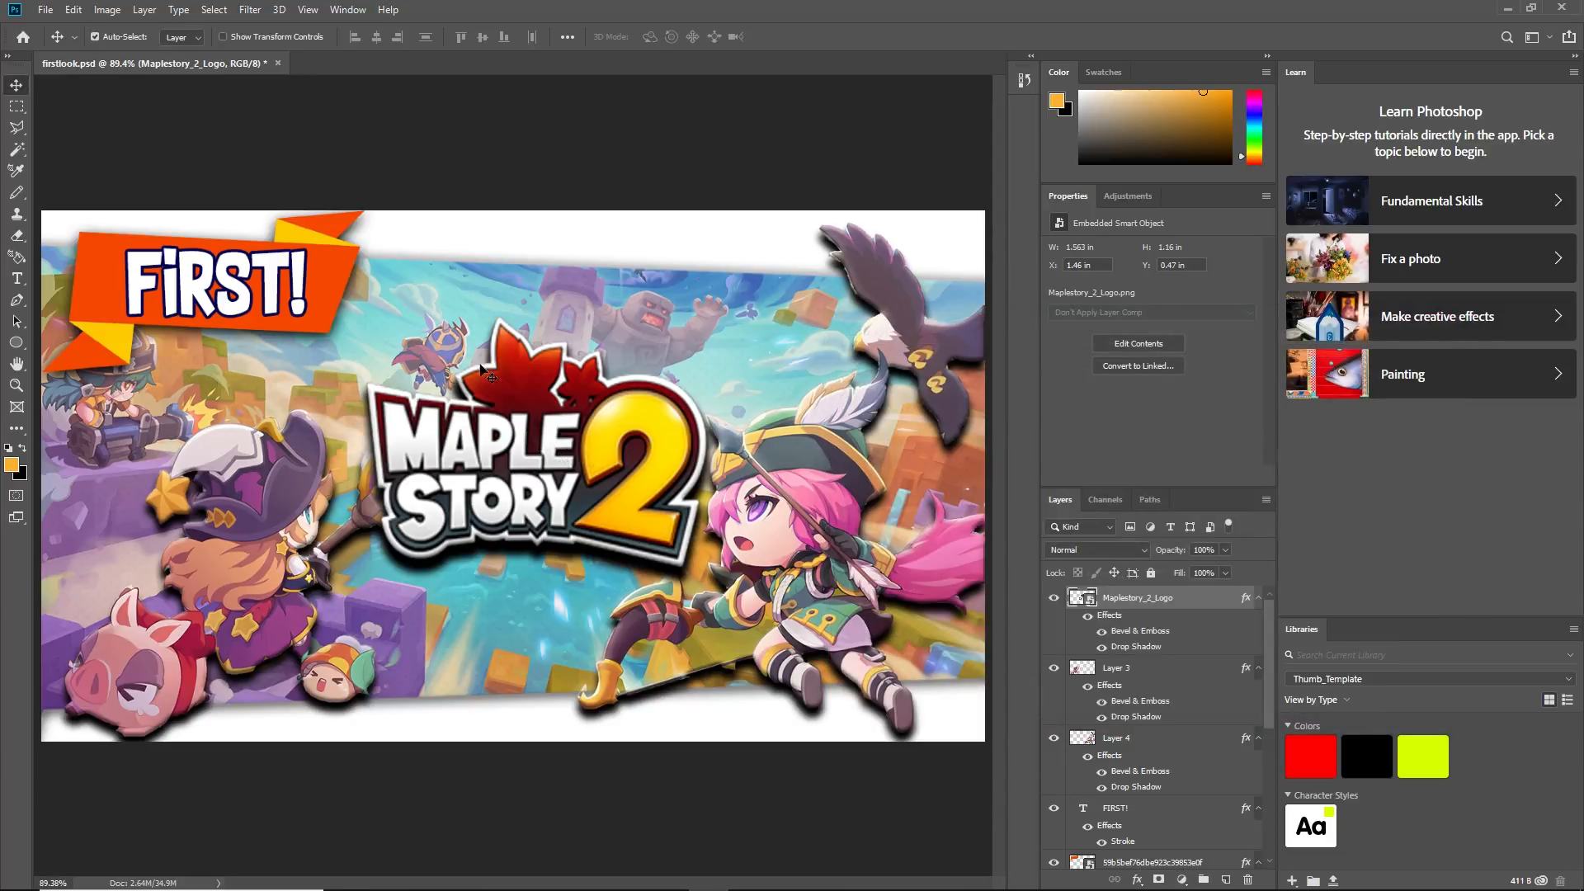
Apply the Sharpen filter to the placed Maplestory_2_Logo layer
click(250, 9)
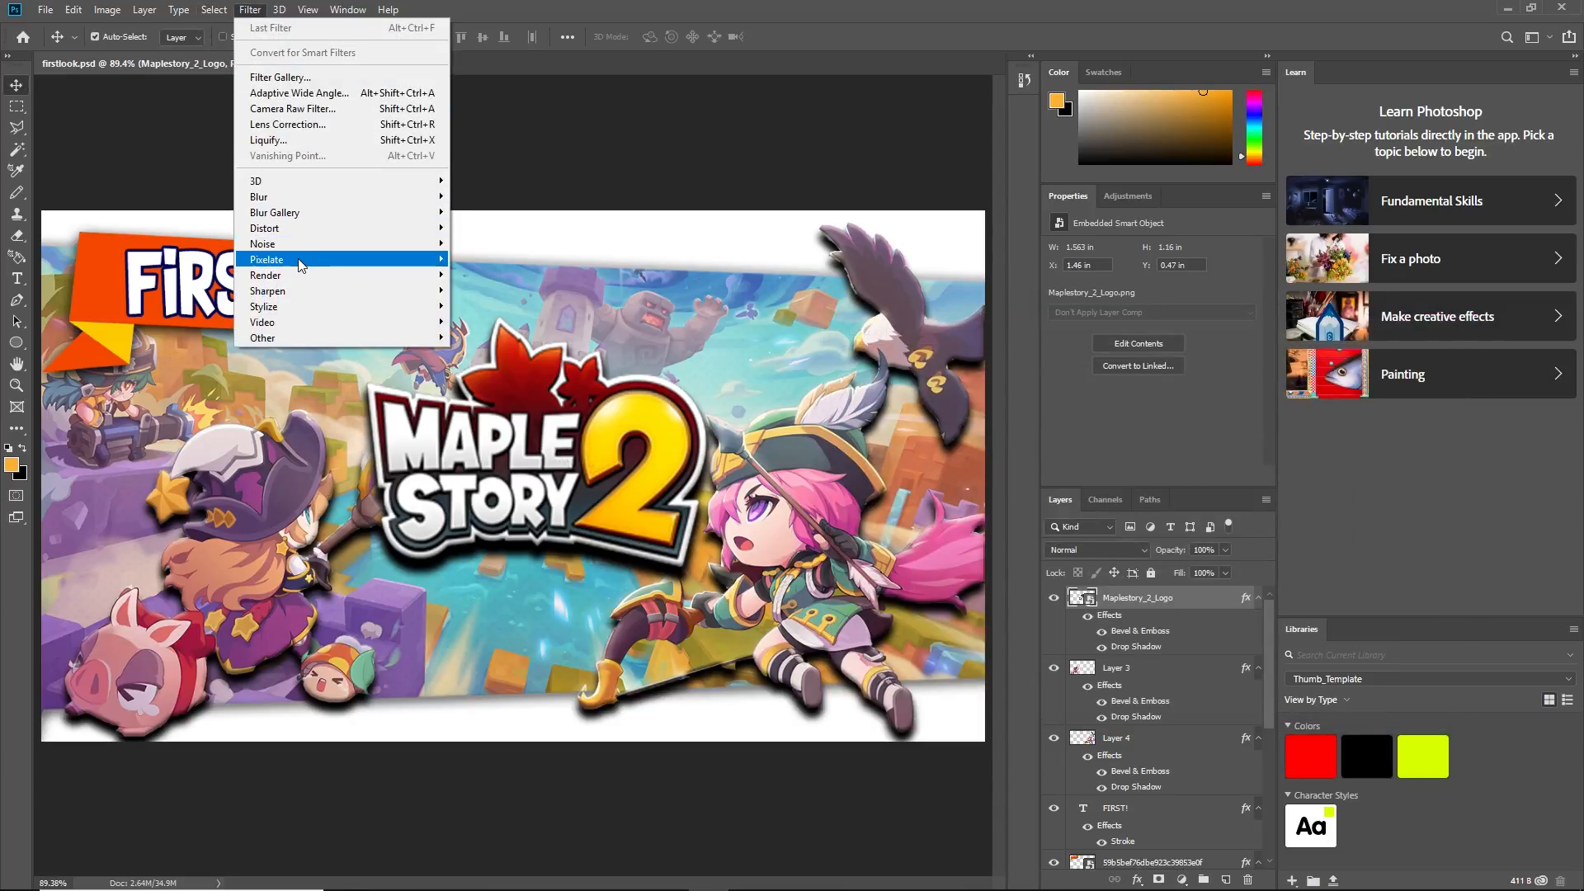
mouse_move(317, 293)
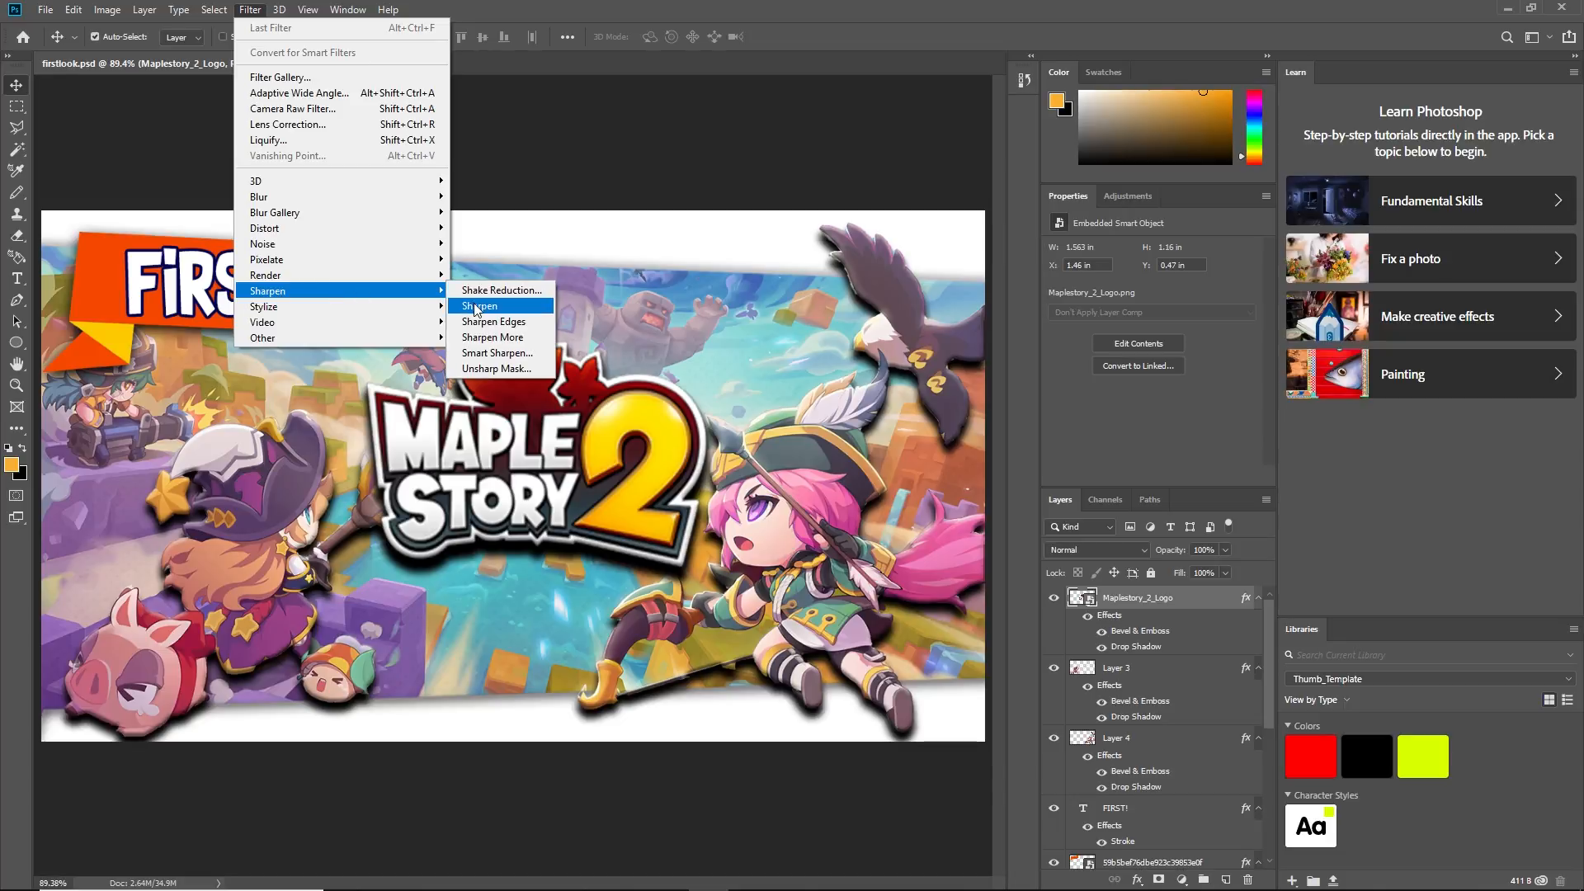
click(476, 307)
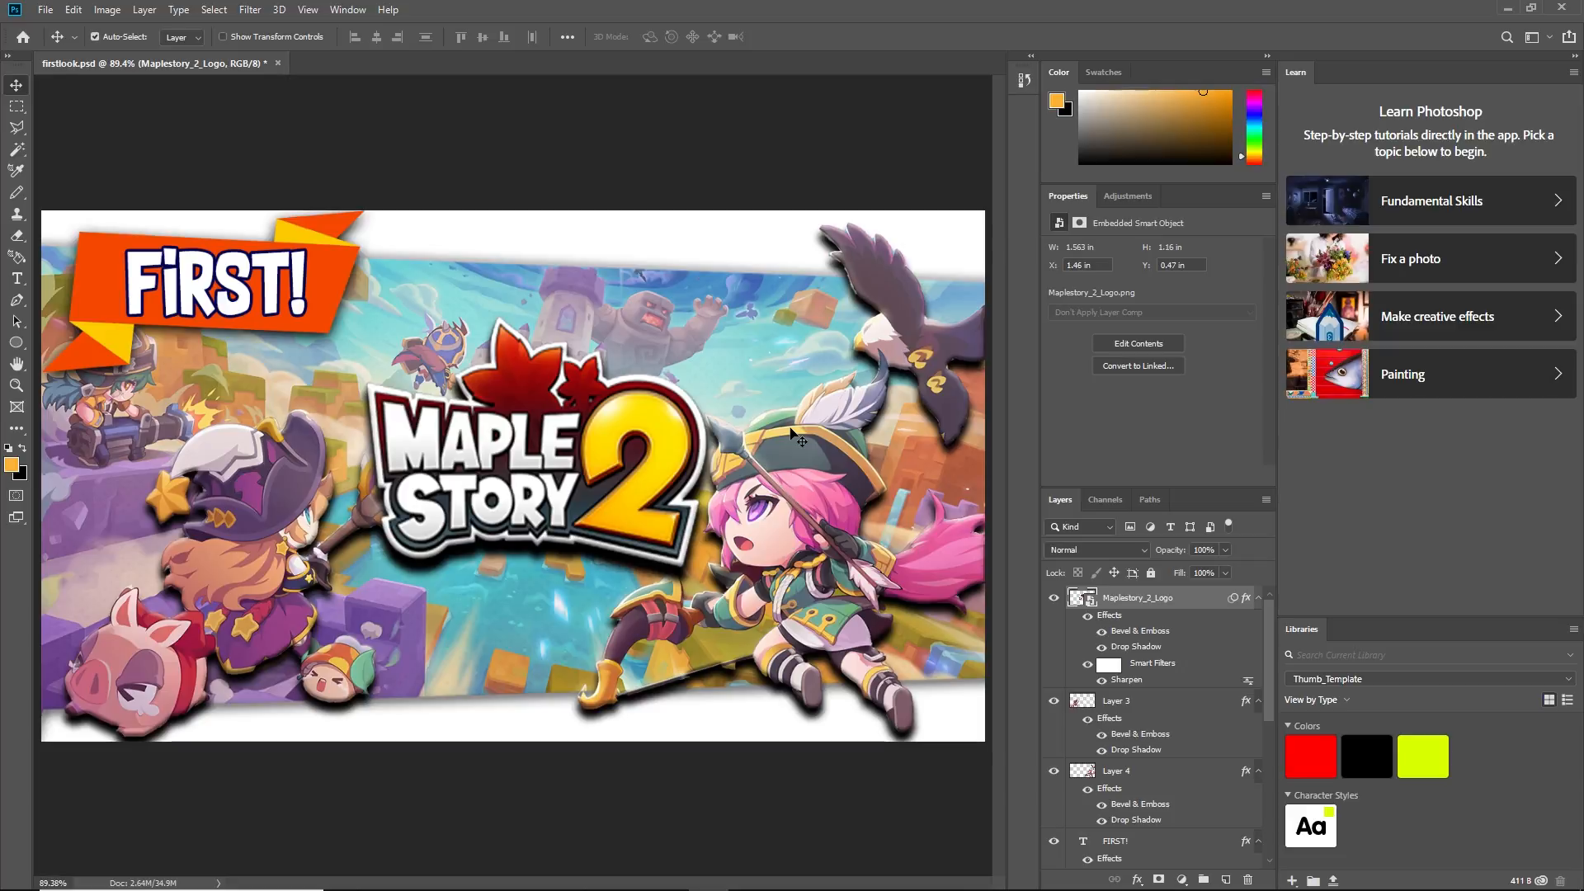
Add a Color Overlay to the ribbon behind FIRST! and shift the overlay color to magenta
click(334, 274)
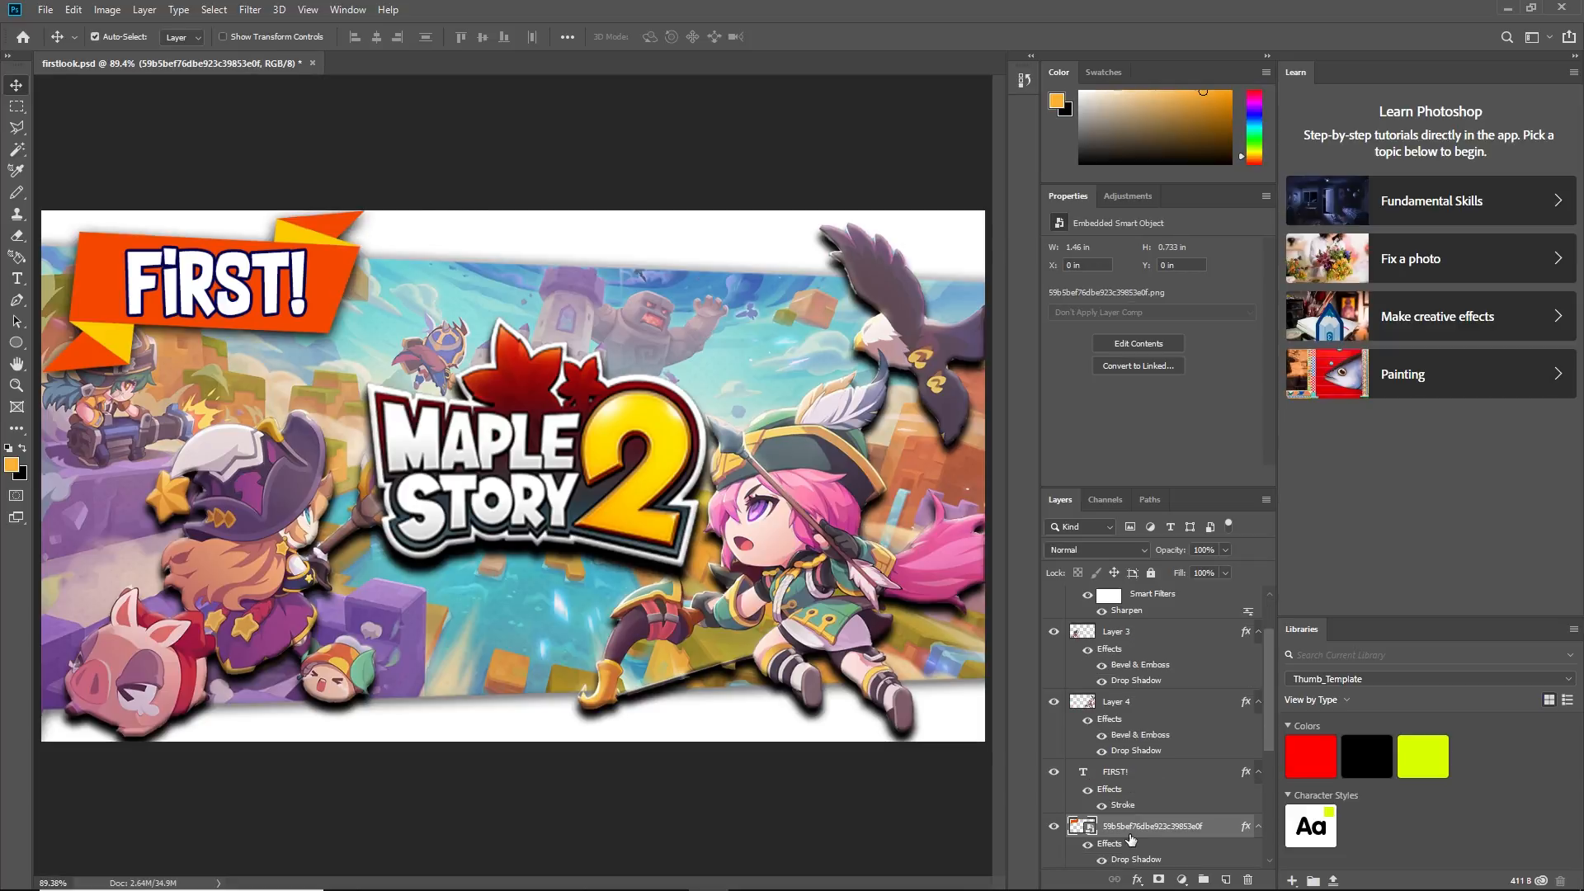
click(1137, 879)
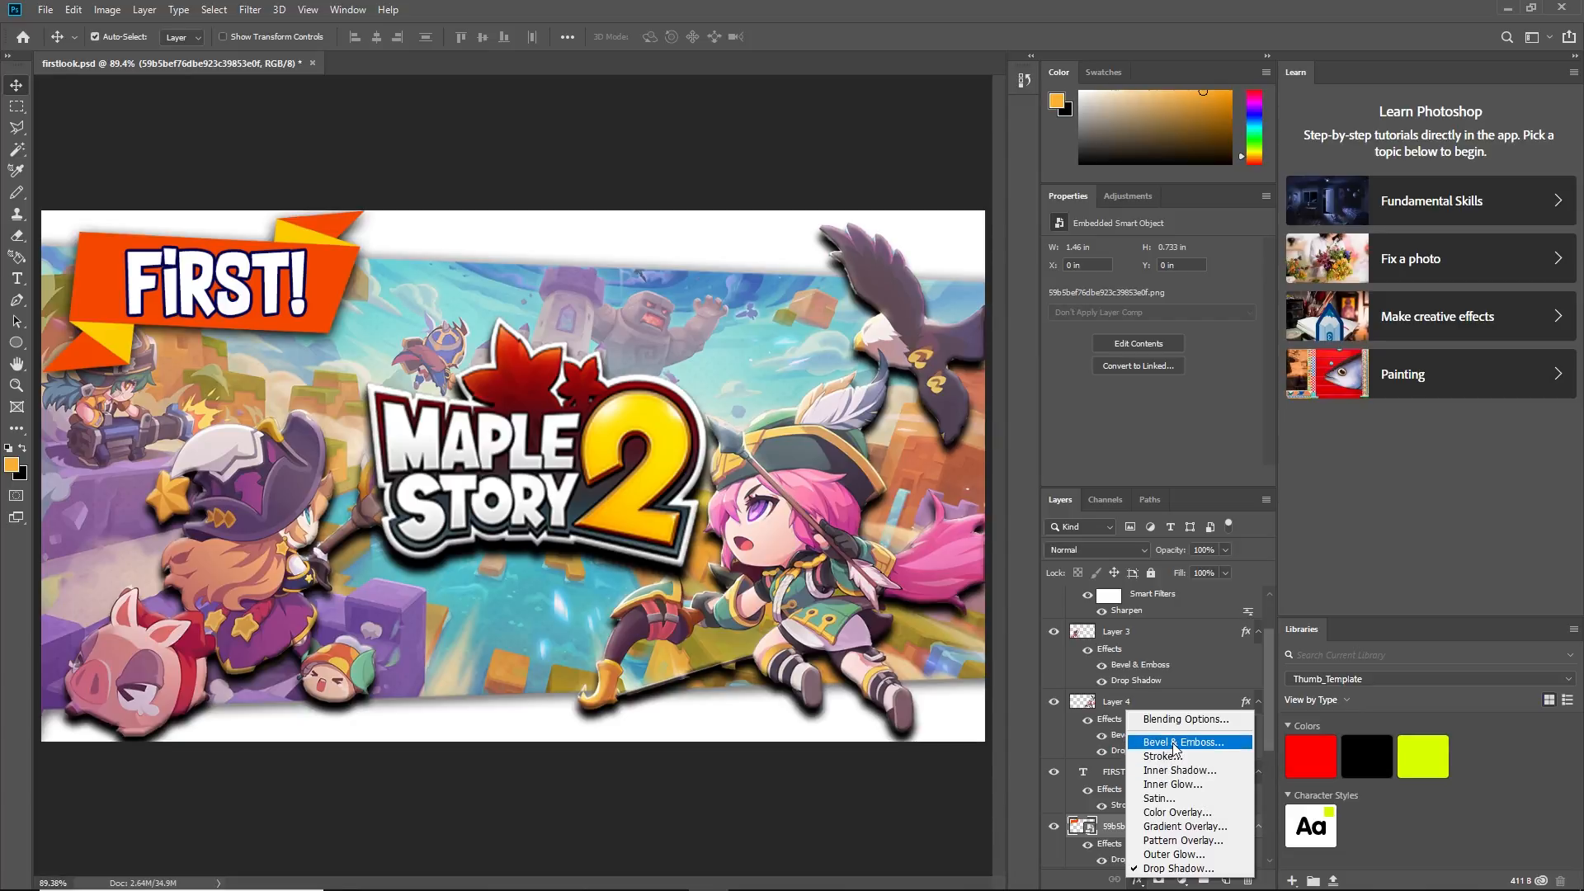
click(1088, 830)
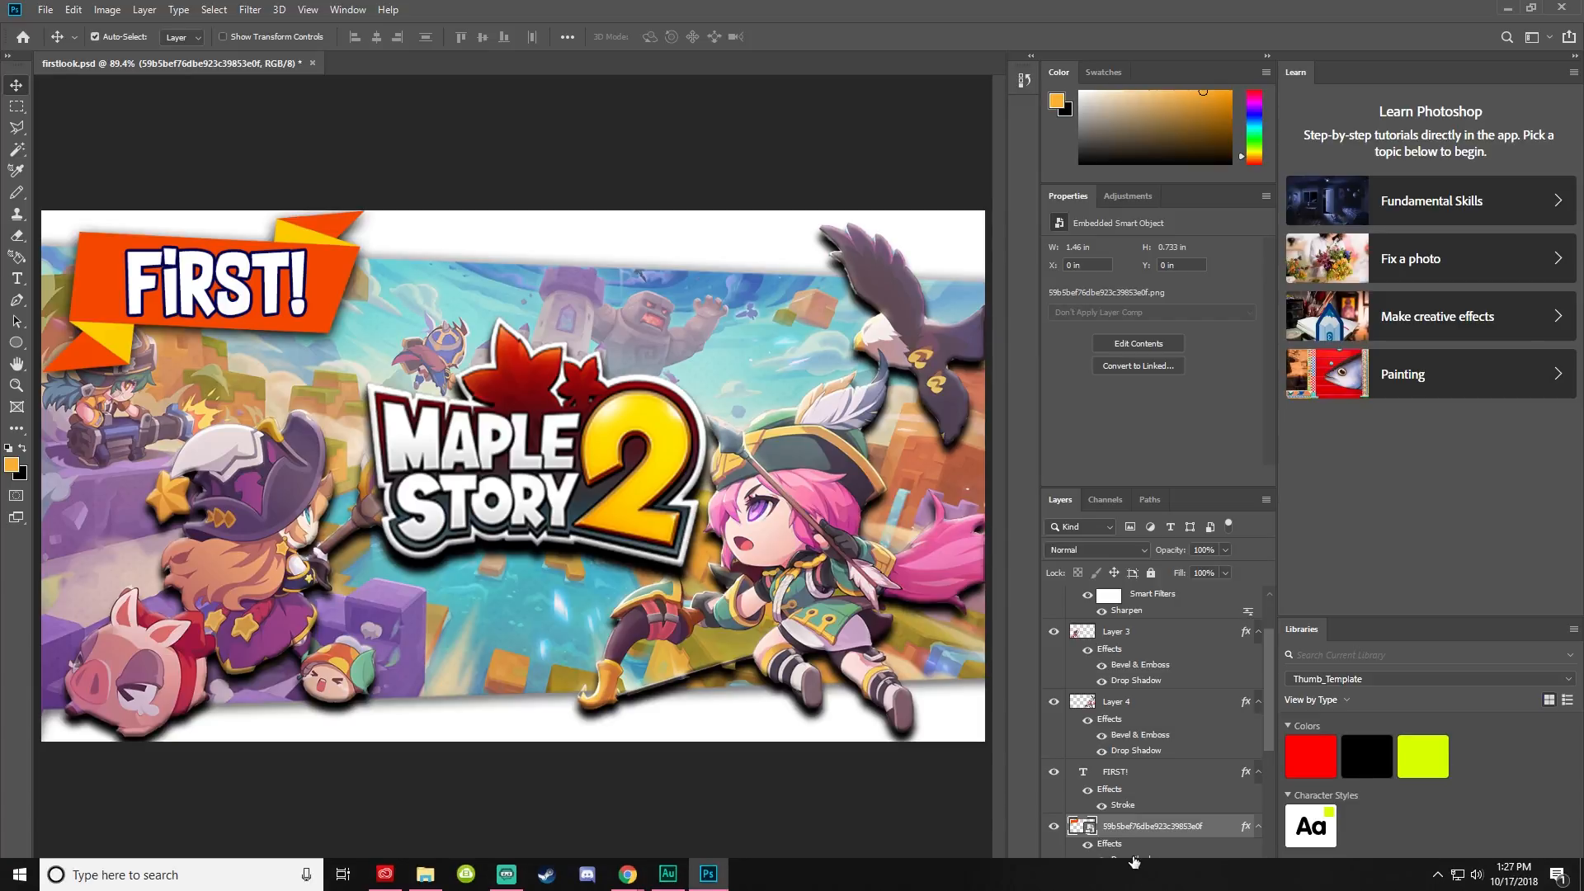
click(1138, 880)
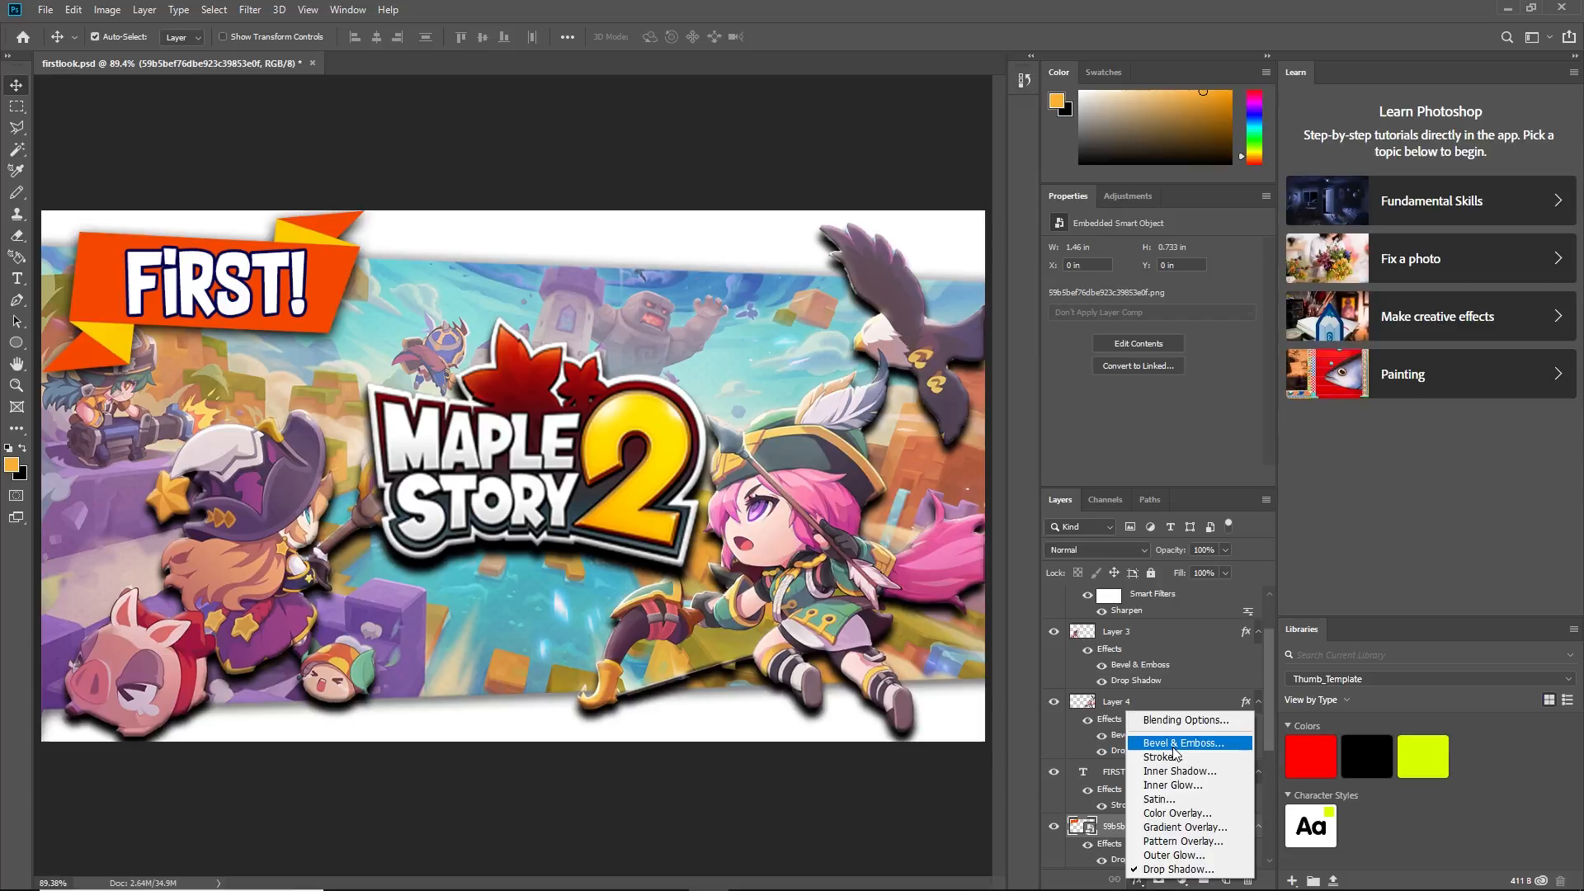
click(1184, 722)
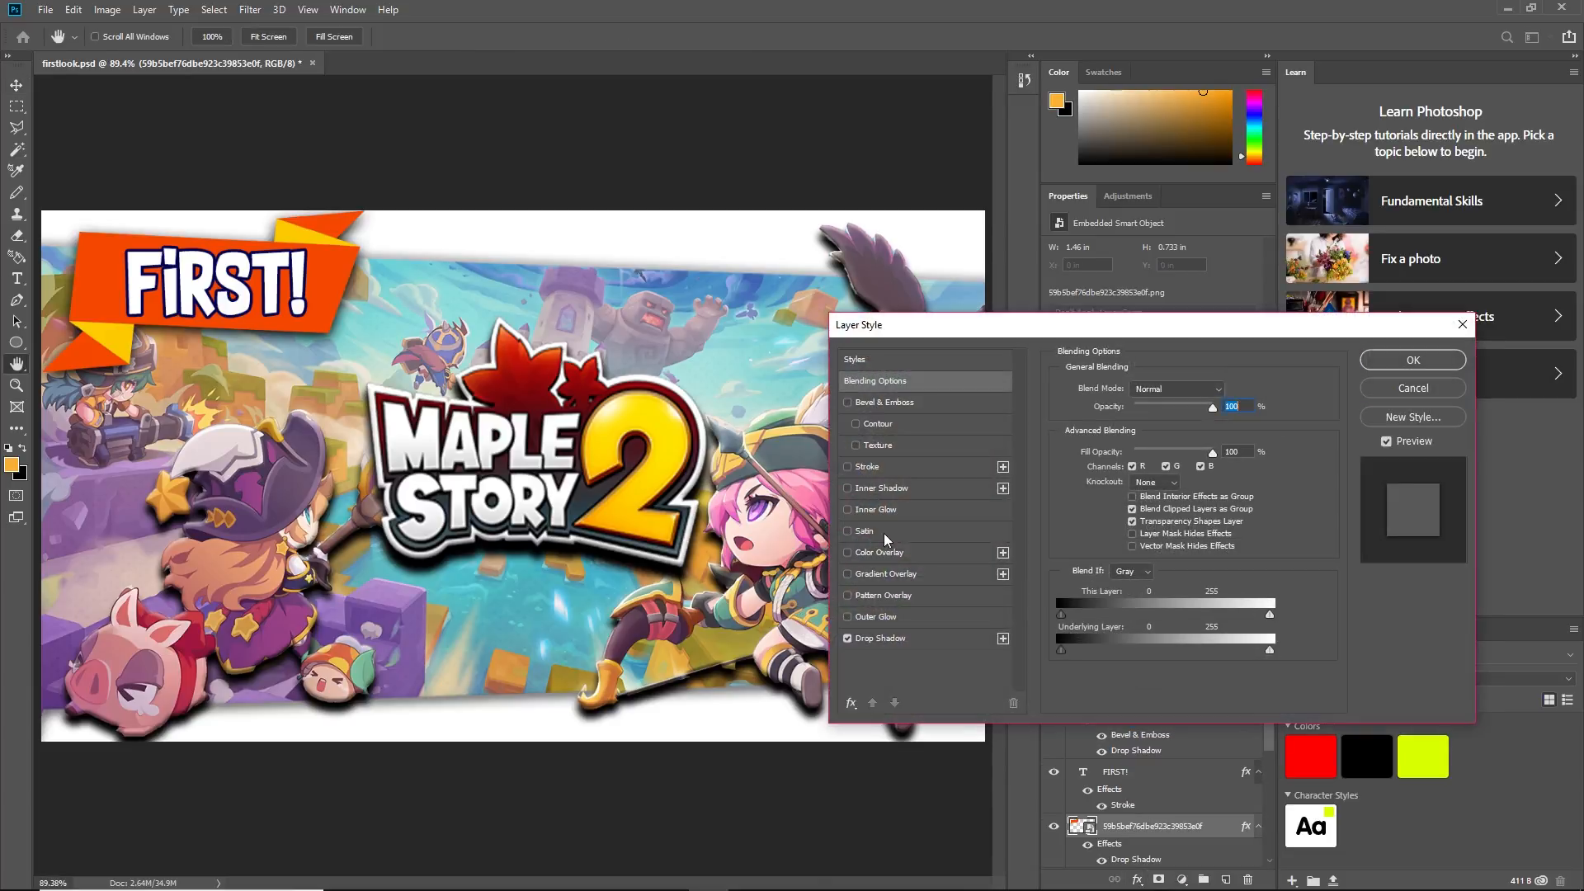
click(882, 552)
click(1228, 390)
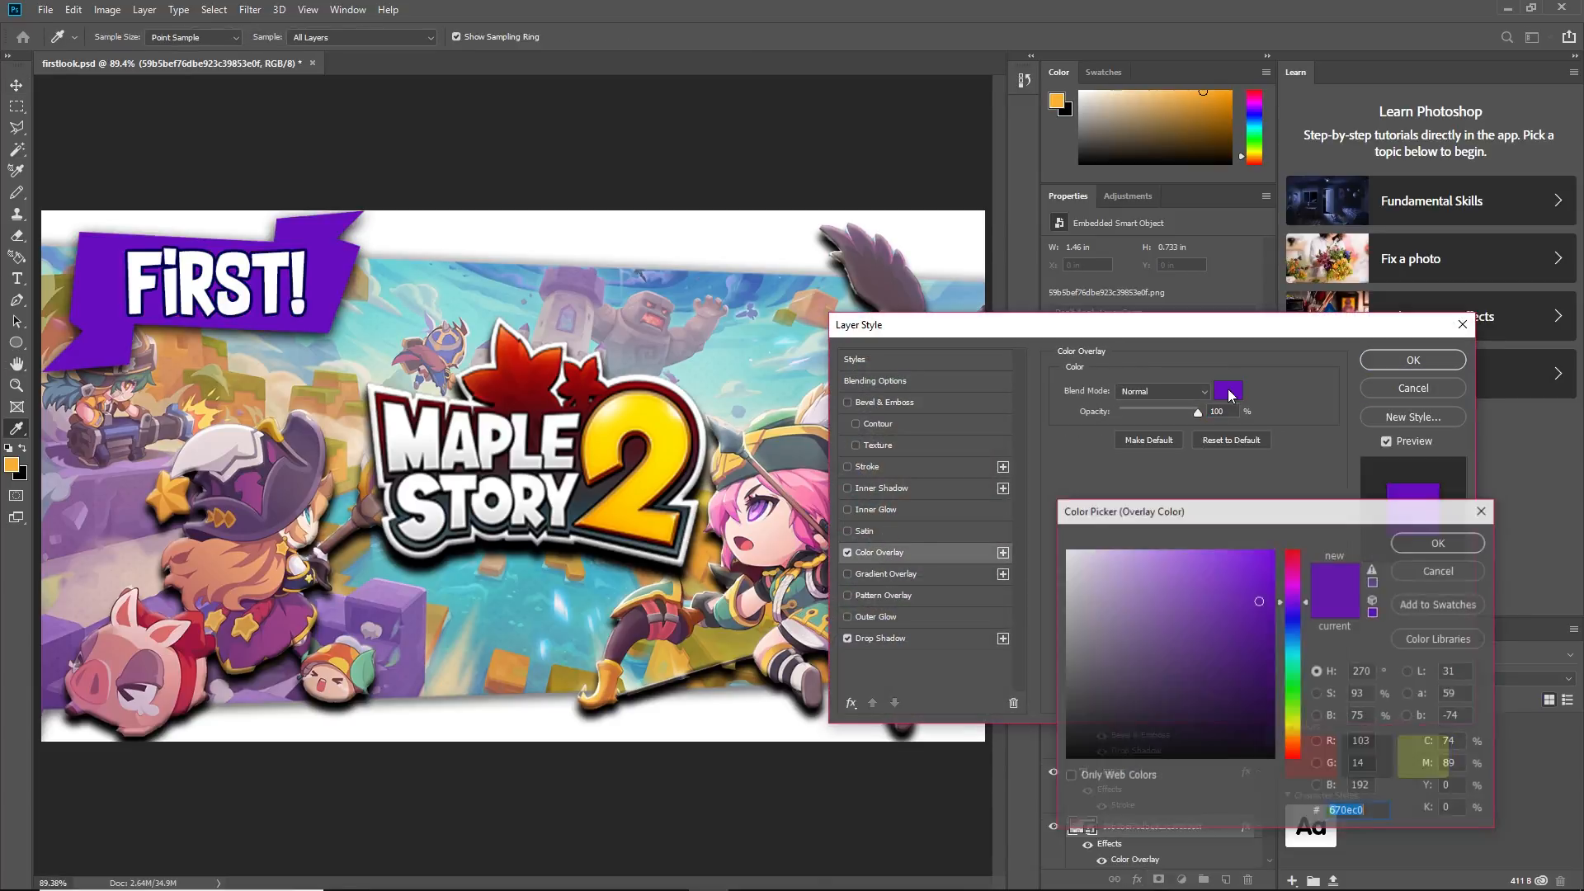
drag(1293, 601, 1308, 534)
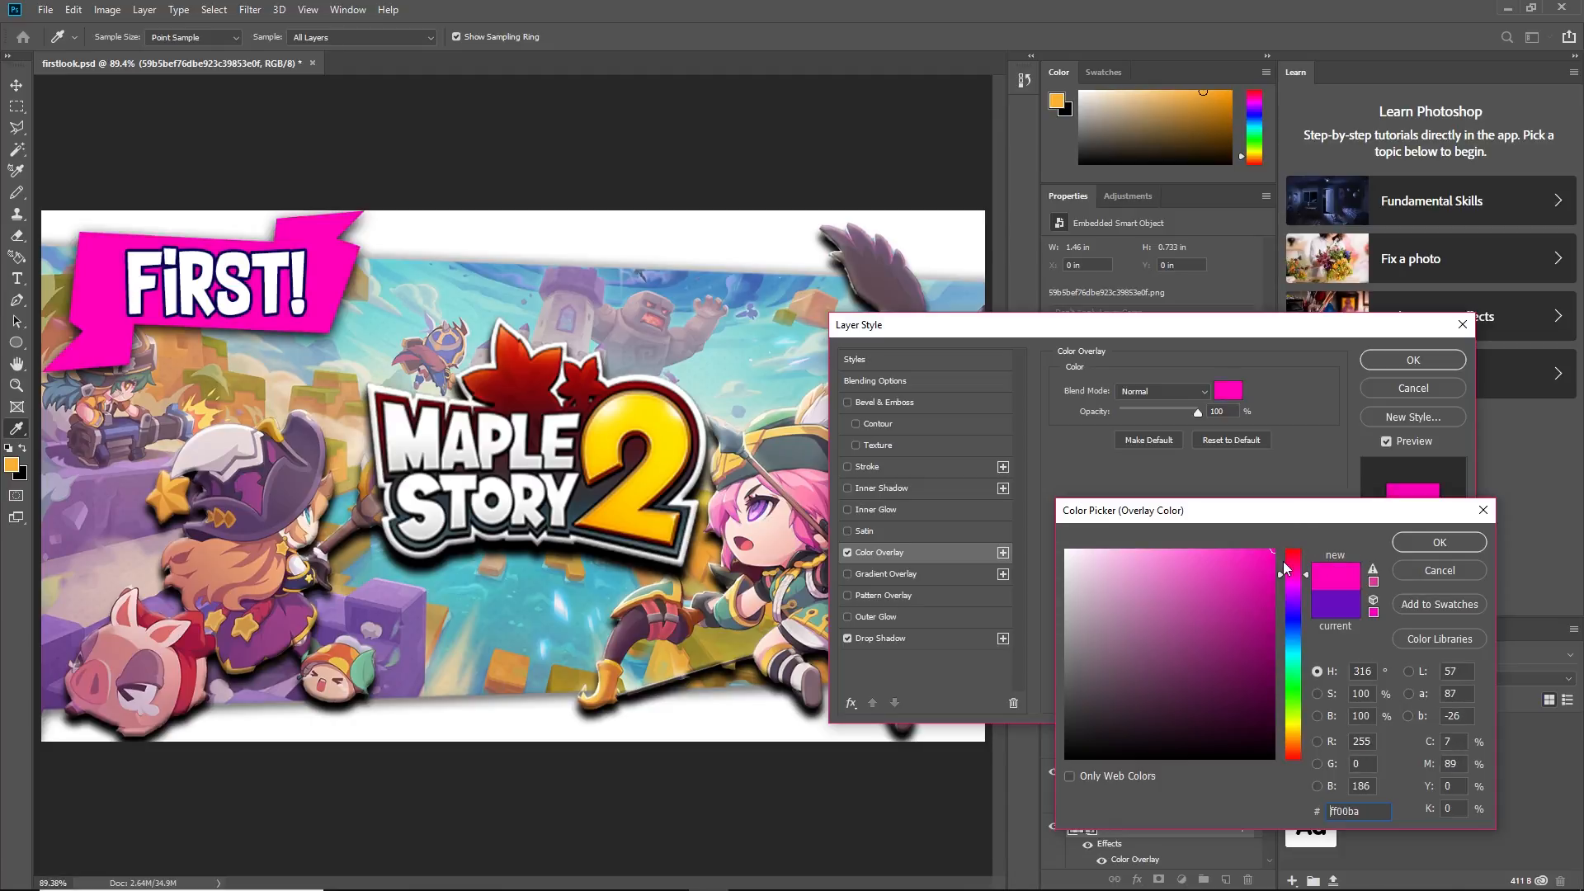